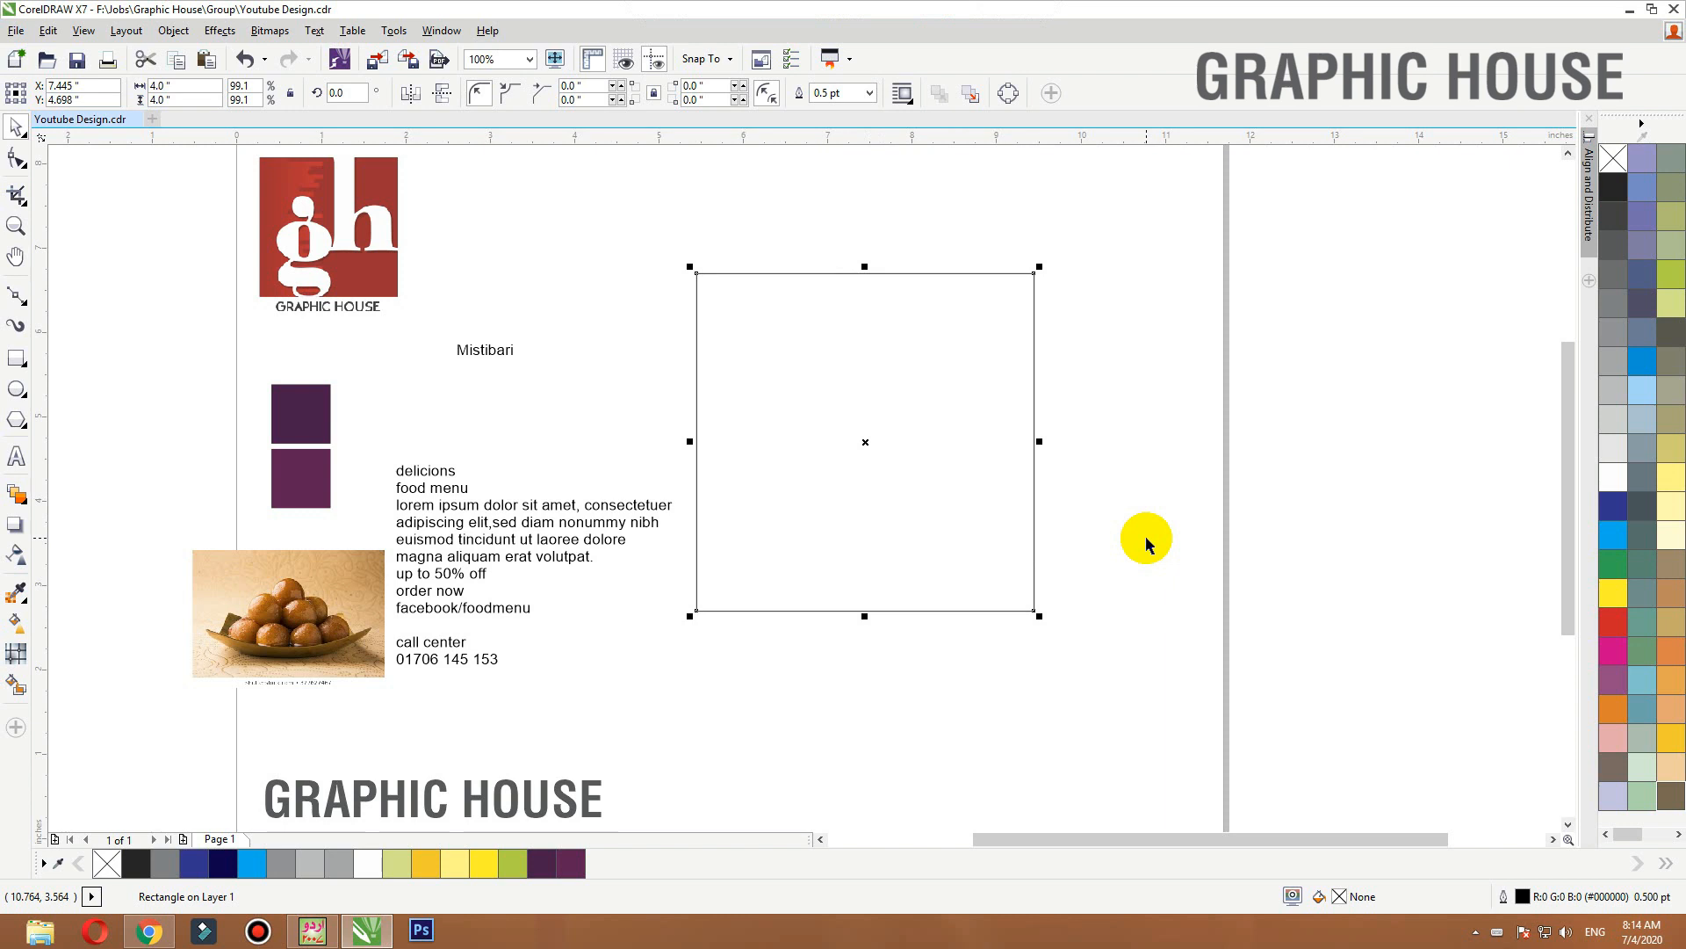
# Delete the existing 4-inch square beside the text block.
pyautogui.moveTo(866, 444); pyautogui.dragTo(877, 445)
pyautogui.click(885, 448)
pyautogui.moveTo(1106, 235); pyautogui.dragTo(666, 650)
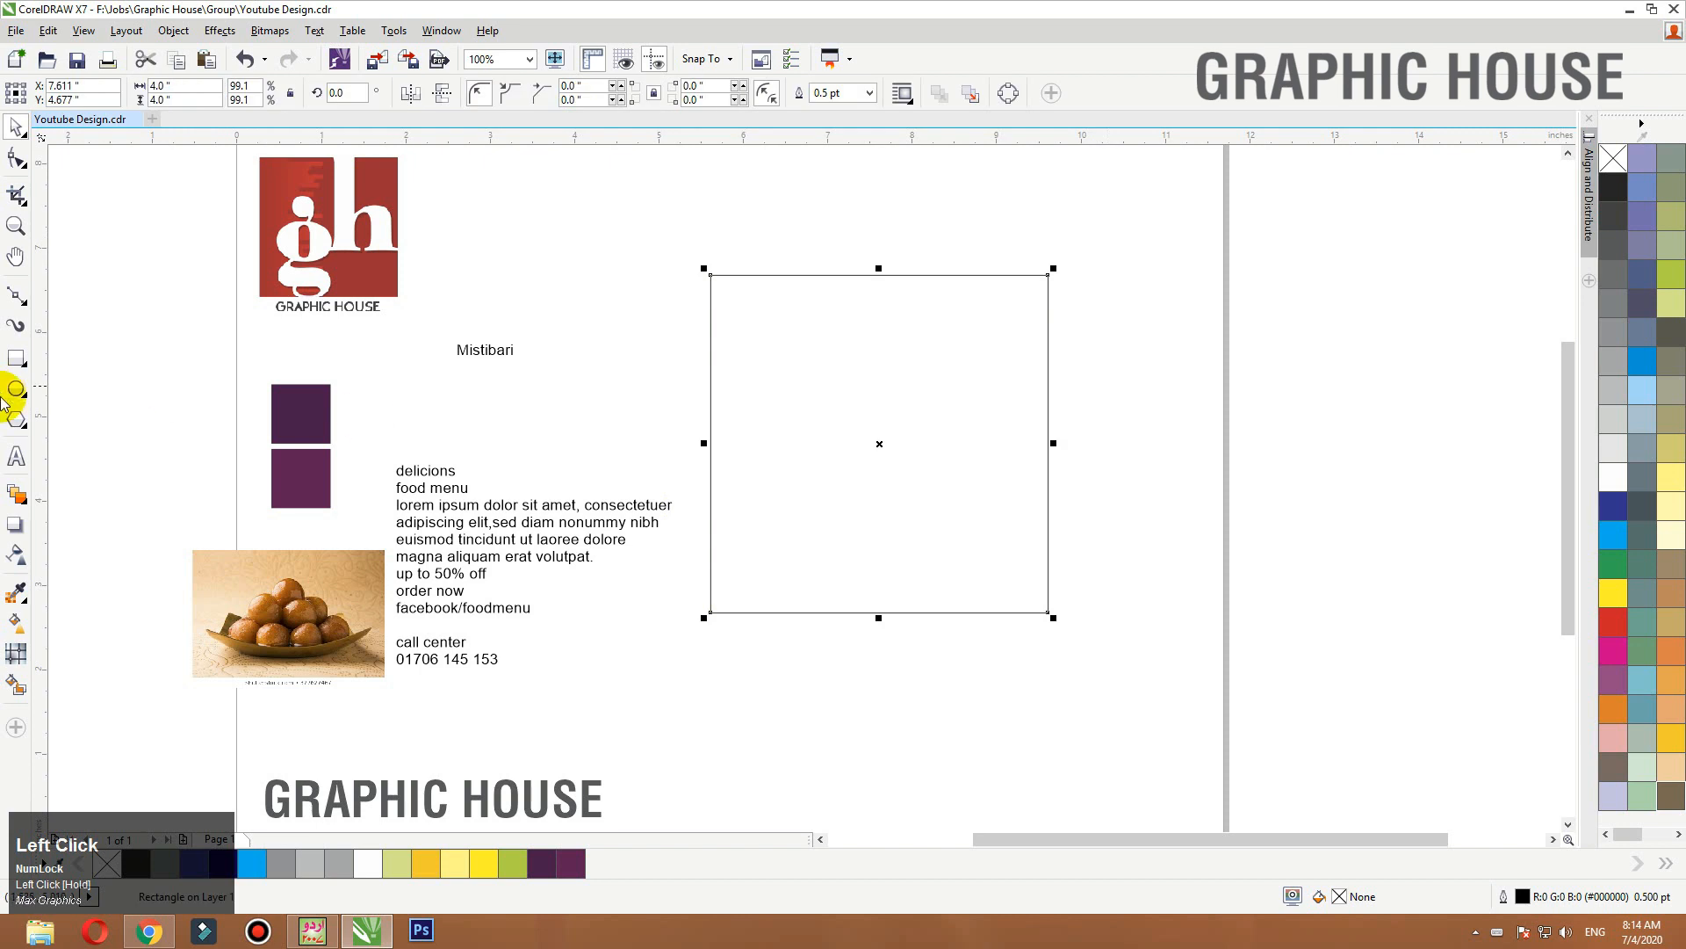
pyautogui.press('Delete')
# Draw a 4 × 4 inch square and place it beside the text block, clear of the text.
pyautogui.click(16, 358)
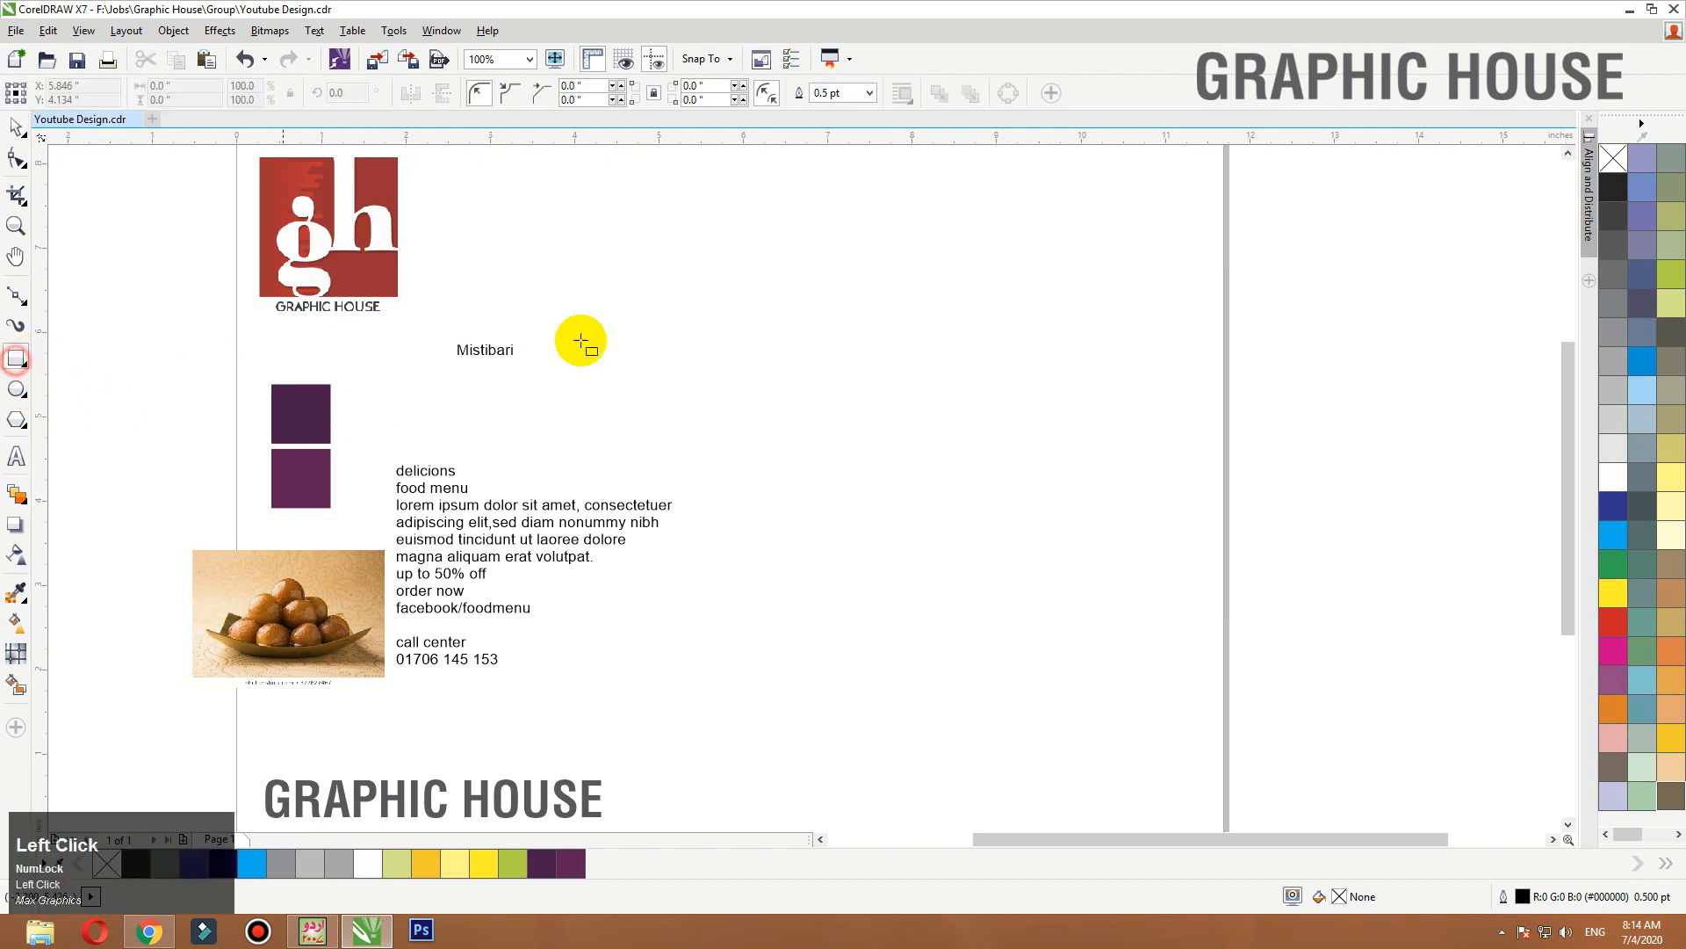
pyautogui.moveTo(625, 342)
pyautogui.mouseDown()
pyautogui.moveTo(881, 633)
pyautogui.moveTo(936, 653)
pyautogui.mouseUp()
pyautogui.click(171, 86)
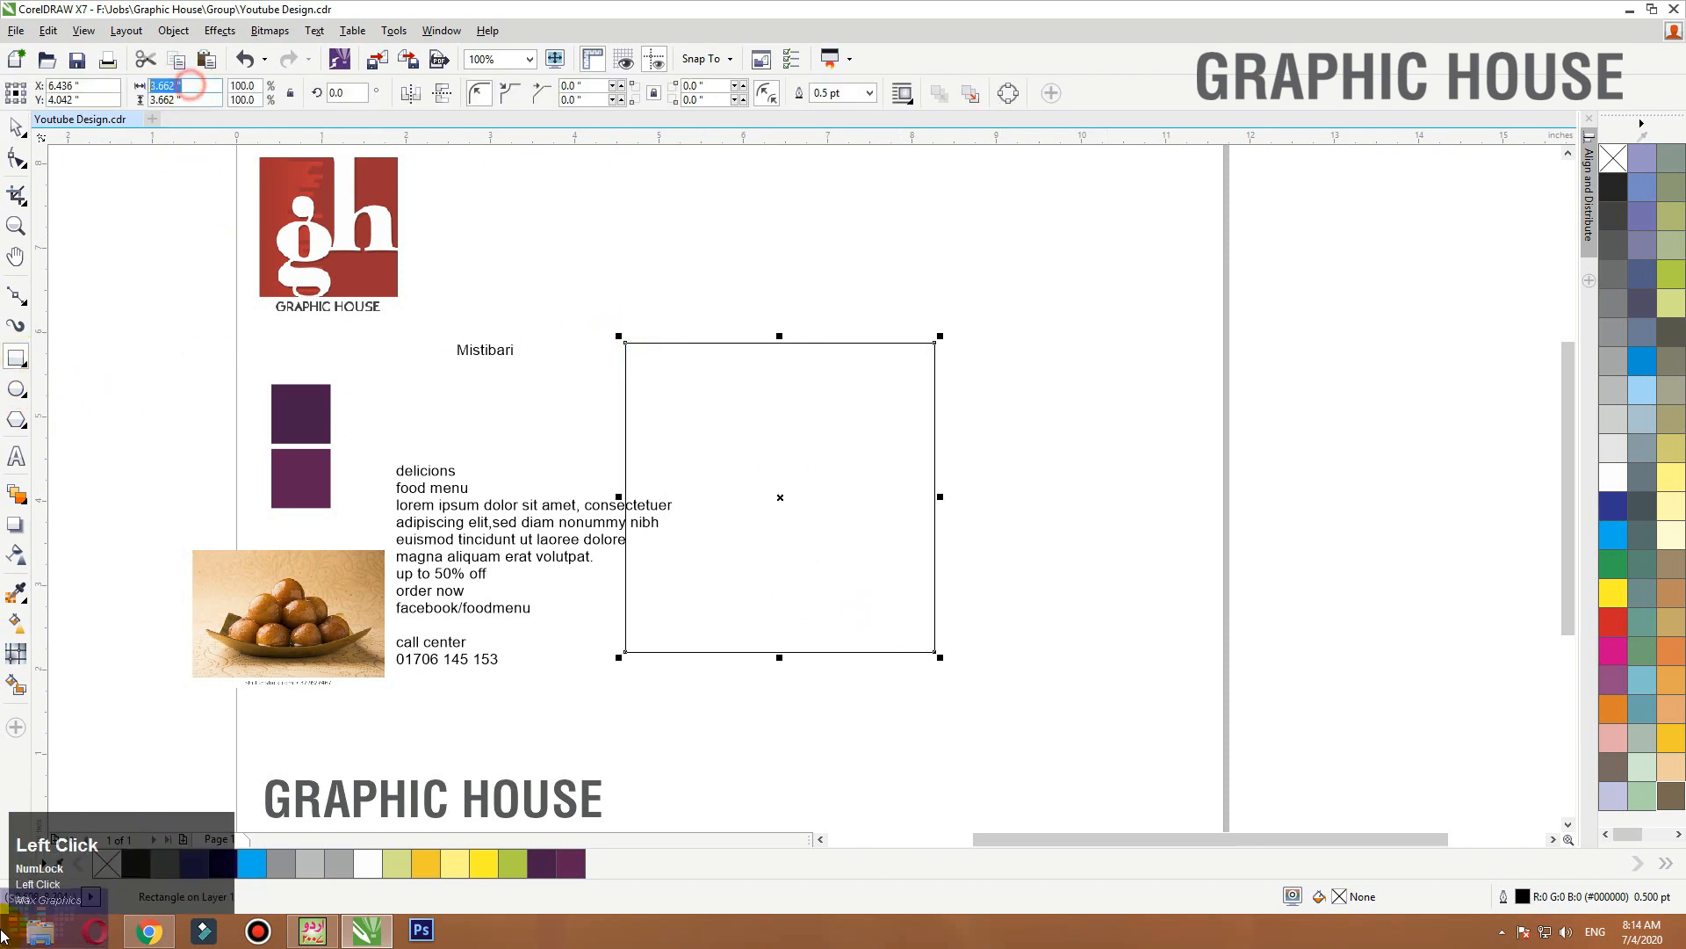
pyautogui.write('4')
pyautogui.press('Tab')
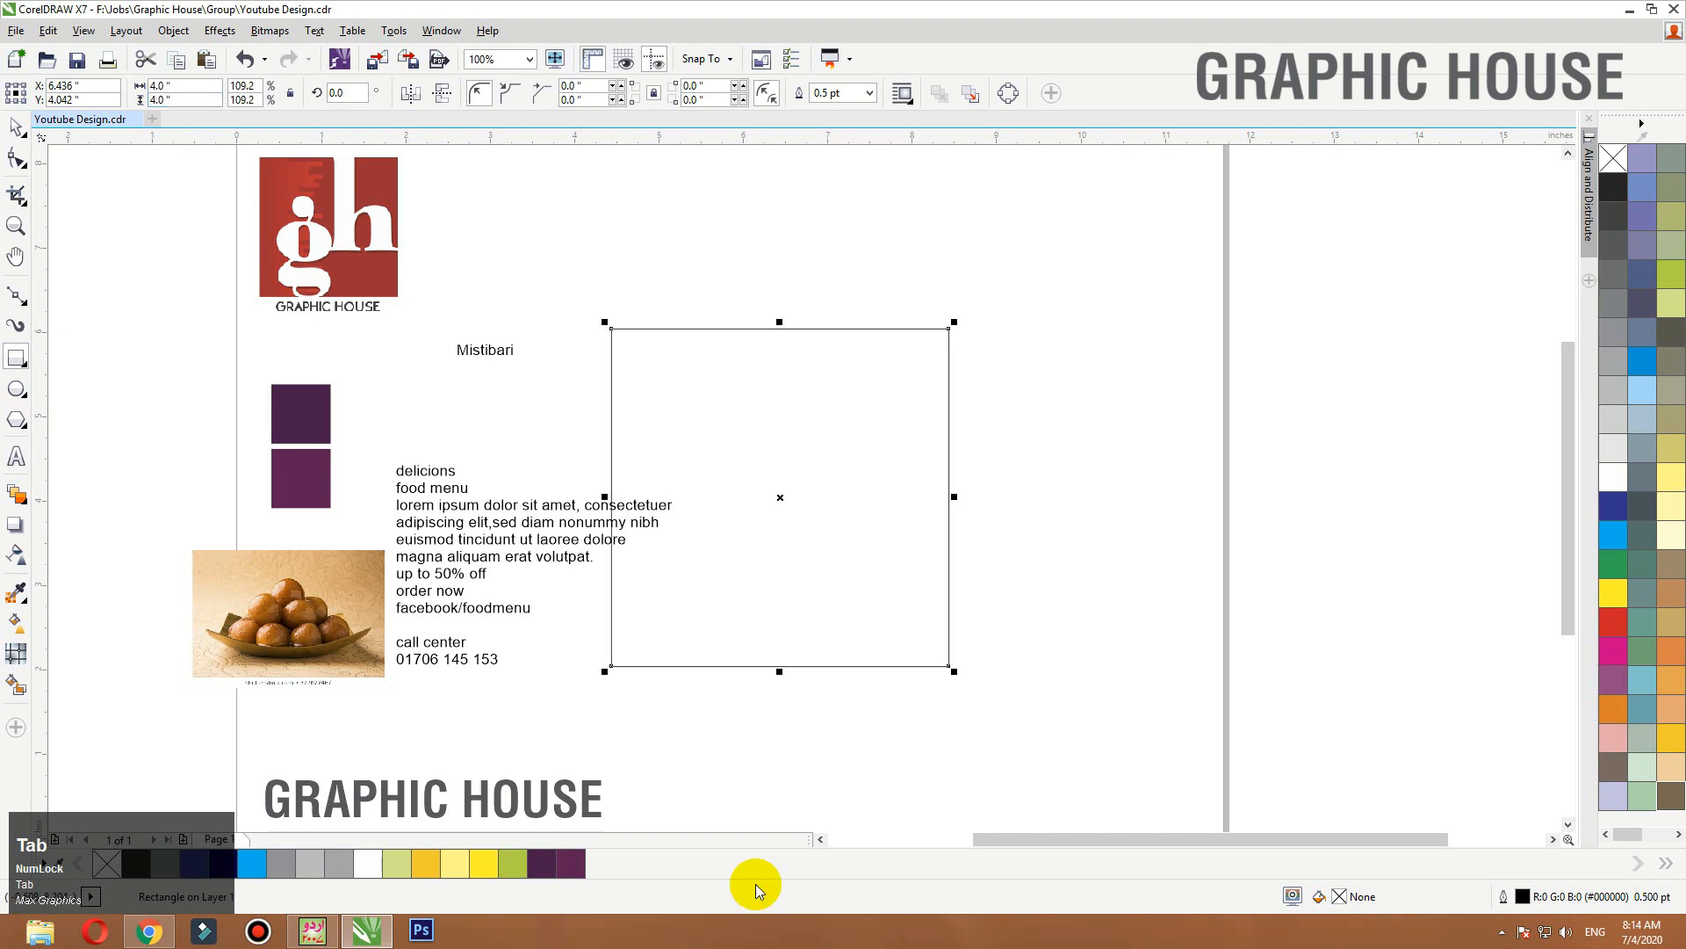
pyautogui.press('space')
pyautogui.moveTo(780, 497); pyautogui.dragTo(894, 475)
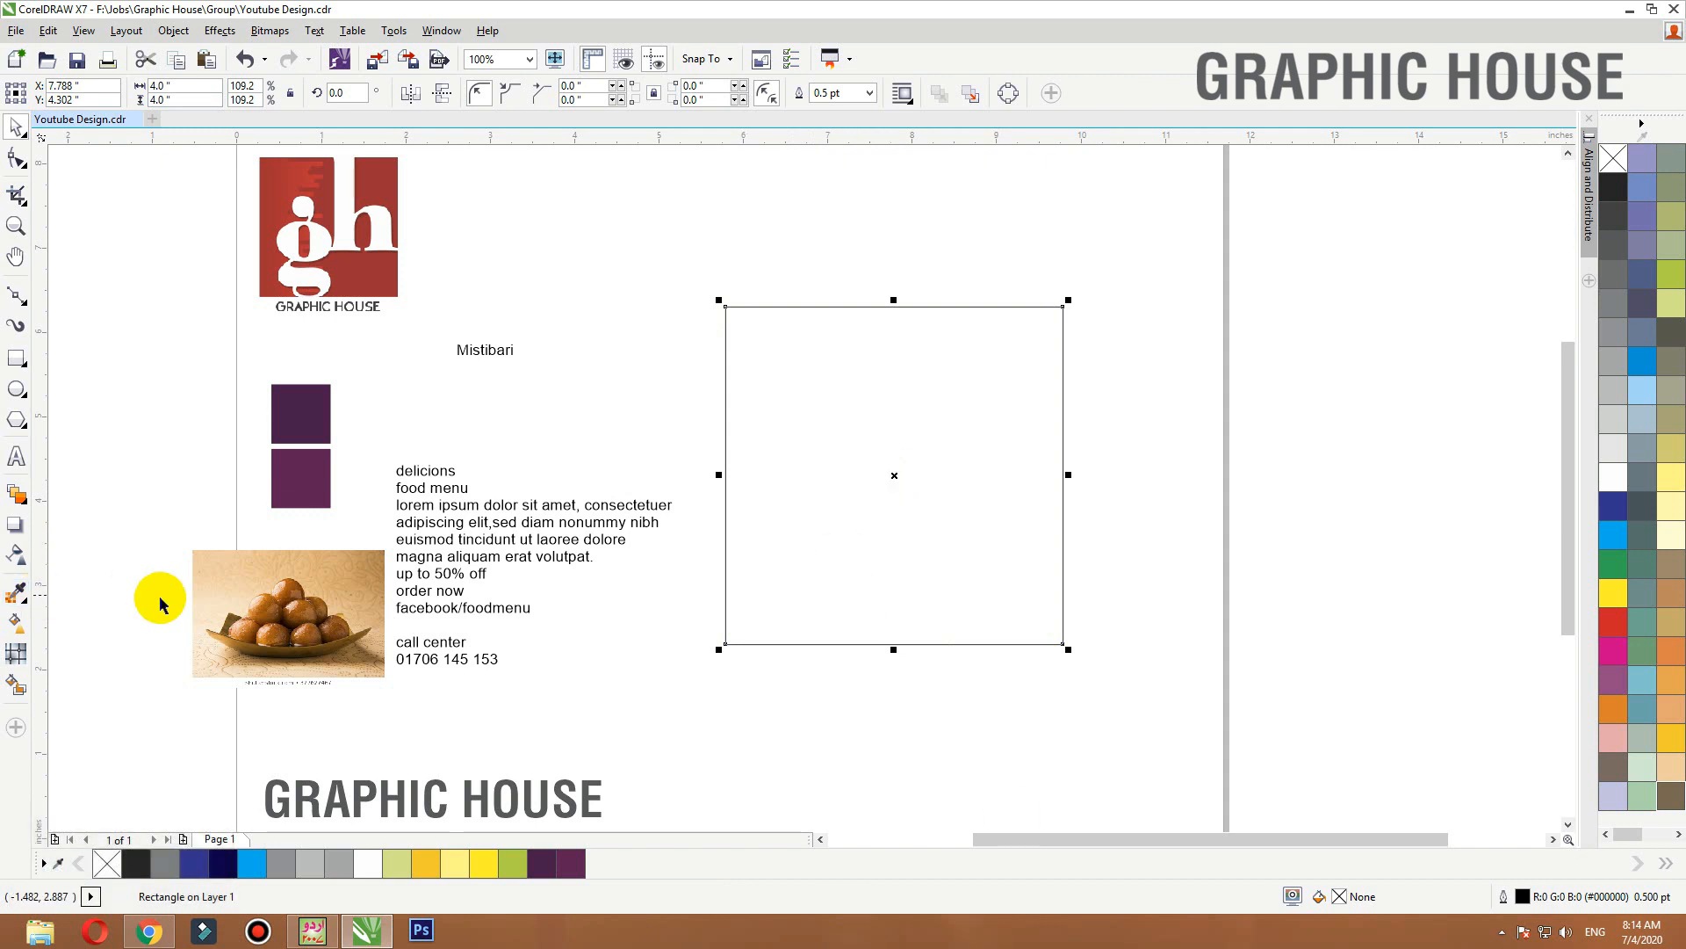
pyautogui.moveTo(454, 485); pyautogui.dragTo(456, 473)
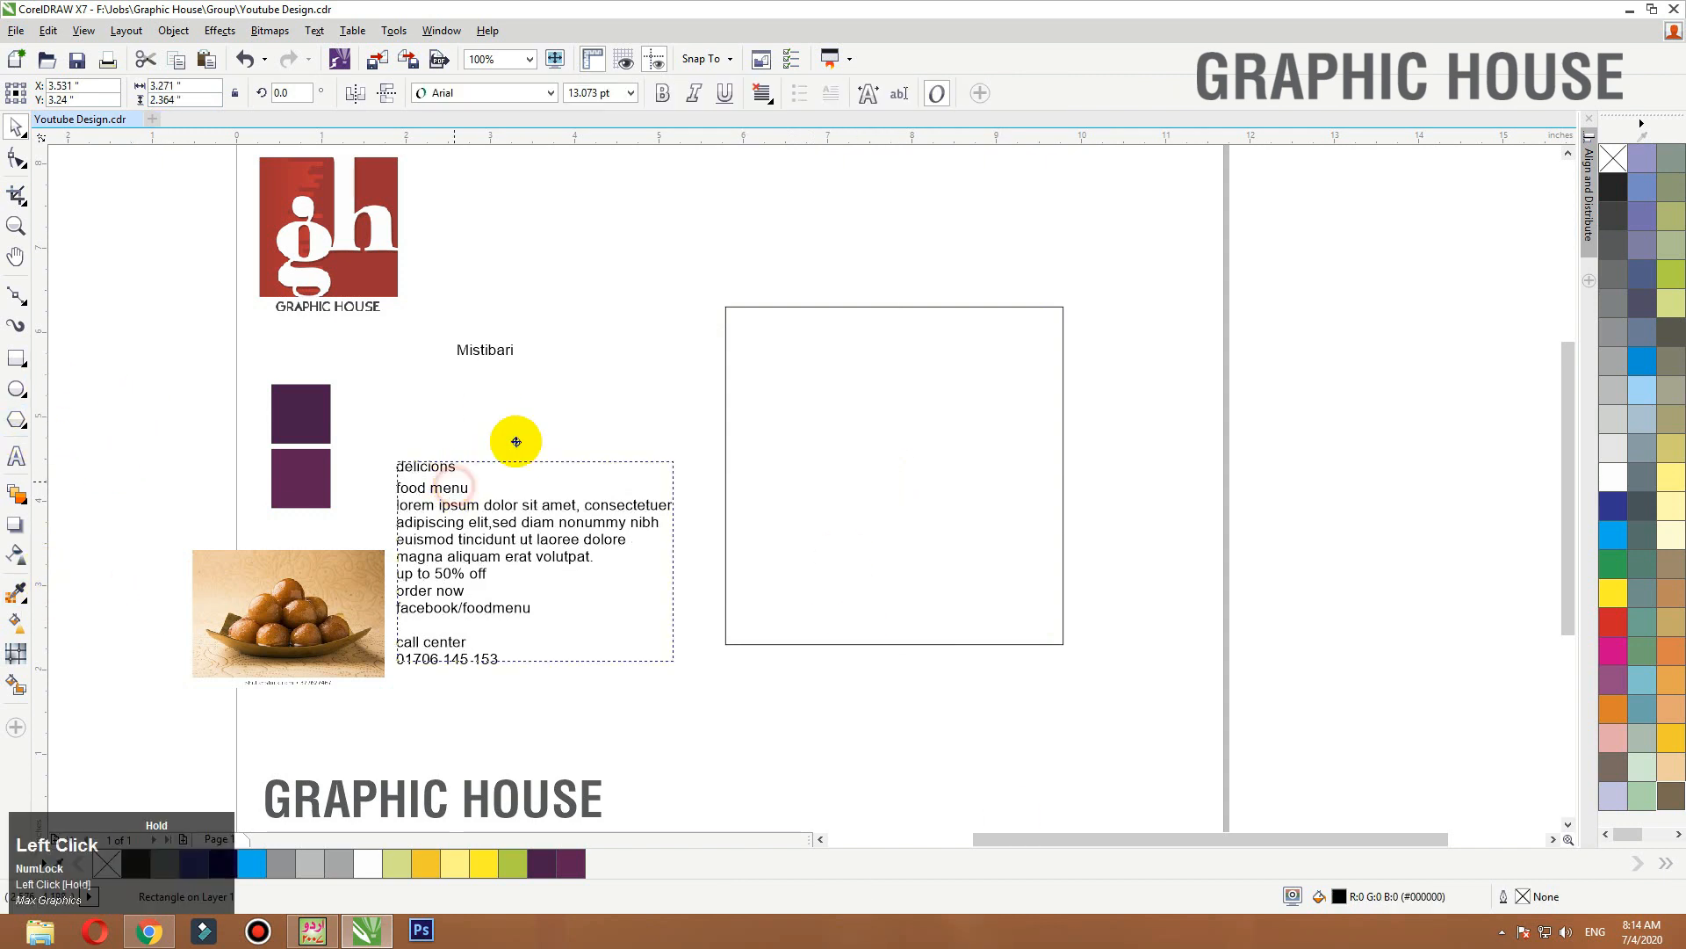
# Contour the square inward by about 0.17 inch and break the contour apart into a separate inner square.
pyautogui.click(746, 306)
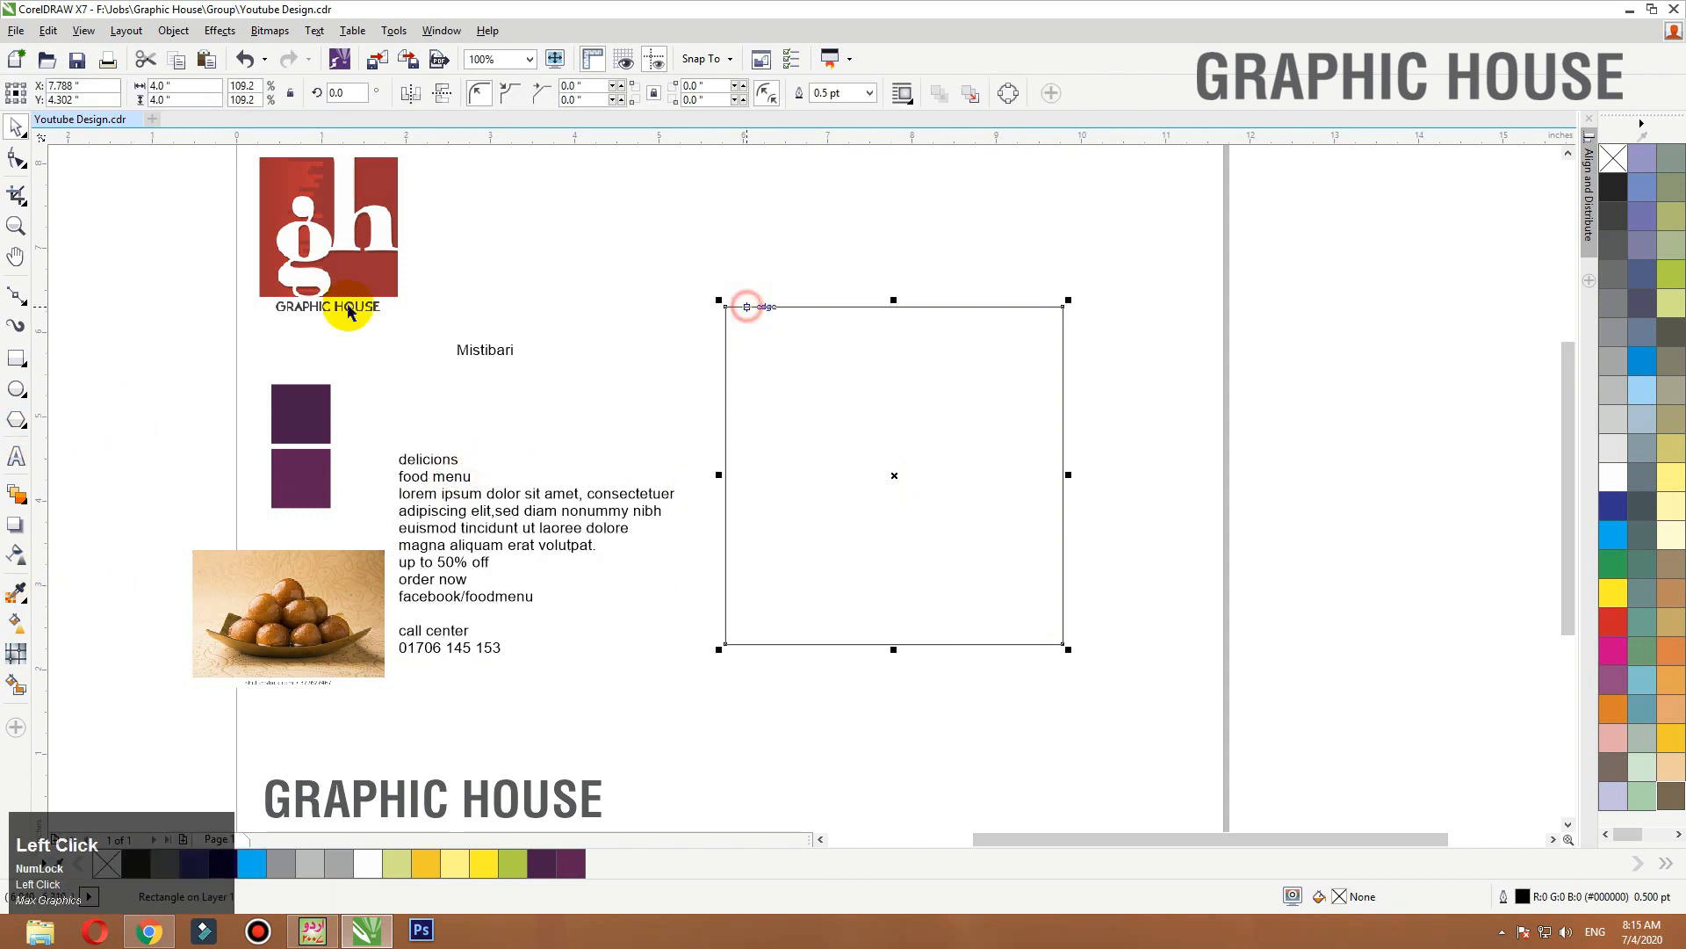
pyautogui.click(24, 512)
pyautogui.click(79, 515)
pyautogui.moveTo(725, 351); pyautogui.dragTo(757, 370)
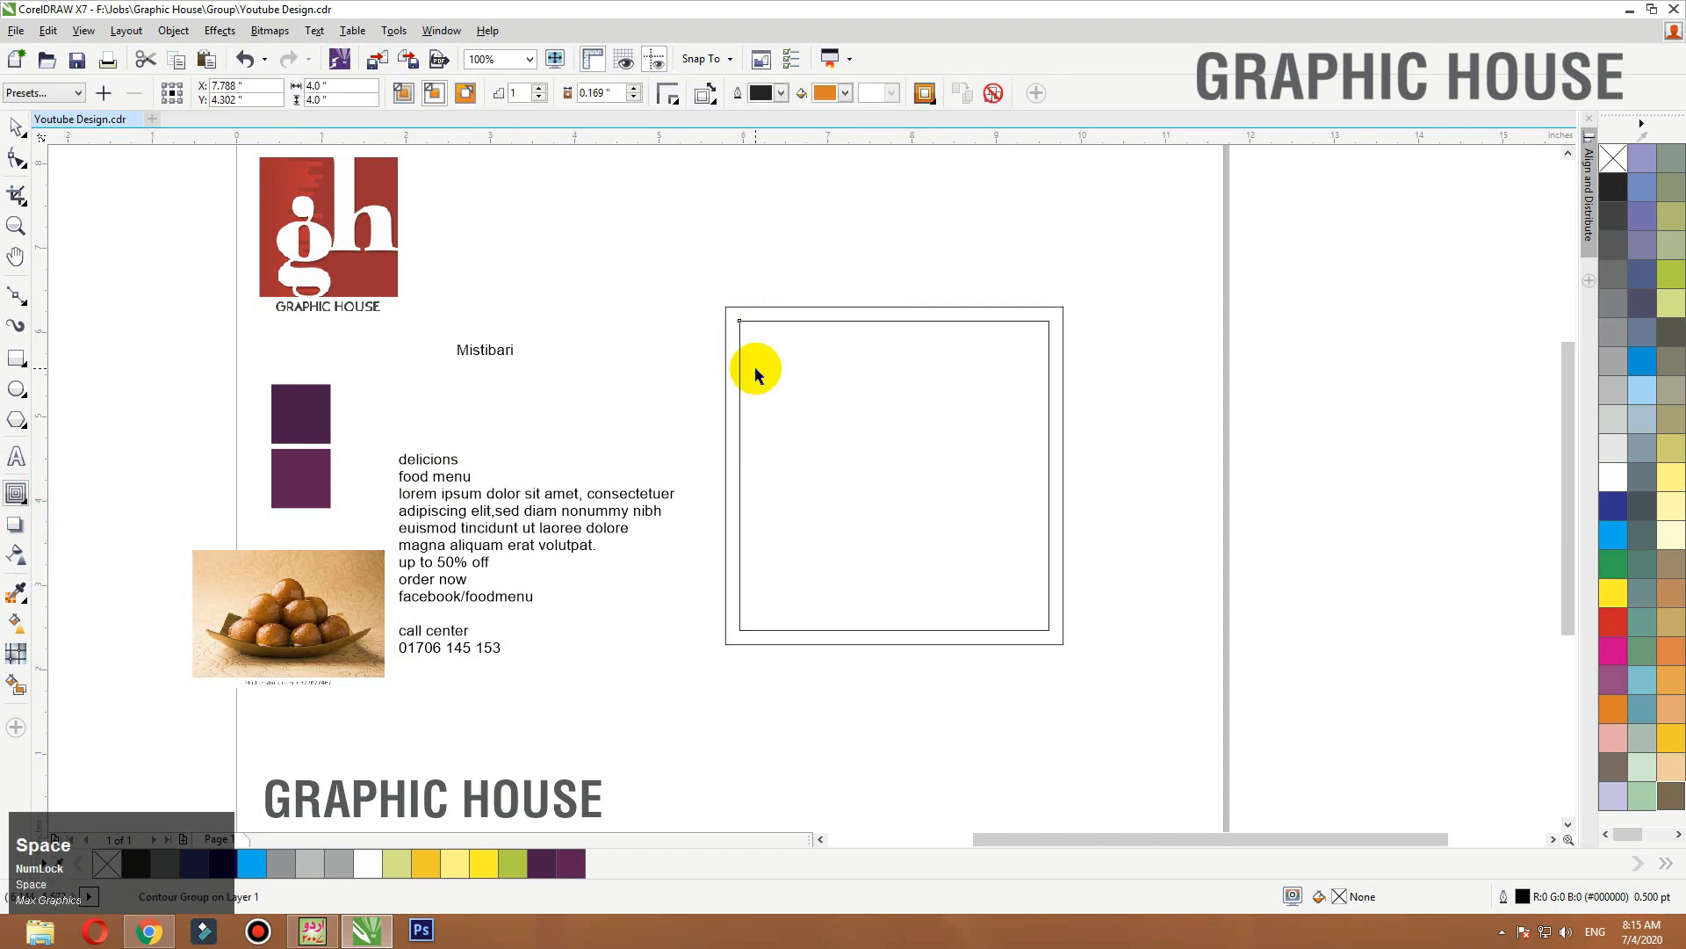
pyautogui.hotkey('ctrl', 'k')
pyautogui.click(696, 238)
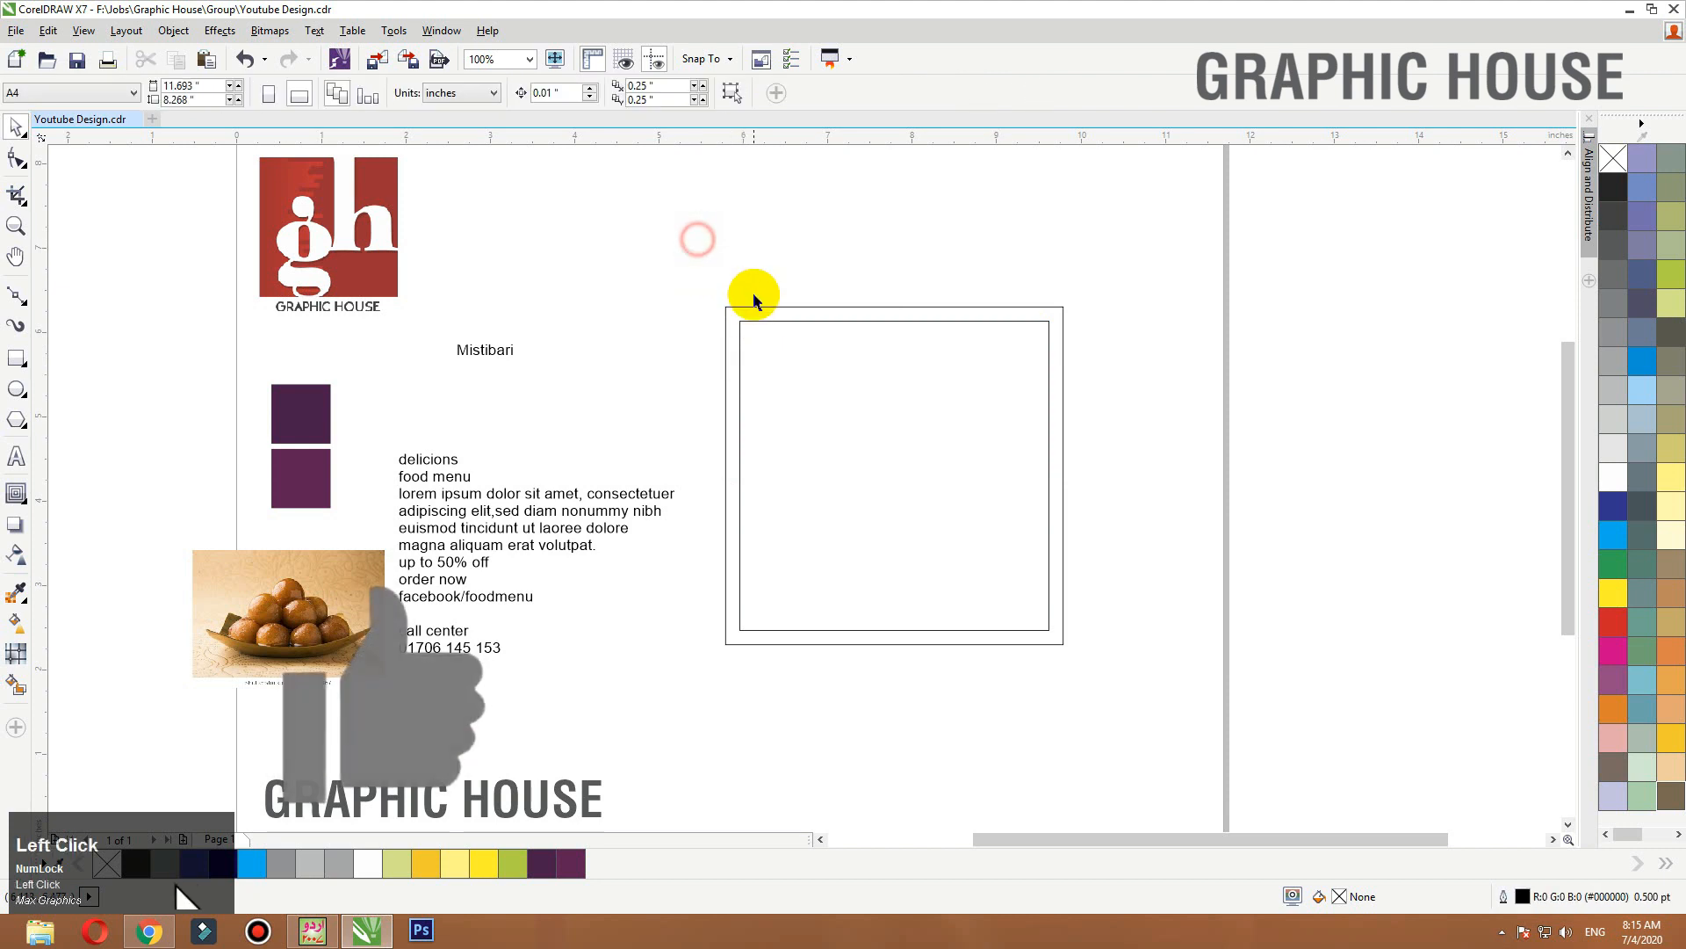
# Fill the outer square with the lighter purple from the document colours and give the inner square a white outline.
pyautogui.moveTo(754, 306)
pyautogui.mouseDown()
pyautogui.moveTo(708, 305)
pyautogui.moveTo(754, 307)
pyautogui.mouseUp()
pyautogui.click(571, 863)
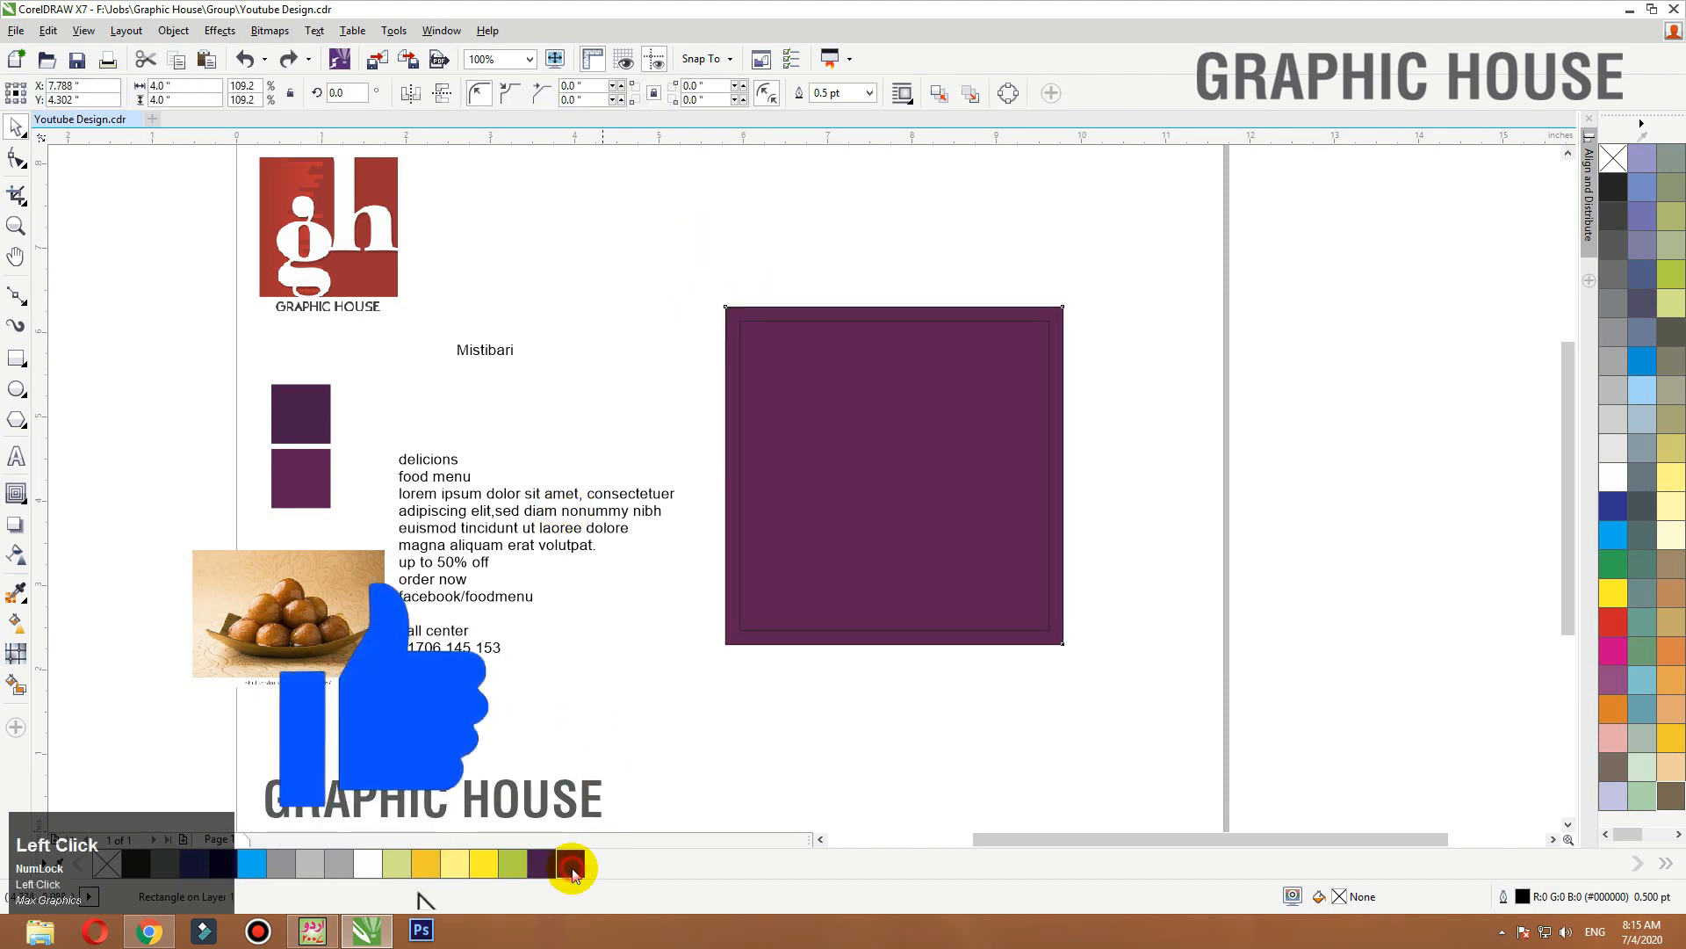
pyautogui.click(1186, 350)
pyautogui.click(1036, 332)
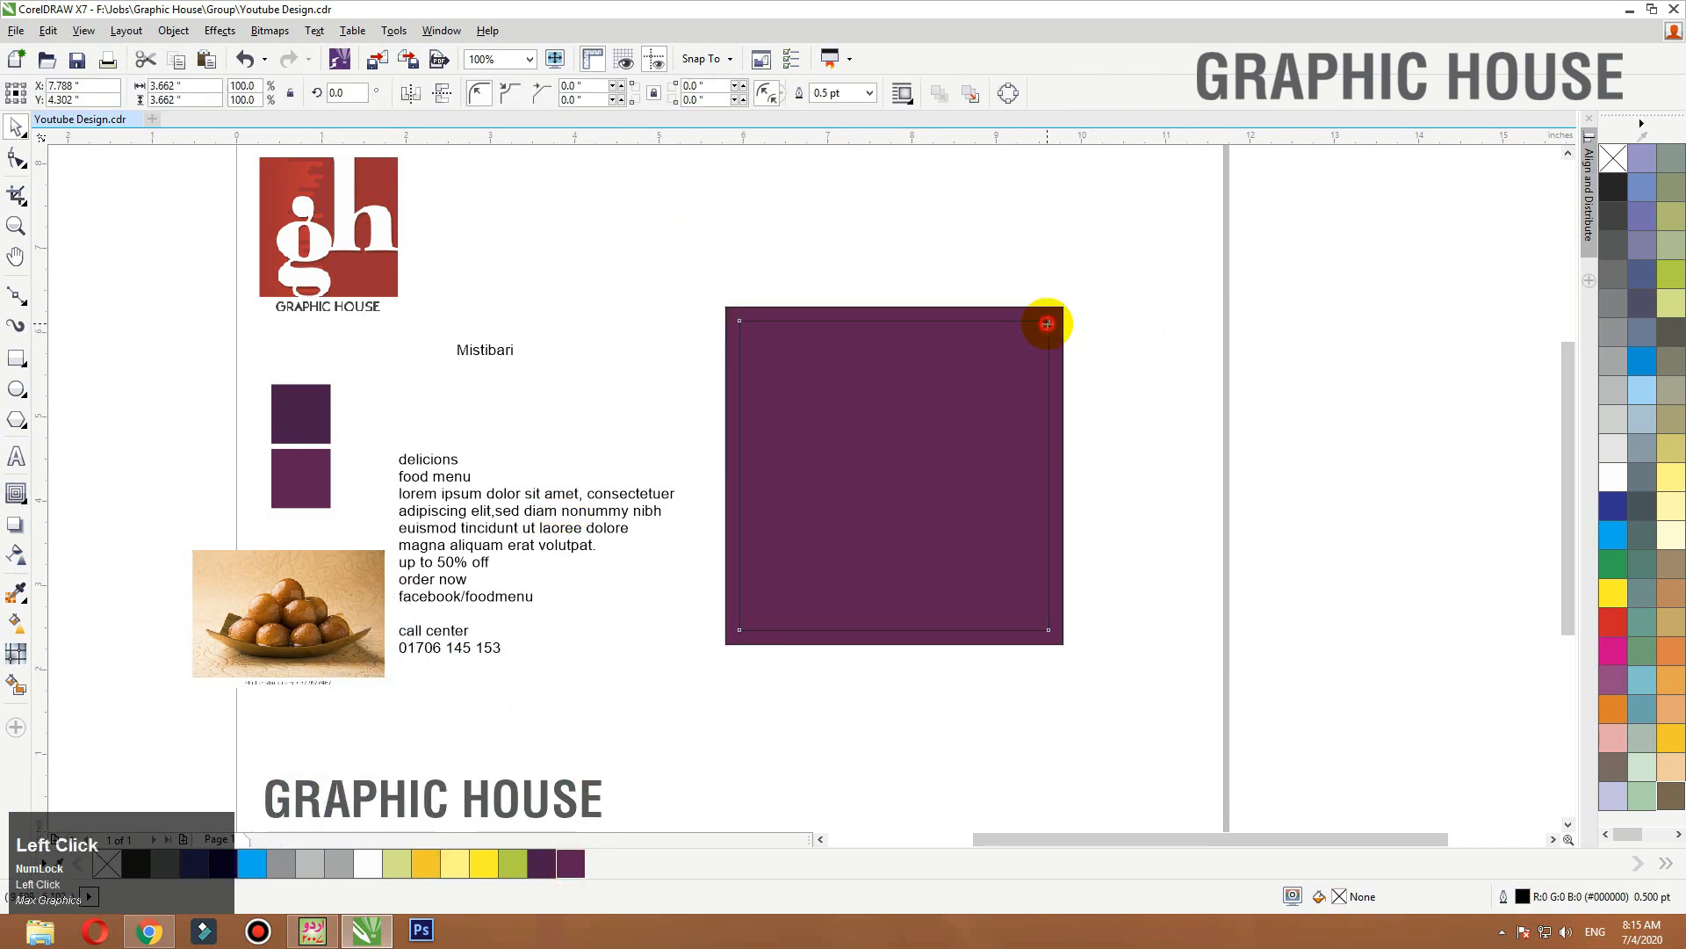
pyautogui.rightClick(1614, 482)
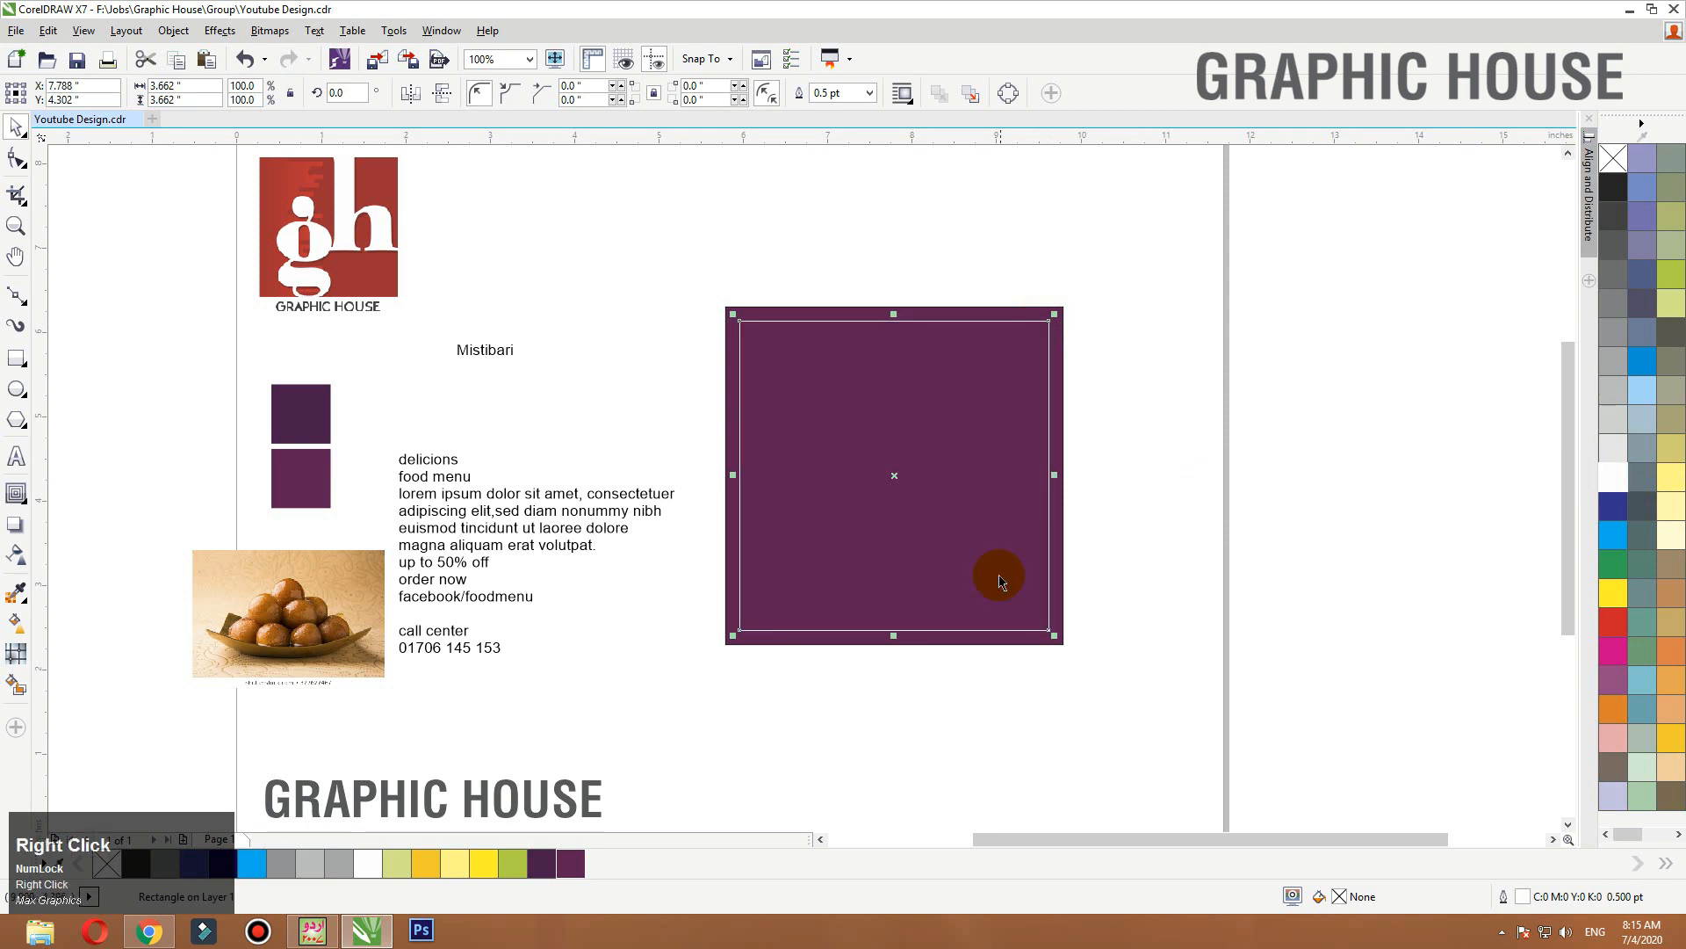
# Draw a circle about 3.47 inches wide over the square's upper-right corner, filled white without an outline.
pyautogui.click(16, 390)
pyautogui.moveTo(1134, 254); pyautogui.dragTo(897, 545)
pyautogui.press('space')
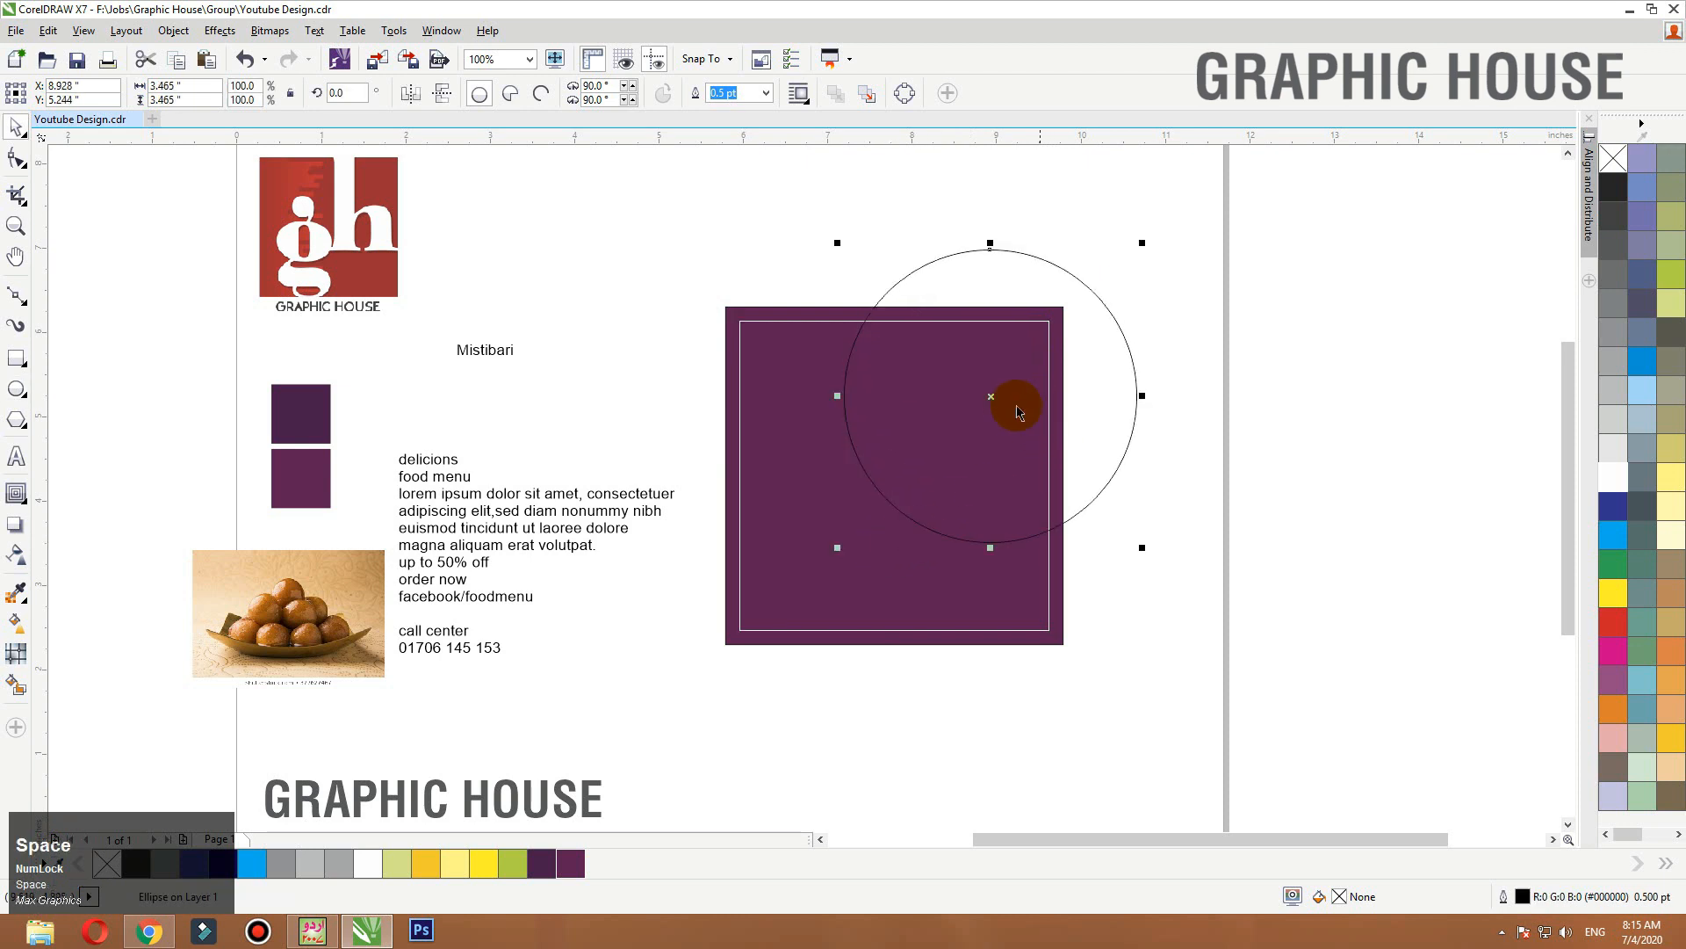
pyautogui.moveTo(997, 396)
pyautogui.mouseDown()
pyautogui.moveTo(1014, 395)
pyautogui.moveTo(996, 401)
pyautogui.mouseUp()
pyautogui.click(1619, 478)
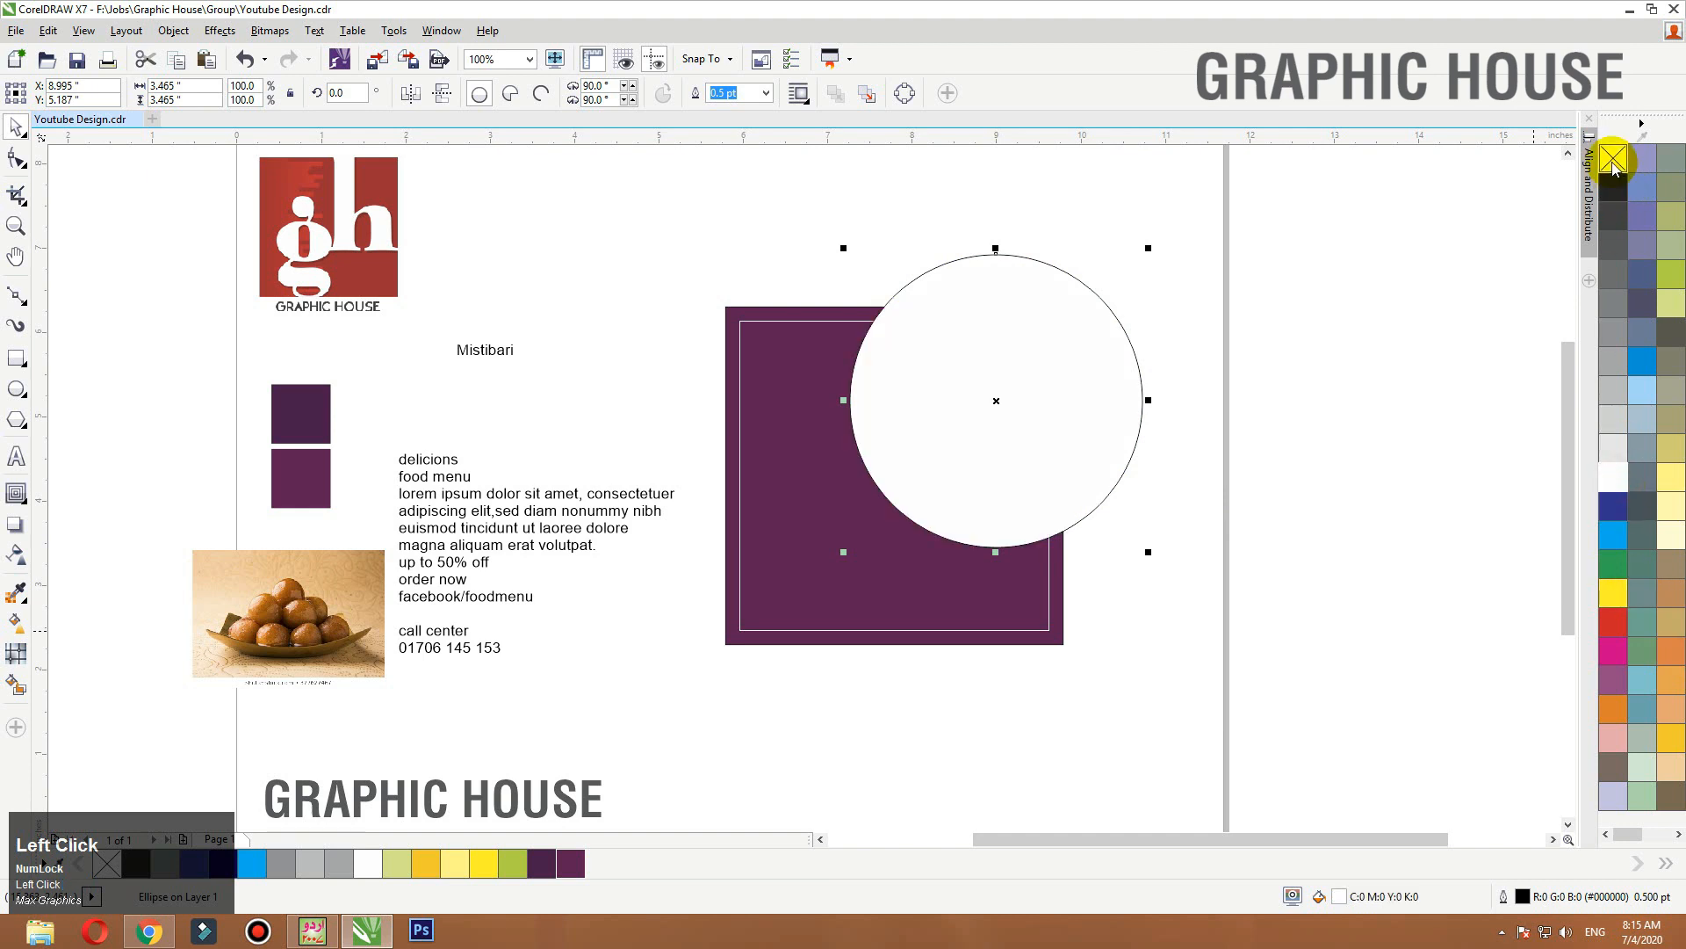
pyautogui.rightClick(1614, 155)
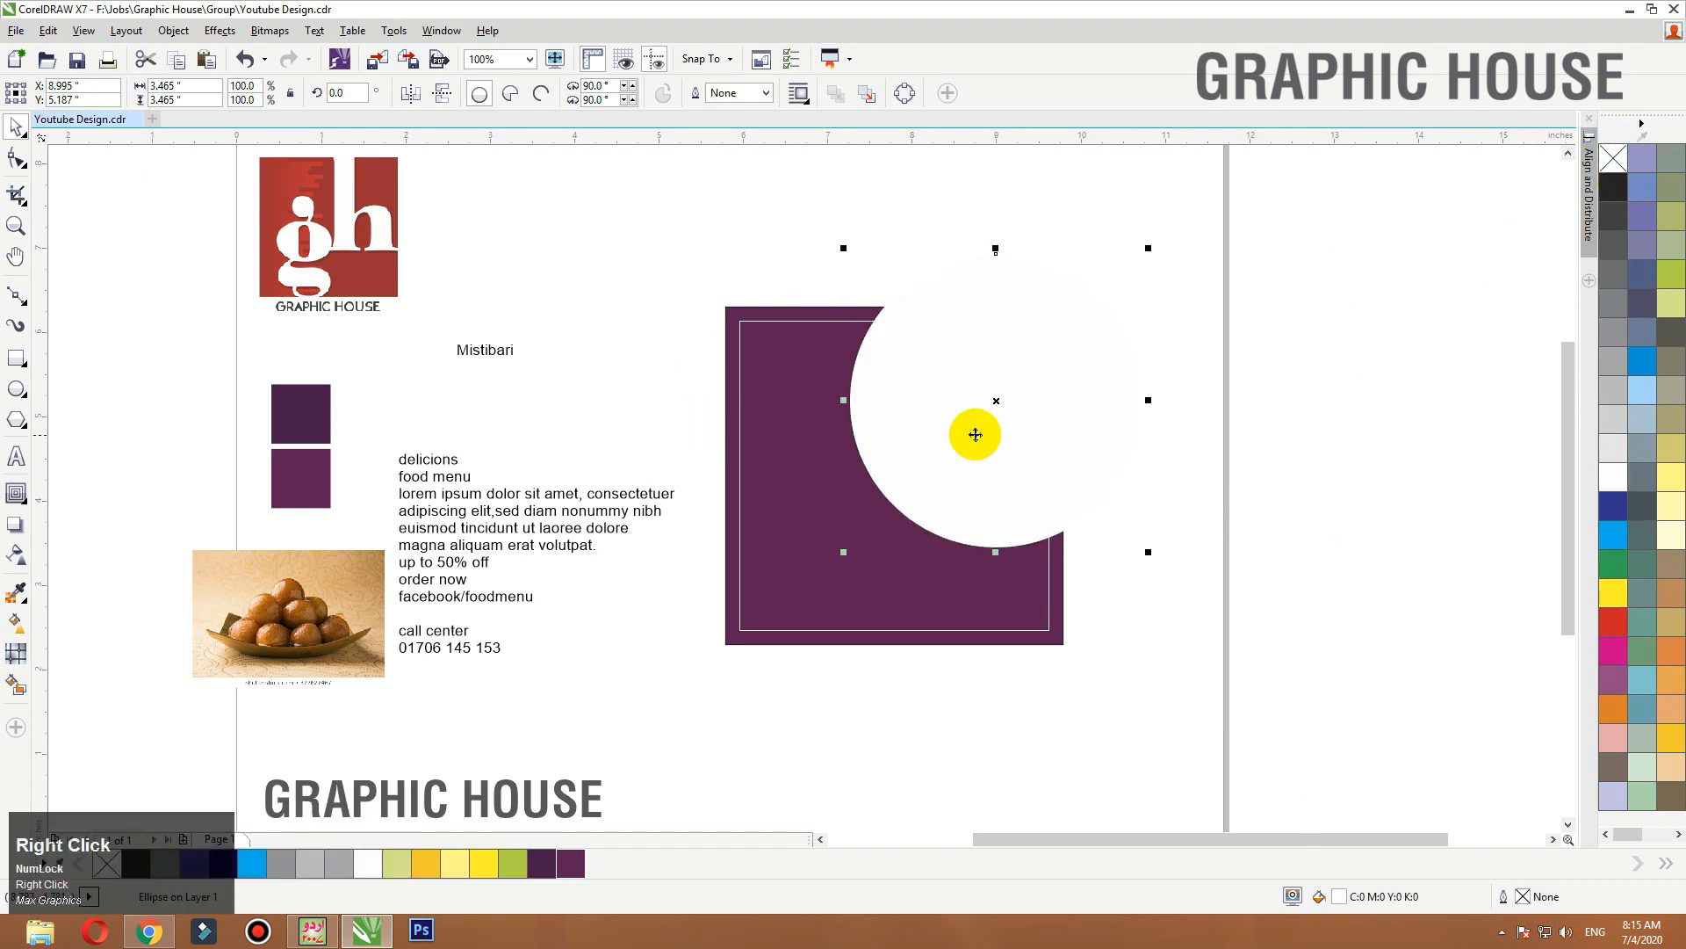
# Contour the white circle inward to about 3.25 inches wide and break the orange contour apart into a separate circle.
pyautogui.click(17, 497)
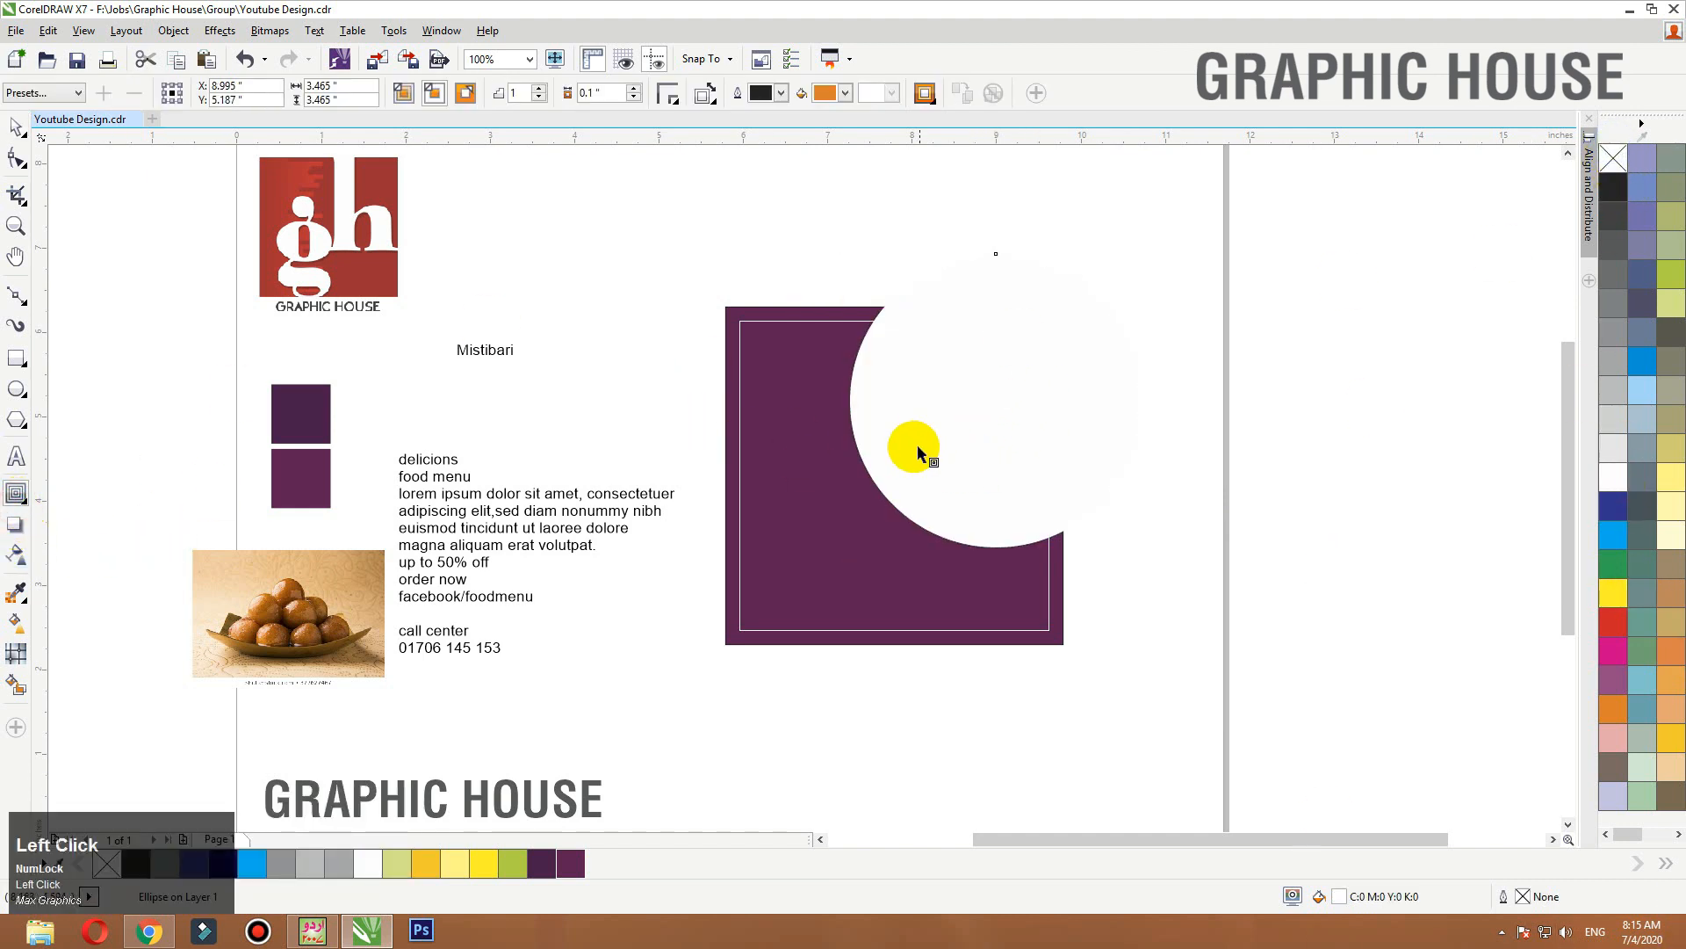
pyautogui.moveTo(919, 444); pyautogui.dragTo(865, 499)
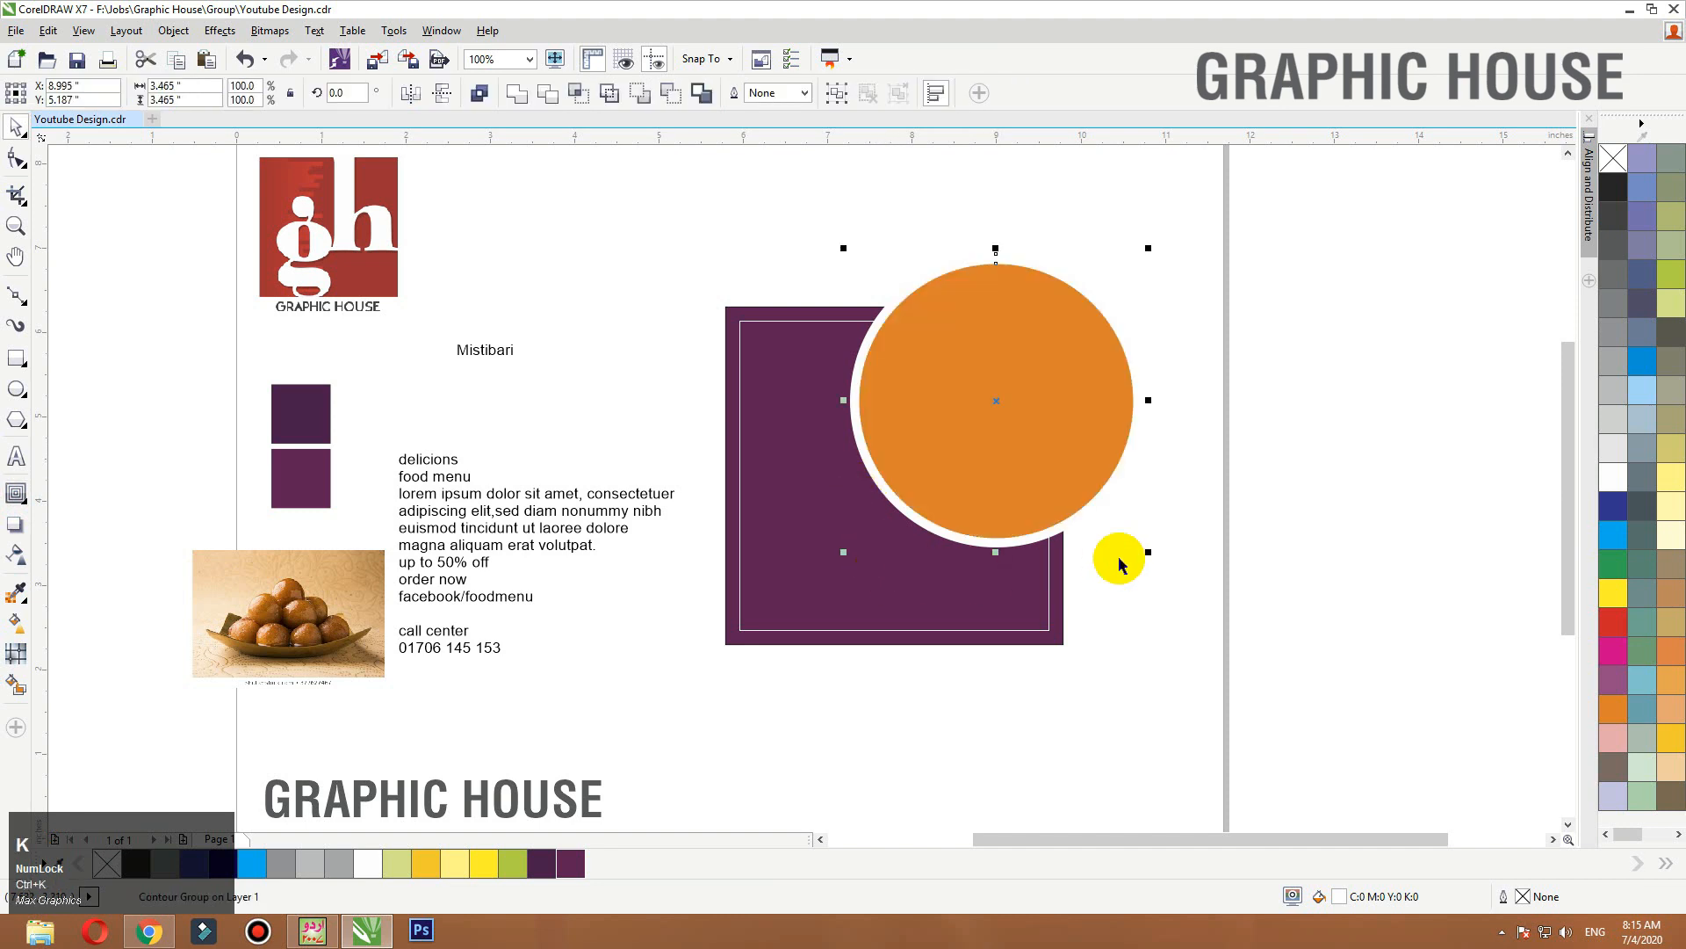
pyautogui.click(1016, 421)
pyautogui.moveTo(1016, 421); pyautogui.dragTo(1178, 406)
pyautogui.hotkey('ctrl', 'z')
# PowerClip the sweets photo into the orange circle and enlarge it to about 4.28 × 3.07 inches within the frame.
pyautogui.rightClick(373, 578)
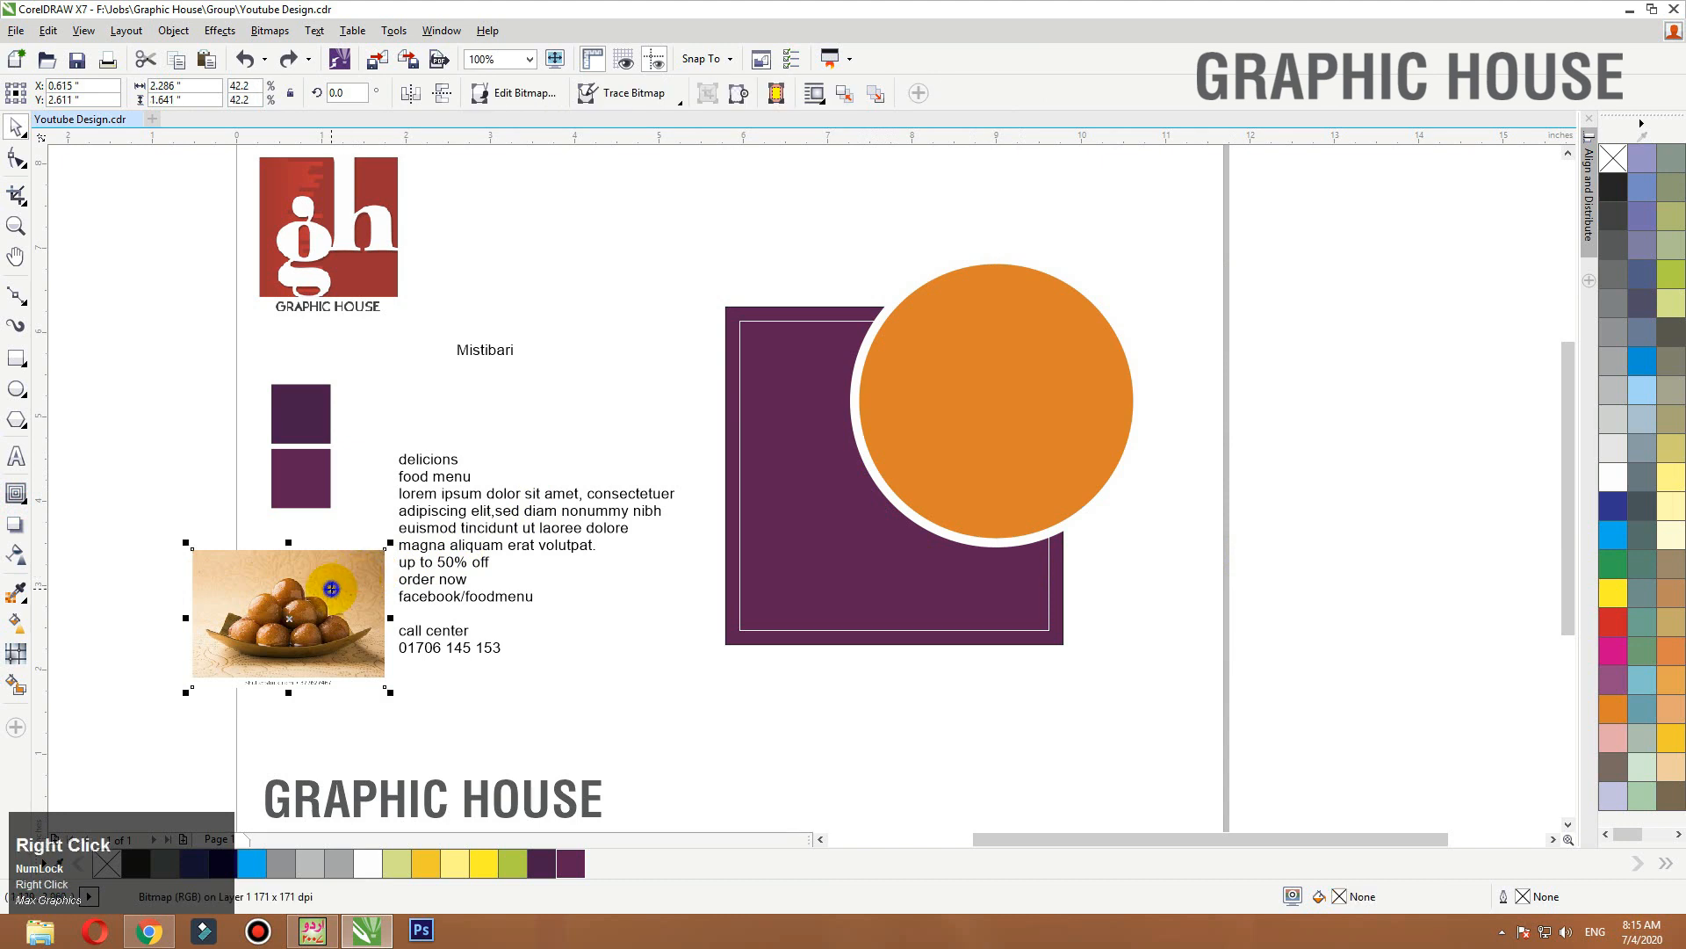
pyautogui.click(445, 270)
pyautogui.click(926, 370)
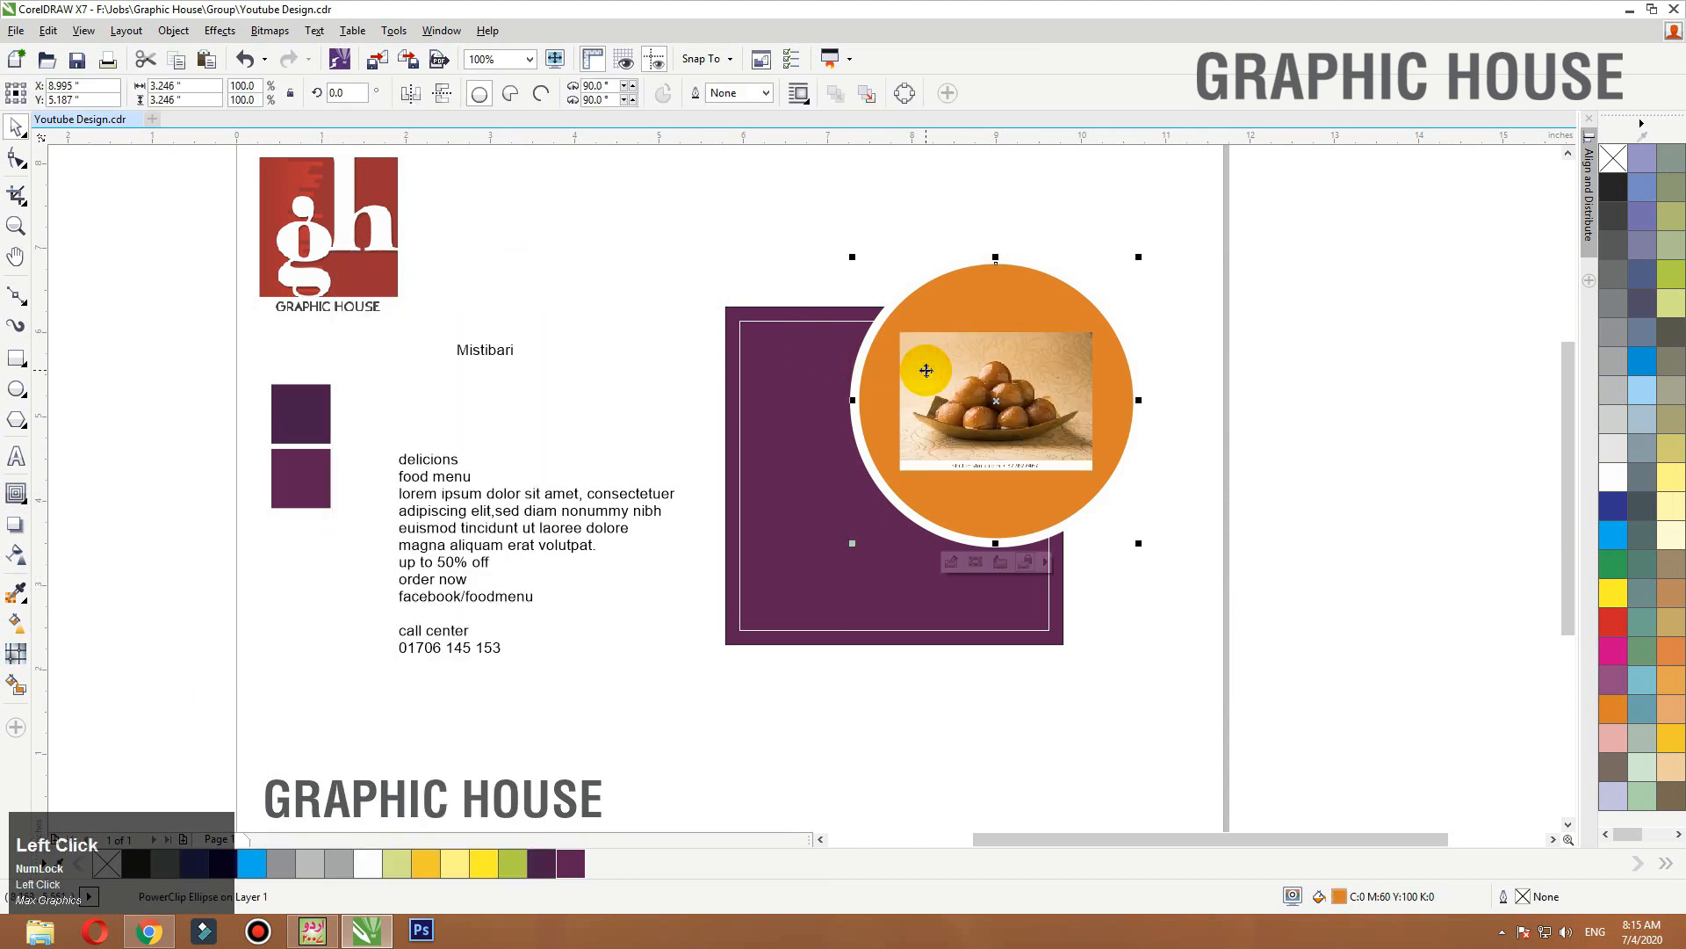
pyautogui.keyDown('ctrl'); pyautogui.click(926, 370); pyautogui.keyUp('ctrl')
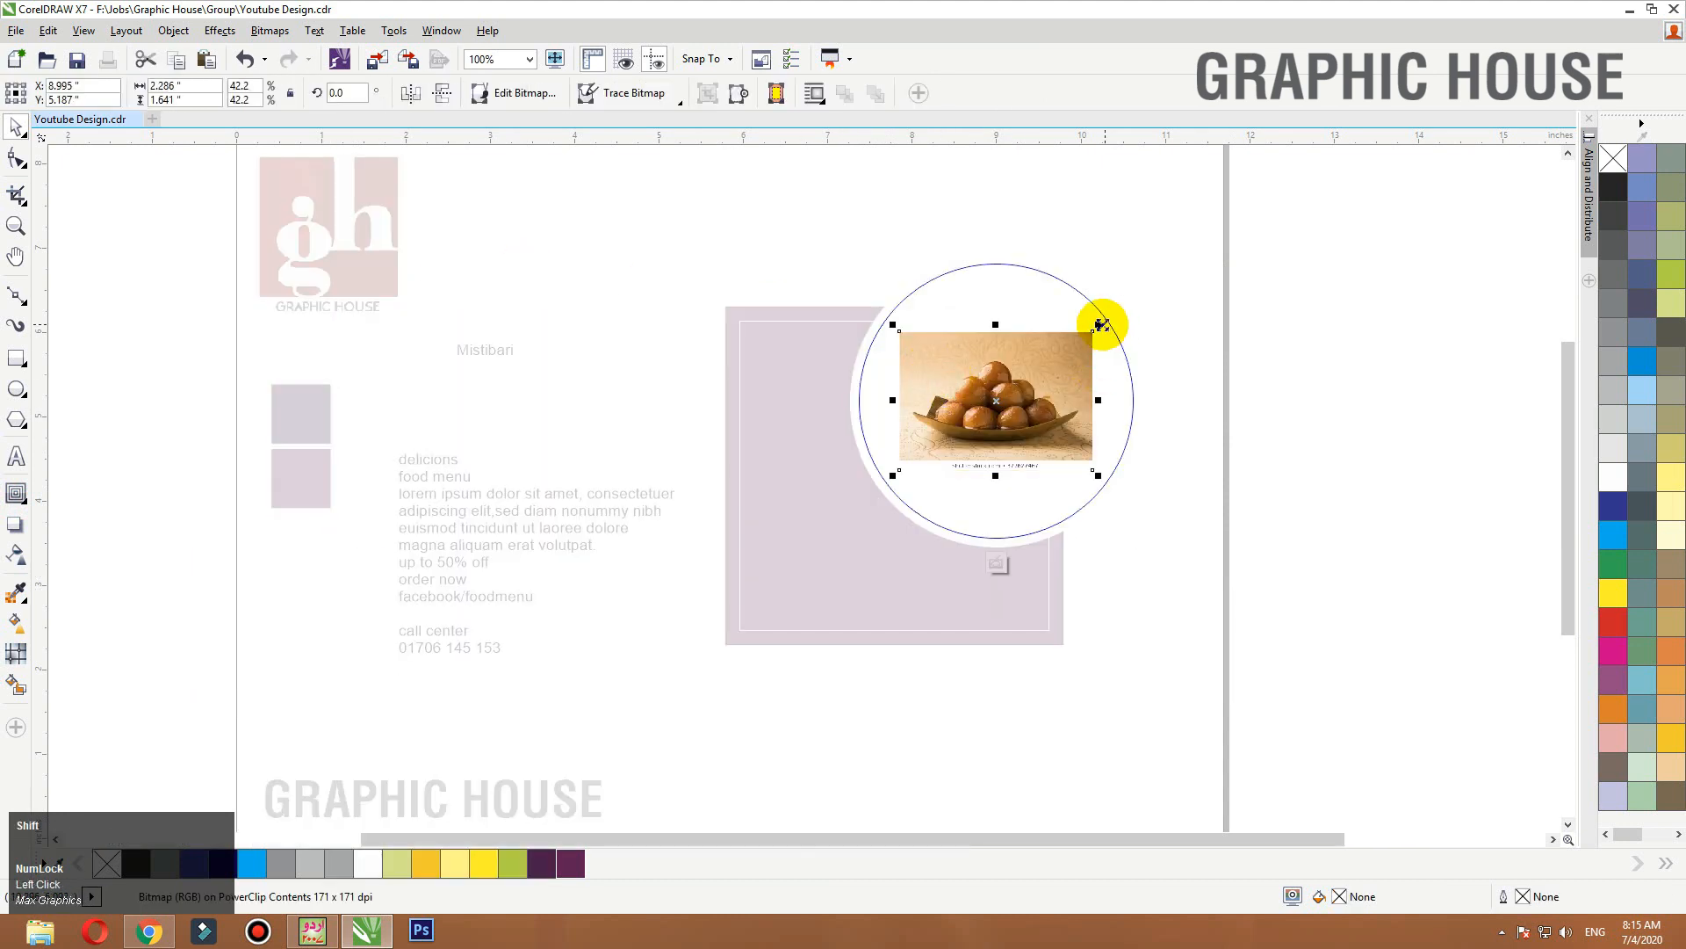
pyautogui.moveTo(1093, 332); pyautogui.dragTo(1174, 319)
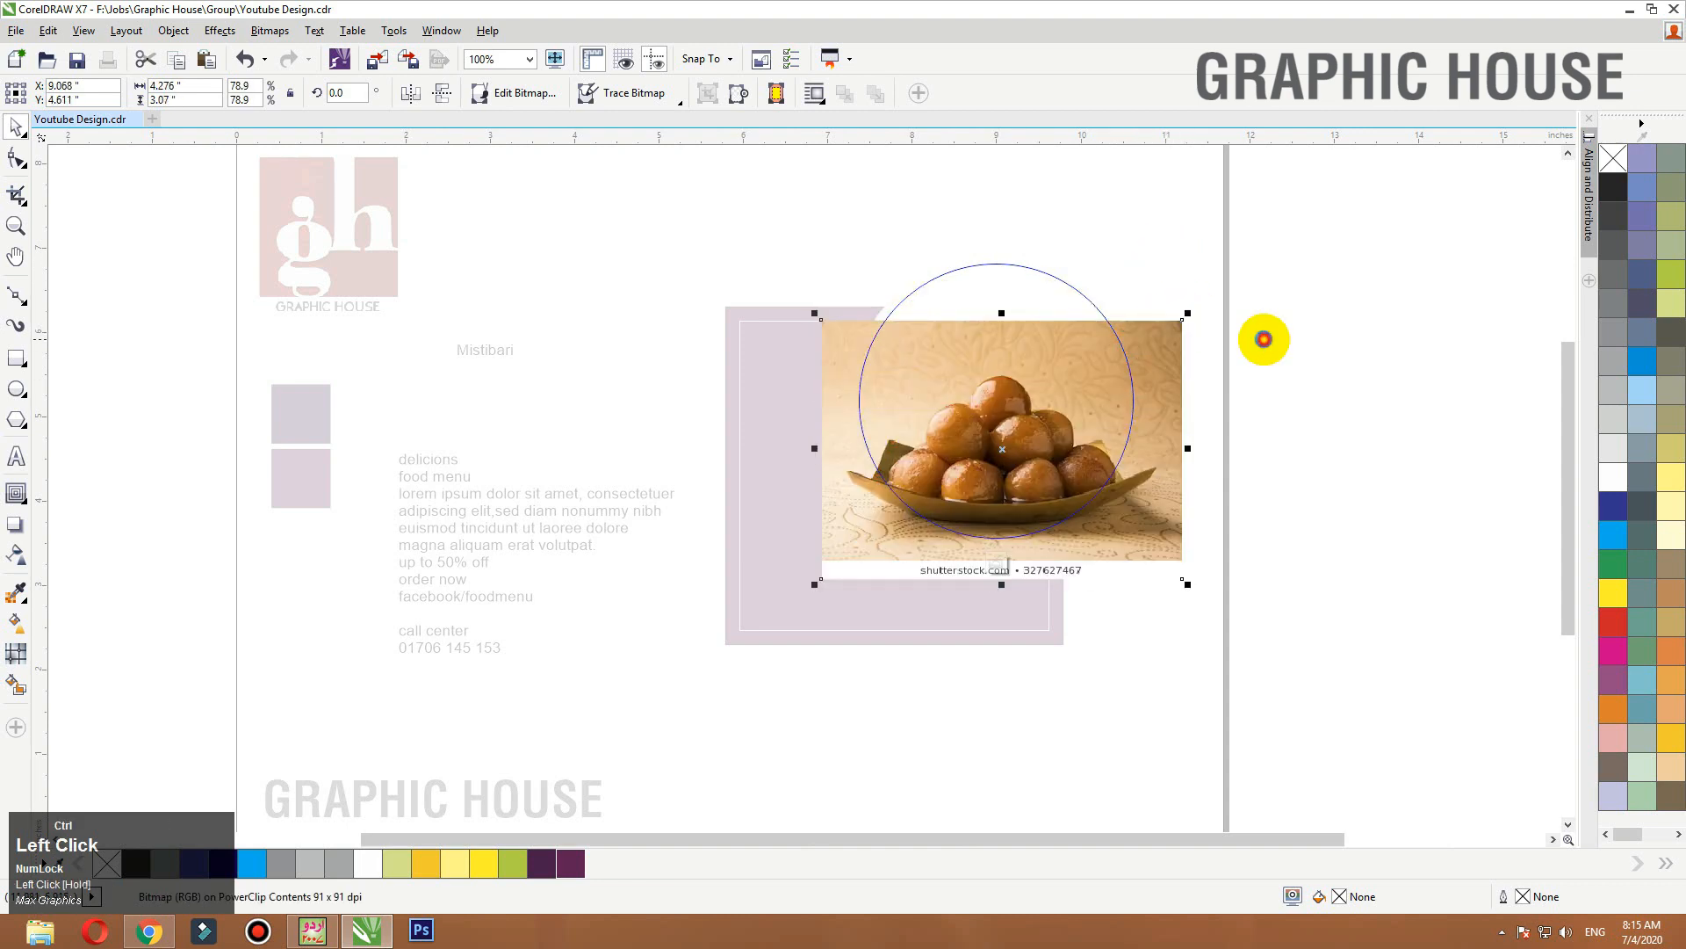
pyautogui.keyDown('ctrl'); pyautogui.click(1264, 342); pyautogui.keyUp('ctrl')
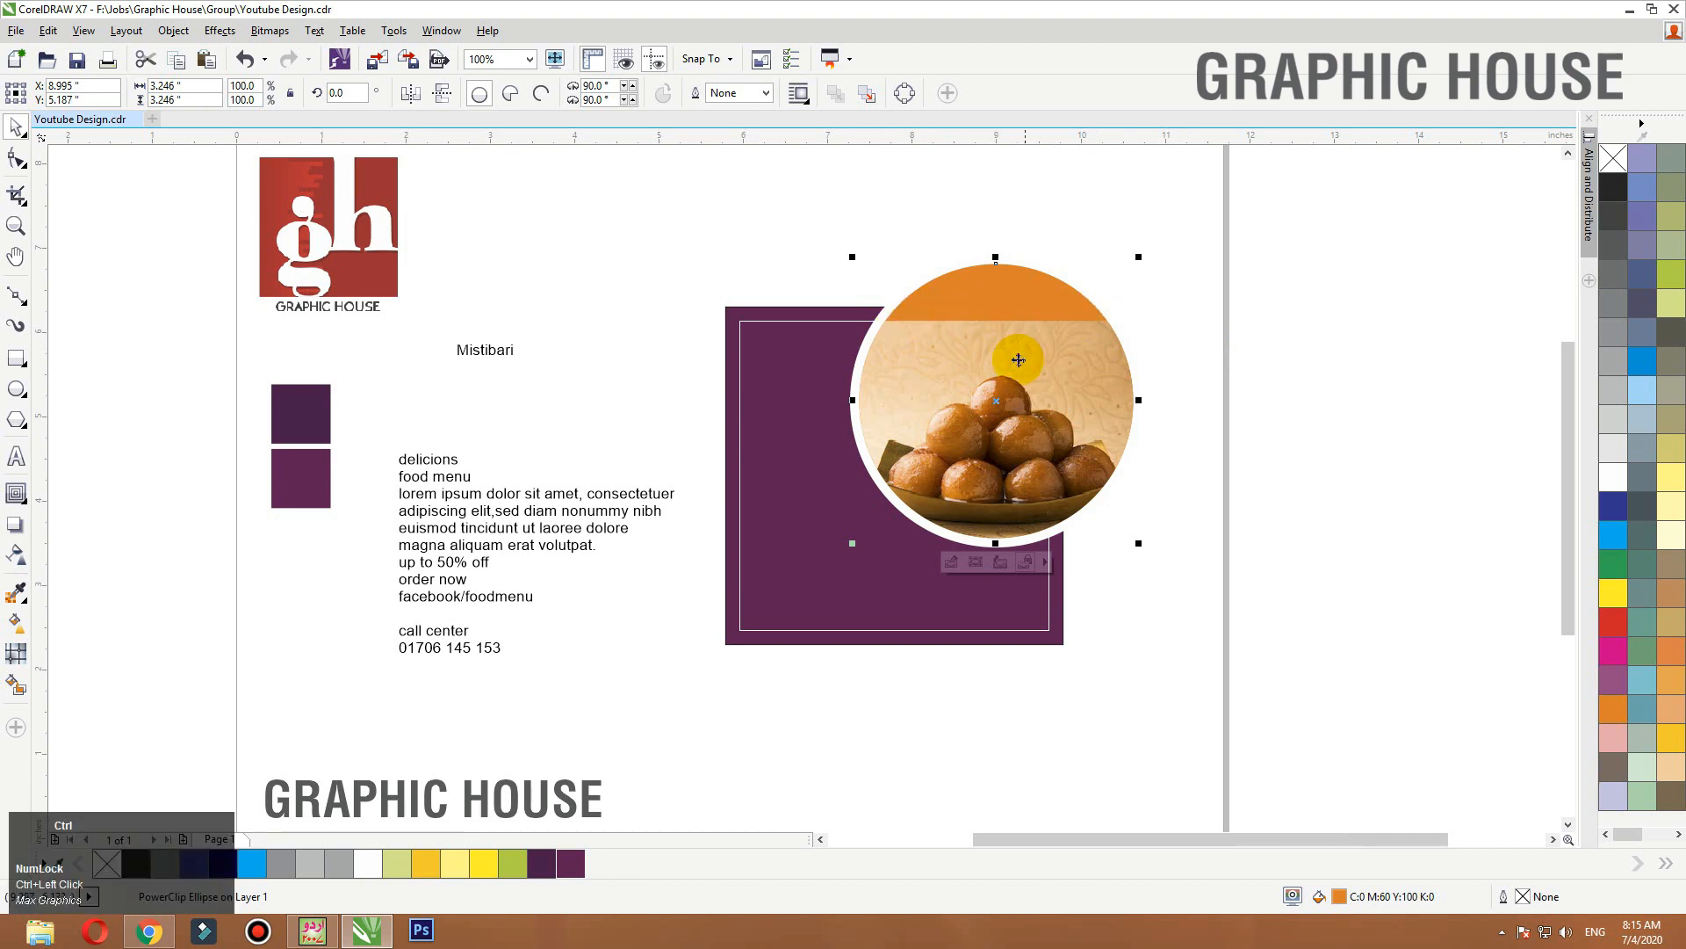
# Add a vertically mirrored copy of the photo above it inside the PowerClip, nudged down to close the seam.
pyautogui.doubleClick(1010, 389)
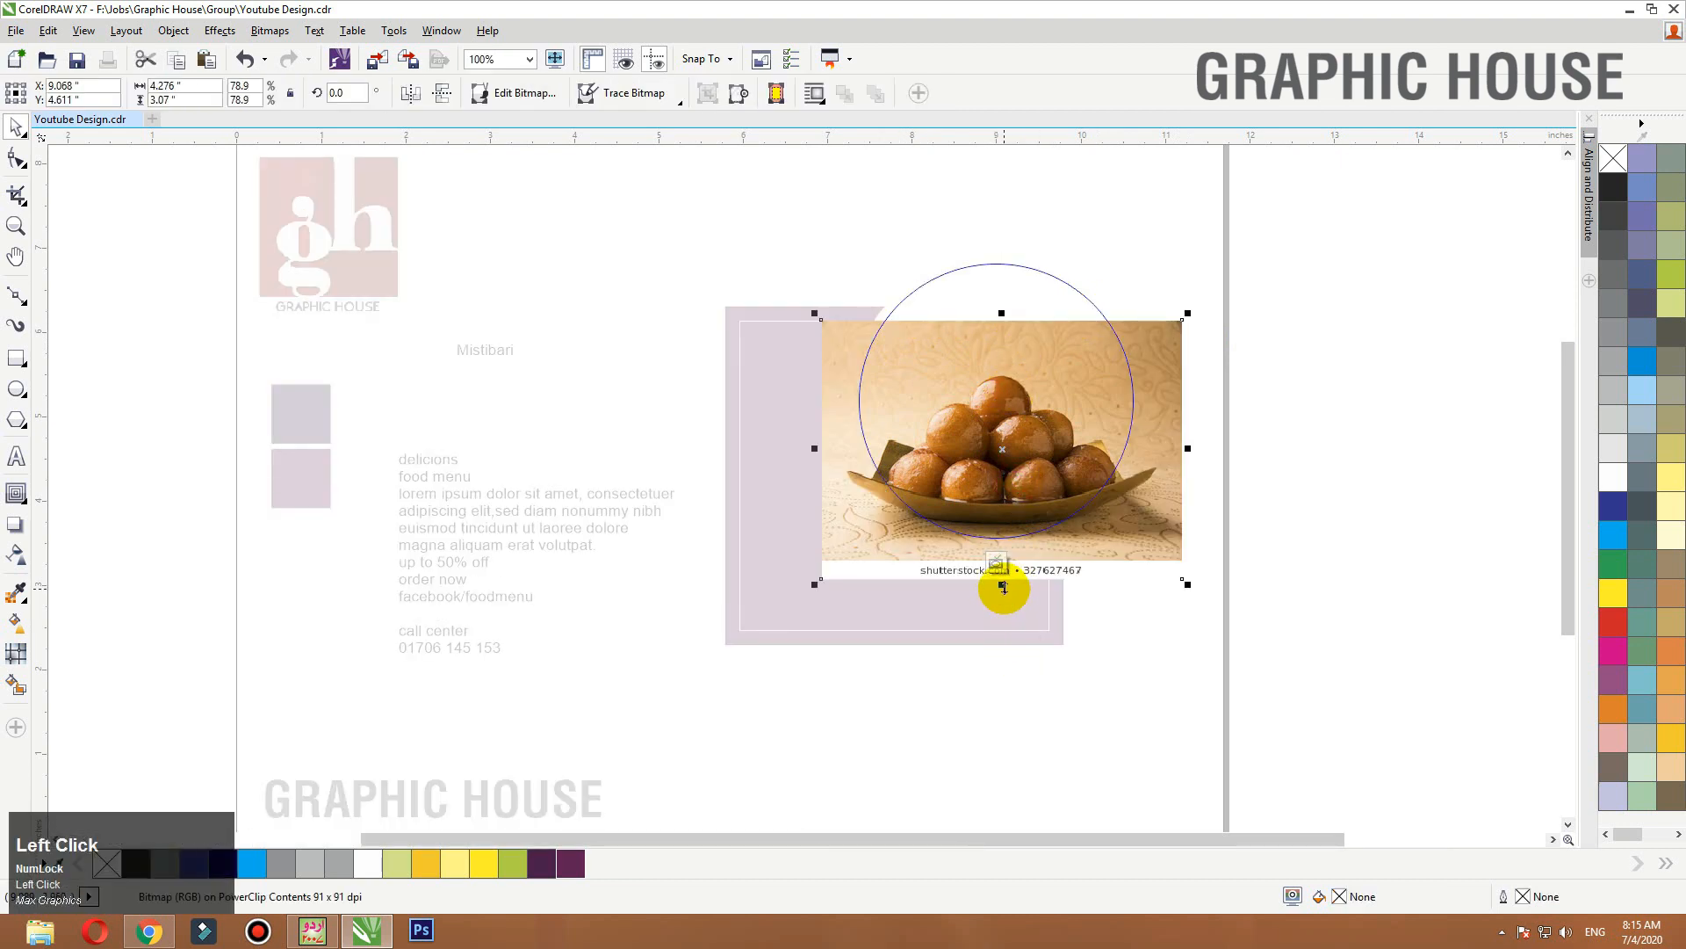
pyautogui.moveTo(1004, 588); pyautogui.dragTo(998, 271)
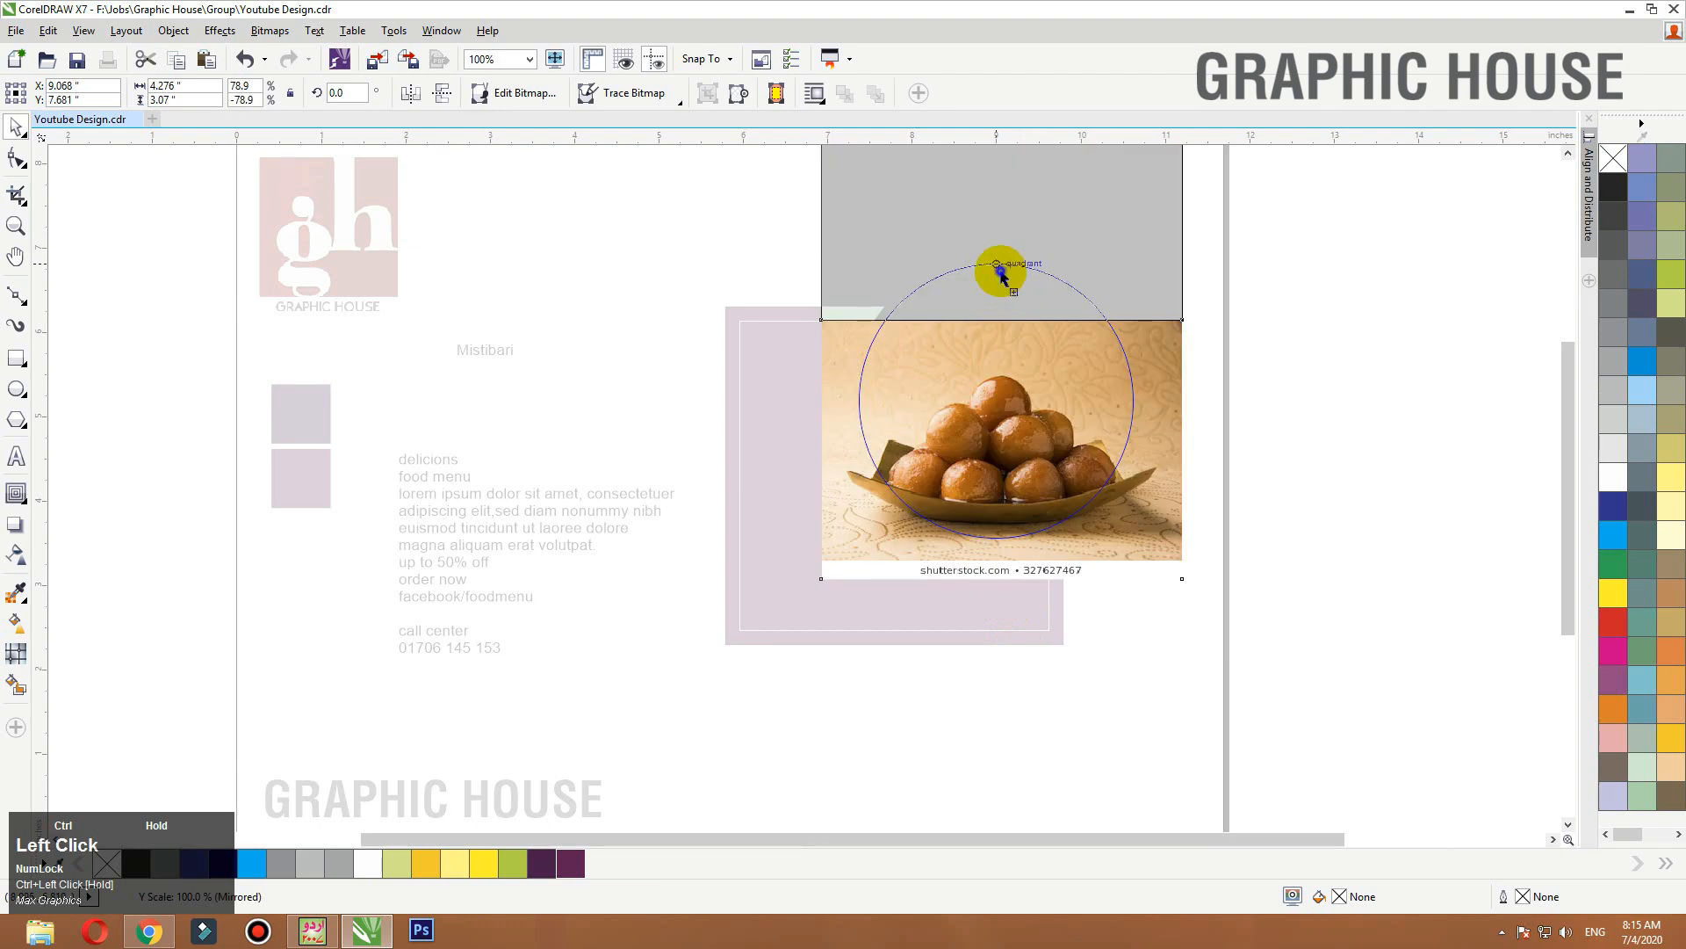
pyautogui.rightClick(998, 271)
pyautogui.press('F2')
pyautogui.moveTo(1307, 272); pyautogui.dragTo(620, 378)
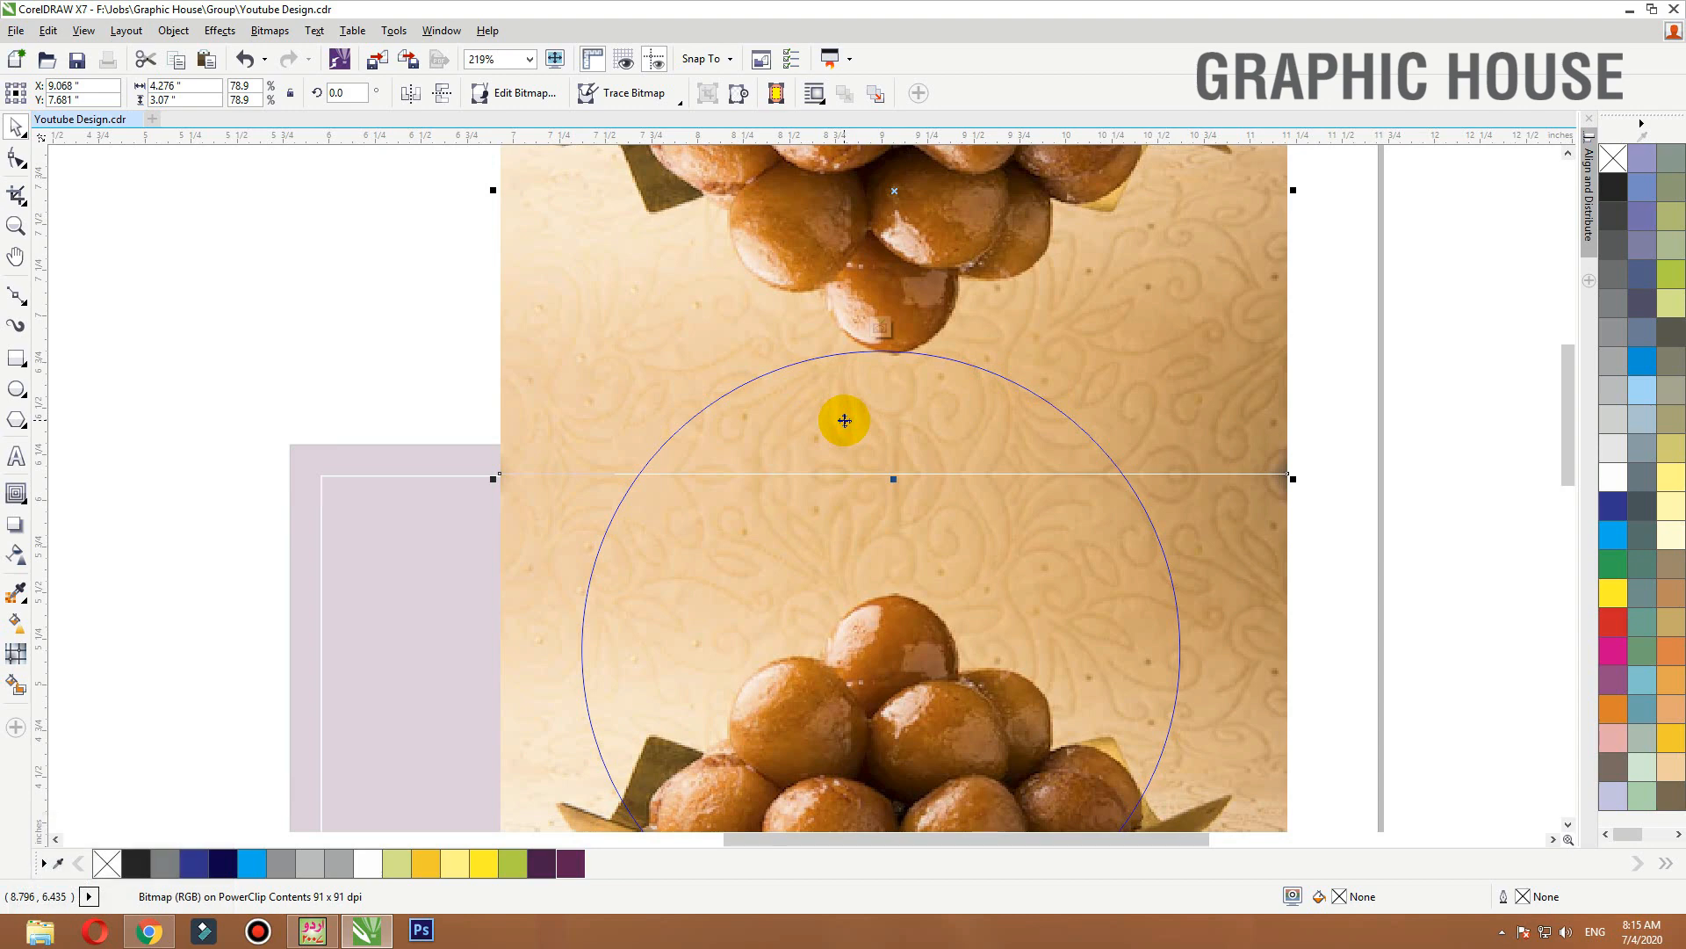
pyautogui.press('Down')
pyautogui.press('Down')
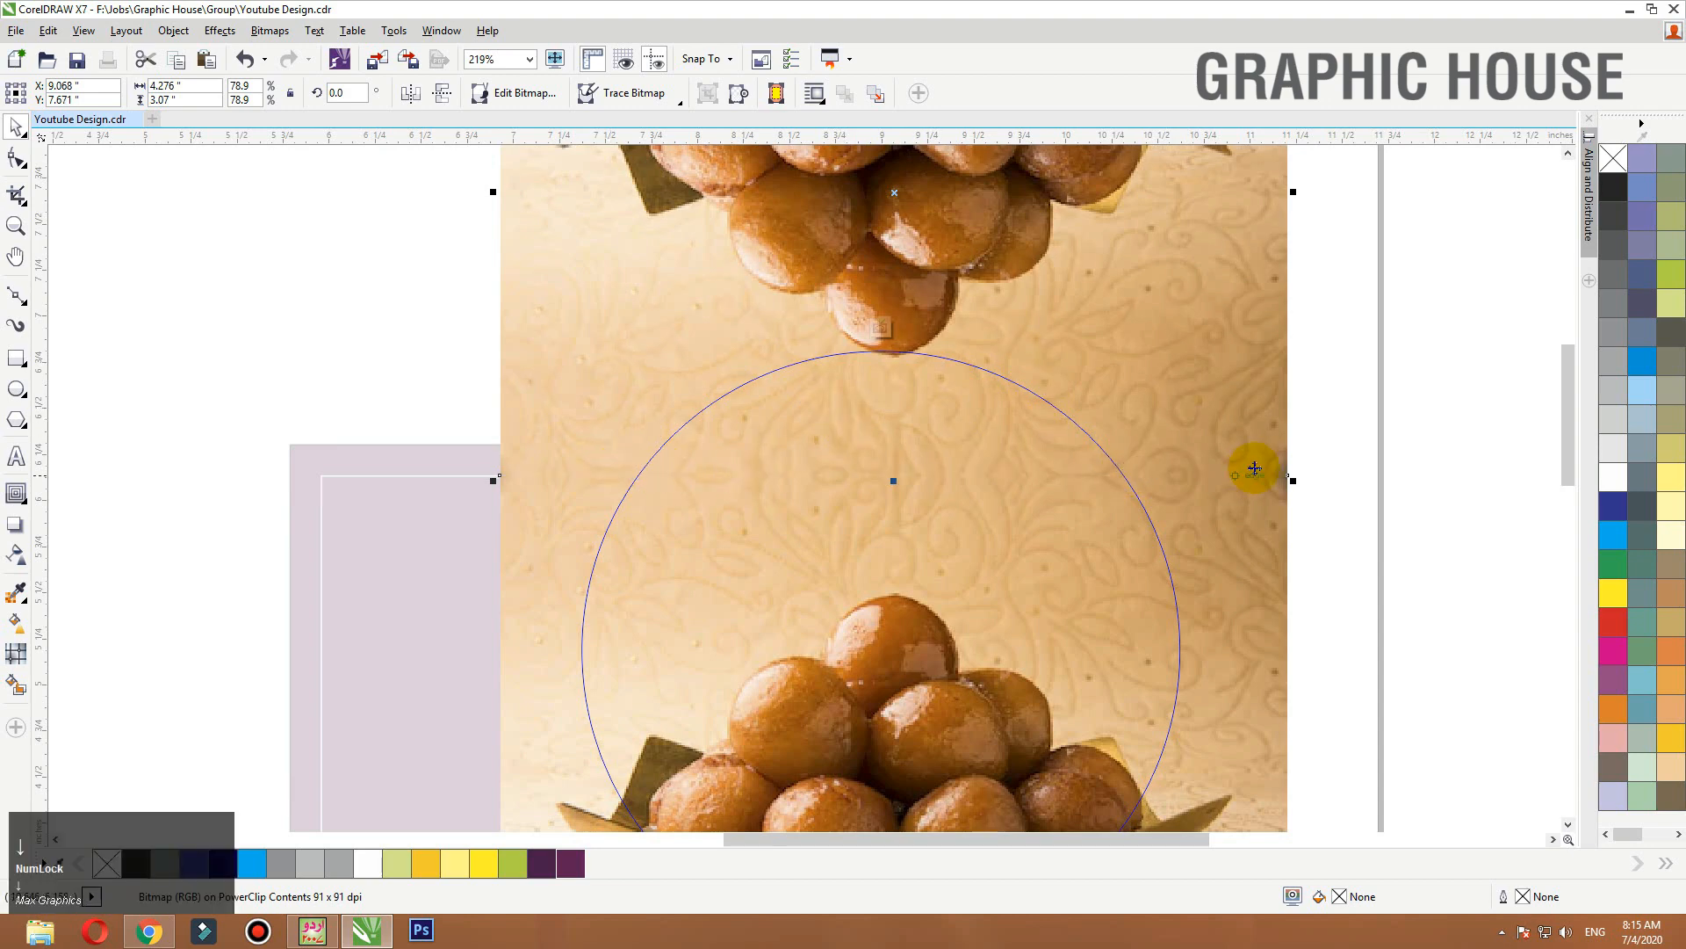
pyautogui.keyDown('ctrl'); pyautogui.click(1418, 419); pyautogui.keyUp('ctrl')
# Move the white circle and the photo circle together about 0.3 inch up over the square's corner.
pyautogui.press('F3')
pyautogui.click(1295, 370)
pyautogui.moveTo(1316, 323); pyautogui.dragTo(616, 626)
pyautogui.press('F3')
pyautogui.press('F2')
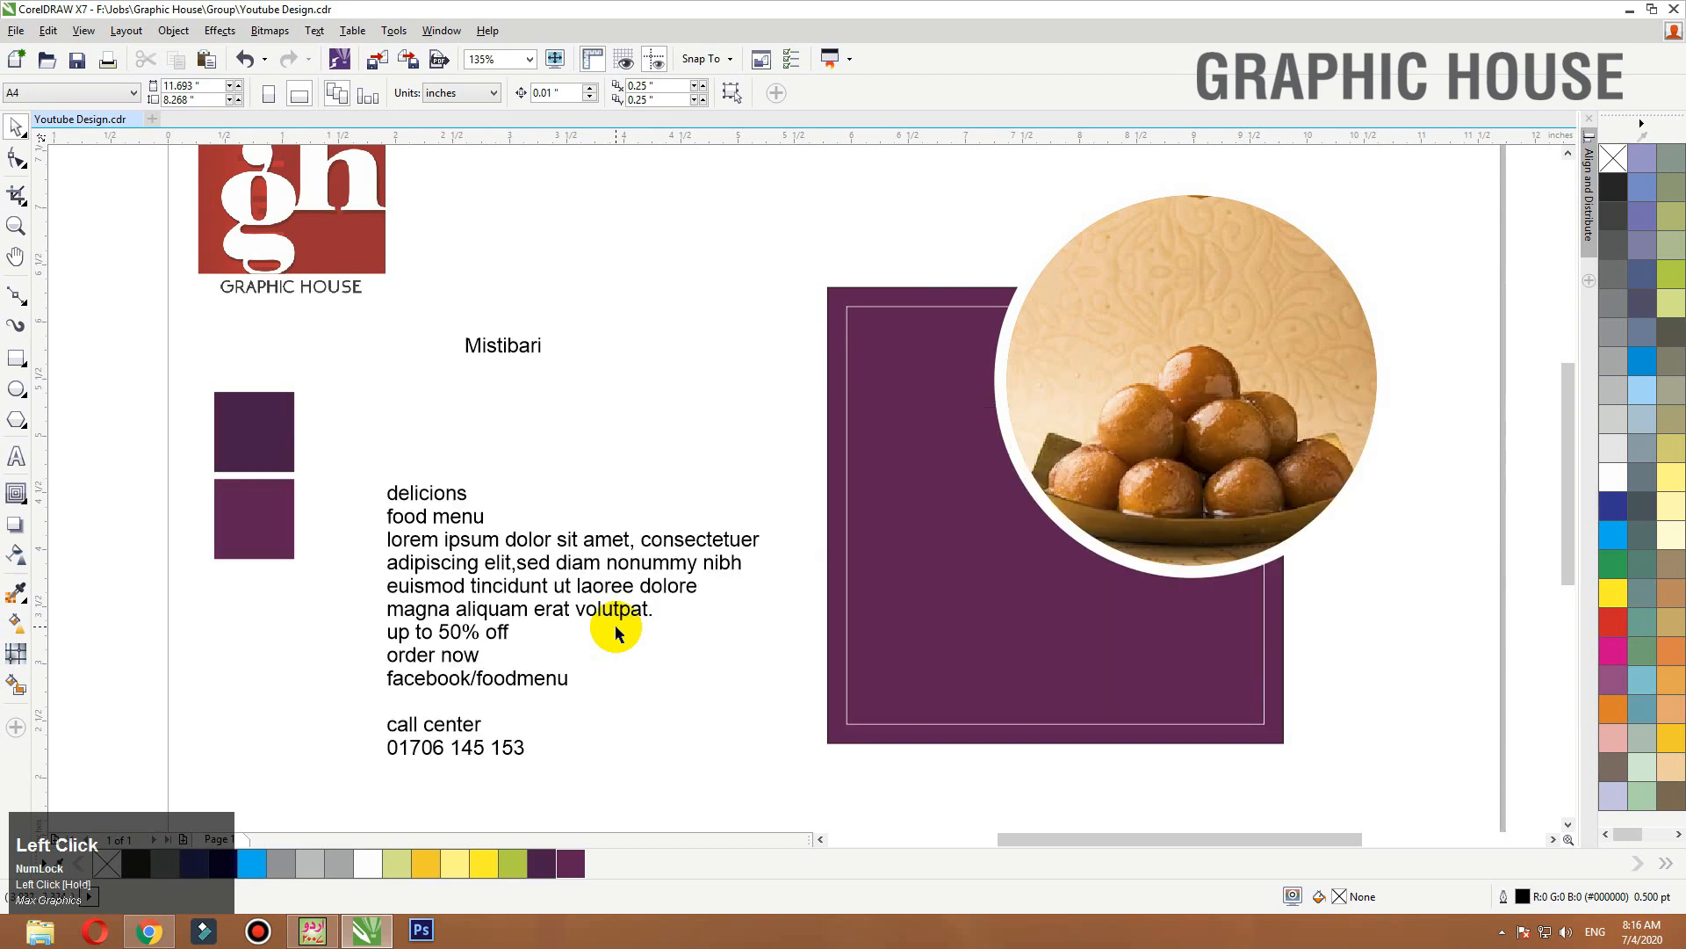
# Fill the white circle behind the photo with magenta.
pyautogui.click(1005, 319)
pyautogui.click(1614, 654)
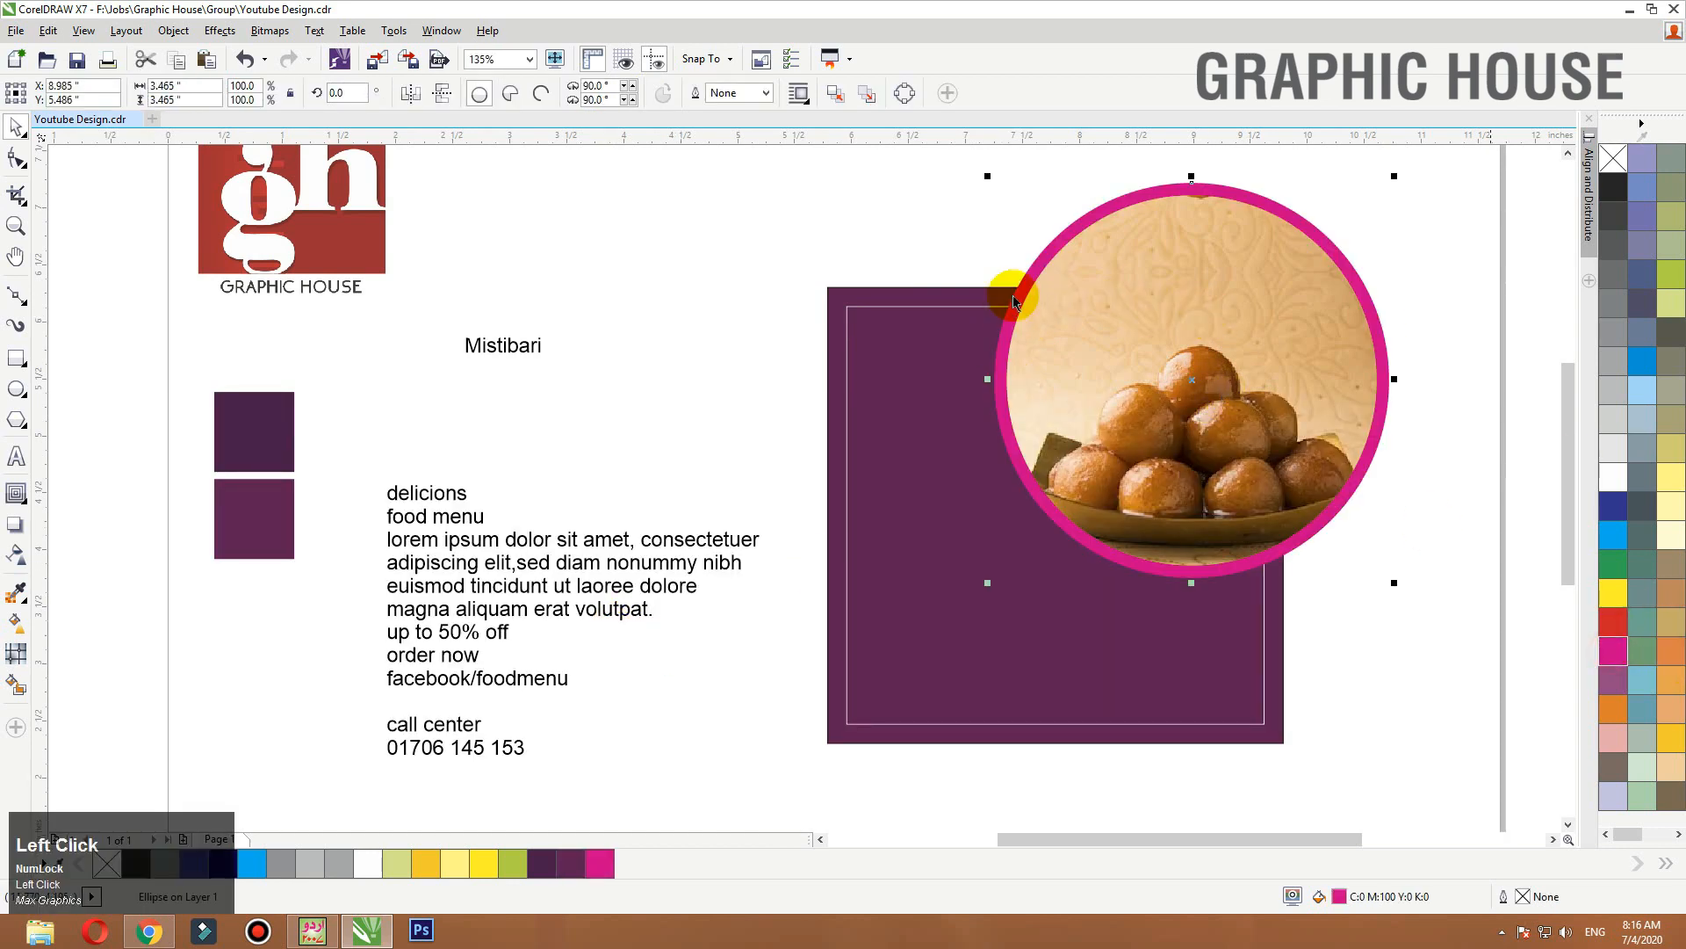
pyautogui.hotkey('ctrl', 'z')
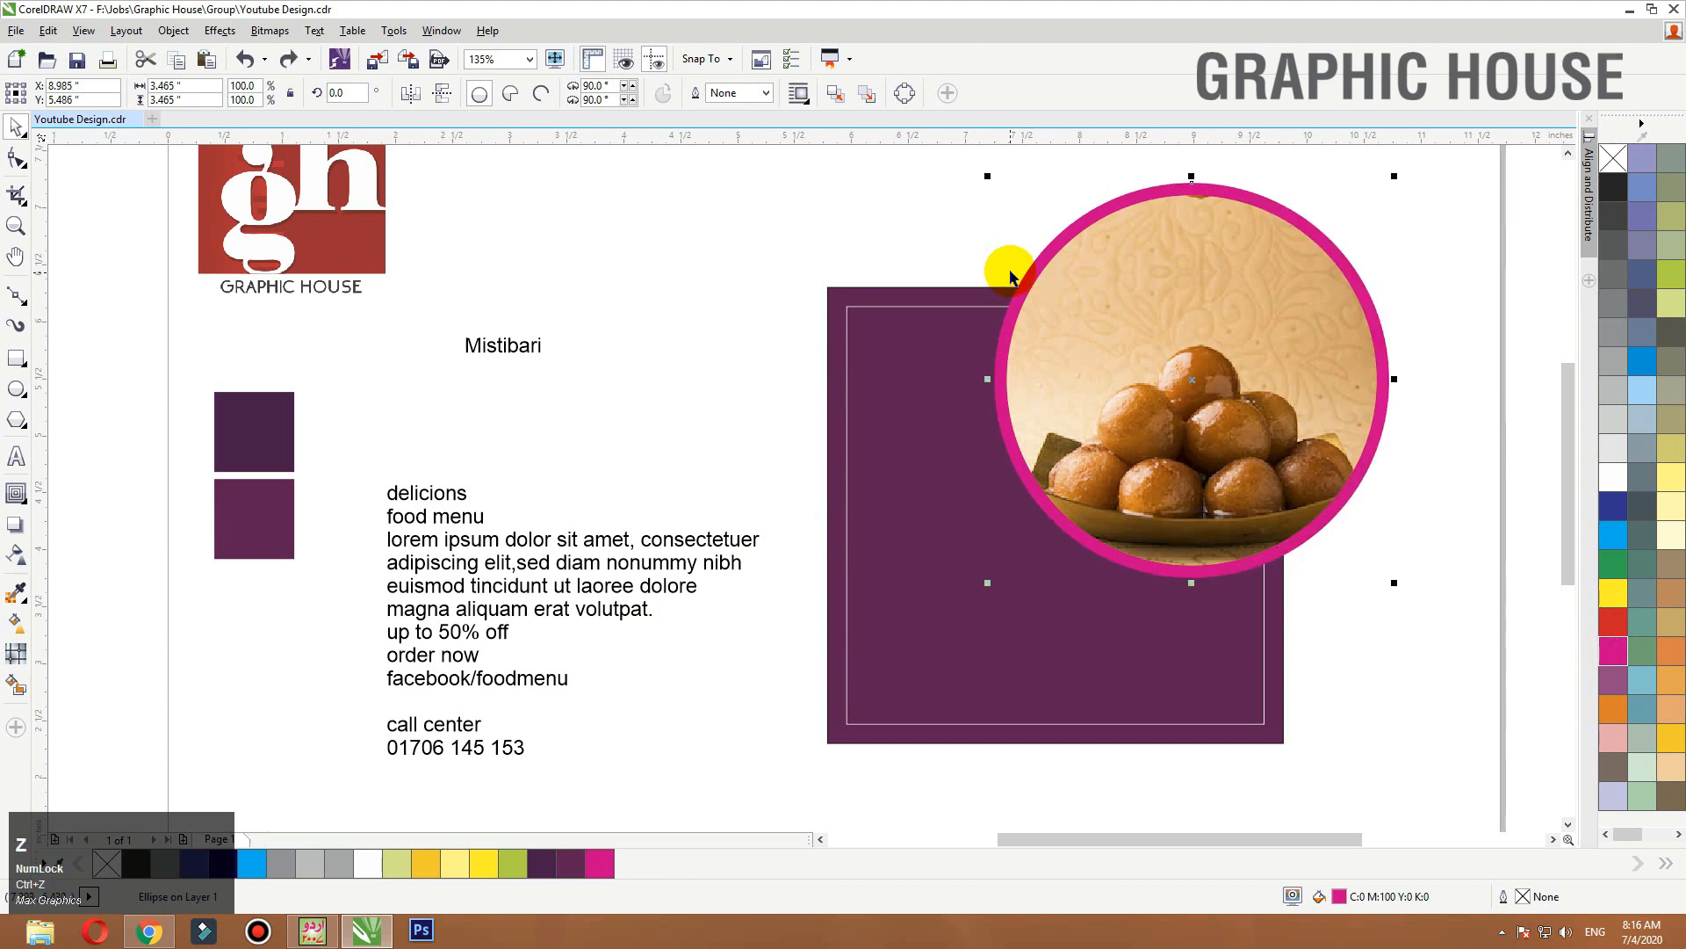
# Apply a linear gradient to the ring around the photo, from magenta at the top to the lower swatch's purple at the bottom.
pyautogui.moveTo(1021, 237); pyautogui.dragTo(1153, 595)
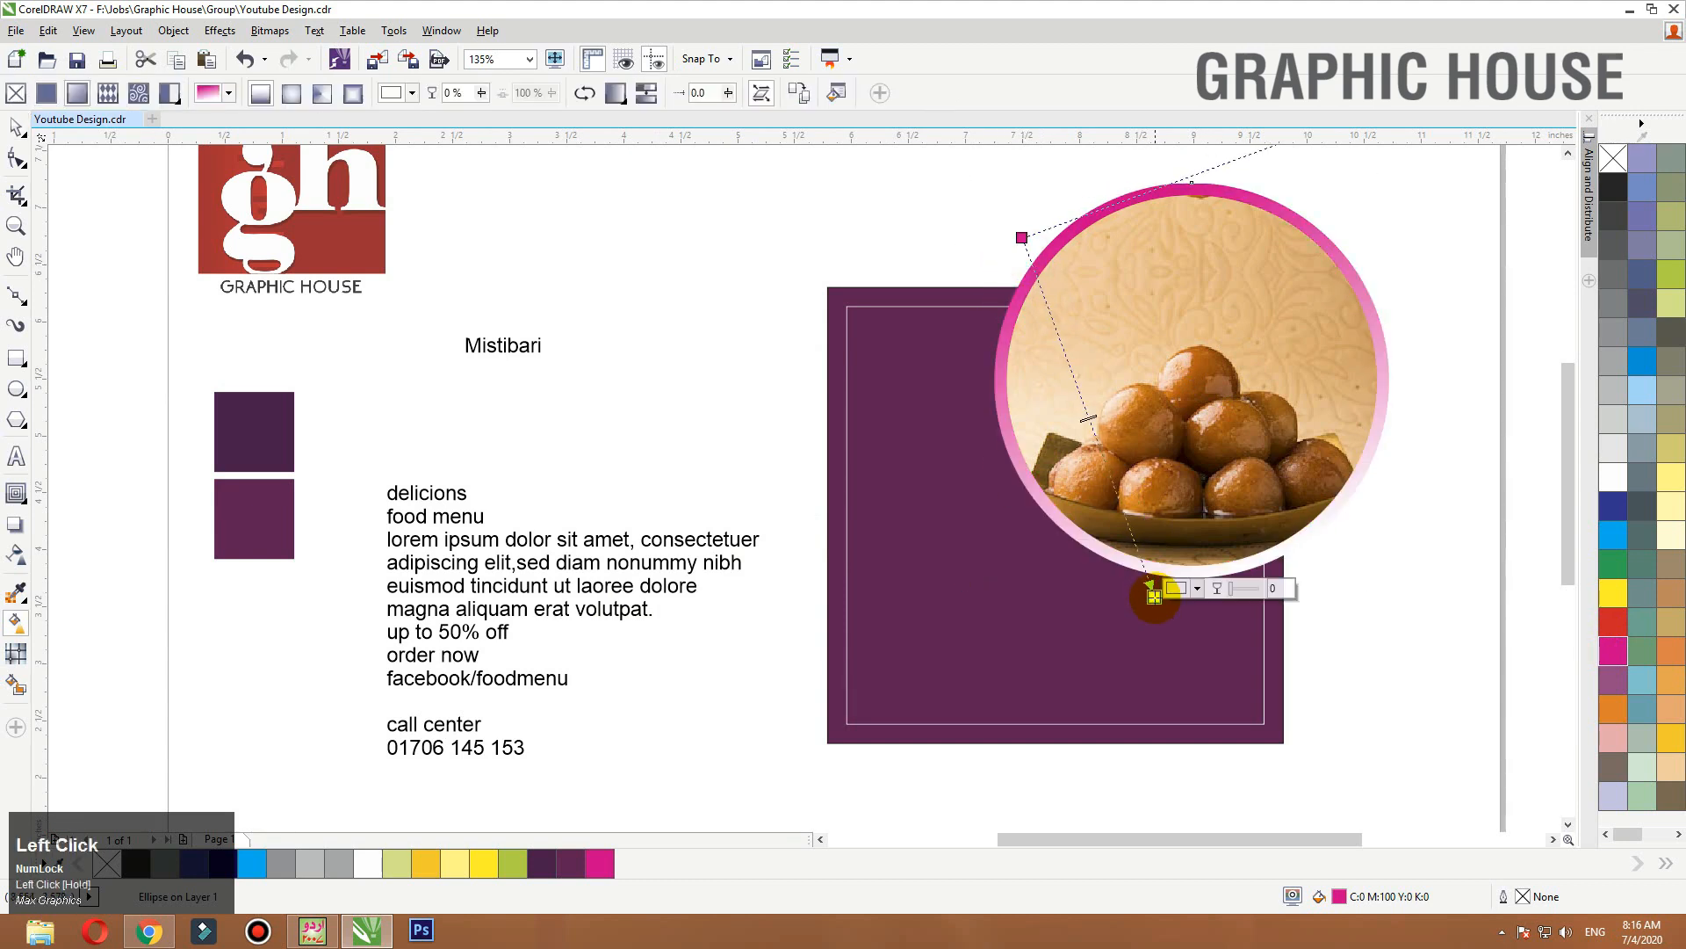
pyautogui.click(1196, 589)
pyautogui.click(1233, 626)
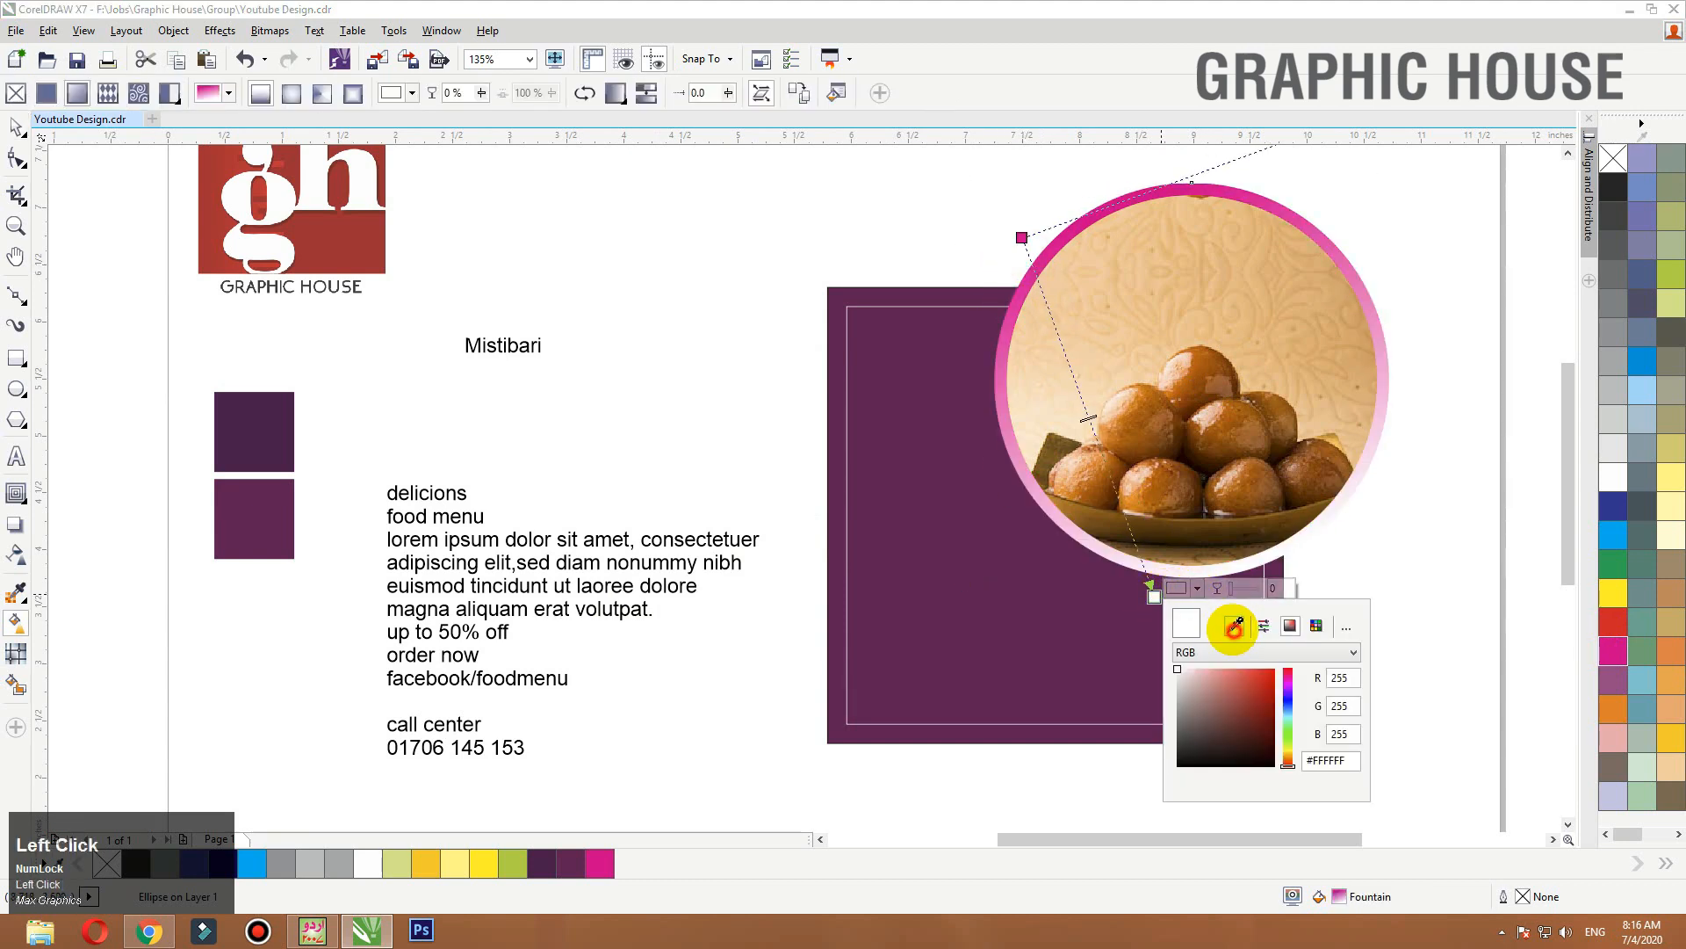
pyautogui.click(277, 510)
pyautogui.moveTo(1153, 596); pyautogui.dragTo(1129, 569)
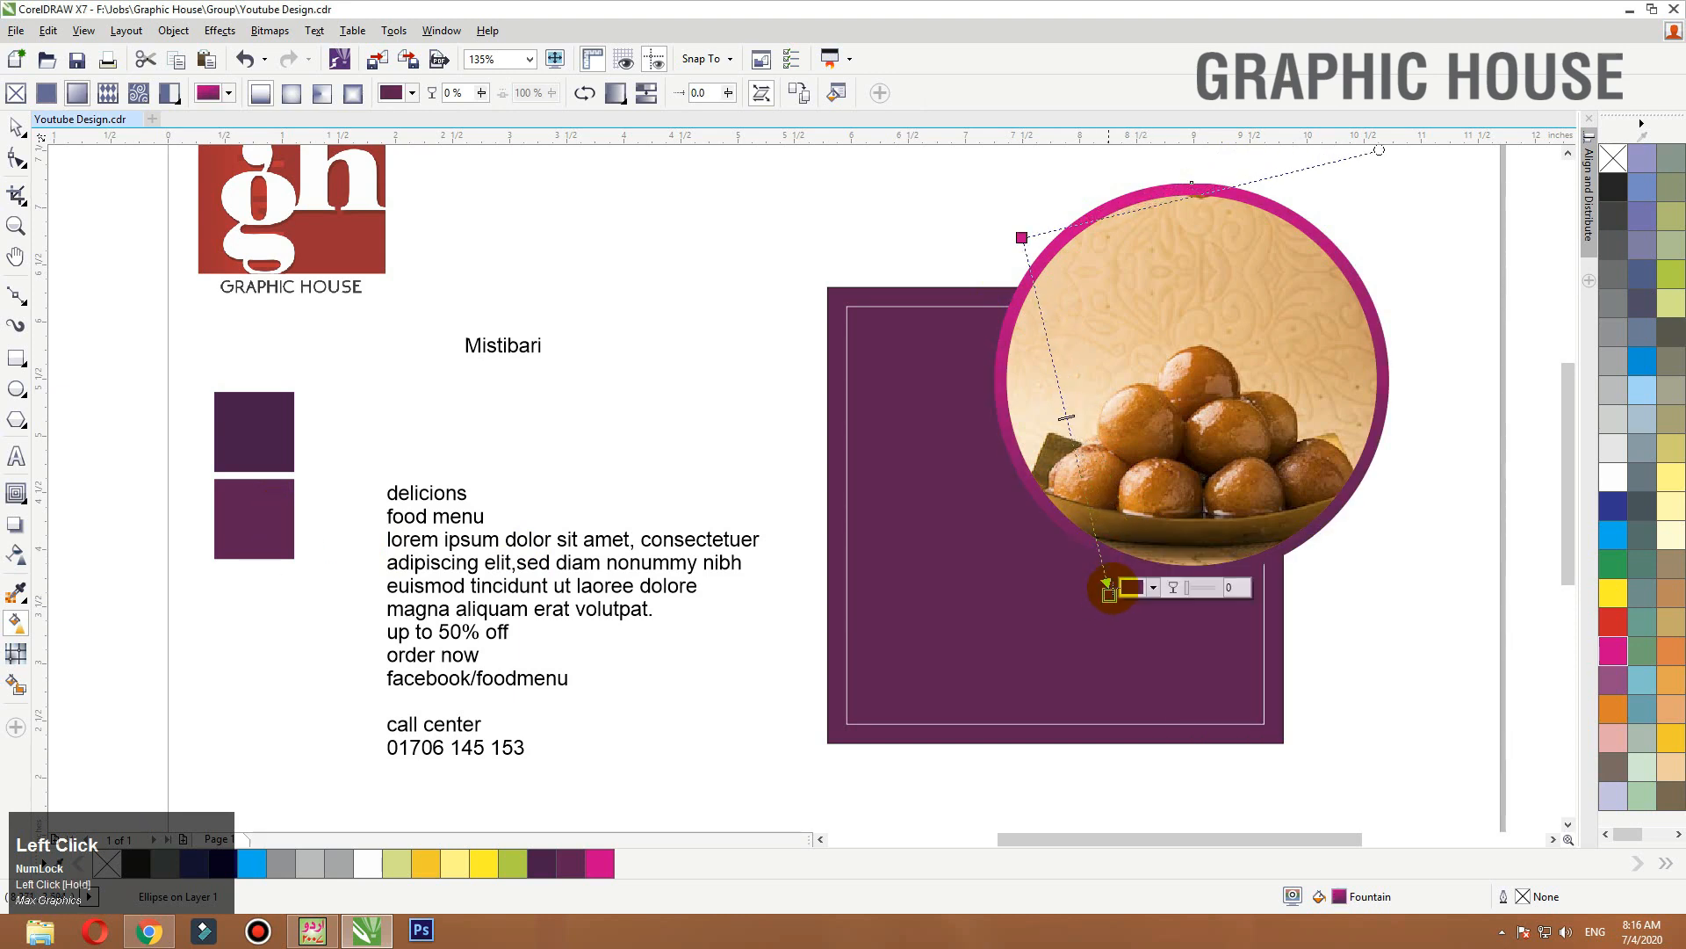
pyautogui.press('space')
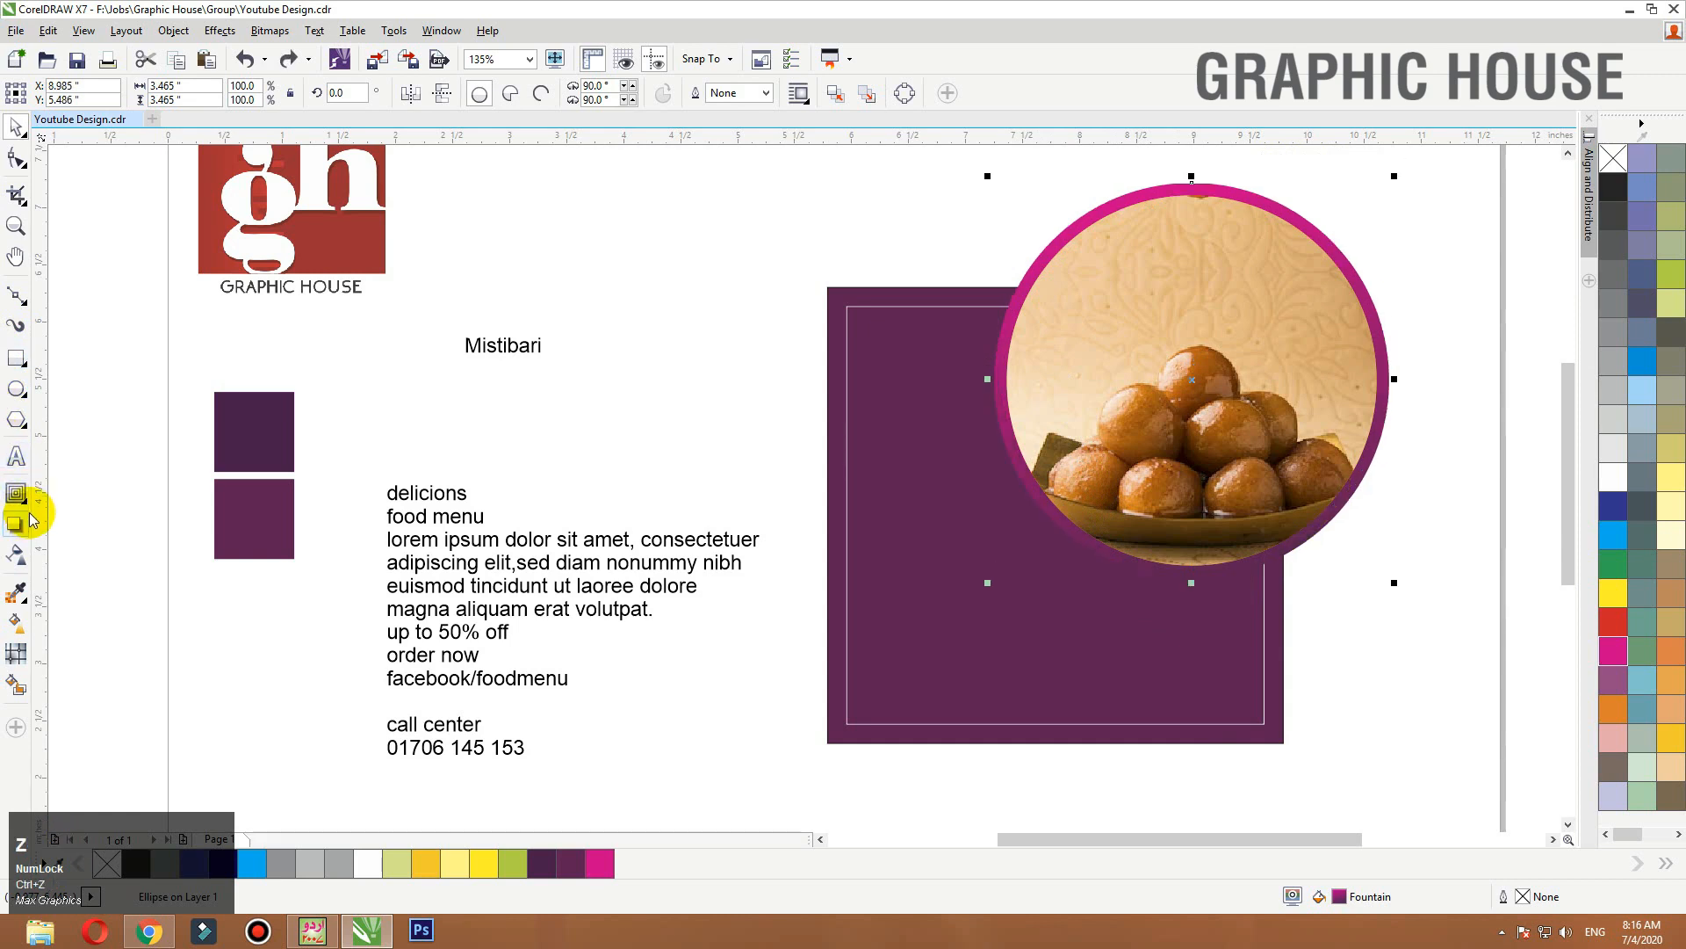
# Add a drop shadow to the gradient ring around the photo, with angle 93, opacity 46 and feathering 15.
pyautogui.click(25, 499)
pyautogui.click(46, 497)
pyautogui.click(23, 497)
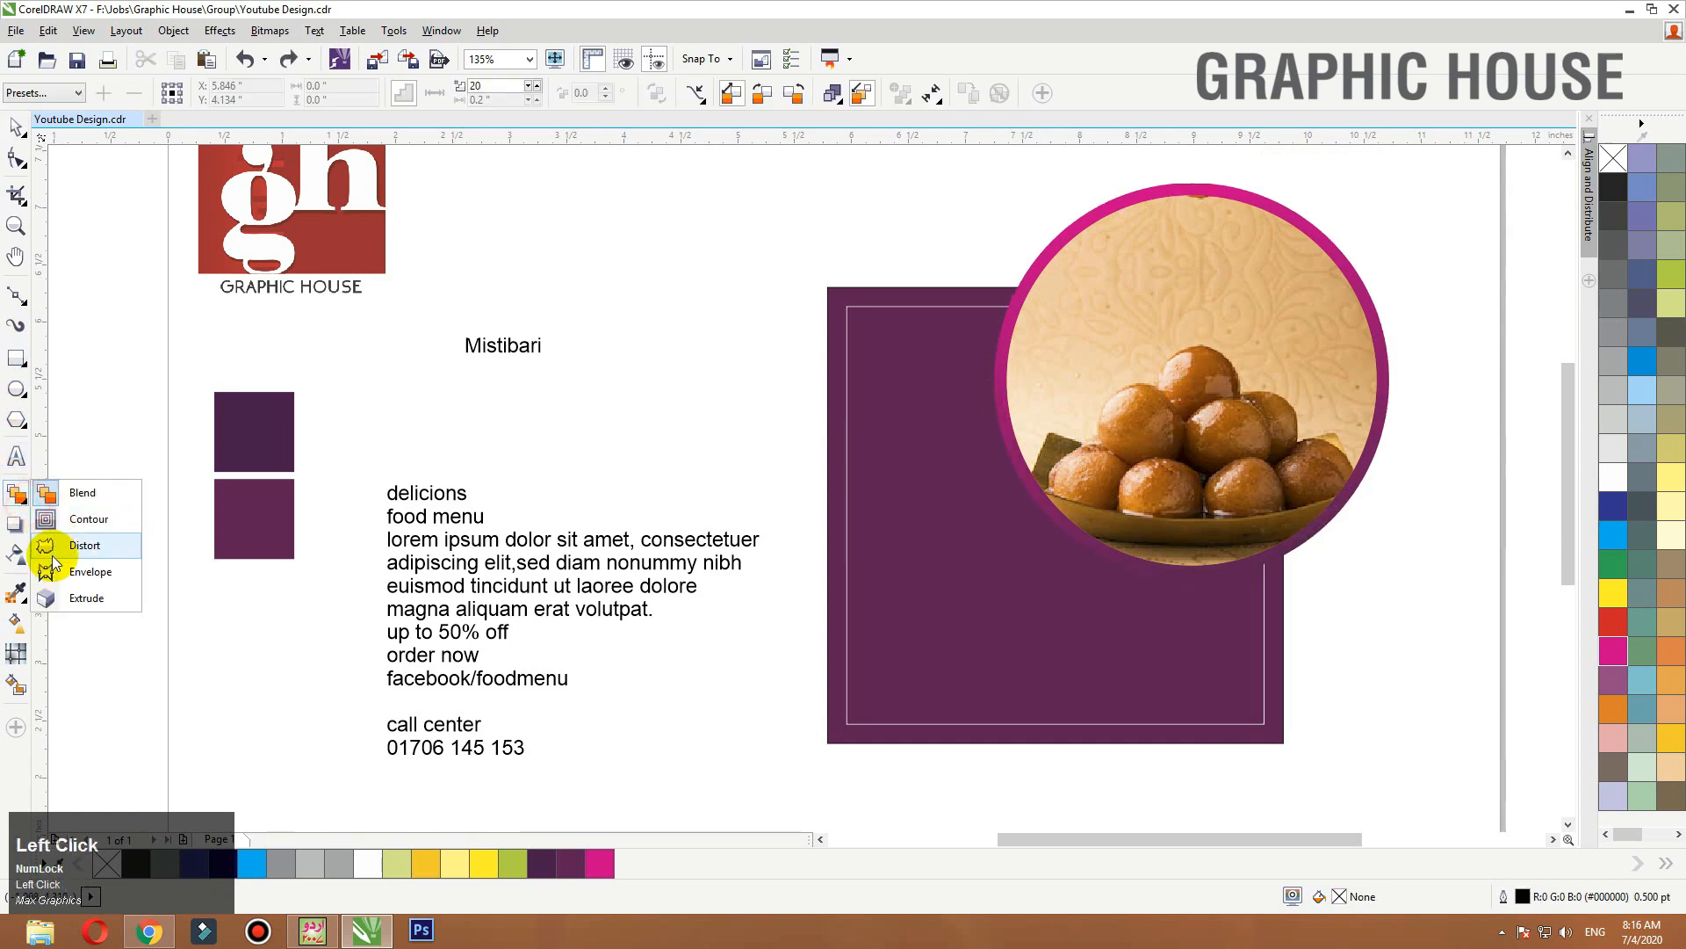
pyautogui.click(15, 524)
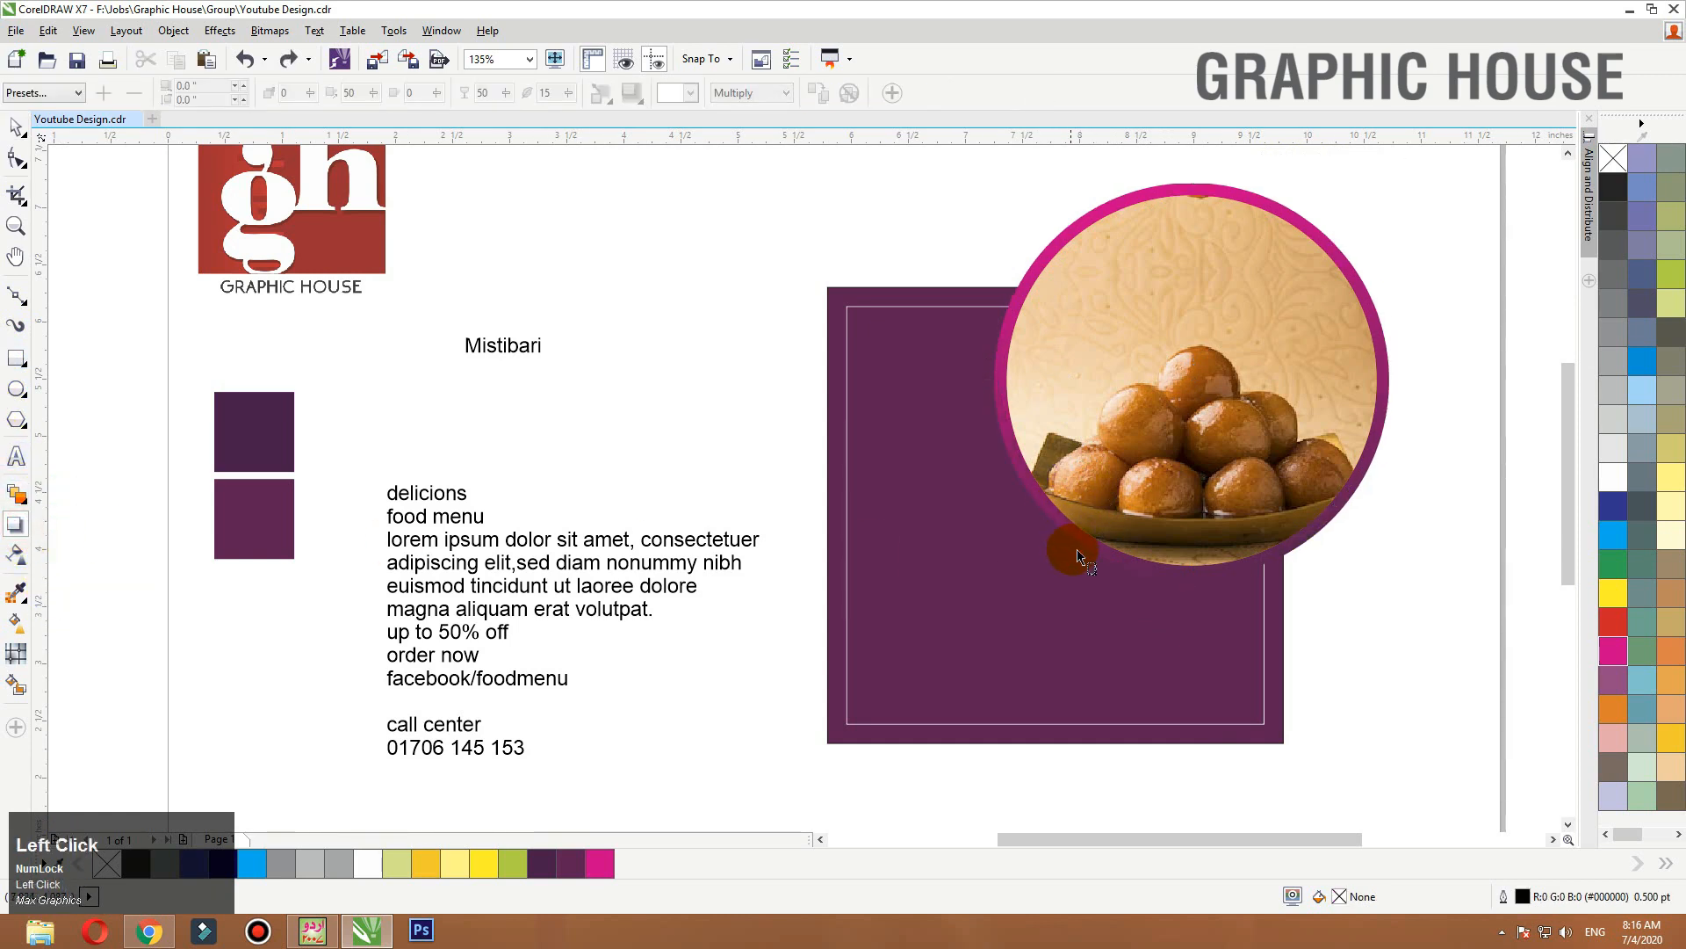
pyautogui.click(1131, 339)
pyautogui.click(1127, 582)
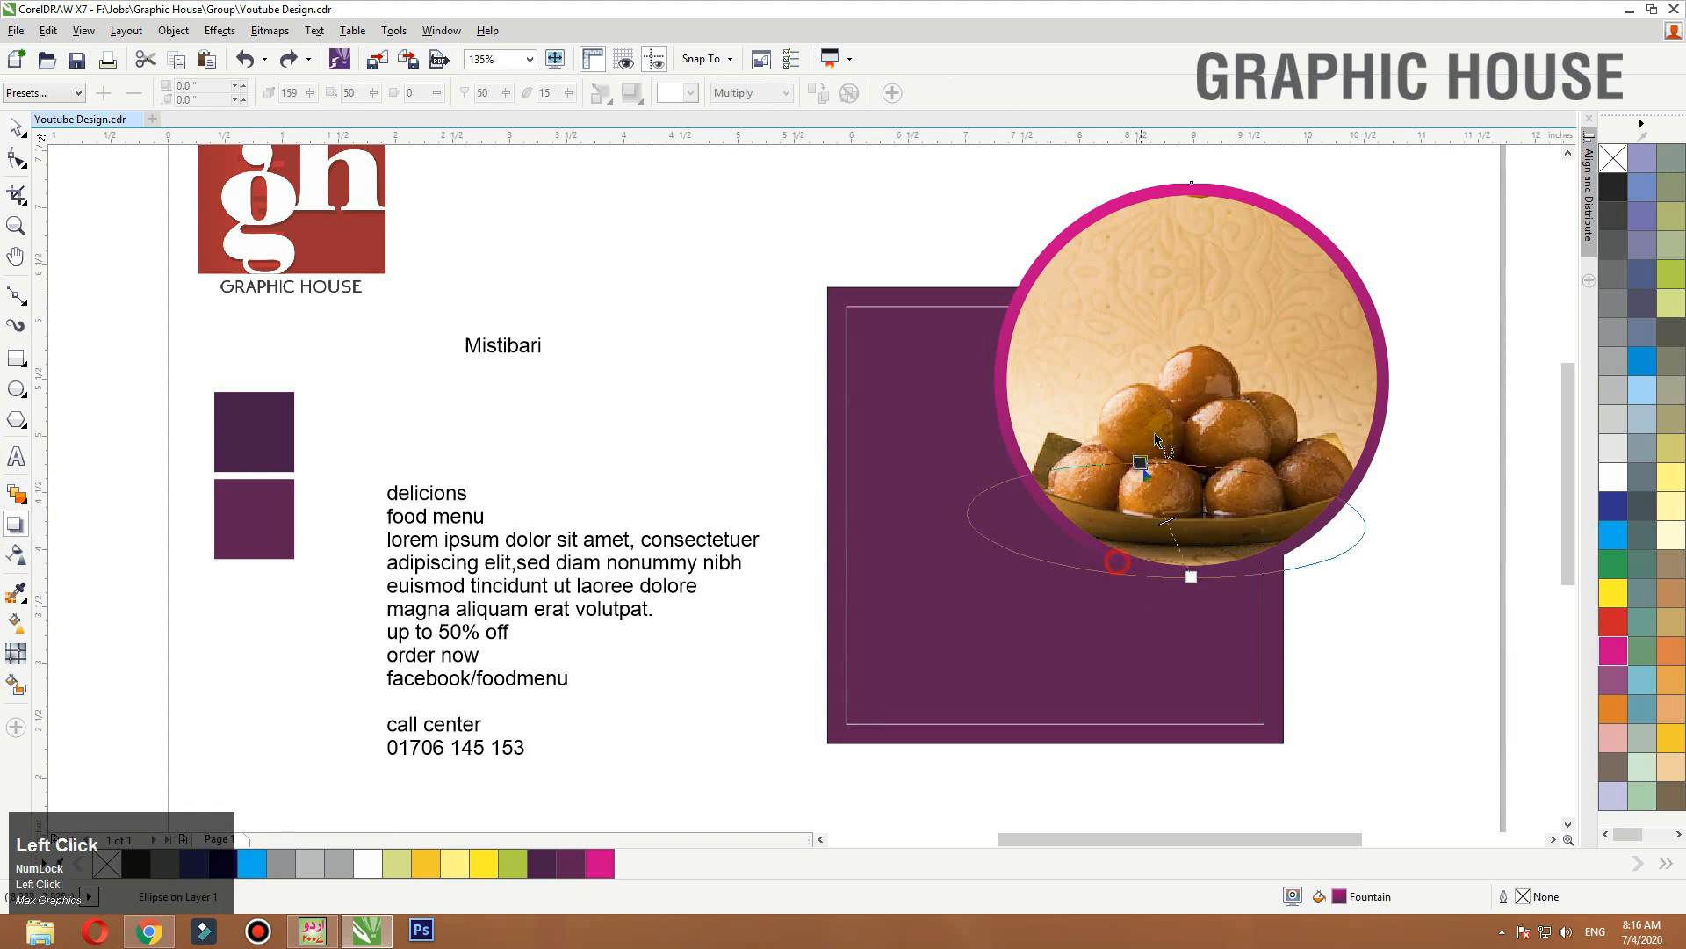
pyautogui.moveTo(1188, 230)
pyautogui.mouseDown()
pyautogui.moveTo(1190, 207)
pyautogui.moveTo(1172, 221)
pyautogui.mouseUp()
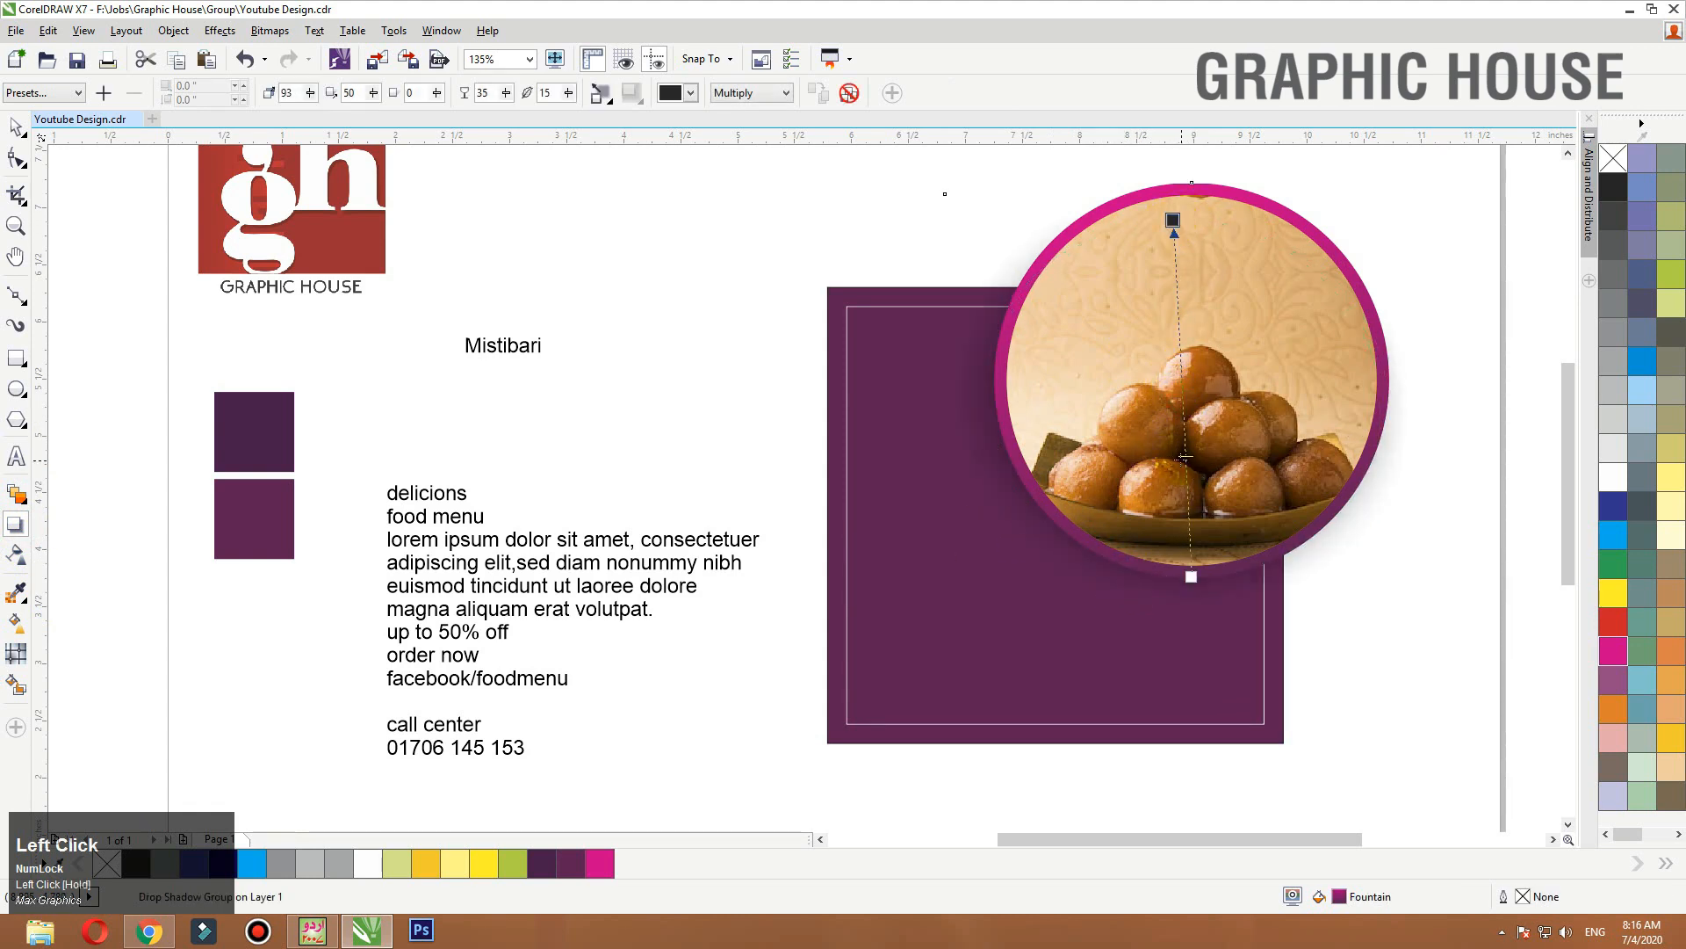
pyautogui.moveTo(1251, 381); pyautogui.dragTo(874, 403)
pyautogui.hotkey('ctrl', 'z')
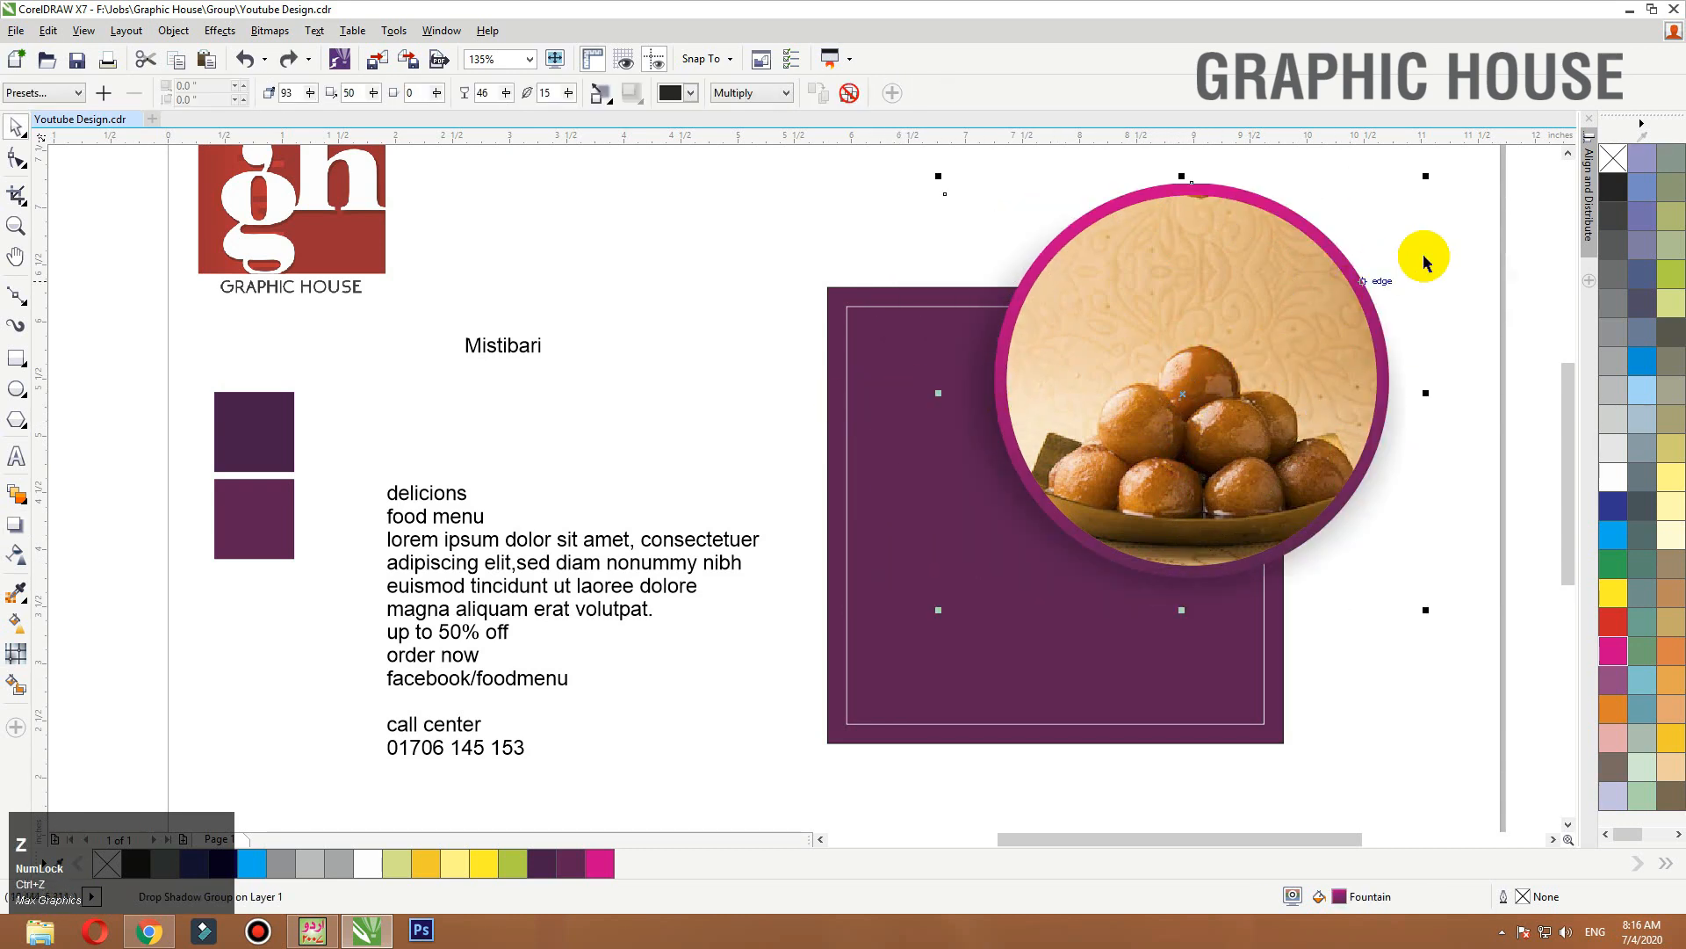
# PowerClip the photo circle, the gradient ring and its shadow inside the purple square.
pyautogui.moveTo(1441, 224); pyautogui.dragTo(1309, 301)
pyautogui.hotkey('ctrl', 'z')
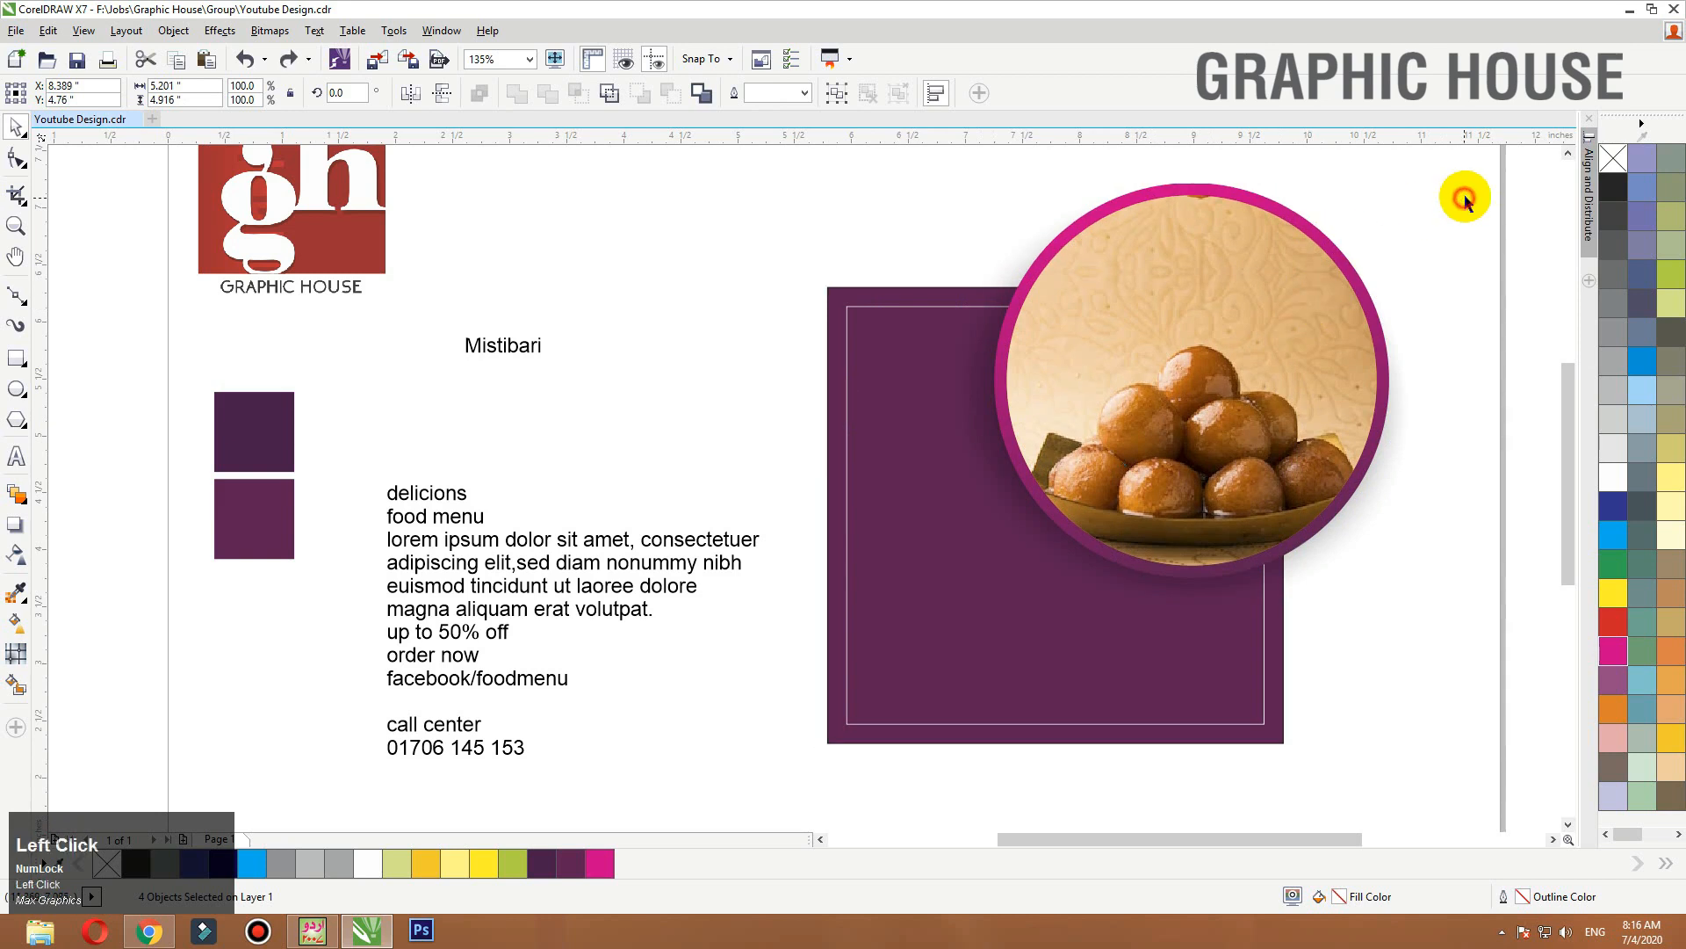
pyautogui.moveTo(1462, 201); pyautogui.dragTo(1258, 240)
pyautogui.moveTo(1259, 244); pyautogui.dragTo(1330, 240)
pyautogui.hotkey('ctrl', 'z')
pyautogui.rightClick(1265, 232)
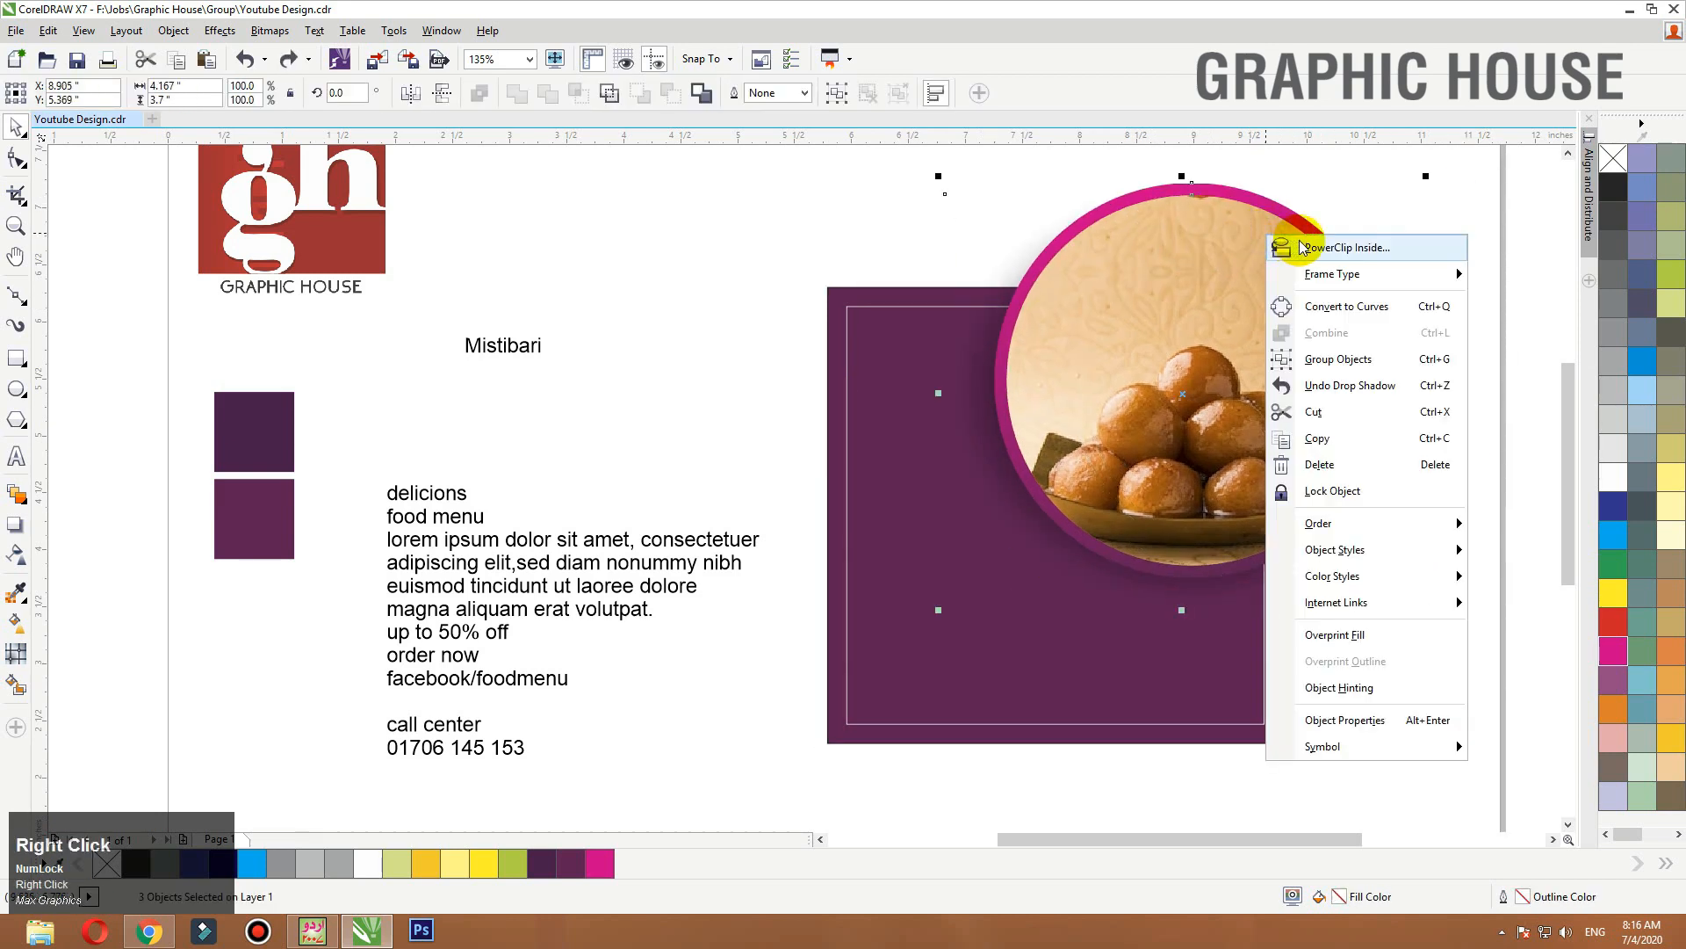
pyautogui.click(1300, 241)
pyautogui.click(847, 290)
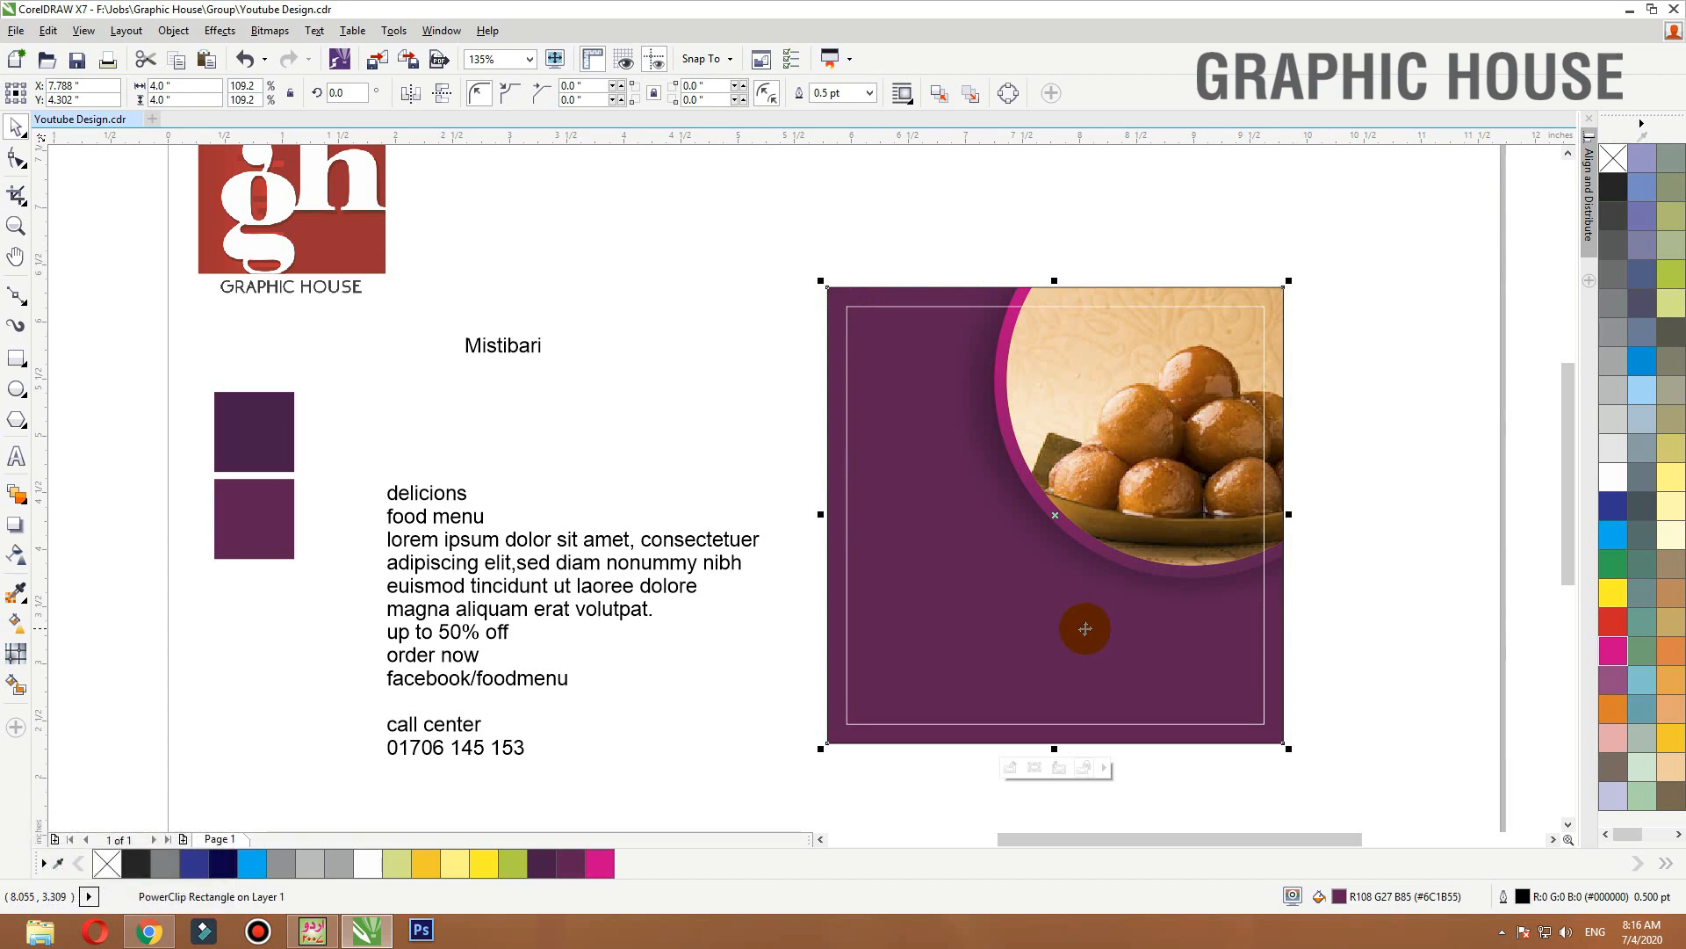
pyautogui.click(718, 377)
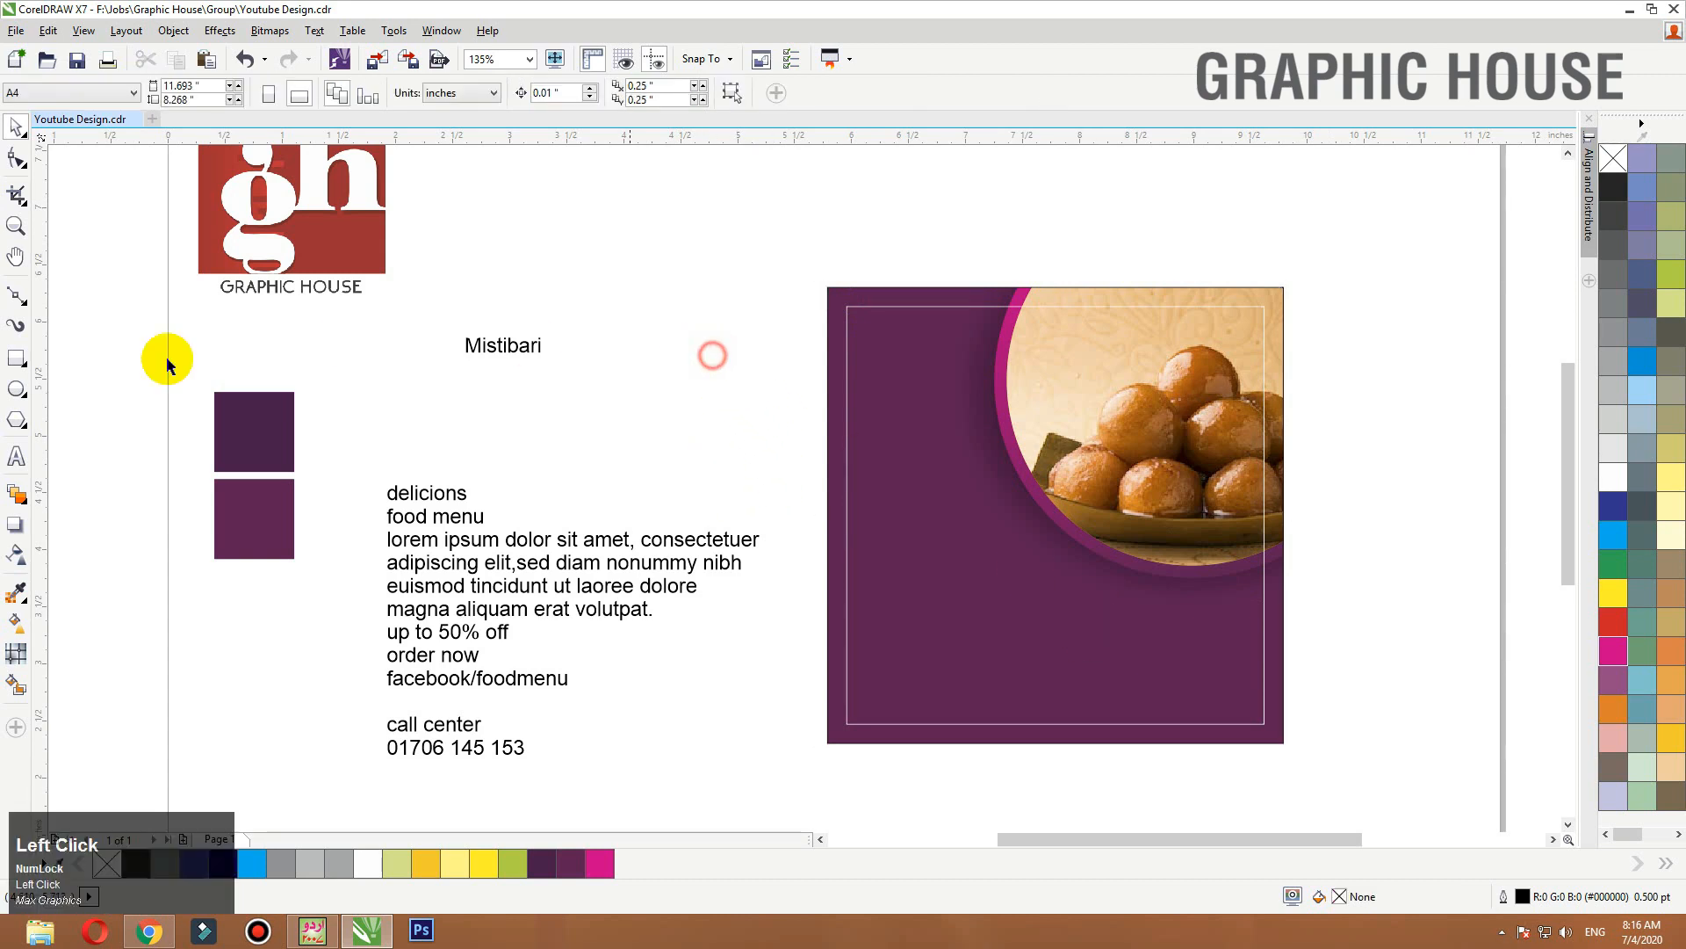
# Draw a circle about 3.66 inches wide over the square's lower-left corner, filled with magenta and without an outline.
pyautogui.click(15, 389)
pyautogui.moveTo(711, 375); pyautogui.dragTo(1023, 723)
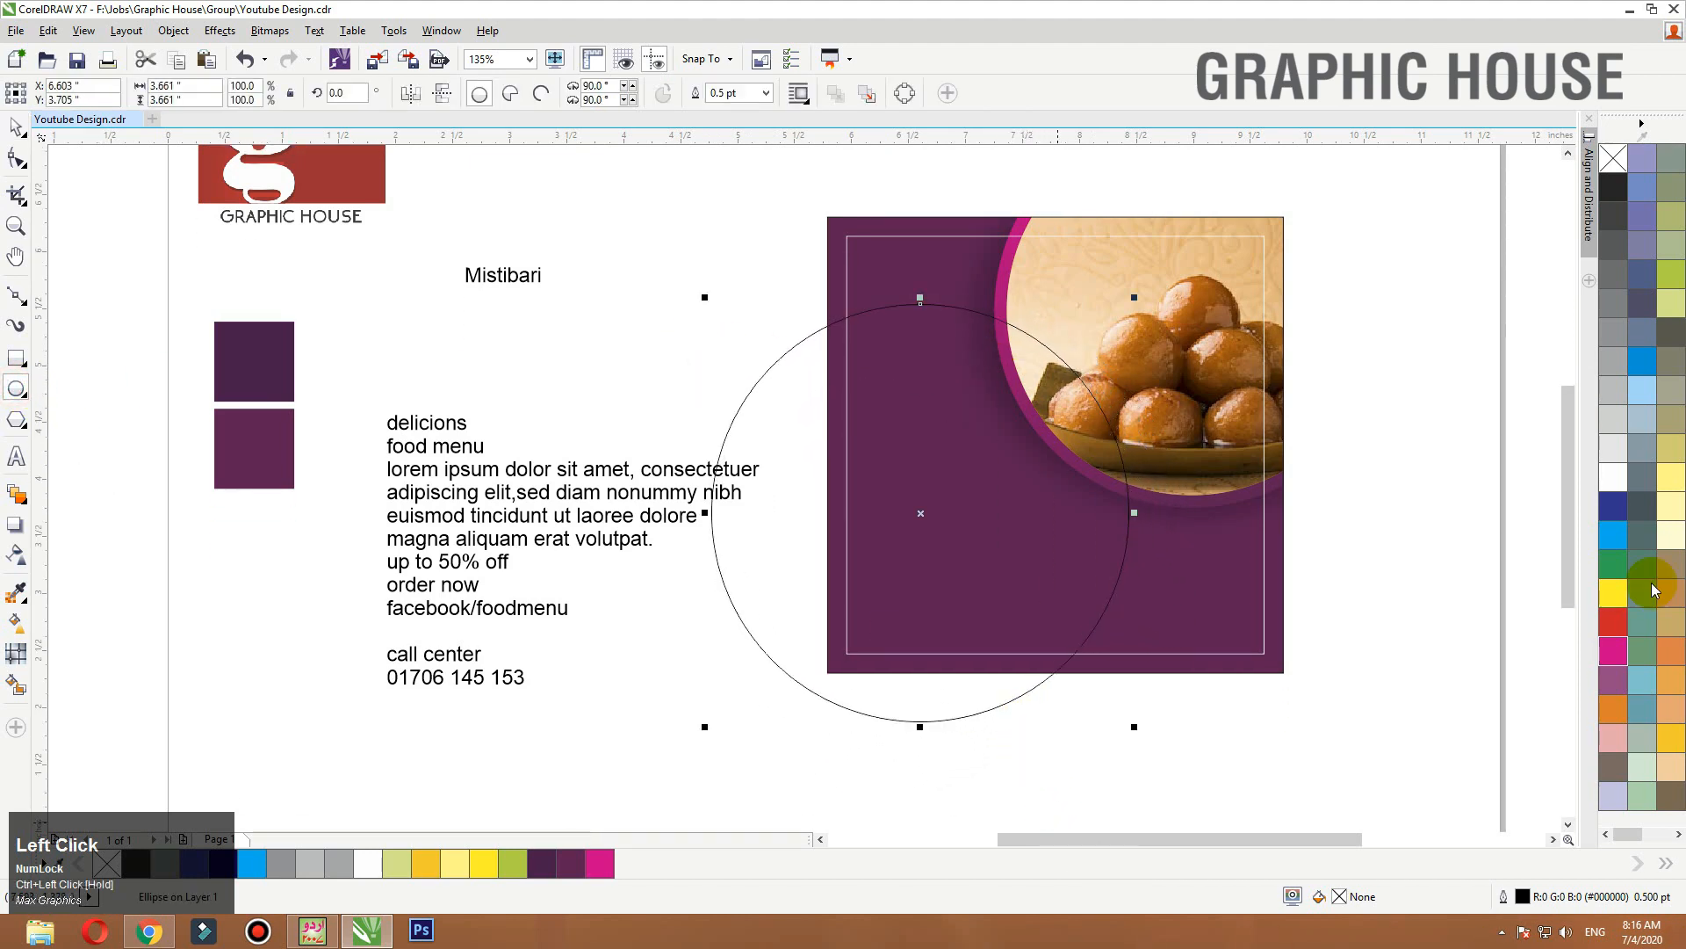
pyautogui.press('space')
pyautogui.click(1621, 648)
pyautogui.rightClick(1613, 158)
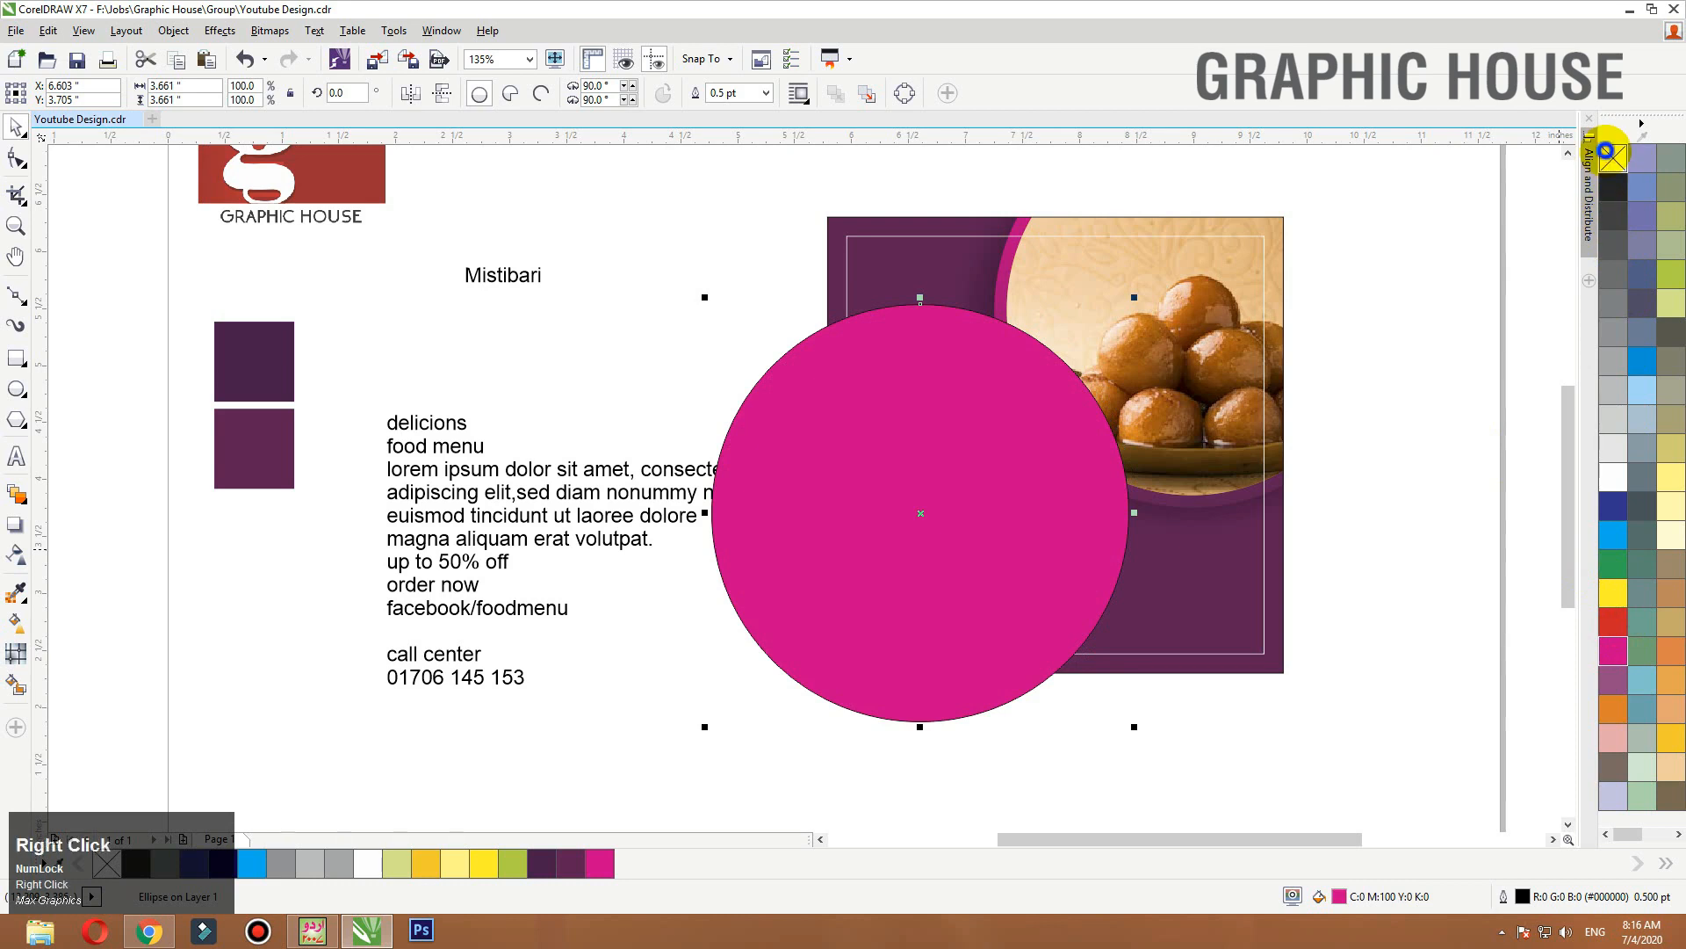
pyautogui.moveTo(983, 404); pyautogui.dragTo(1007, 433)
pyautogui.rightClick(1613, 160)
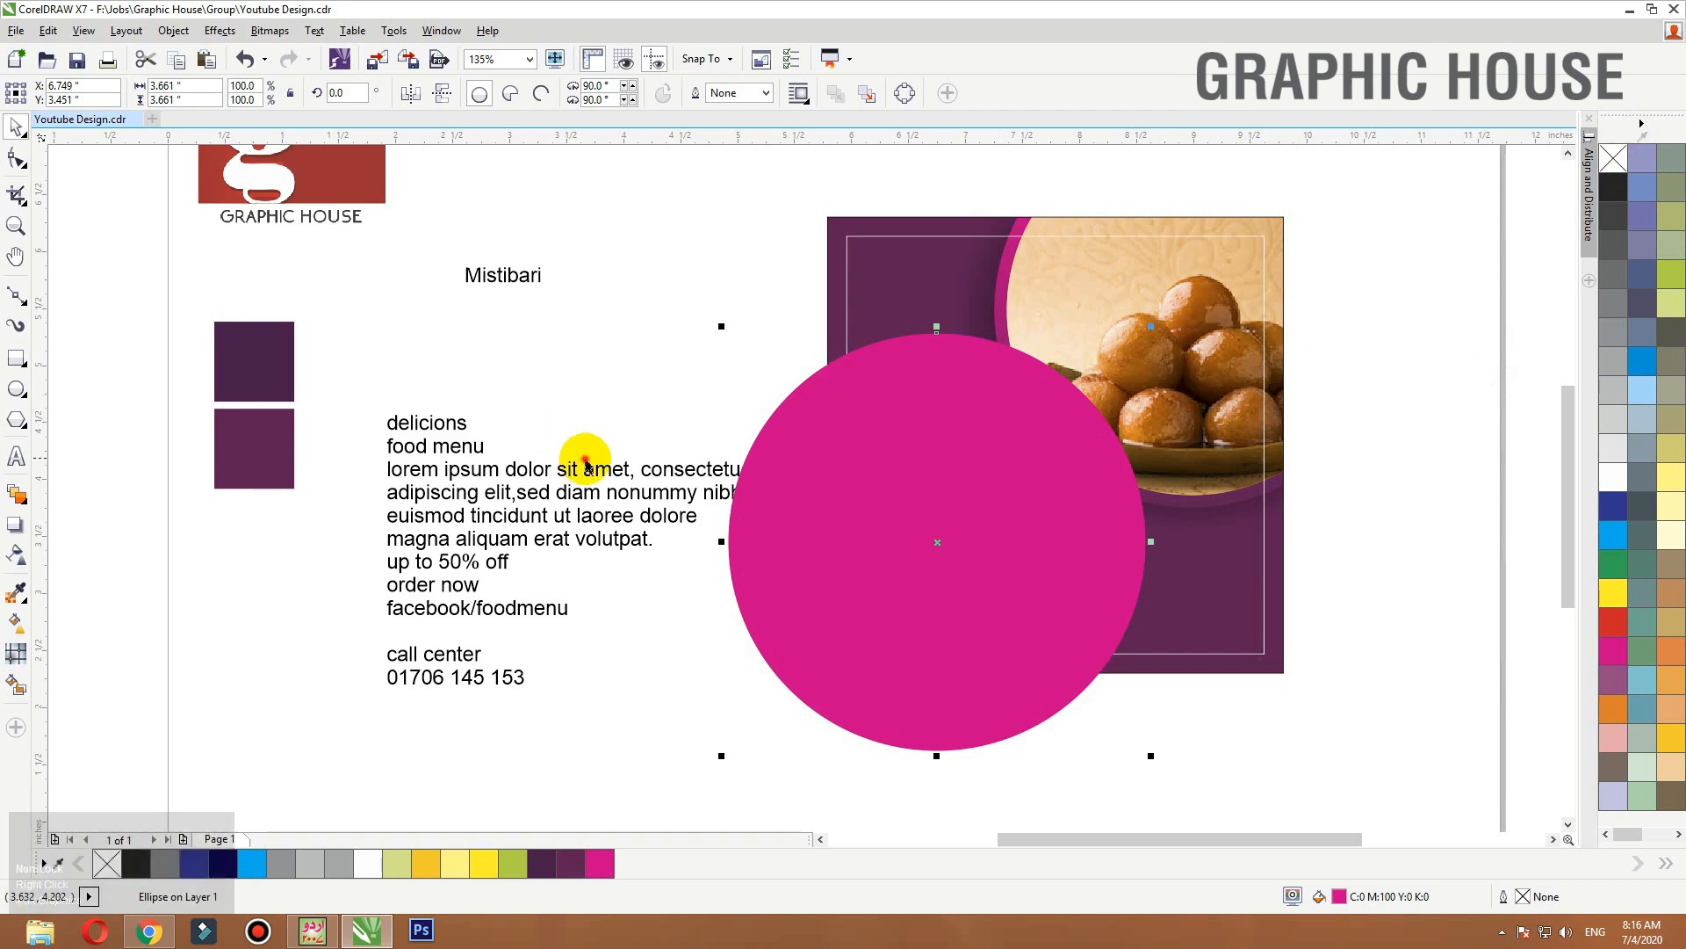
# Move the text block up and left, clear of the magenta circle, and scale the circle down to about 3.41 inches.
pyautogui.moveTo(573, 472); pyautogui.dragTo(518, 414)
pyautogui.click(1008, 492)
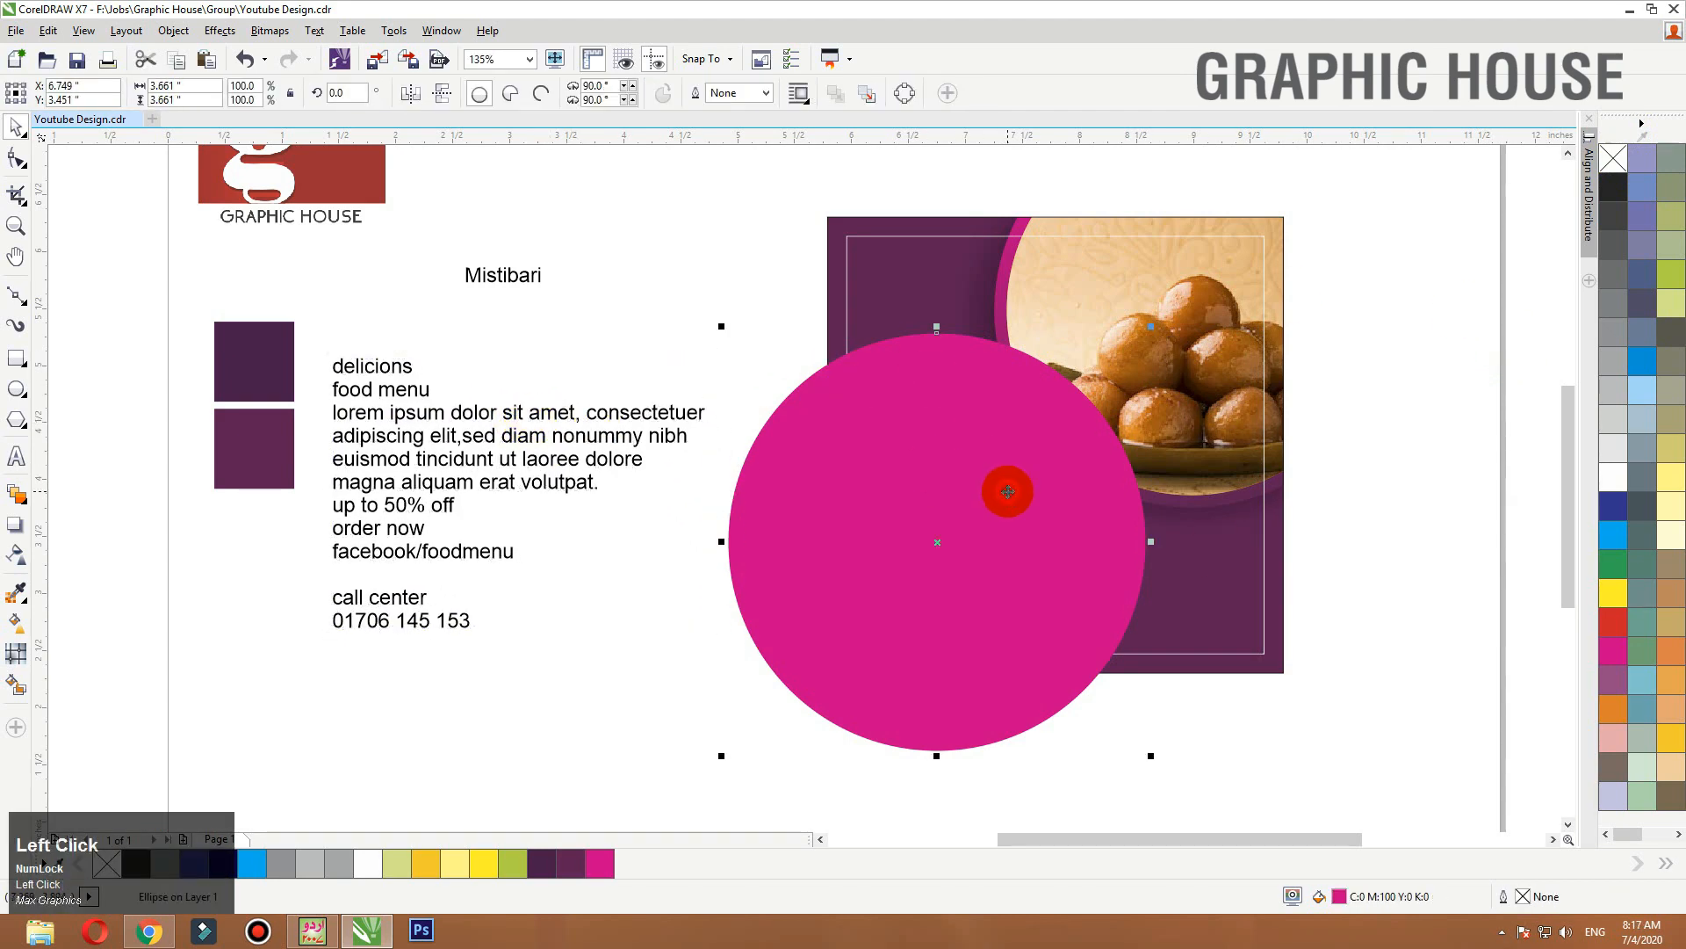
pyautogui.moveTo(979, 479); pyautogui.dragTo(987, 490)
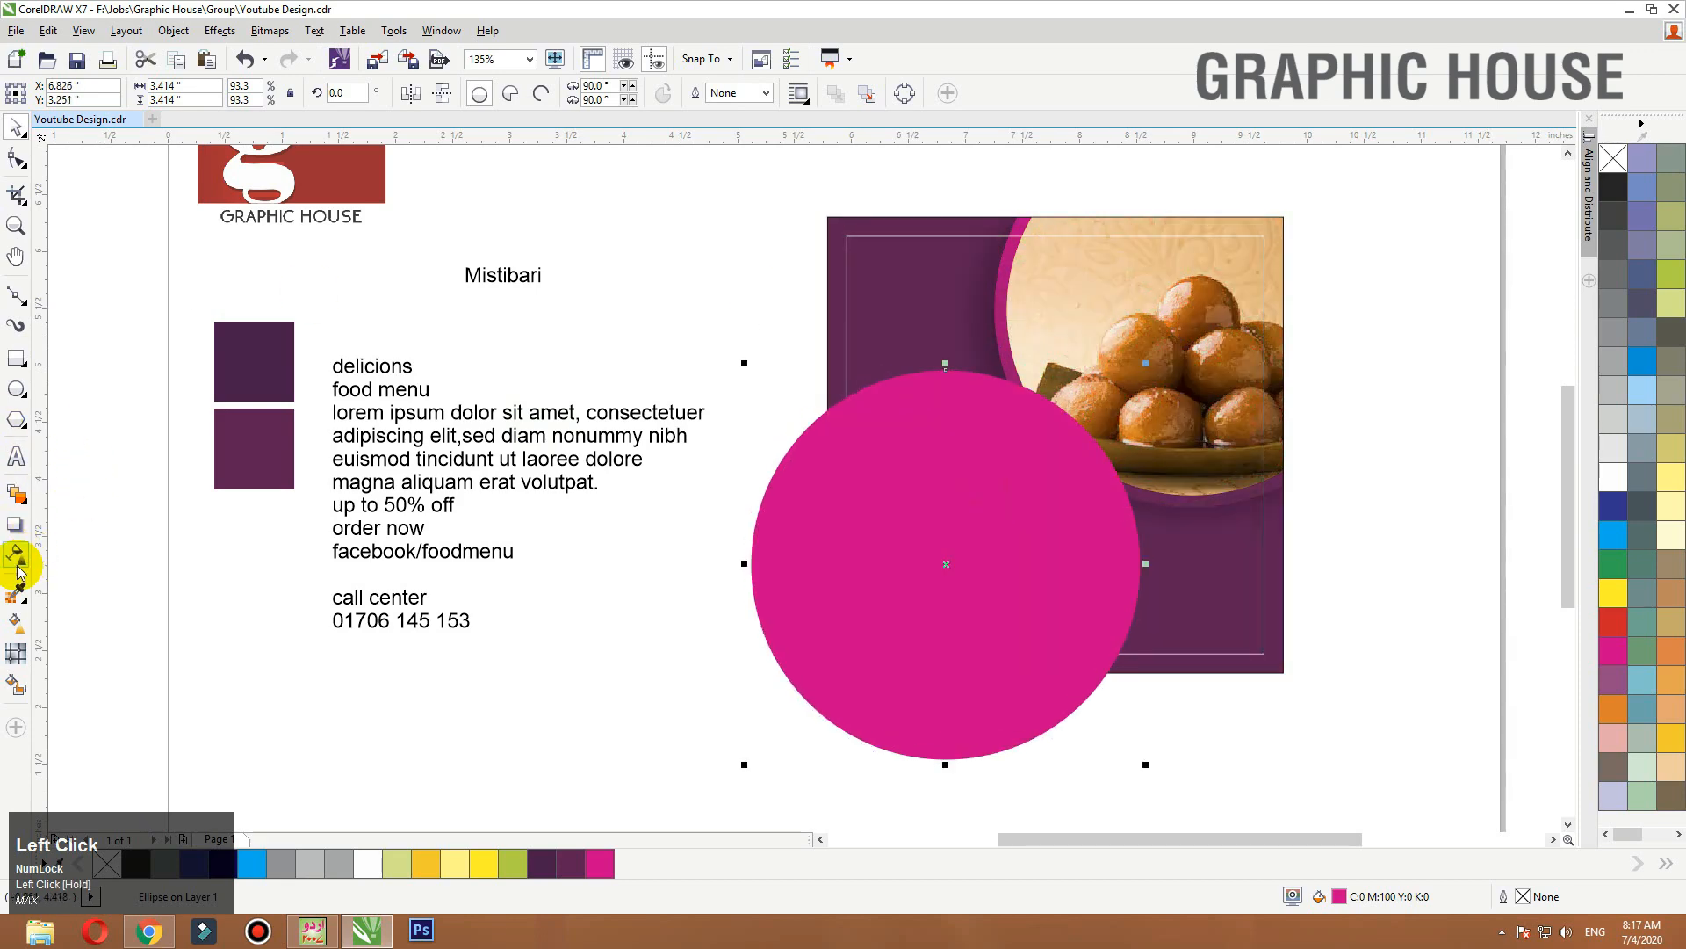
# Fill the magenta circle with the purple sampled from the lower color swatch.
pyautogui.click(17, 587)
pyautogui.click(264, 445)
pyautogui.click(884, 454)
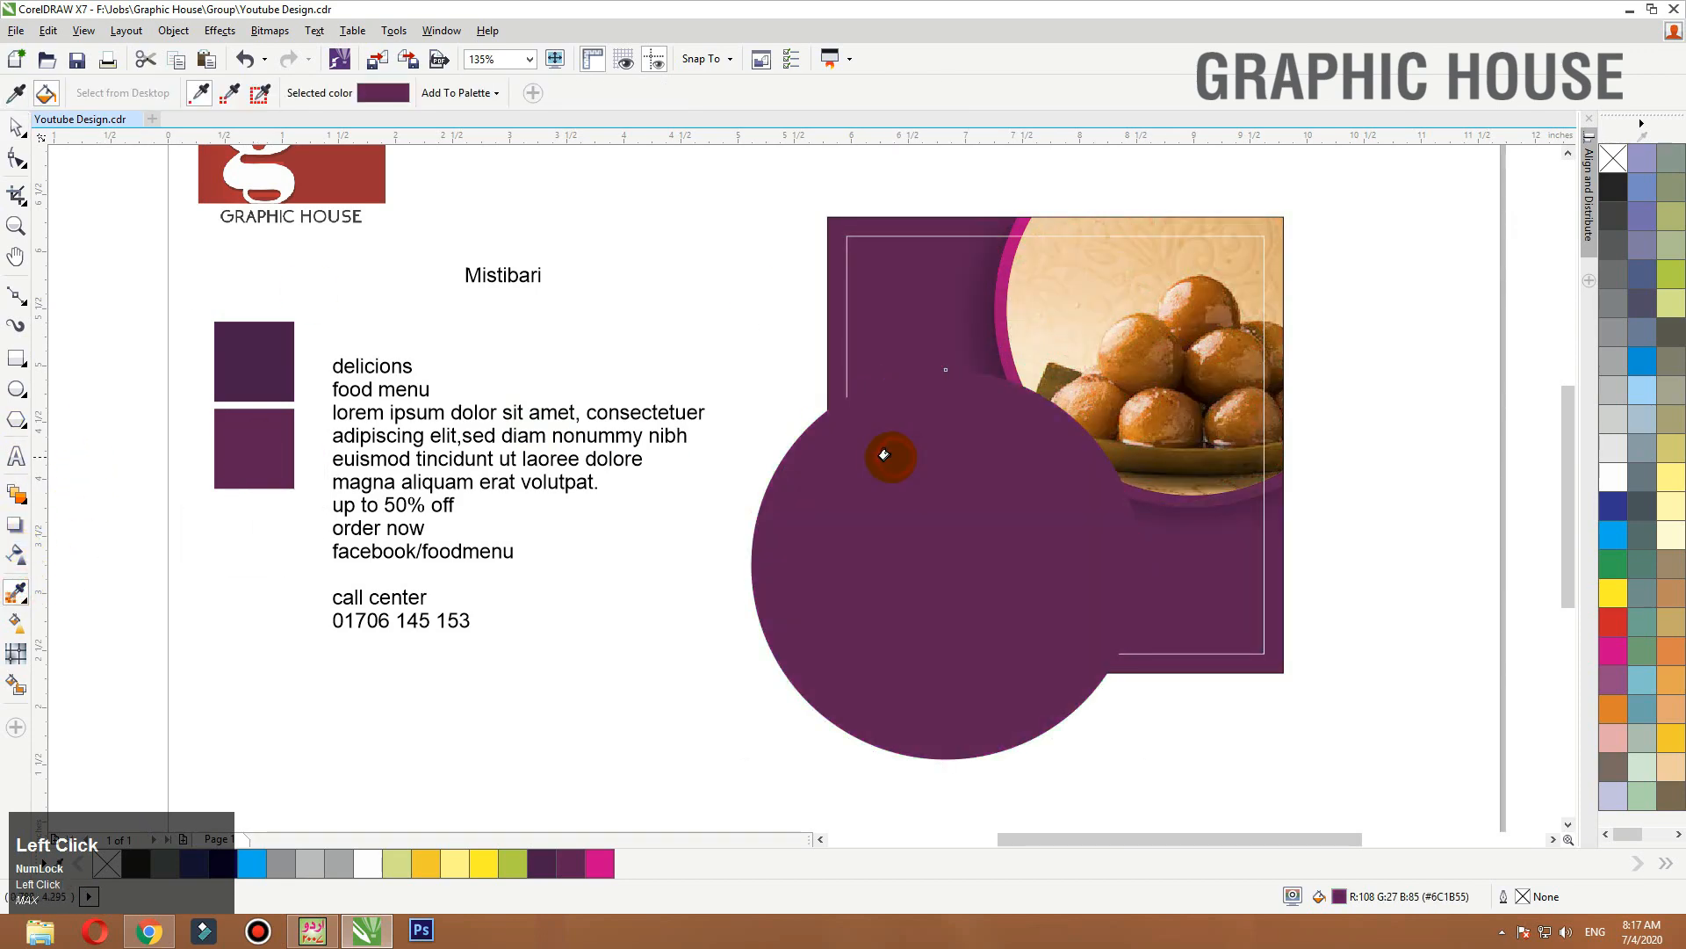
pyautogui.press('space')
pyautogui.moveTo(897, 469); pyautogui.dragTo(911, 477)
pyautogui.hotkey('ctrl', 'z')
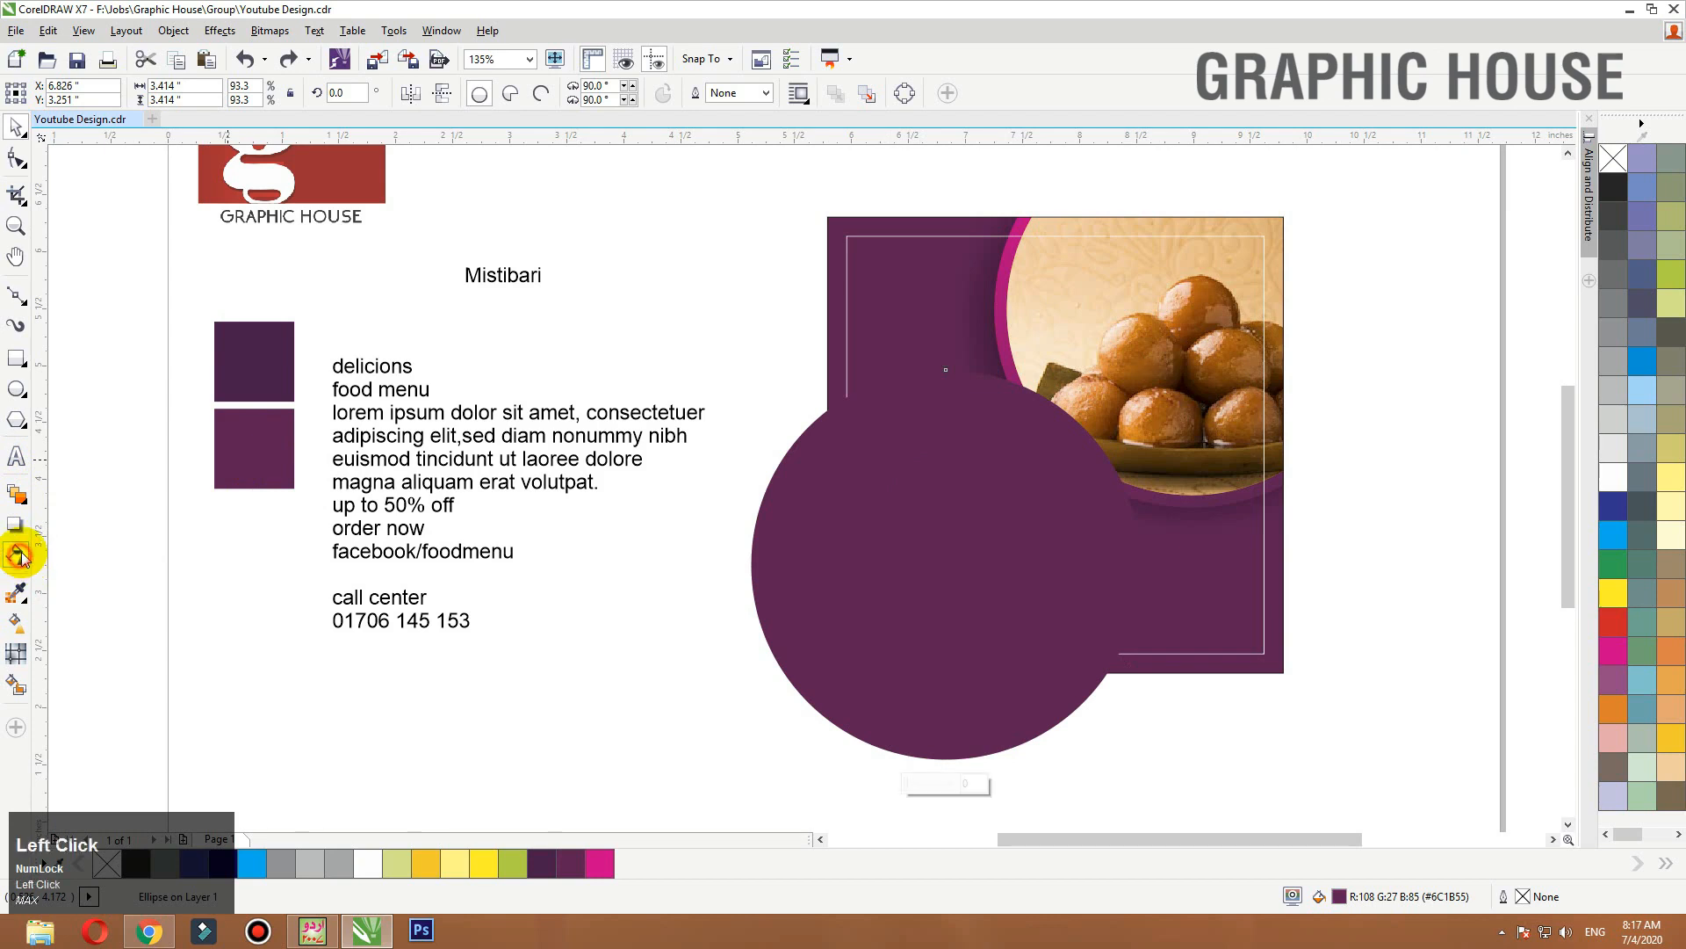
# Apply a uniform transparency of 30 to the purple circle and nudge it slightly up and right.
pyautogui.click(18, 555)
pyautogui.click(47, 92)
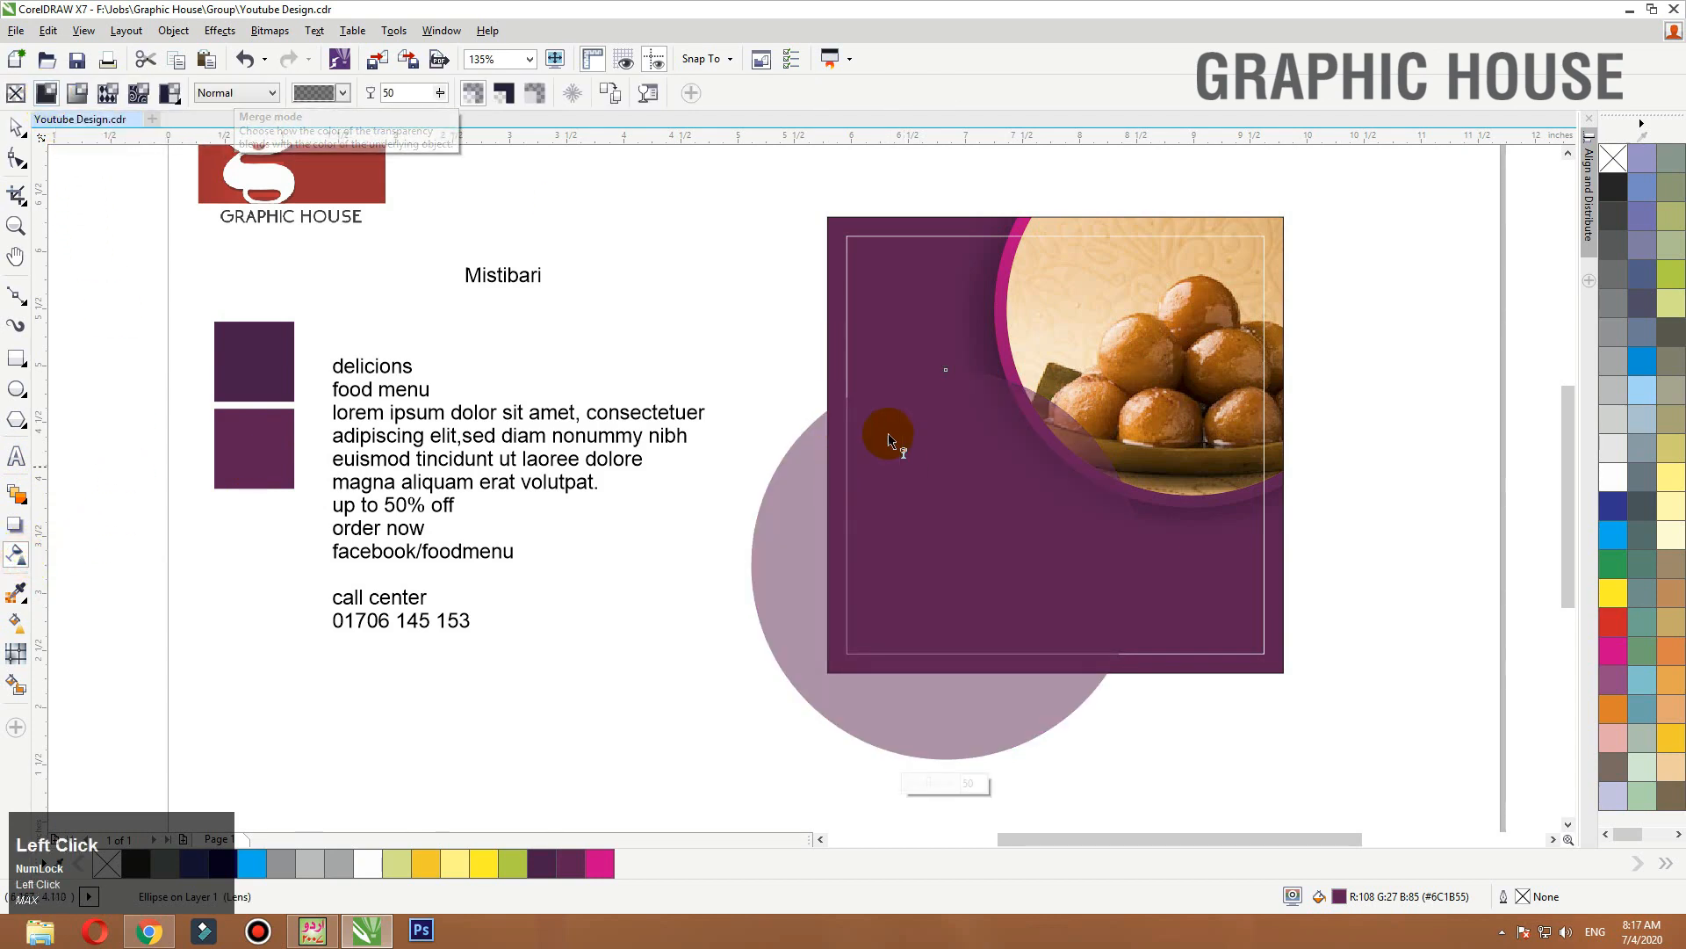
pyautogui.click(391, 93)
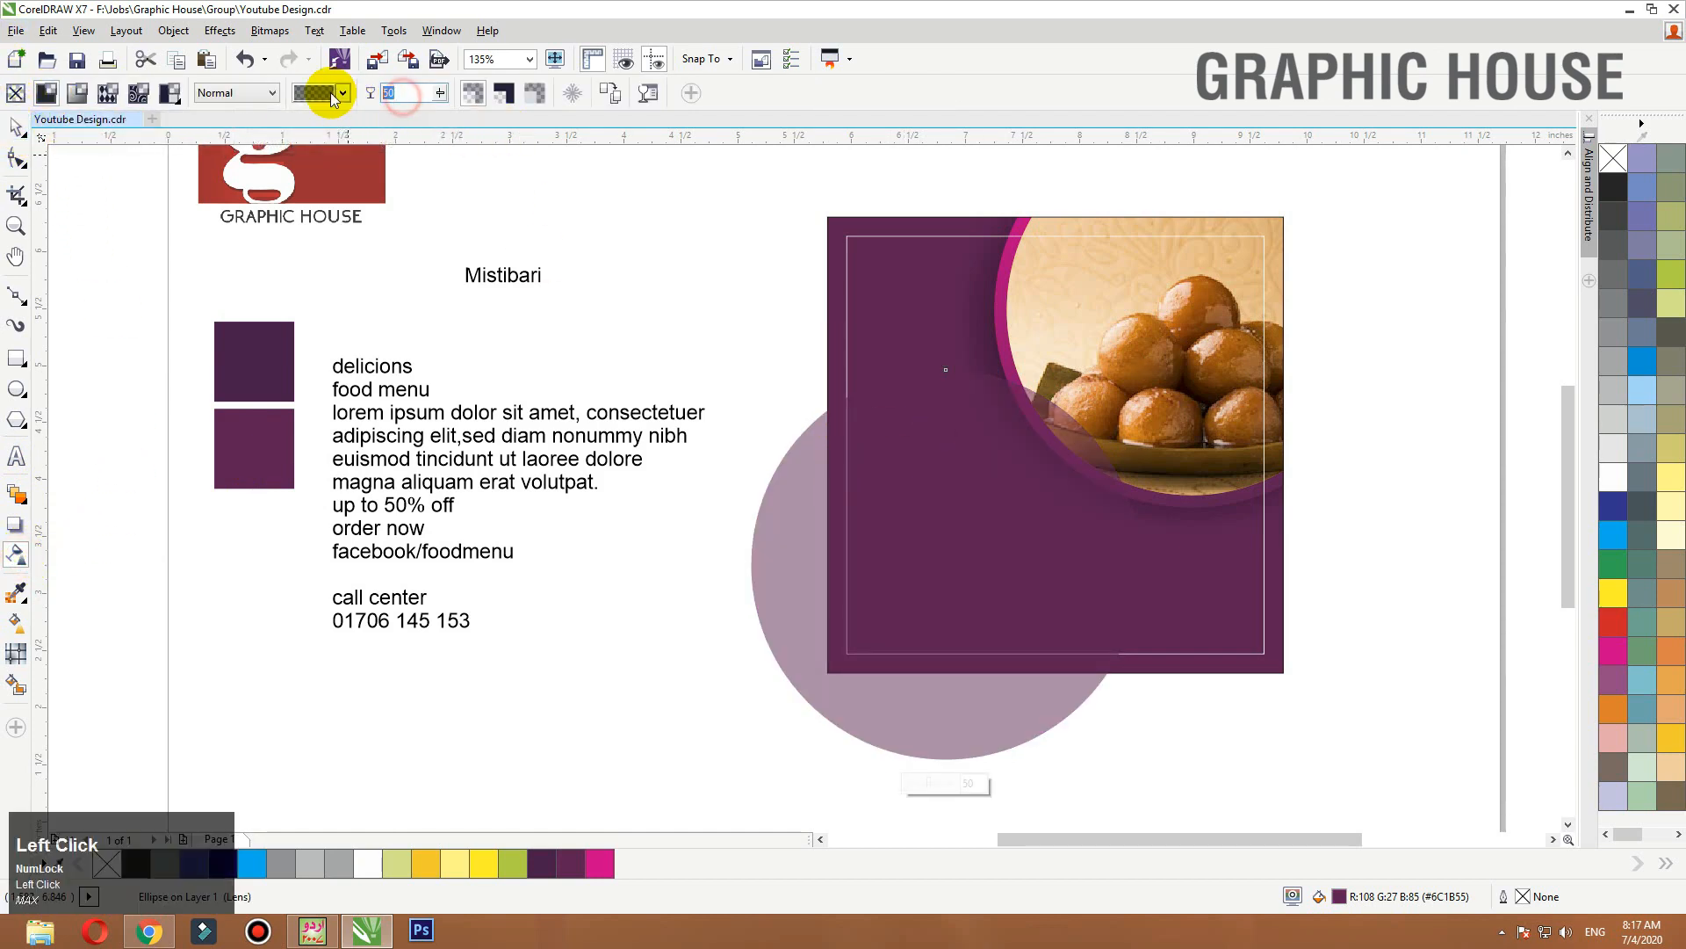
pyautogui.write('30')
pyautogui.press('Return')
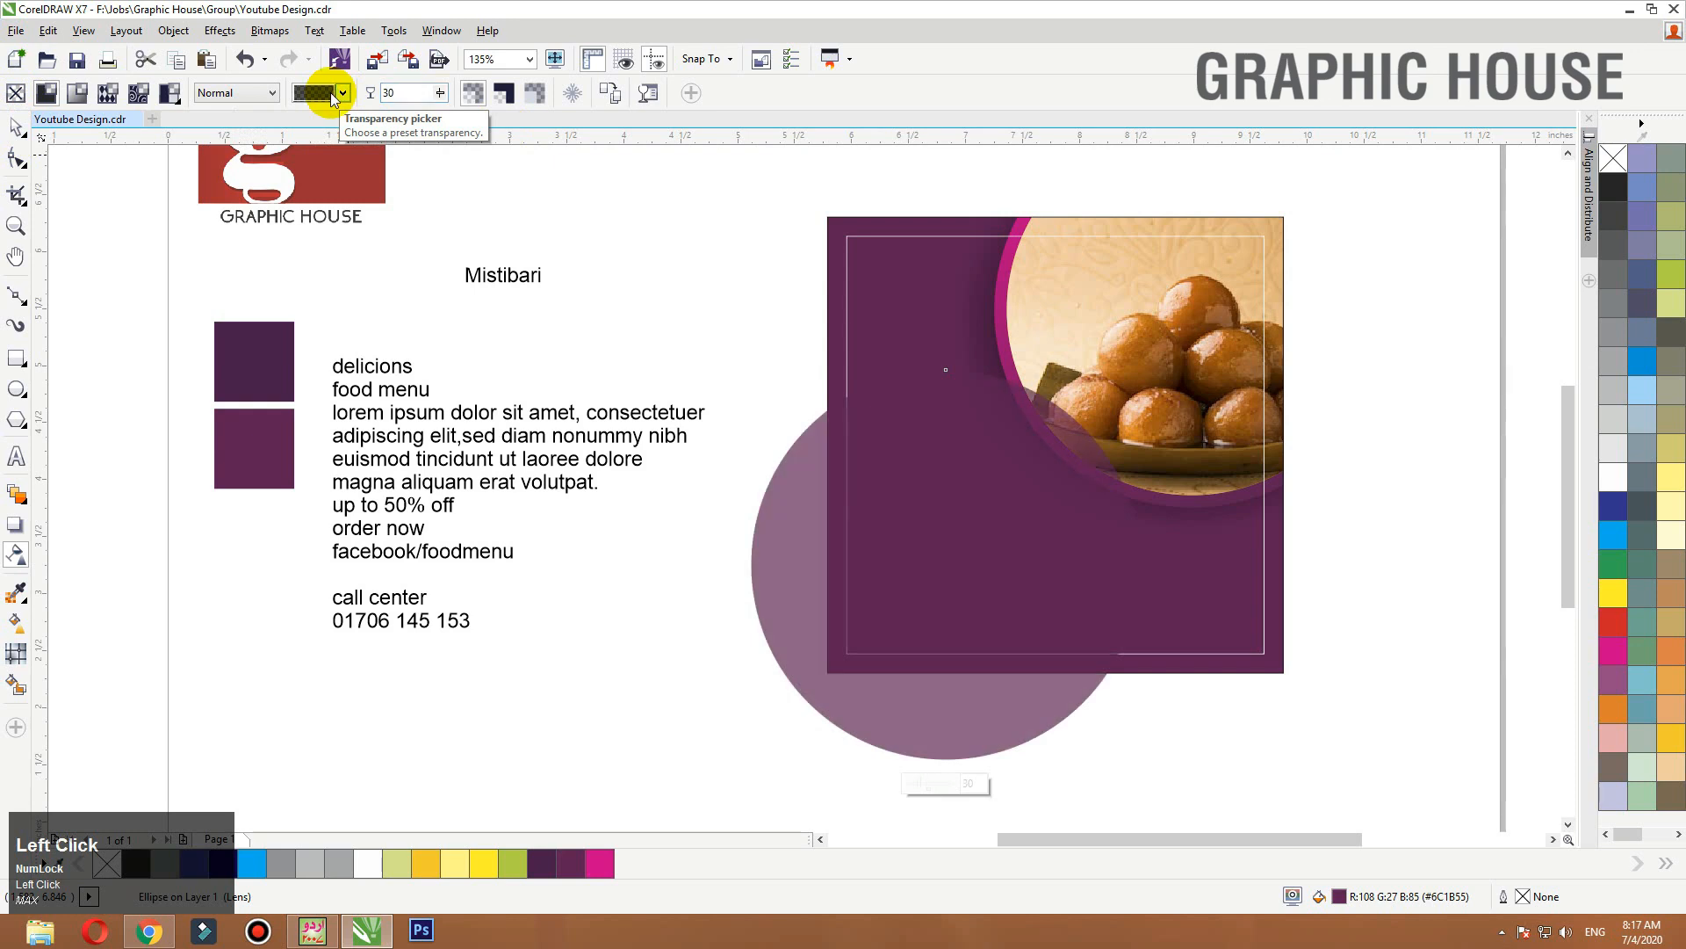
pyautogui.click(16, 127)
pyautogui.moveTo(858, 486); pyautogui.dragTo(908, 482)
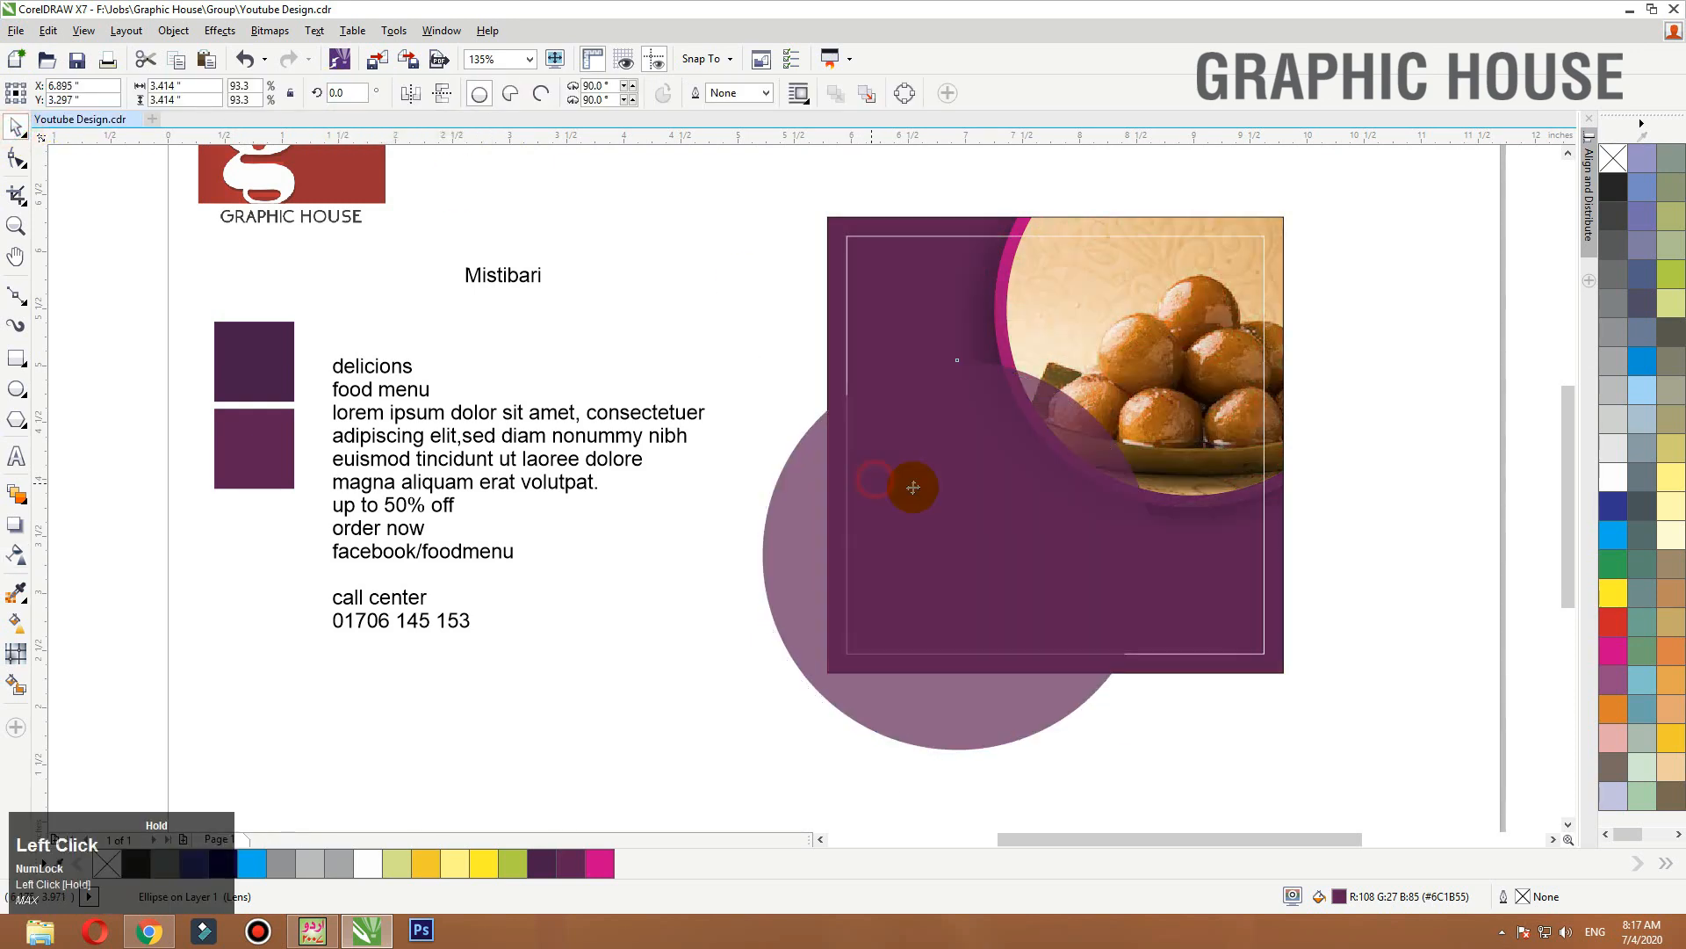
# Give the transparent circle an elliptical fountain fill with a magenta center fading to purple.
pyautogui.press('g')
pyautogui.moveTo(963, 665); pyautogui.dragTo(975, 503)
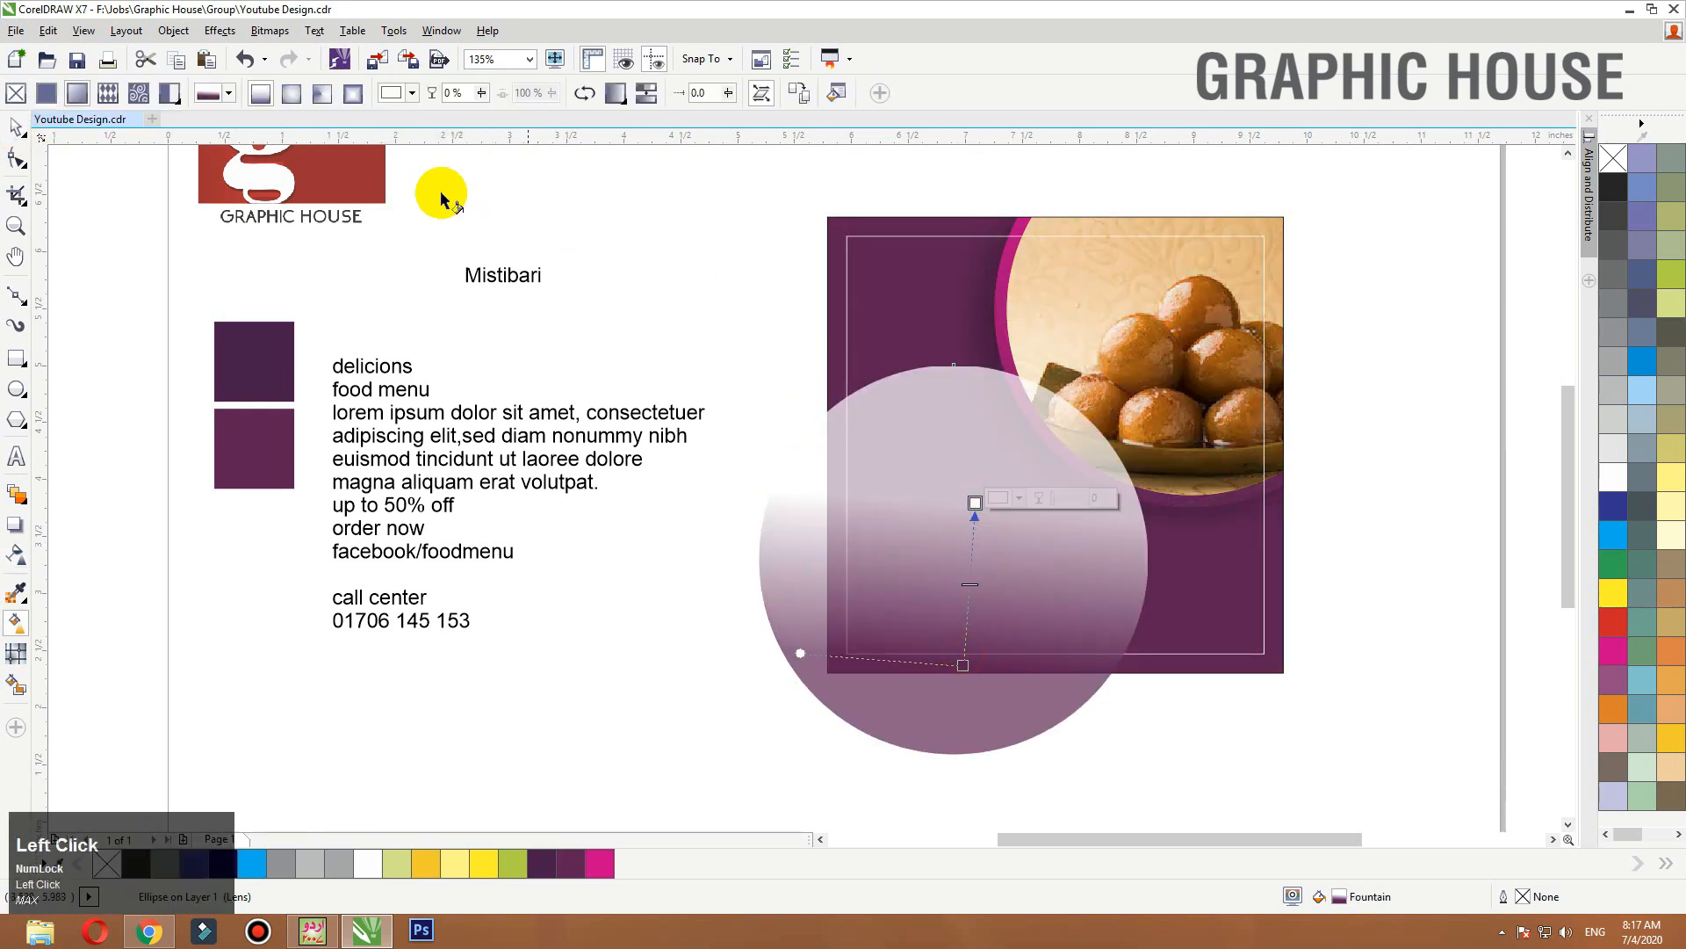
pyautogui.click(321, 92)
pyautogui.click(292, 93)
pyautogui.click(971, 583)
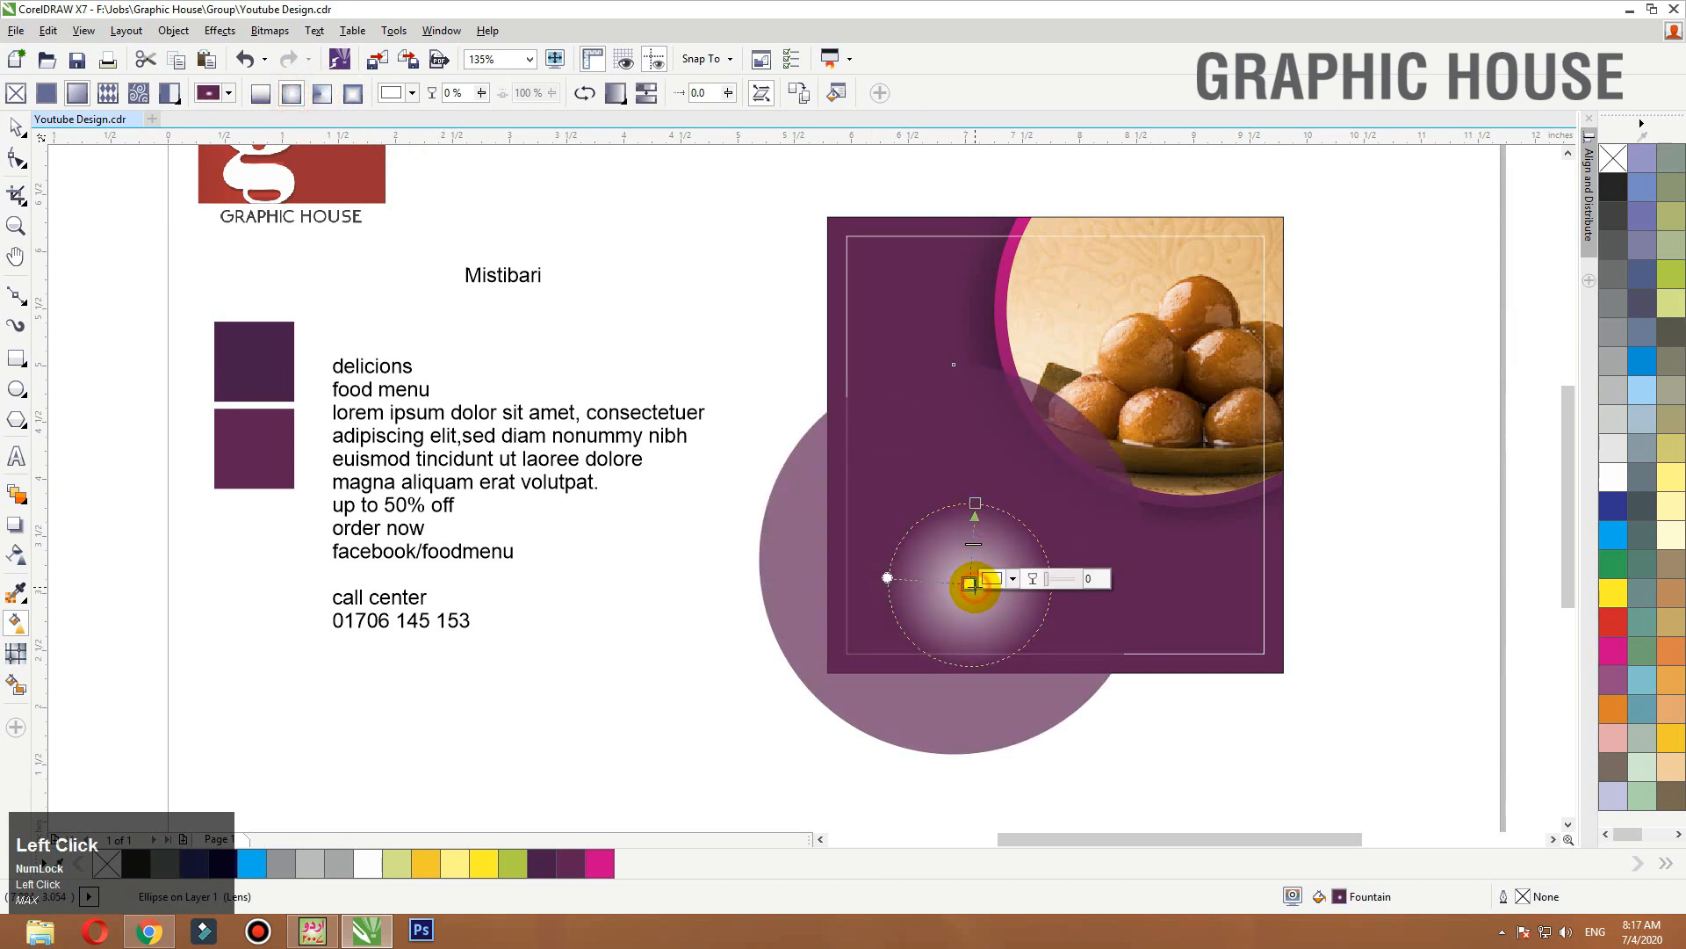
pyautogui.click(1615, 643)
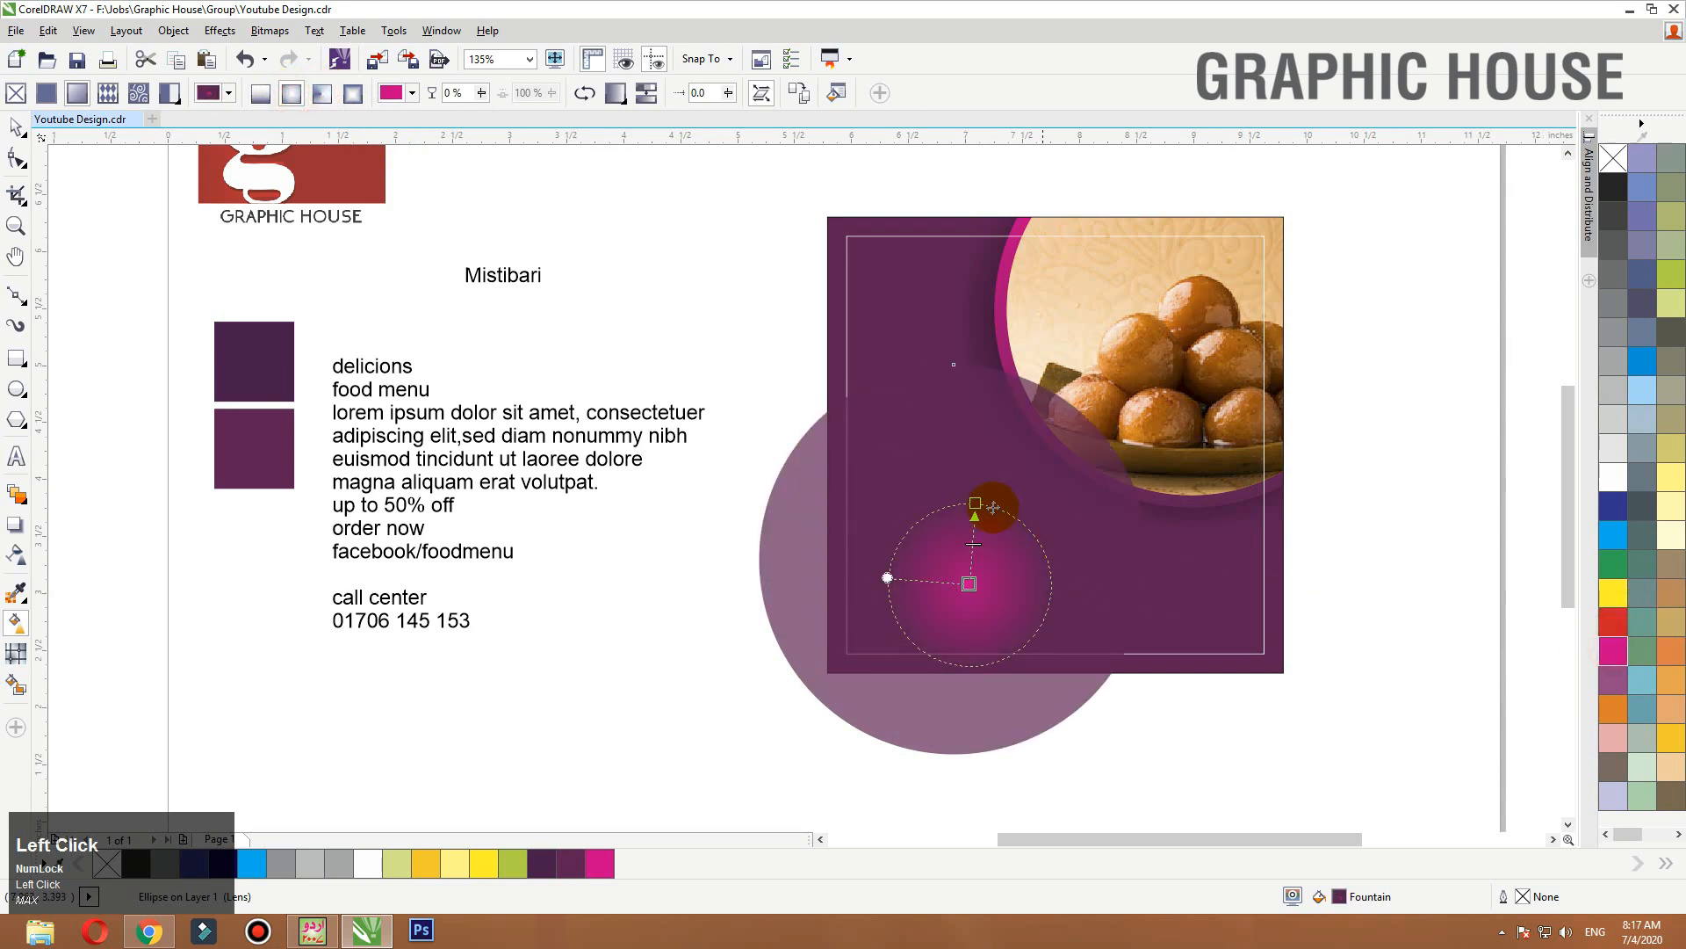
# Enlarge the circle's magenta glow to nearly fill the shape and reposition its center slightly higher.
pyautogui.moveTo(975, 500); pyautogui.dragTo(975, 441)
pyautogui.click(970, 584)
pyautogui.moveTo(964, 571); pyautogui.dragTo(954, 557)
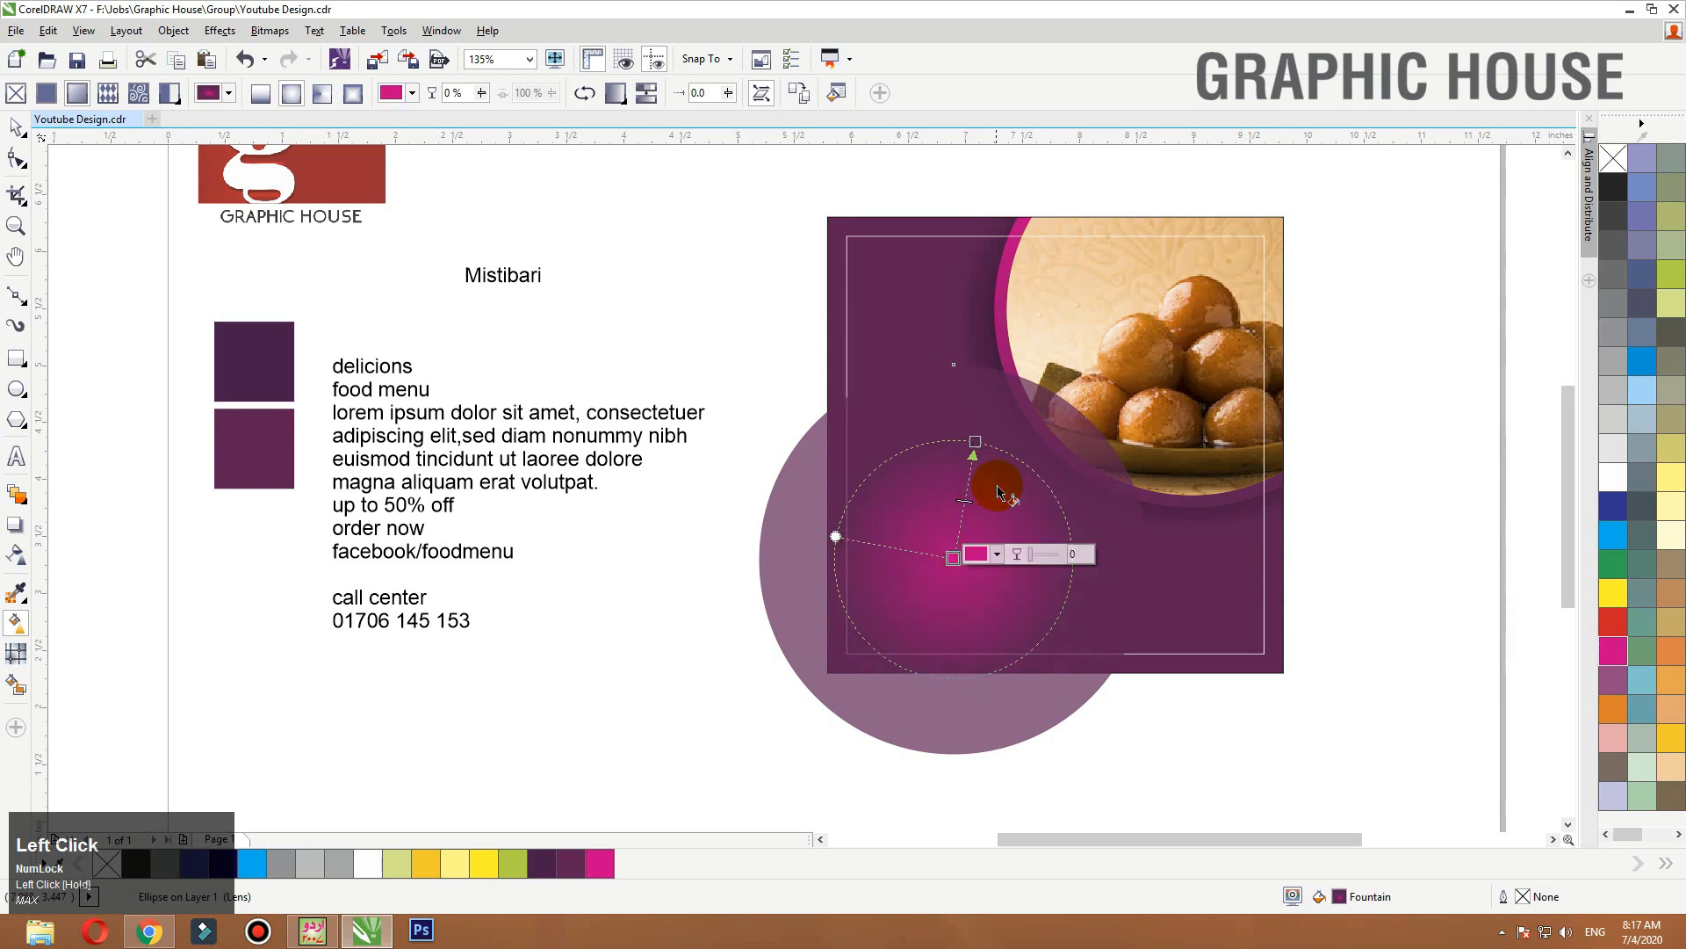
pyautogui.moveTo(974, 439); pyautogui.dragTo(1006, 407)
pyautogui.moveTo(954, 556); pyautogui.dragTo(969, 546)
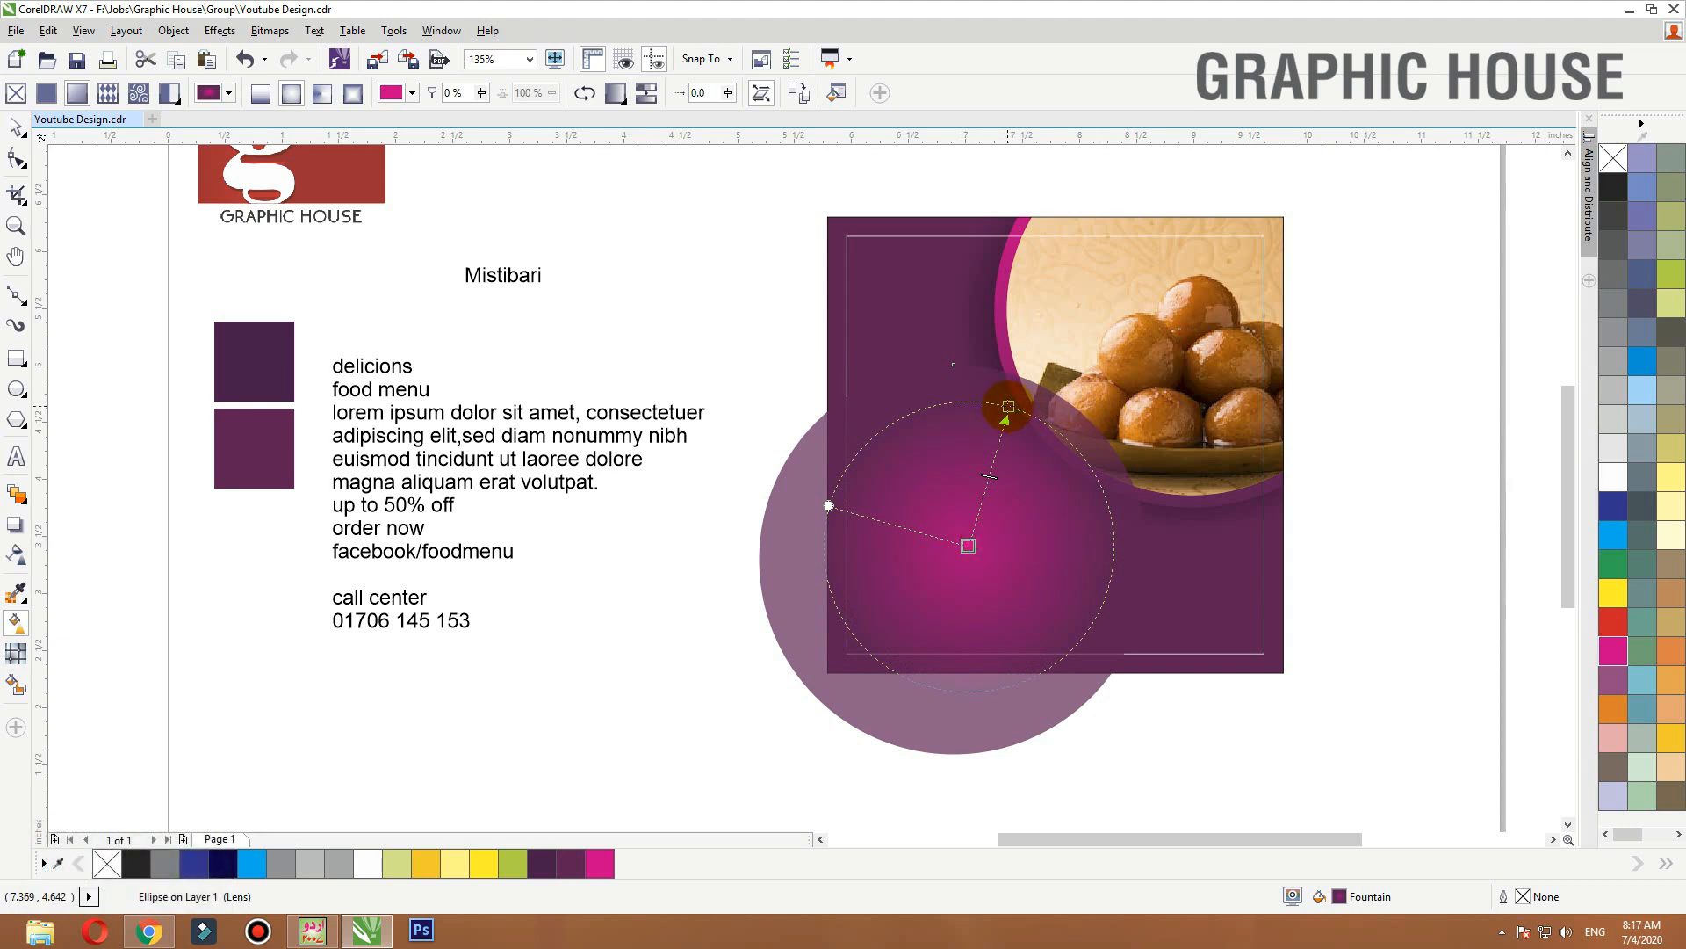
pyautogui.click(1006, 405)
pyautogui.press('space')
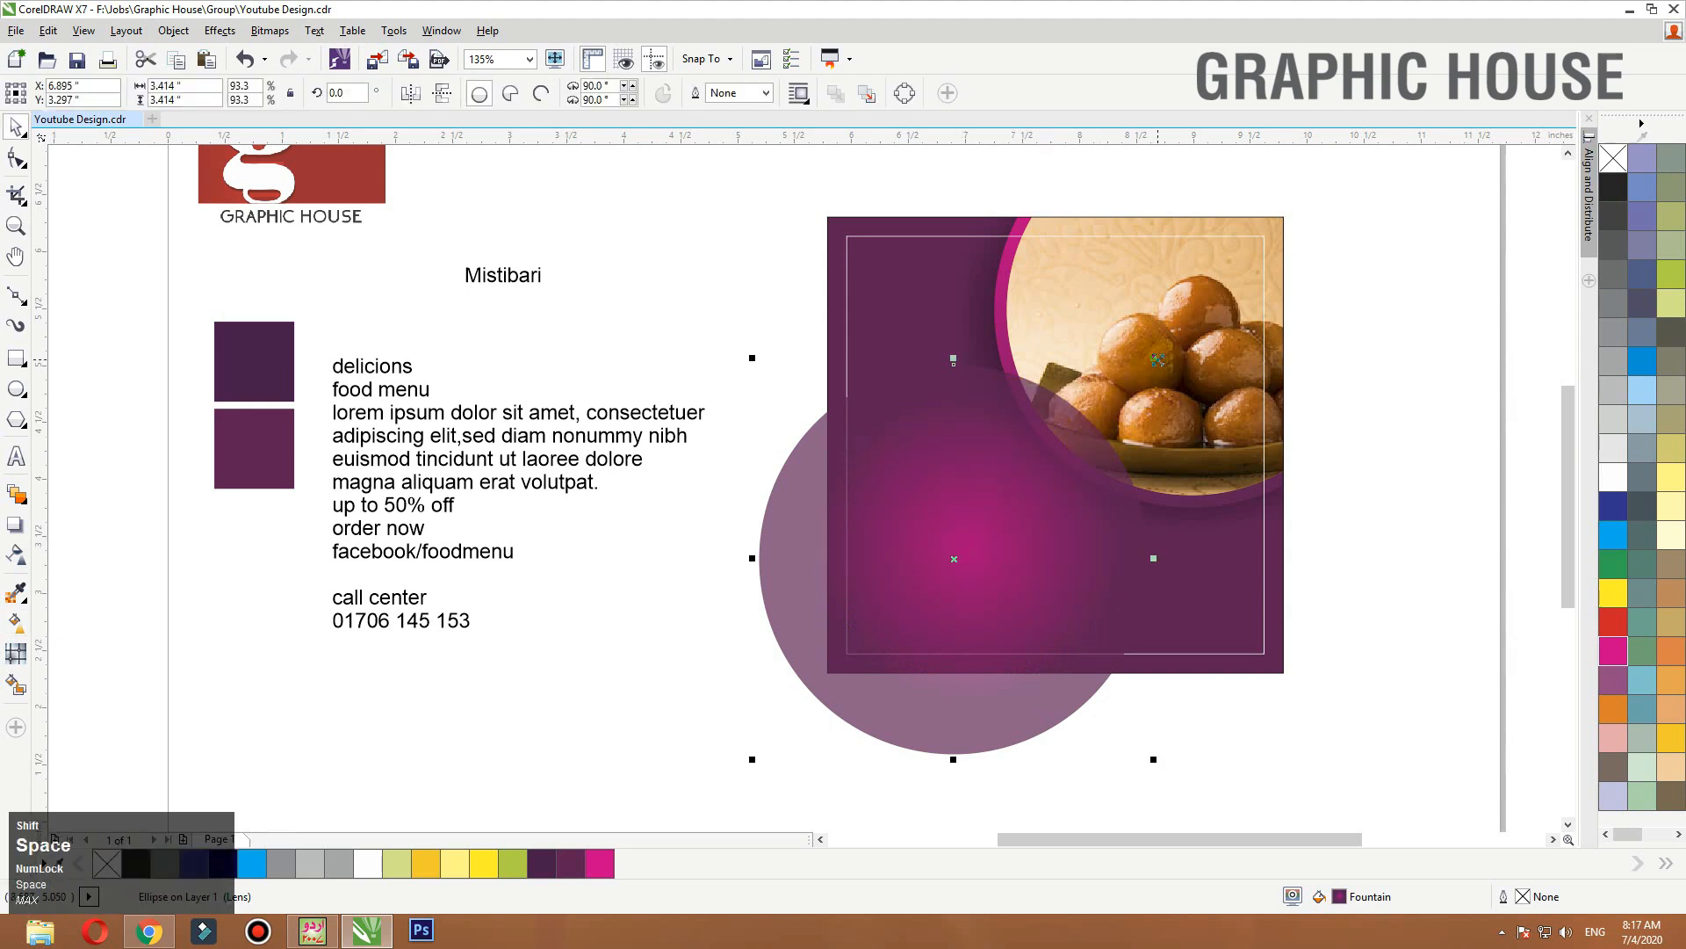
# Add a concentric copy of the circle about 3.03 inches wide, with a white outline and no fill.
pyautogui.moveTo(1155, 359)
pyautogui.mouseDown()
pyautogui.moveTo(1101, 316)
pyautogui.moveTo(1130, 366)
pyautogui.mouseUp()
pyautogui.moveTo(1041, 467); pyautogui.dragTo(1010, 477)
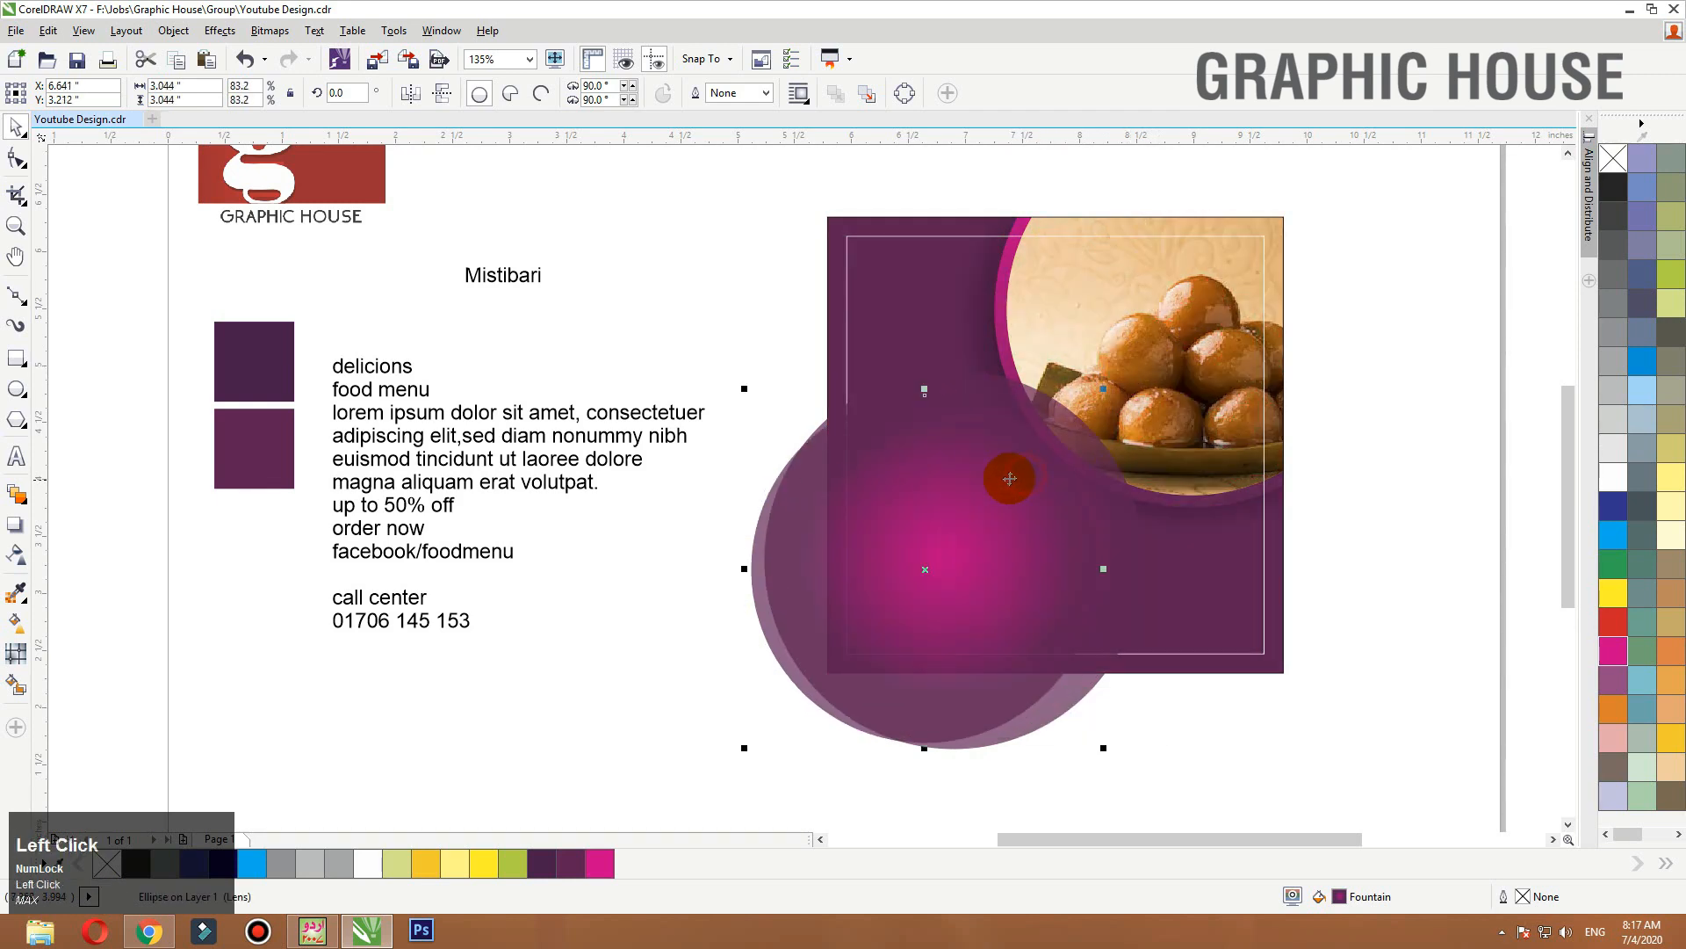
pyautogui.hotkey('ctrl', 'z')
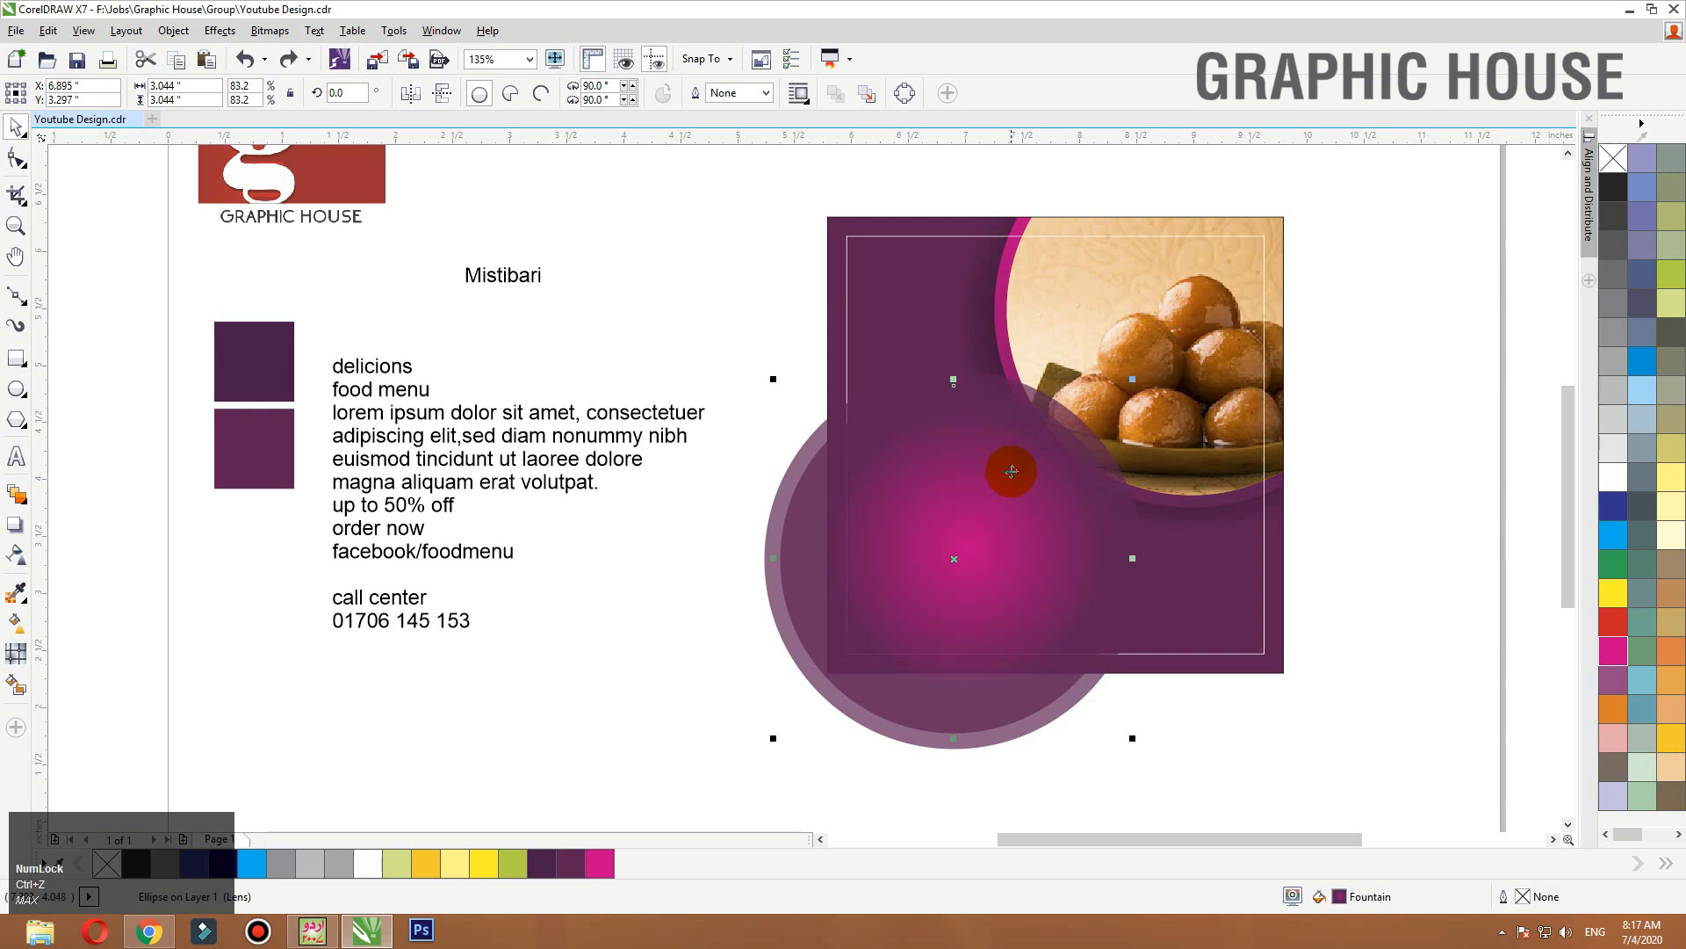
pyautogui.rightClick(1612, 474)
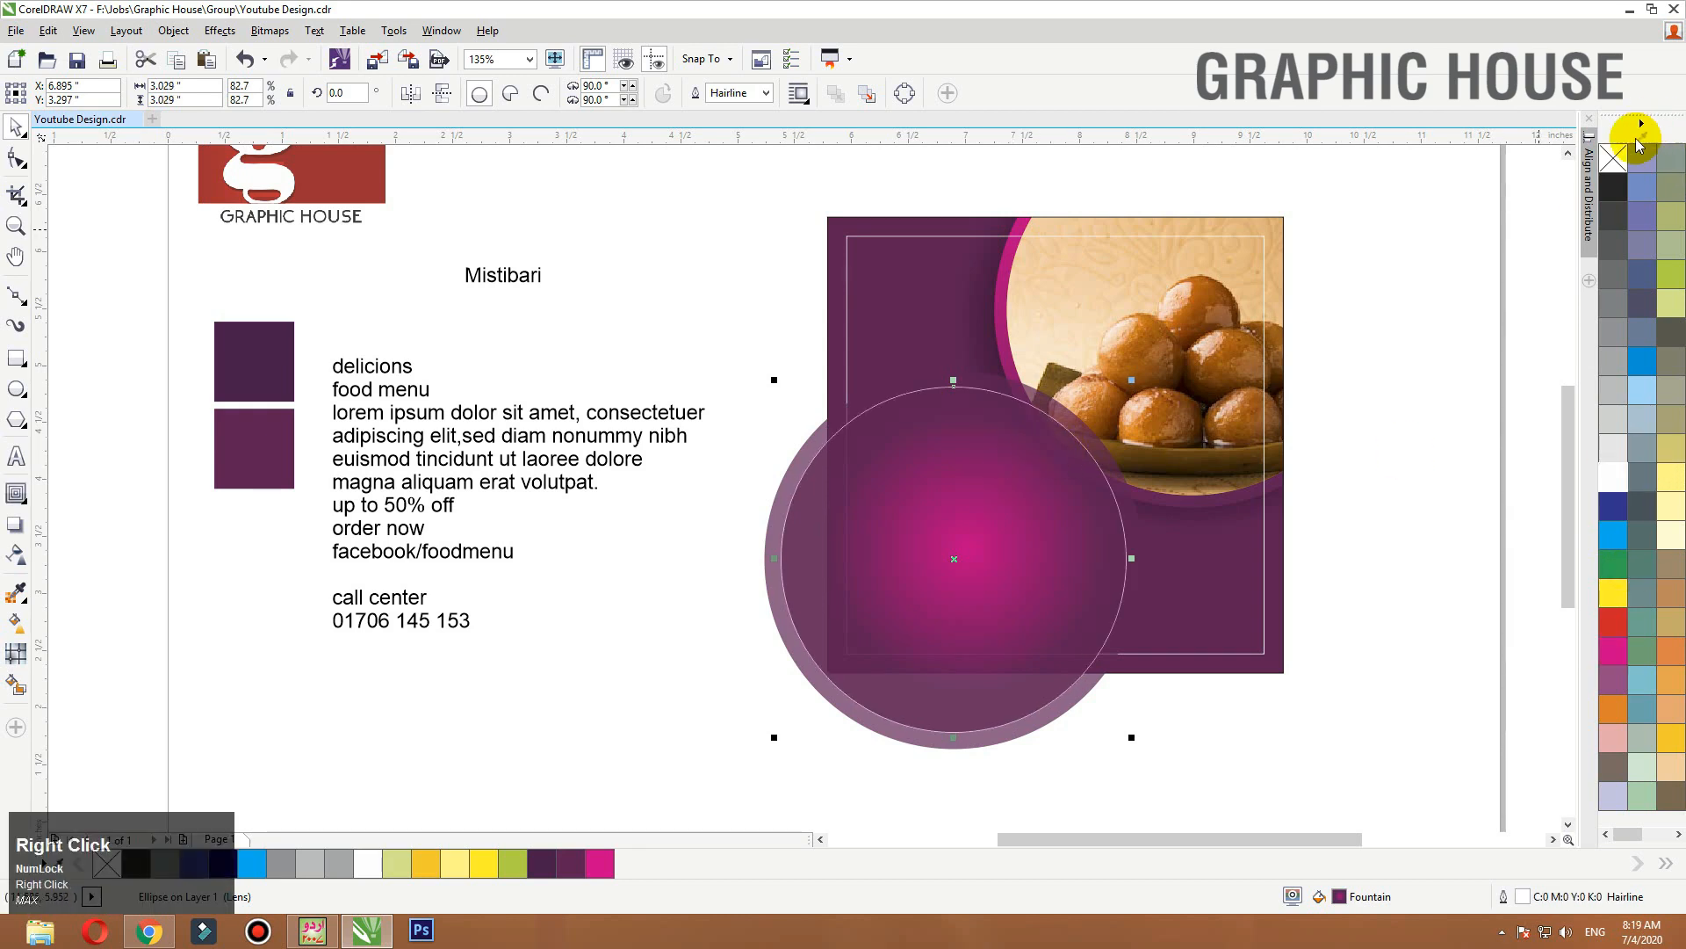
pyautogui.click(1009, 485)
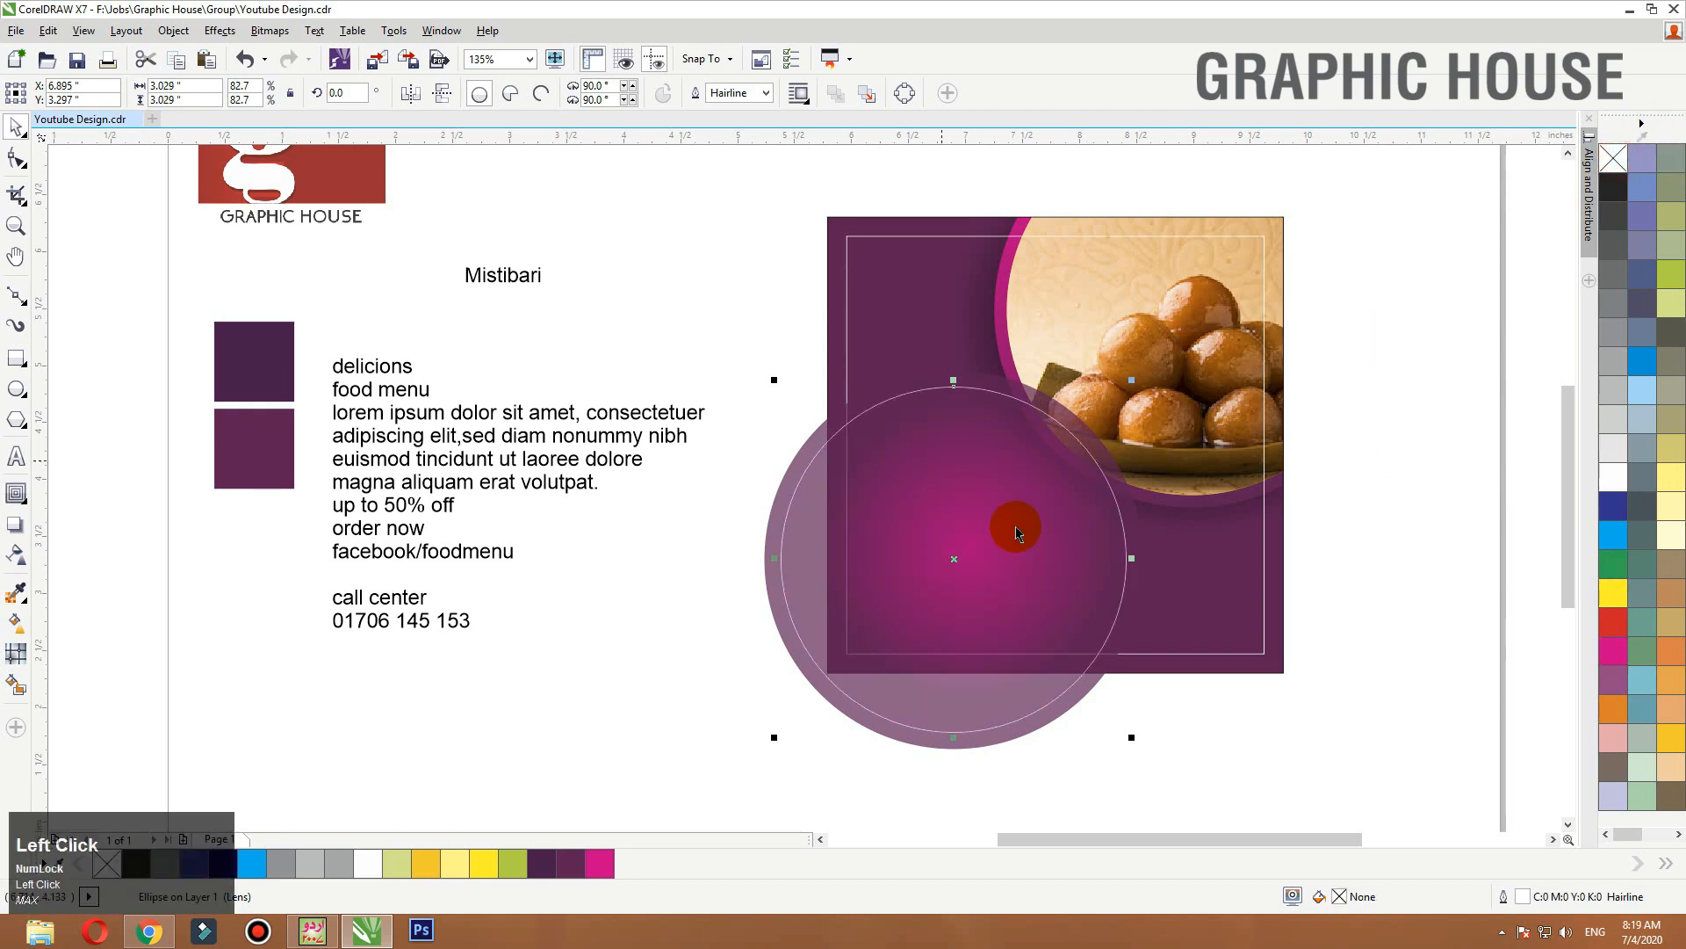
# Set the inner circle's outline width to 1.5 points.
pyautogui.press('F12')
pyautogui.hotkey('alt', 'w')
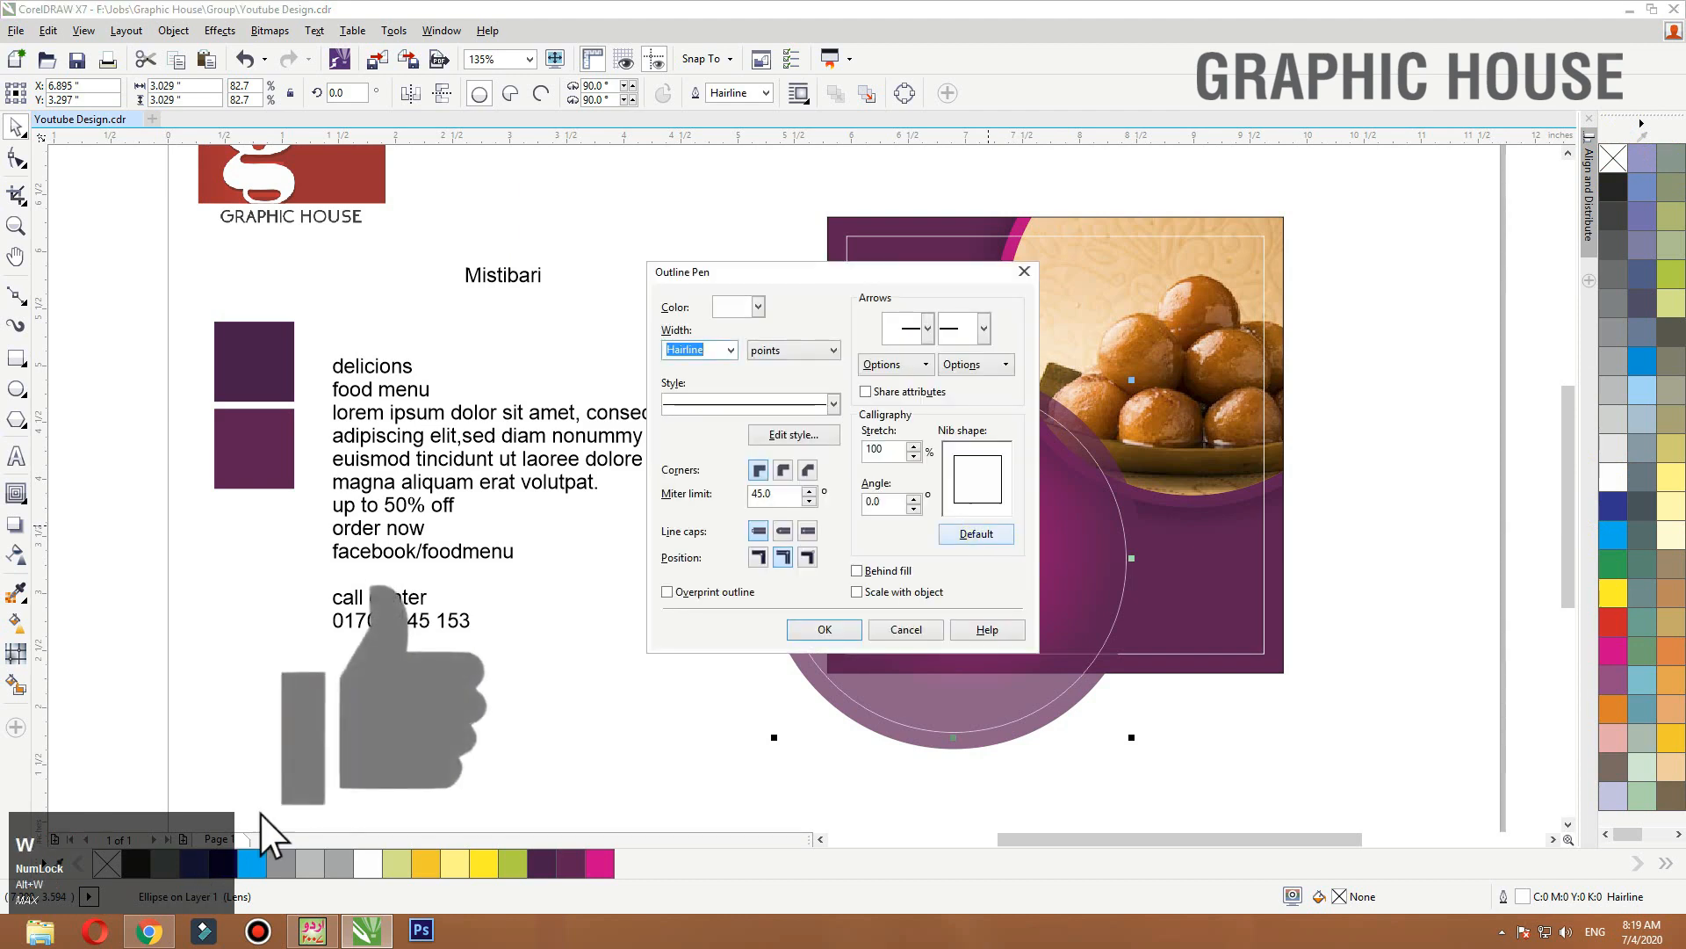
pyautogui.write('1.5')
pyautogui.press('Return')
# Bring the inner circle to the front and color its outline yellow.
pyautogui.press('F2')
pyautogui.moveTo(1296, 352); pyautogui.dragTo(533, 820)
pyautogui.hotkey('shift', 'pageup')
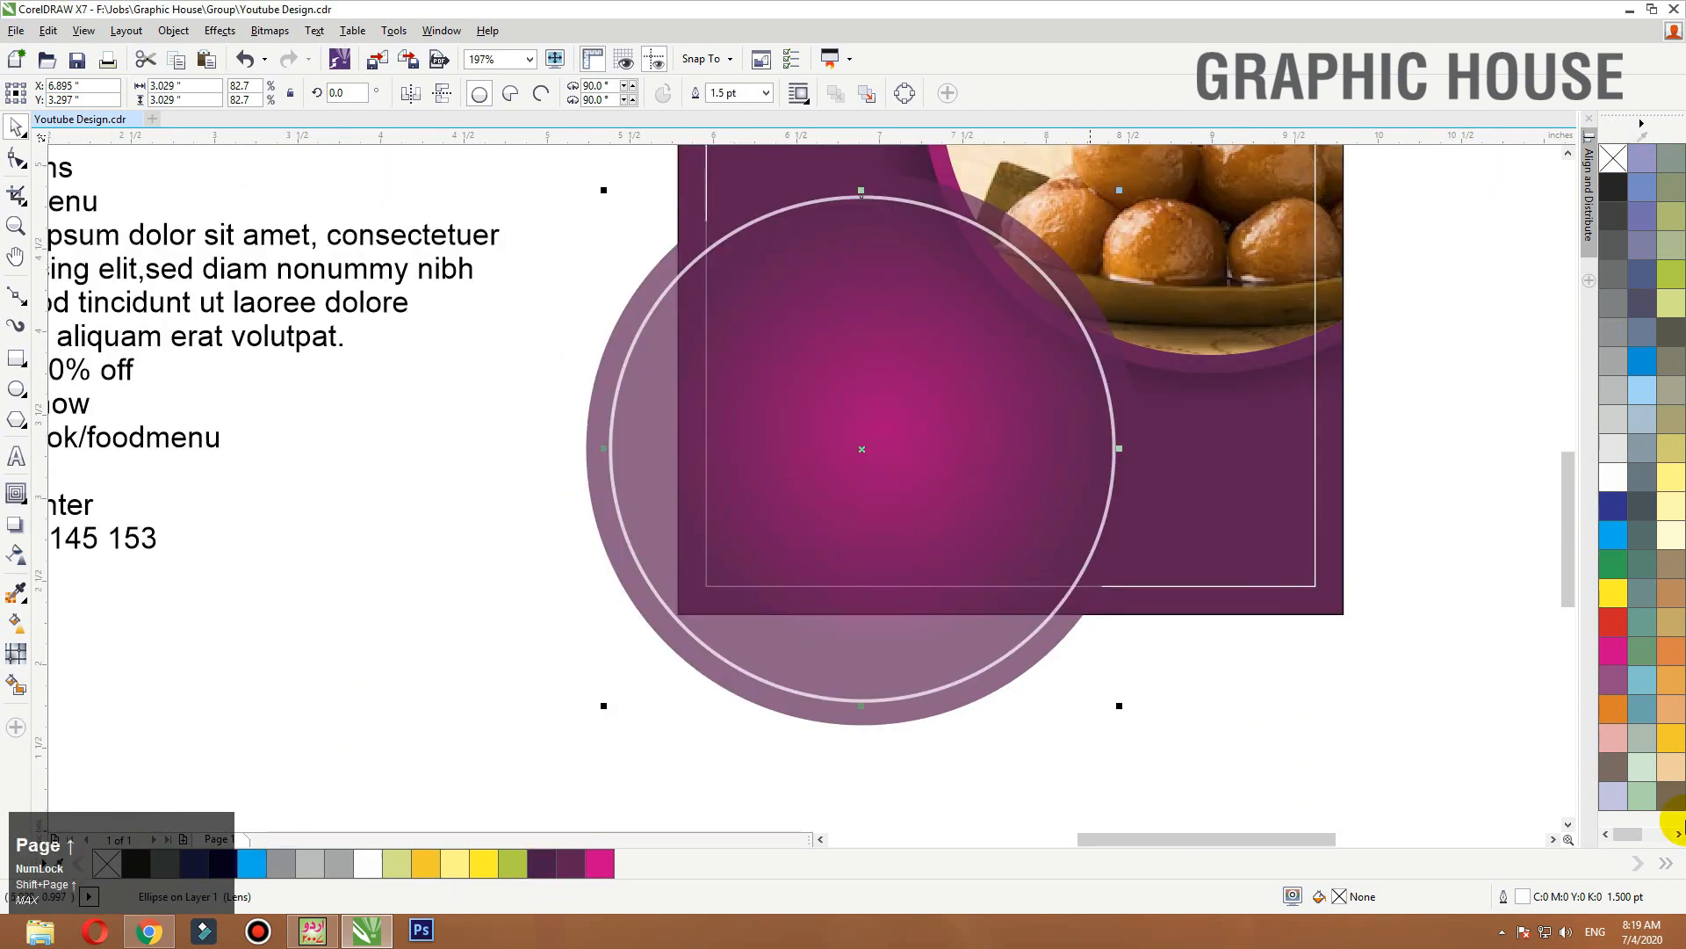
pyautogui.rightClick(1611, 598)
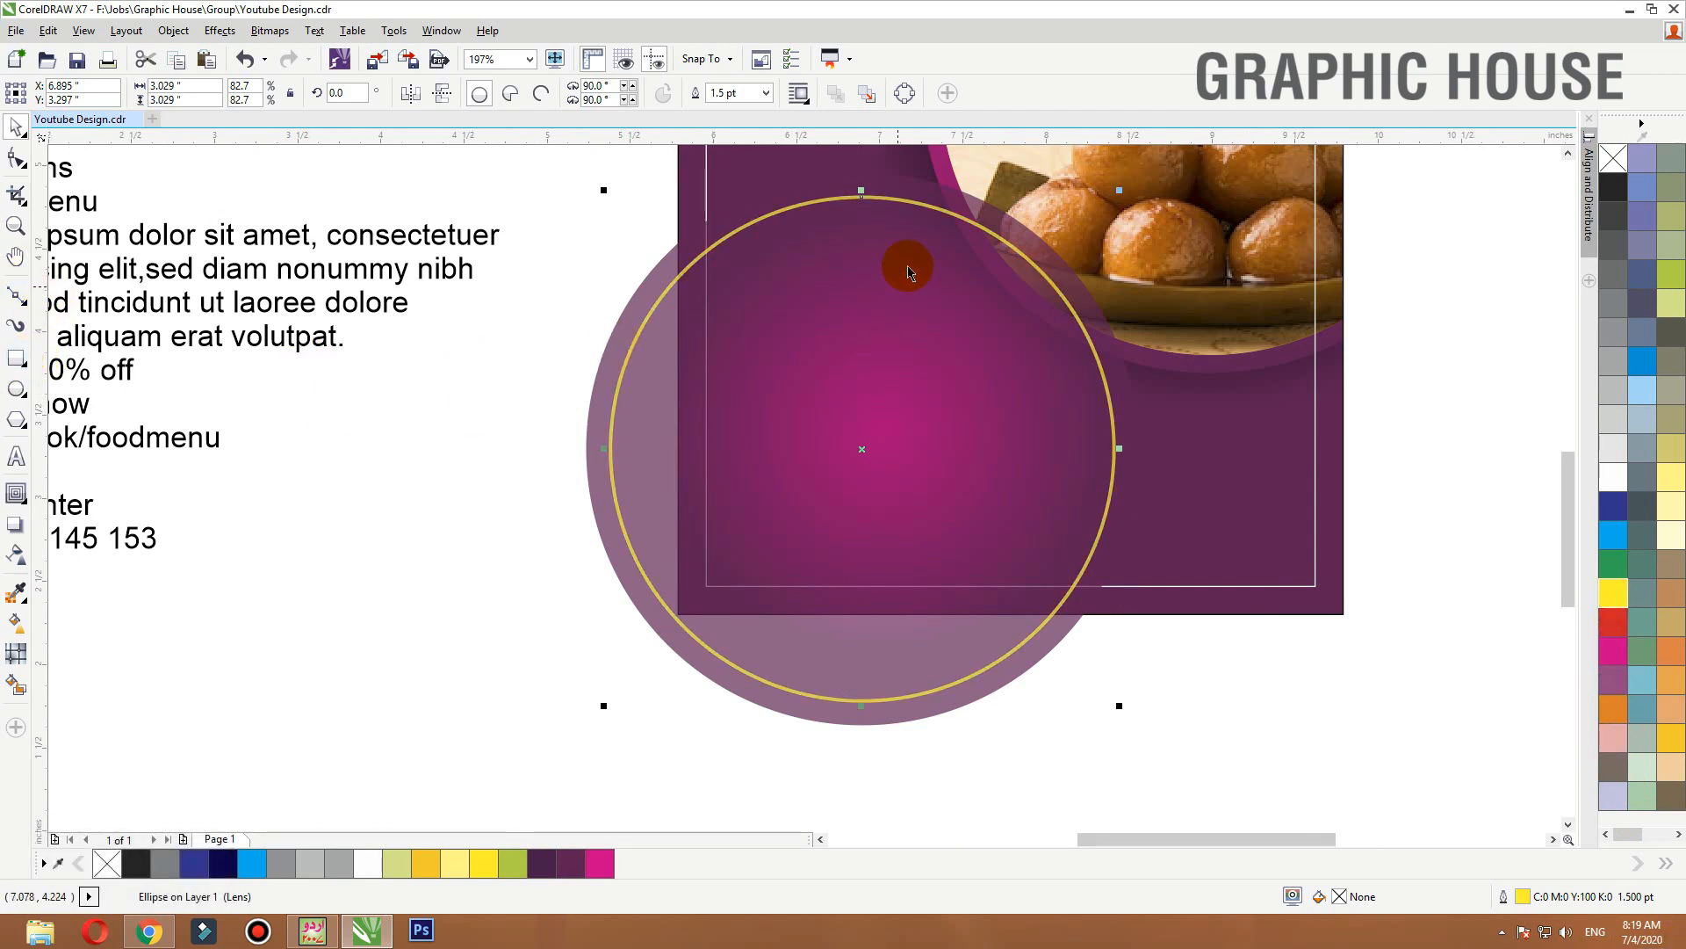
pyautogui.moveTo(918, 203); pyautogui.dragTo(954, 351)
pyautogui.hotkey('ctrl', 'z')
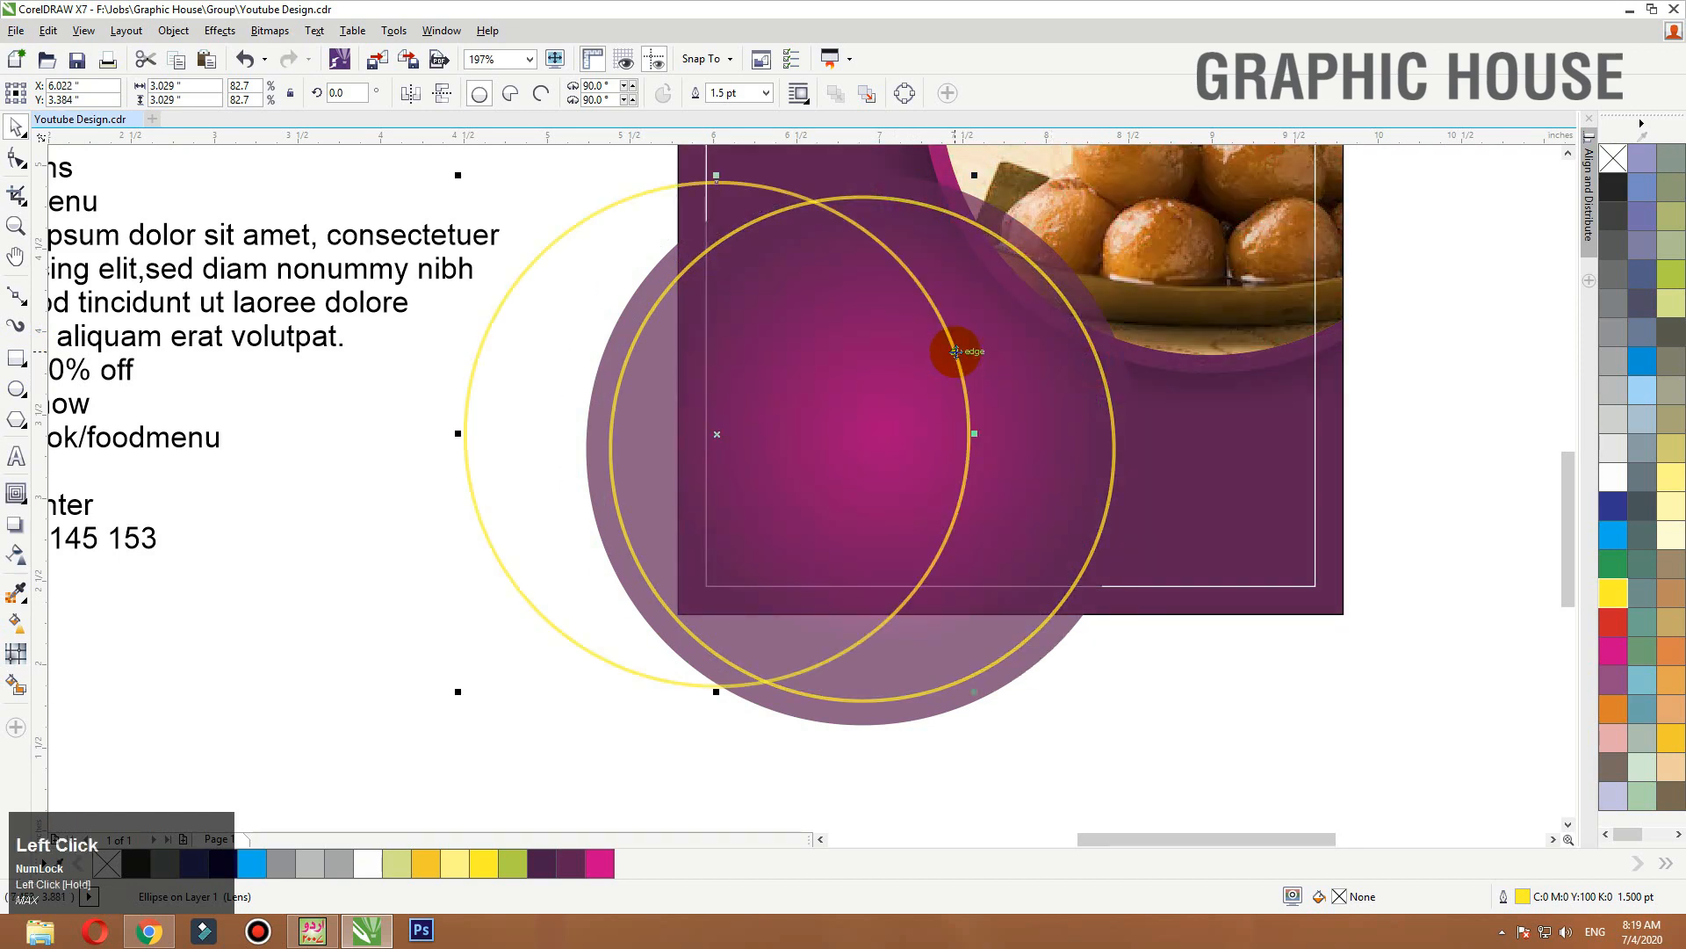
pyautogui.hotkey('ctrl', 'z')
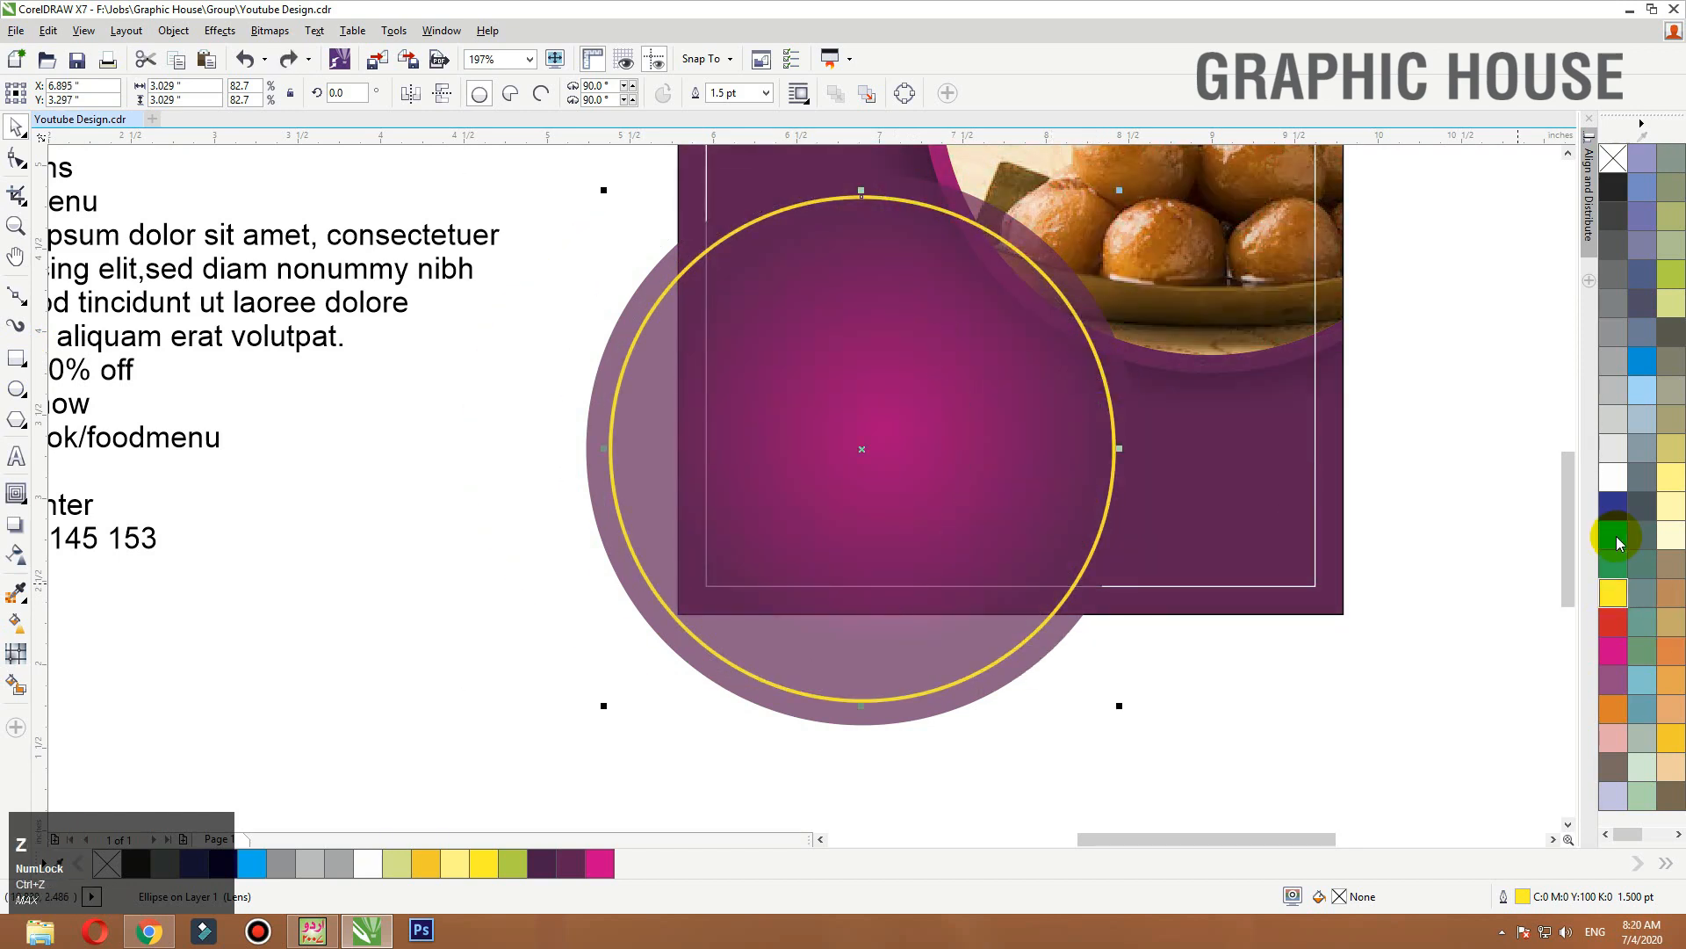
# Color the inner circle's outline cyan and remove its transparency.
pyautogui.rightClick(1613, 534)
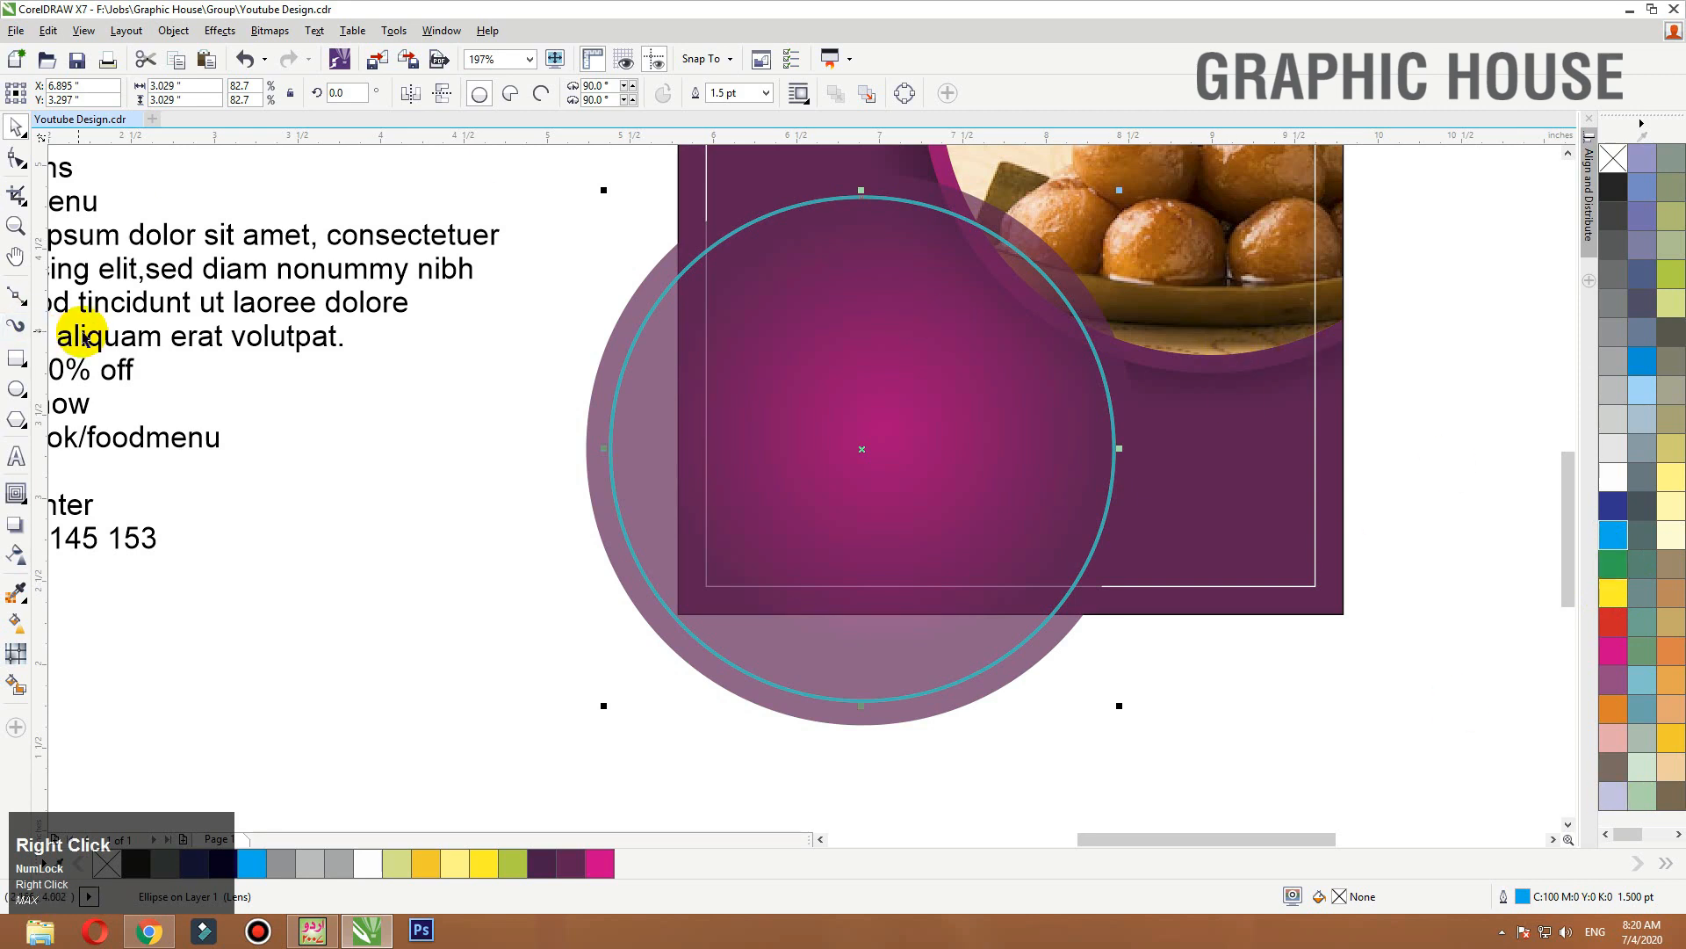
pyautogui.click(13, 552)
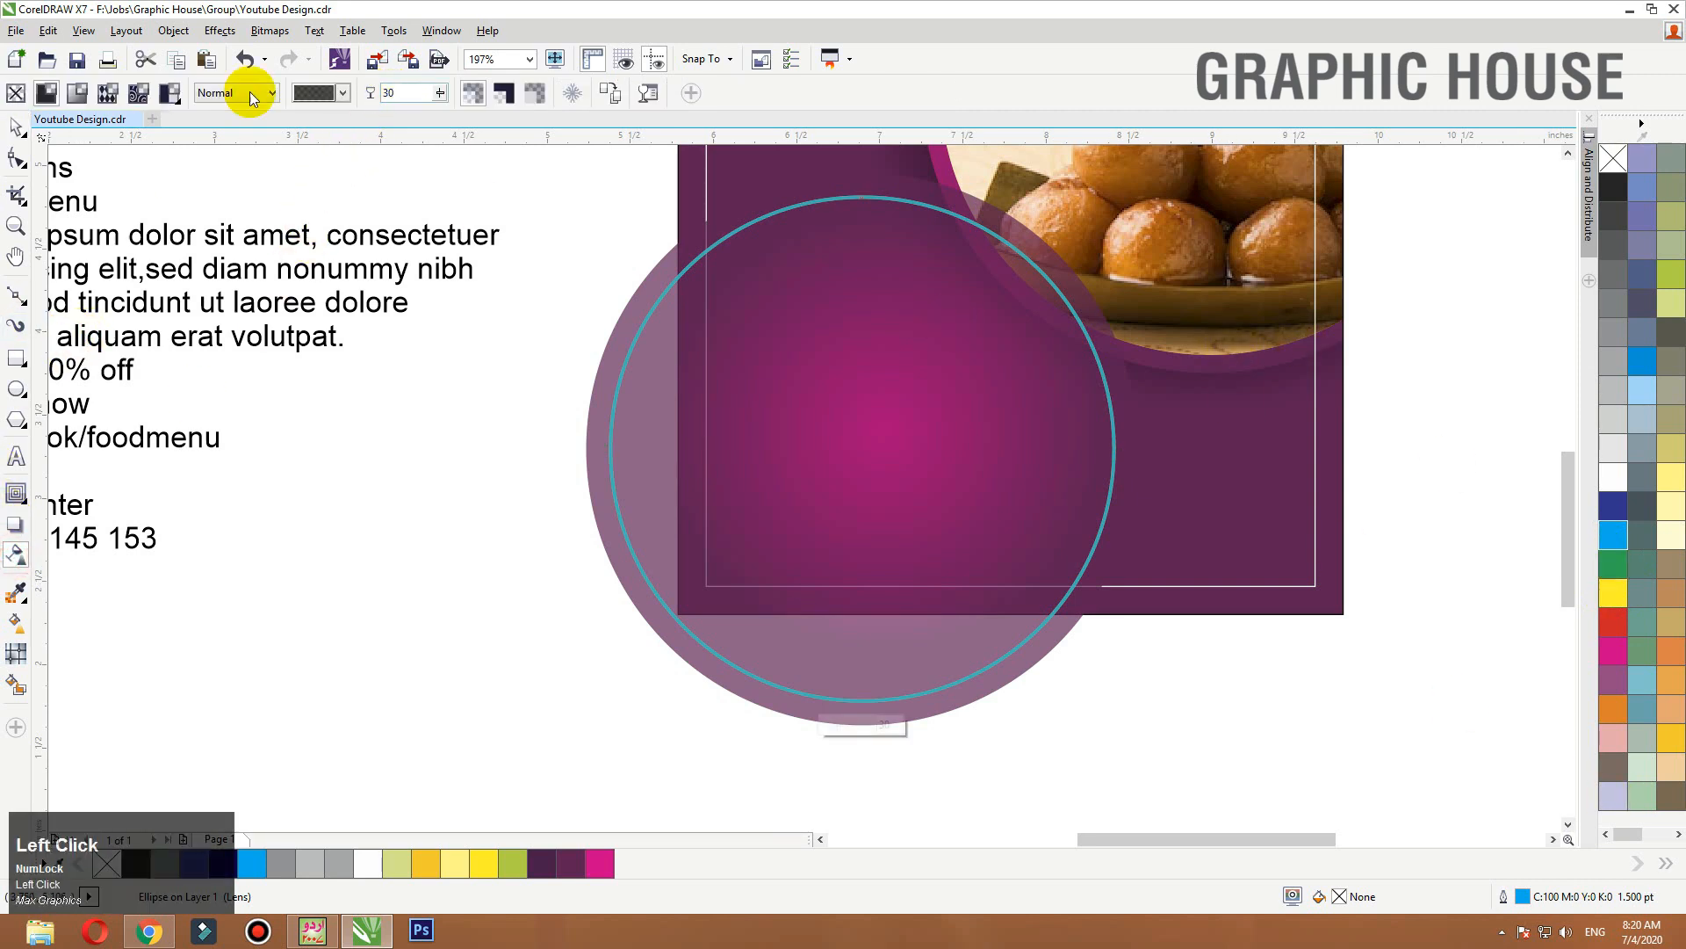
pyautogui.press('space')
pyautogui.moveTo(809, 207); pyautogui.dragTo(679, 200)
pyautogui.hotkey('ctrl', 'z')
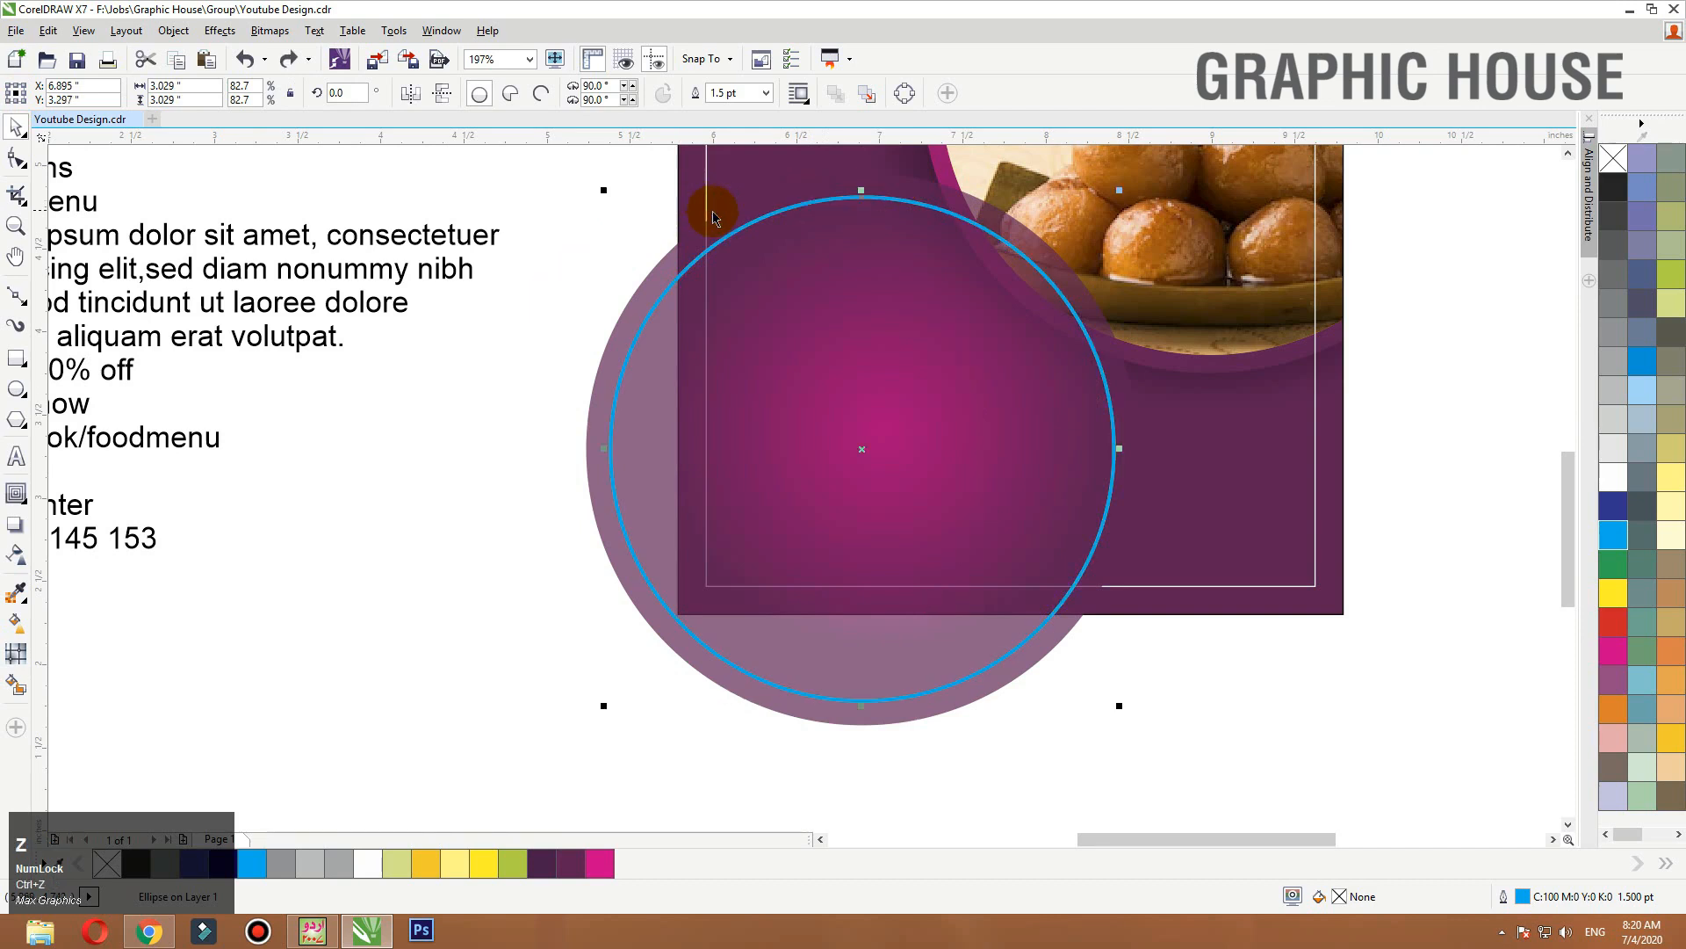
# Draw a narrow vertical bar about 0.22 by 3.04 inches beside the circle, filled lime green with no outline.
pyautogui.click(15, 359)
pyautogui.moveTo(543, 224); pyautogui.dragTo(582, 729)
pyautogui.click(1668, 276)
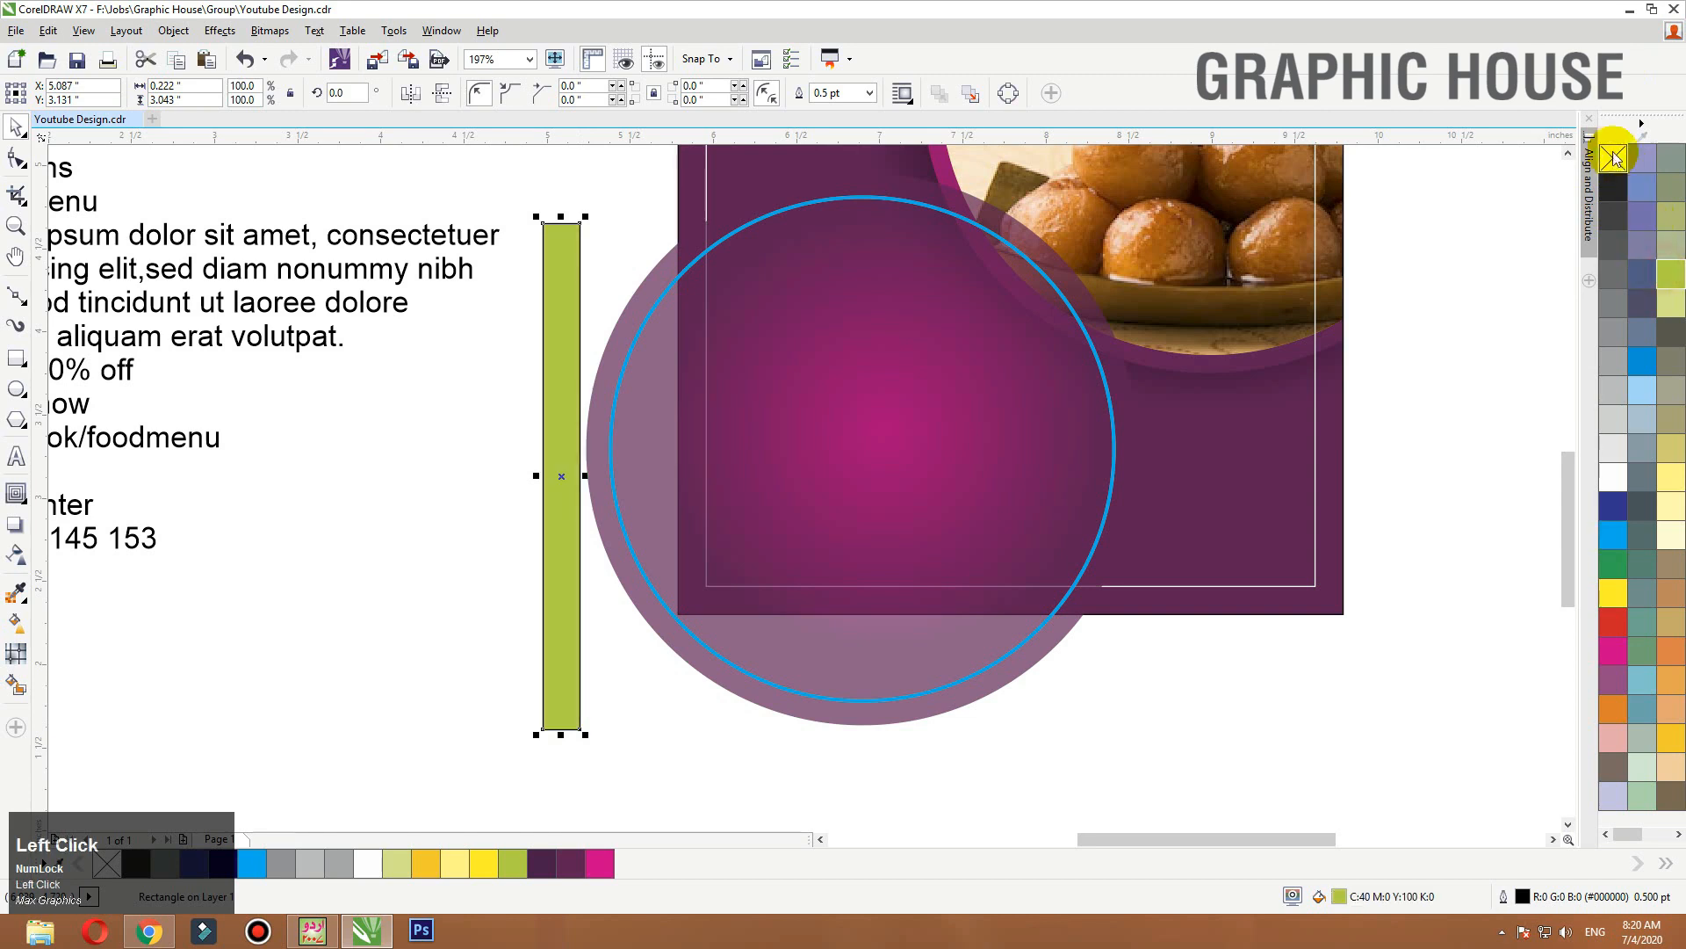
pyautogui.rightClick(1613, 159)
# Lay the green bar diagonally across the ring's upper edge and add a rotated copy crossing its right edge, forming a sideways V.
pyautogui.moveTo(559, 243); pyautogui.dragTo(1039, 378)
pyautogui.click(937, 233)
pyautogui.rightClick(1039, 378)
pyautogui.click(1038, 330)
pyautogui.moveTo(1066, 300); pyautogui.dragTo(1123, 485)
pyautogui.moveTo(957, 490); pyautogui.dragTo(1026, 437)
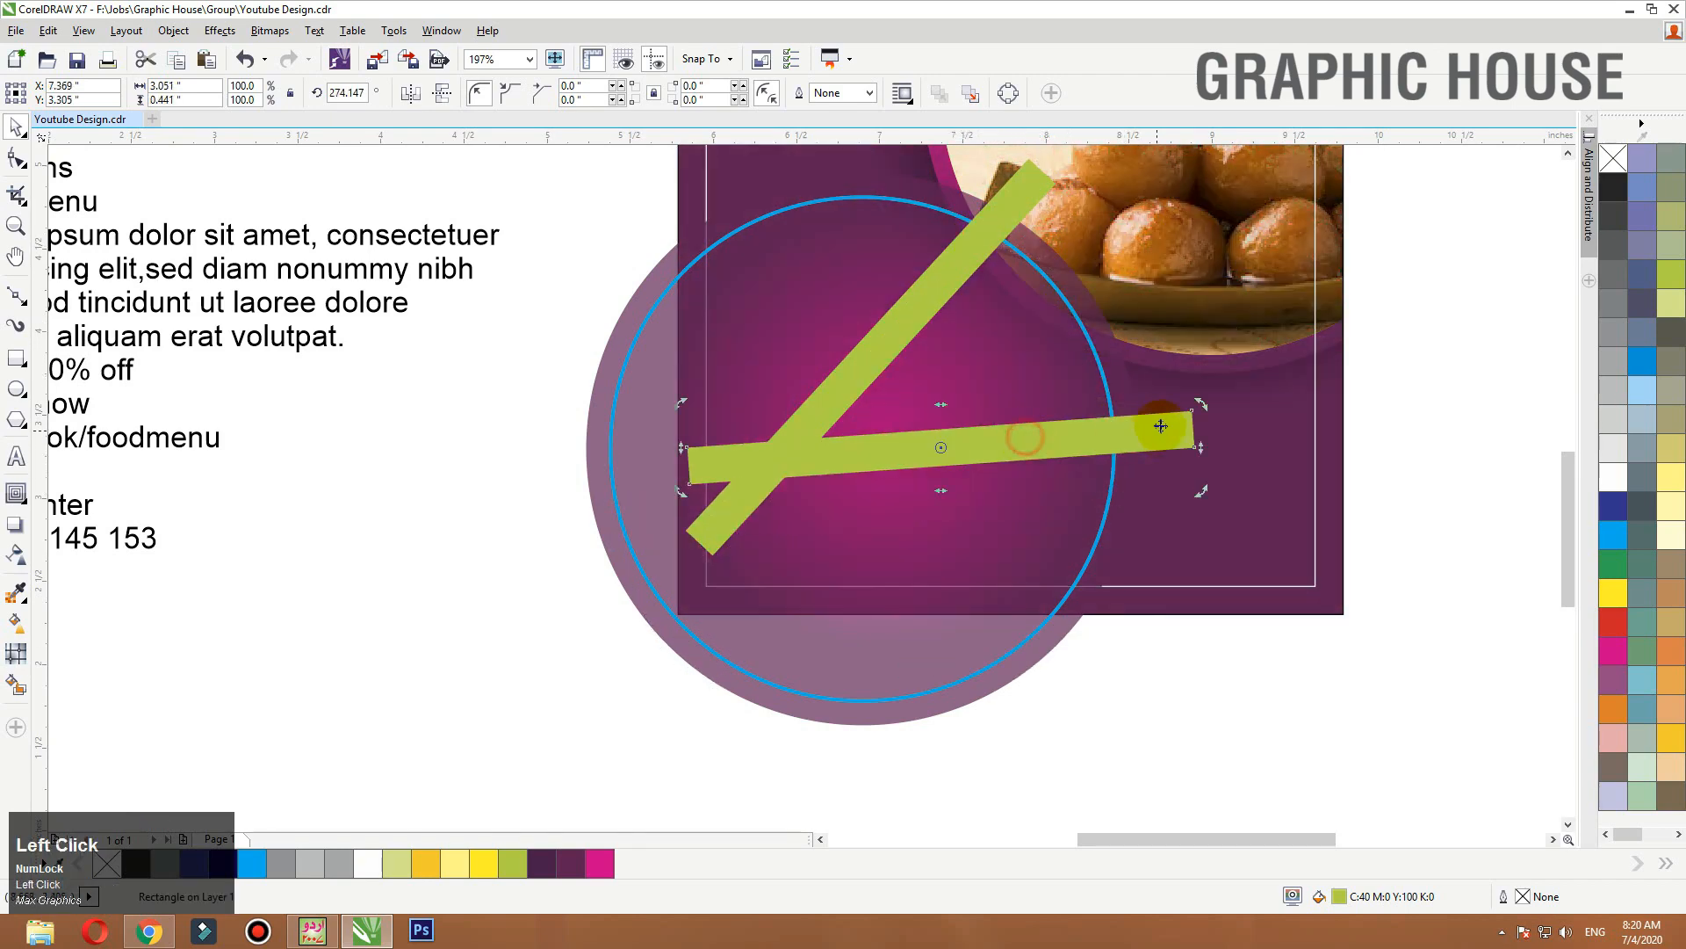
pyautogui.moveTo(1197, 408); pyautogui.dragTo(1061, 425)
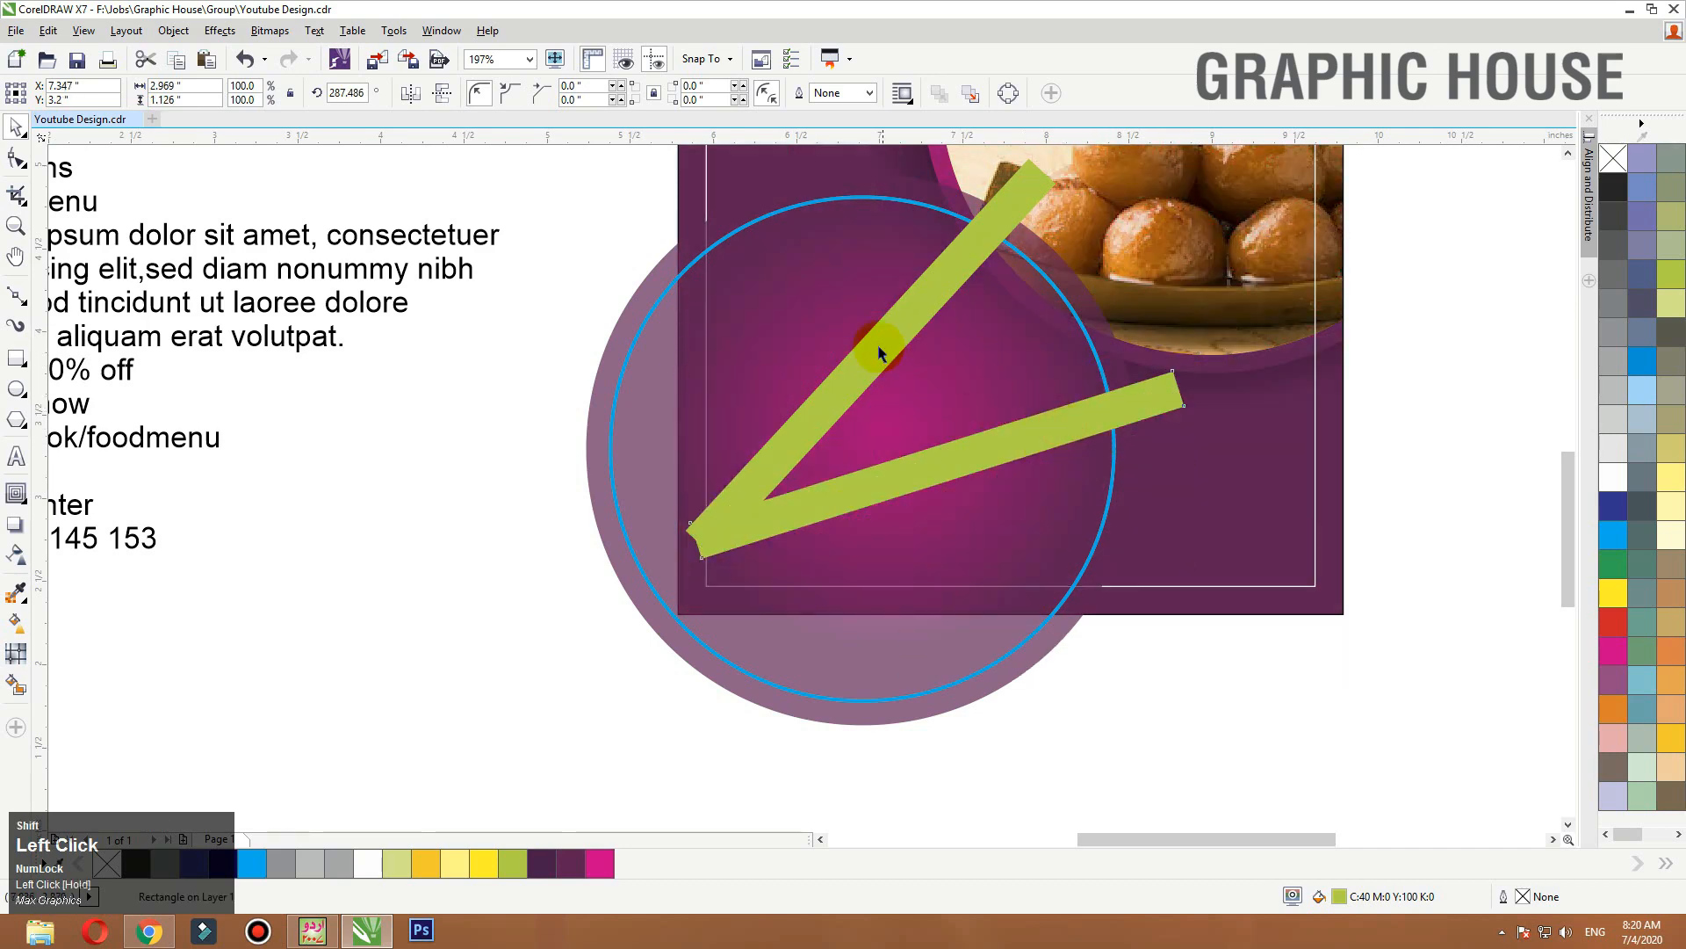
# Group the two green bars.
pyautogui.keyDown('shift'); pyautogui.click(877, 347); pyautogui.keyUp('shift')
pyautogui.hotkey('ctrl', 'g')
pyautogui.moveTo(881, 337); pyautogui.dragTo(953, 321)
pyautogui.hotkey('ctrl', 'z')
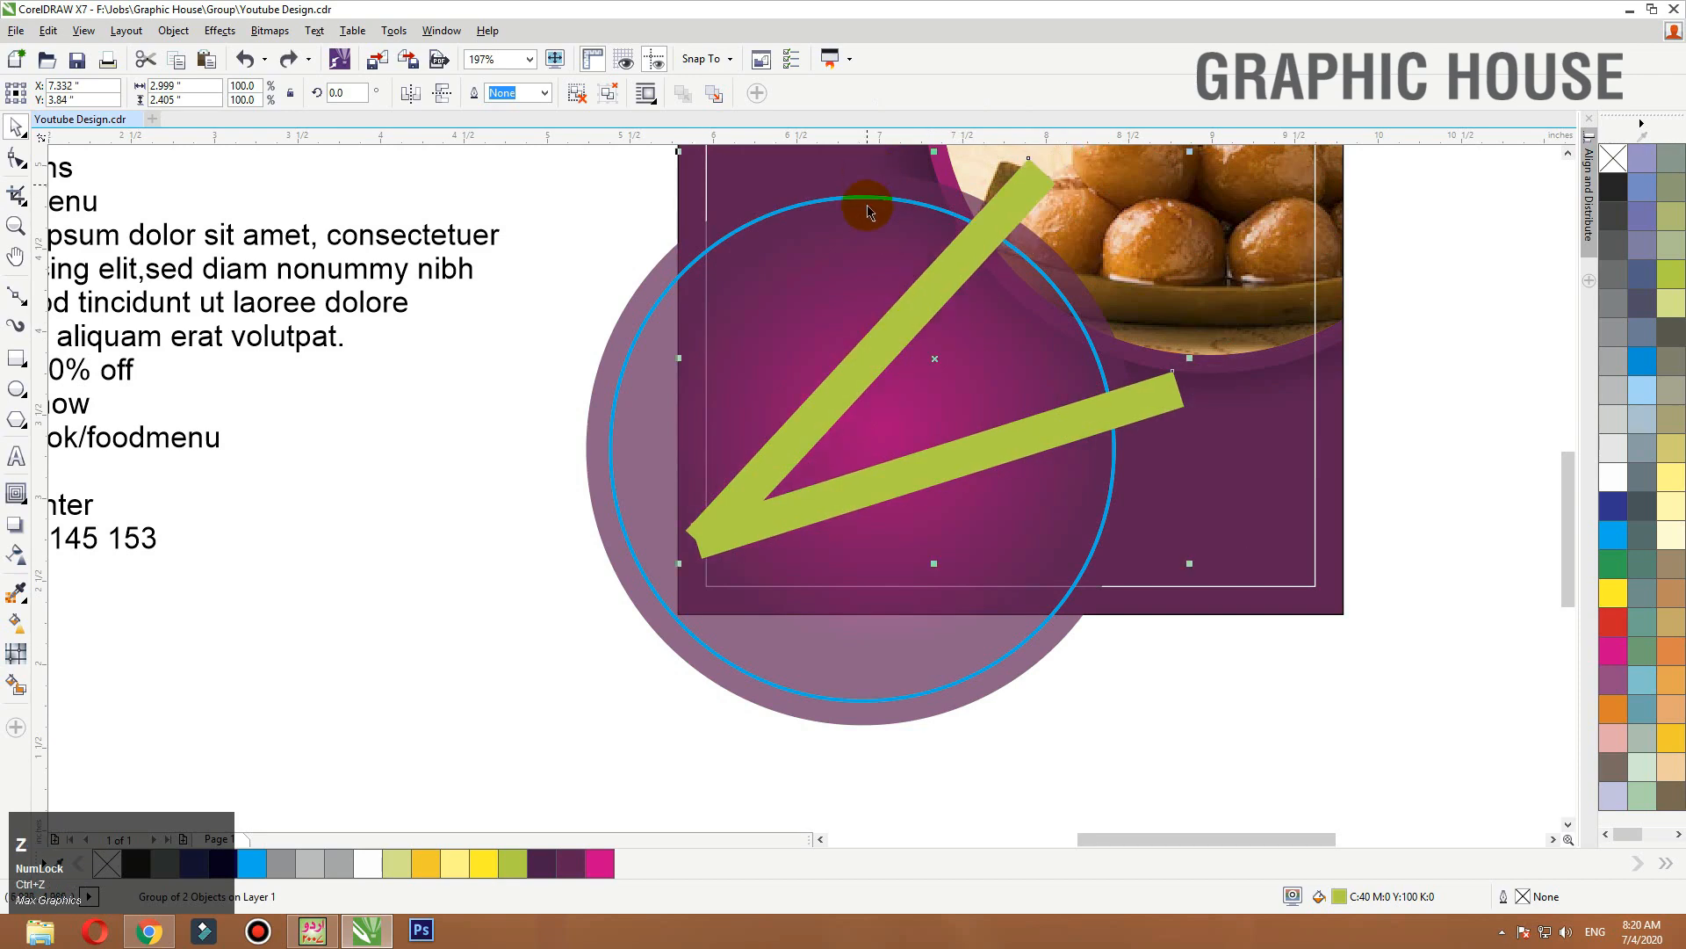
# Convert the cyan inner circle's outline to an object.
pyautogui.click(868, 204)
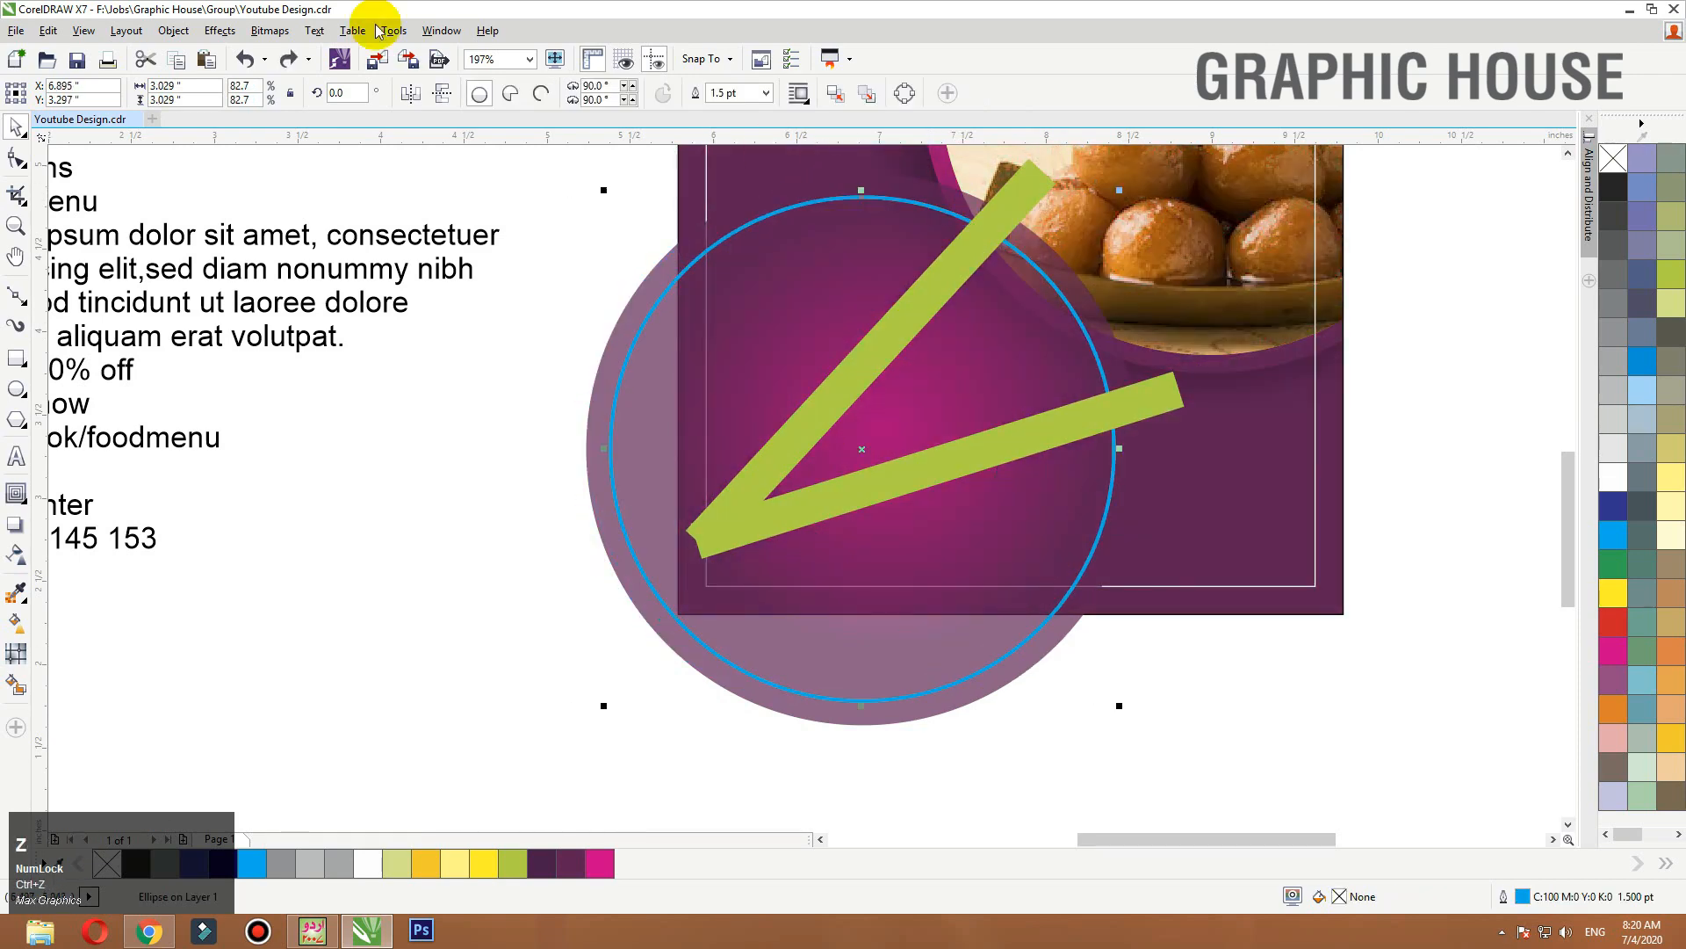
pyautogui.click(173, 30)
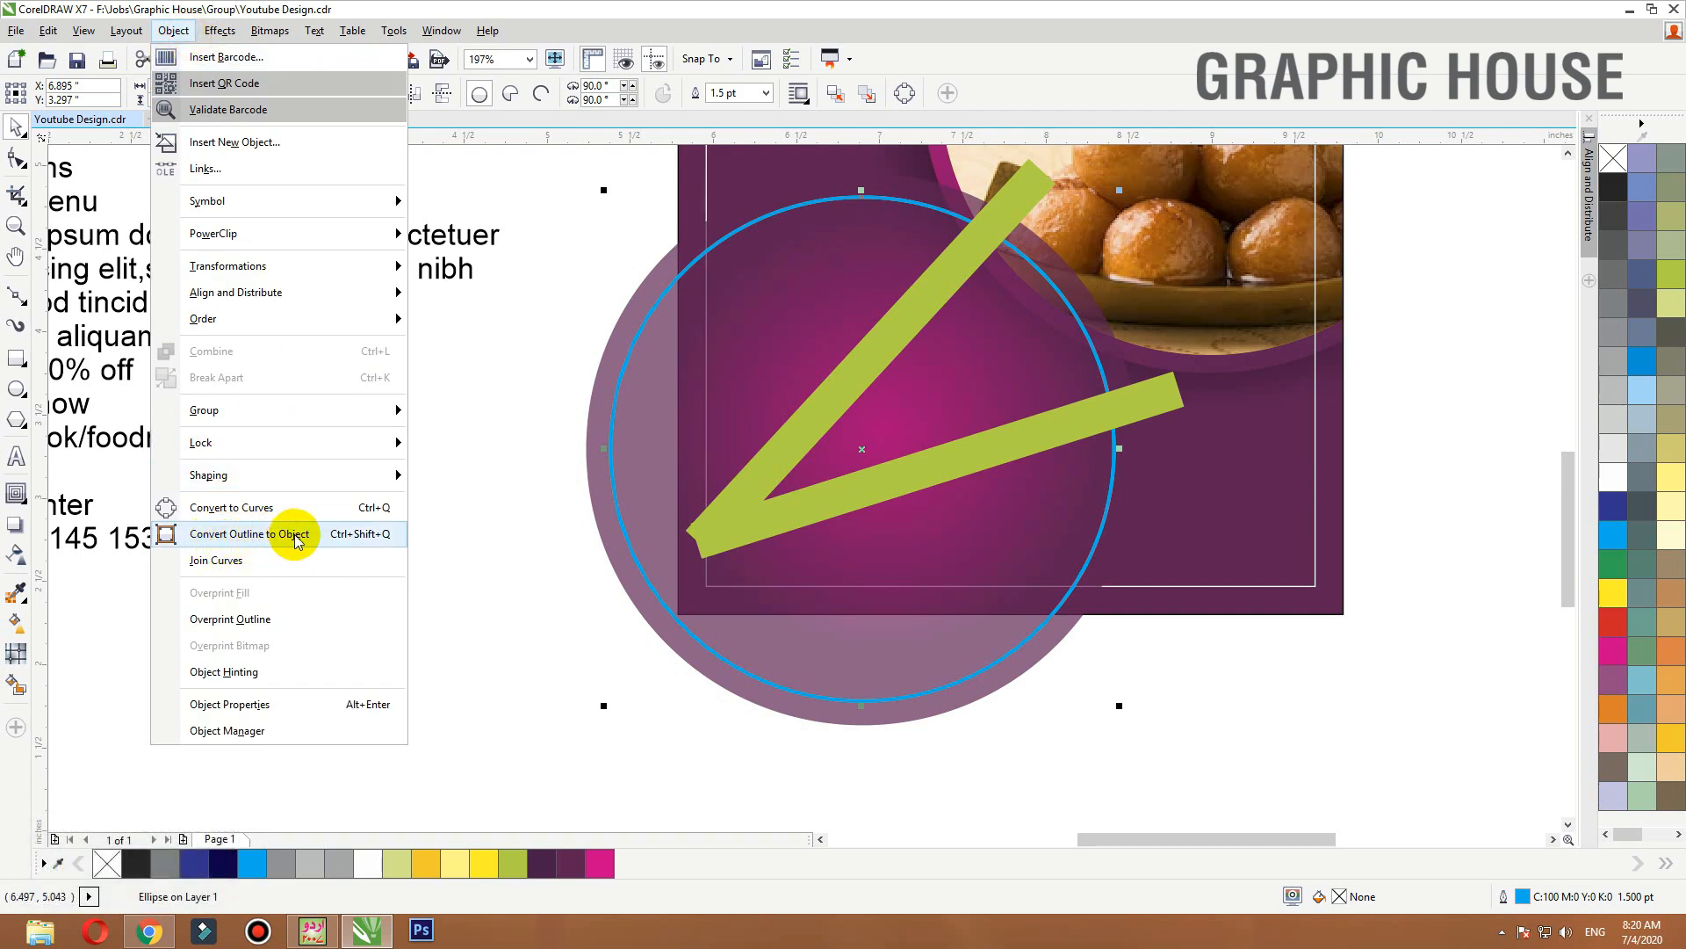
pyautogui.click(379, 537)
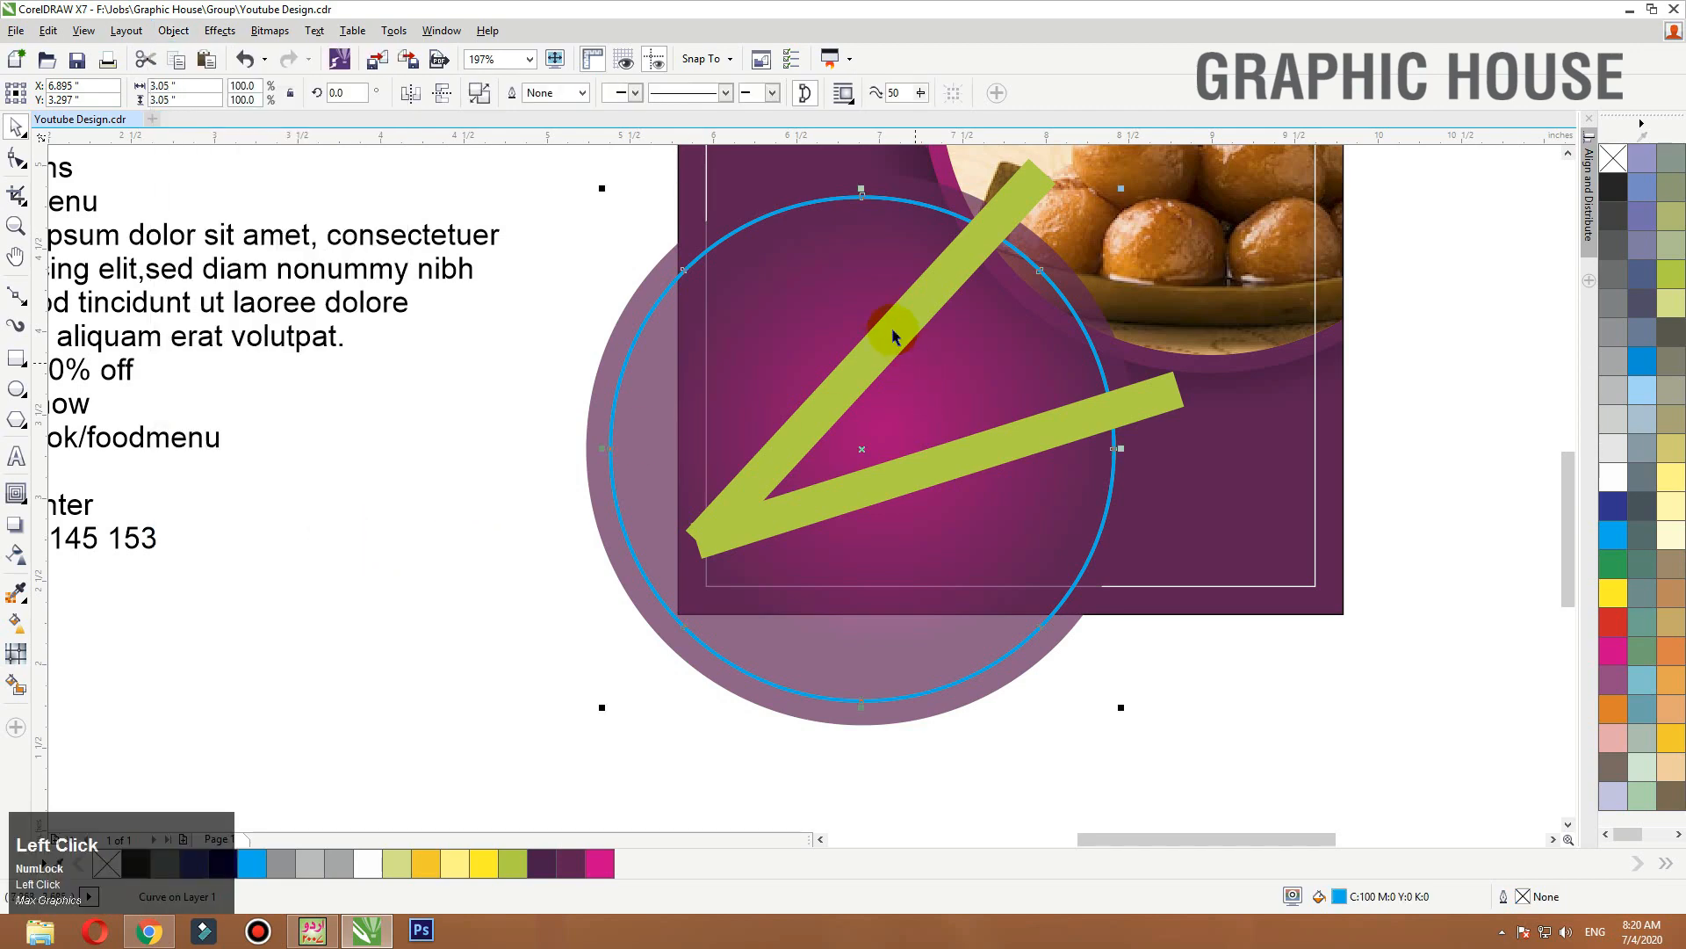
pyautogui.moveTo(868, 194)
pyautogui.mouseDown()
pyautogui.moveTo(784, 175)
pyautogui.moveTo(868, 194)
pyautogui.mouseUp()
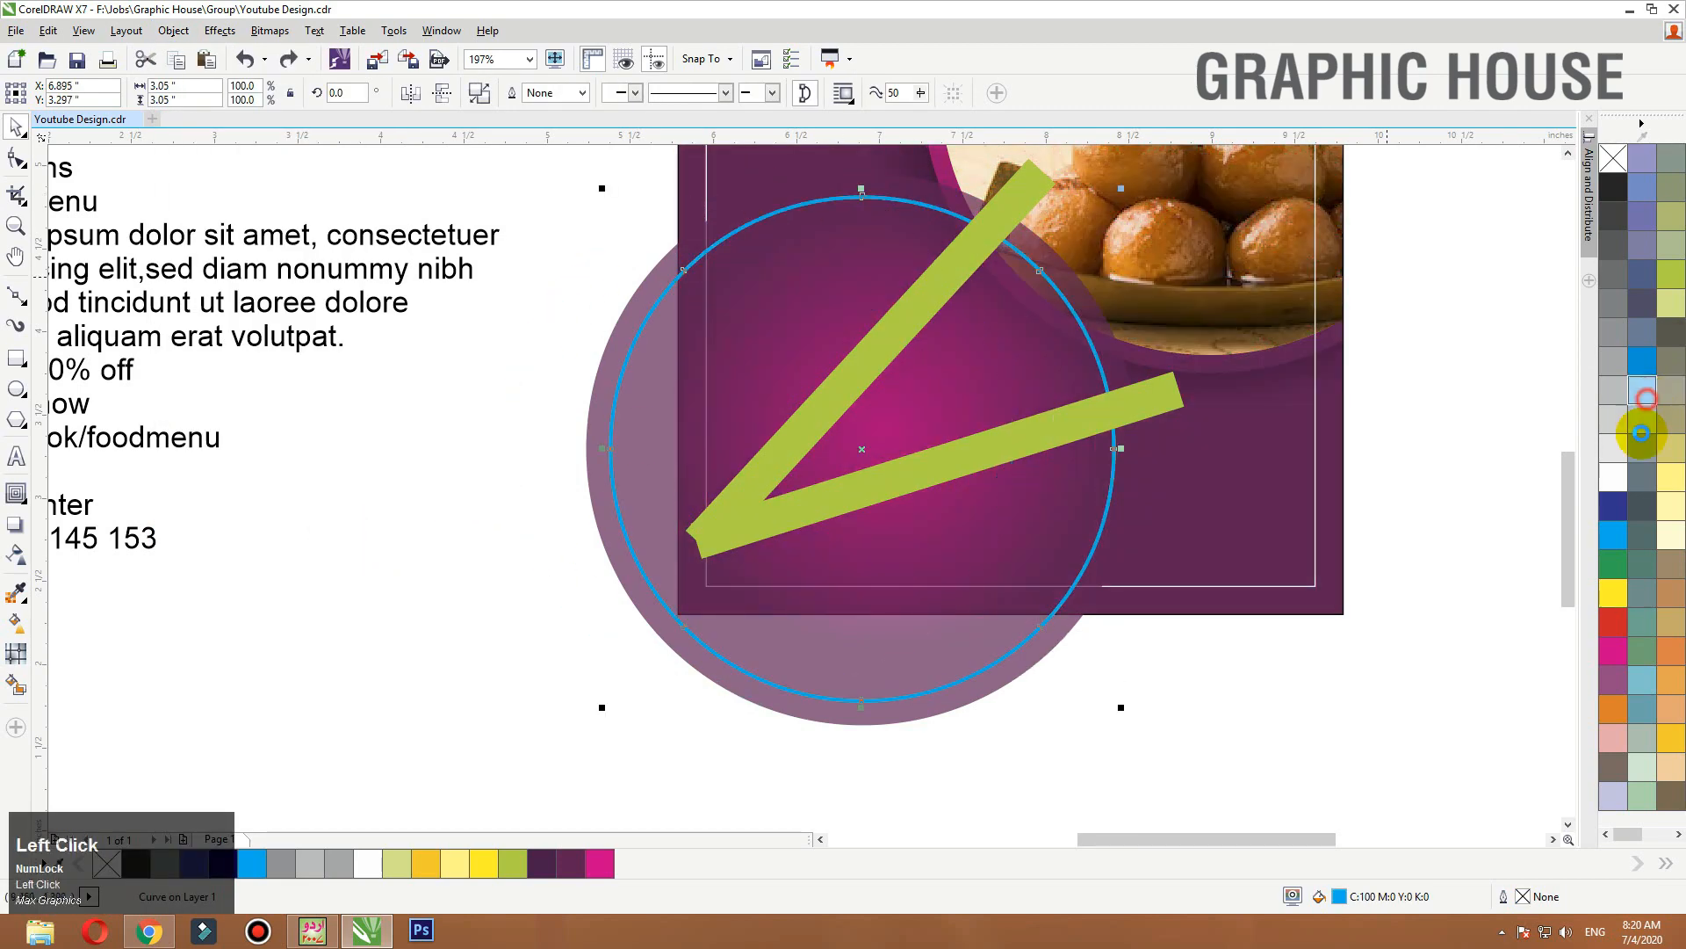
# Fill the converted ring with lime green.
pyautogui.click(1636, 552)
pyautogui.click(1636, 552)
pyautogui.click(1642, 452)
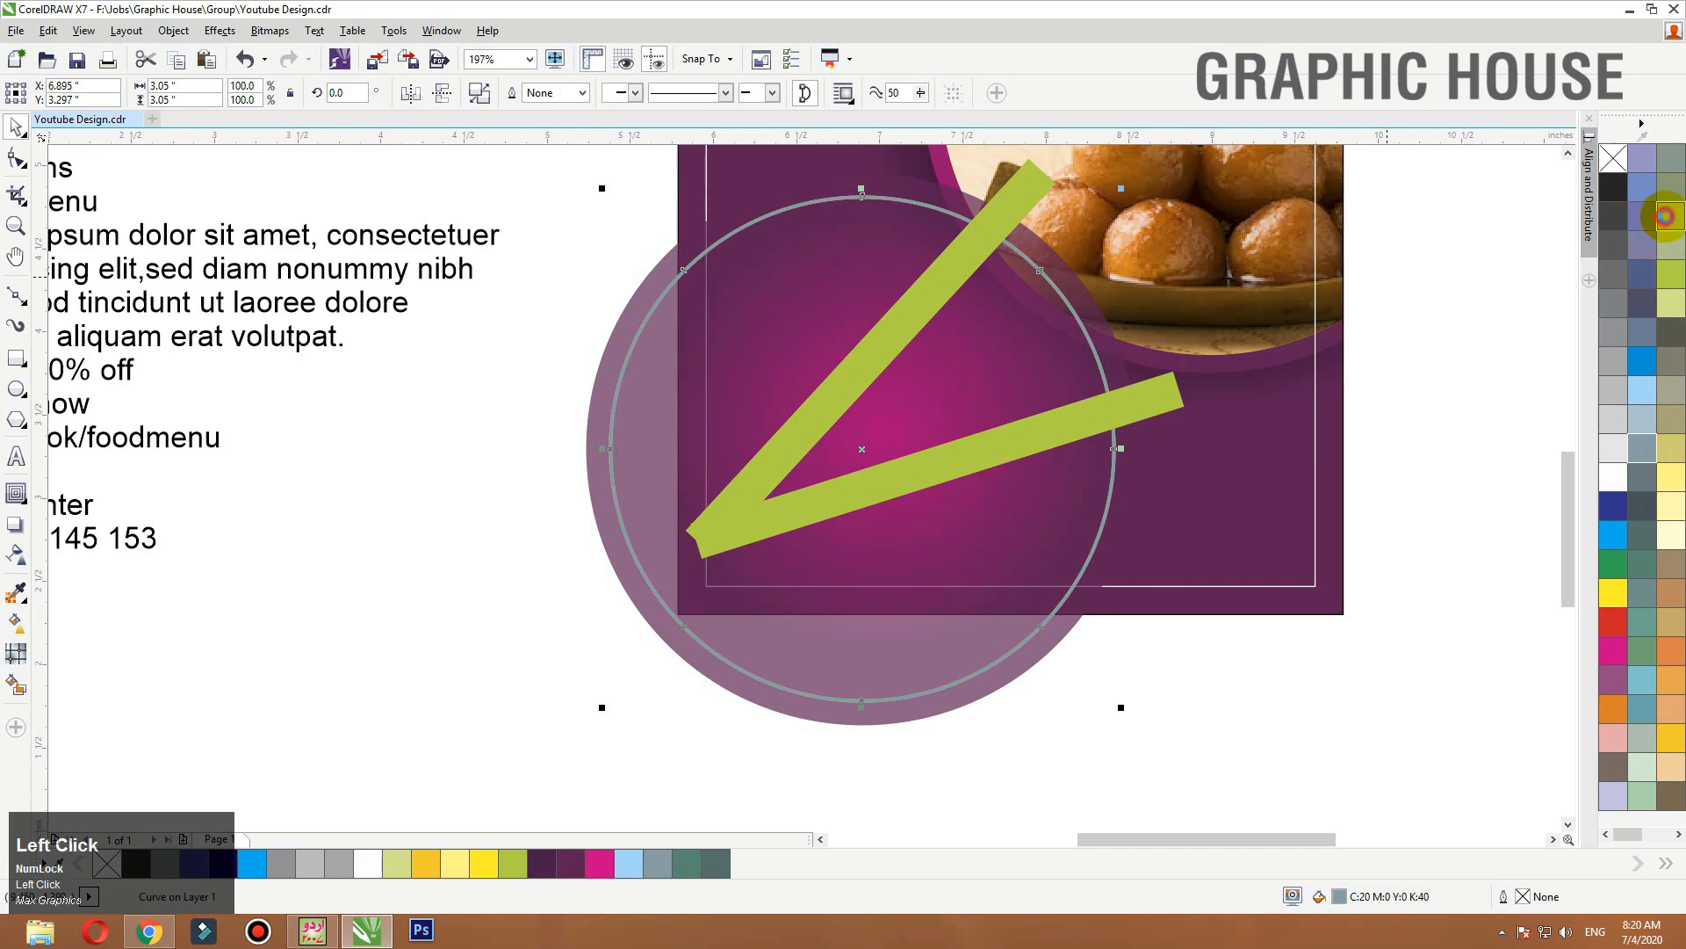
pyautogui.click(1672, 275)
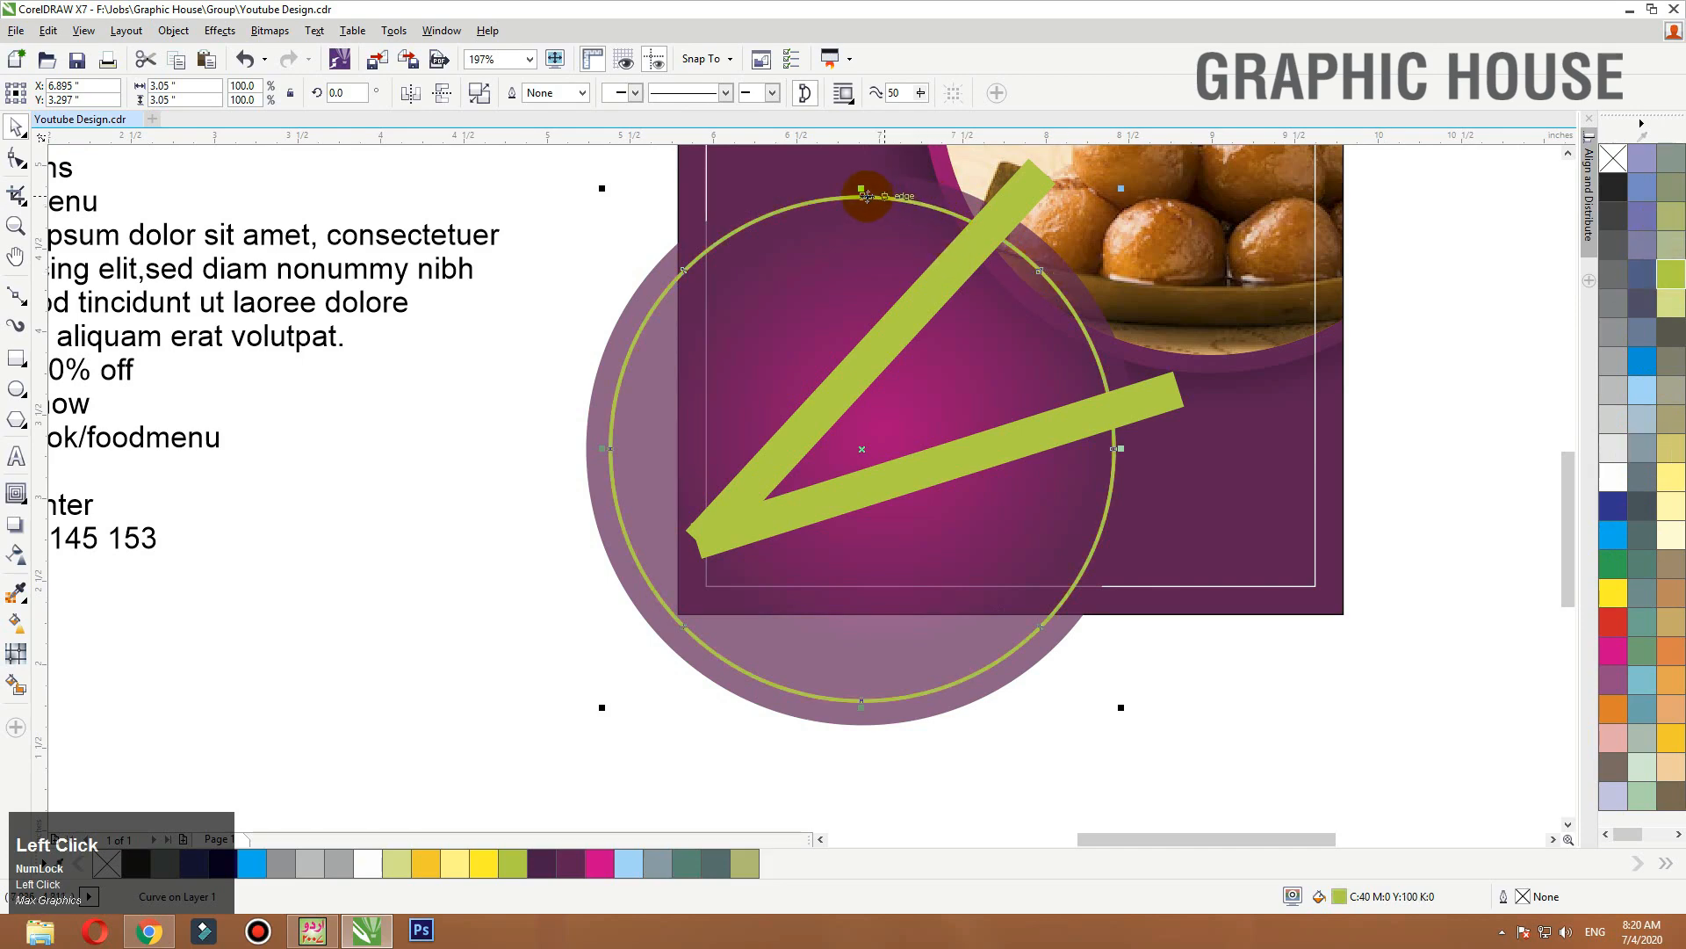
pyautogui.hotkey('ctrl', 'z')
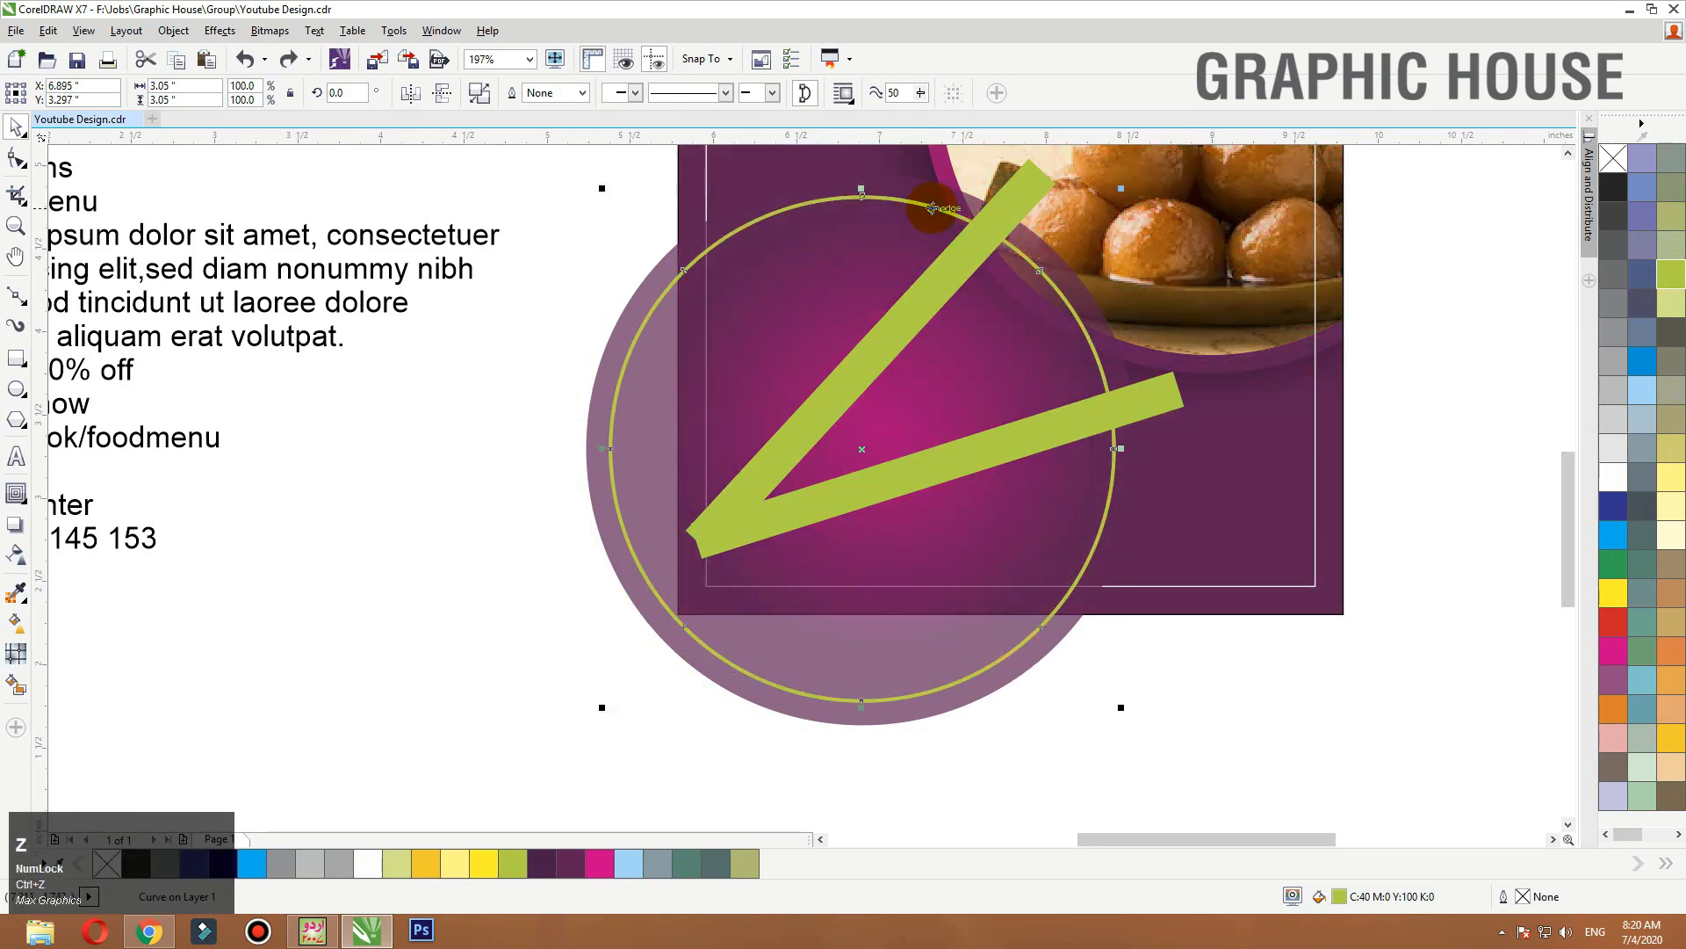
# Trim the lime green ring with the grouped bars and delete the bars.
pyautogui.click(1020, 202)
pyautogui.keyDown('shift'); pyautogui.click(949, 206); pyautogui.keyUp('shift')
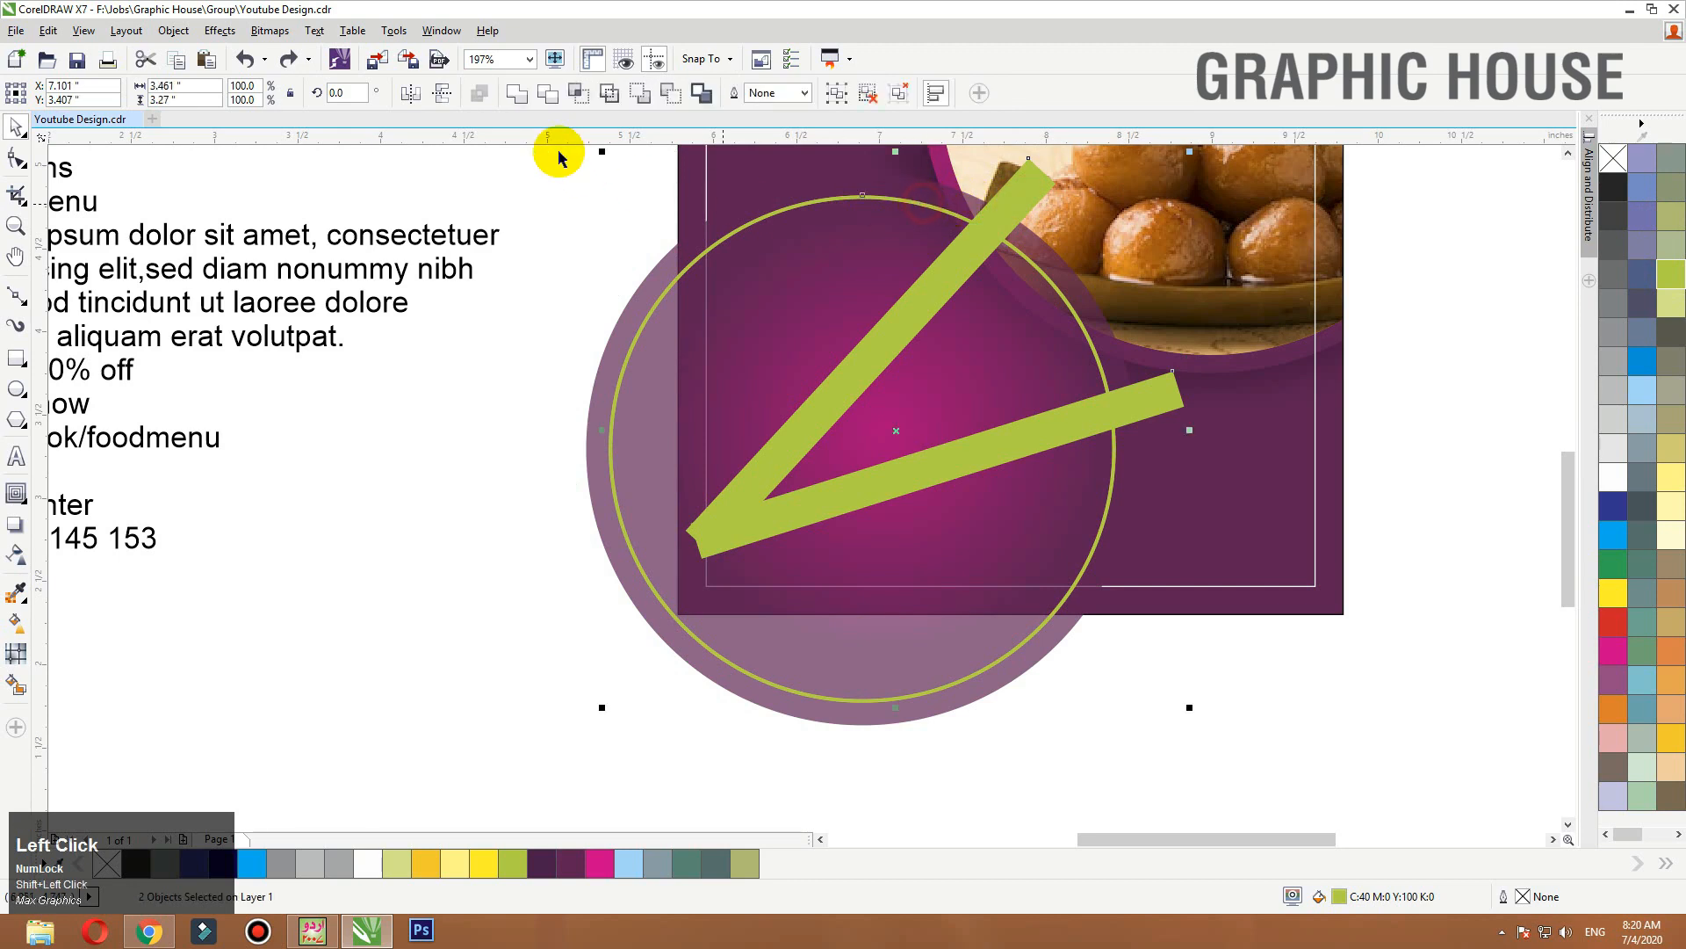
pyautogui.click(947, 217)
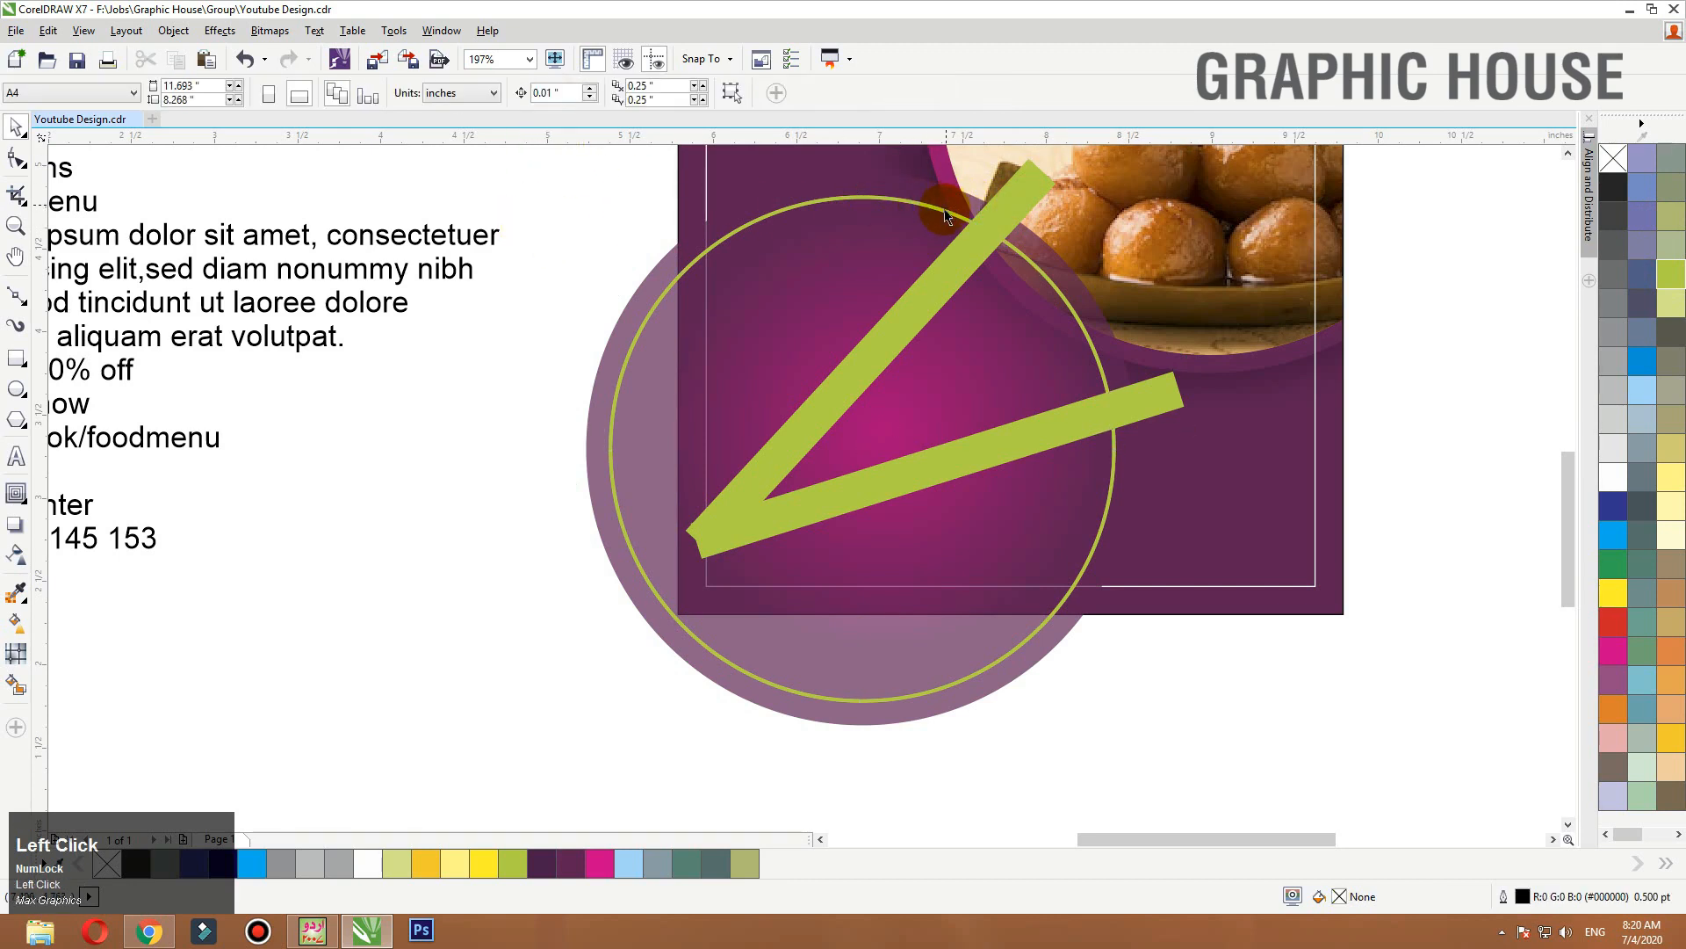
pyautogui.click(997, 227)
pyautogui.press('Delete')
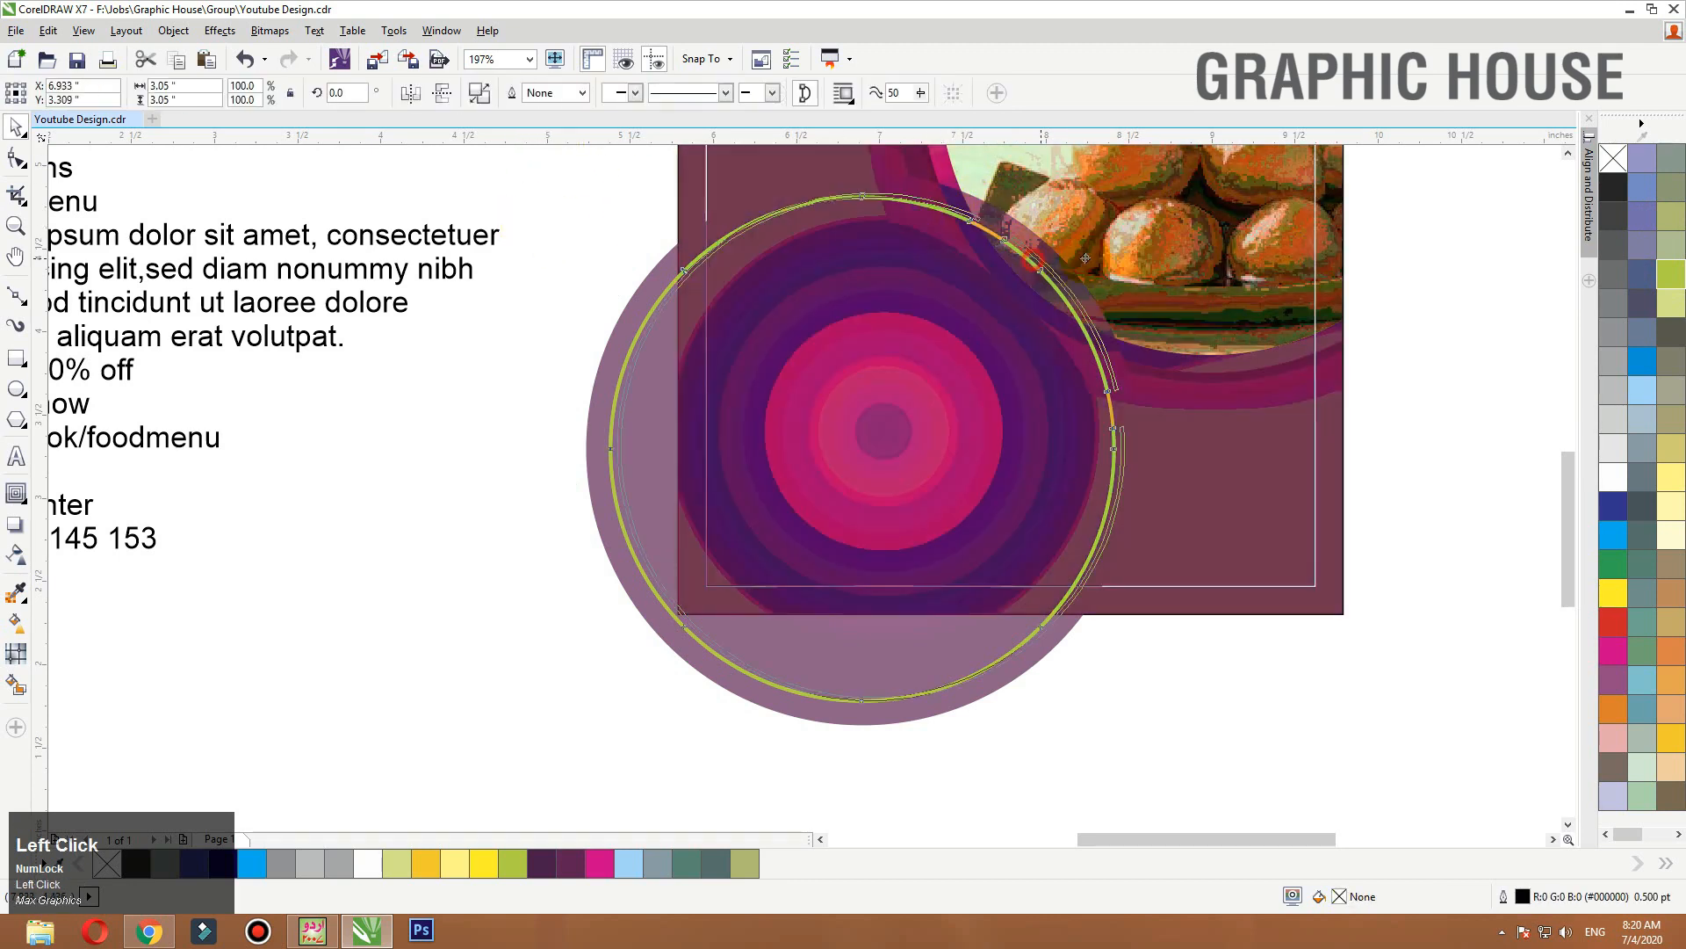
pyautogui.moveTo(1036, 264); pyautogui.dragTo(1100, 259)
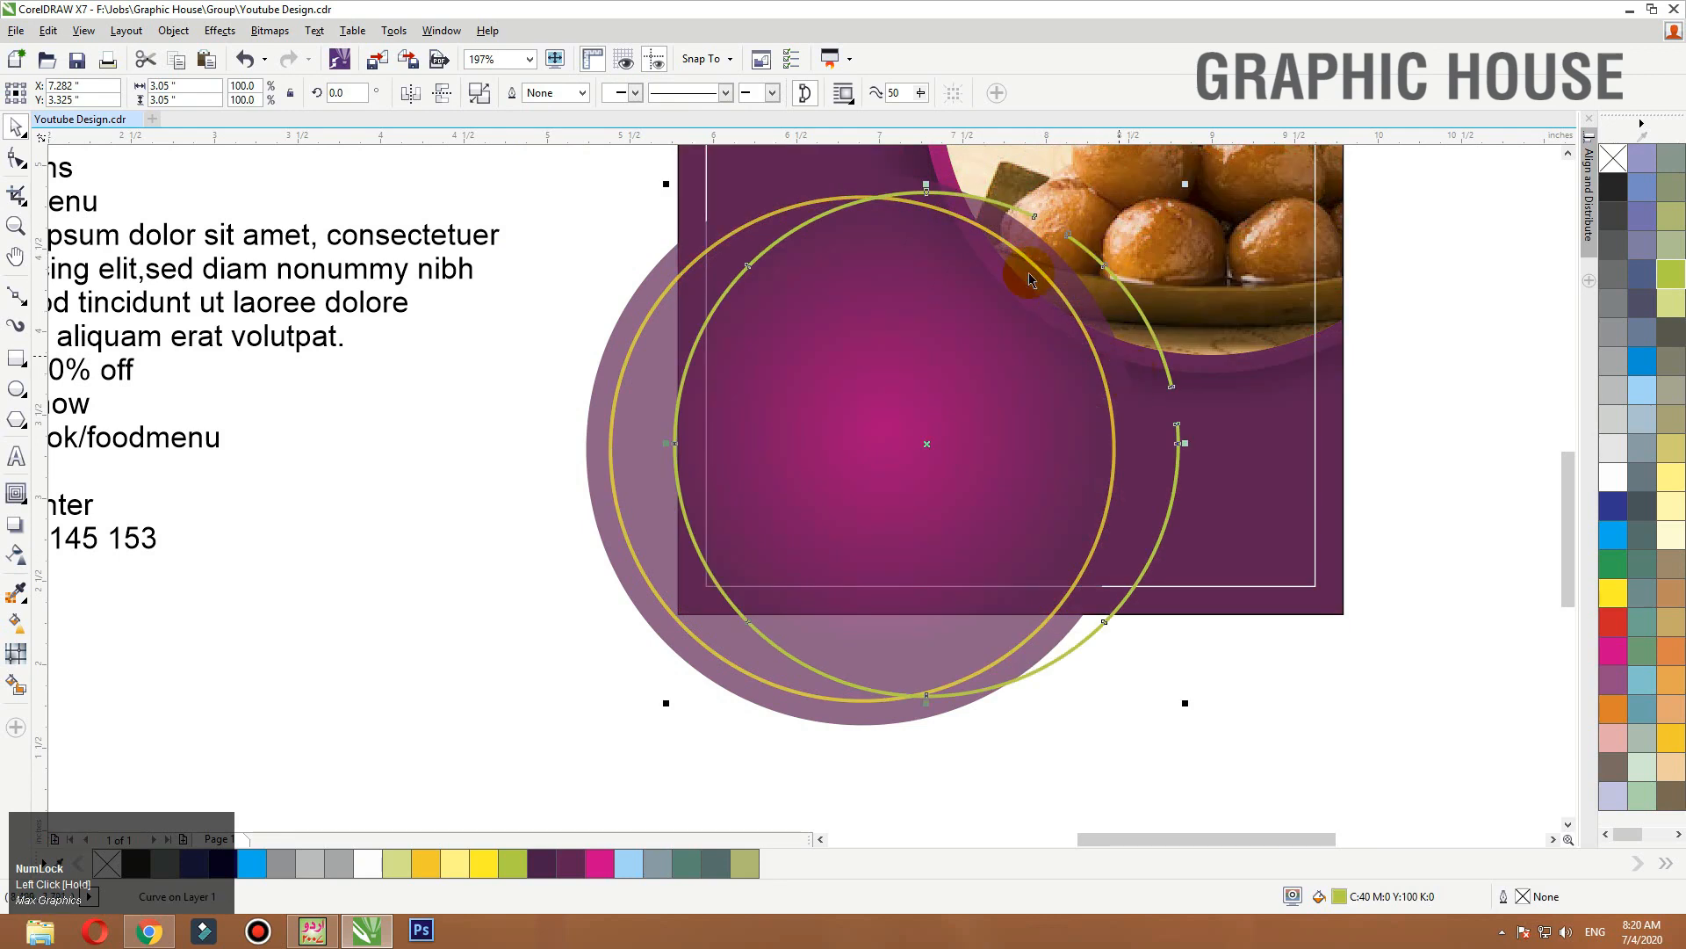
pyautogui.hotkey('ctrl', 'z')
# Break the trimmed green ring apart and keep only the short arc between the two cuts.
pyautogui.click(486, 99)
pyautogui.click(520, 211)
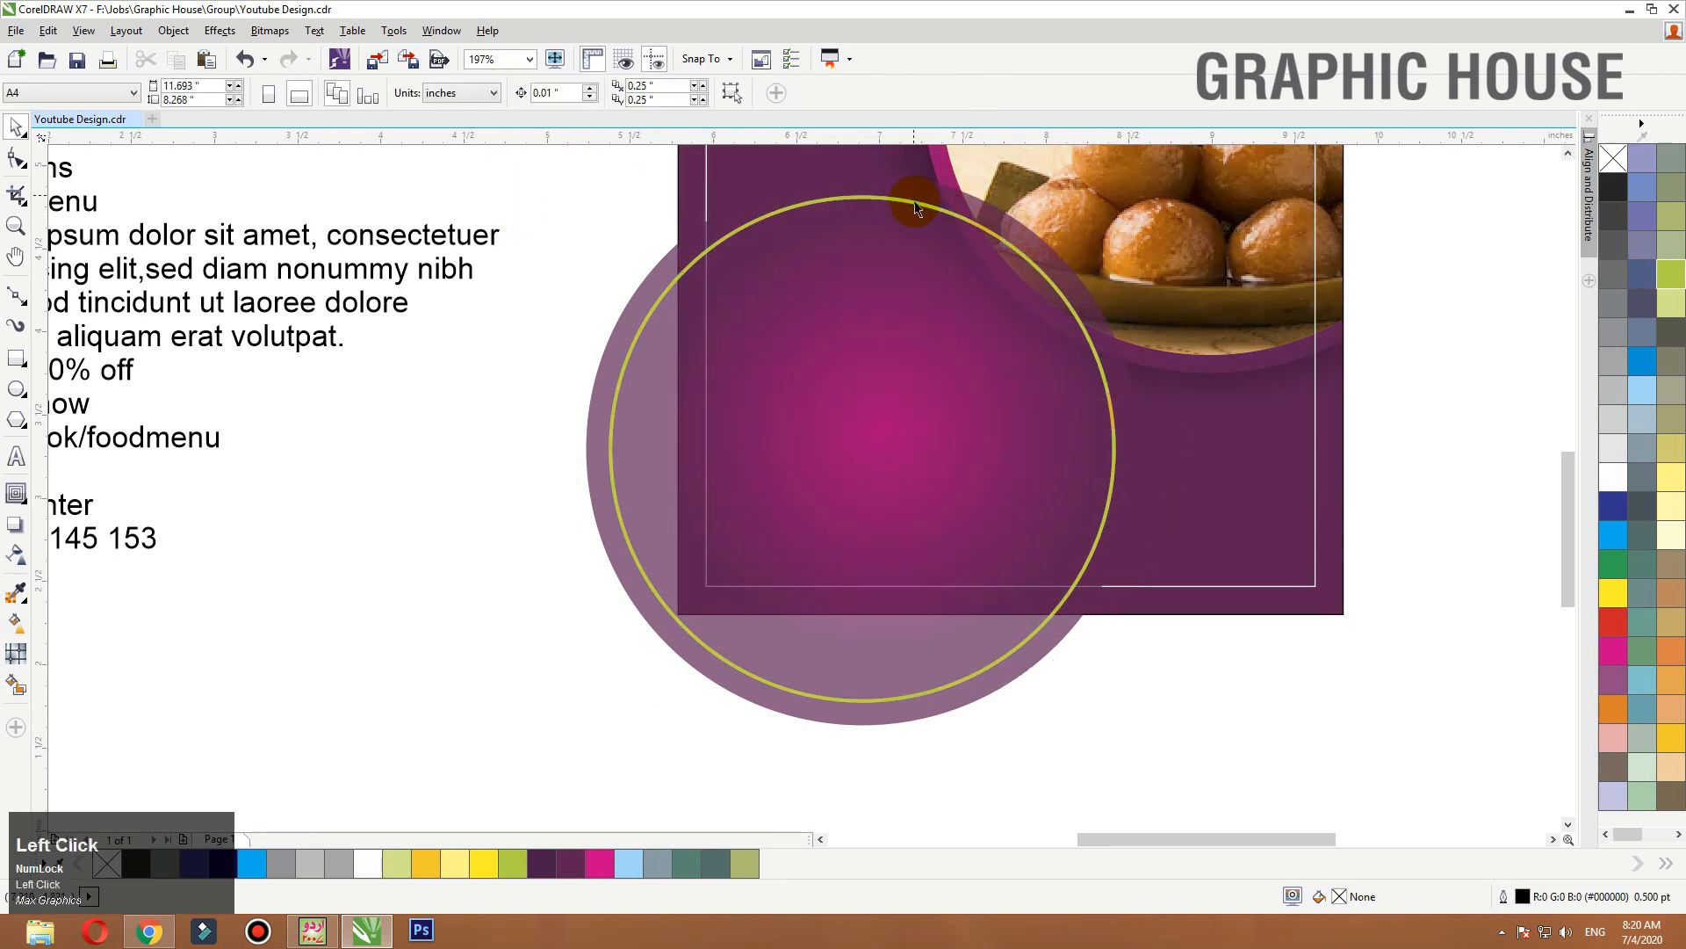
pyautogui.moveTo(914, 207); pyautogui.dragTo(769, 201)
pyautogui.hotkey('ctrl', 'z')
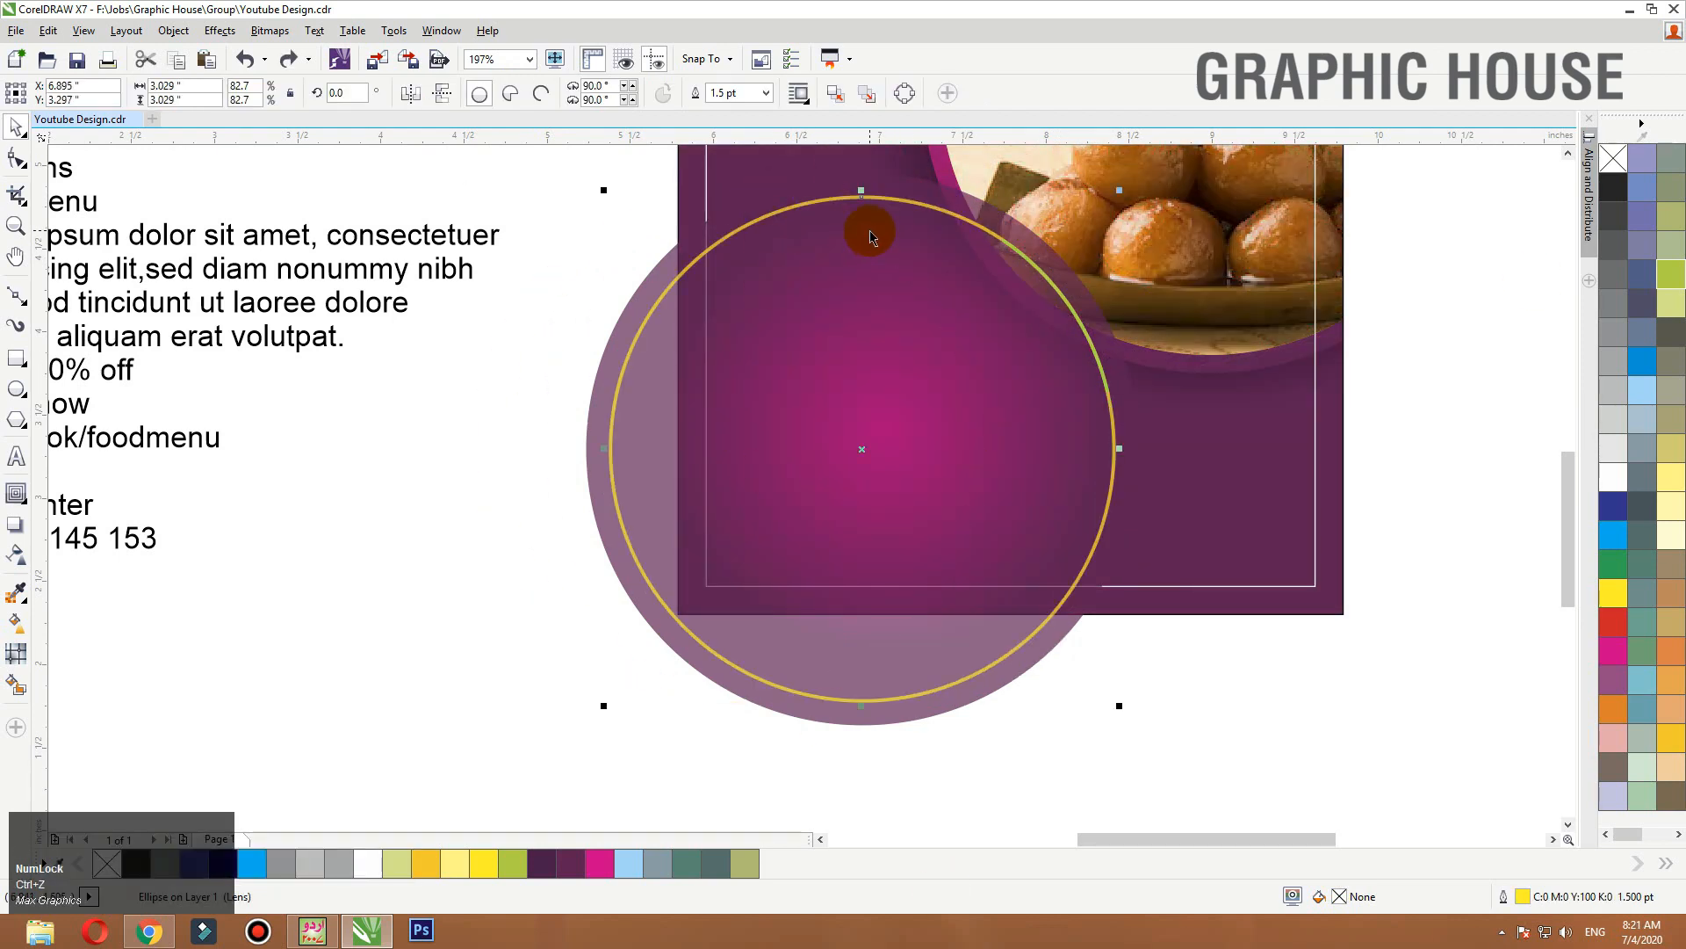
# Give the yellow inner circle a dotted outline style and convert that outline to an object.
pyautogui.press('F12')
pyautogui.click(749, 403)
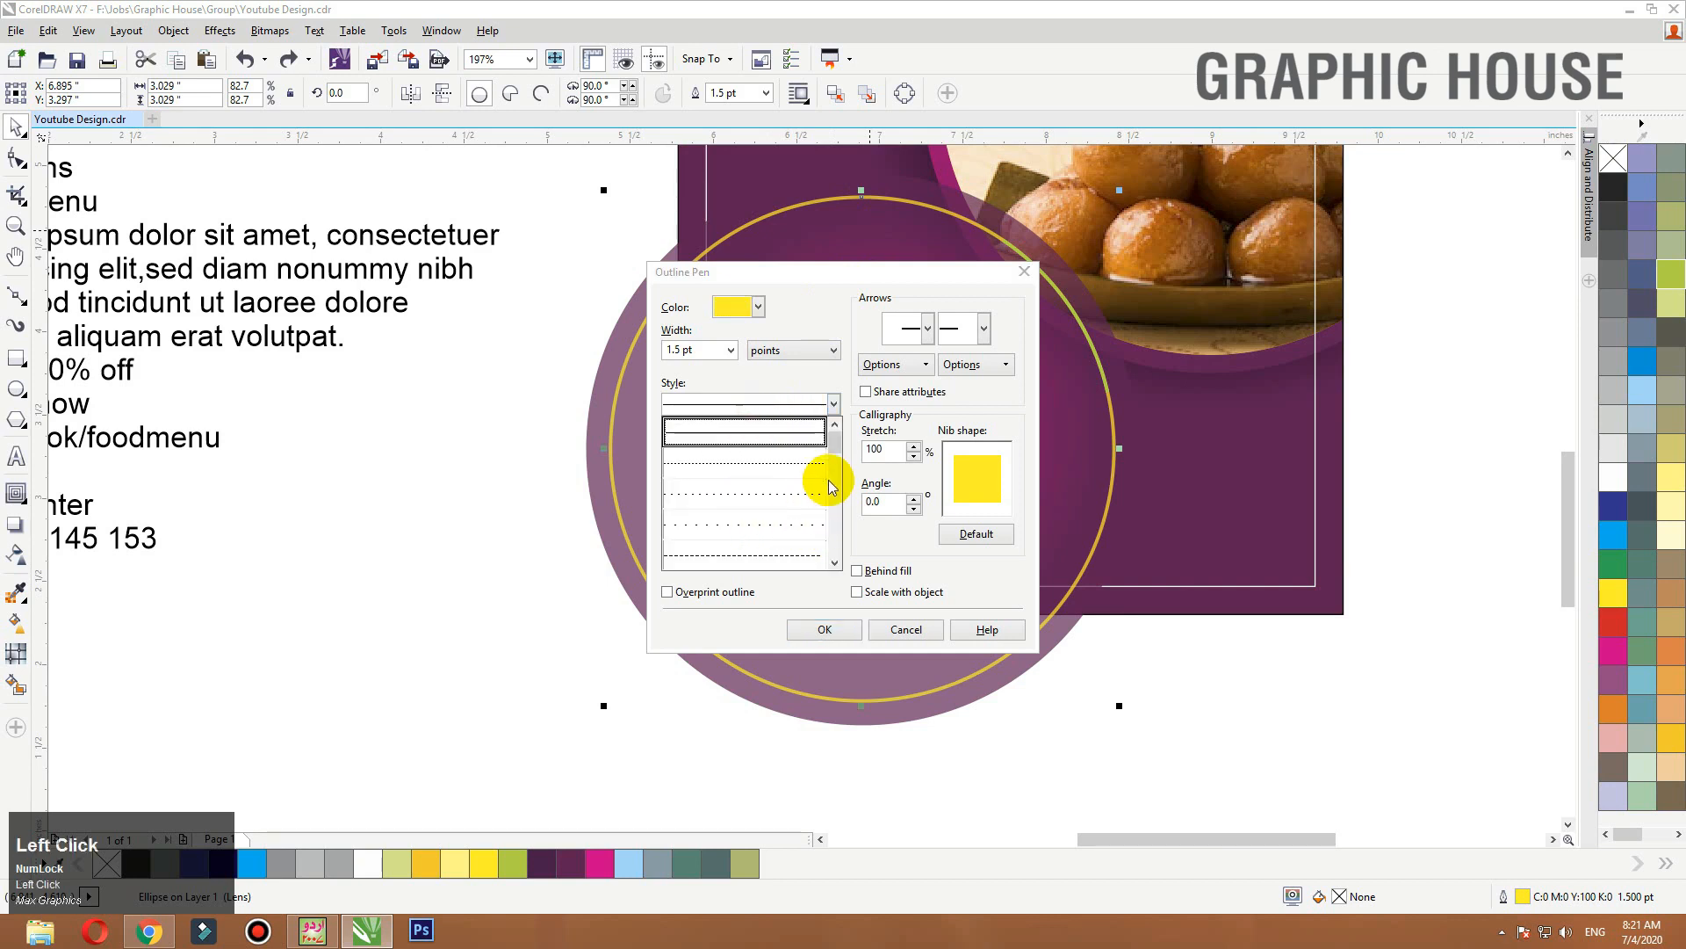
pyautogui.moveTo(837, 448)
pyautogui.mouseDown()
pyautogui.moveTo(841, 545)
pyautogui.moveTo(834, 430)
pyautogui.mouseUp()
pyautogui.click(764, 463)
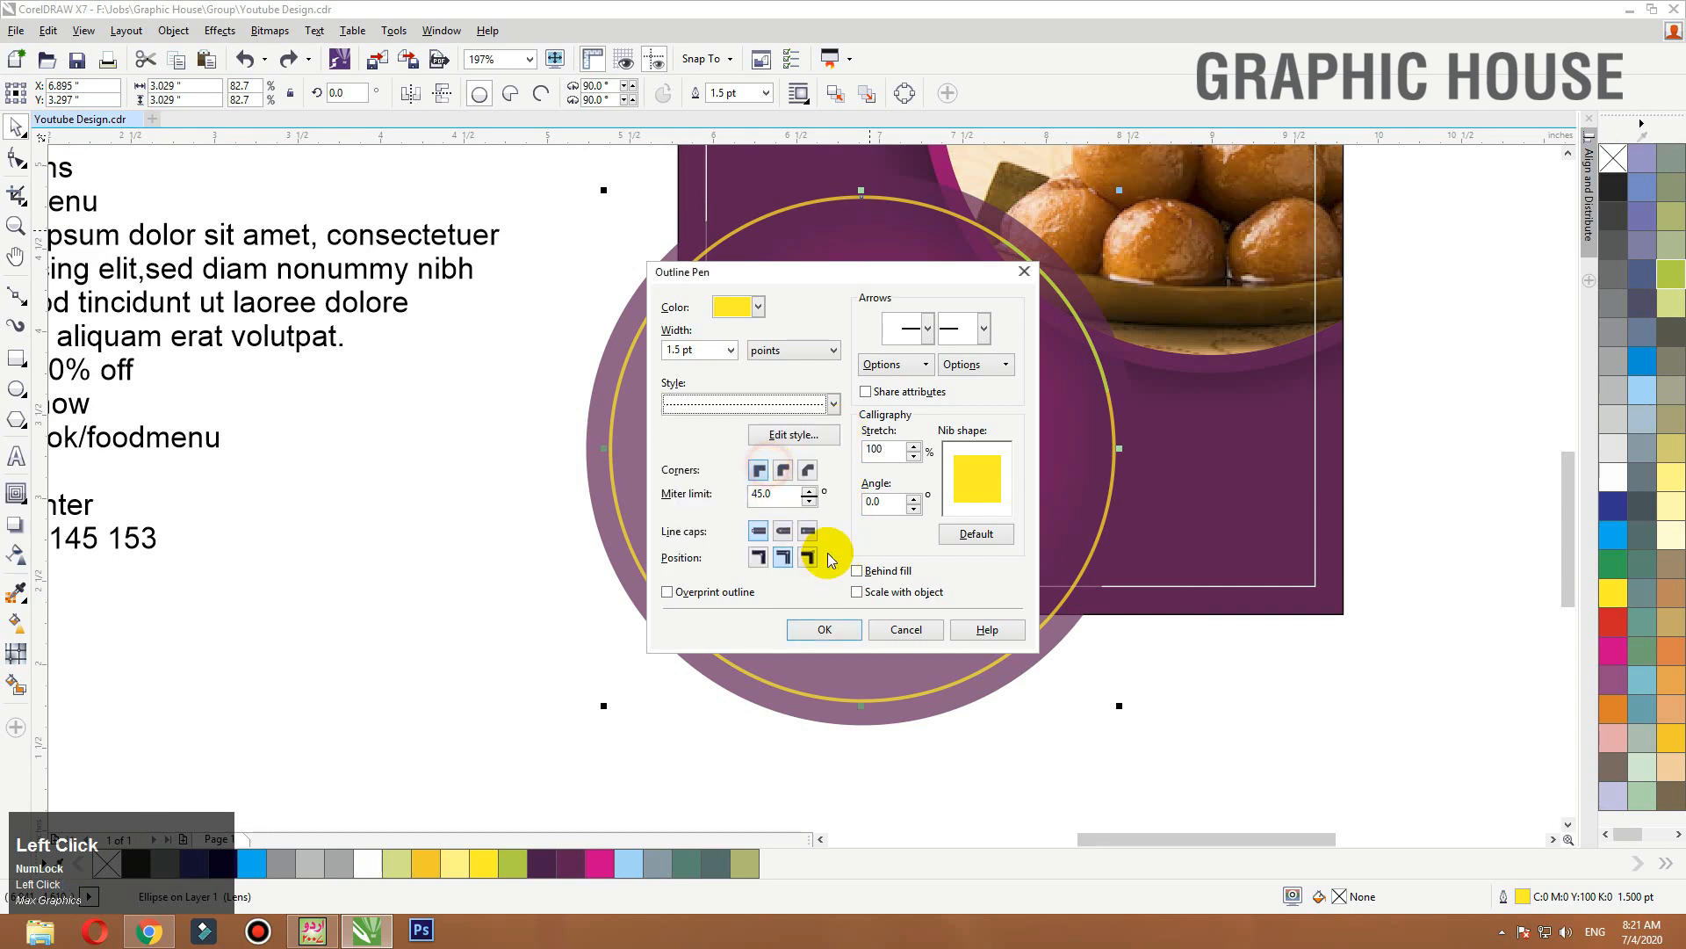
pyautogui.click(825, 629)
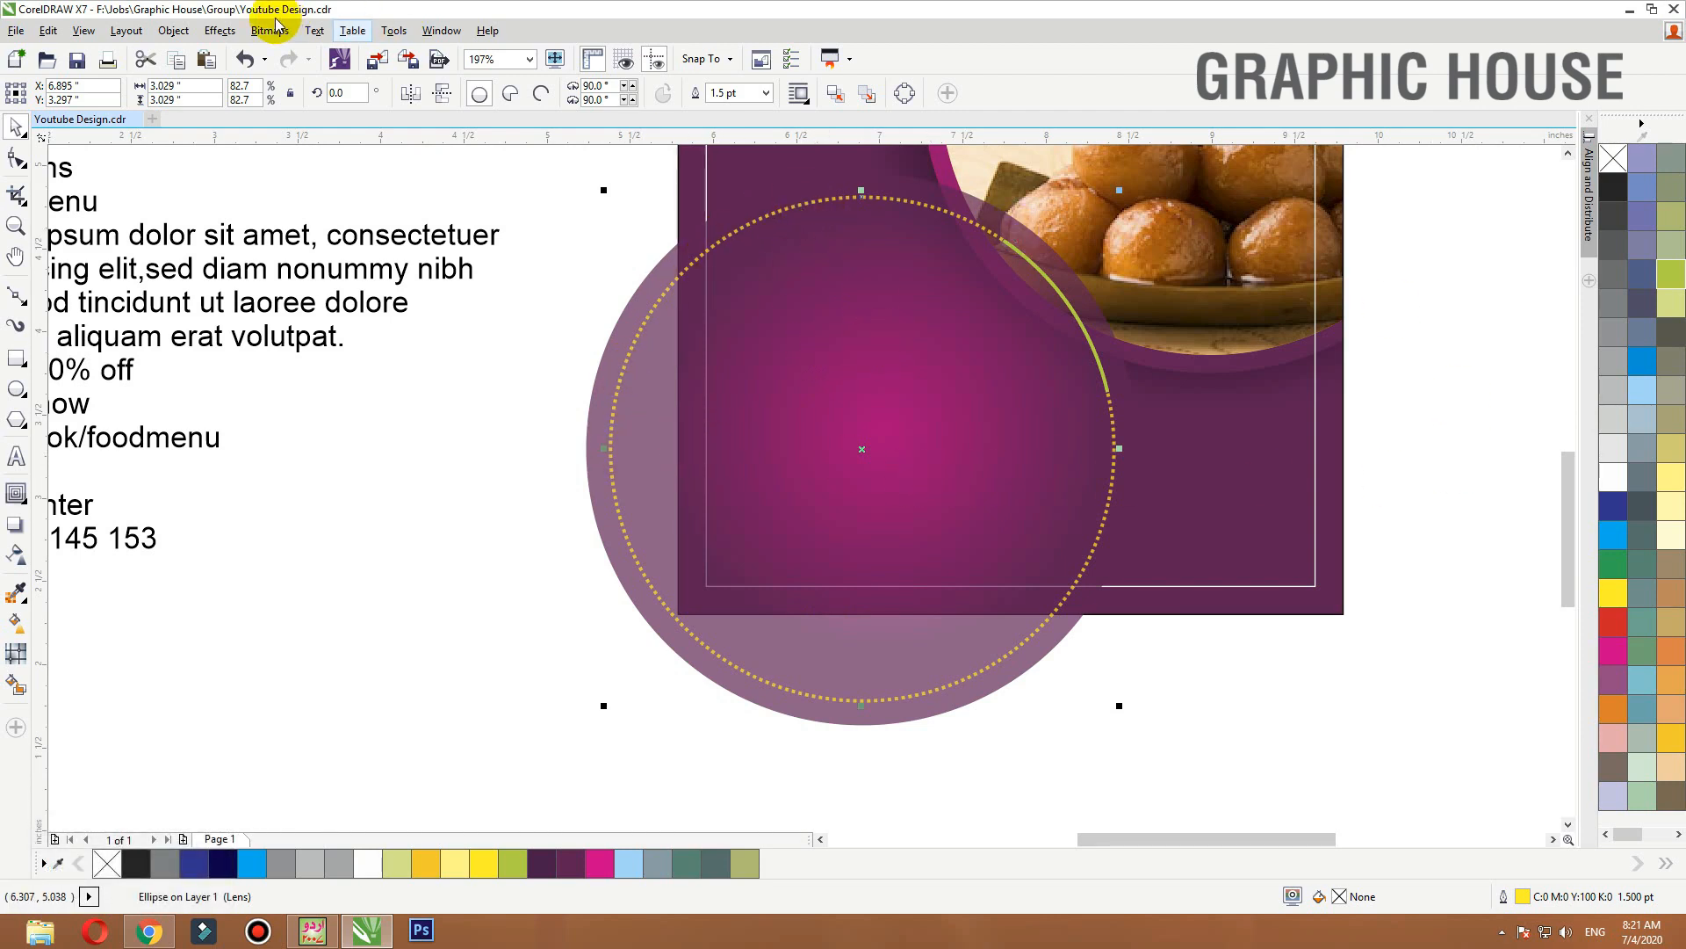
pyautogui.click(173, 29)
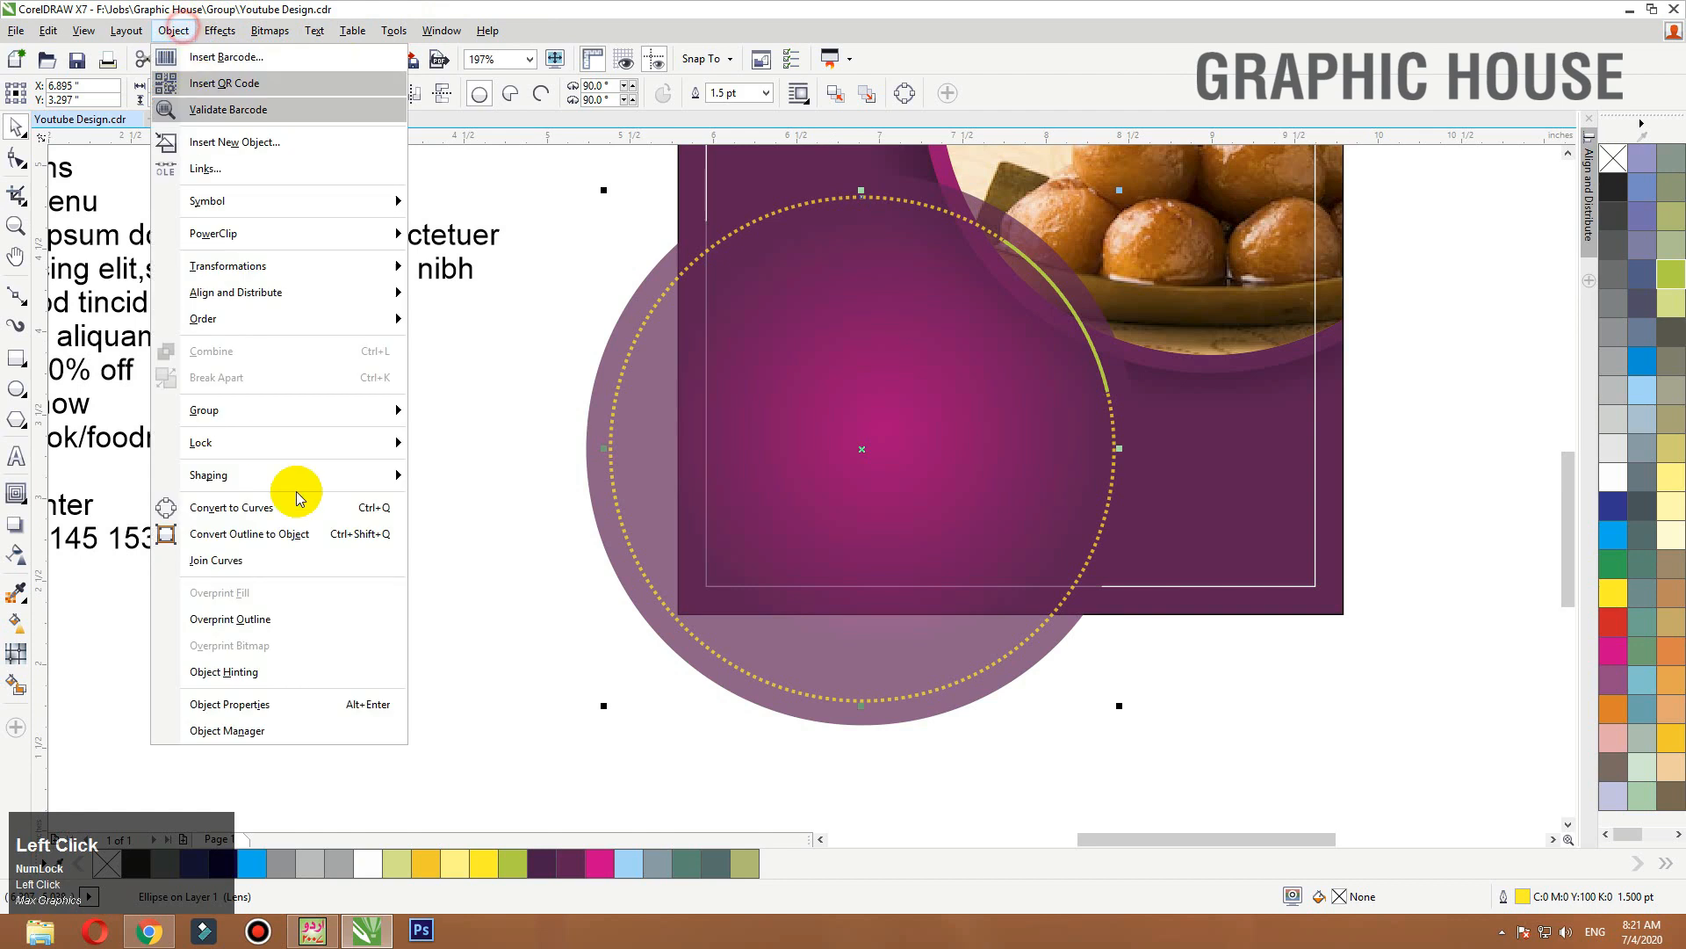
pyautogui.click(360, 537)
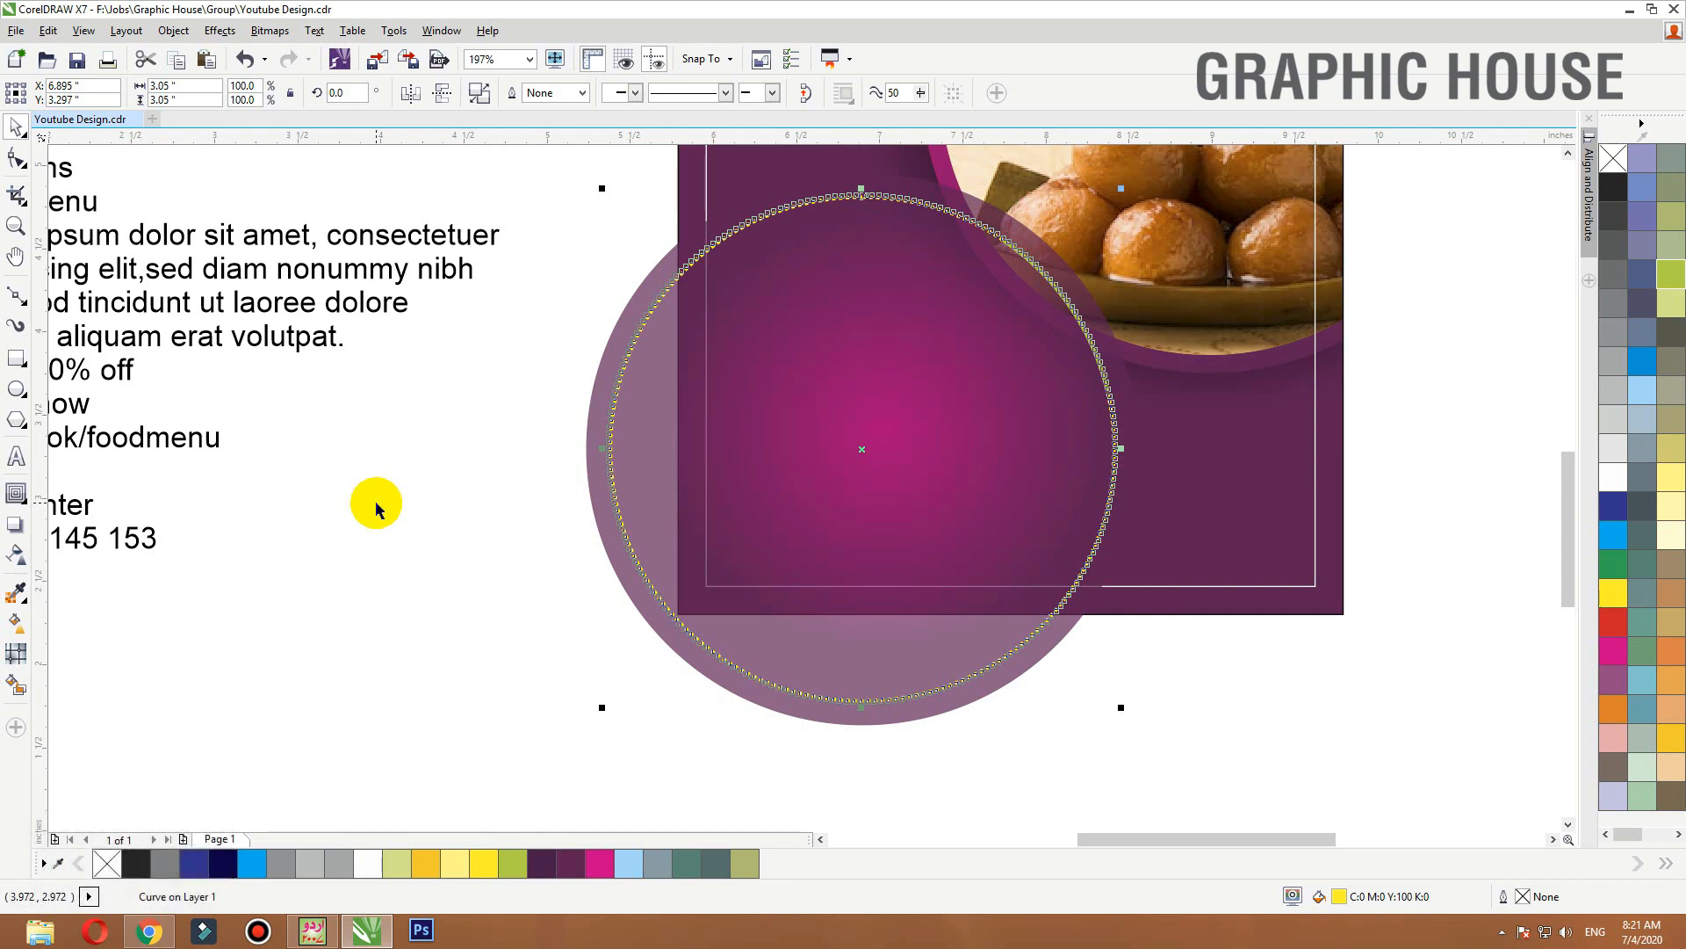
# Draw a narrow vertical bar about 0.27 by 3.06 inches over the circle, filled blue with no outline.
pyautogui.click(16, 357)
pyautogui.moveTo(929, 181); pyautogui.dragTo(974, 690)
pyautogui.press('space')
pyautogui.click(1641, 360)
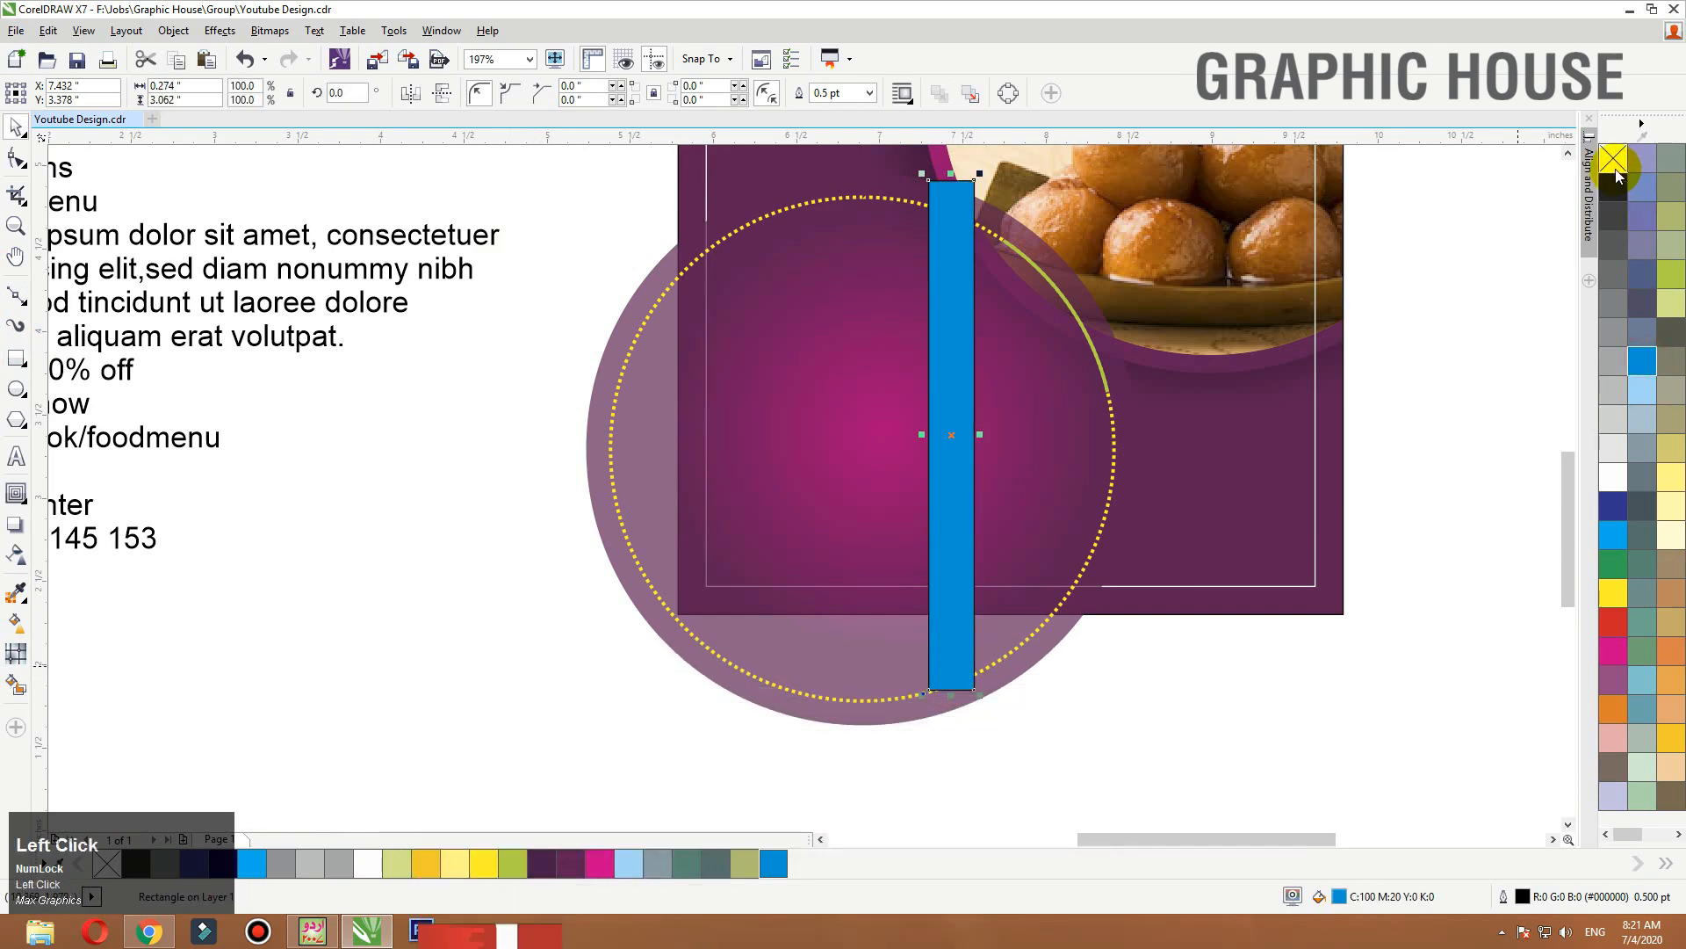
pyautogui.rightClick(1614, 158)
# Rotate the blue bar across the green arc's upper end and place a rotated copy across its lower end.
pyautogui.click(971, 192)
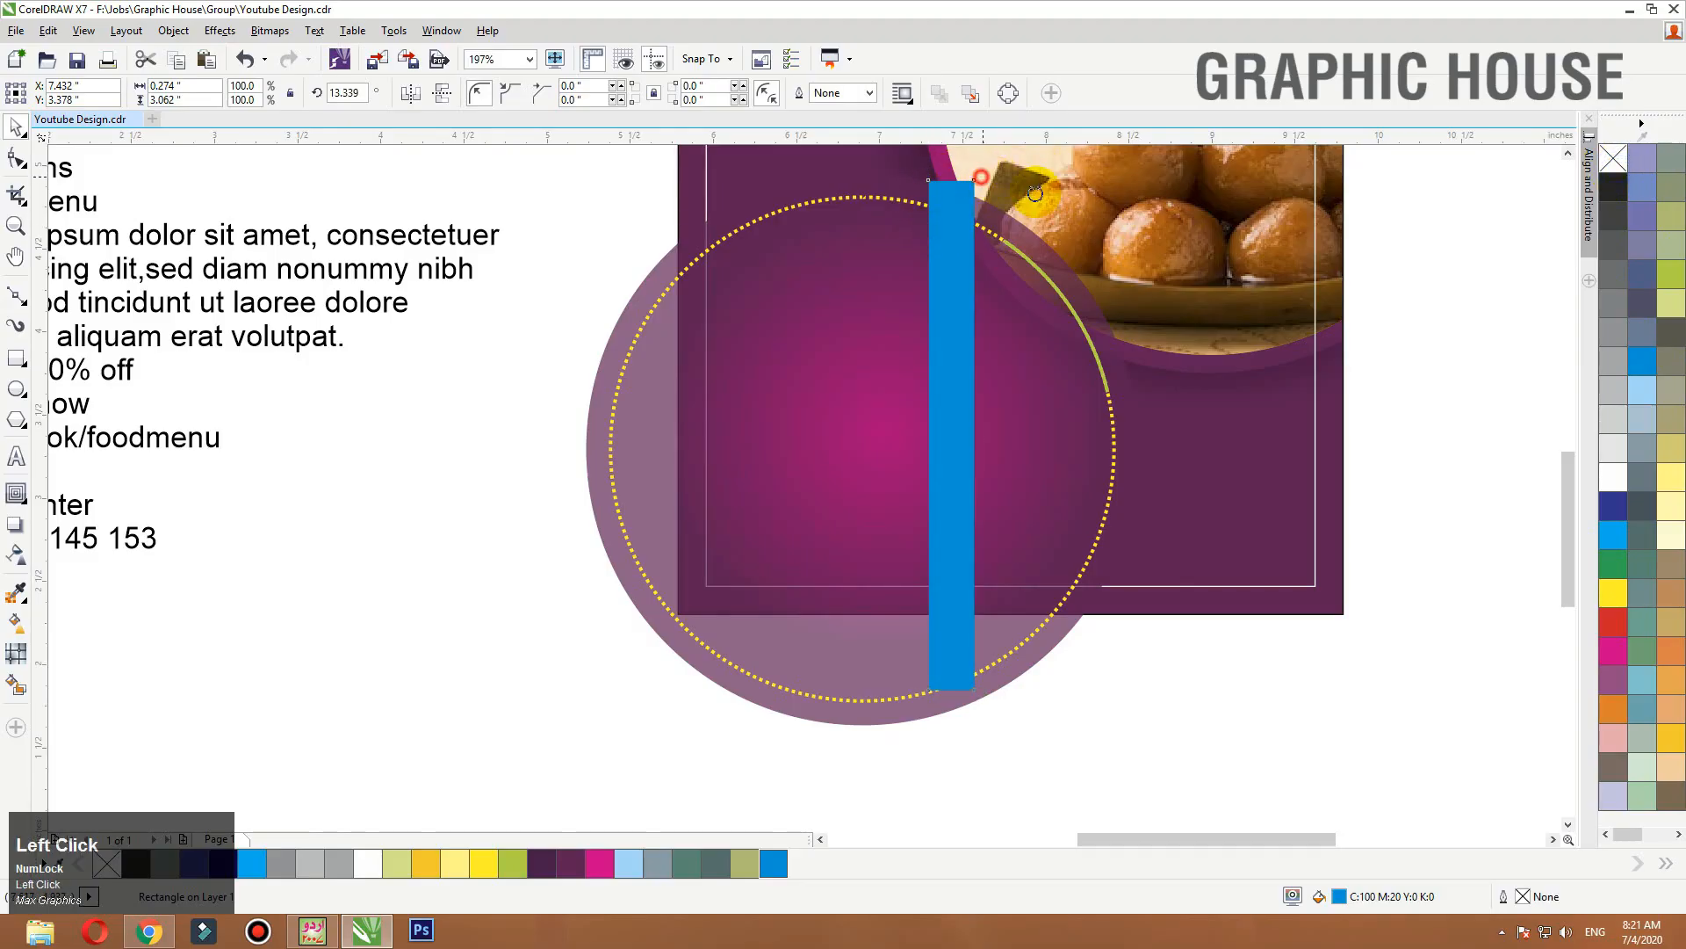
pyautogui.moveTo(1035, 194); pyautogui.dragTo(1123, 284)
pyautogui.moveTo(1011, 348)
pyautogui.mouseDown()
pyautogui.moveTo(911, 272)
pyautogui.moveTo(997, 365)
pyautogui.moveTo(996, 352)
pyautogui.mouseUp()
pyautogui.rightClick(997, 352)
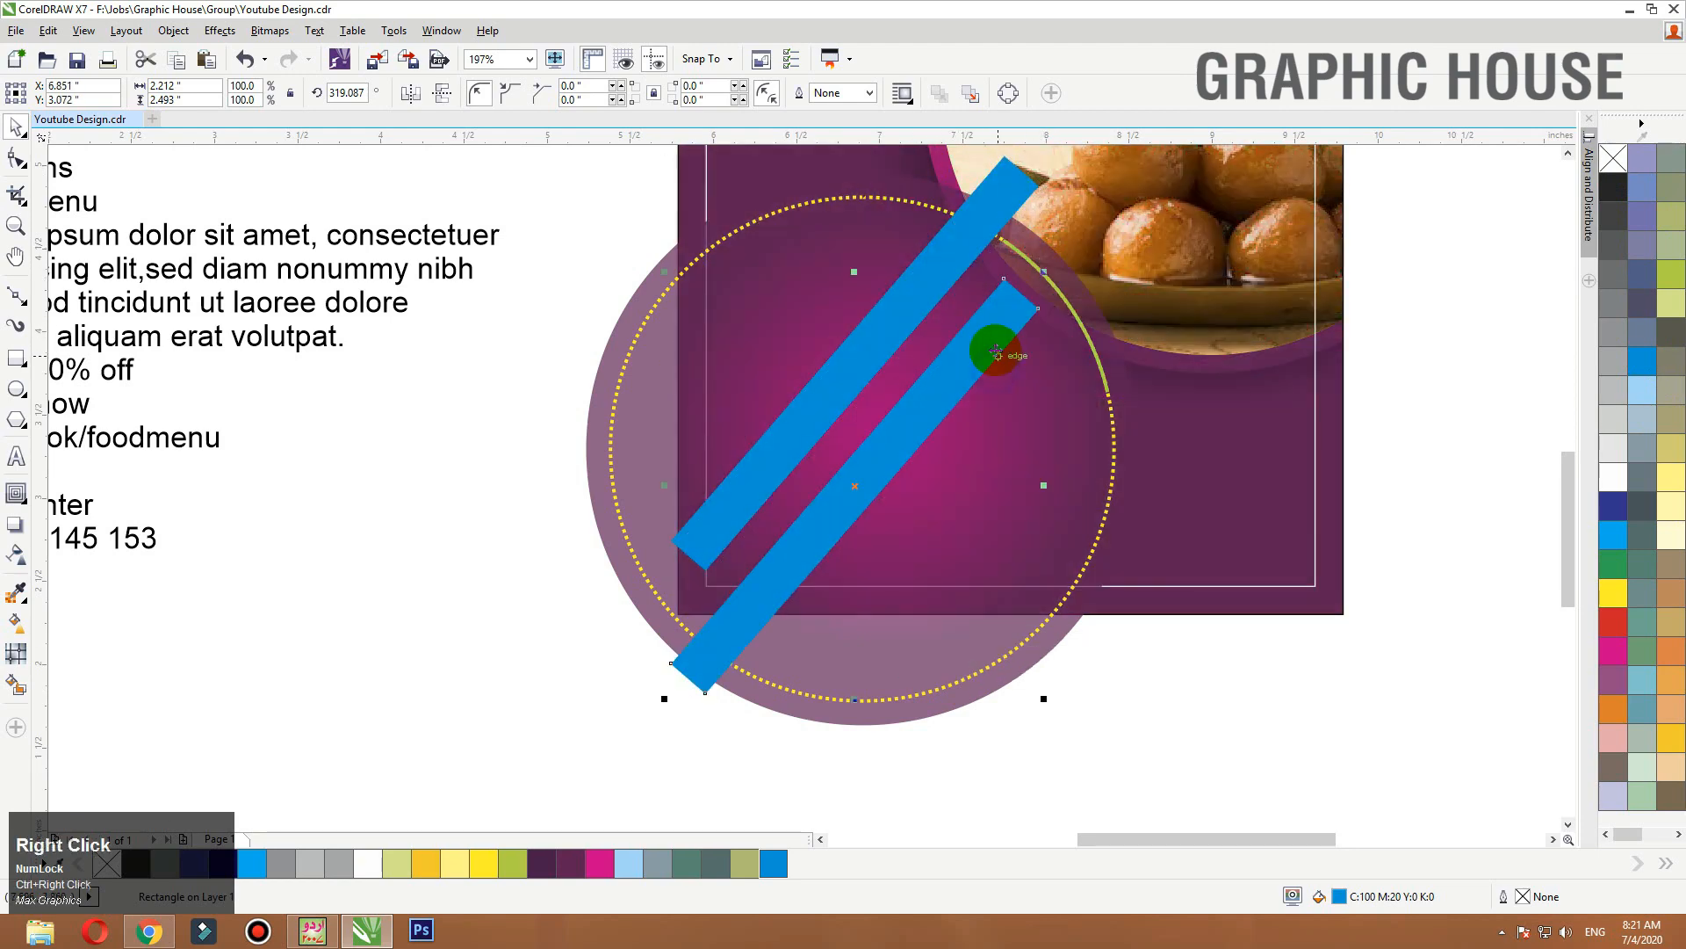
pyautogui.click(997, 352)
pyautogui.moveTo(1054, 283); pyautogui.dragTo(1117, 423)
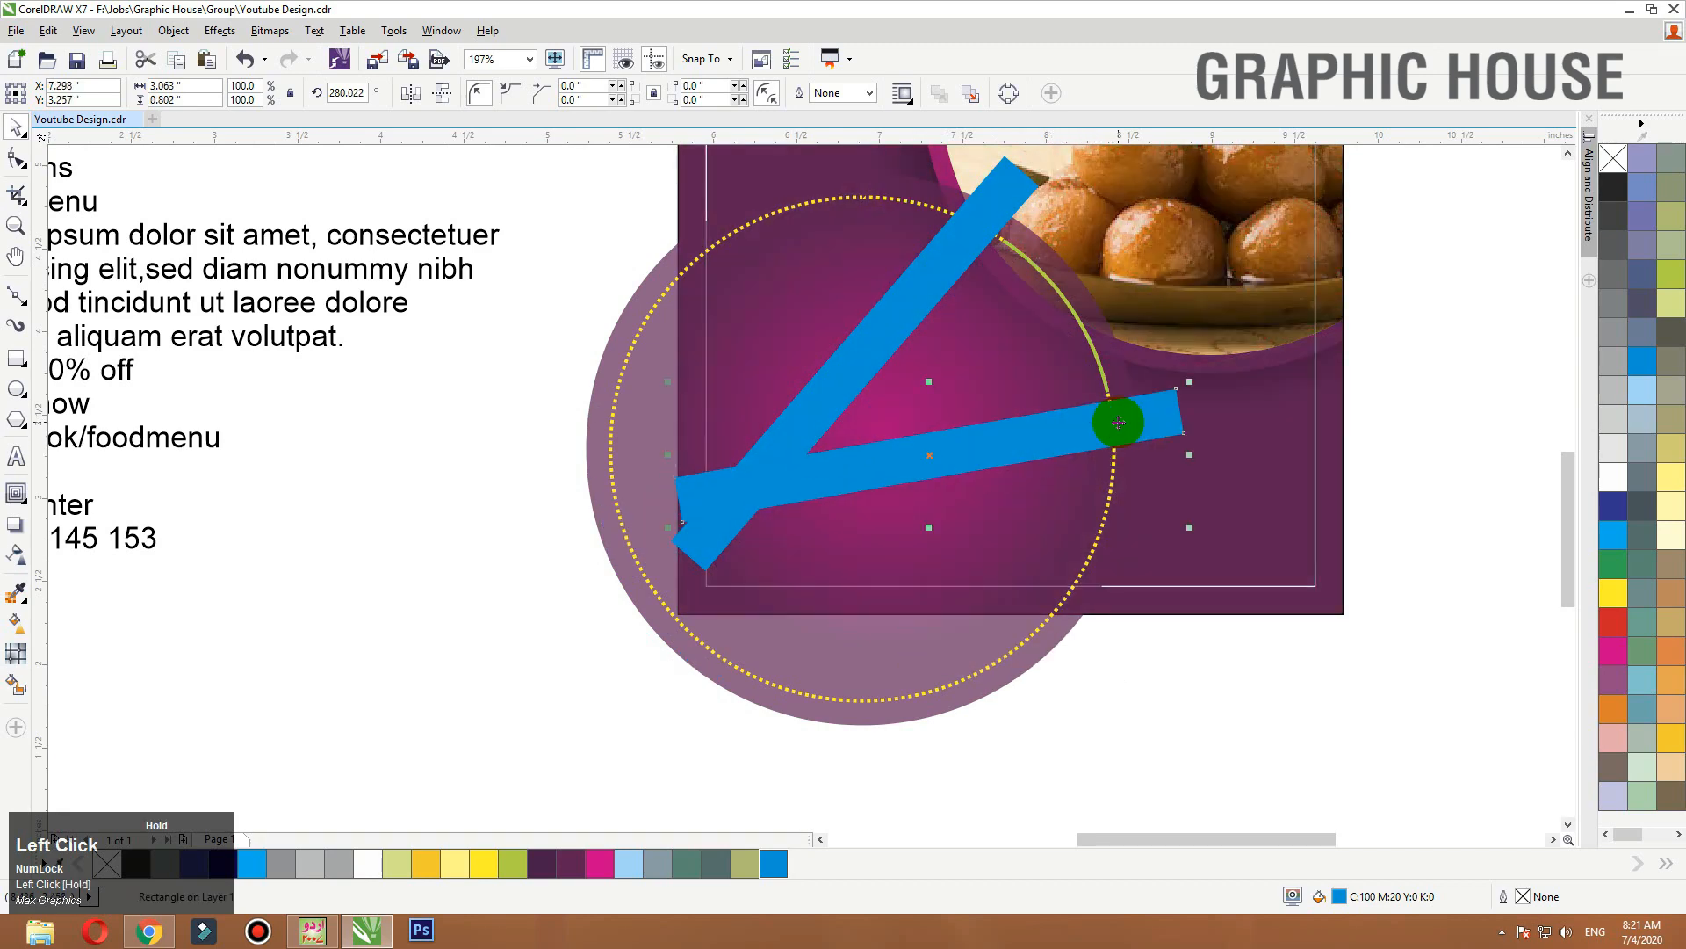
# Trim the dotted yellow ring with the two grouped blue bars and delete the bars.
pyautogui.keyDown('shift'); pyautogui.click(911, 305); pyautogui.keyUp('shift')
pyautogui.hotkey('ctrl', 'g')
pyautogui.keyDown('shift'); pyautogui.click(868, 195); pyautogui.keyUp('shift')
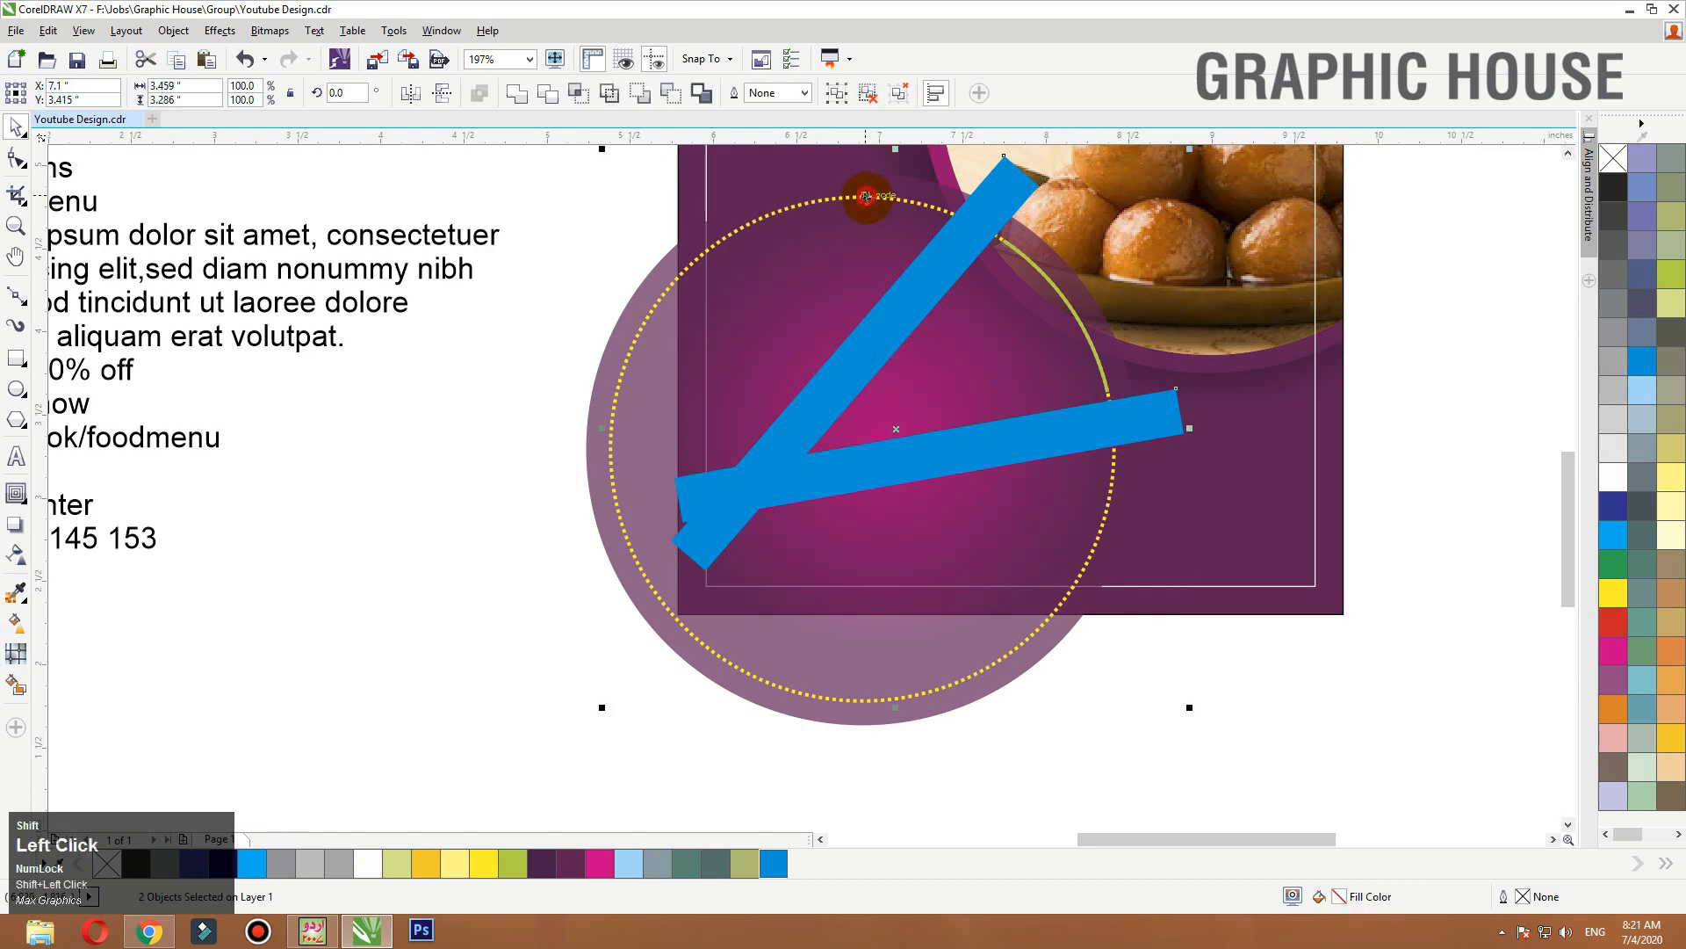
pyautogui.click(554, 95)
pyautogui.click(560, 183)
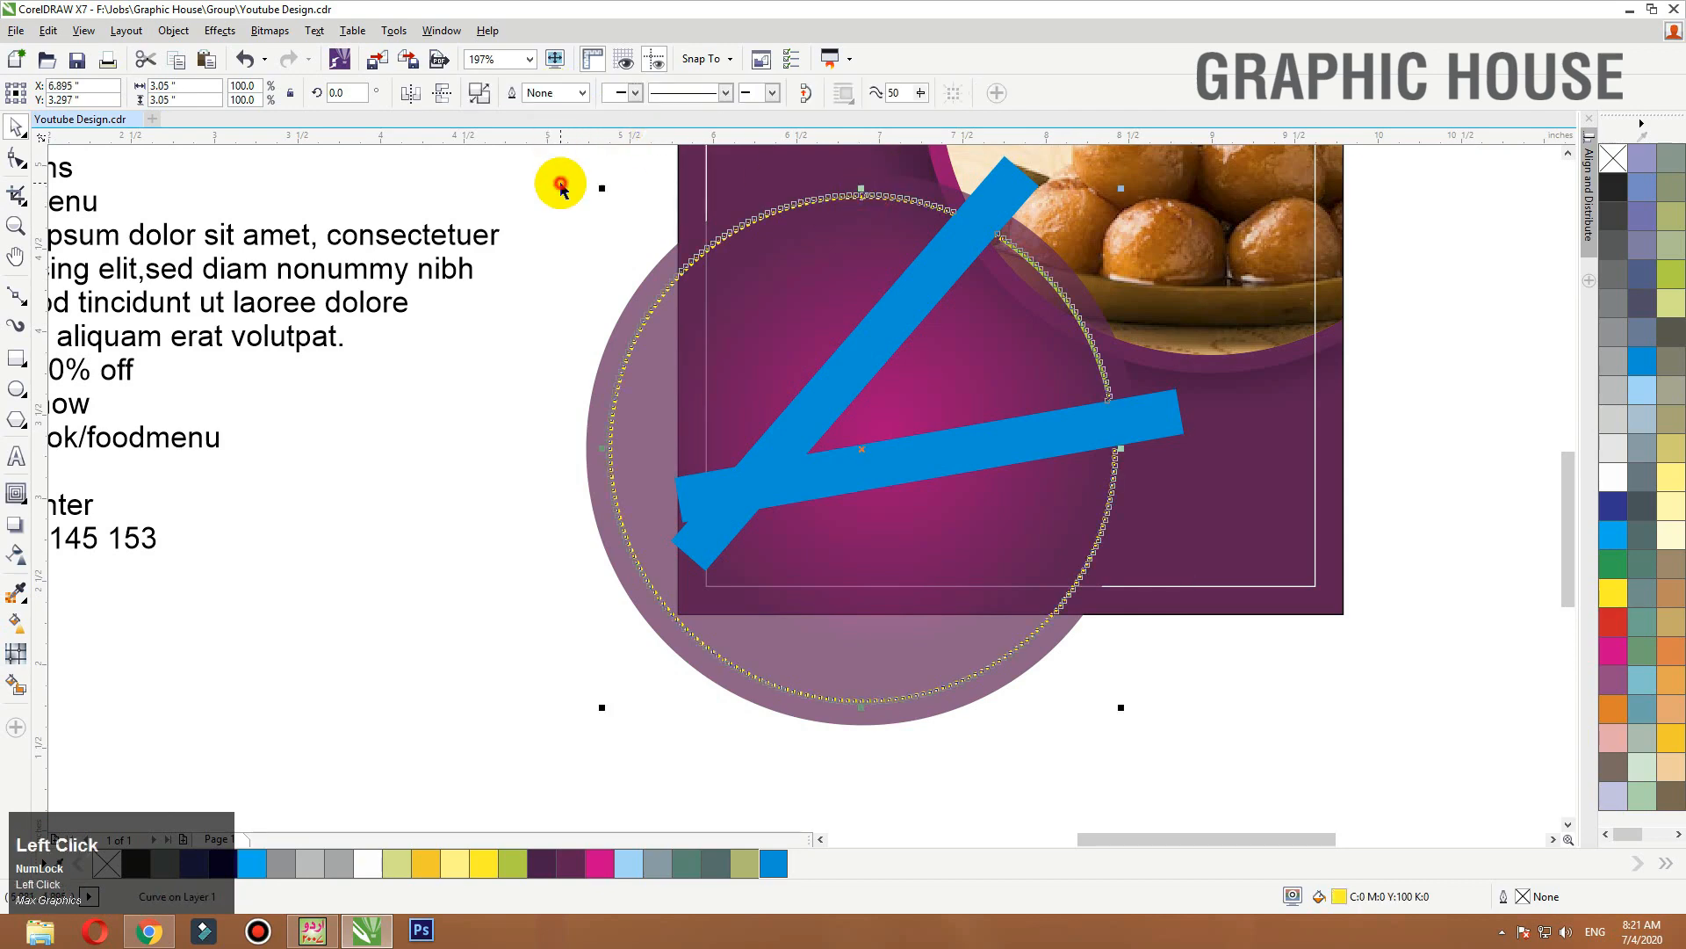
pyautogui.click(1005, 187)
pyautogui.press('Delete')
pyautogui.moveTo(999, 238); pyautogui.dragTo(773, 221)
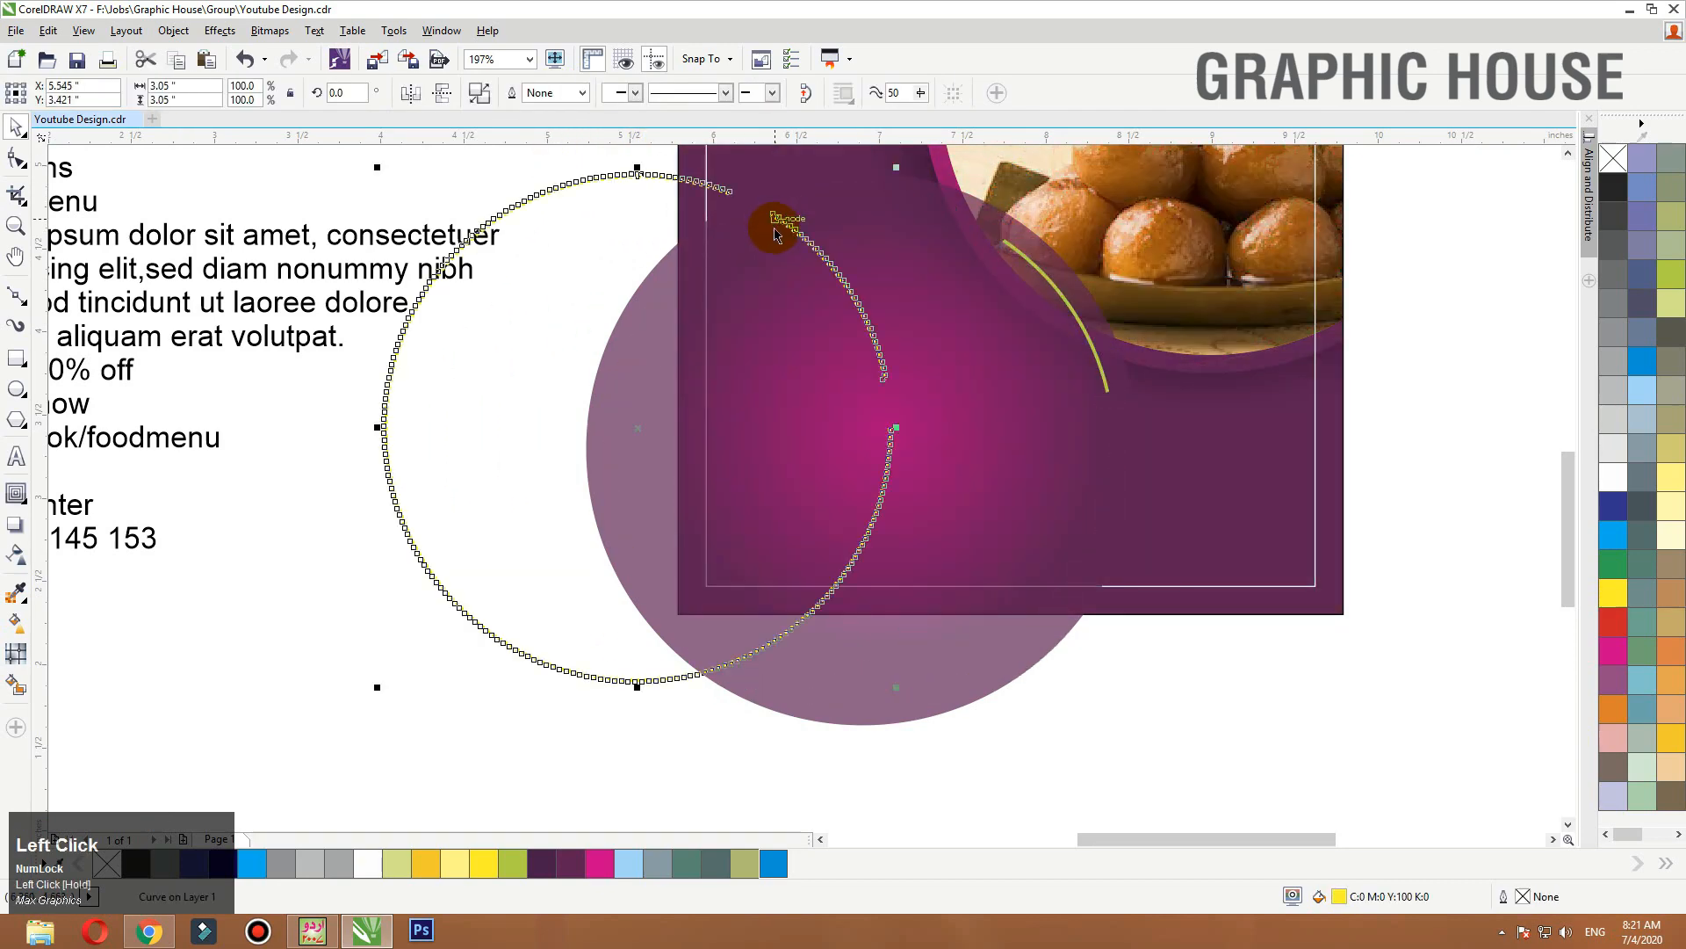
pyautogui.hotkey('ctrl', 'z')
# Delete the leftover dots of the yellow dotted ring beneath and just beyond the solid green arc.
pyautogui.press('F2')
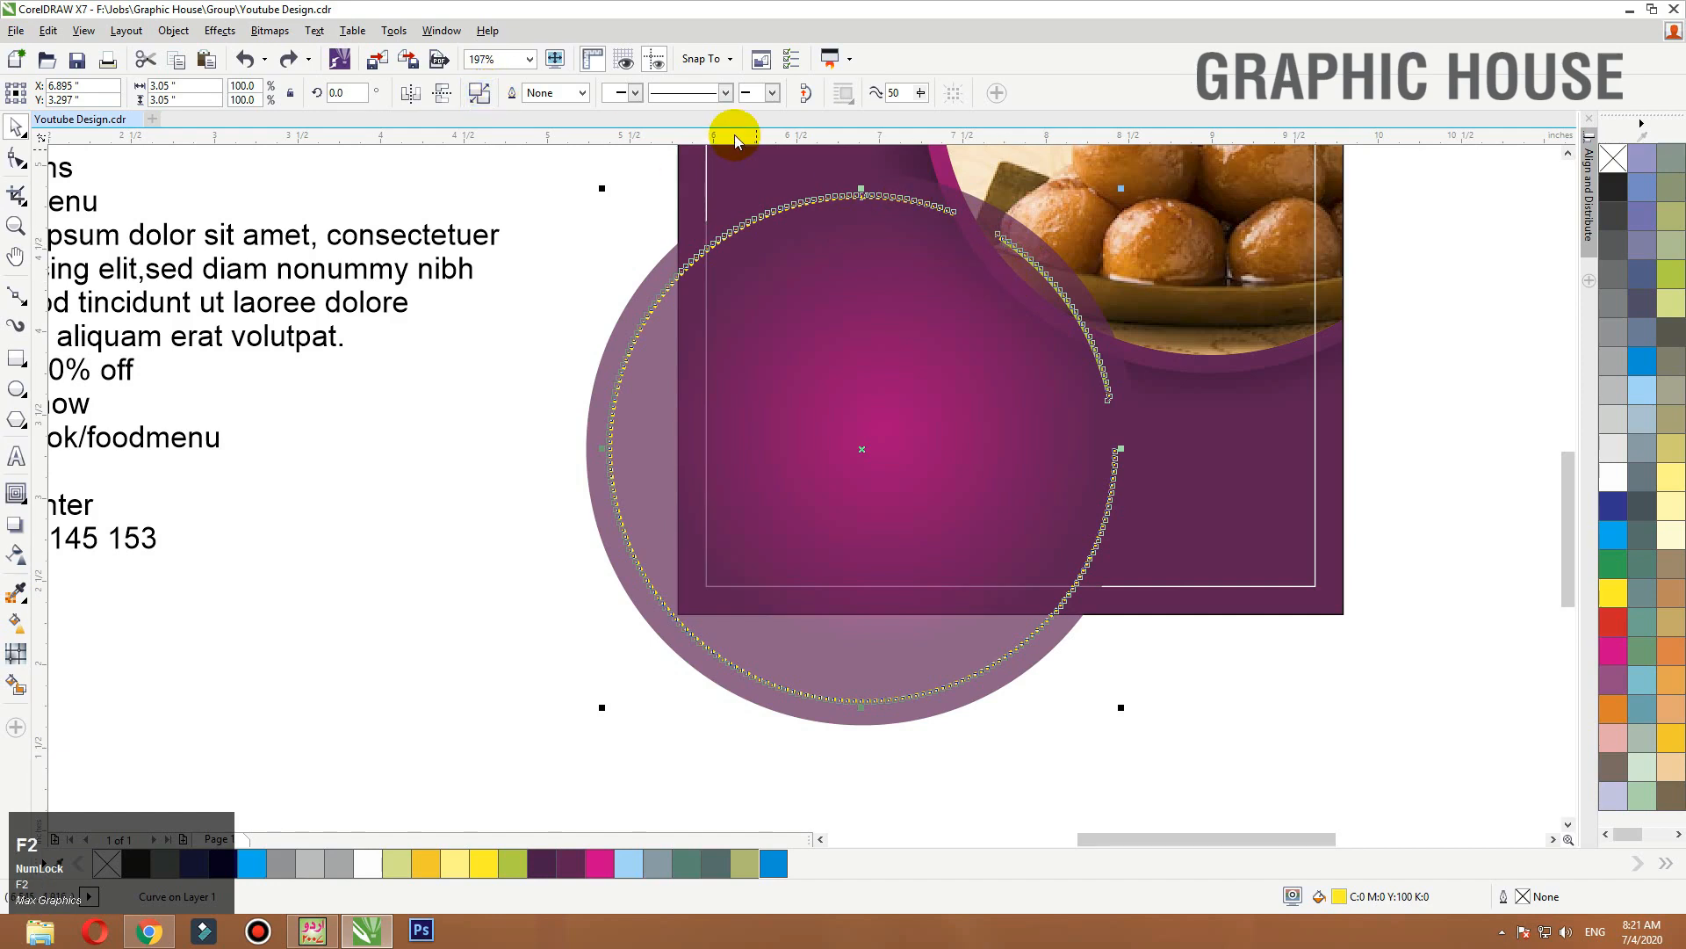
pyautogui.moveTo(735, 134); pyautogui.dragTo(961, 101)
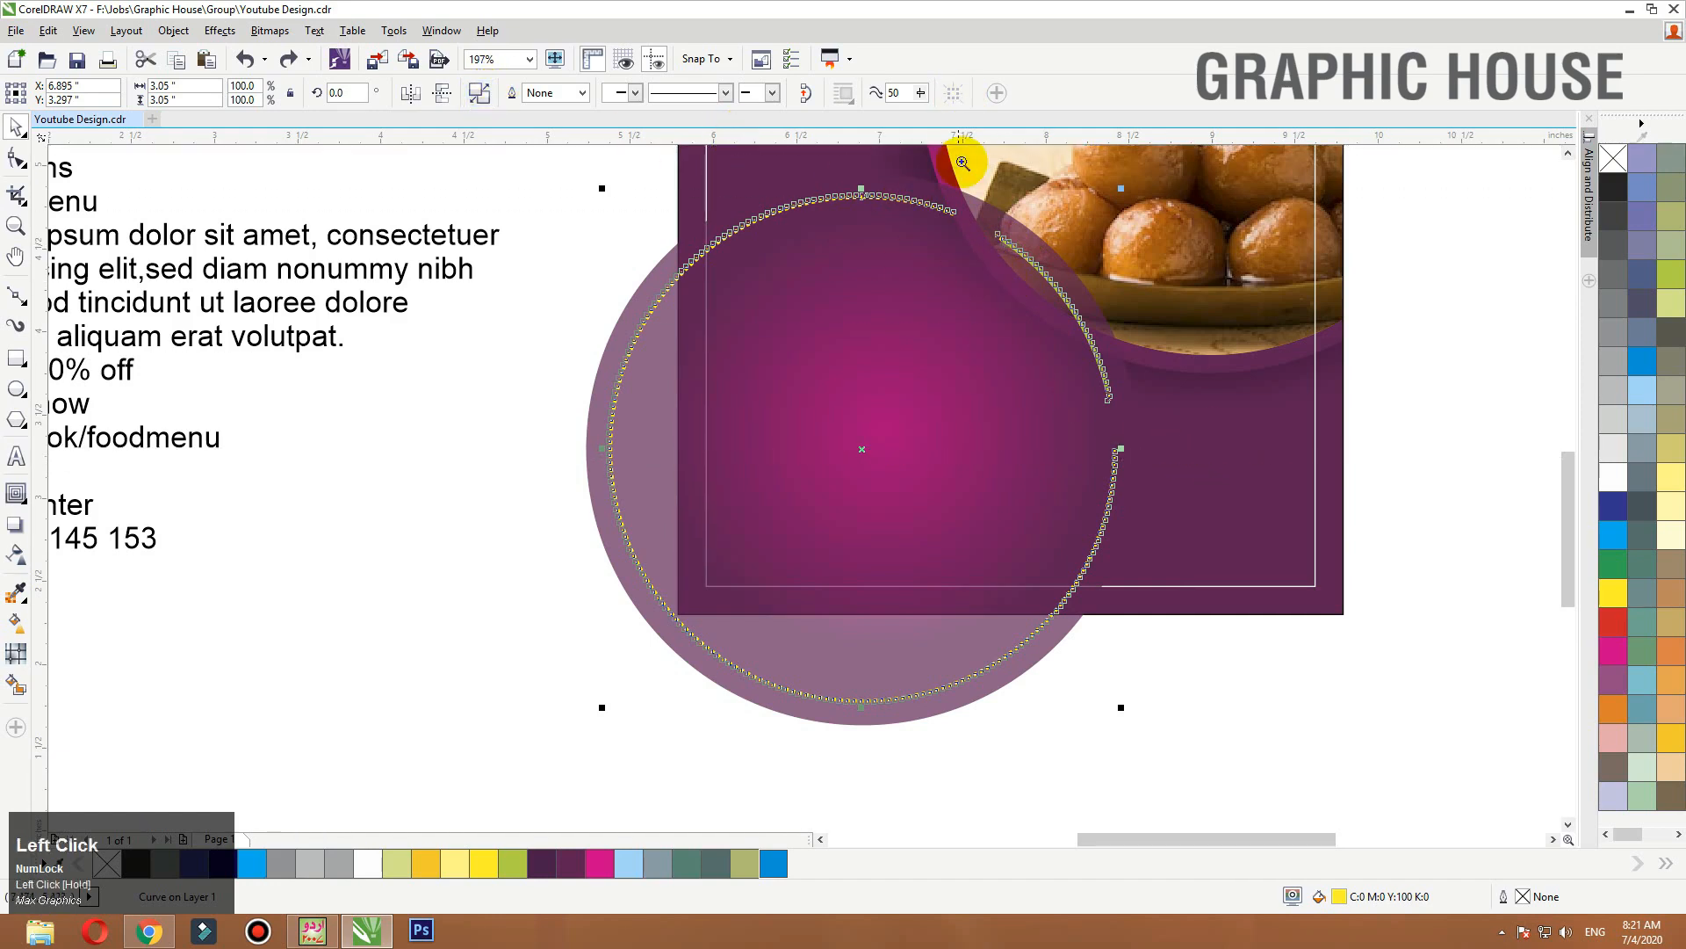
pyautogui.click(19, 166)
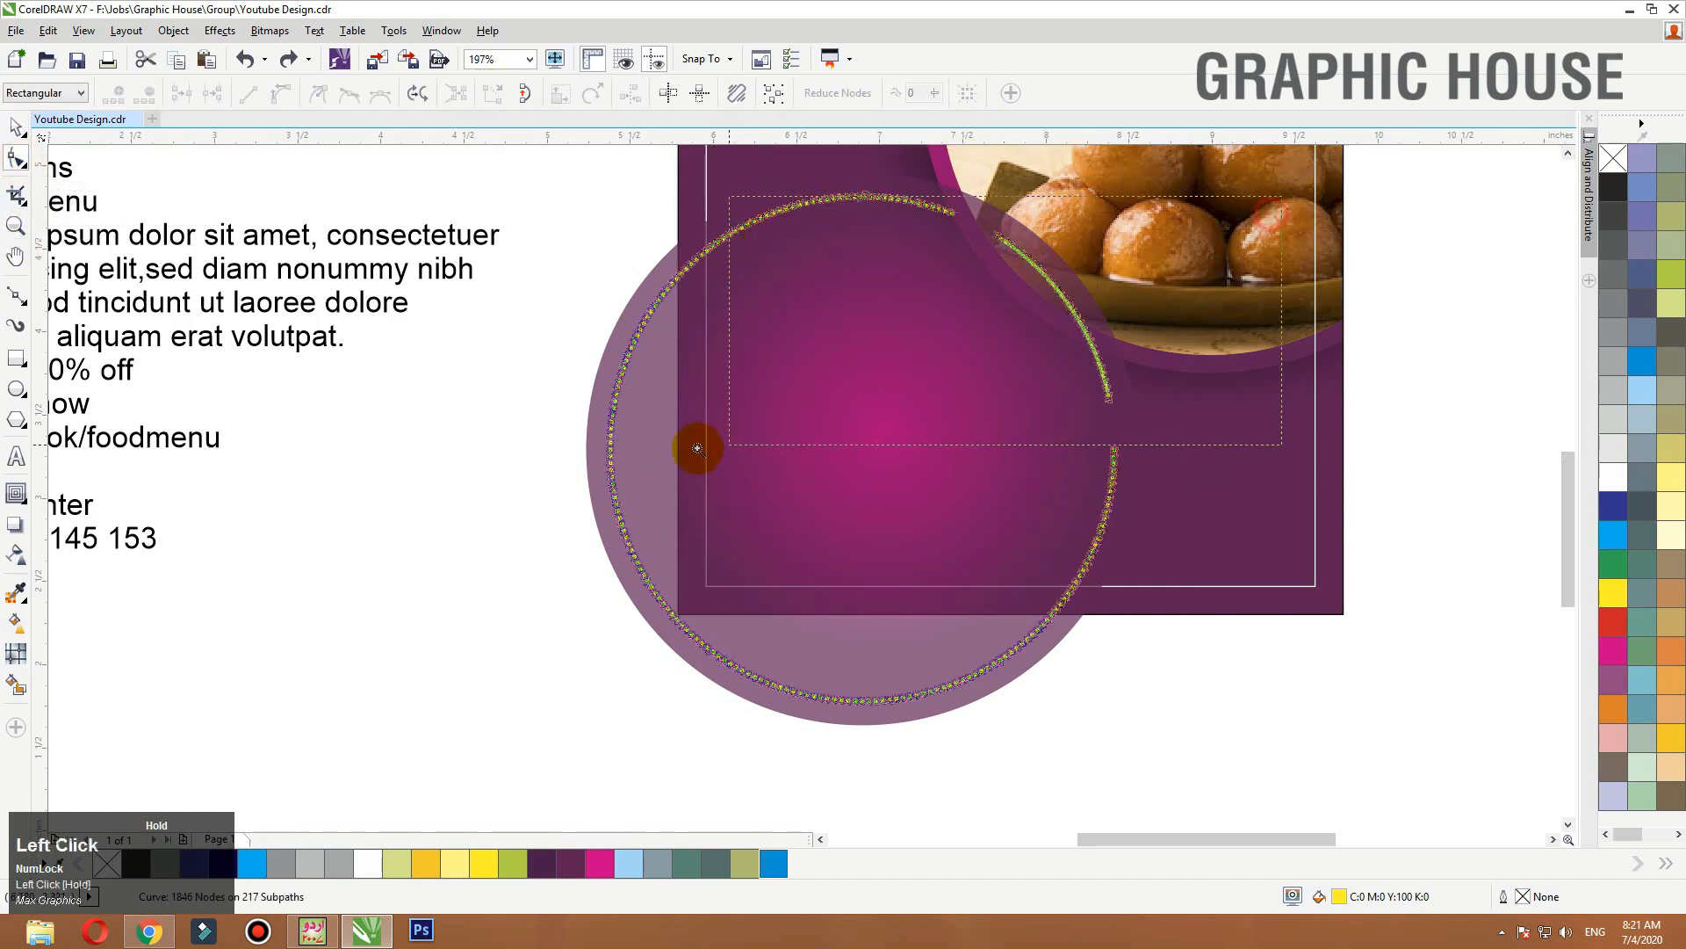
pyautogui.scroll(3, 1114, 318)
pyautogui.moveTo(781, 474); pyautogui.dragTo(777, 482)
pyautogui.press('Delete')
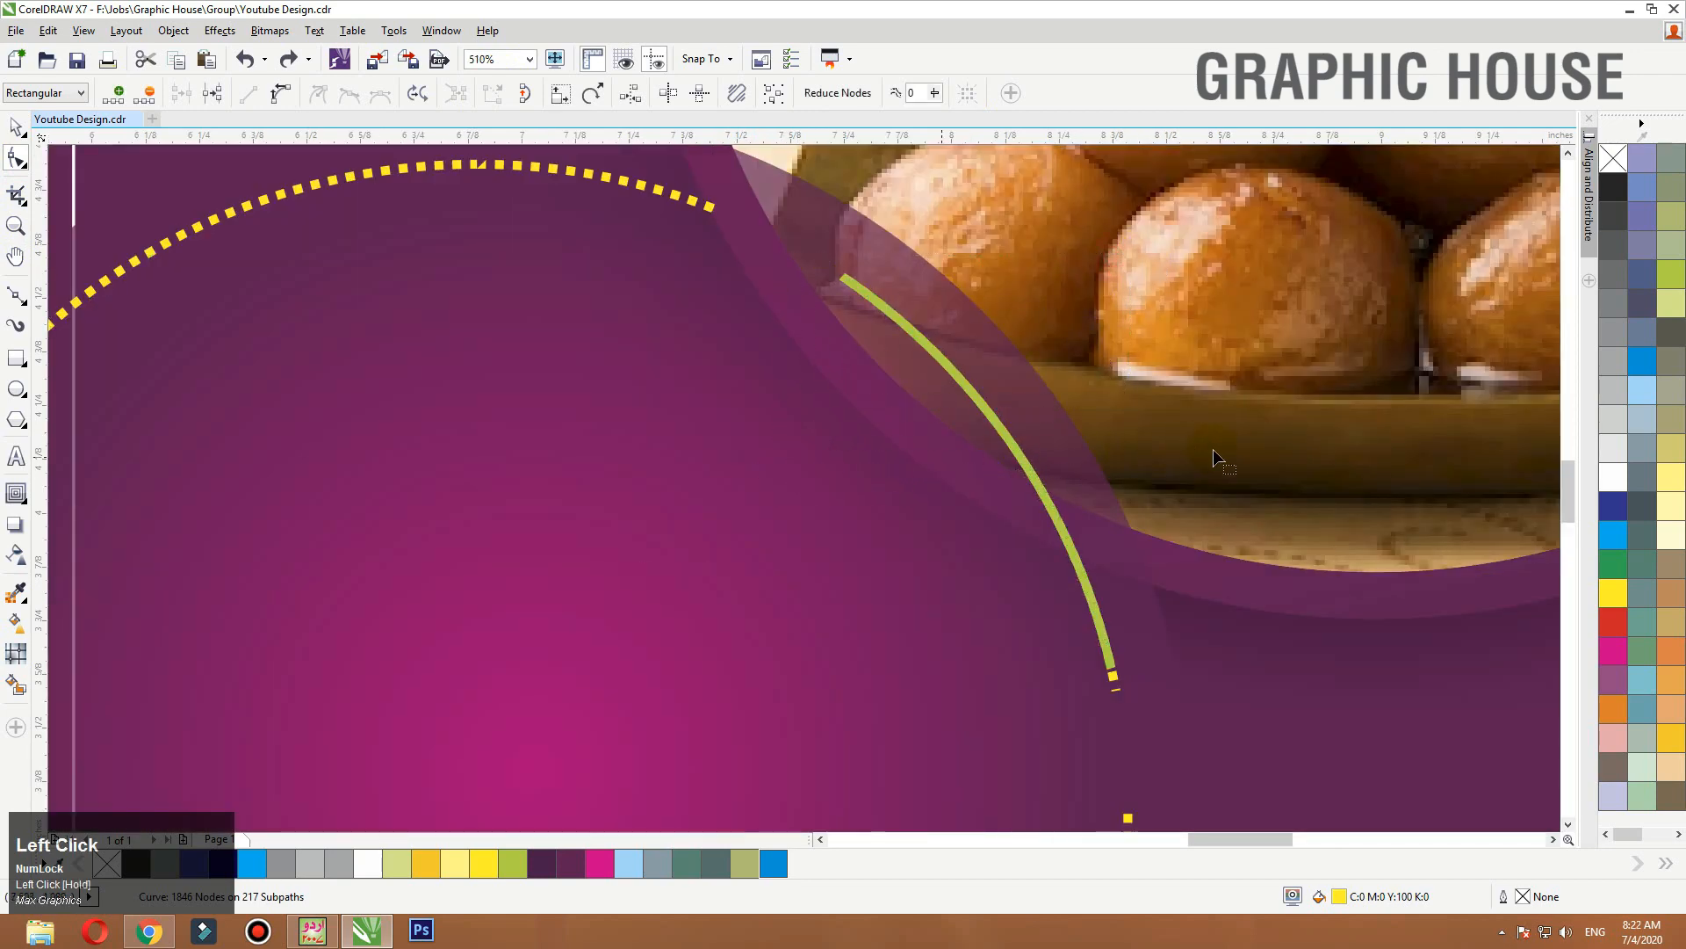
pyautogui.moveTo(1217, 457); pyautogui.dragTo(977, 718)
pyautogui.press('Delete')
pyautogui.moveTo(1274, 389); pyautogui.dragTo(768, 613)
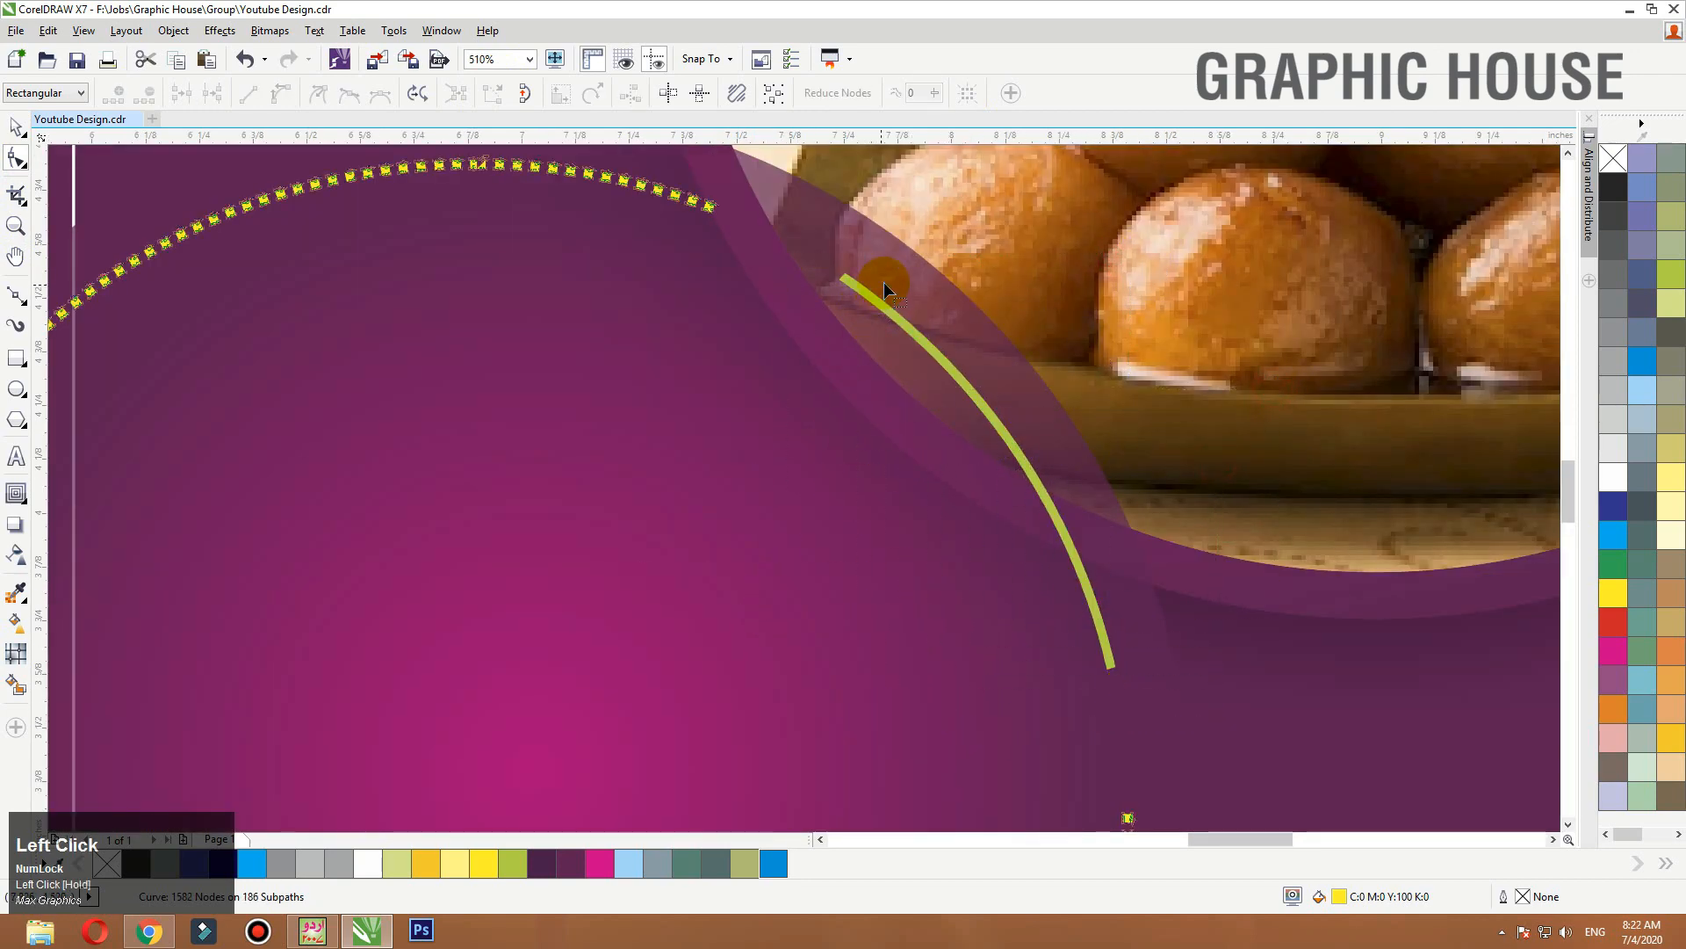
# Group the dotted ring with the solid green arc and fill the group white.
pyautogui.scroll(-2, 864, 303)
pyautogui.press('space')
pyautogui.moveTo(865, 302); pyautogui.dragTo(894, 295)
pyautogui.hotkey('ctrl', 'z')
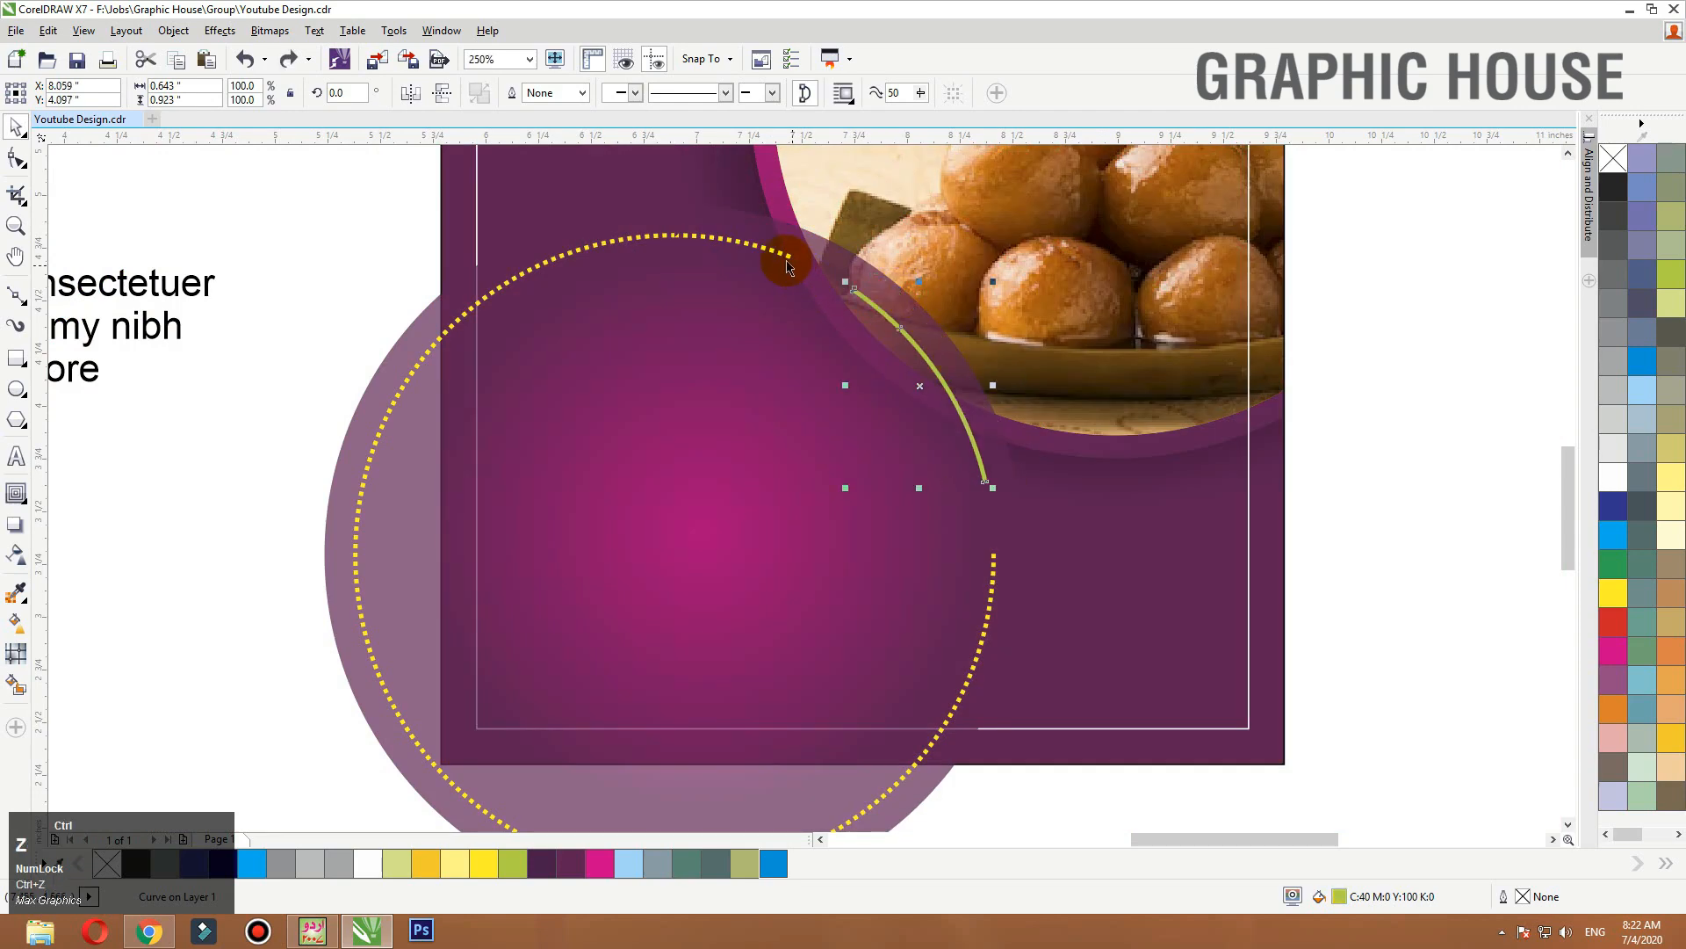
pyautogui.keyDown('shift'); pyautogui.click(776, 253); pyautogui.keyUp('shift')
pyautogui.moveTo(783, 252); pyautogui.dragTo(815, 292)
pyautogui.hotkey('ctrl', 'z')
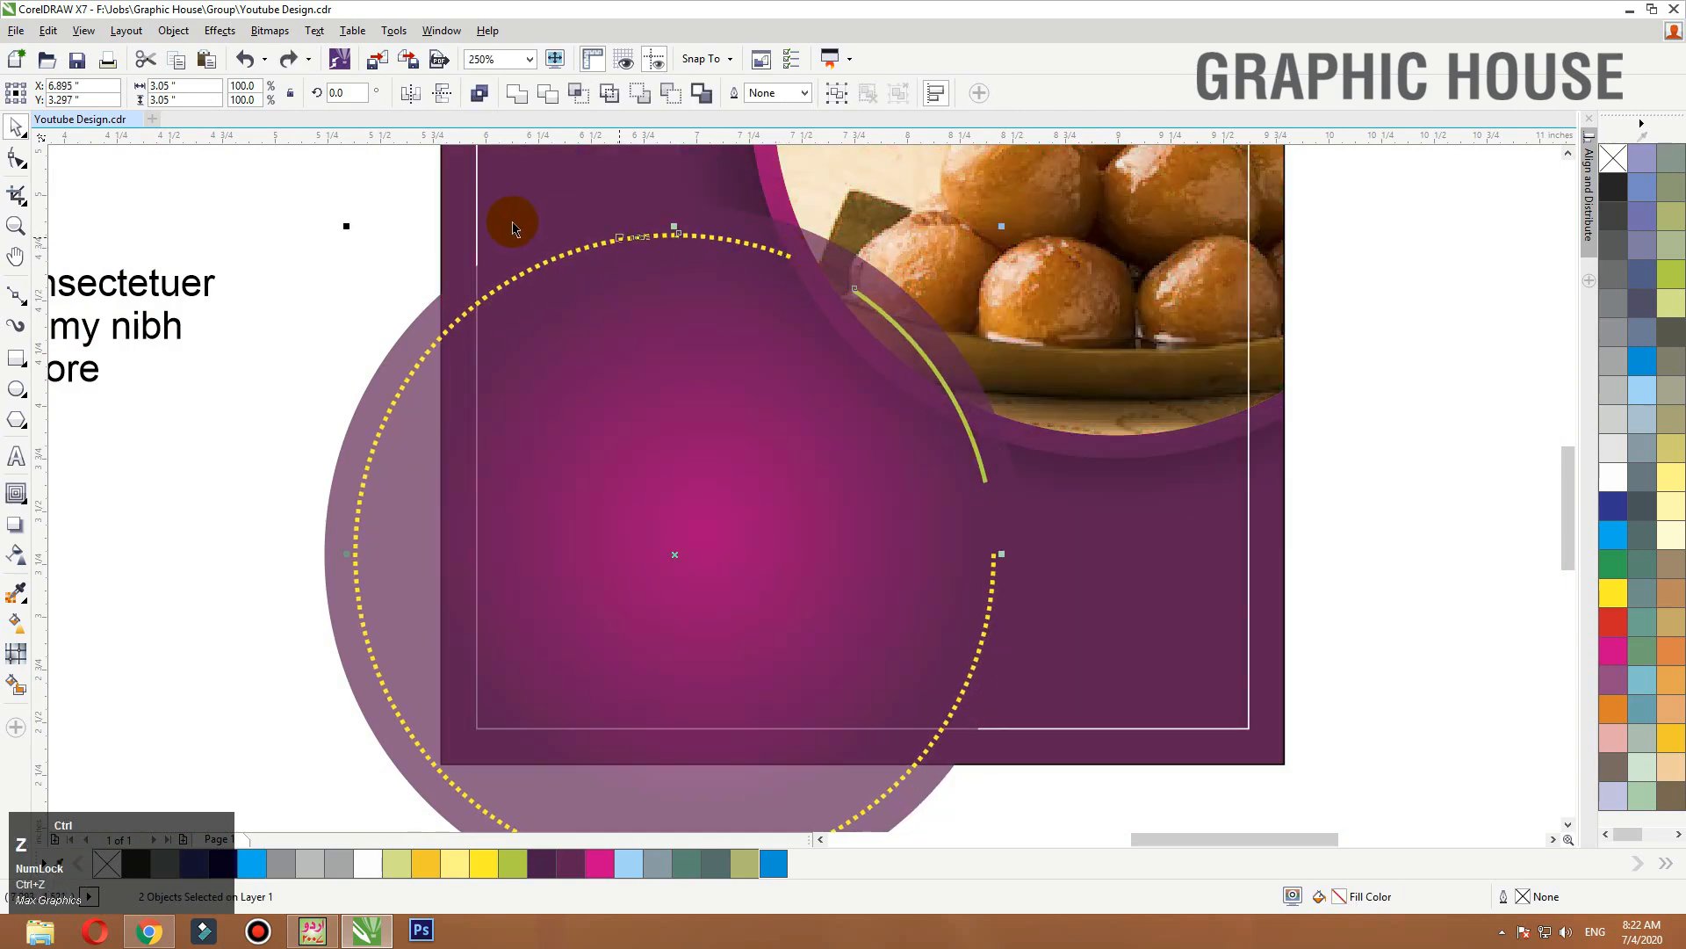
pyautogui.hotkey('ctrl', 'g')
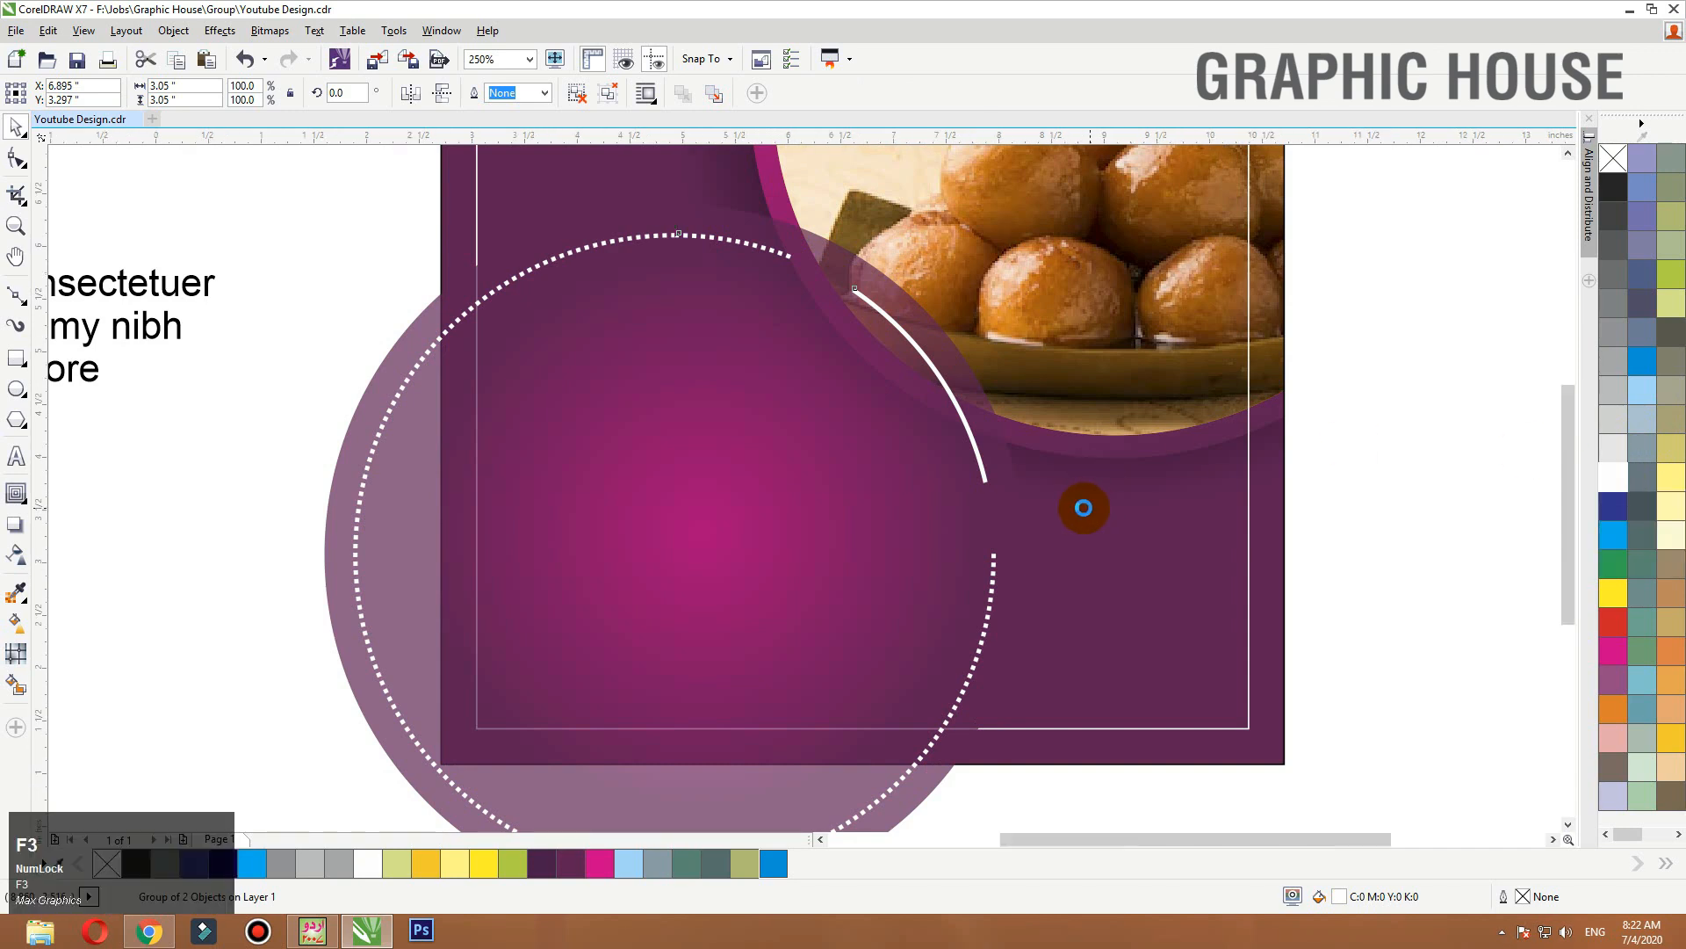
# PowerClip the glowing purple circle and the white arc group inside the square background.
pyautogui.press('F3')
pyautogui.moveTo(677, 328); pyautogui.dragTo(1060, 751)
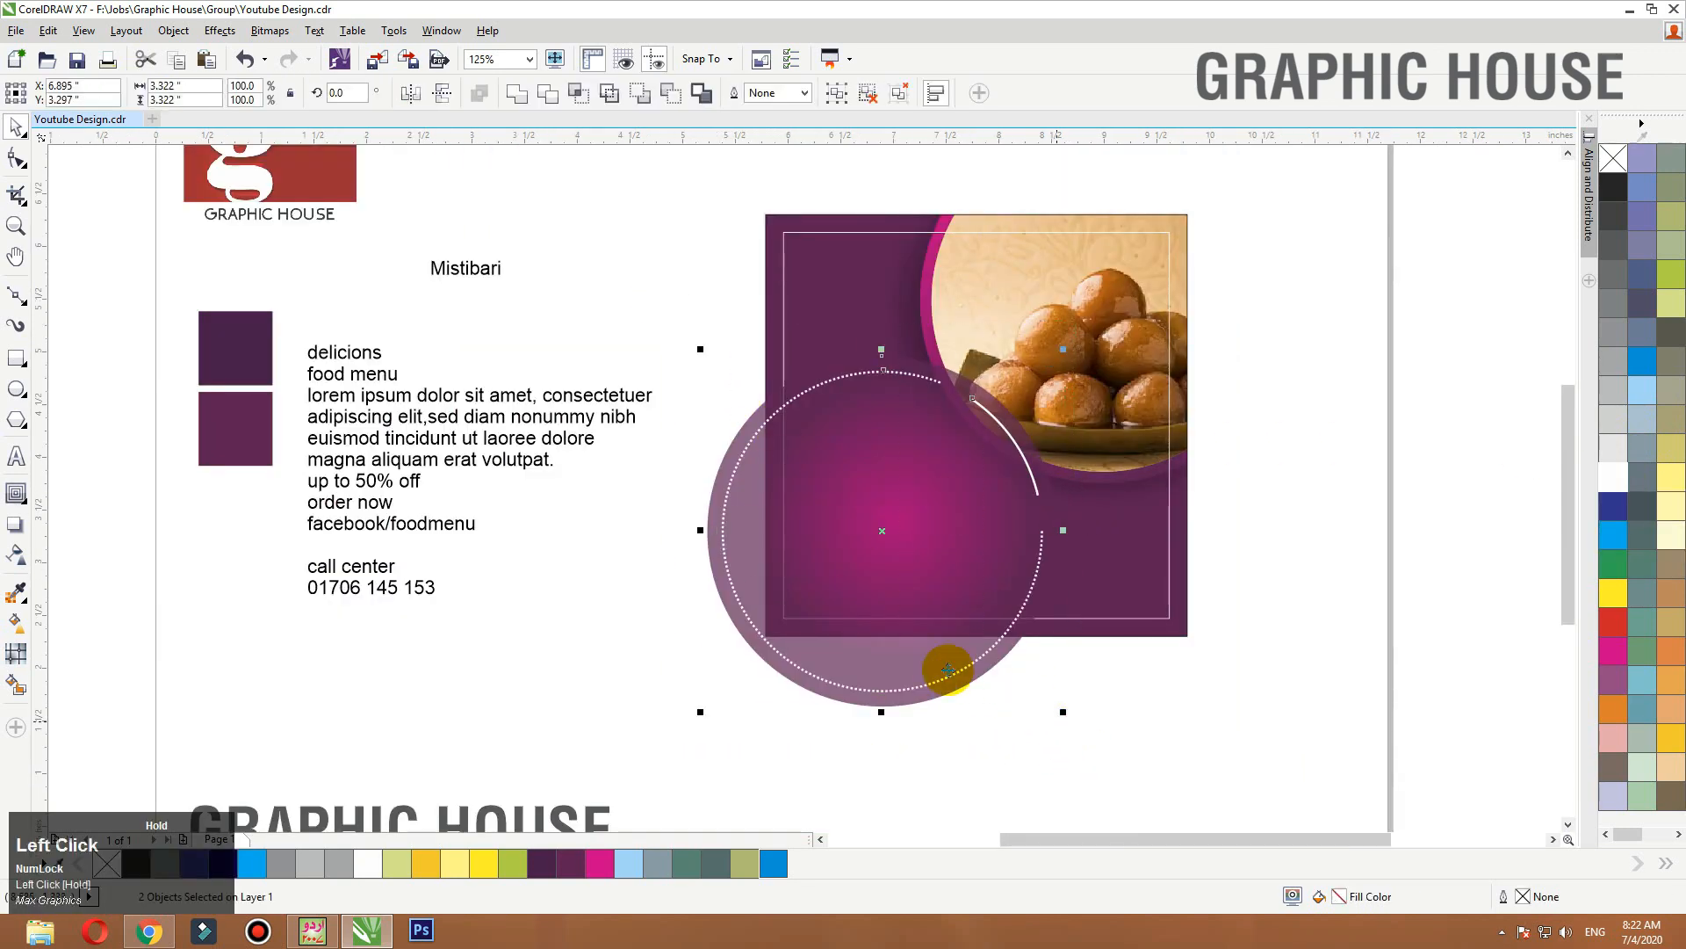
pyautogui.rightClick(885, 676)
pyautogui.click(984, 162)
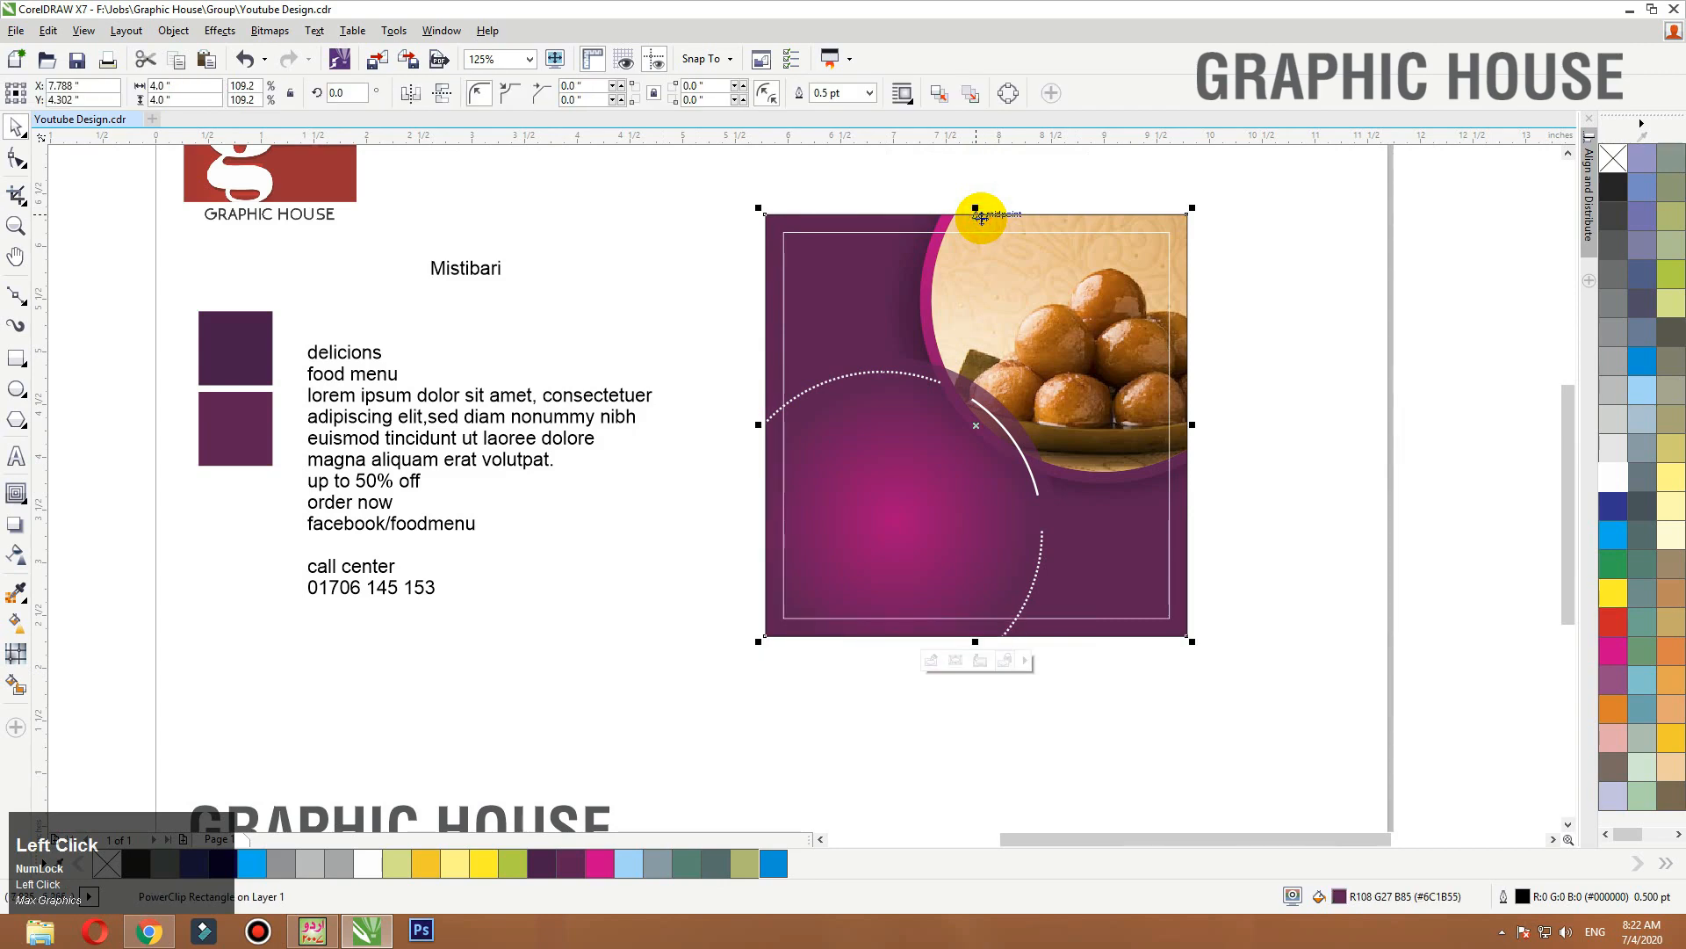
# Bring the "Mistibari" title onto the post's upper left corner and set it and the copy text in Falling Sky.
pyautogui.moveTo(470, 272); pyautogui.dragTo(827, 251)
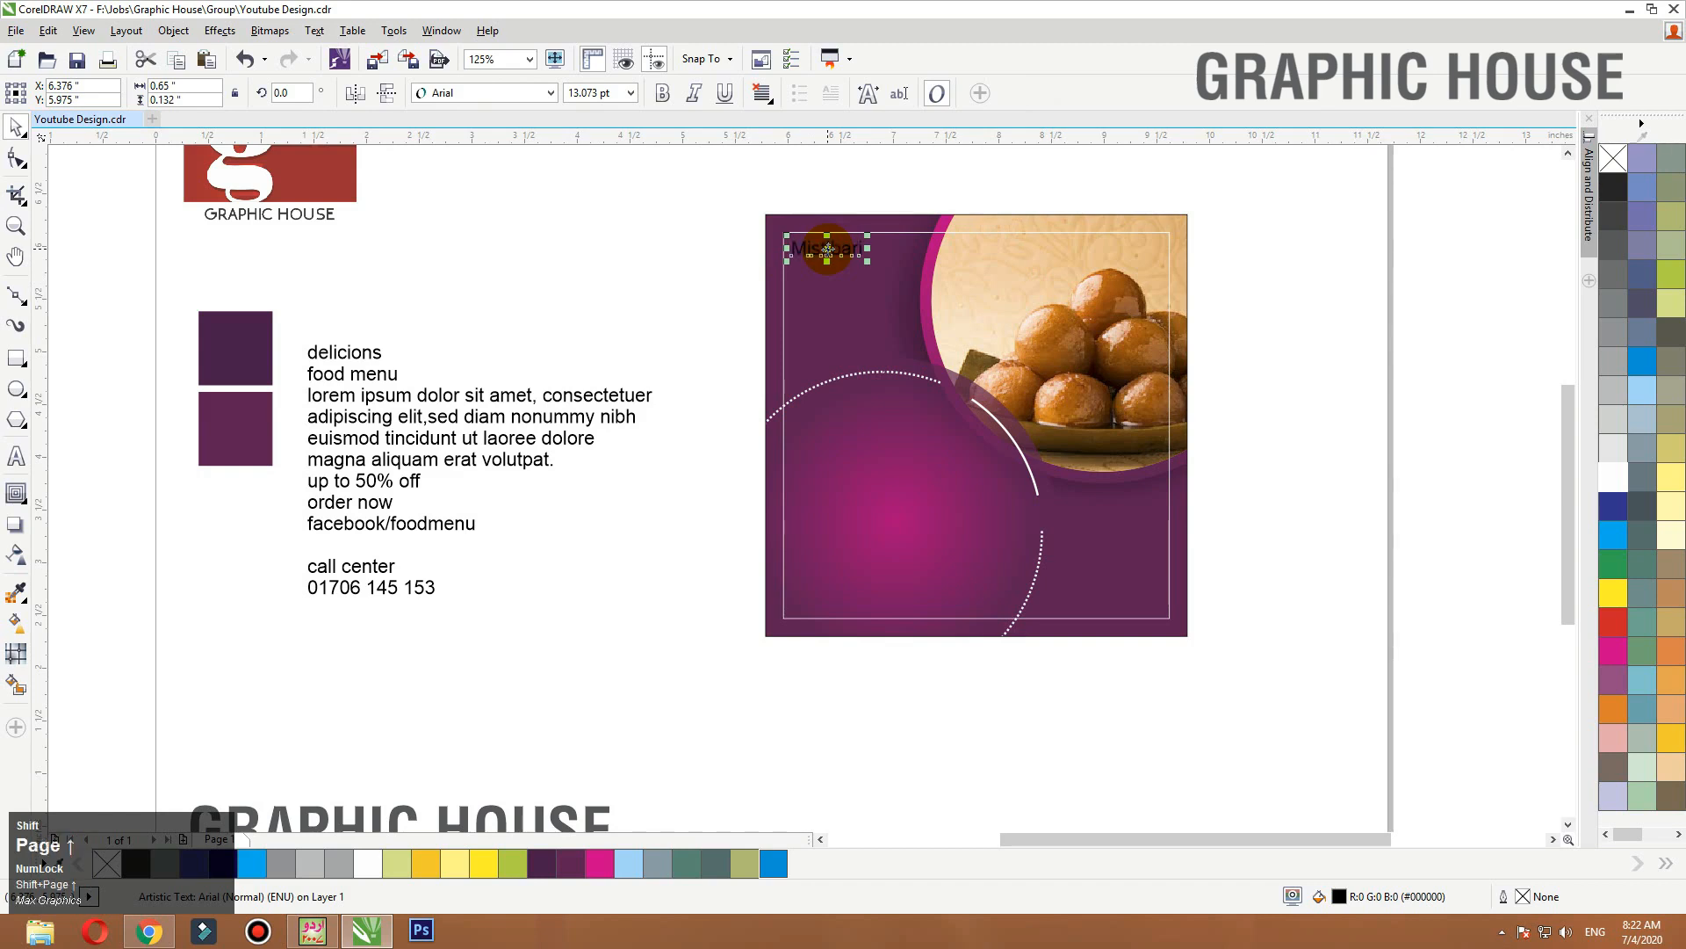
pyautogui.moveTo(670, 287); pyautogui.dragTo(261, 623)
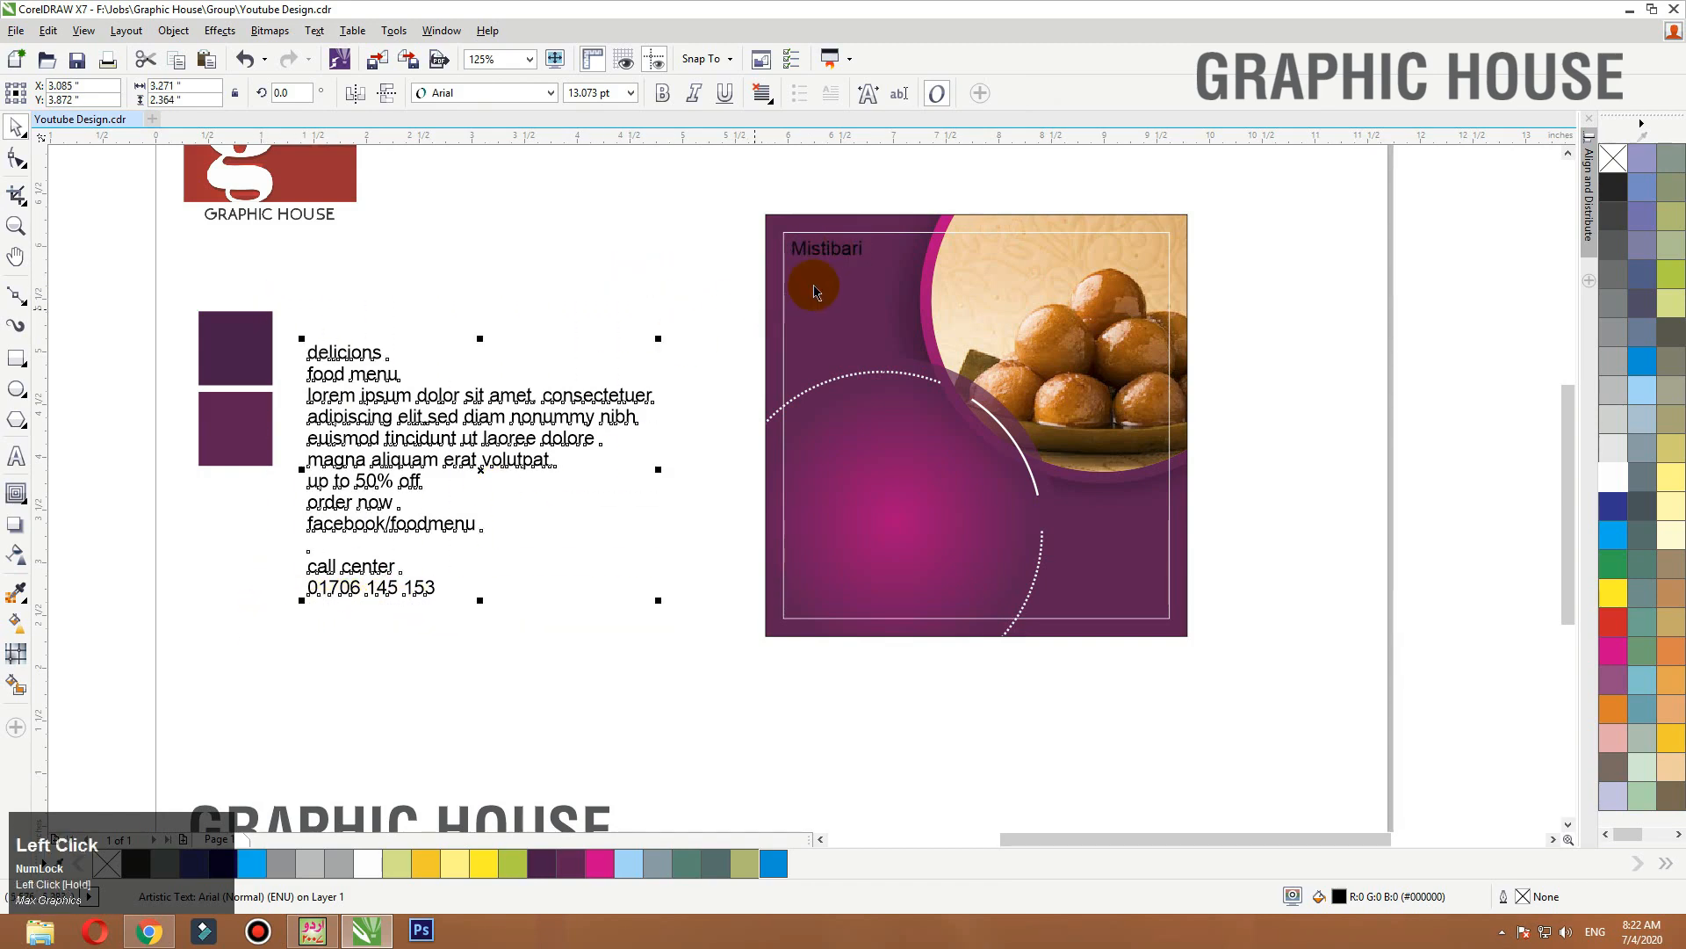
pyautogui.keyDown('shift'); pyautogui.click(827, 256); pyautogui.keyUp('shift')
pyautogui.click(481, 94)
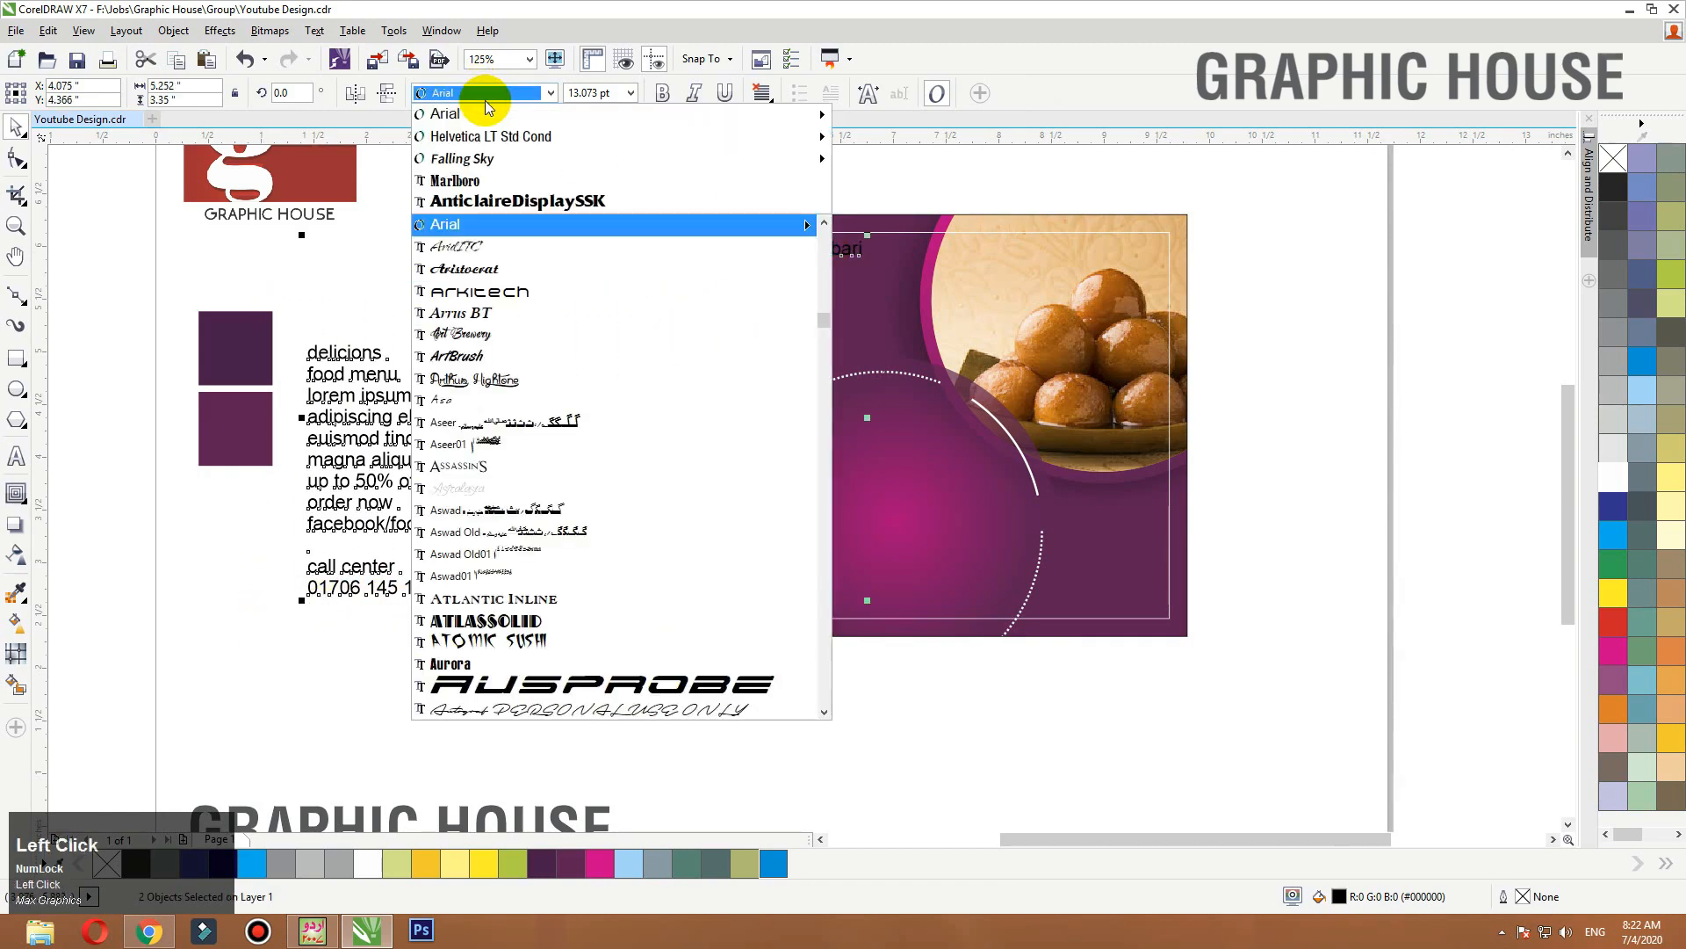
pyautogui.click(478, 166)
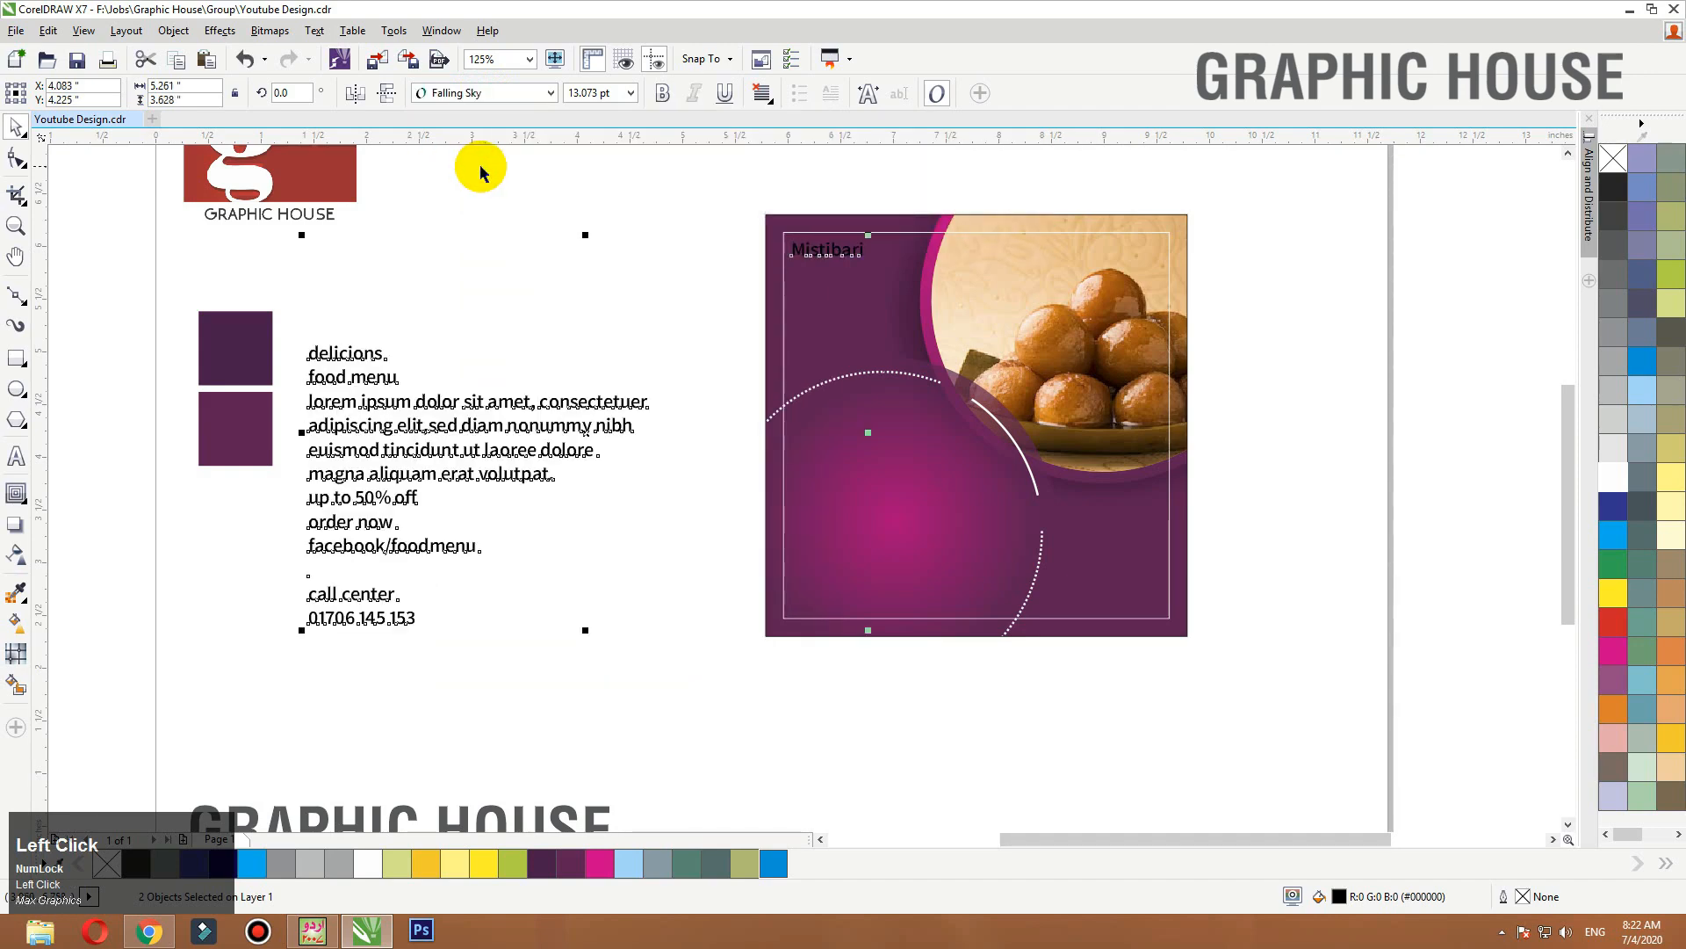
# Break the copy text into separate lines and move the "delicions" and "food menu" lines above the rest.
pyautogui.click(466, 339)
pyautogui.moveTo(442, 401); pyautogui.dragTo(513, 307)
pyautogui.click(516, 339)
pyautogui.click(413, 344)
pyautogui.keyDown('shift'); pyautogui.click(419, 369); pyautogui.keyUp('shift')
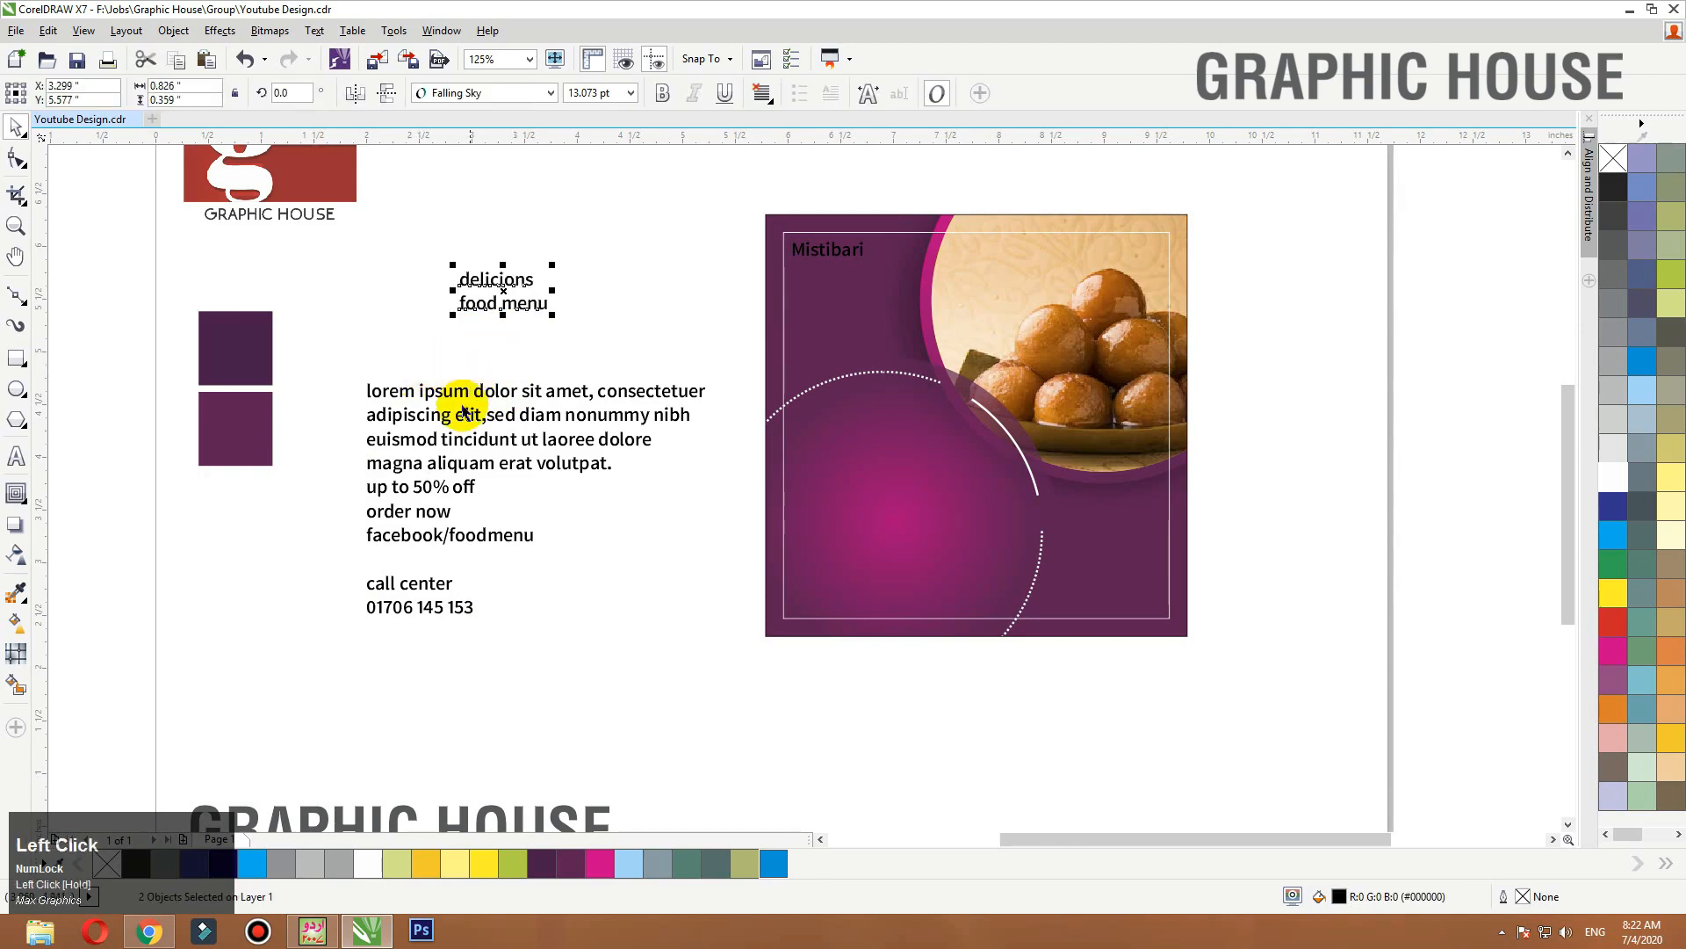
# Group the four lorem ipsum lines in front of the glowing circle, fill them white and scale them down to fit inside it.
pyautogui.moveTo(341, 345); pyautogui.dragTo(1068, 489)
pyautogui.hotkey('shift', 'pageup')
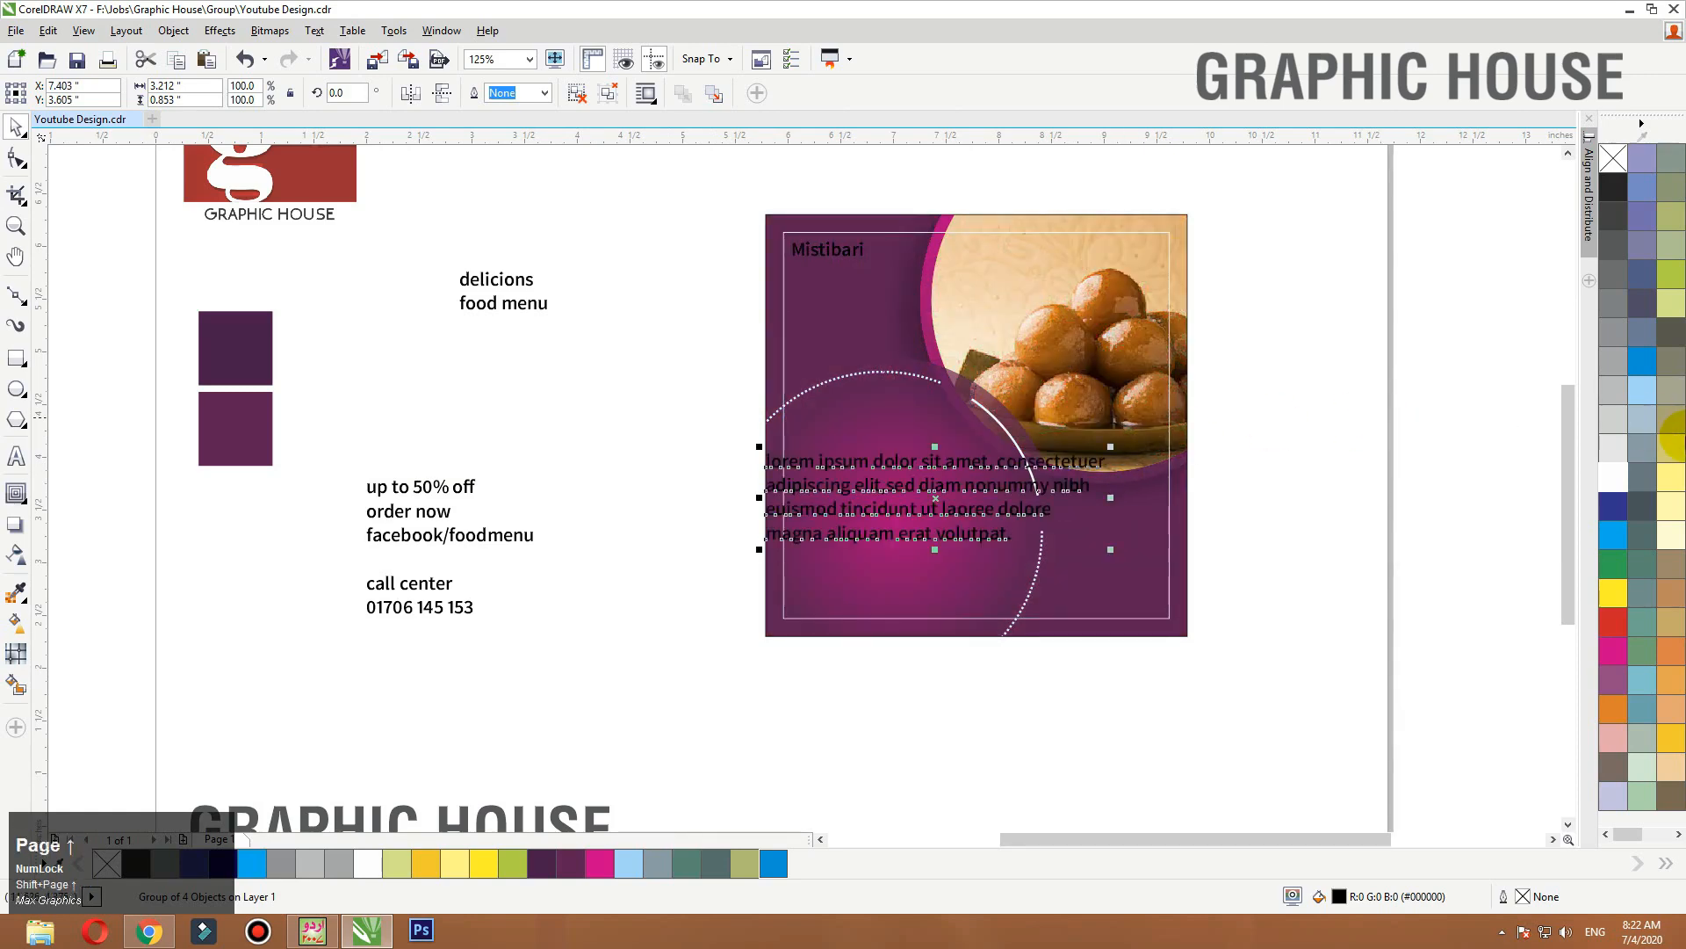
pyautogui.click(1621, 478)
pyautogui.moveTo(1111, 446); pyautogui.dragTo(957, 485)
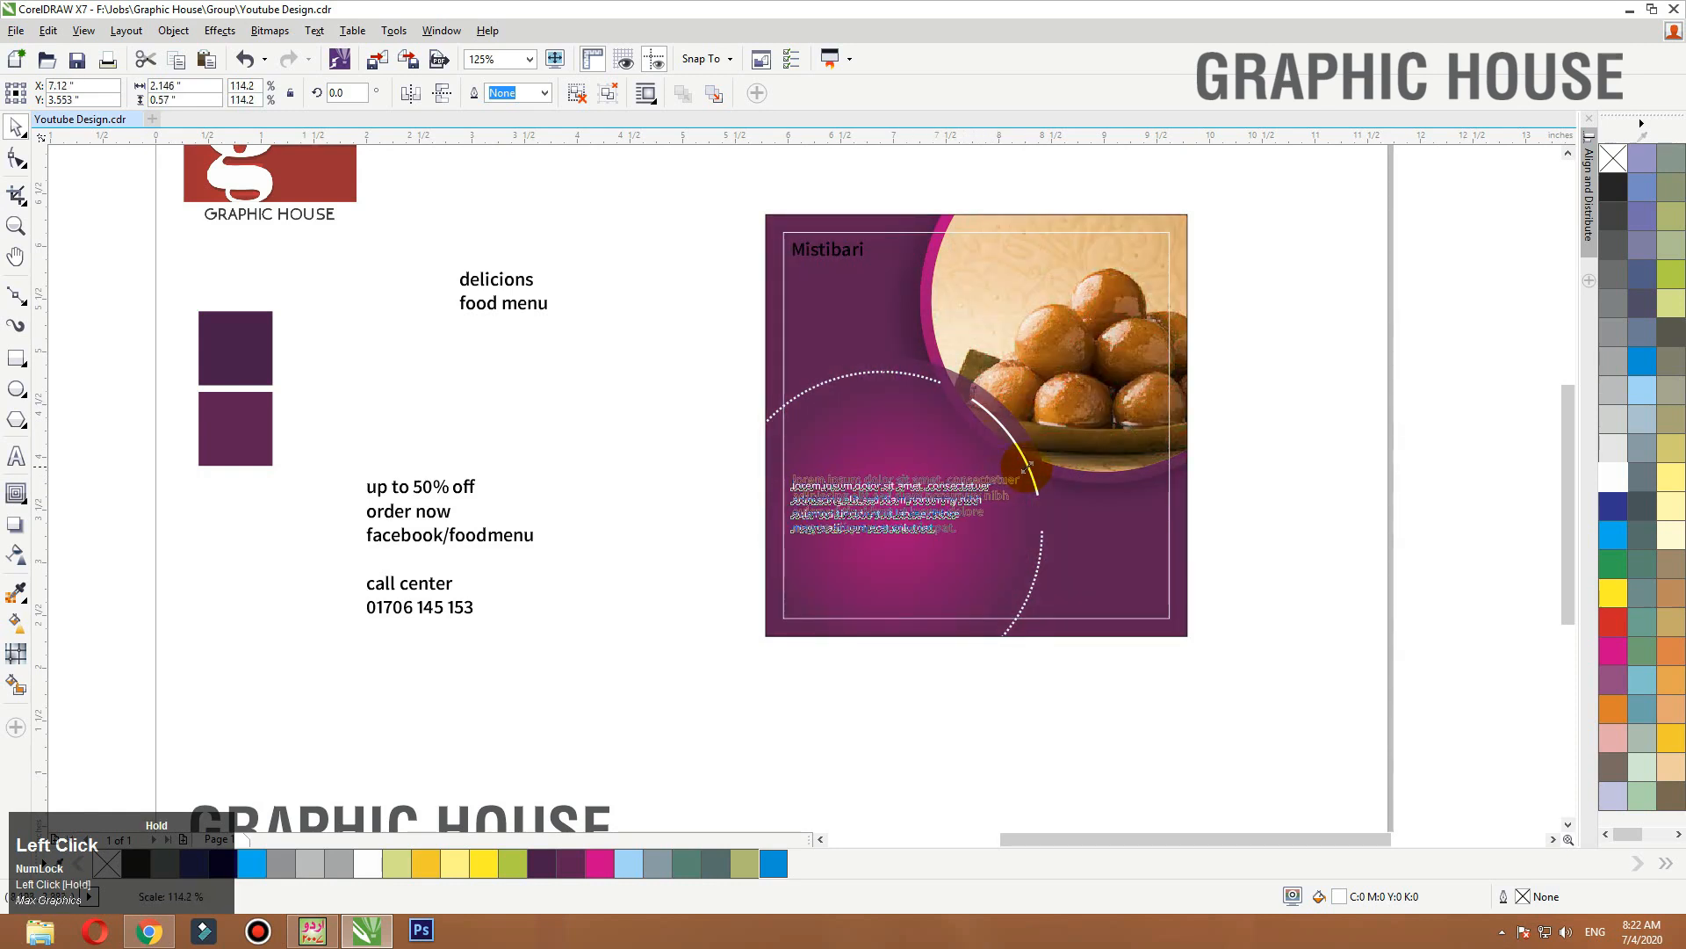
pyautogui.click(535, 453)
# Move the "up to 50% off" line below the post and the "order now" and "facebook/foodmenu" lines onto its lower left corner.
pyautogui.moveTo(472, 494); pyautogui.dragTo(1066, 689)
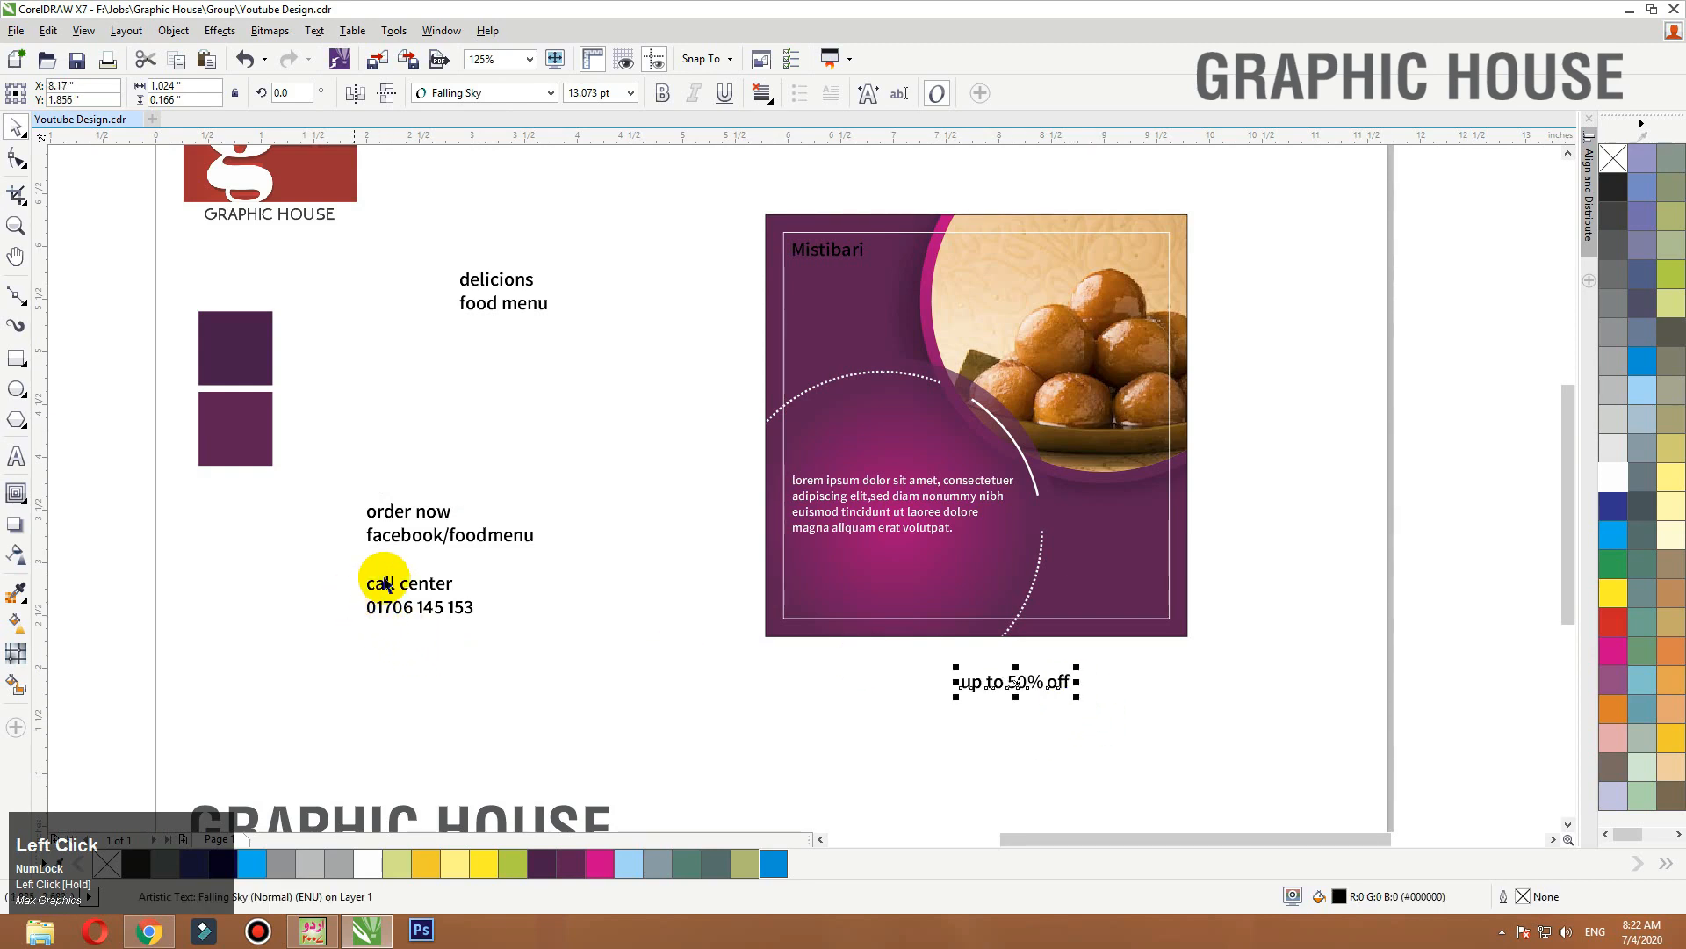
pyautogui.moveTo(422, 515); pyautogui.dragTo(836, 617)
pyautogui.keyDown('shift'); pyautogui.click(419, 537); pyautogui.keyUp('shift')
# Place the call center heading and phone number in the post's lower right corner and bring all four contact lines to the front.
pyautogui.moveTo(548, 530); pyautogui.dragTo(279, 660)
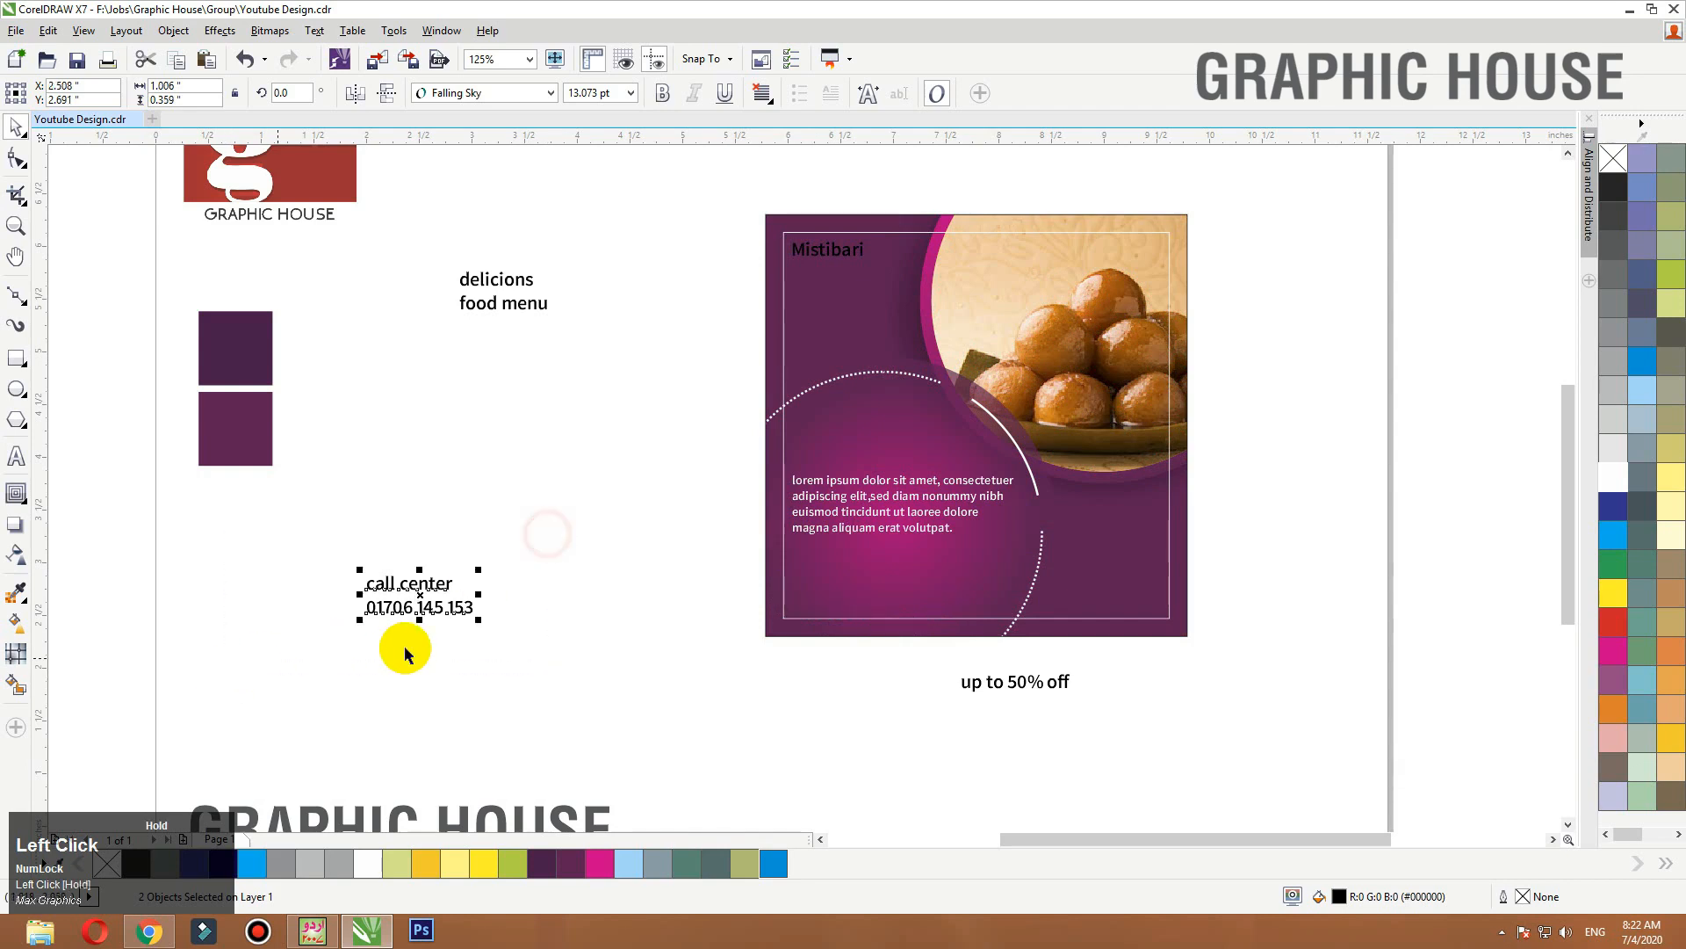
pyautogui.moveTo(427, 615); pyautogui.dragTo(1121, 623)
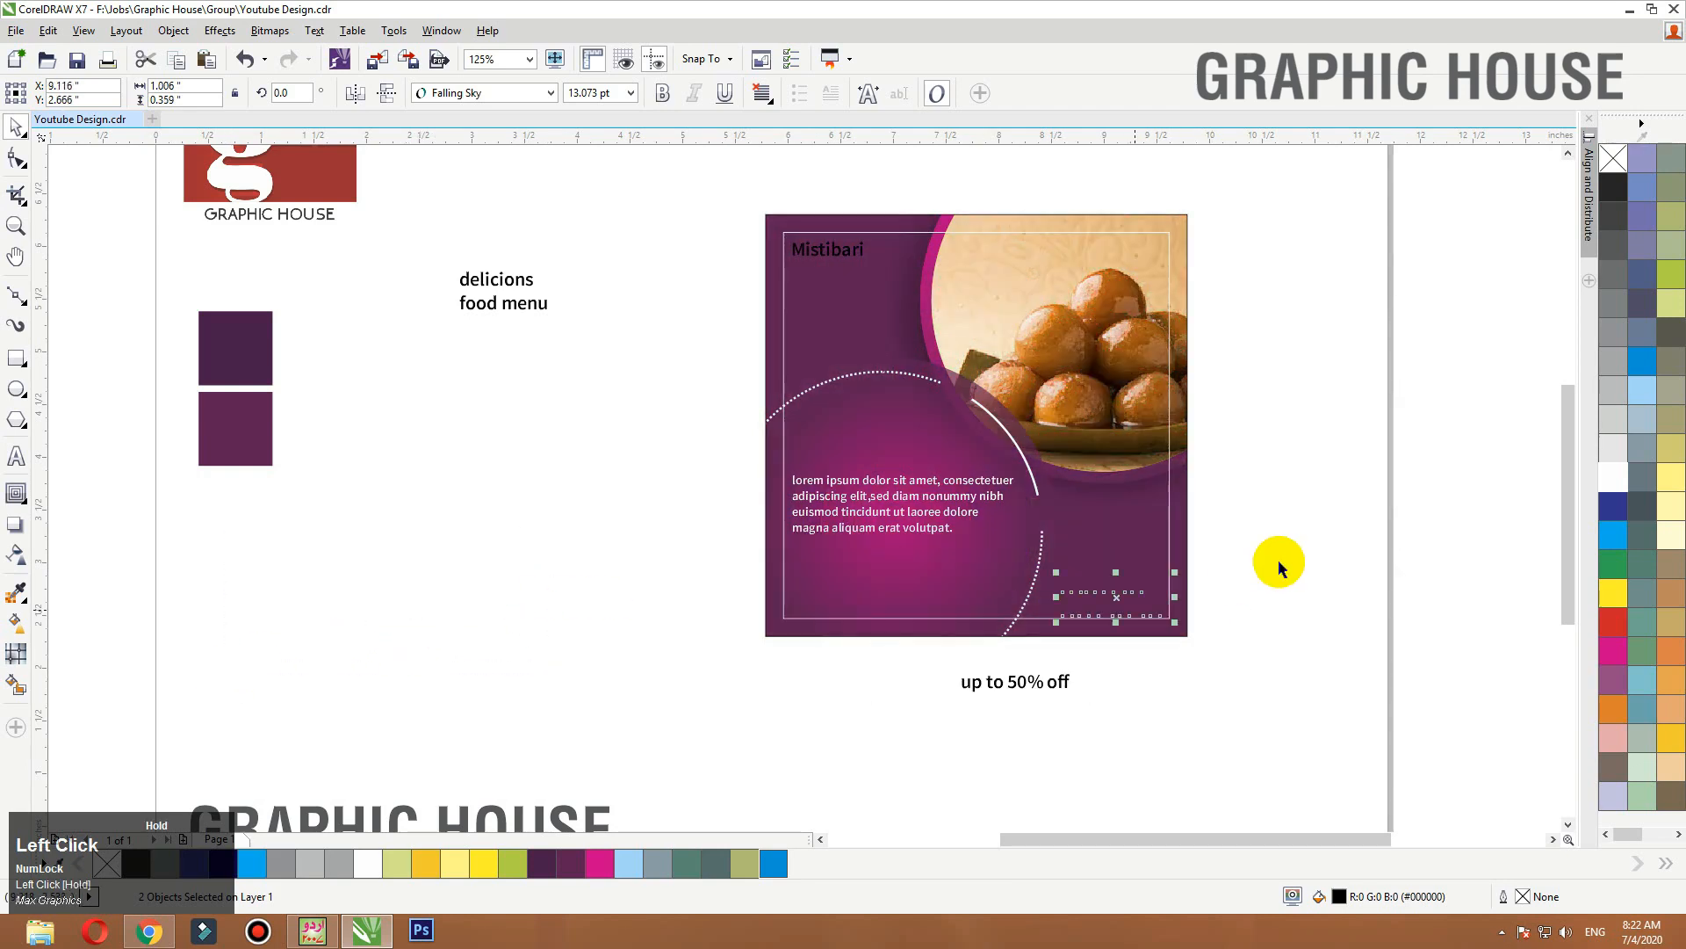
pyautogui.moveTo(1299, 571); pyautogui.dragTo(692, 671)
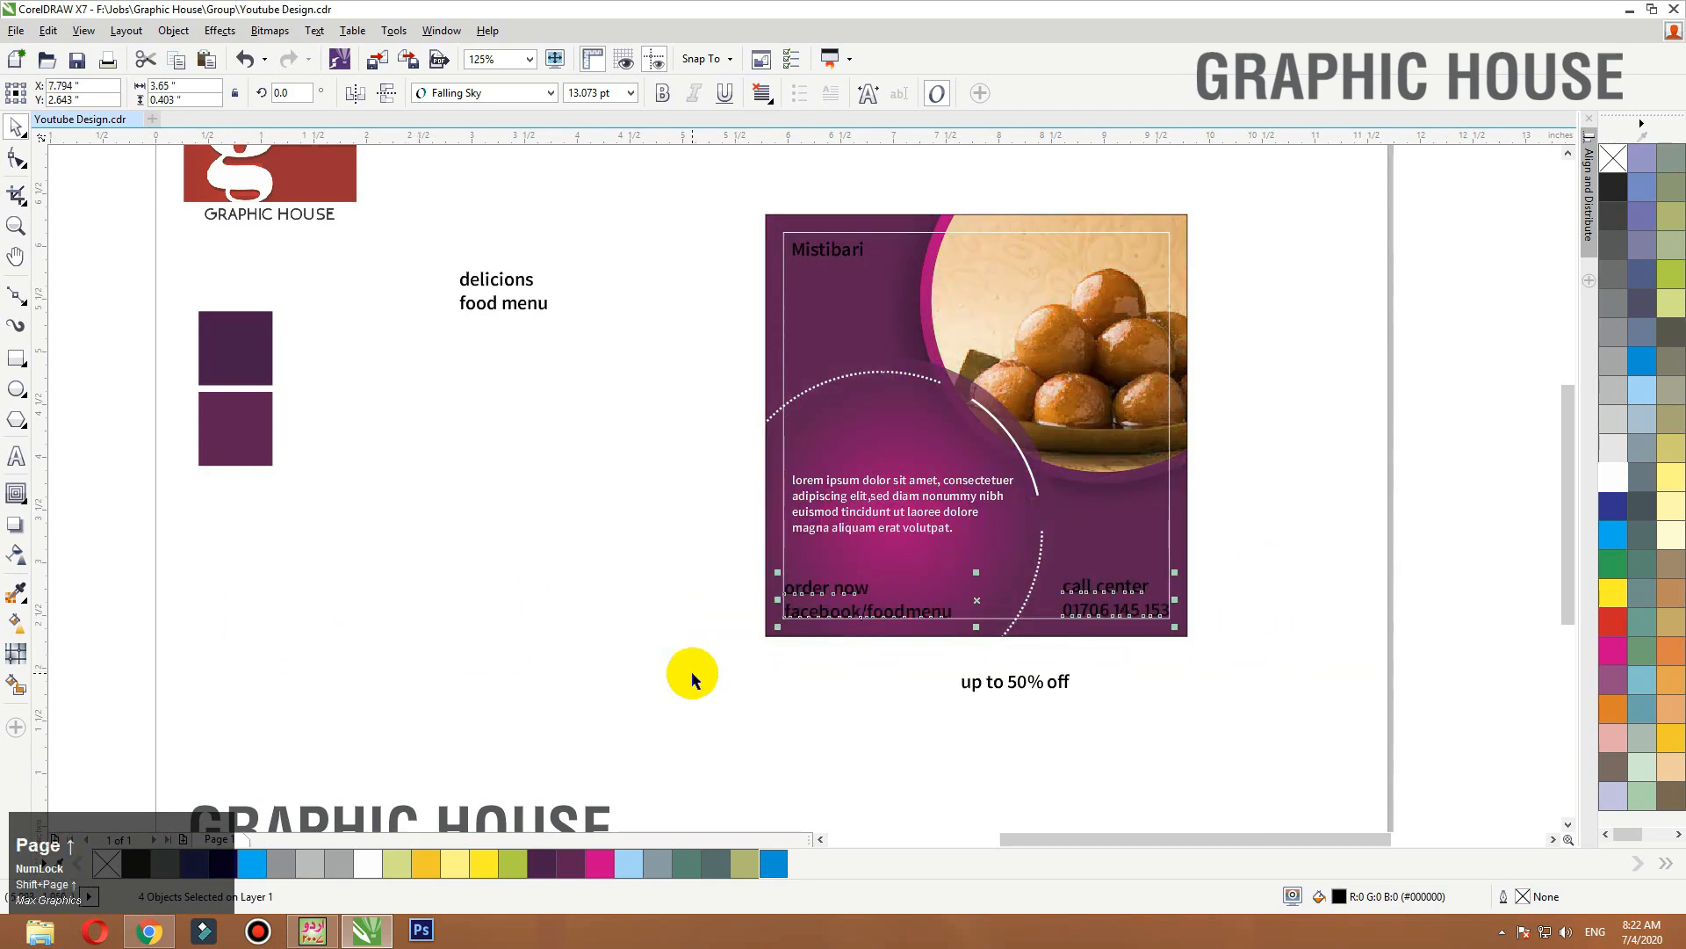
# Move the "delicions" and "food menu" lines above the lorem ipsum paragraph in the circle and bring them to the front.
pyautogui.click(617, 407)
pyautogui.moveTo(395, 387); pyautogui.dragTo(577, 225)
pyautogui.moveTo(519, 315); pyautogui.dragTo(862, 459)
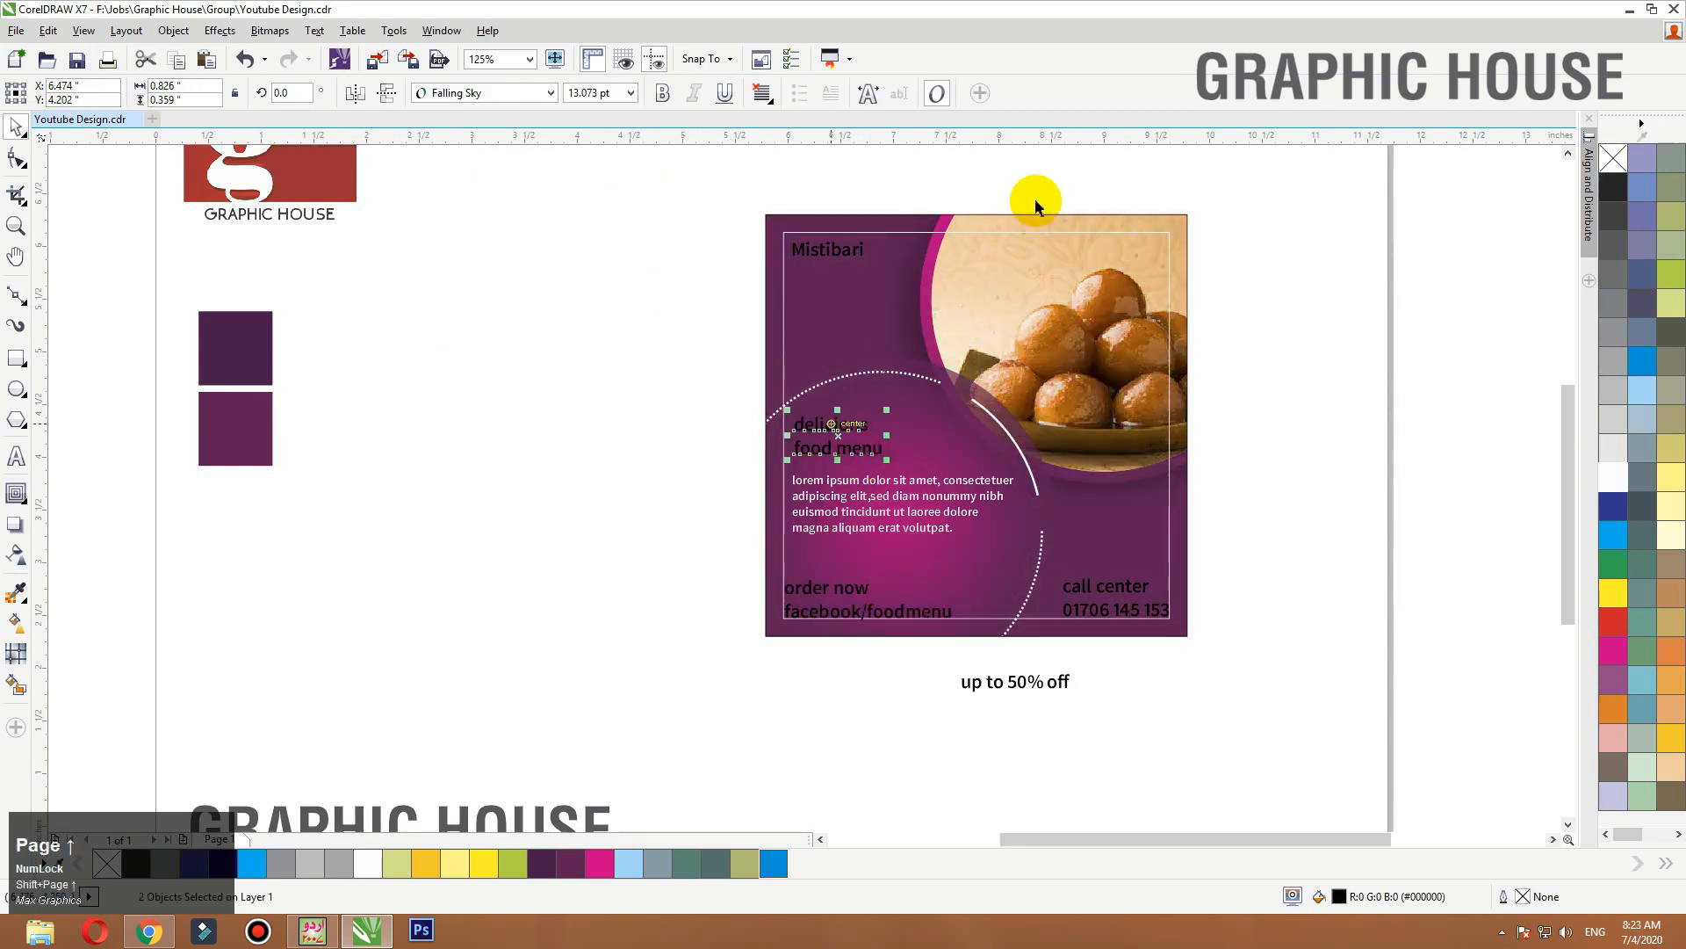
# Fill all the text on the post white, including the "Mistibari" title, and move the "up to 50% off" line slightly closer to the post.
pyautogui.click(849, 249)
pyautogui.click(903, 220)
pyautogui.click(1359, 376)
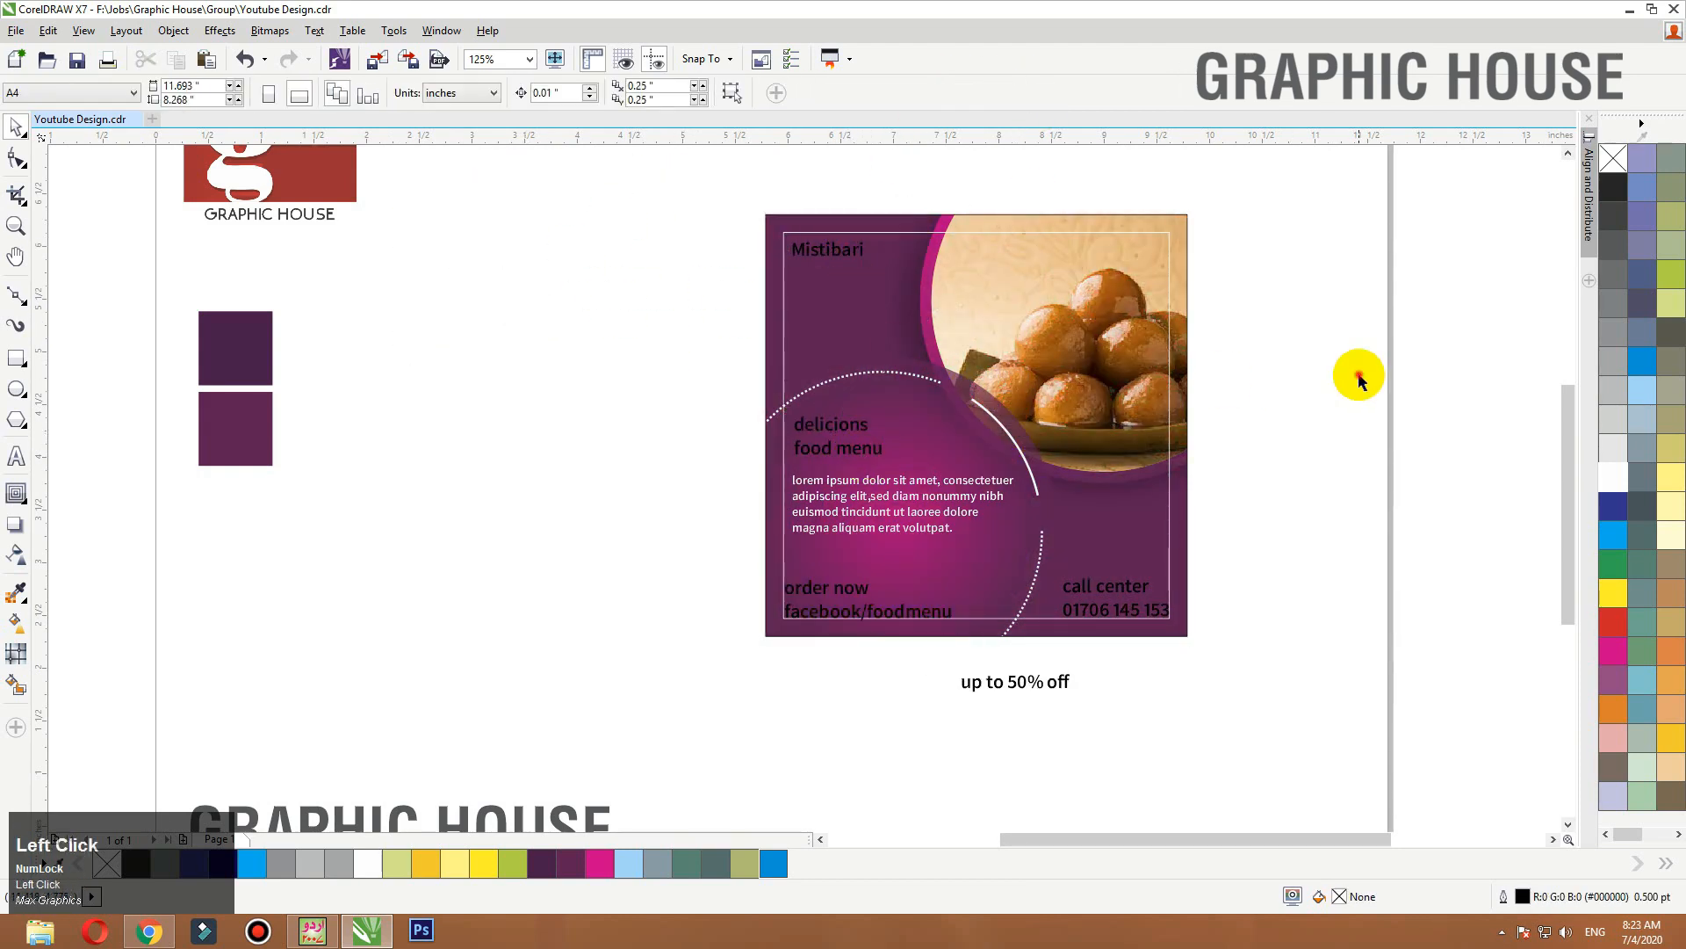
pyautogui.moveTo(1358, 375); pyautogui.dragTo(713, 647)
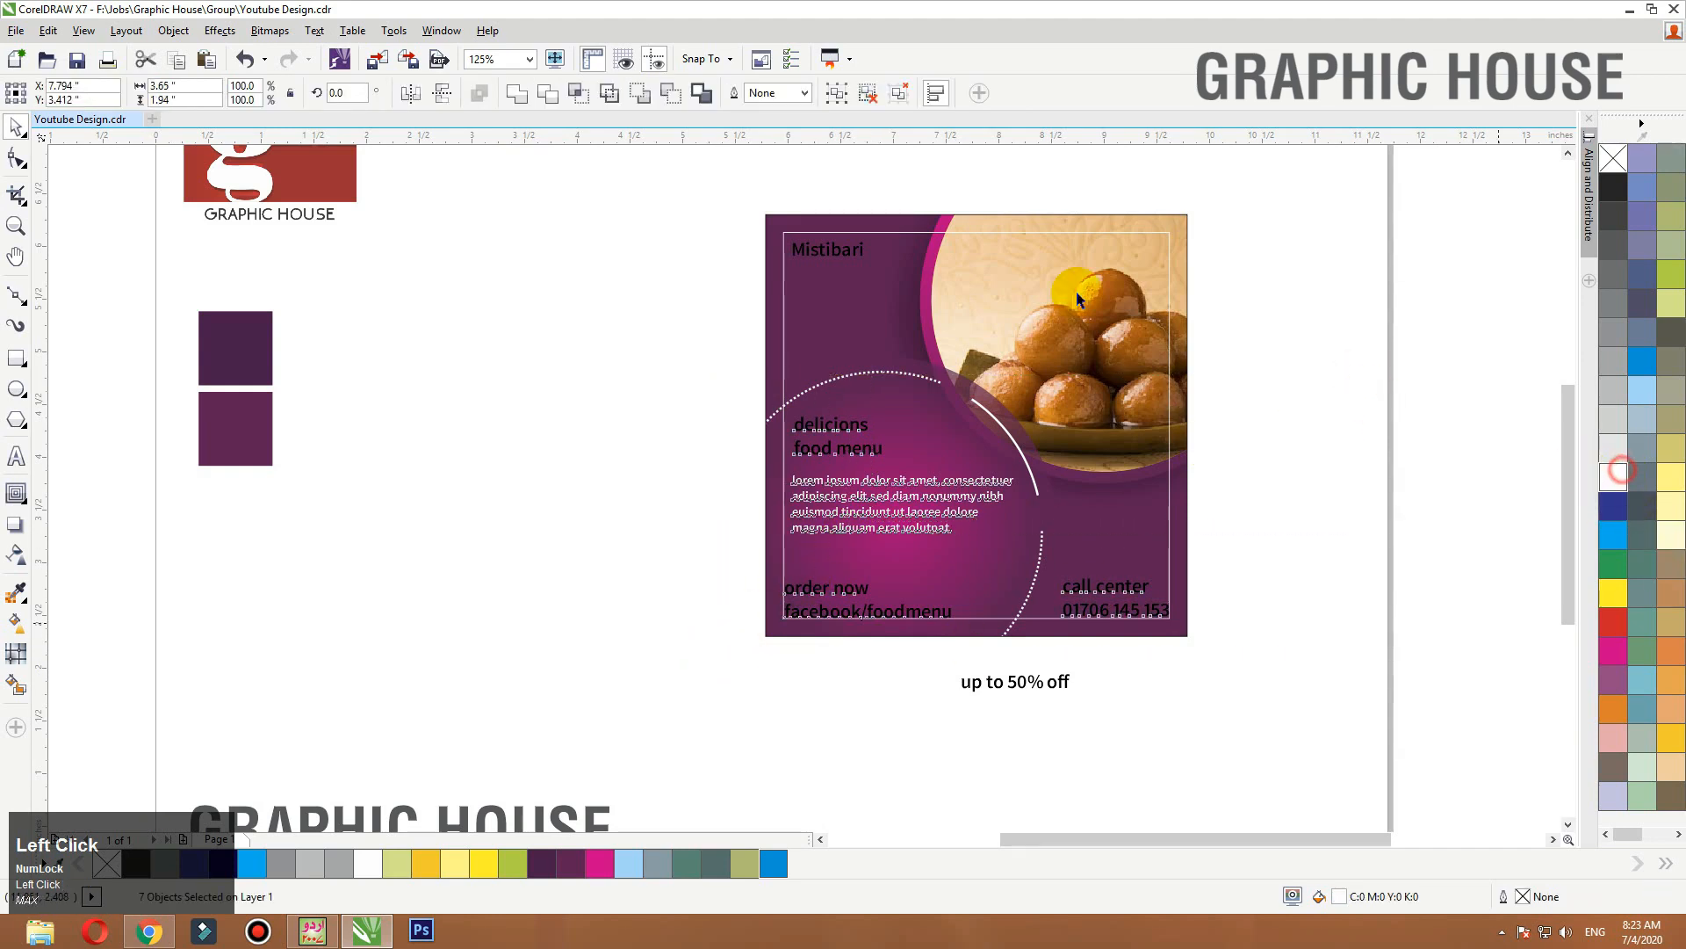
pyautogui.moveTo(936, 210); pyautogui.dragTo(1004, 199)
pyautogui.click(1620, 485)
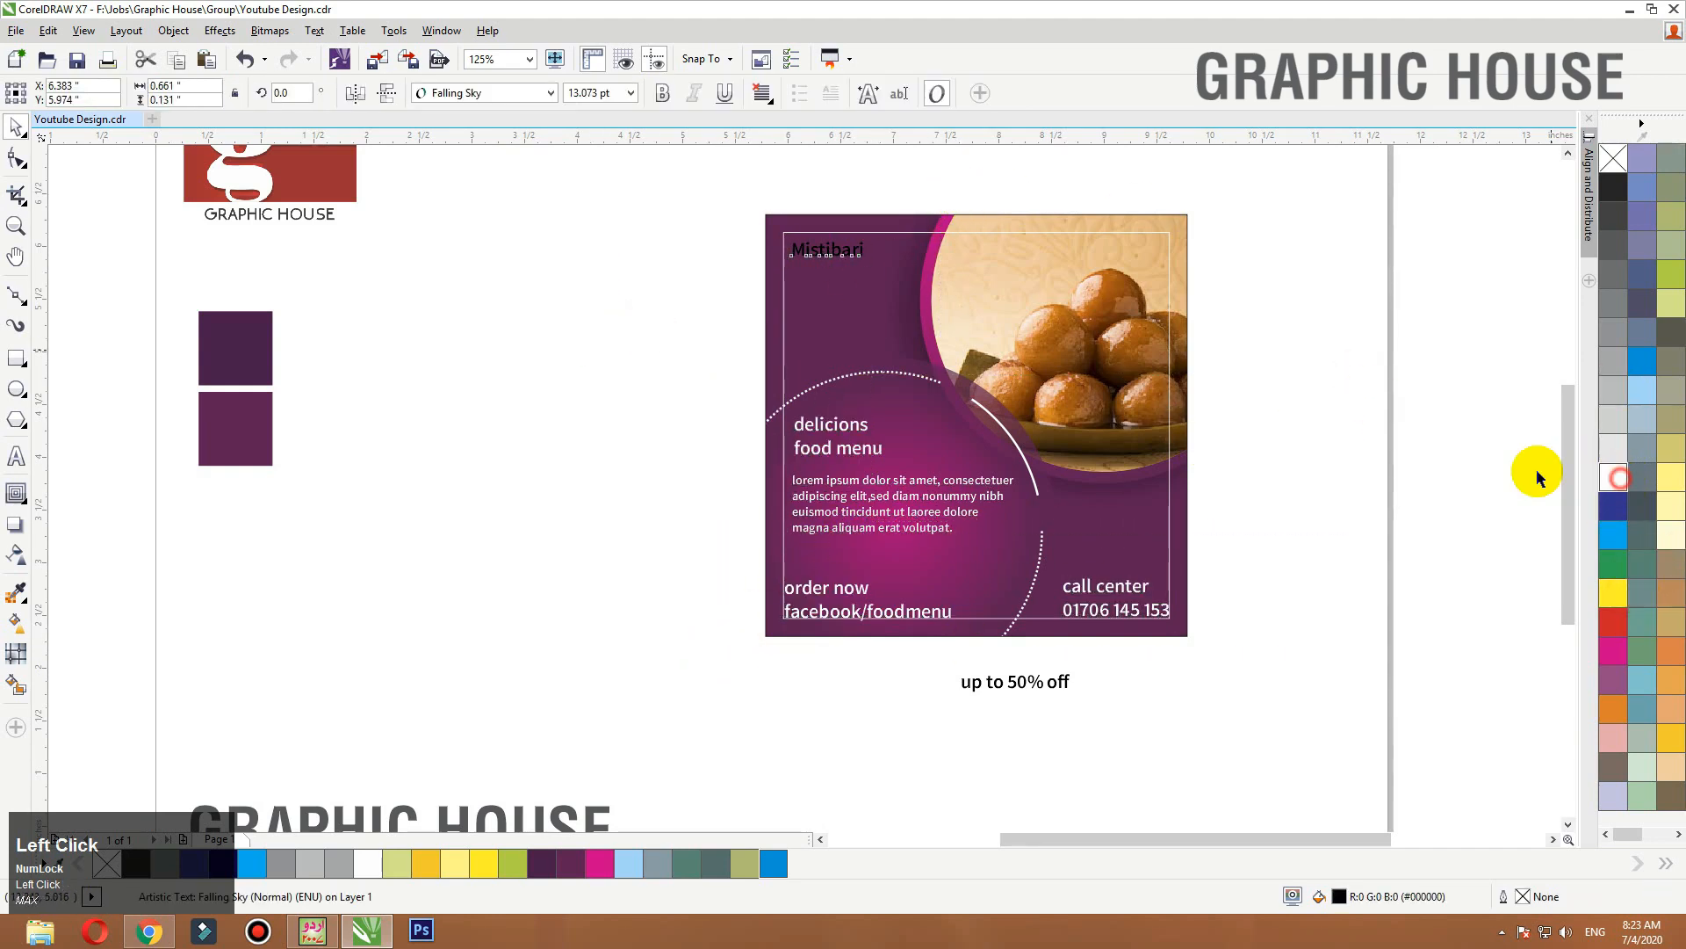
pyautogui.moveTo(1052, 686); pyautogui.dragTo(1038, 672)
# Change the "food menu" line to uppercase.
pyautogui.click(1136, 636)
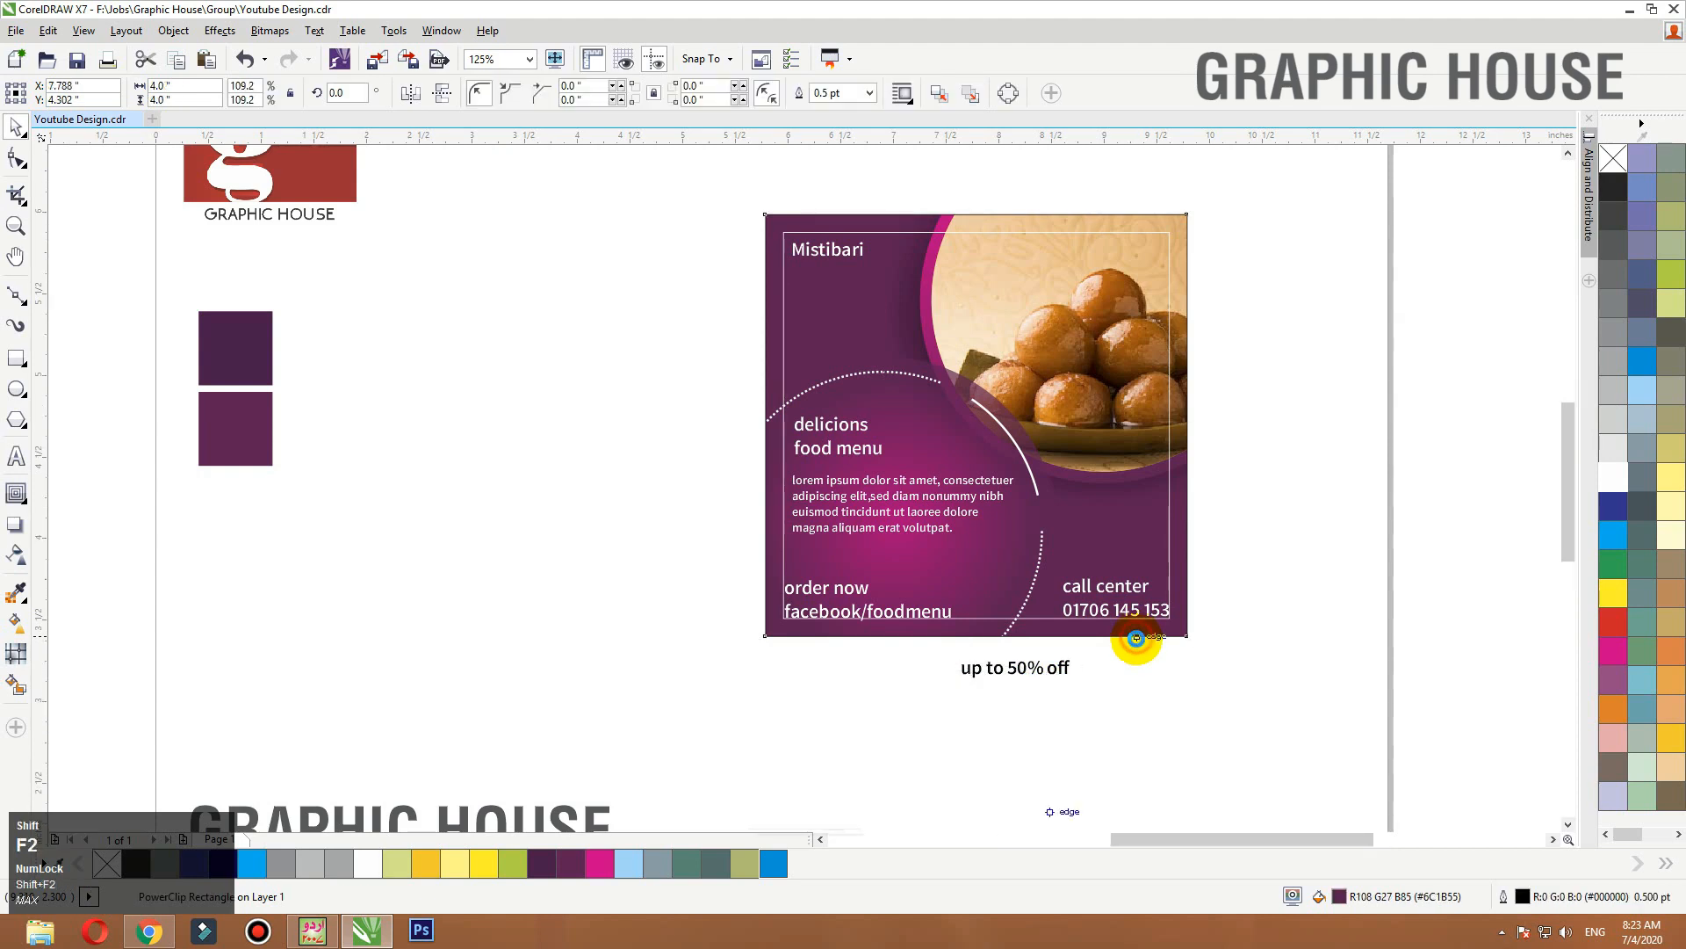
pyautogui.hotkey('shift', 'F2')
pyautogui.click(415, 359)
pyautogui.press('F2')
pyautogui.moveTo(264, 414); pyautogui.dragTo(1131, 883)
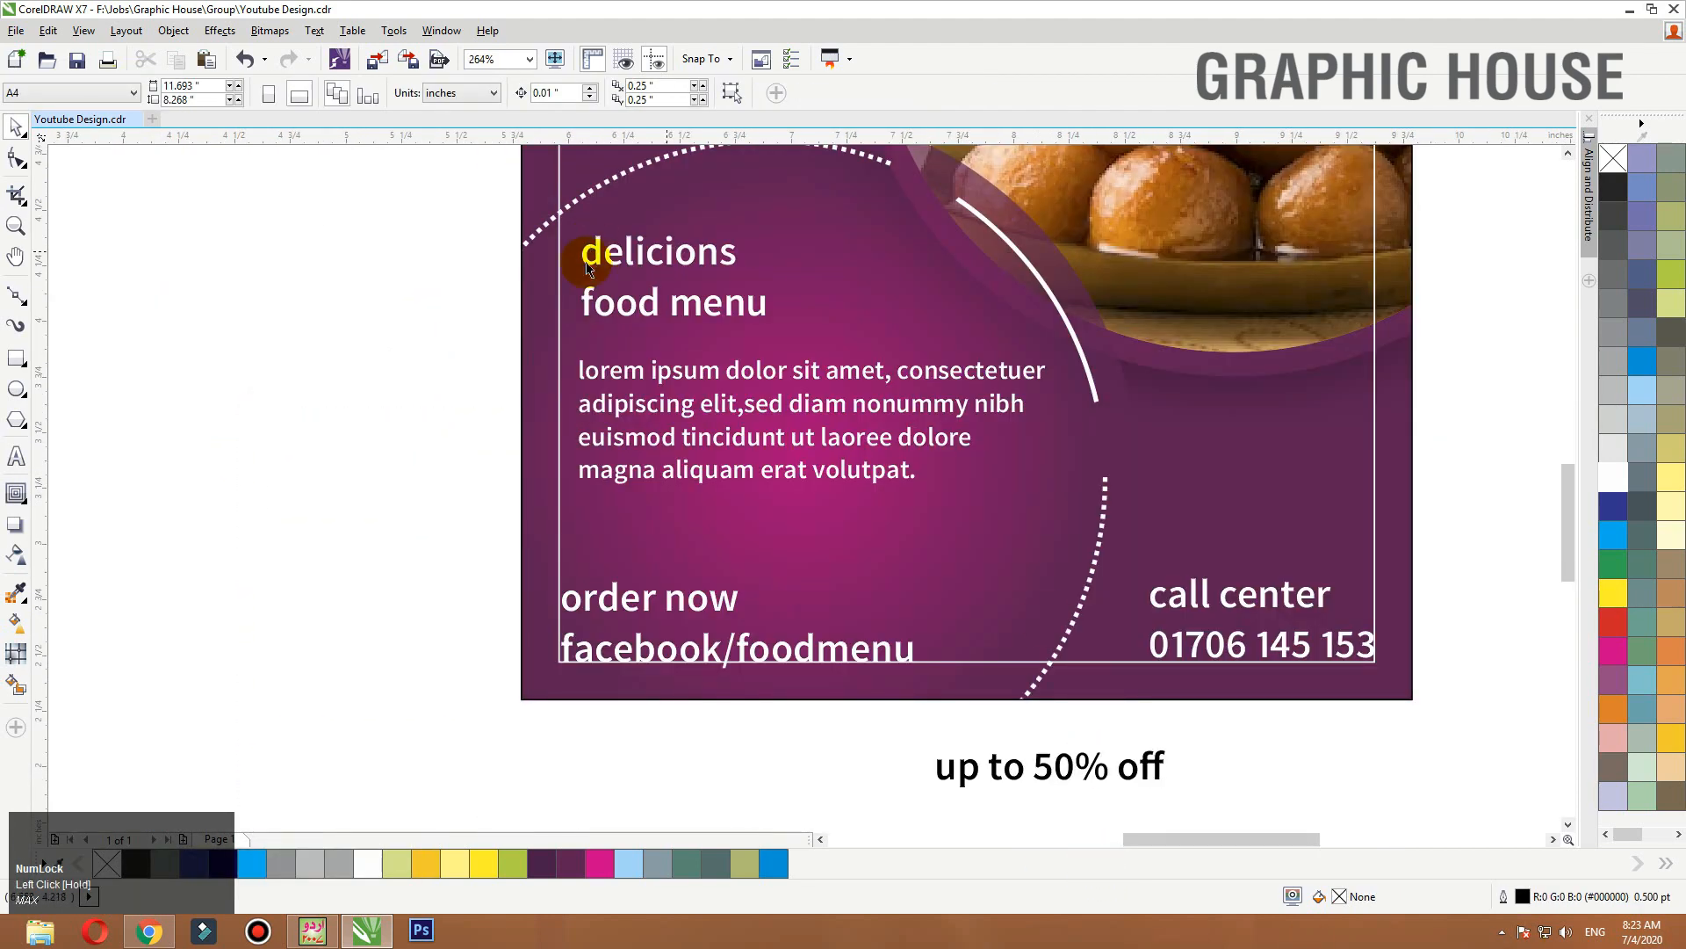
pyautogui.click(719, 304)
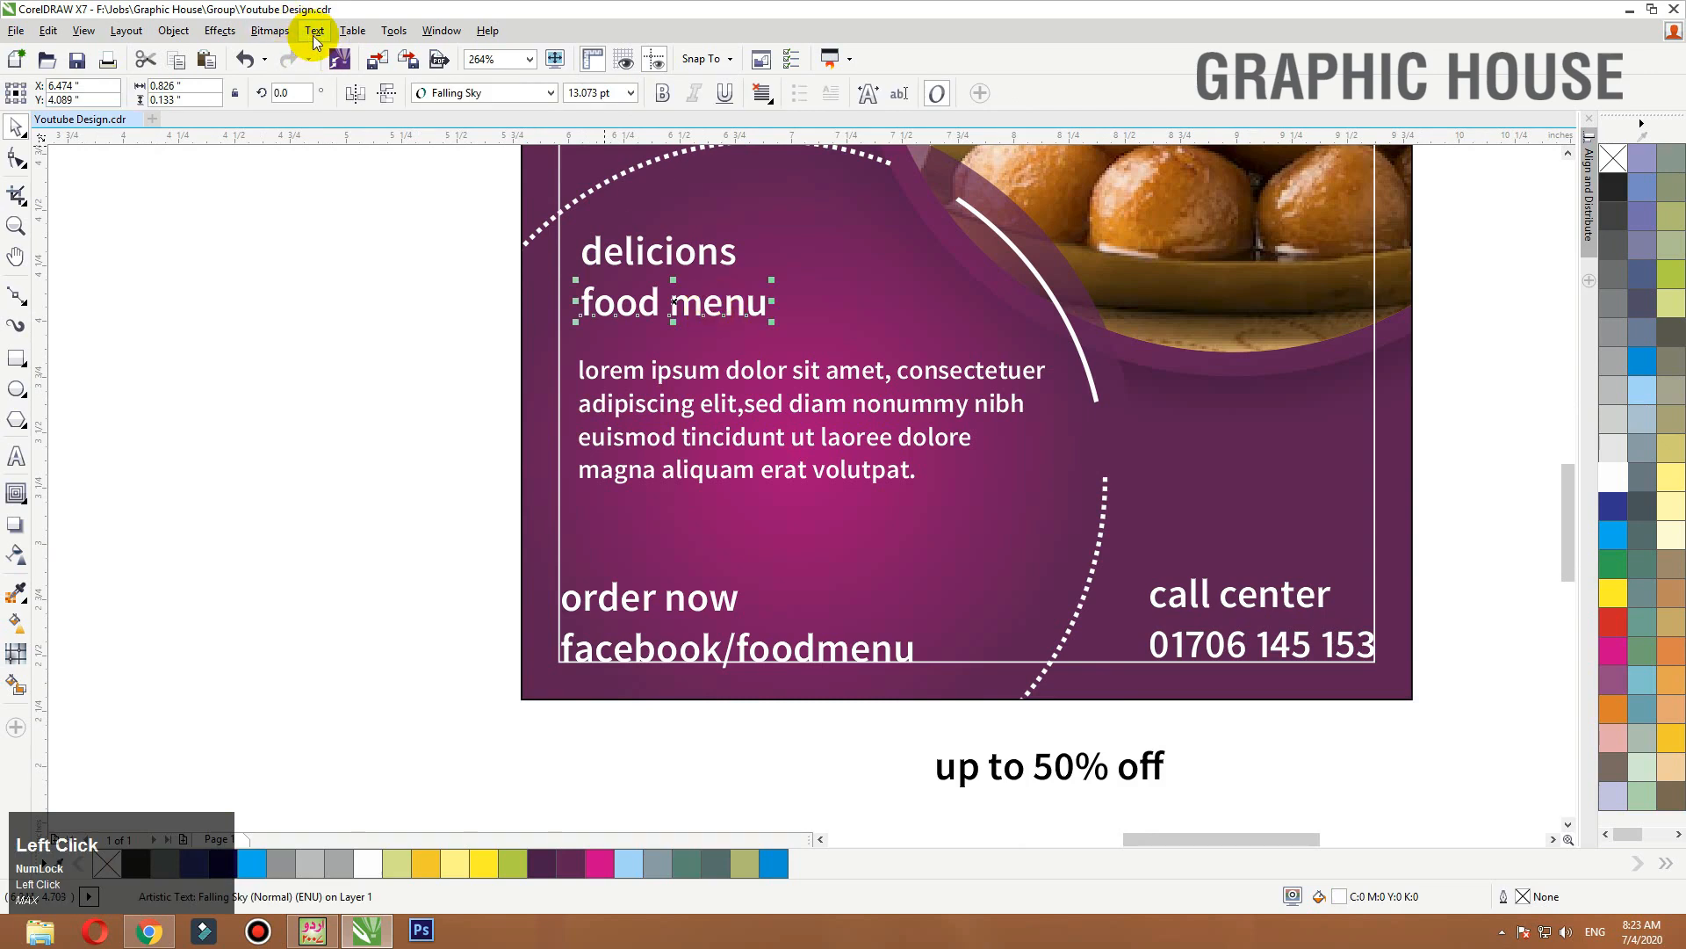
pyautogui.click(315, 35)
pyautogui.click(351, 587)
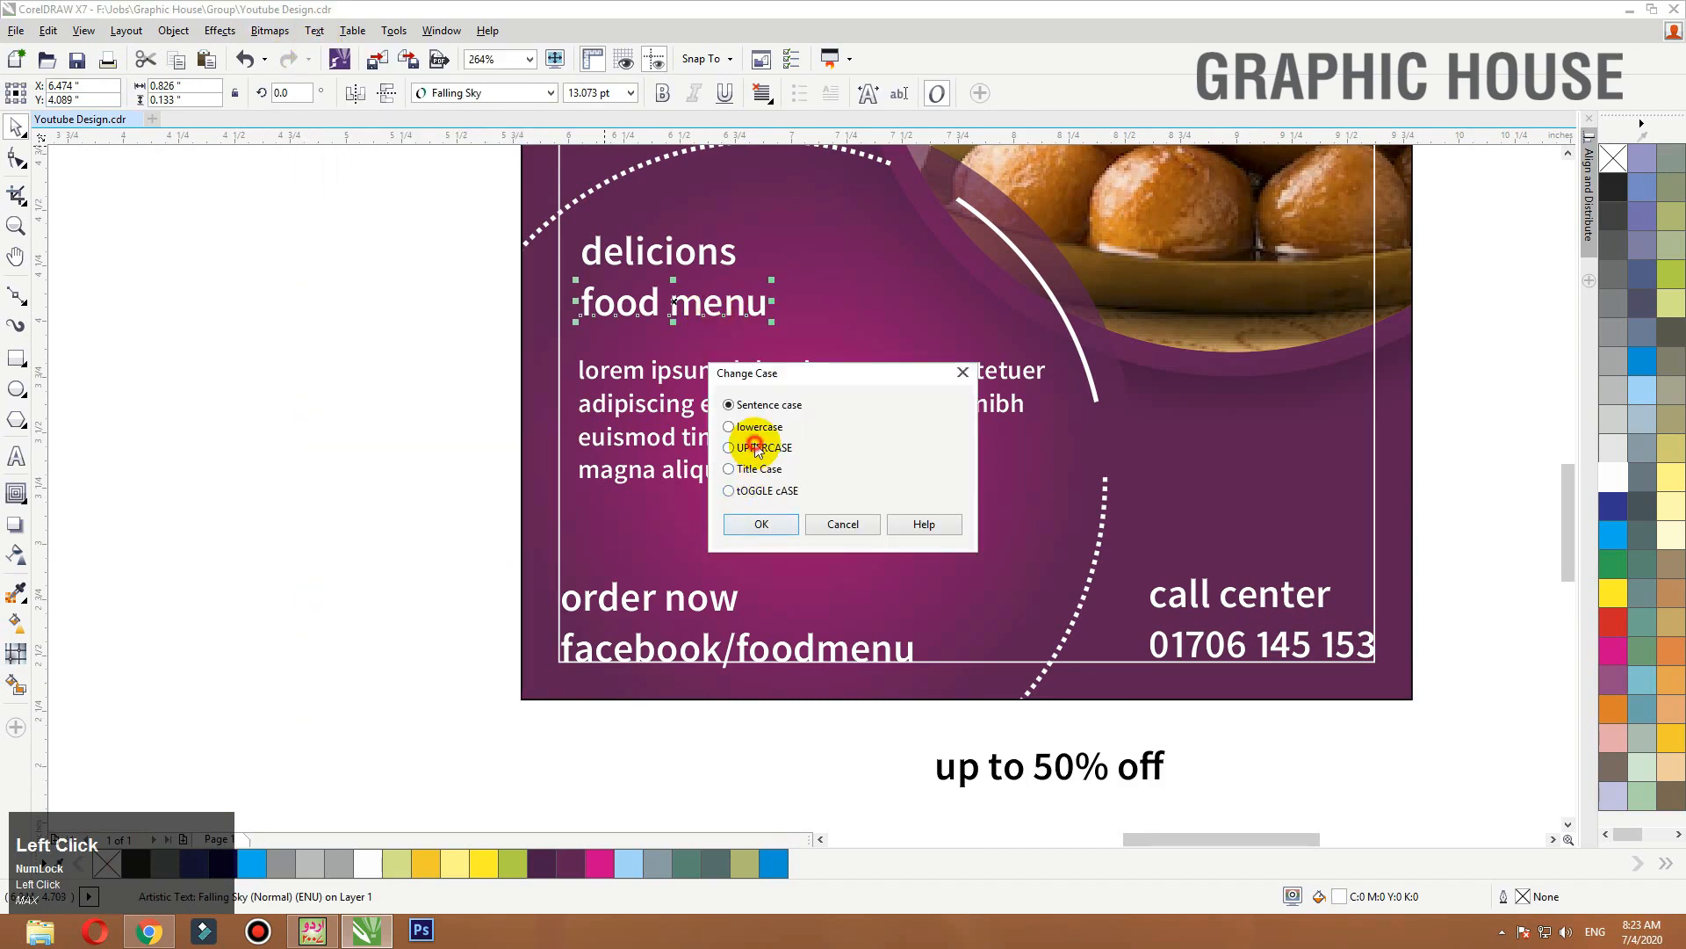
pyautogui.click(766, 523)
# Set the "FOOD MENU" heading in AnticlaireDisplaySSK and enlarge it to about 19.65 pt.
pyautogui.click(518, 93)
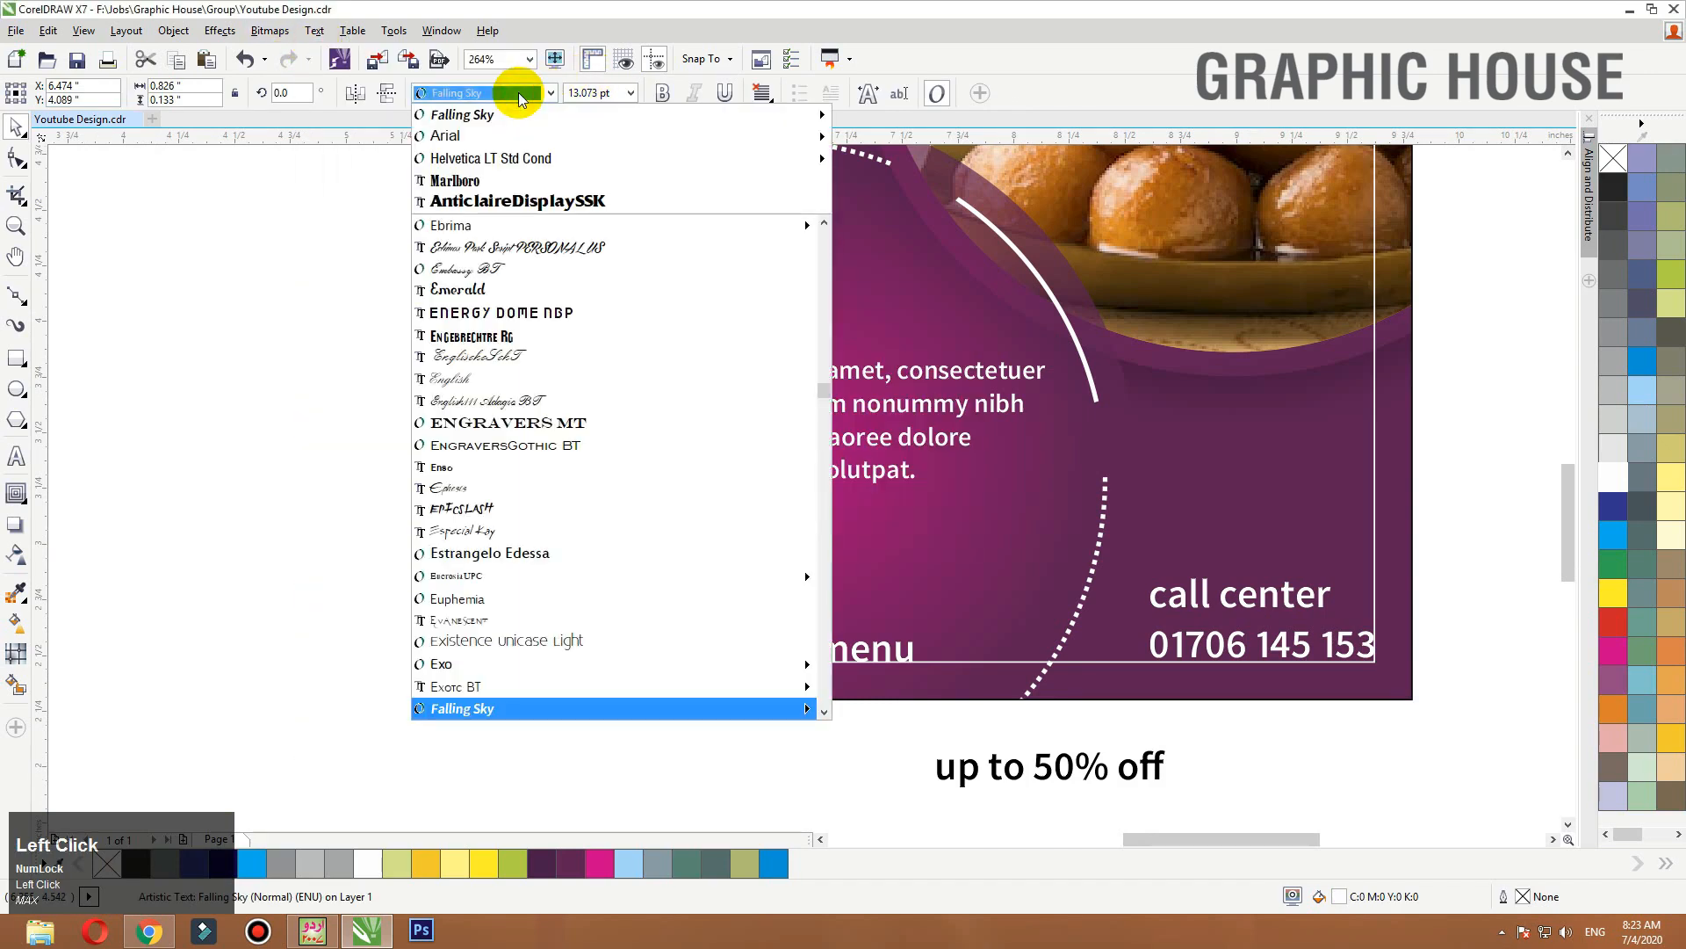
pyautogui.click(521, 203)
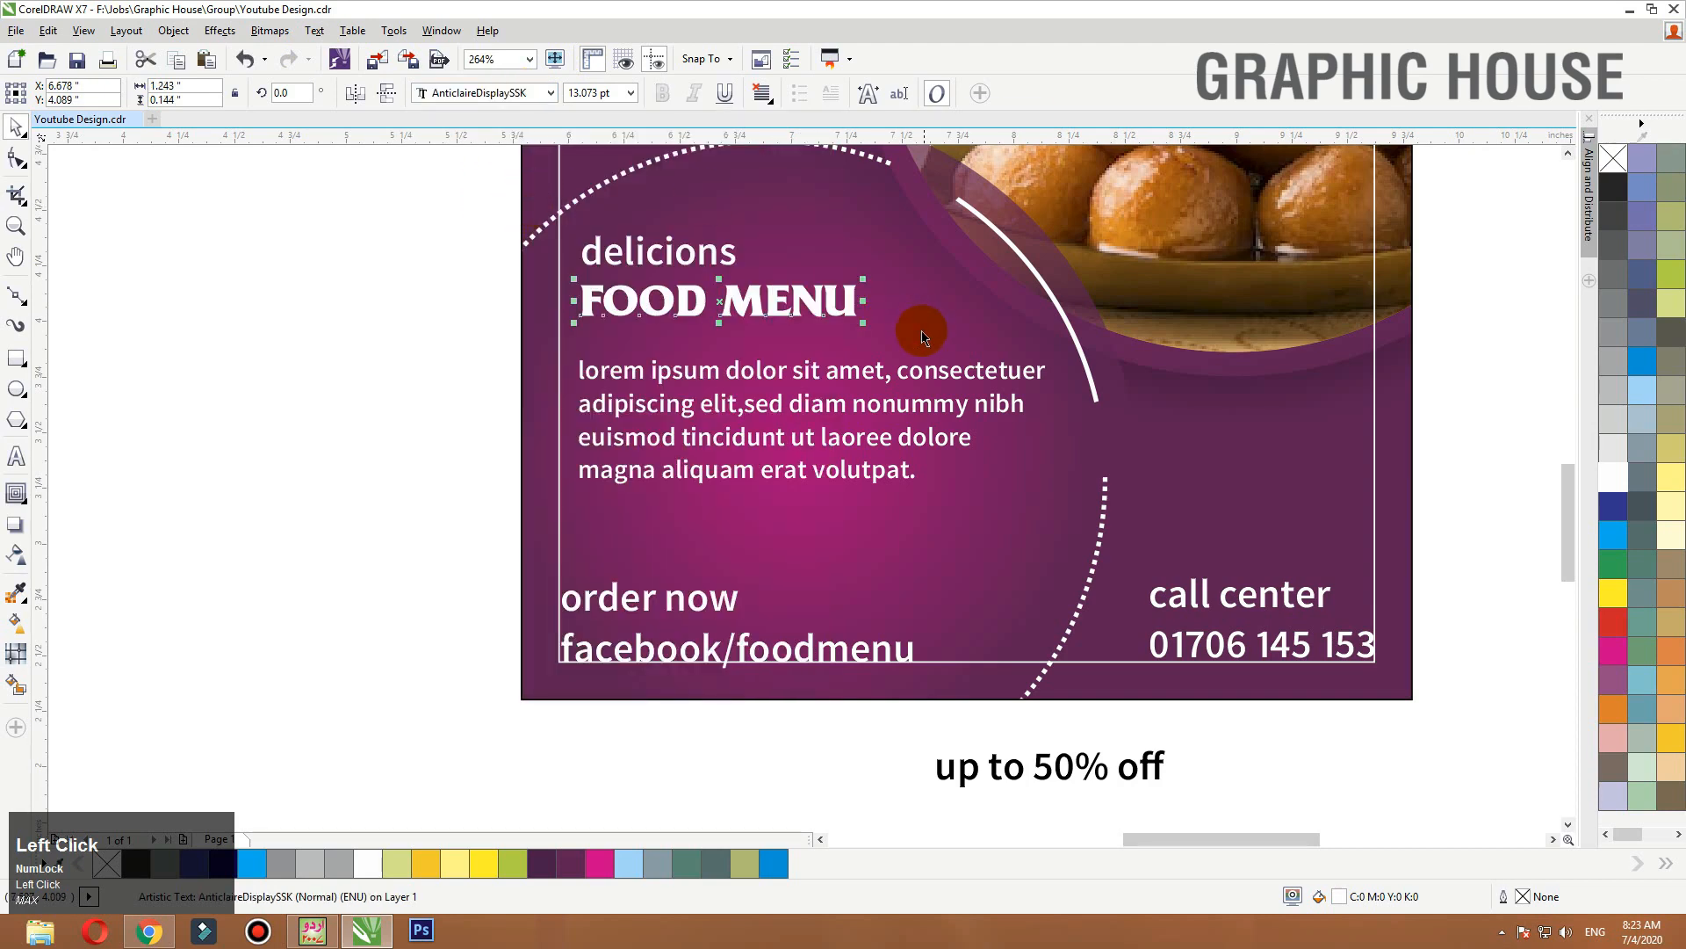
pyautogui.moveTo(863, 279); pyautogui.dragTo(1008, 257)
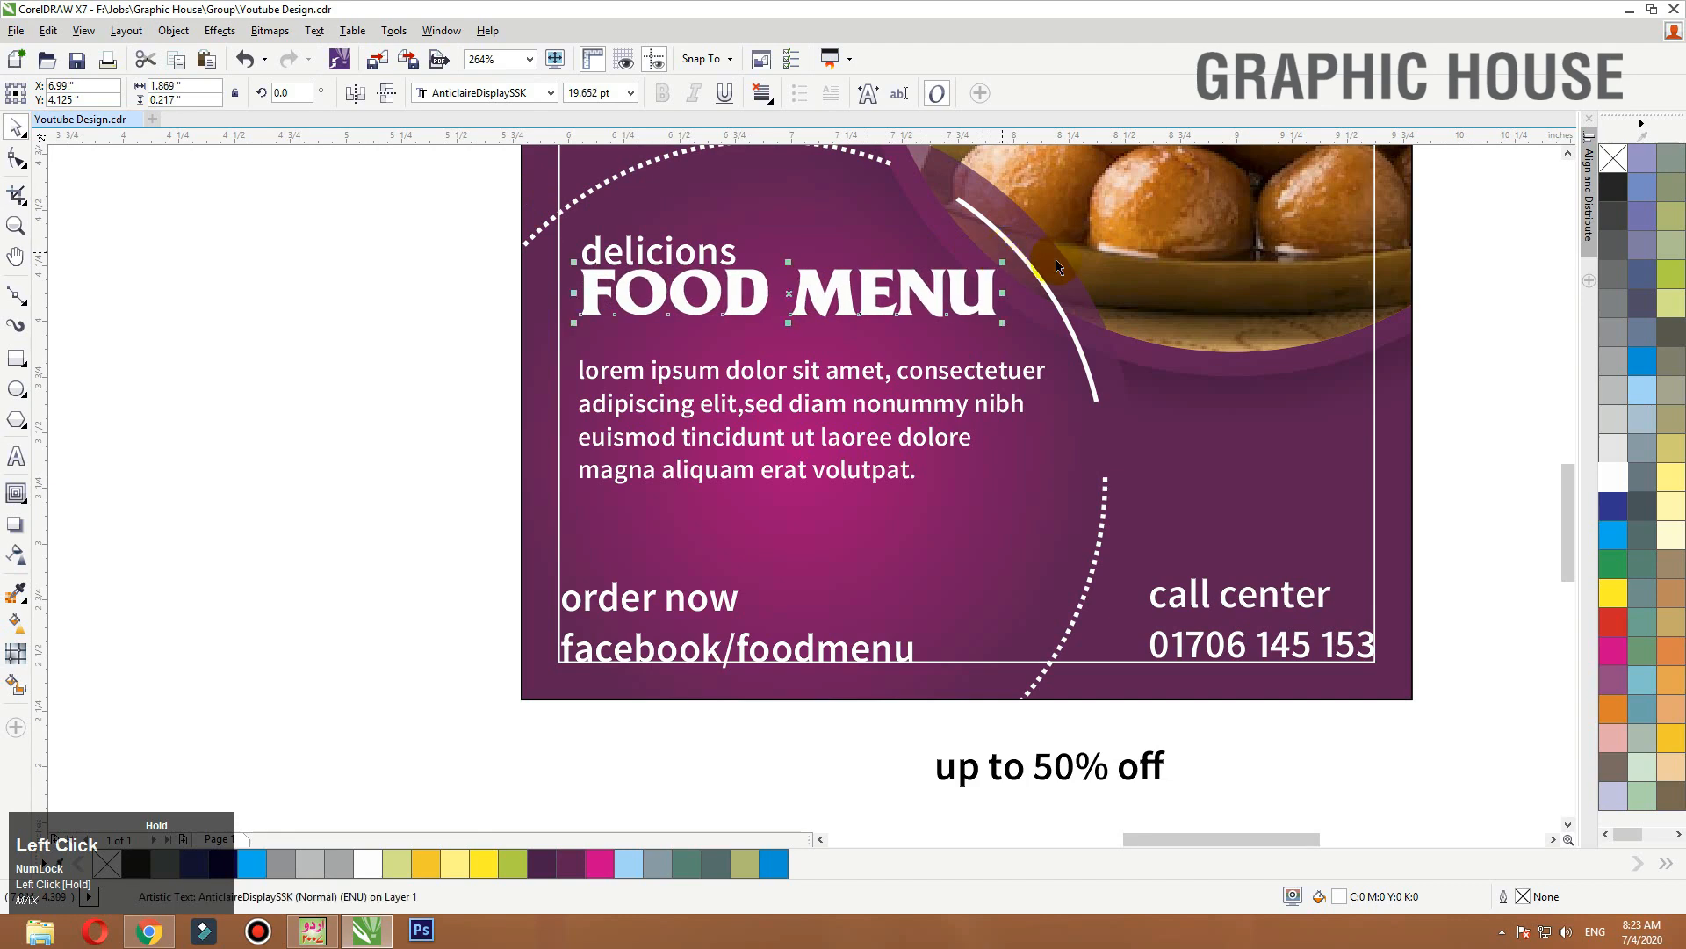
# Give the "FOOD MENU" heading a vertical fountain fill from golden yellow at the top to orange at the bottom.
pyautogui.click(1672, 736)
pyautogui.press('g')
pyautogui.moveTo(802, 276); pyautogui.dragTo(803, 314)
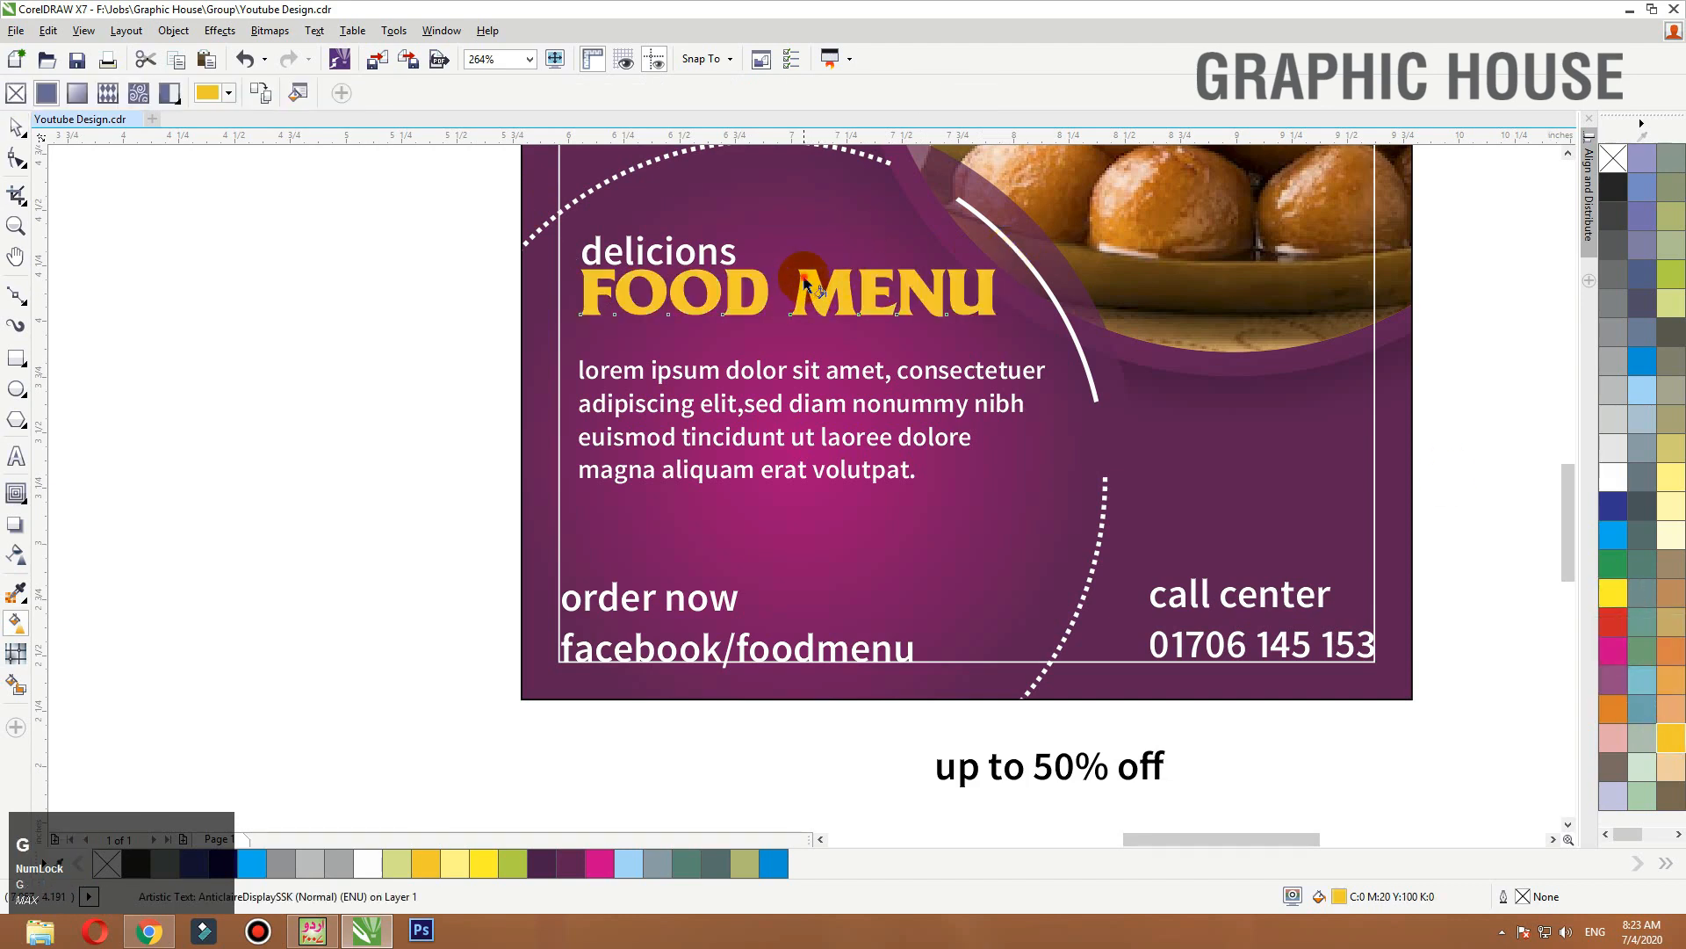
pyautogui.click(1610, 722)
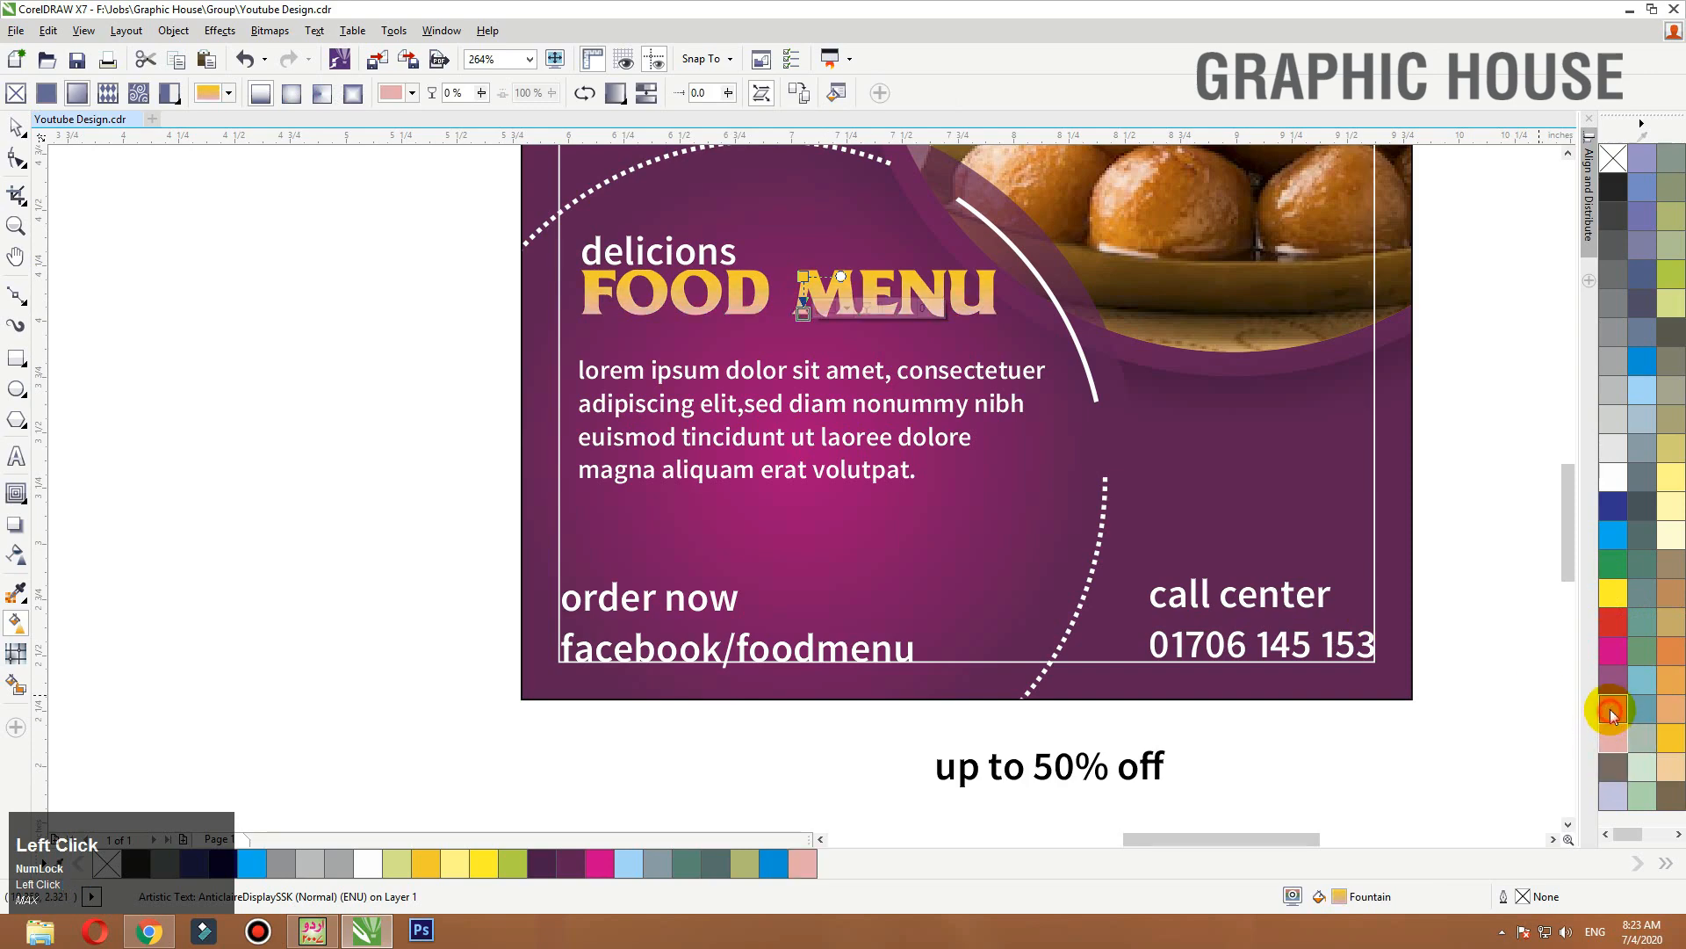
pyautogui.moveTo(805, 315); pyautogui.dragTo(809, 314)
pyautogui.press('space')
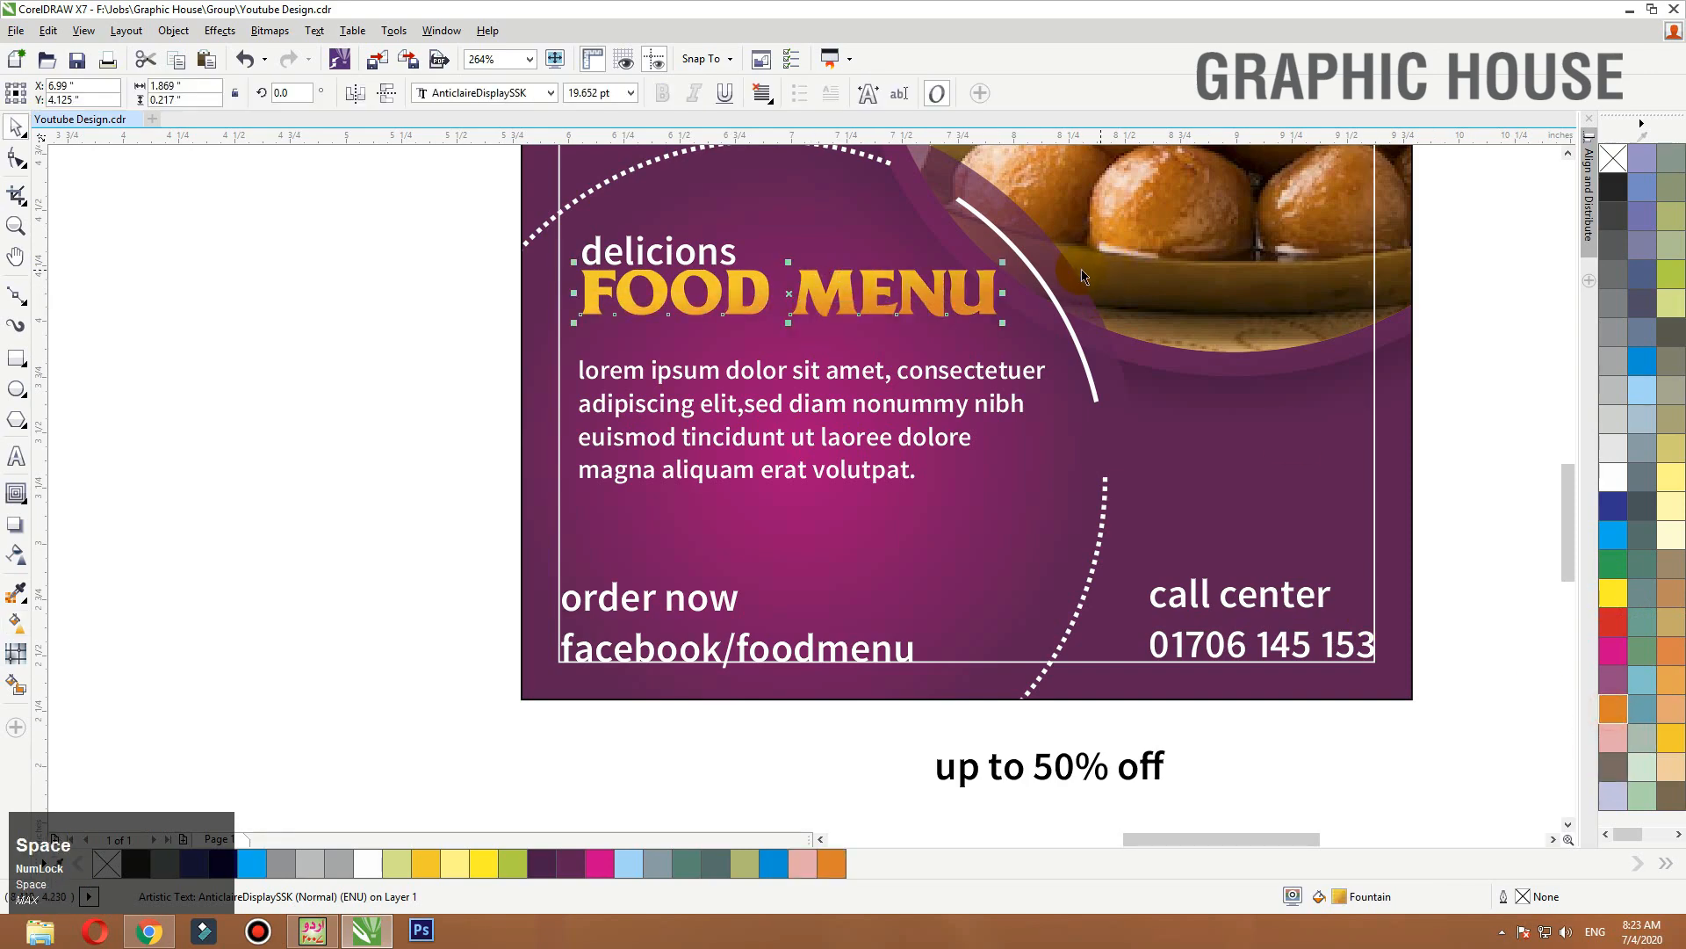
# Move the "FOOD MENU" heading slightly down, away from the "delicions" line above it.
pyautogui.press('F2')
pyautogui.moveTo(1135, 241); pyautogui.dragTo(382, 371)
pyautogui.click(862, 511)
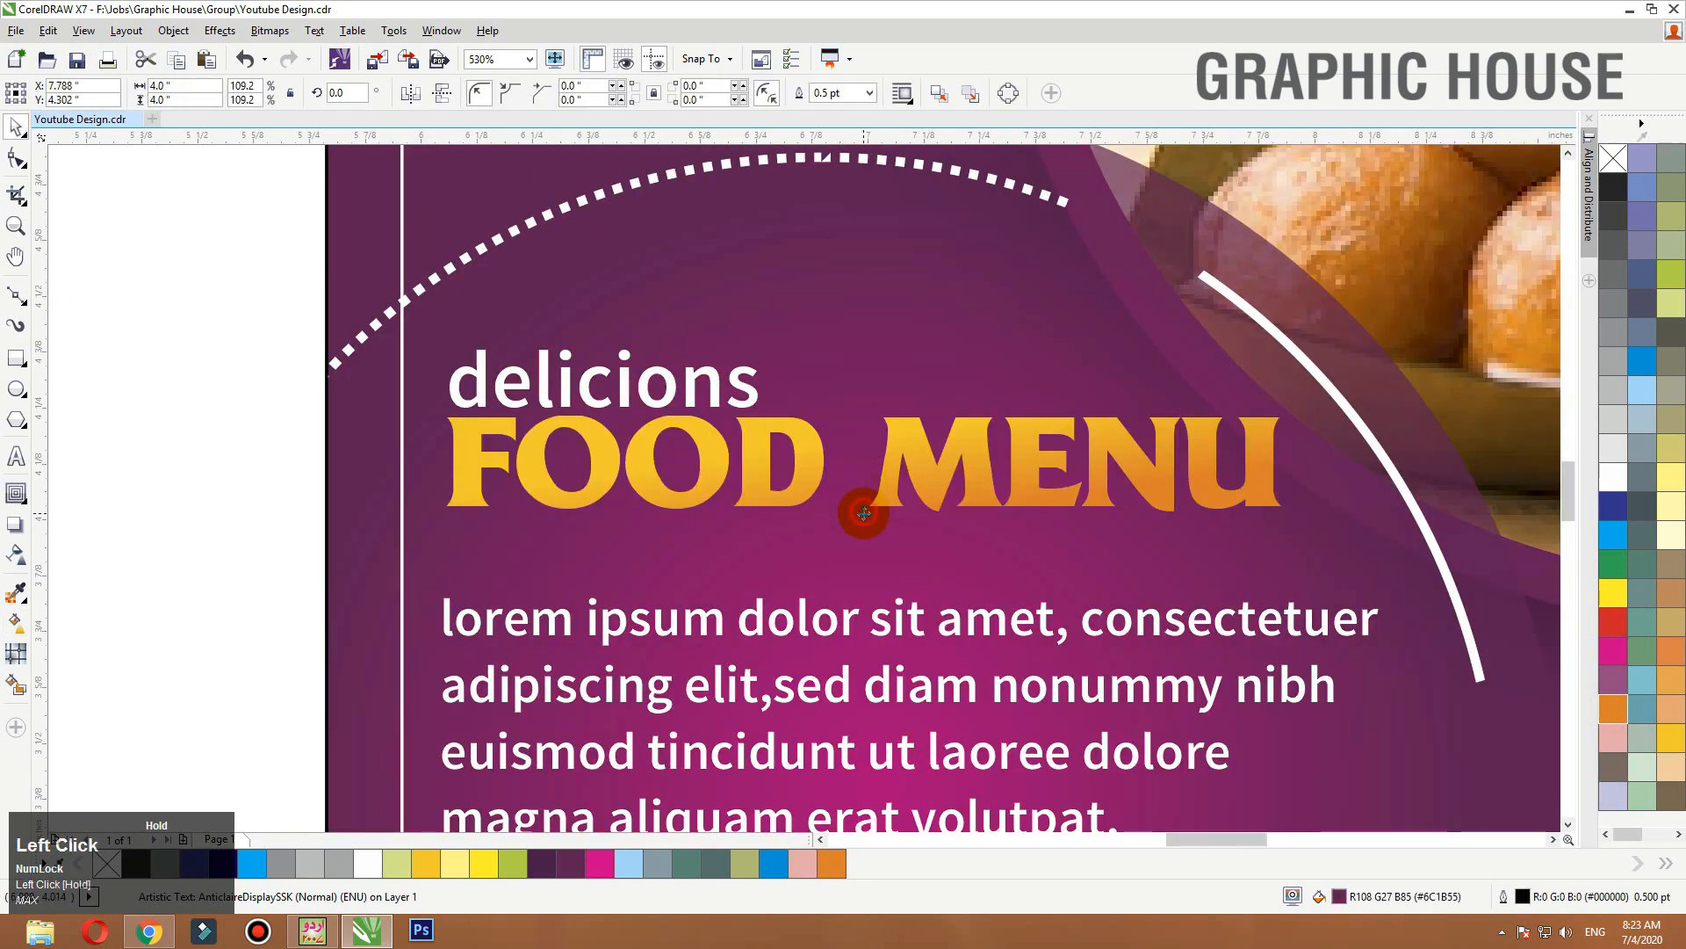
pyautogui.click(883, 510)
pyautogui.moveTo(863, 524); pyautogui.dragTo(885, 517)
# Change the "delicions" line to title case.
pyautogui.click(747, 387)
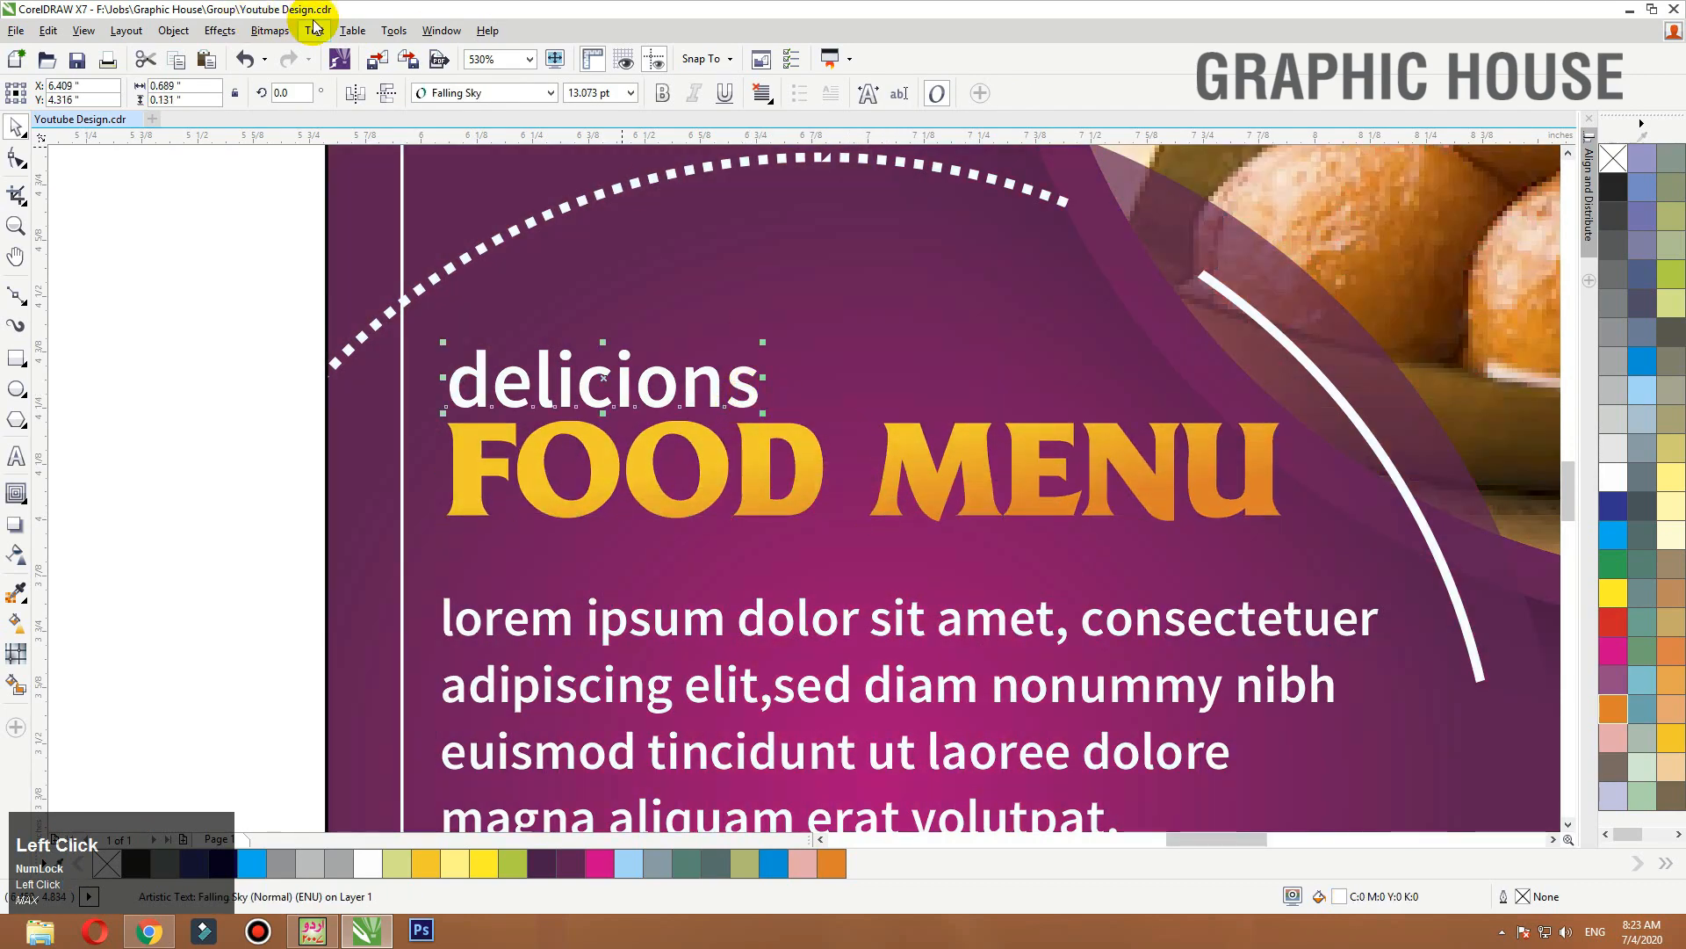
pyautogui.click(315, 30)
pyautogui.click(334, 591)
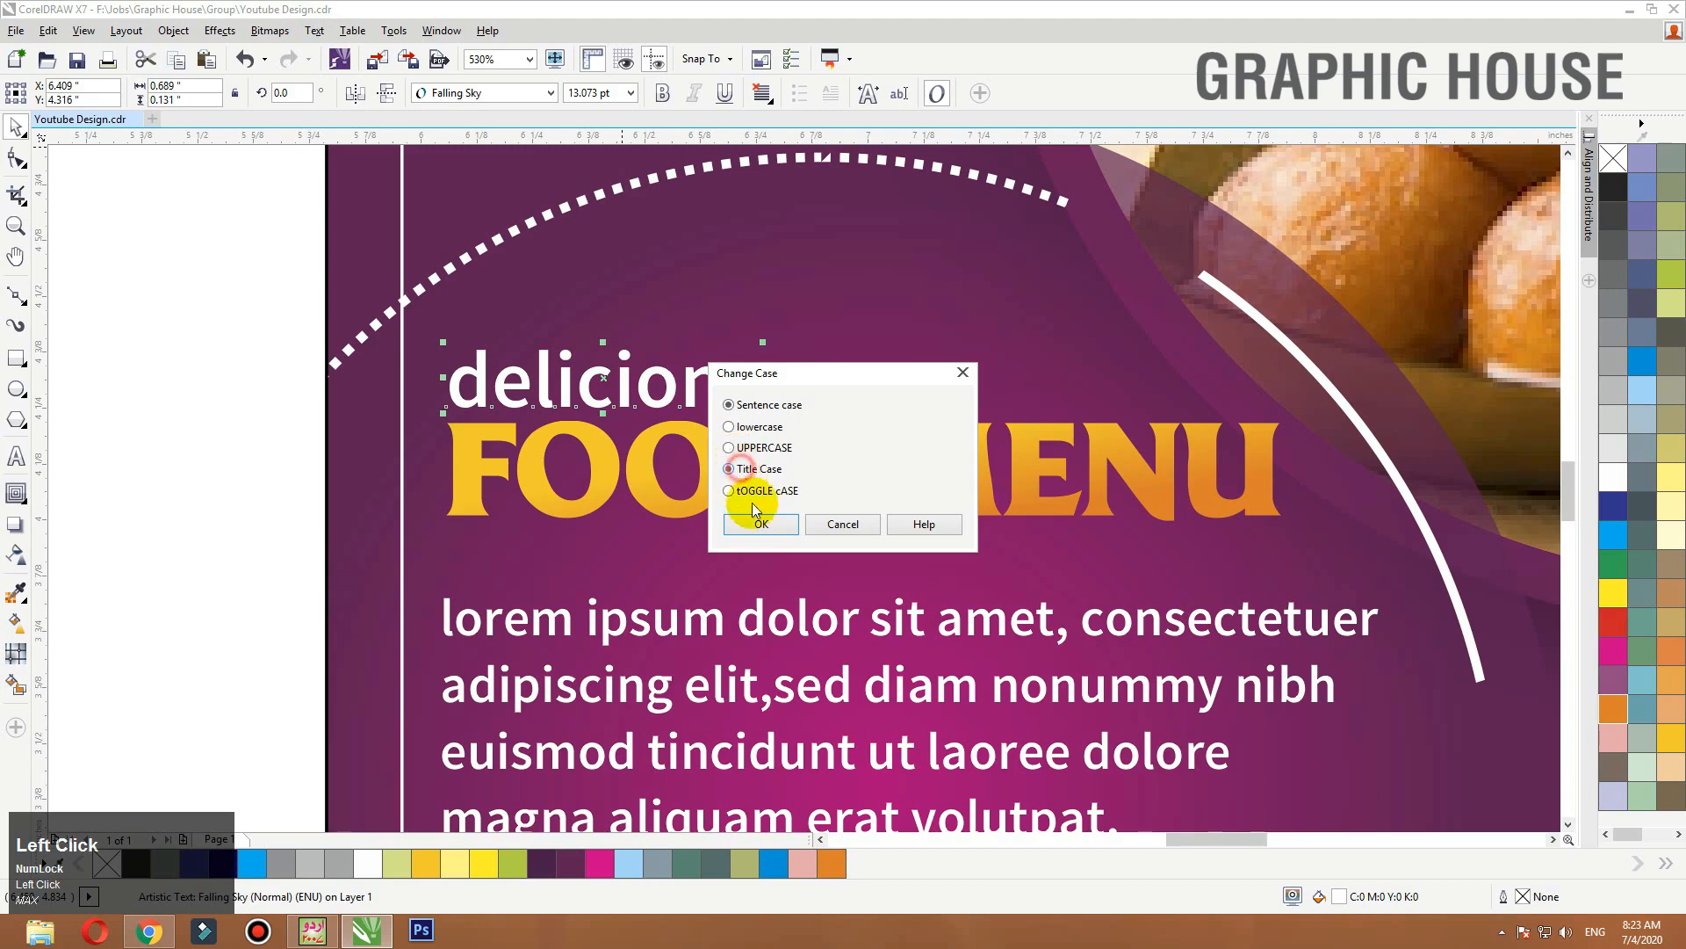
pyautogui.click(759, 523)
# Set "Delicions" in Echinos Park Script PERSONAL USE, enlarge it to about 20.21 pt and shift it slightly left above "FOOD MENU".
pyautogui.click(518, 92)
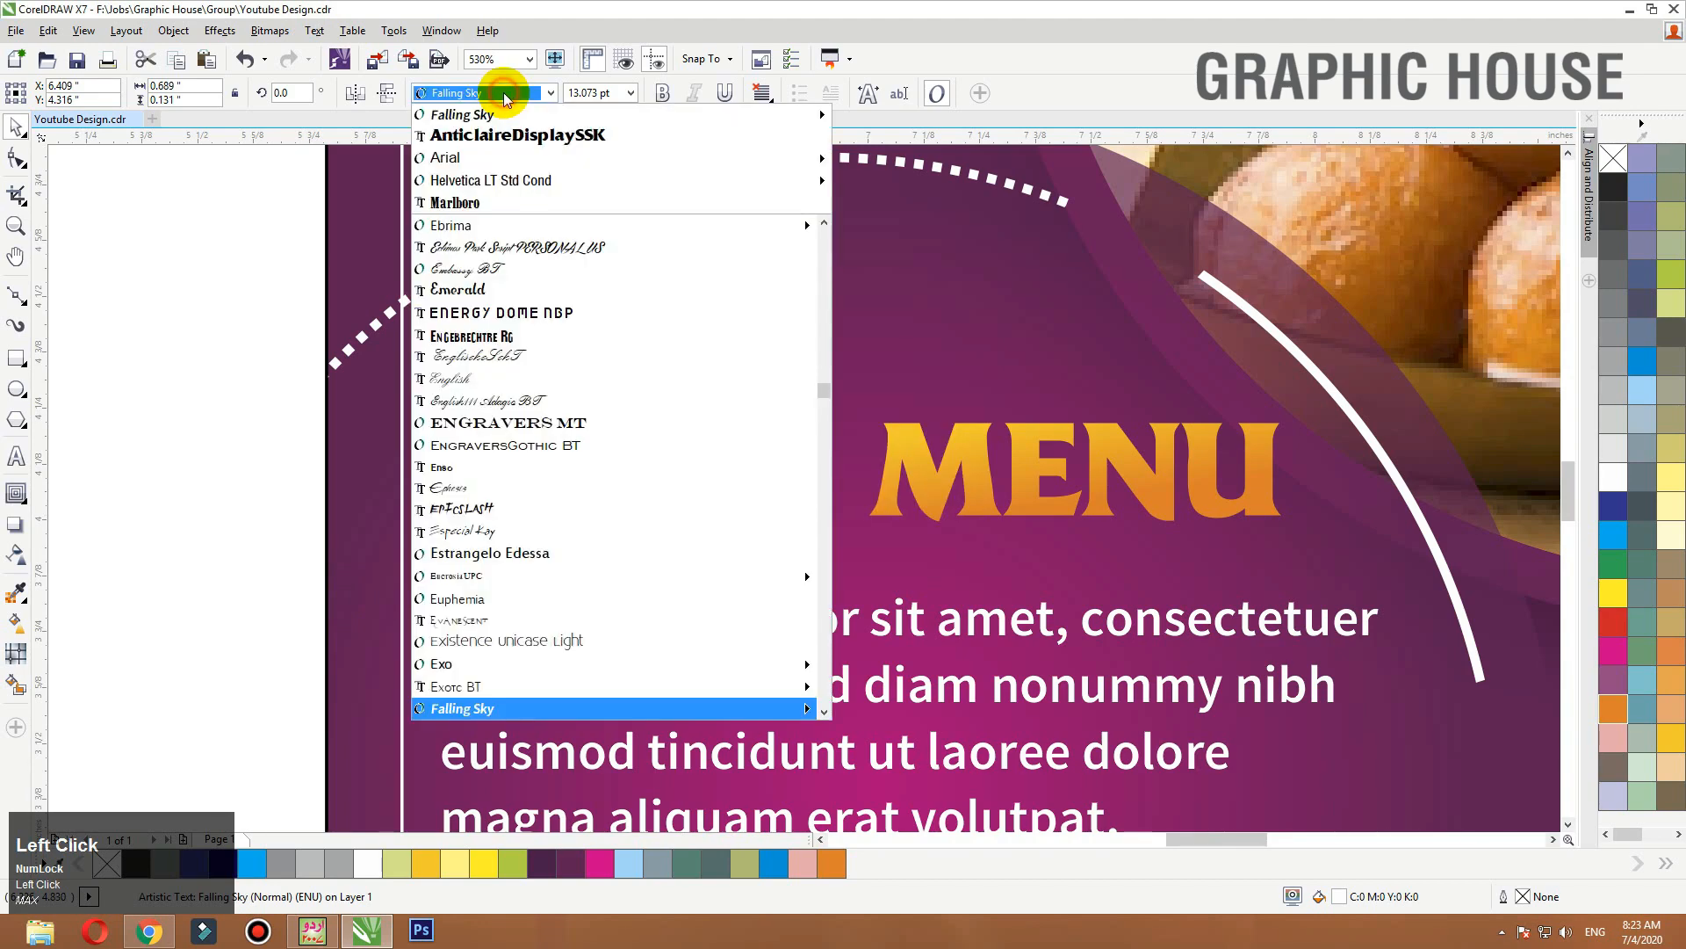
pyautogui.click(508, 247)
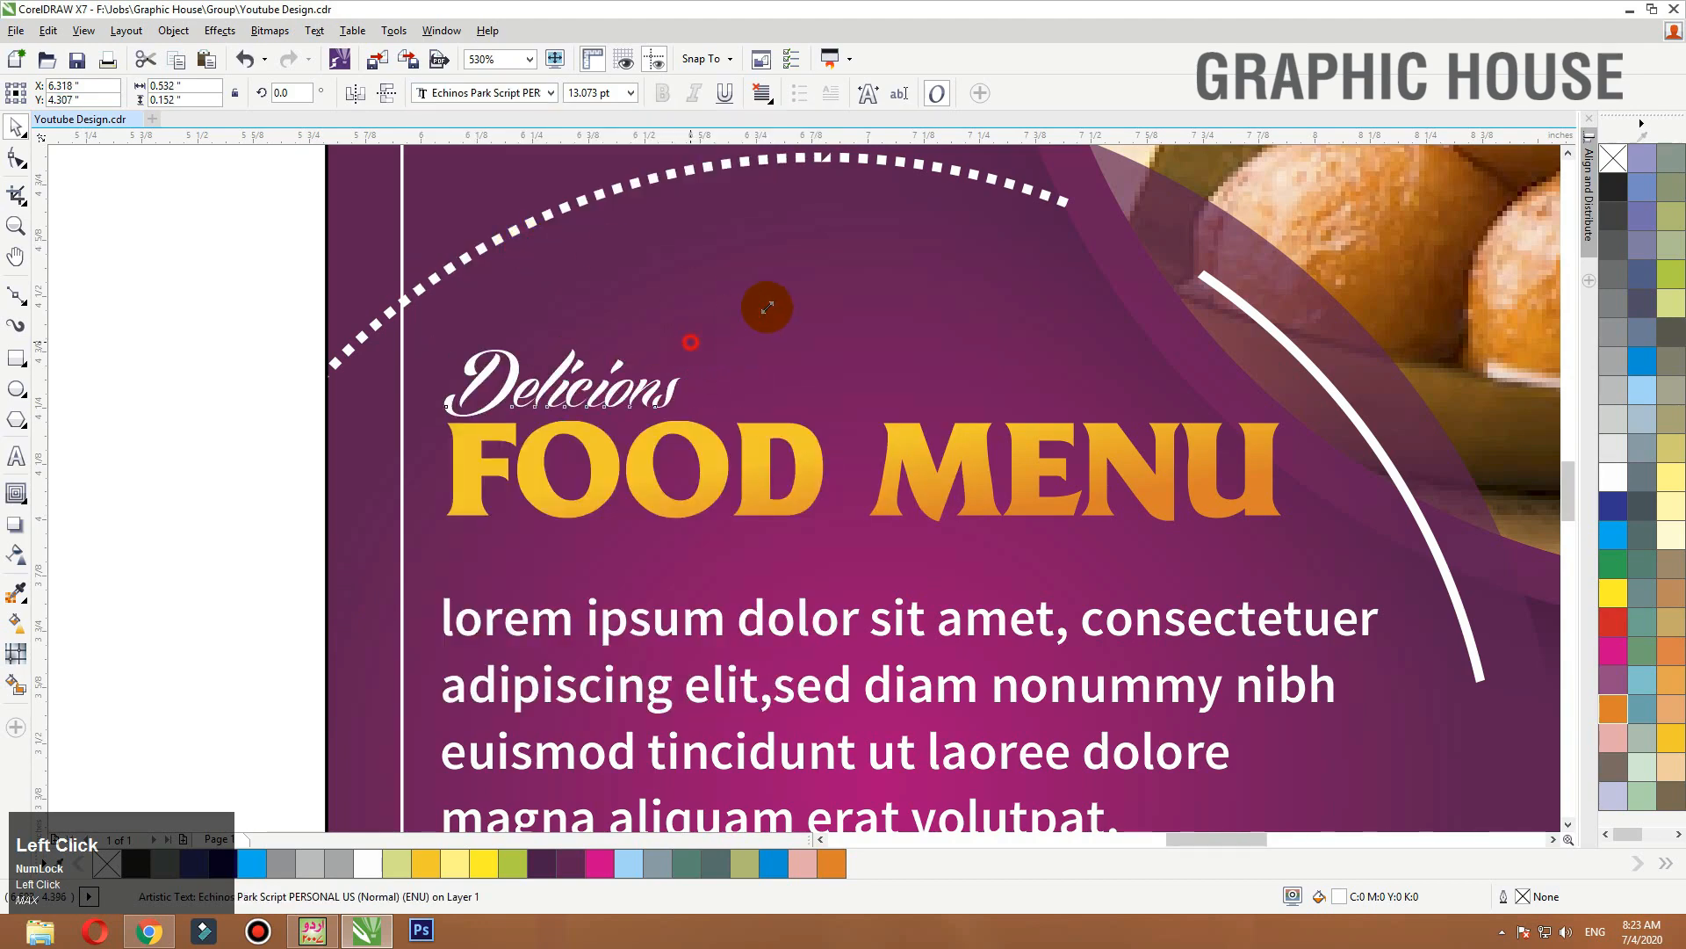
pyautogui.moveTo(767, 306); pyautogui.dragTo(821, 281)
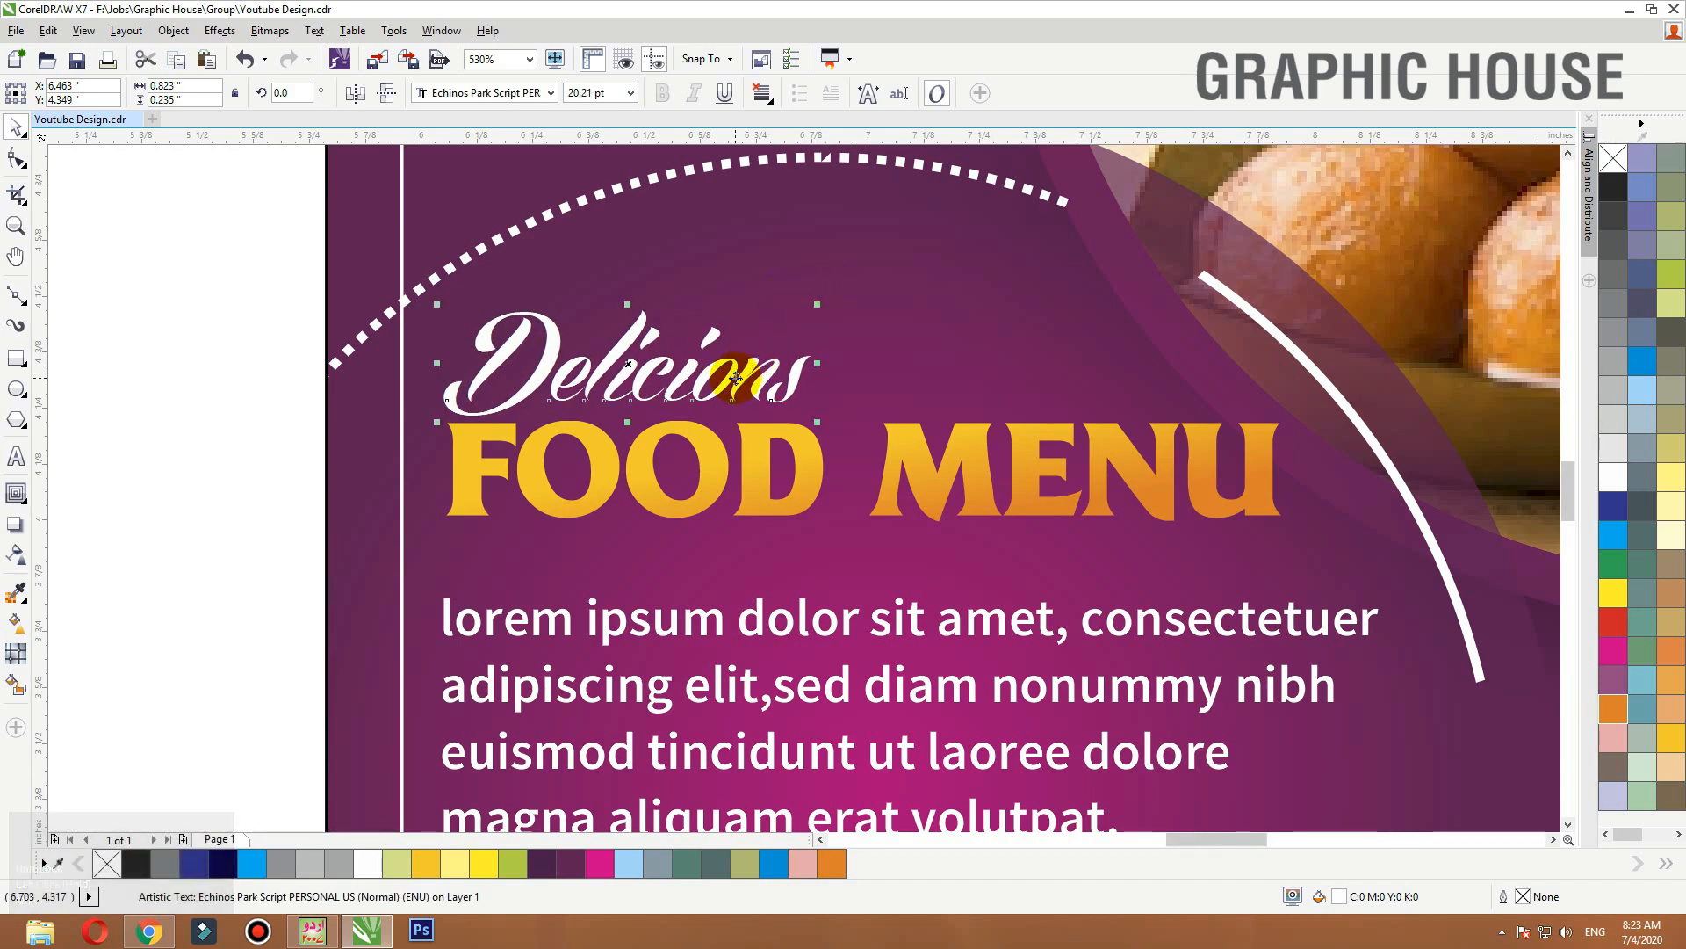
pyautogui.moveTo(736, 378); pyautogui.dragTo(617, 373)
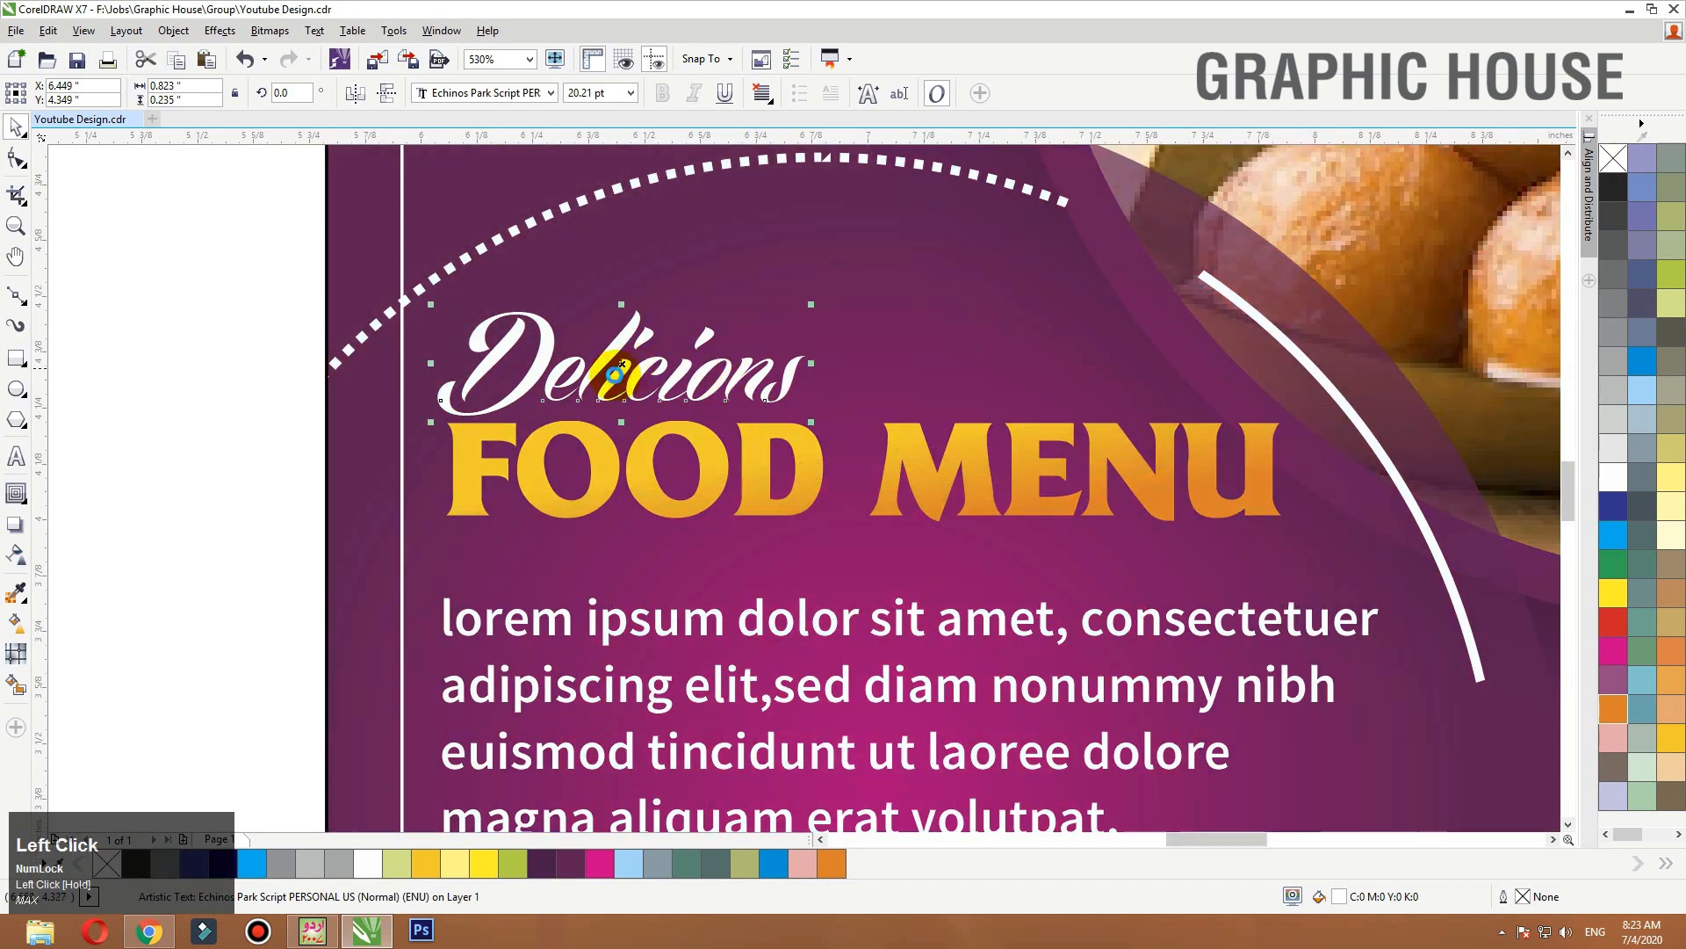
pyautogui.scroll(-3, 611, 376)
pyautogui.click(267, 387)
# Capitalize the first letter of the lorem ipsum text and move the paragraph slightly closer to the "FOOD MENU" heading.
pyautogui.scroll(2, 817, 615)
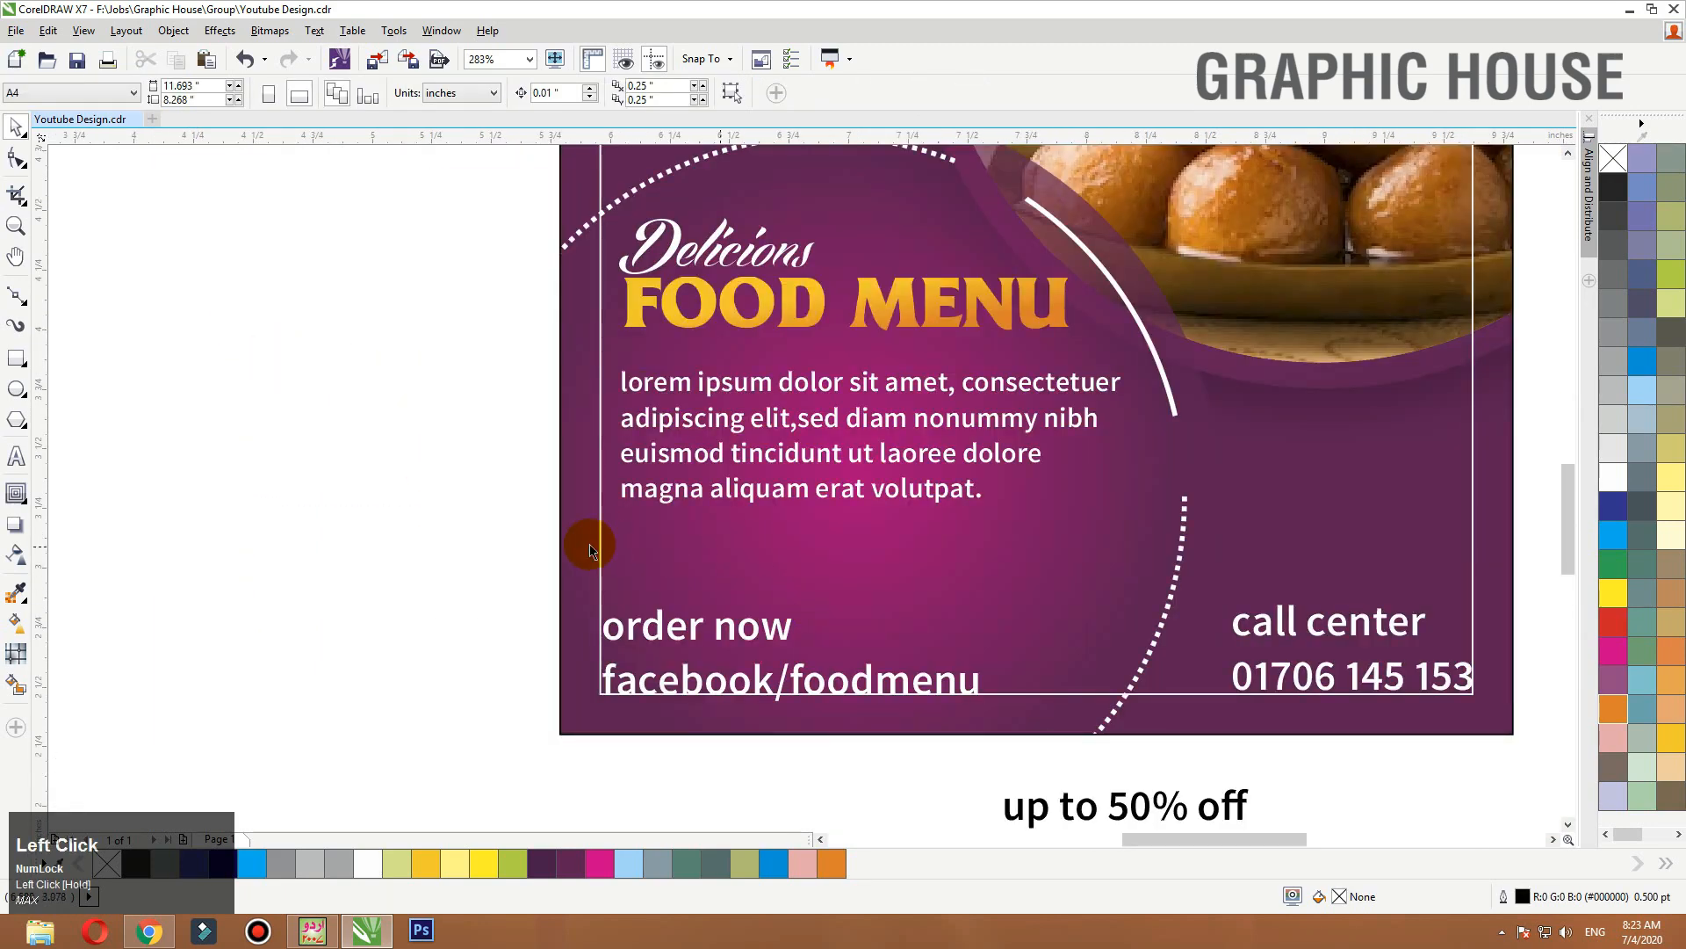
pyautogui.click(627, 394)
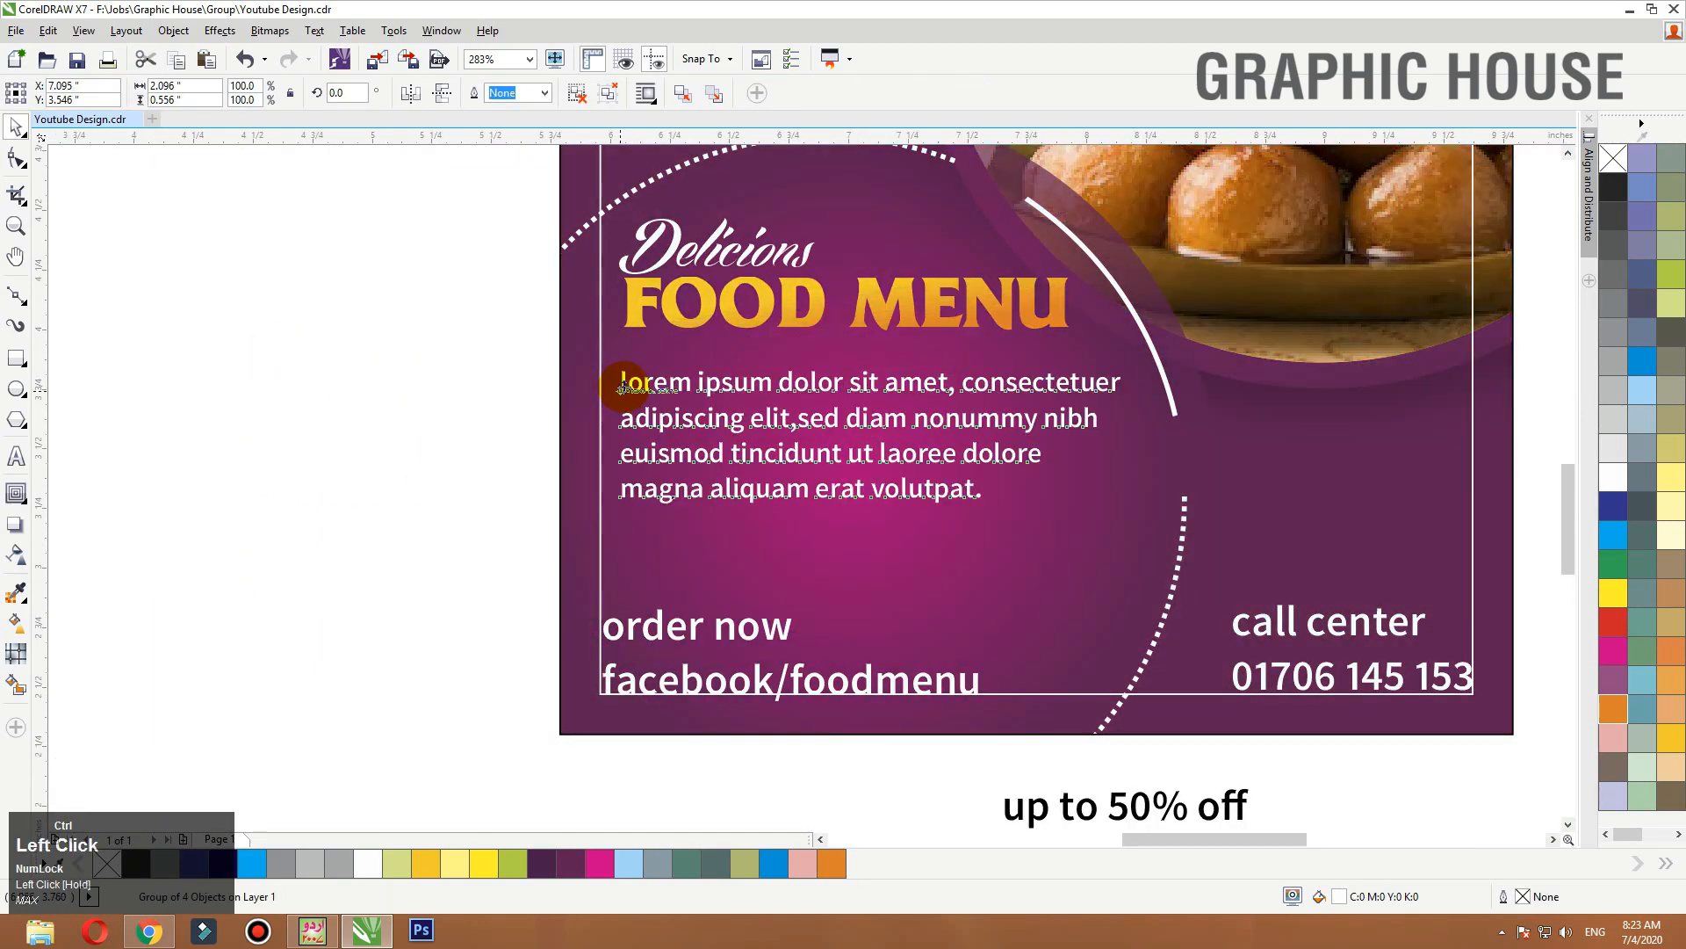
pyautogui.keyDown('ctrl'); pyautogui.click(622, 387); pyautogui.keyUp('ctrl')
pyautogui.write('L')
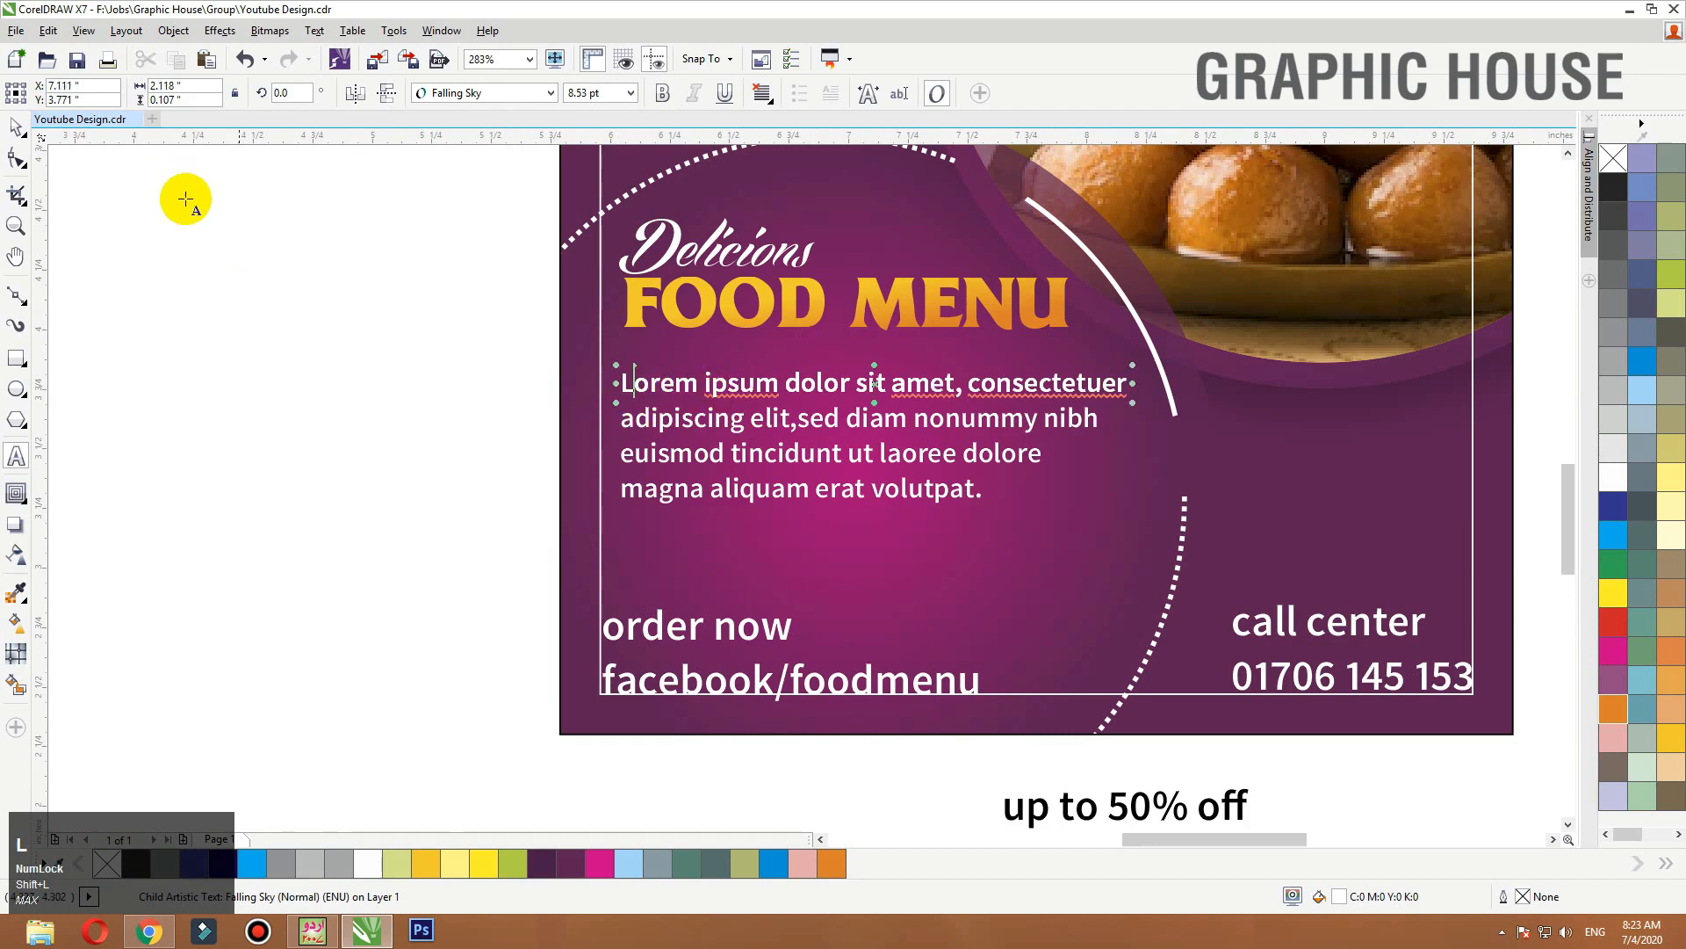
pyautogui.click(16, 296)
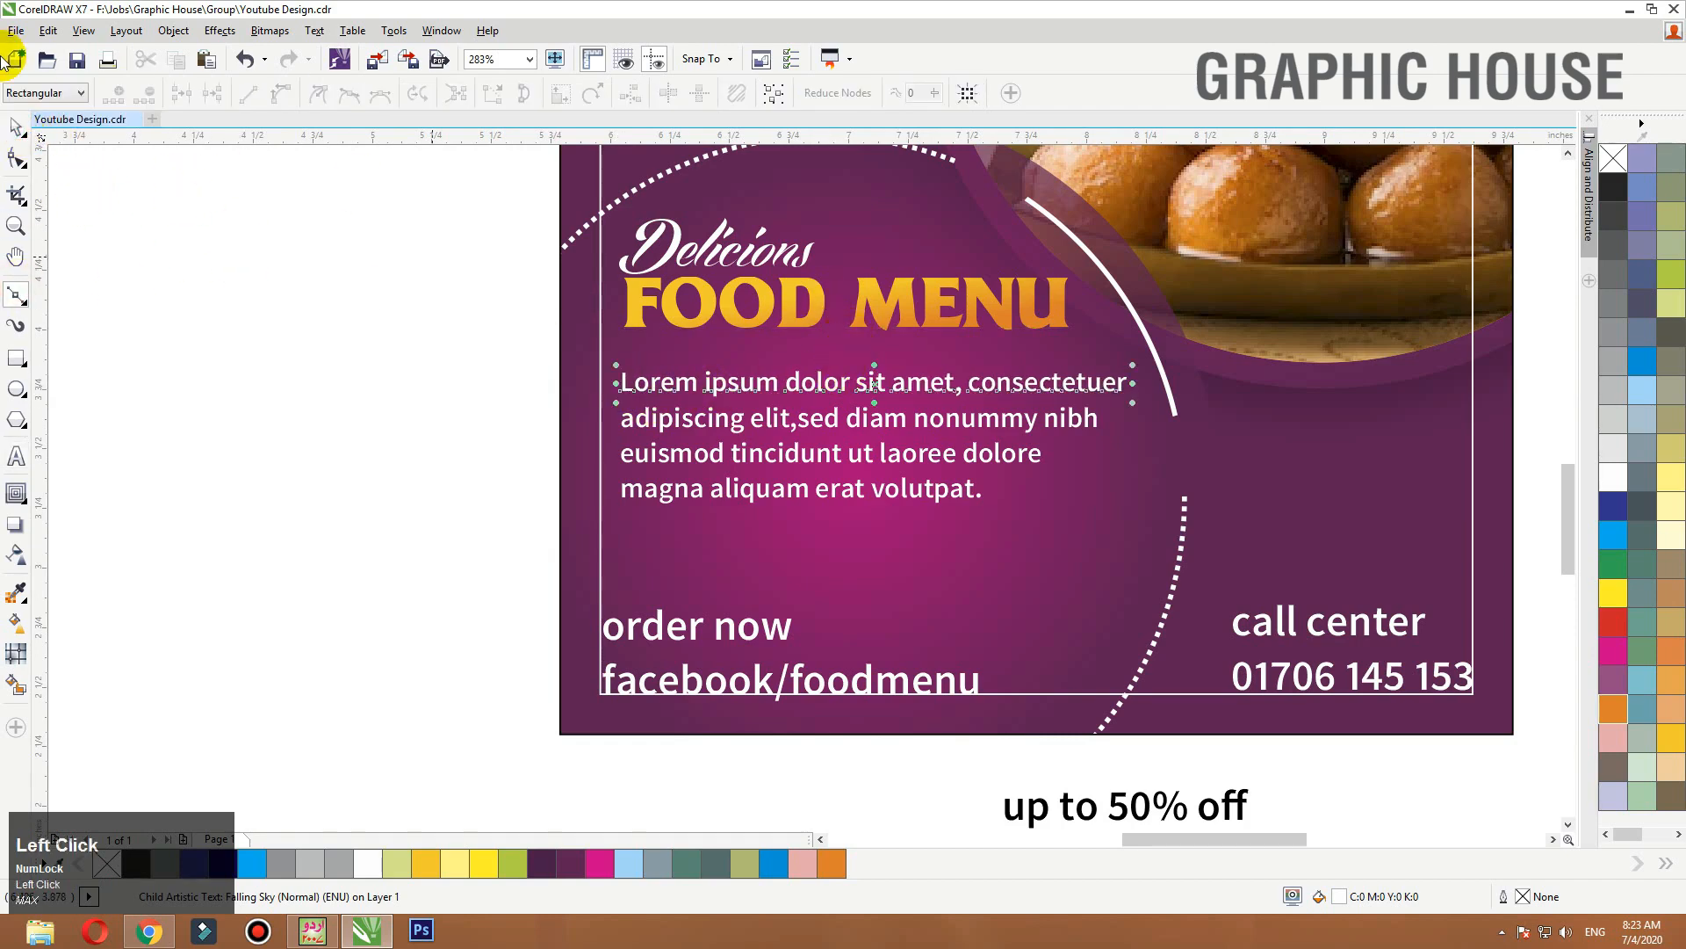
pyautogui.click(16, 129)
pyautogui.moveTo(750, 391); pyautogui.dragTo(760, 375)
pyautogui.click(192, 384)
# Draw a rectangle about 1.39 by 0.31 inches over the "order now" line and fully round its corners into a pill.
pyautogui.press('F2')
pyautogui.moveTo(141, 452); pyautogui.dragTo(1335, 783)
pyautogui.click(12, 362)
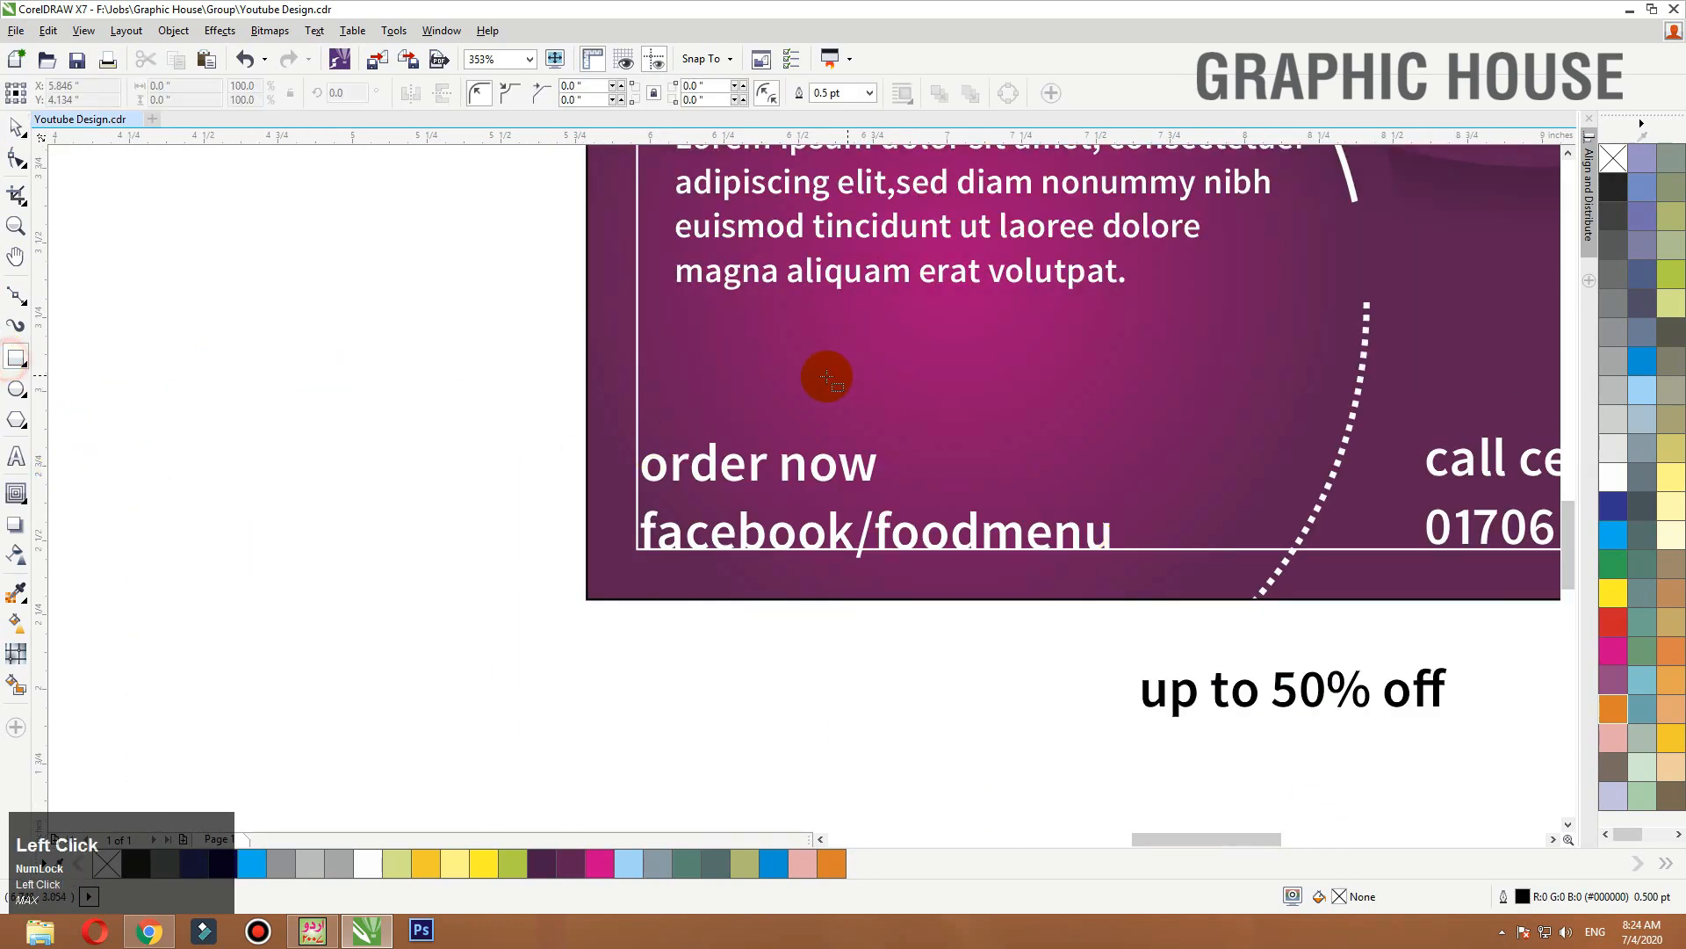
pyautogui.moveTo(653, 397); pyautogui.dragTo(1089, 395)
pyautogui.press('F10')
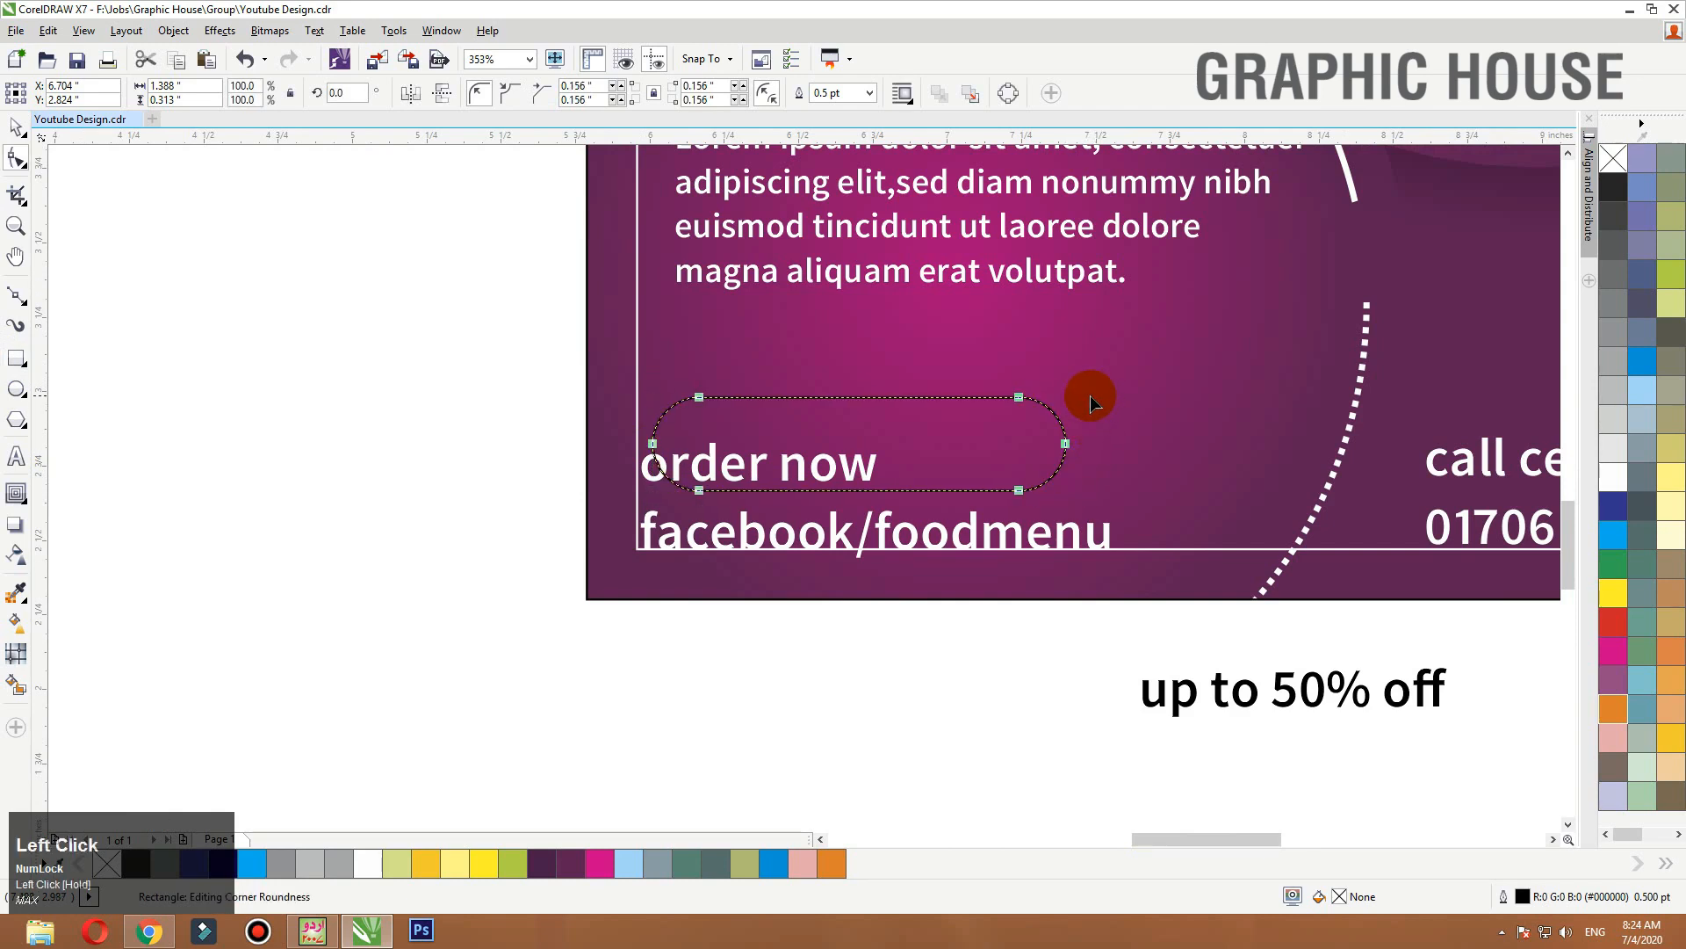
pyautogui.press('space')
# Remove the pill's outline and give it a vertical fountain fill from magenta at the top to dark purple at the bottom.
pyautogui.click(1617, 665)
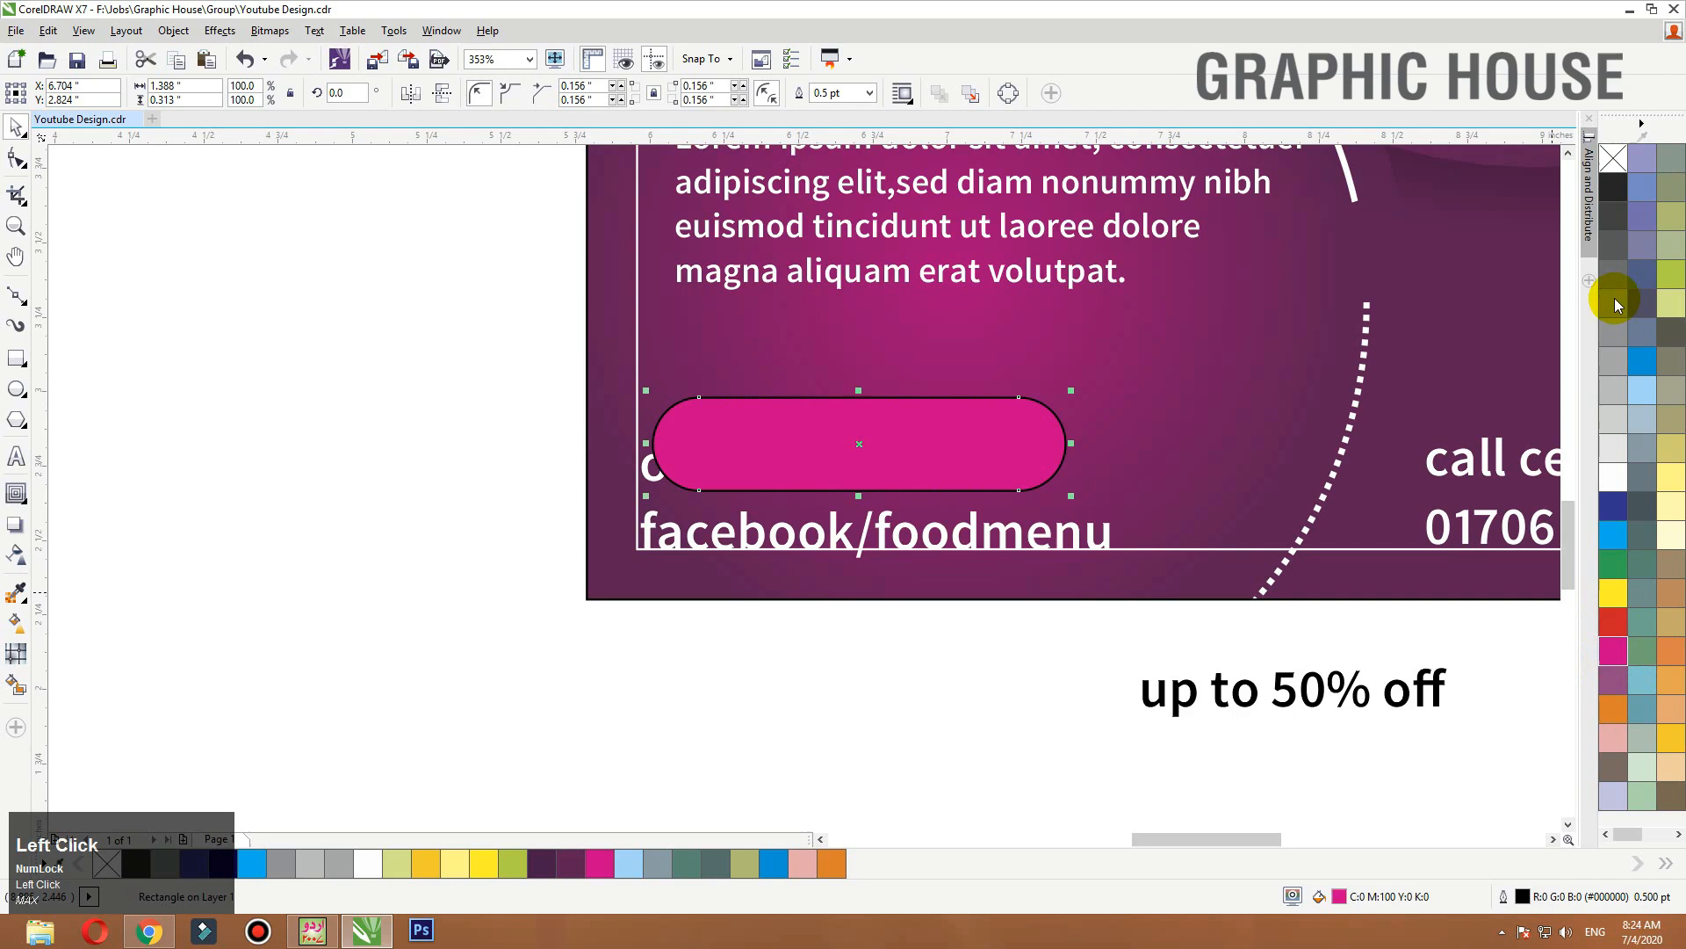
pyautogui.rightClick(1613, 158)
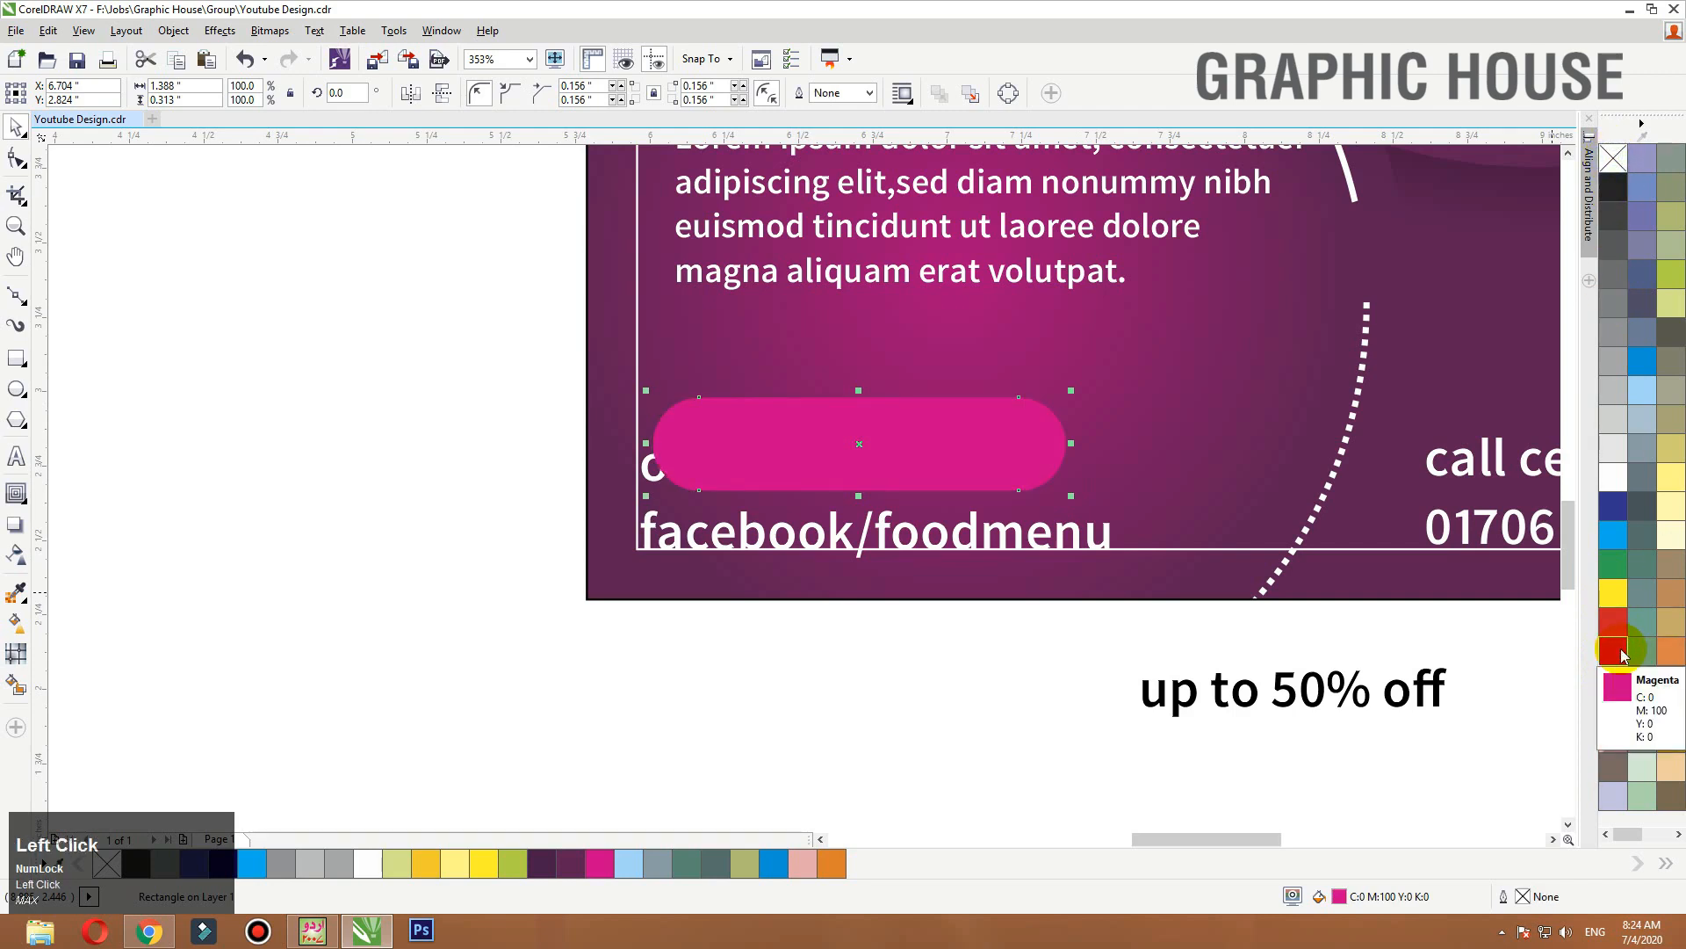
pyautogui.press('g')
pyautogui.moveTo(859, 396); pyautogui.dragTo(859, 474)
pyautogui.click(567, 870)
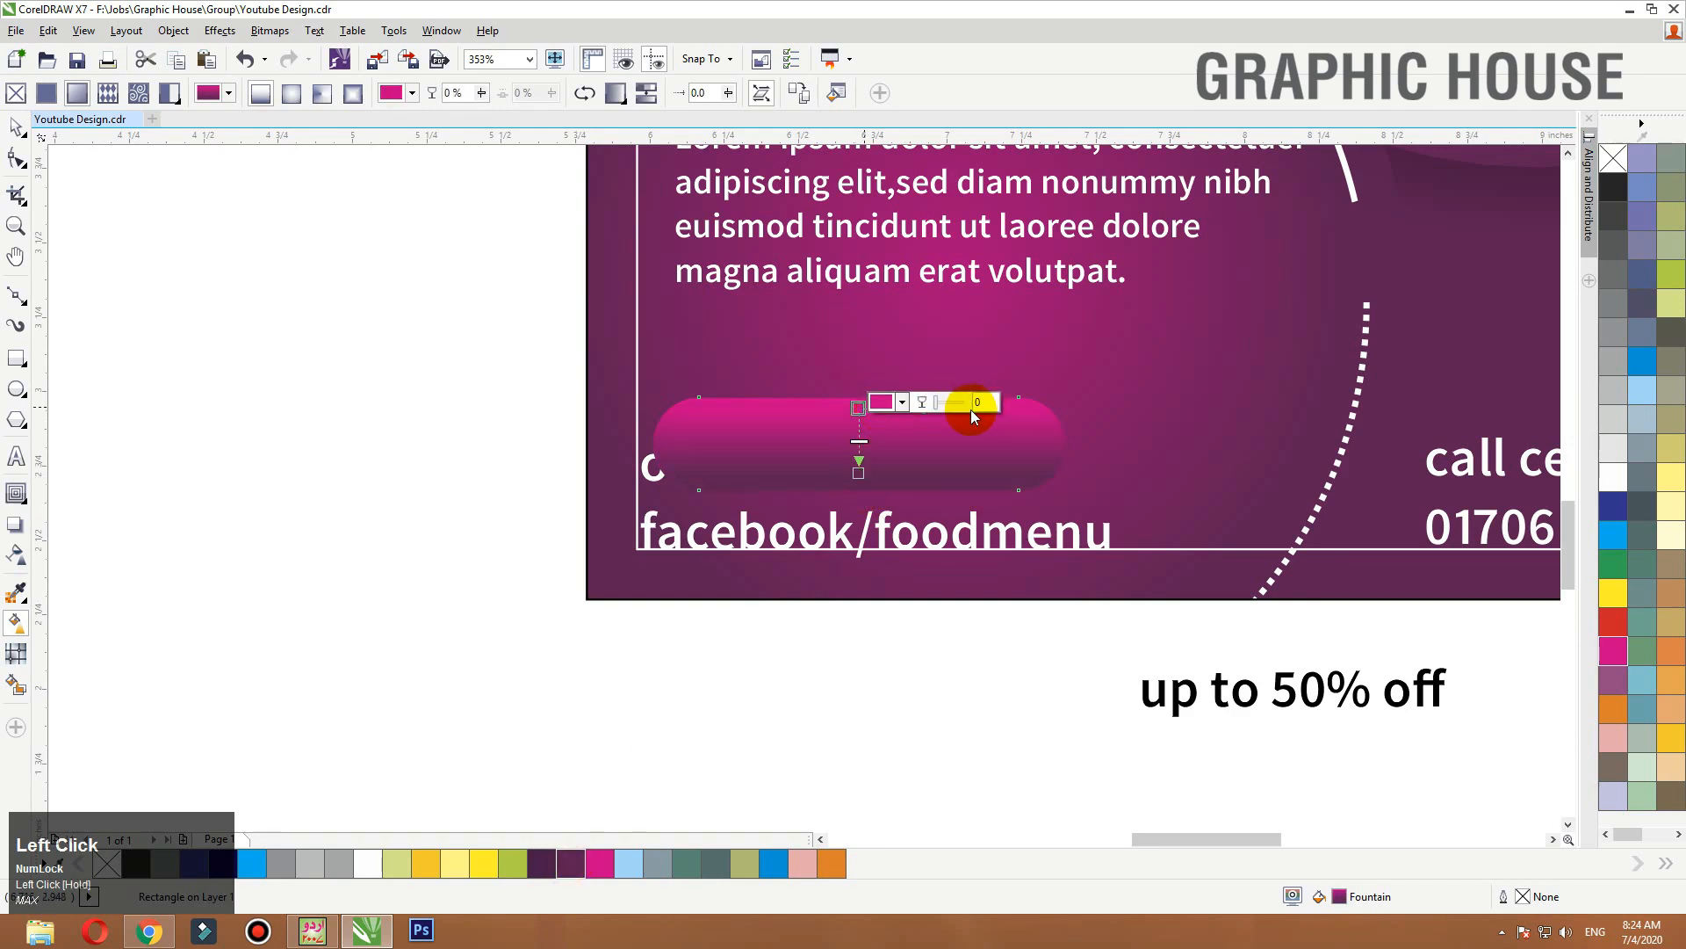
pyautogui.press('space')
# Give the pill shape a white outline 0.5 pt wide.
pyautogui.press('F2')
pyautogui.moveTo(1274, 294); pyautogui.dragTo(437, 622)
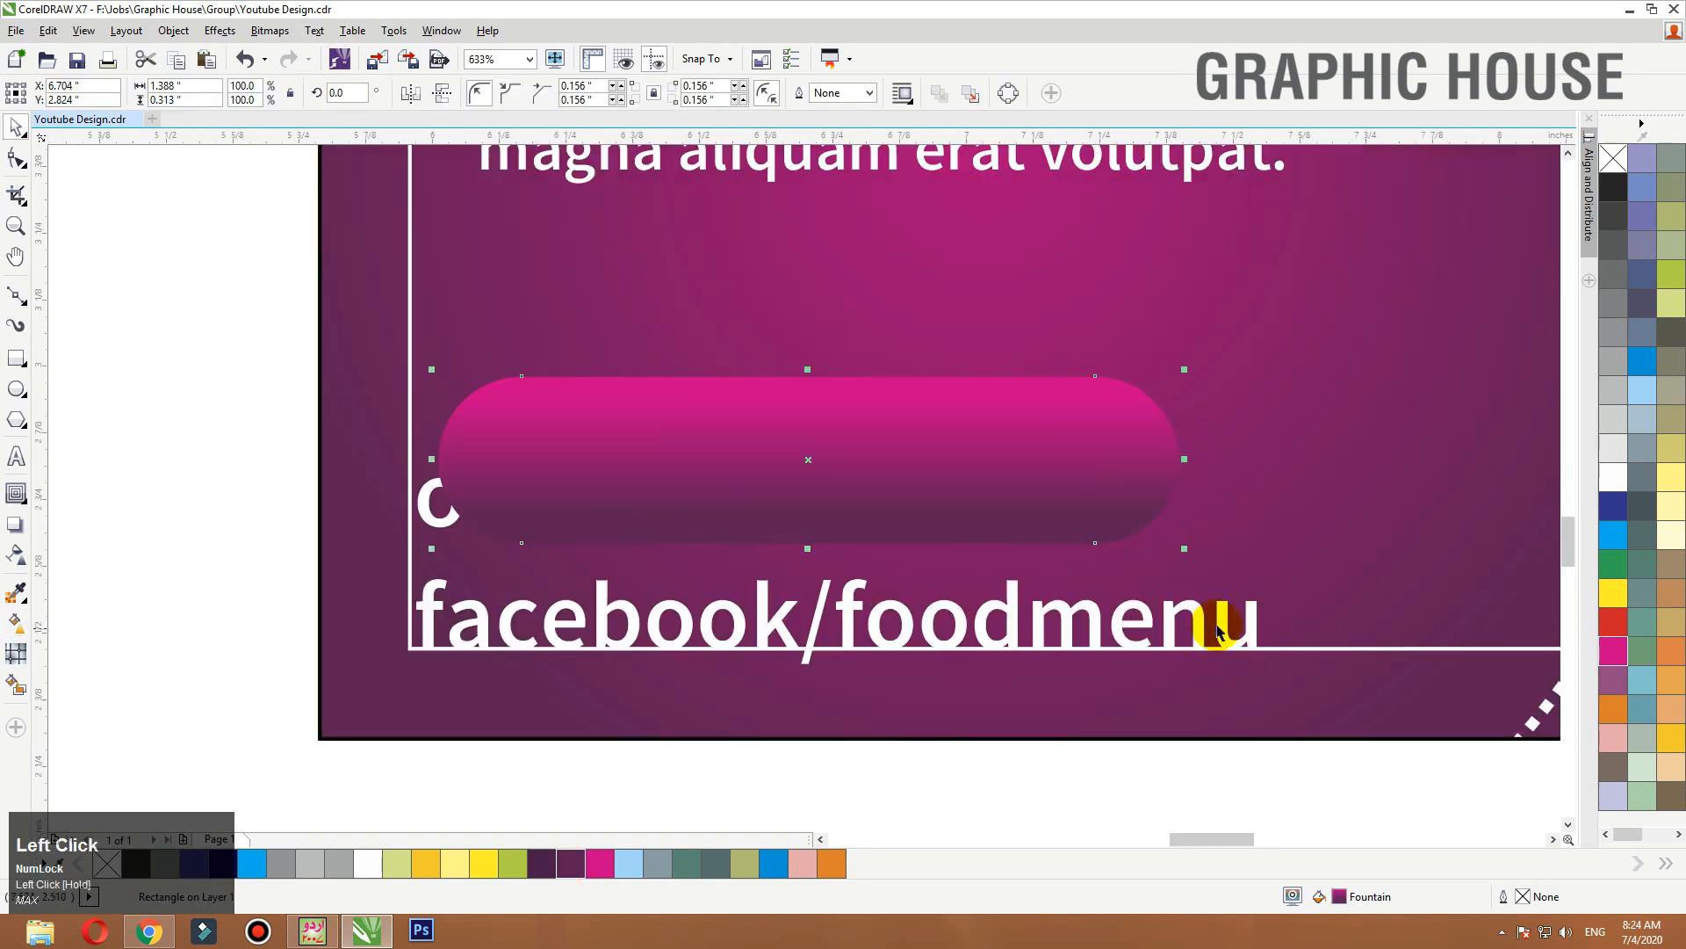
pyautogui.press('F12')
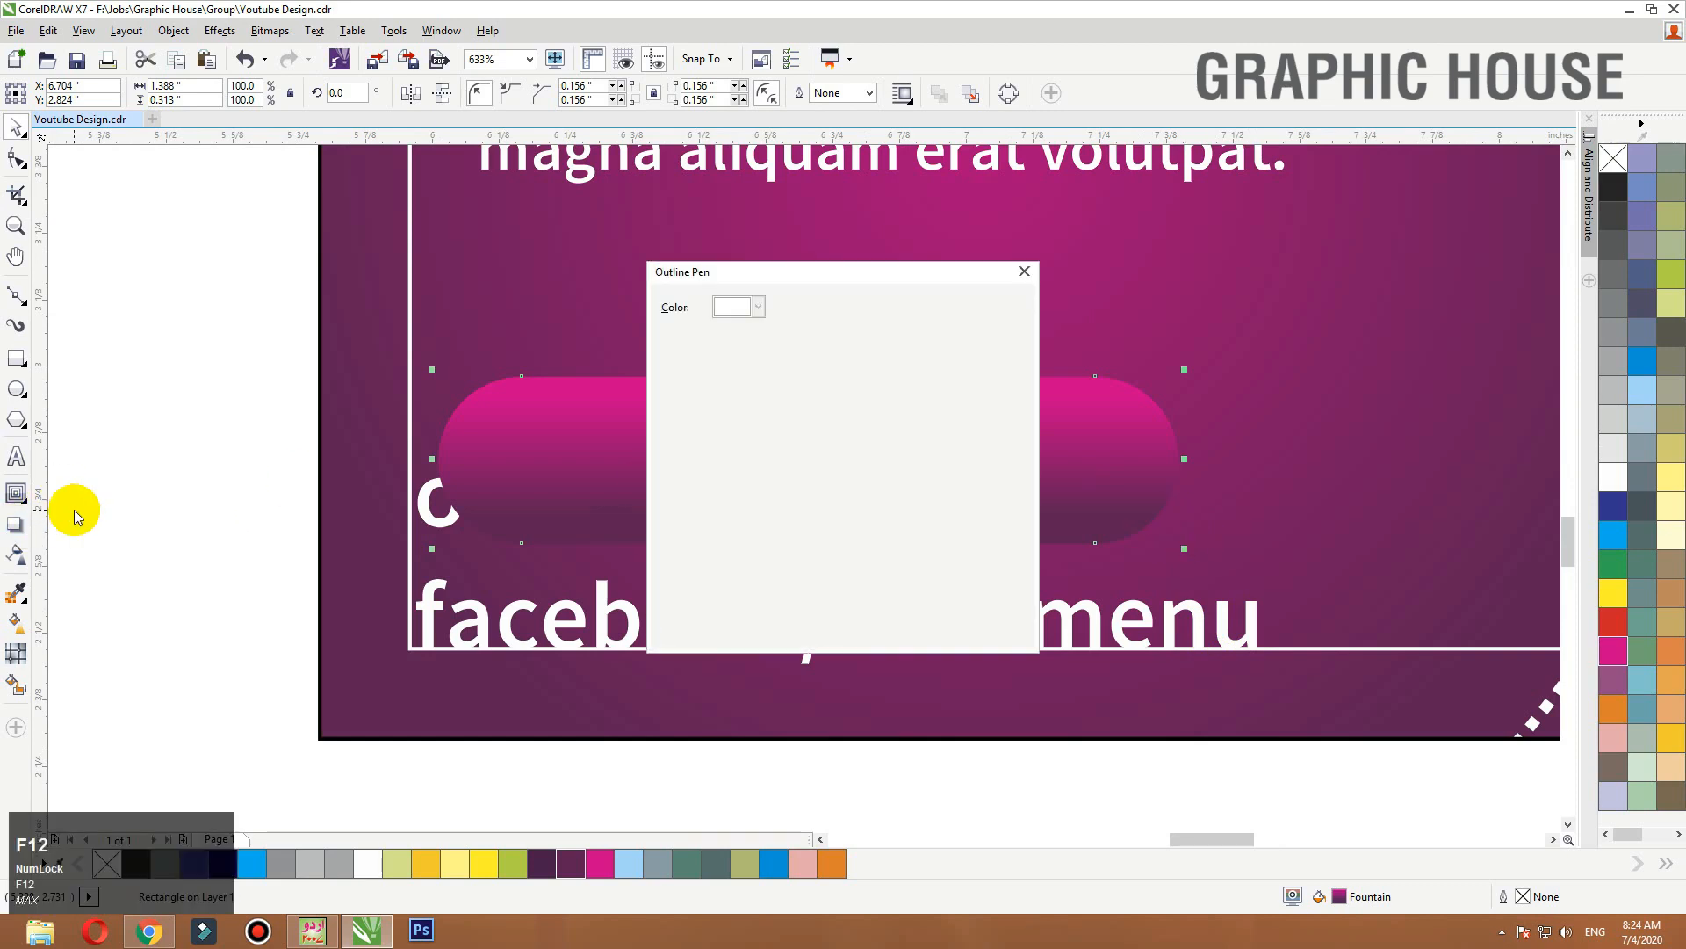
pyautogui.press('Return')
pyautogui.rightClick(1611, 477)
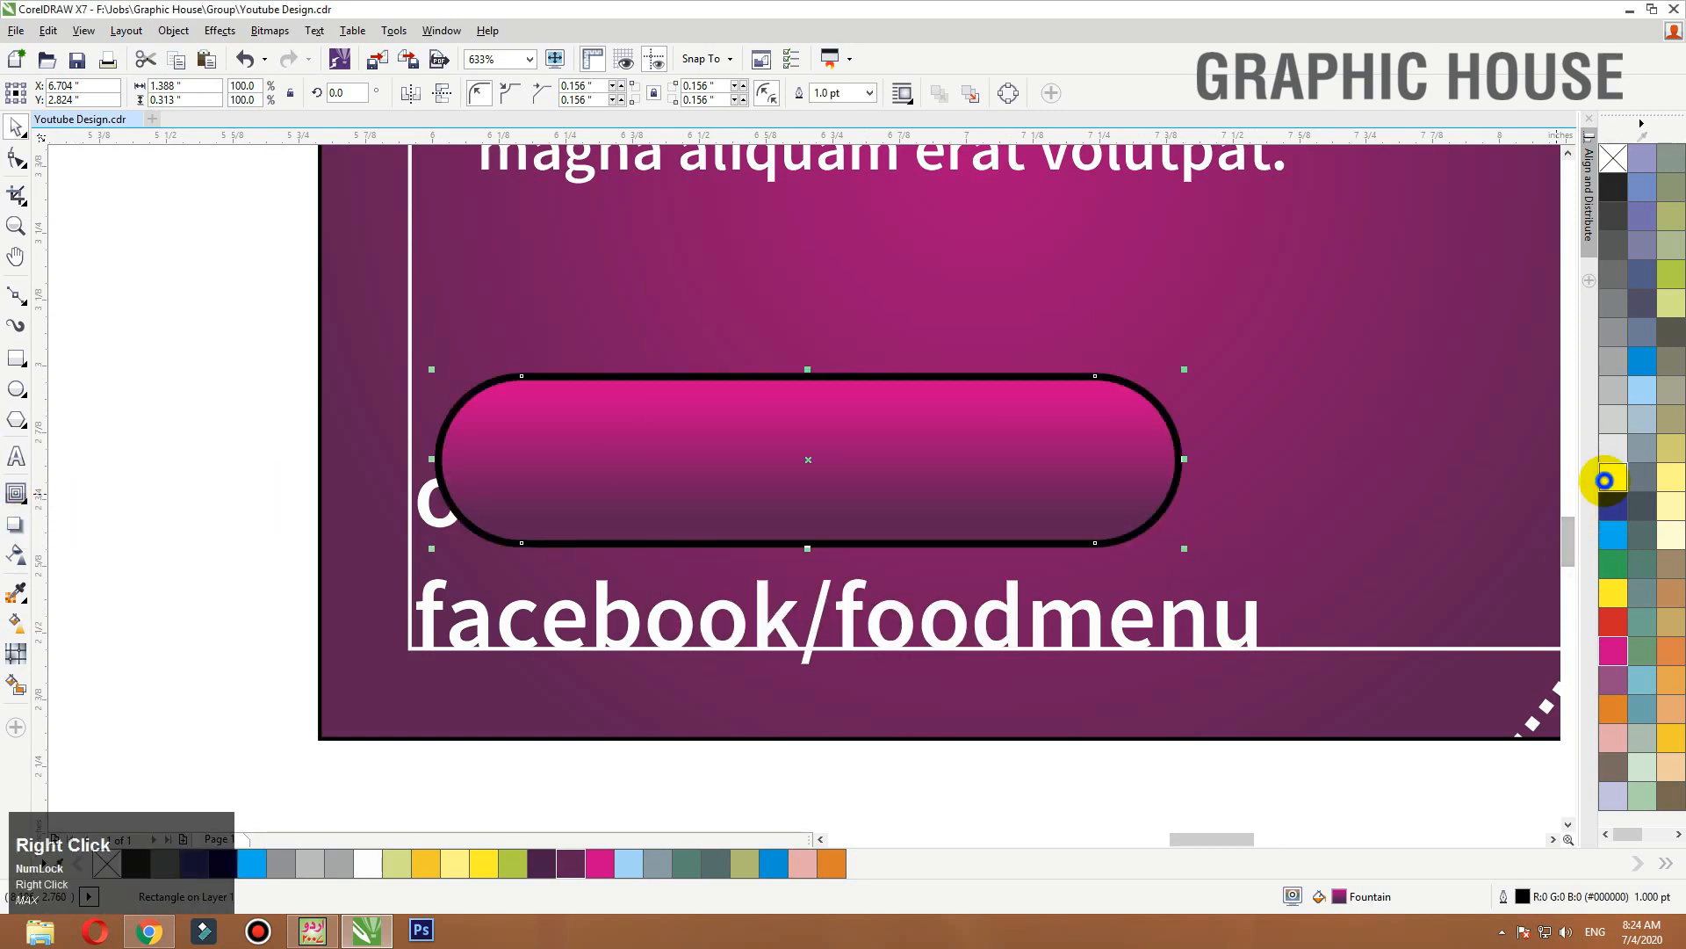
pyautogui.press('F12')
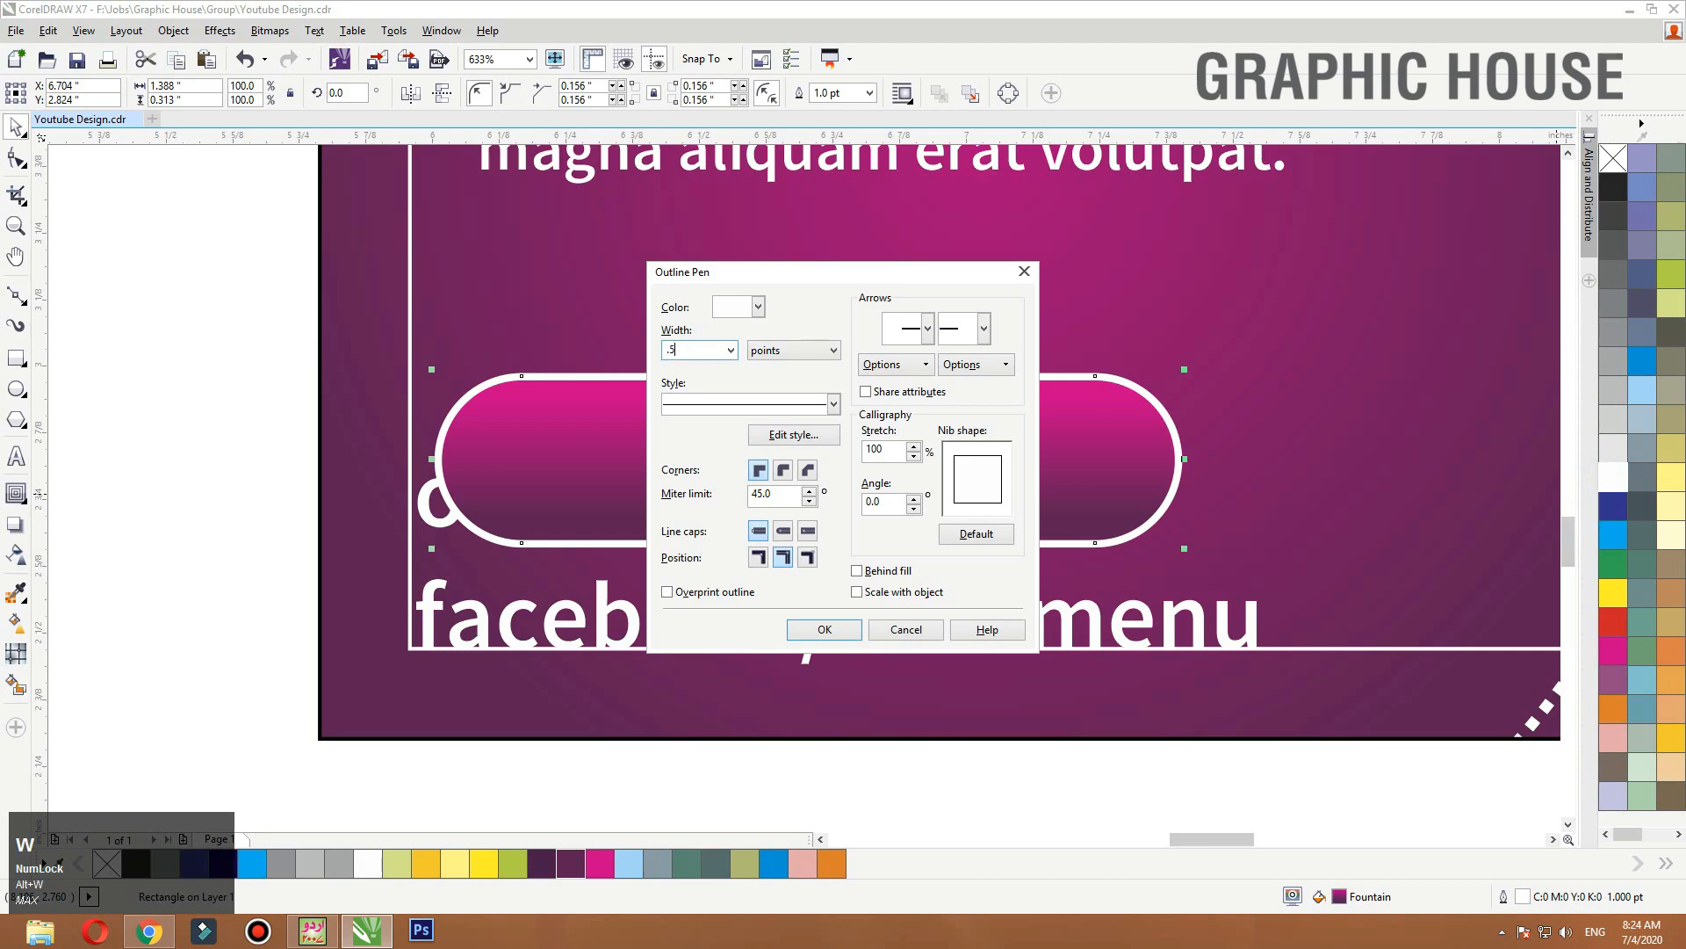
pyautogui.press('Return')
# Move the "order now" text onto the pill shape and change it to uppercase.
pyautogui.click(442, 514)
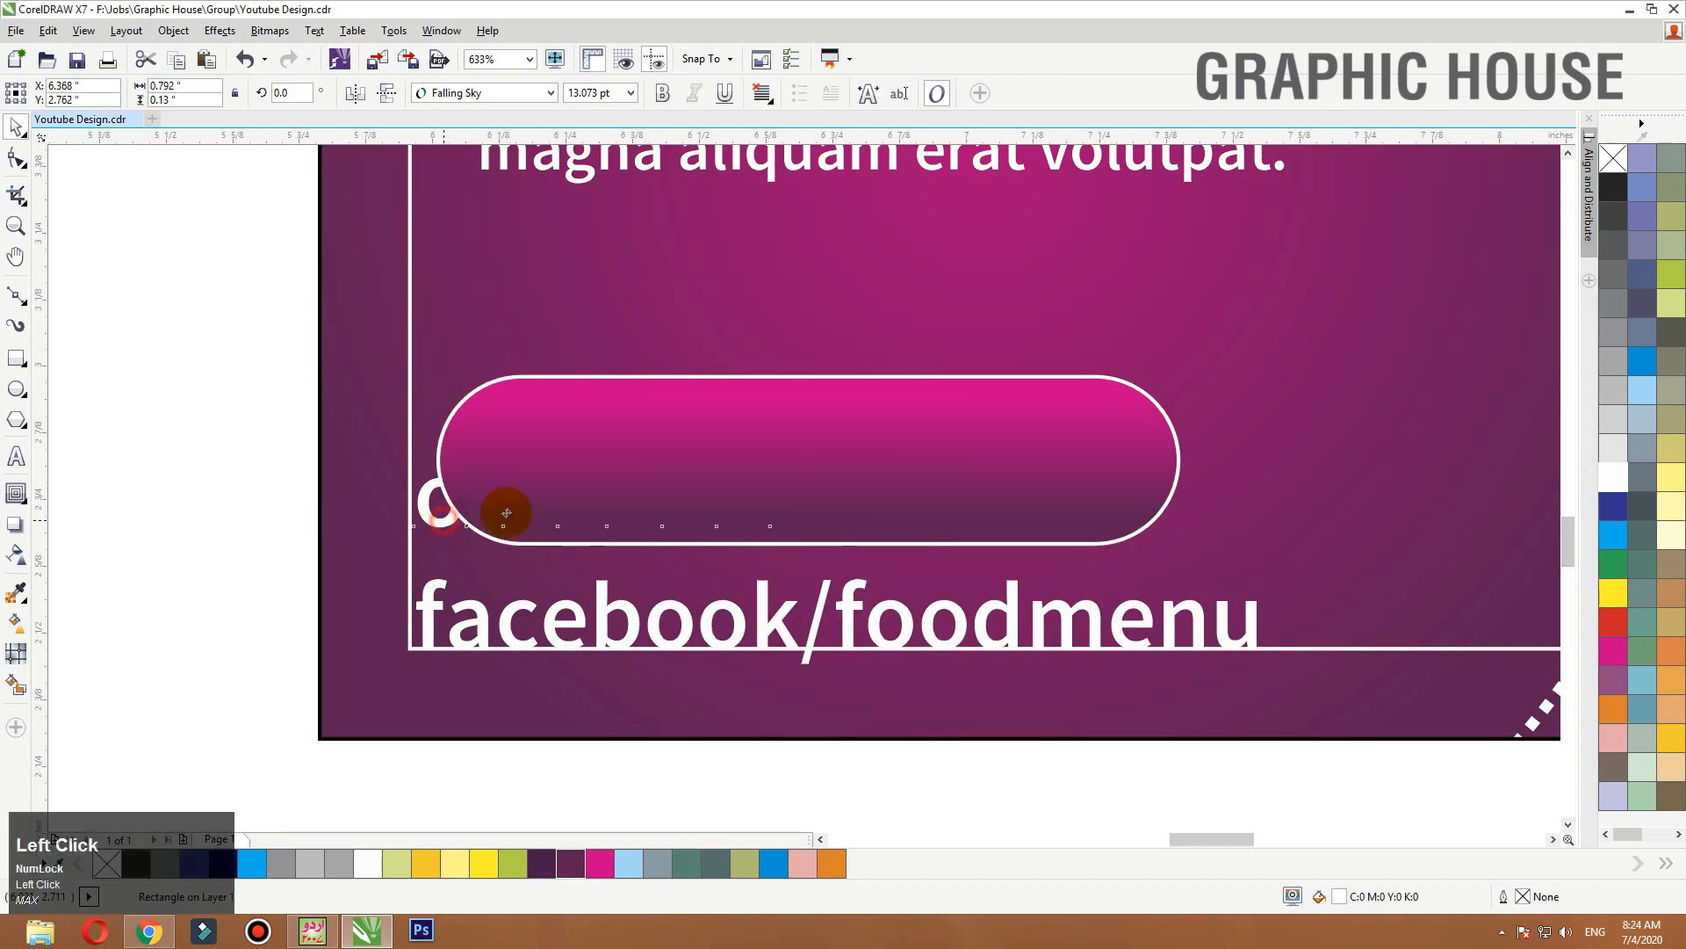
pyautogui.moveTo(507, 512); pyautogui.dragTo(602, 495)
pyautogui.click(332, 26)
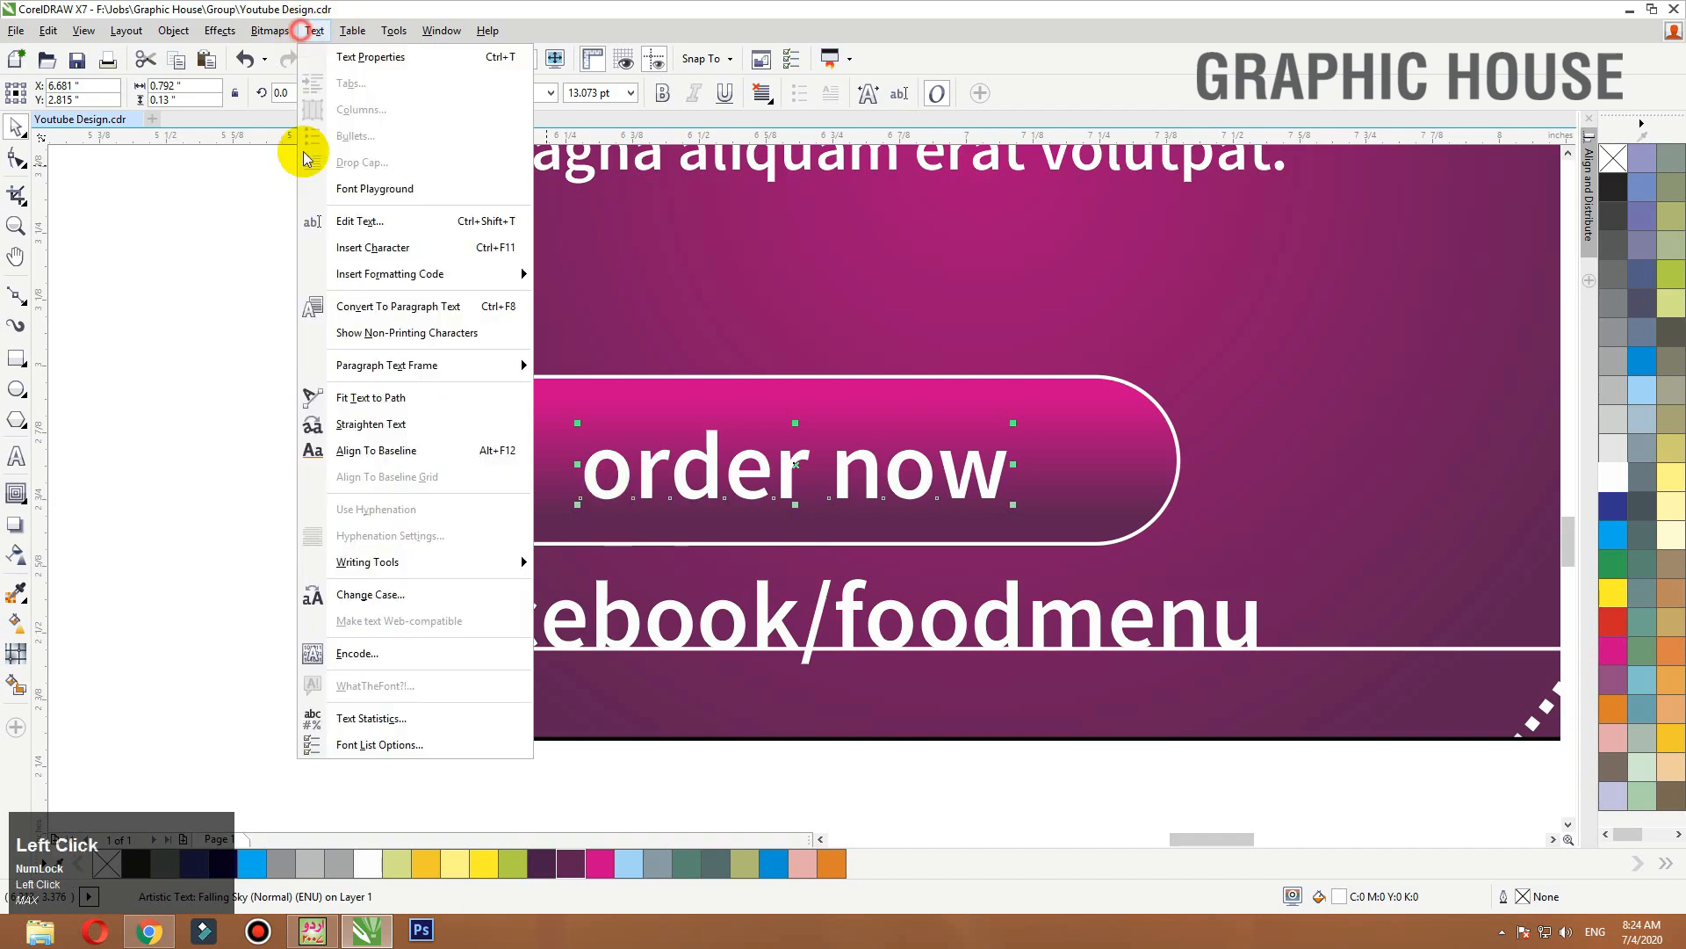
pyautogui.click(377, 591)
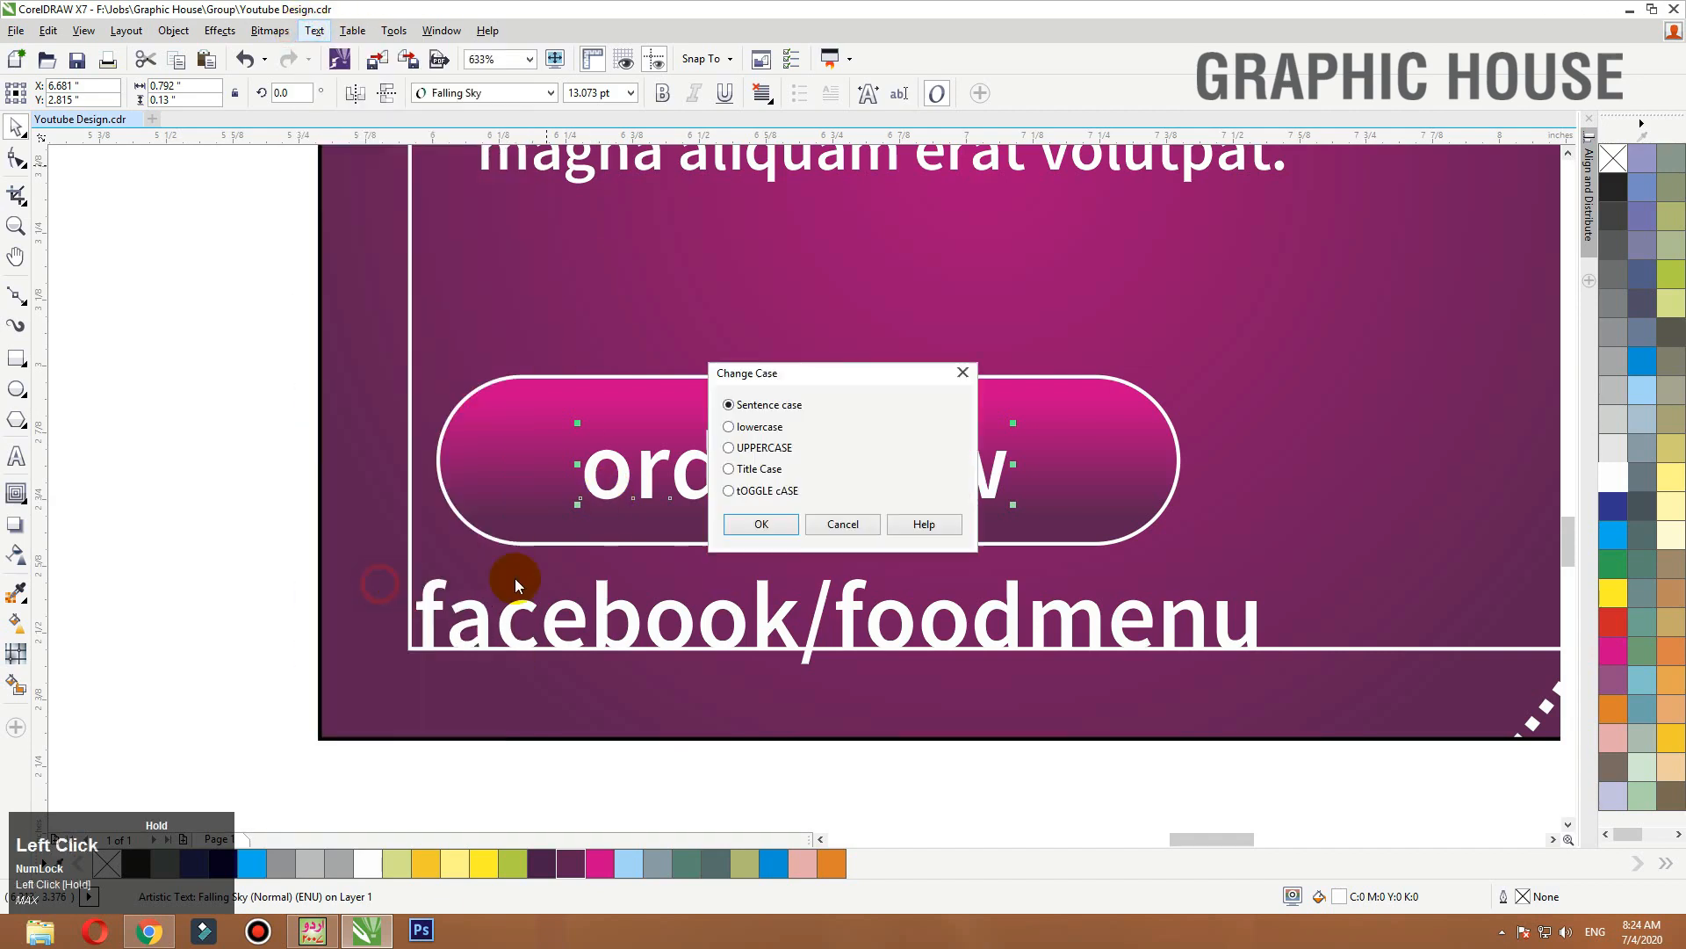
pyautogui.click(760, 525)
# Center the "ORDER NOW" text horizontally and vertically within the pill shape.
pyautogui.keyDown('shift'); pyautogui.click(532, 434); pyautogui.keyUp('shift')
pyautogui.press('c')
pyautogui.press('e')
pyautogui.click(261, 440)
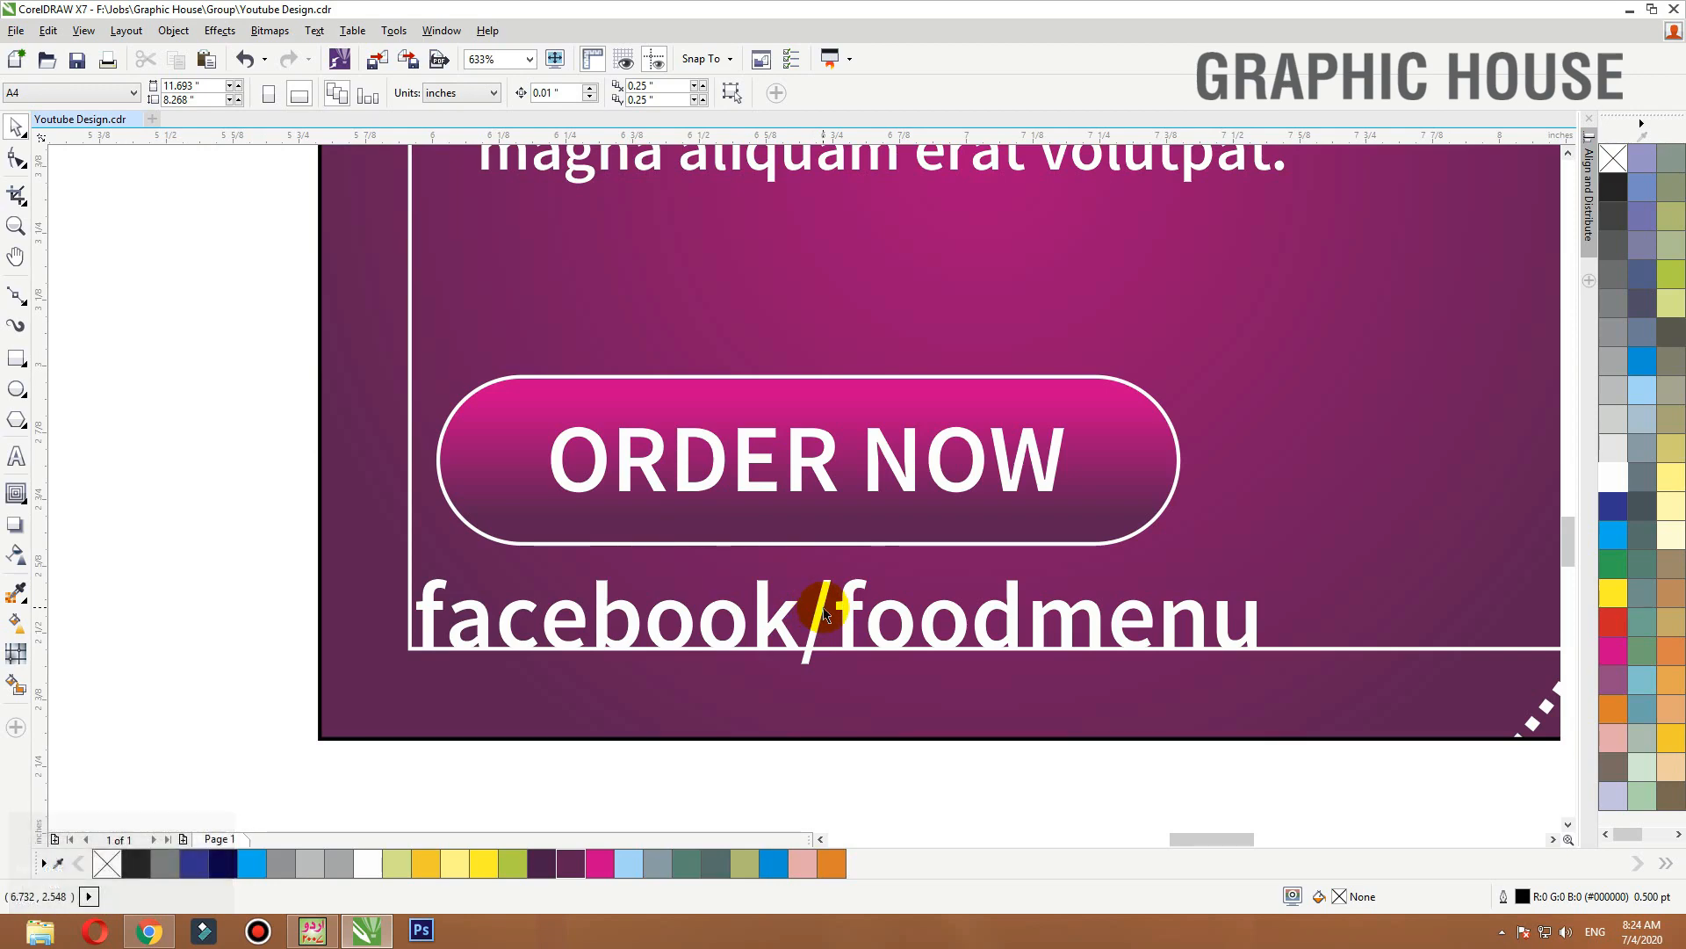
# Reduce the "facebook/foodmenu" line to about 10.68 pt and position it beneath the "ORDER NOW" pill.
pyautogui.moveTo(852, 609); pyautogui.dragTo(897, 586)
pyautogui.moveTo(1305, 553); pyautogui.dragTo(1156, 550)
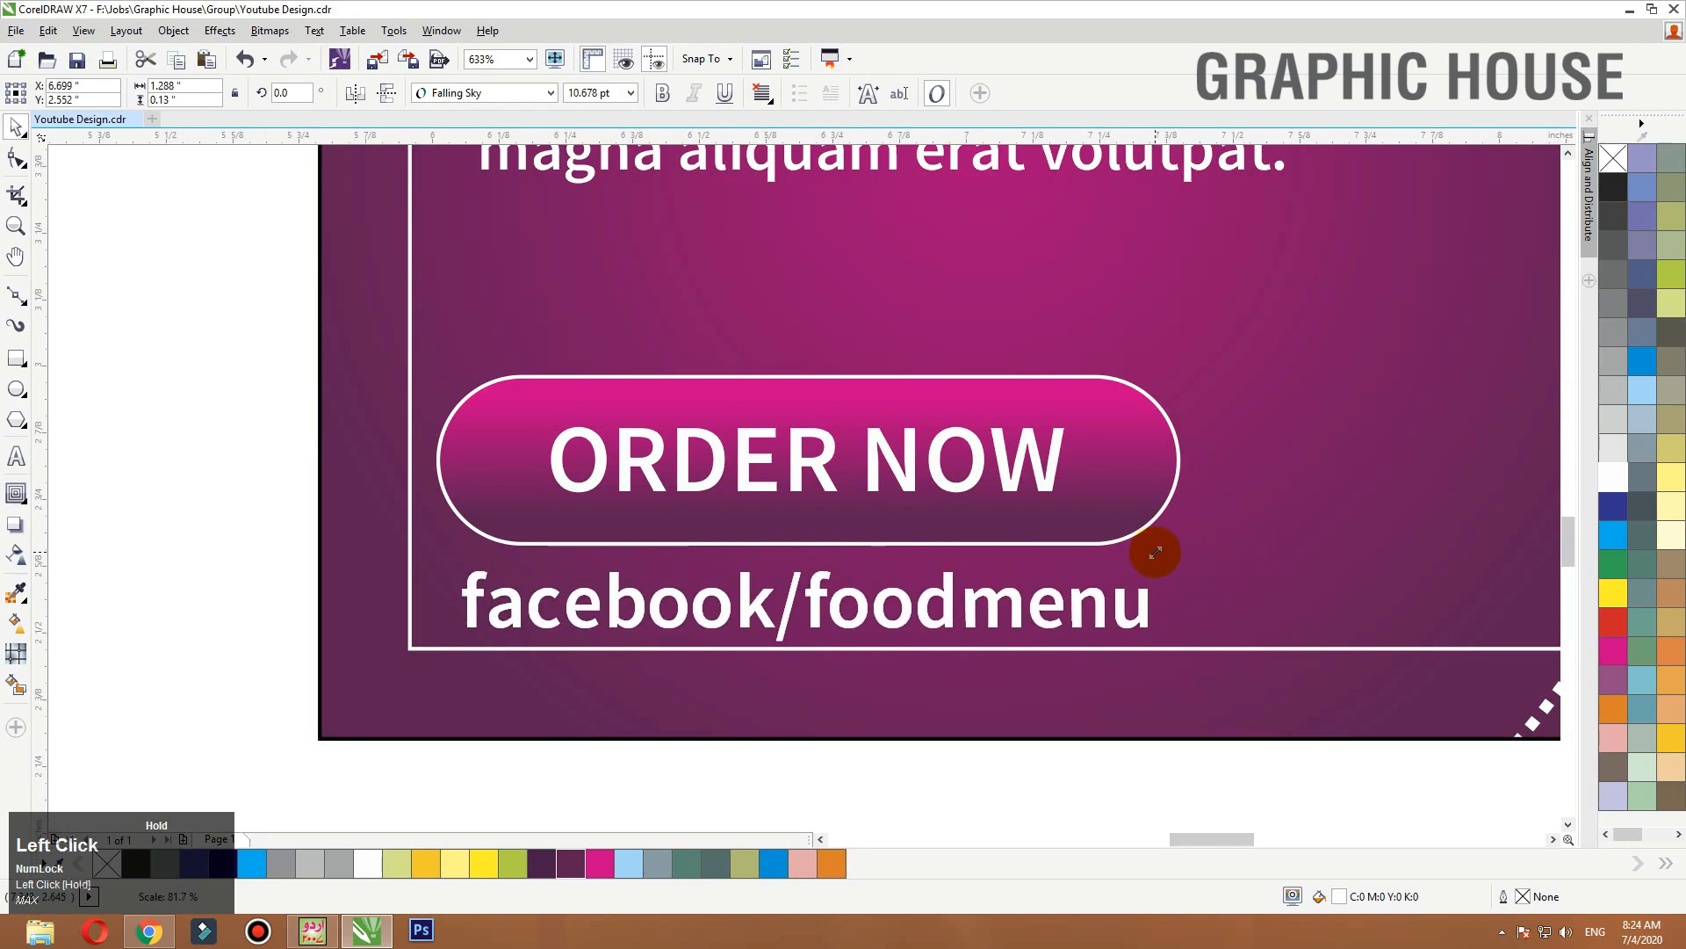
# Remove the black outline from the square post background.
pyautogui.click(960, 700)
pyautogui.hotkey('shift', 'F2')
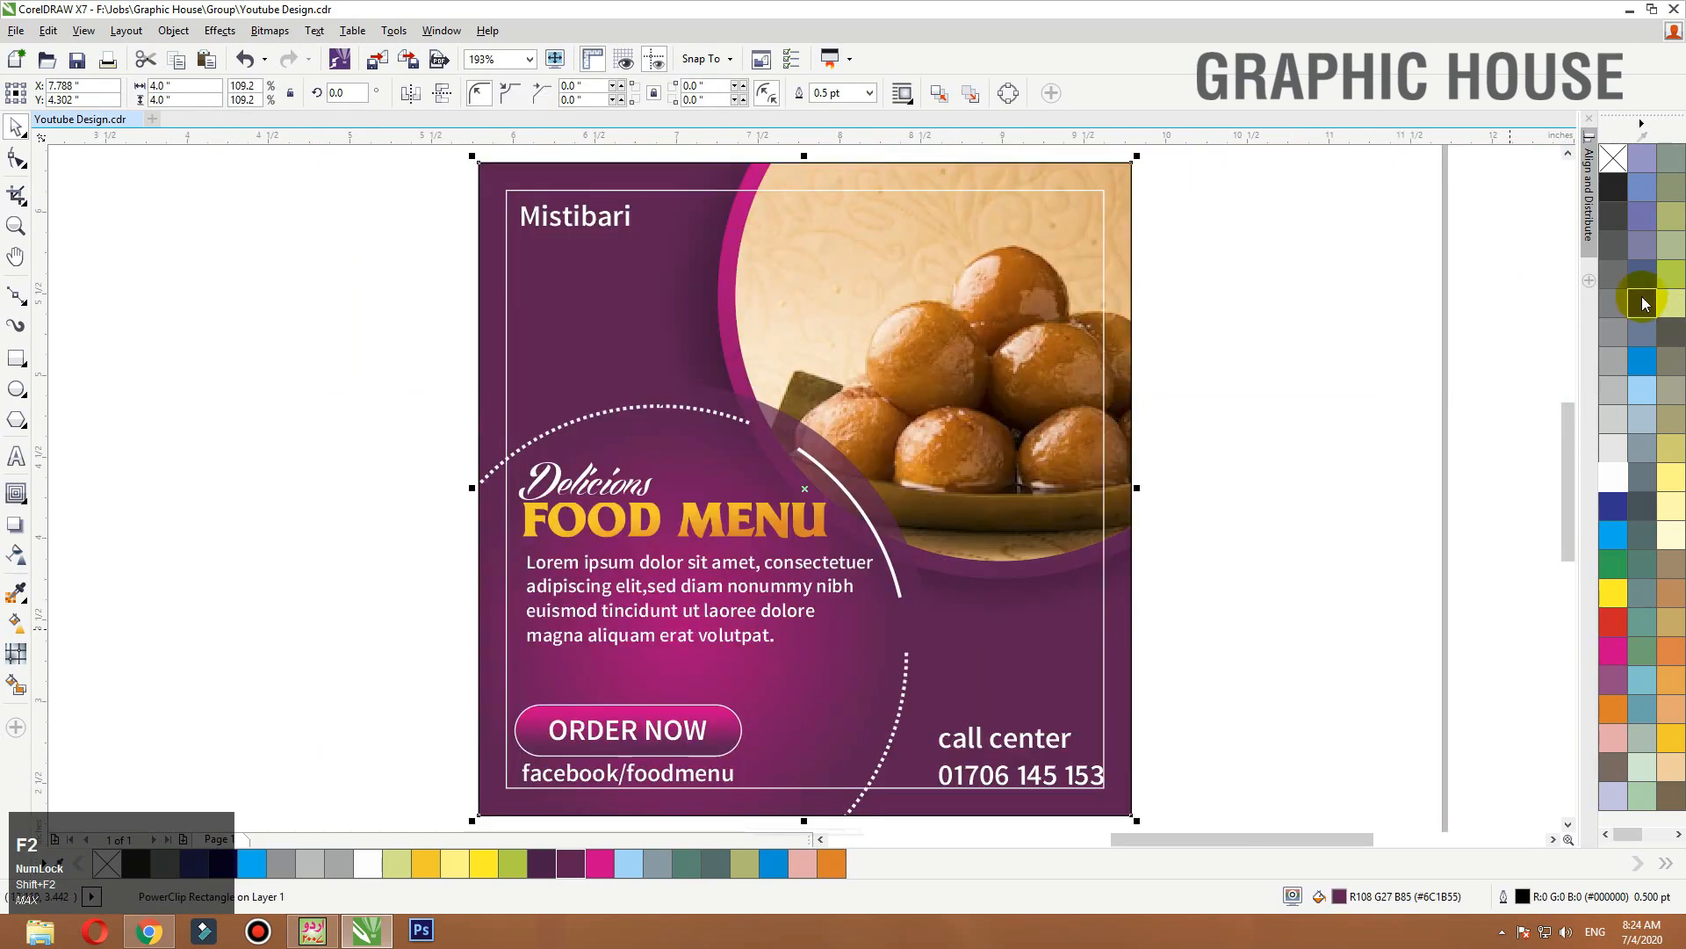
pyautogui.rightClick(1616, 159)
pyautogui.click(1333, 526)
# Move the phone number slightly left inside the white frame and fill it golden yellow.
pyautogui.press('F2')
pyautogui.moveTo(1262, 621); pyautogui.dragTo(614, 821)
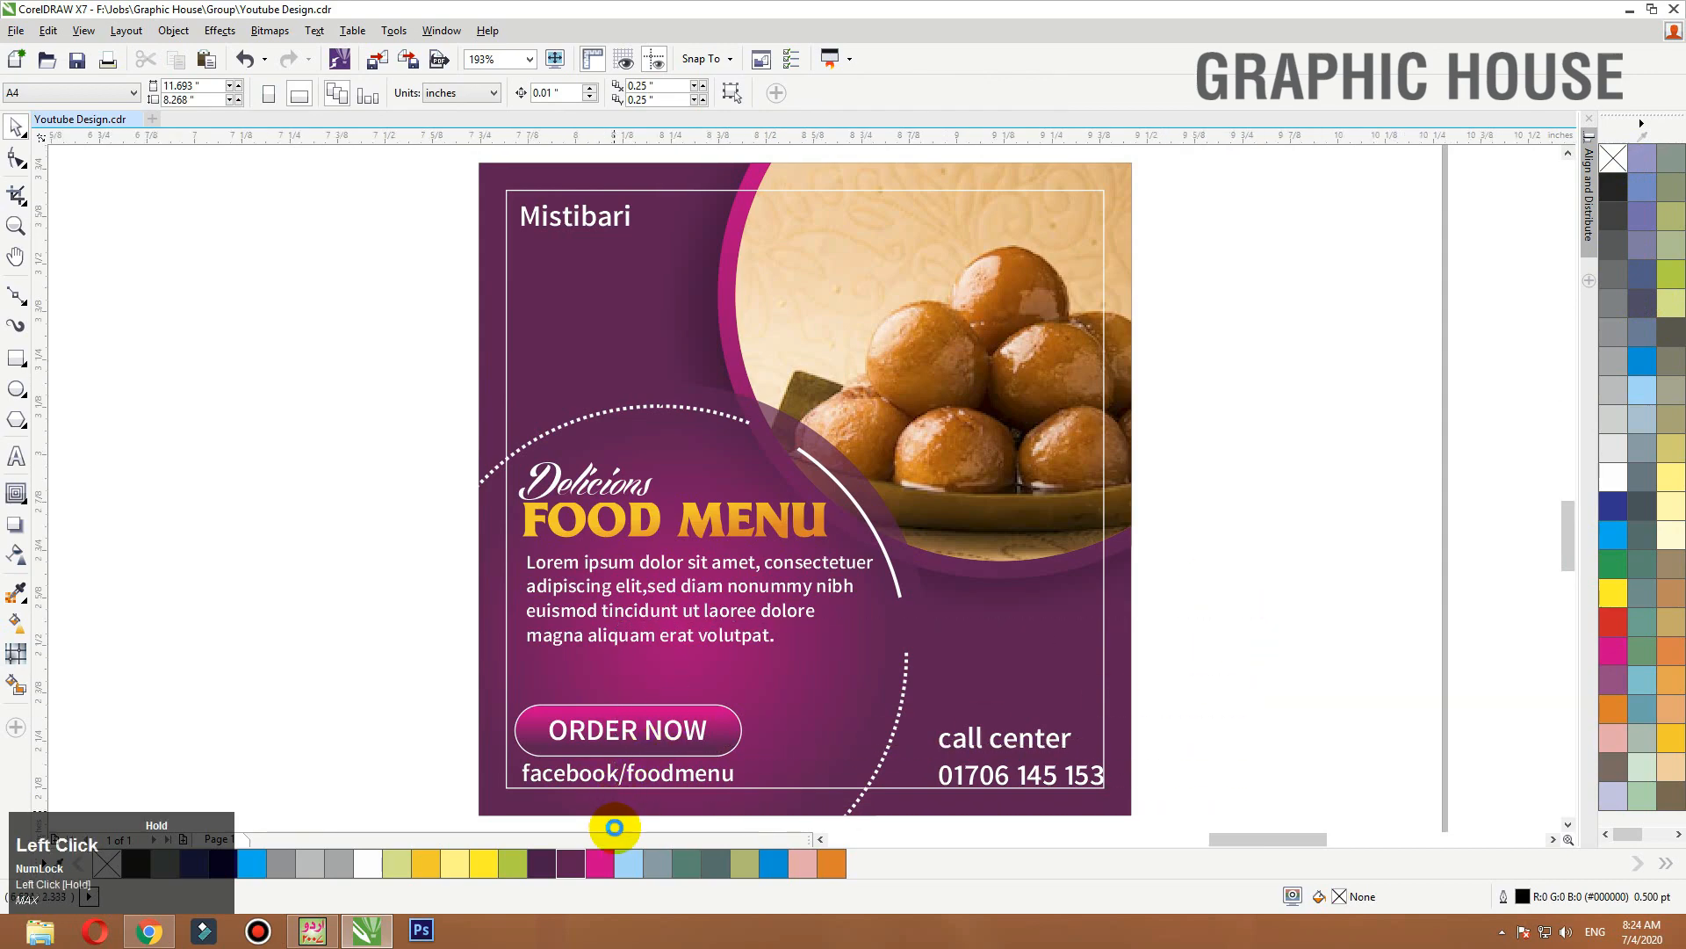
pyautogui.moveTo(996, 627); pyautogui.dragTo(942, 629)
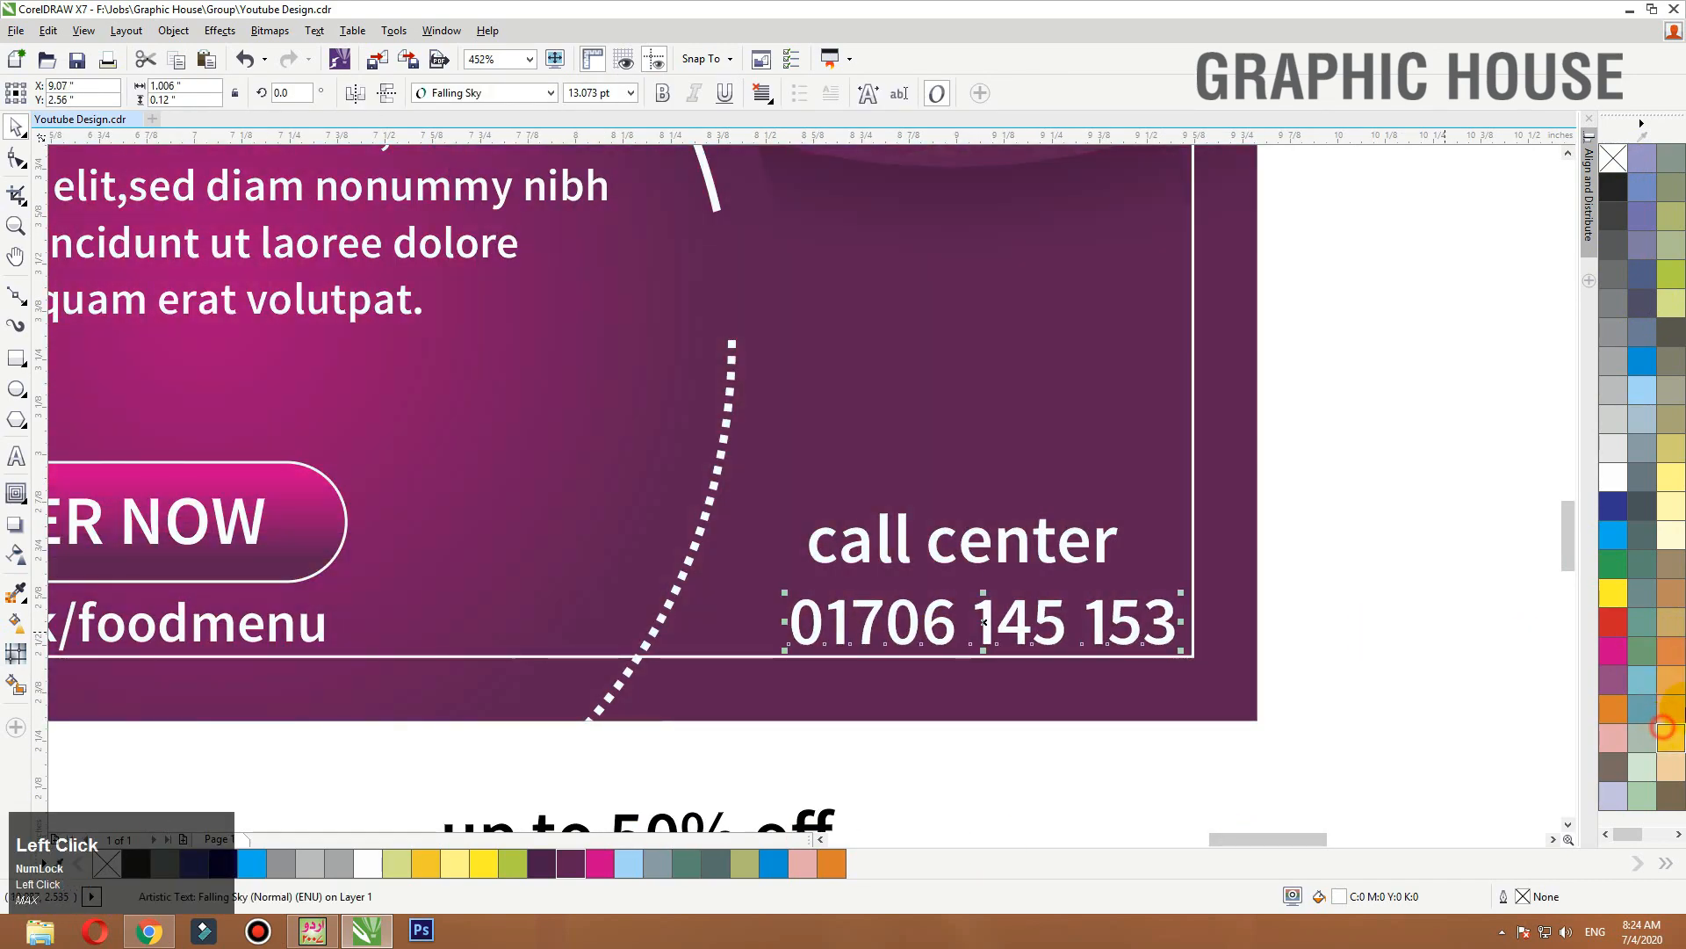
pyautogui.click(1665, 729)
# Move the "call center" line to start above the phone number's first digit and change it to title case.
pyautogui.moveTo(975, 567); pyautogui.dragTo(956, 572)
pyautogui.click(315, 31)
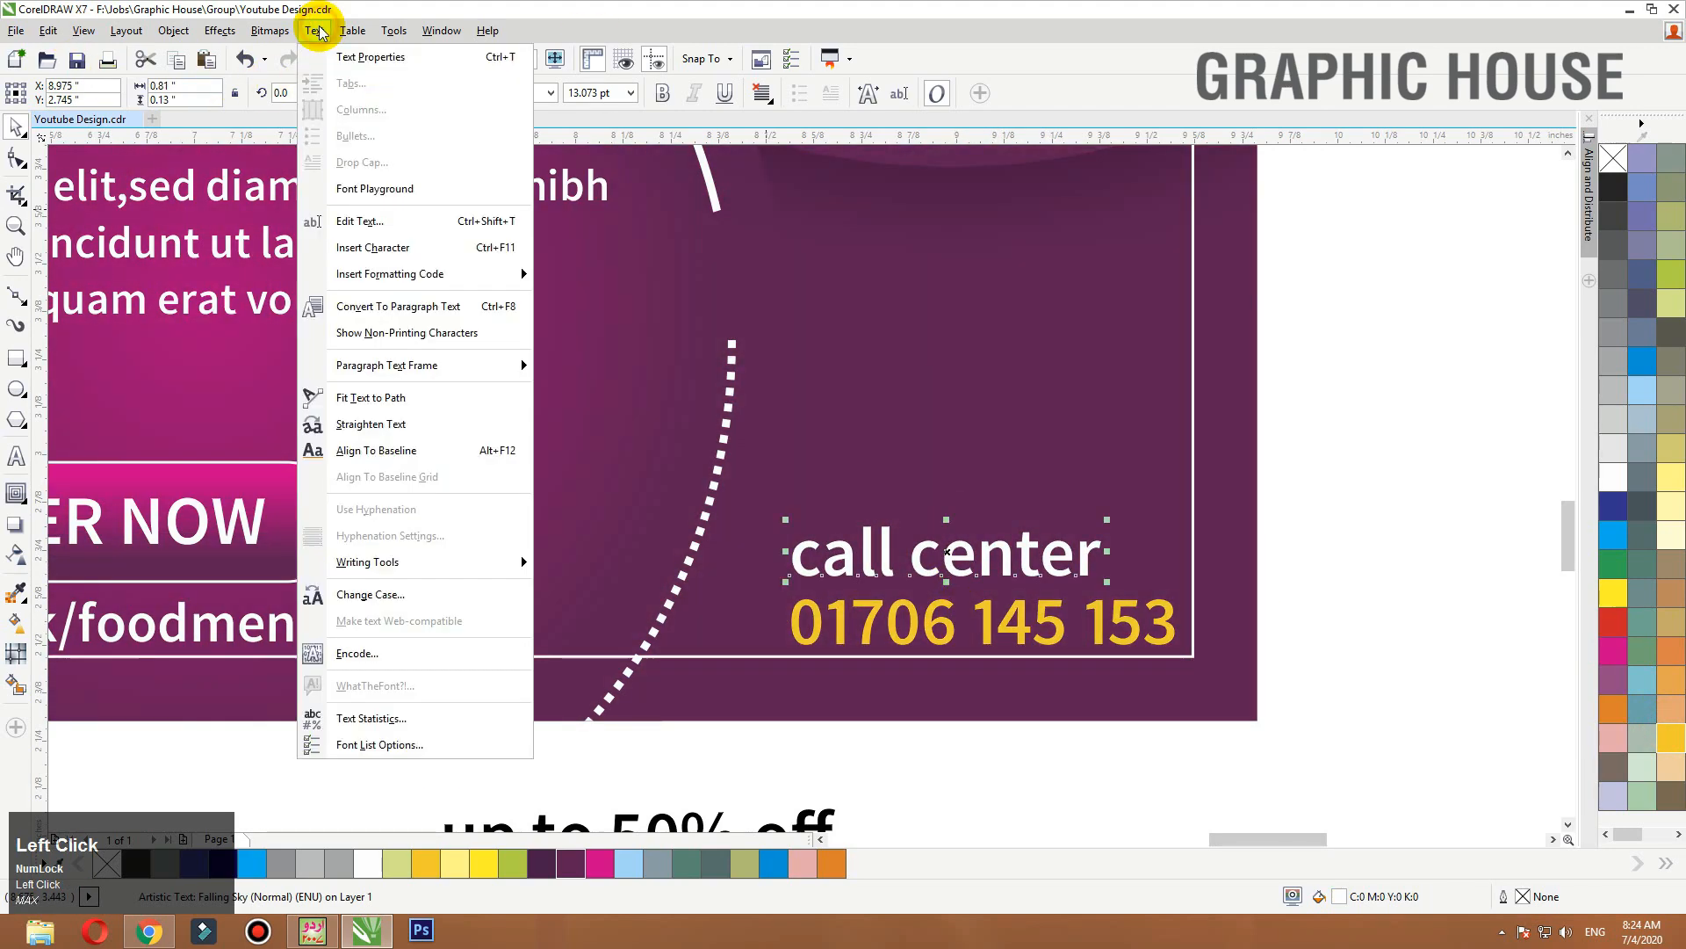
pyautogui.click(380, 595)
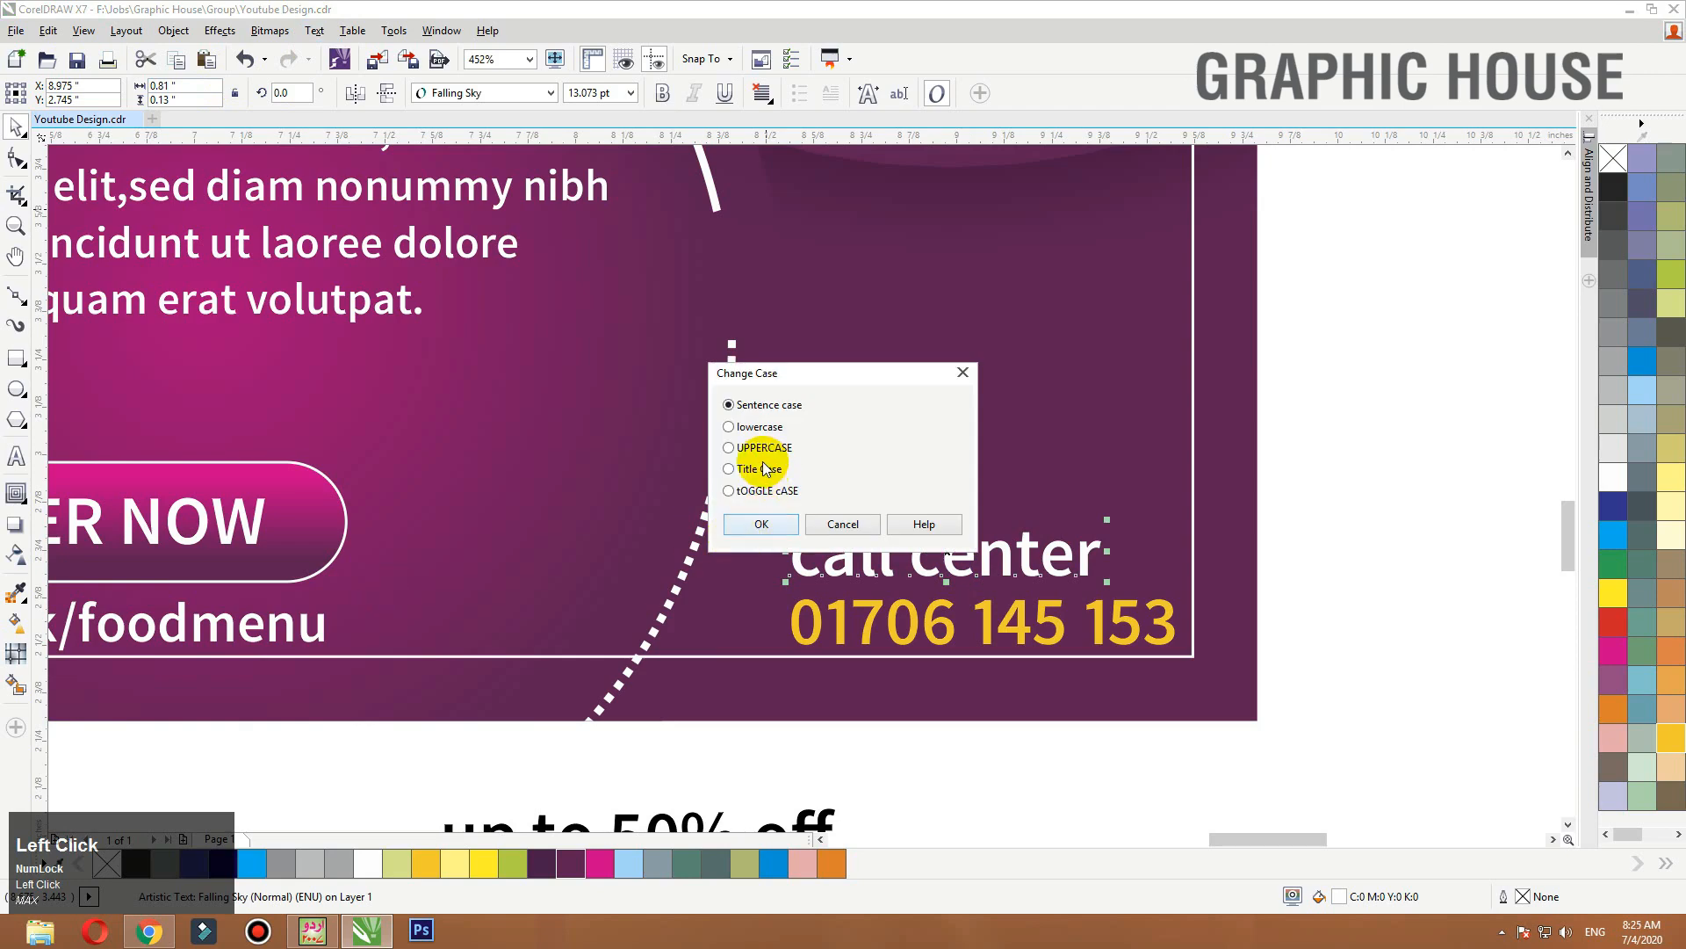
pyautogui.click(758, 519)
pyautogui.click(784, 523)
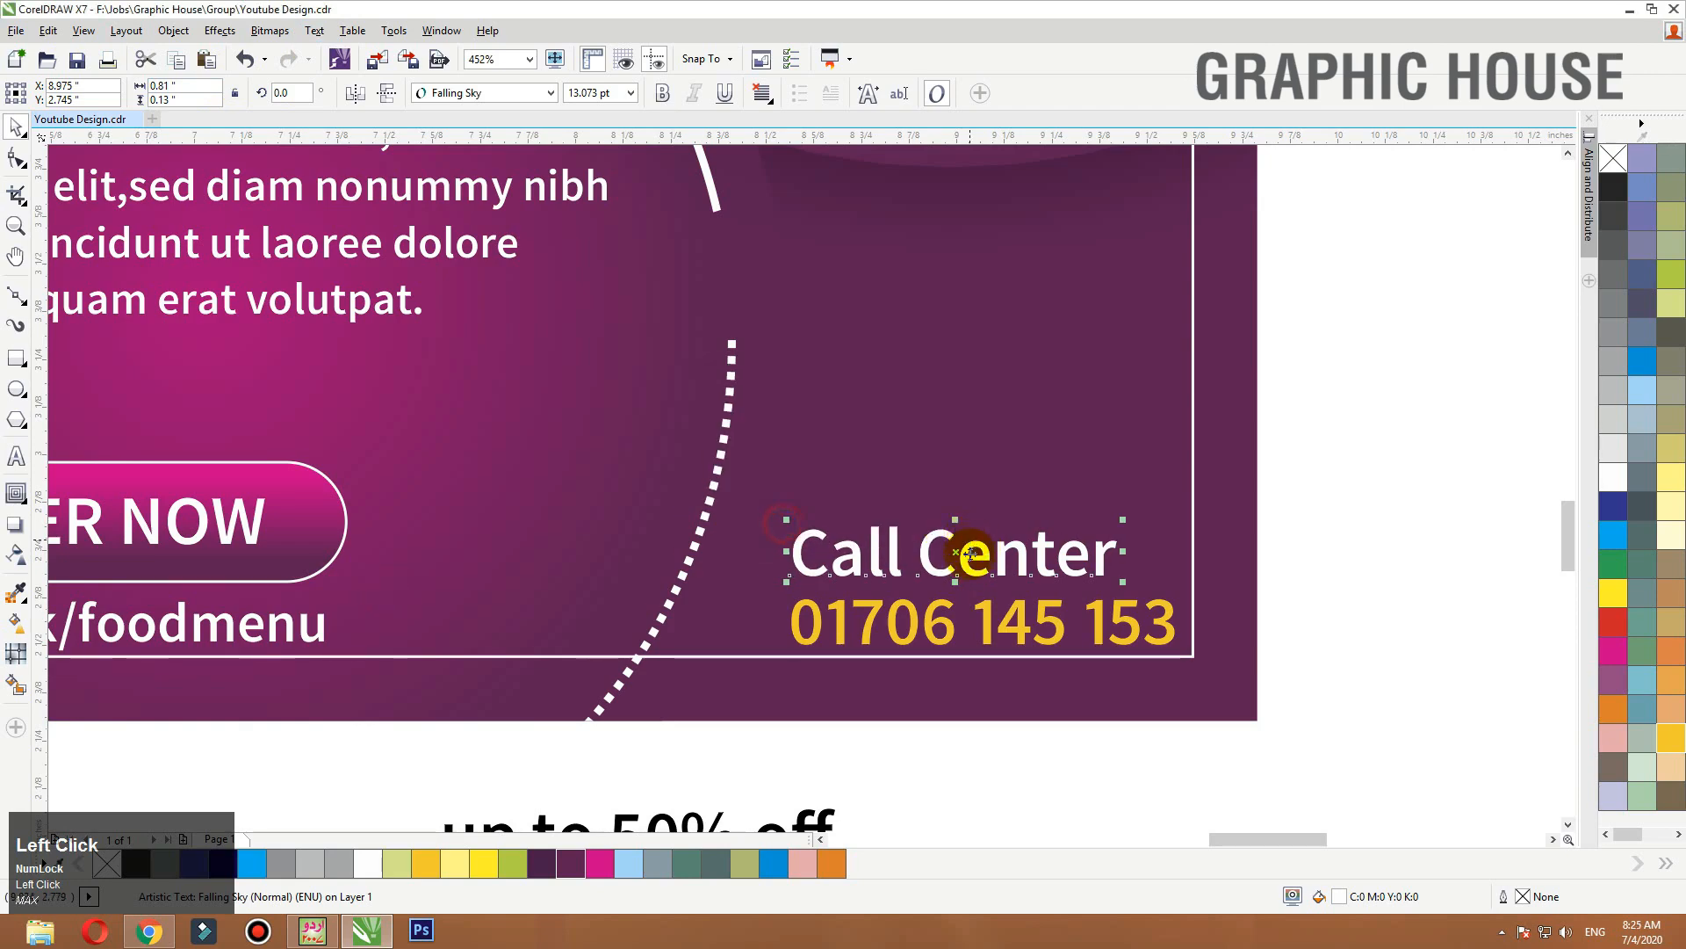
# Move "Call Center" slightly closer to the phone number and reduce it to about 11.55 pt.
pyautogui.moveTo(958, 569); pyautogui.dragTo(957, 573)
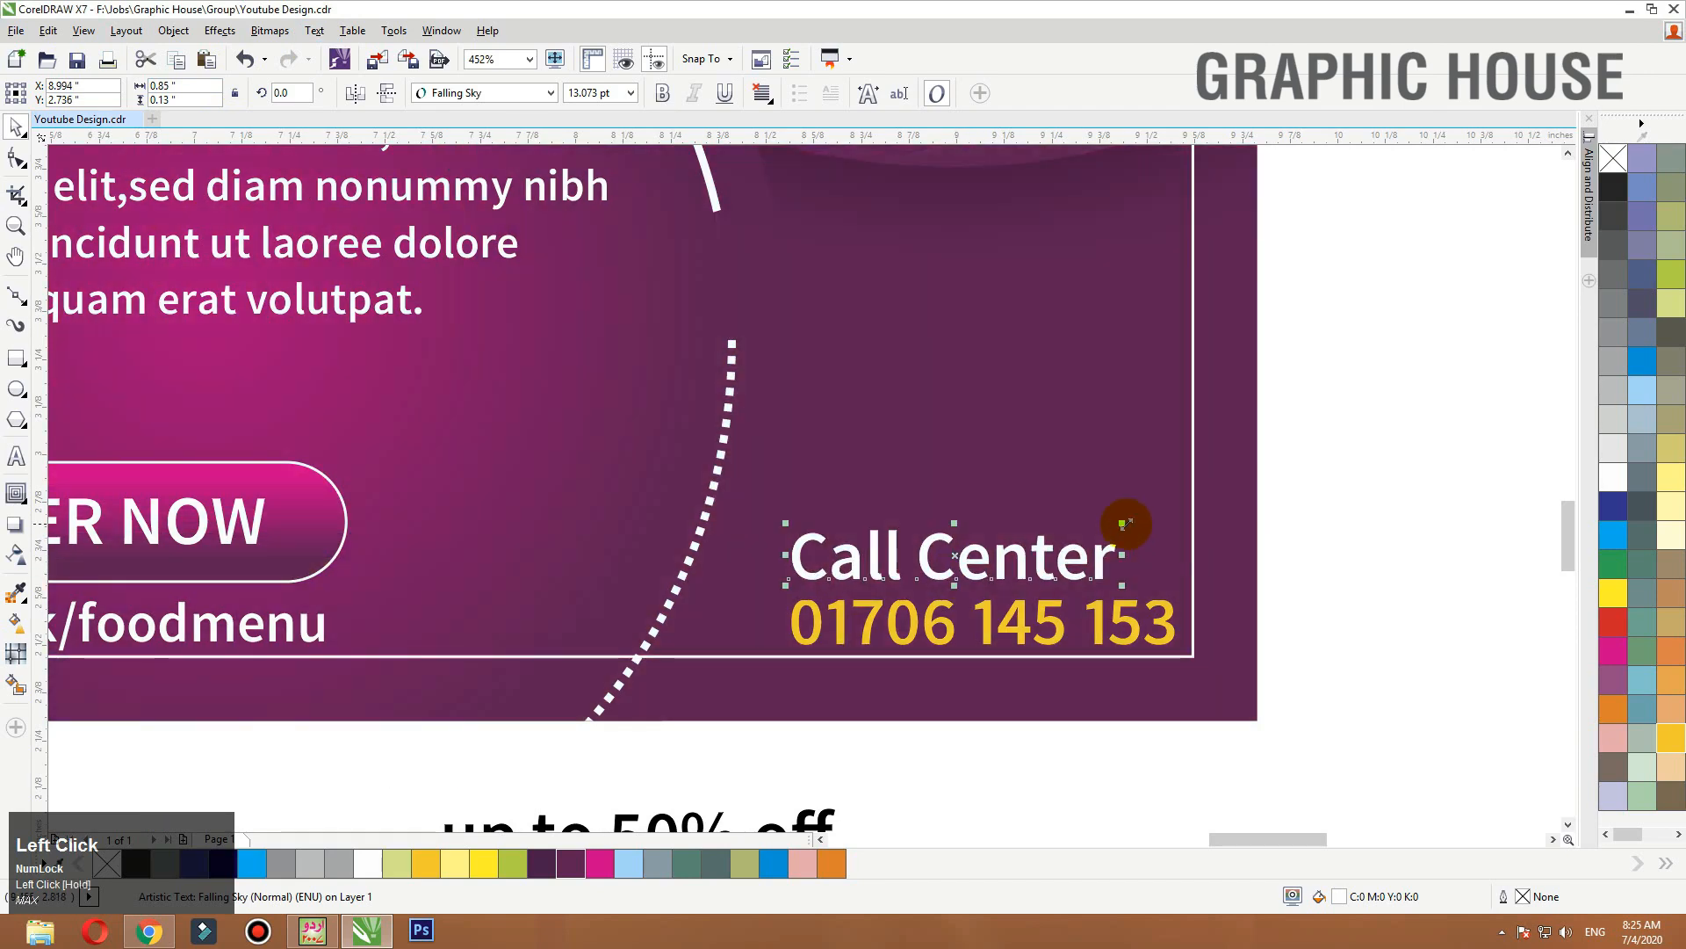
pyautogui.moveTo(1125, 524); pyautogui.dragTo(1085, 530)
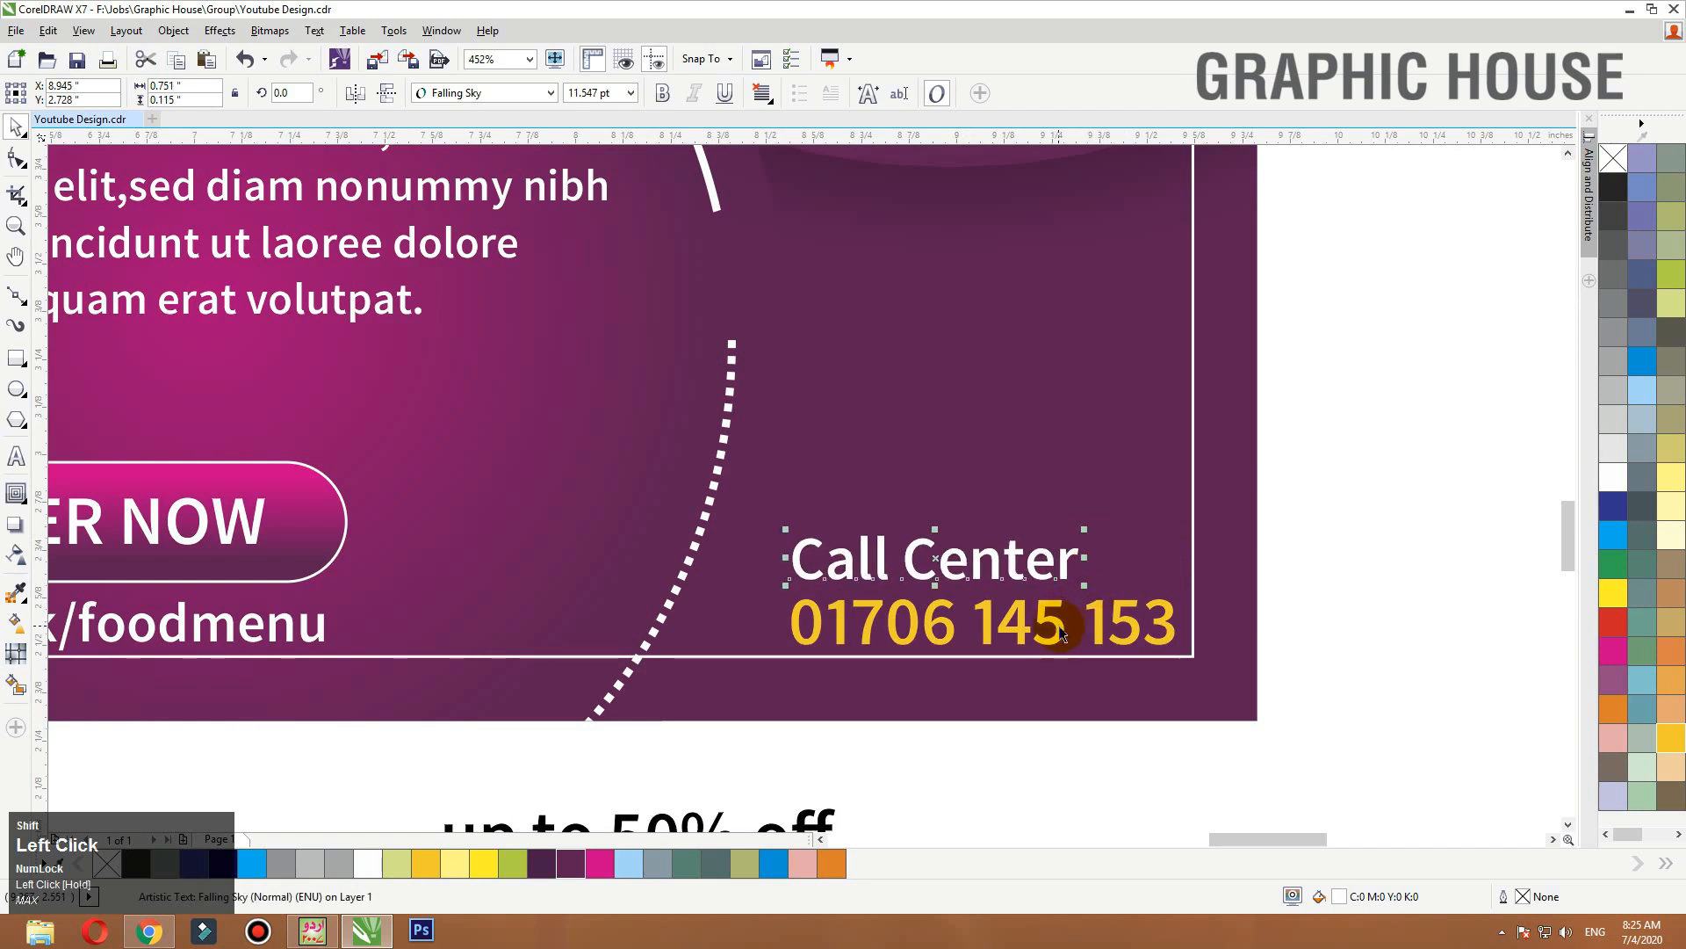
# Left-align "Call Center" with the phone number and move both lines toward the lower-right corner of the white frame.
pyautogui.keyDown('shift'); pyautogui.click(1061, 632); pyautogui.keyUp('shift')
pyautogui.press('l')
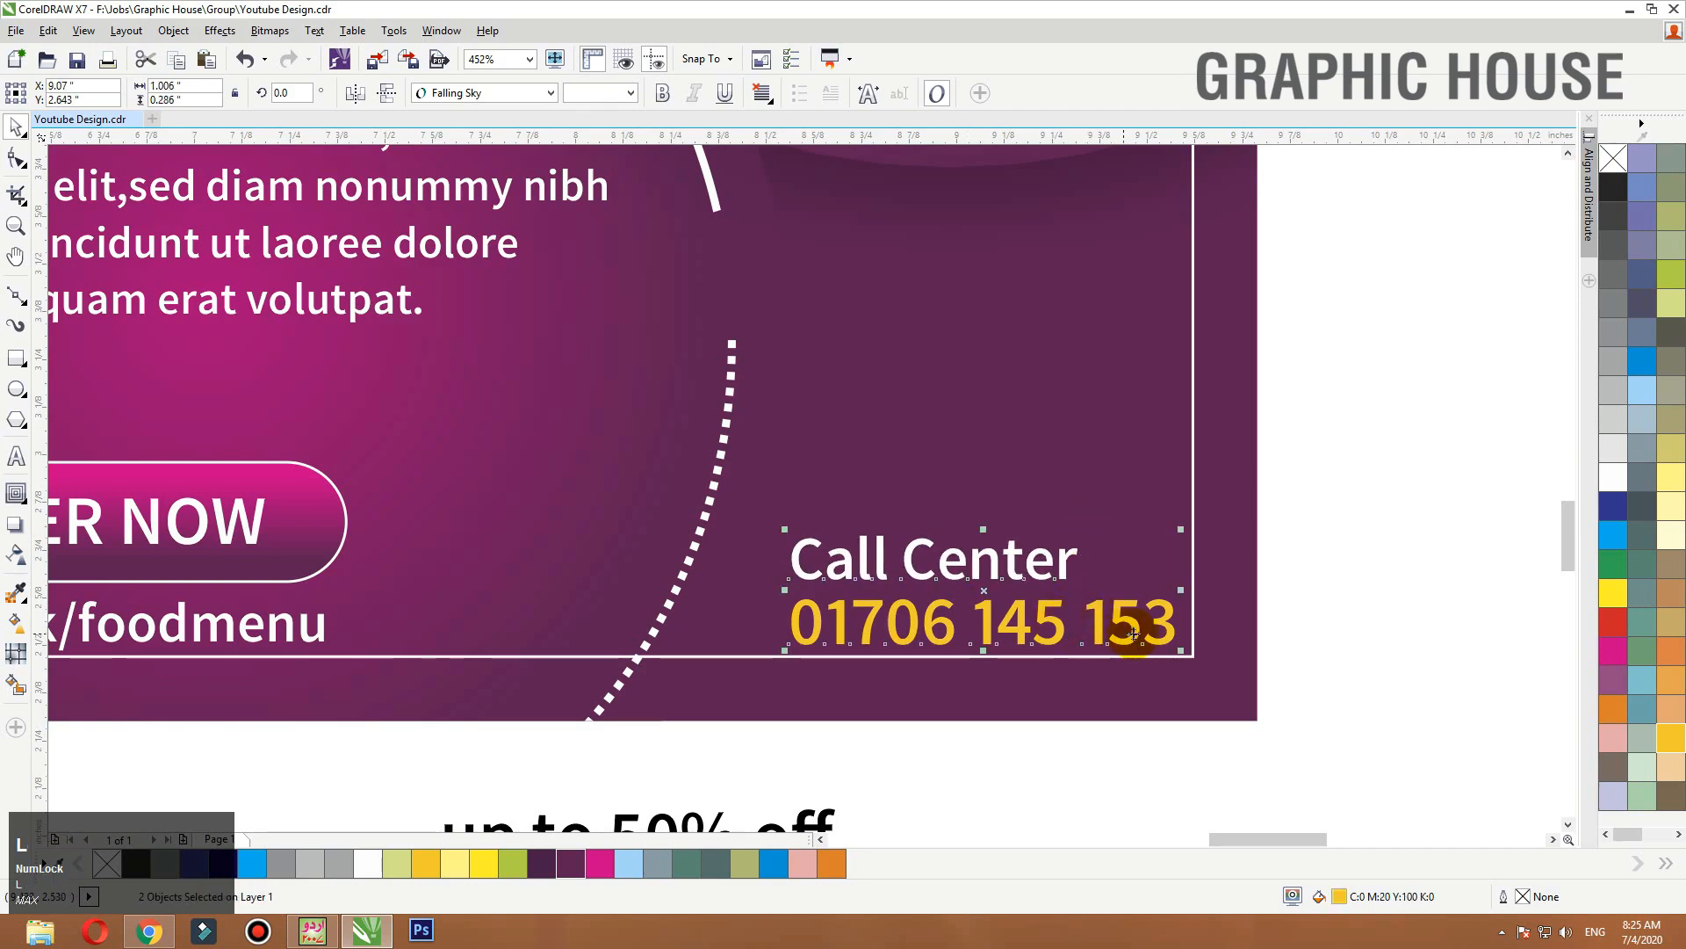
pyautogui.moveTo(1133, 634); pyautogui.dragTo(1218, 672)
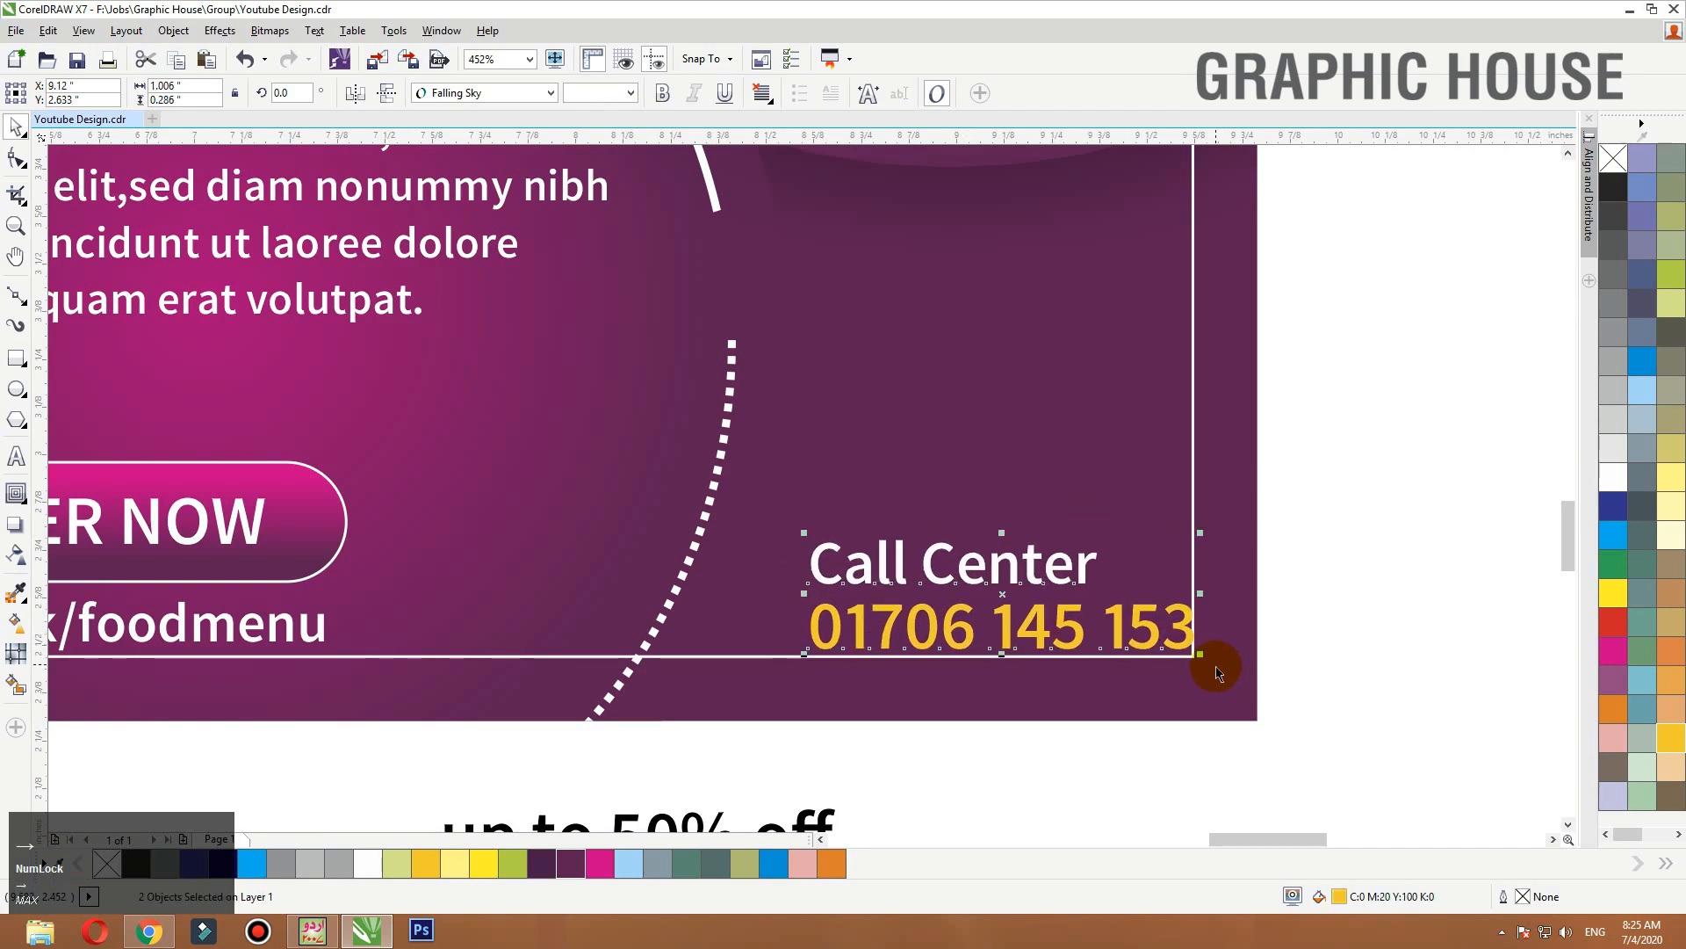
# Draw a circle about 0.583 inches wide and center it on the upper end of the dotted arc above "Call Center".
pyautogui.press('F4')
pyautogui.click(1236, 554)
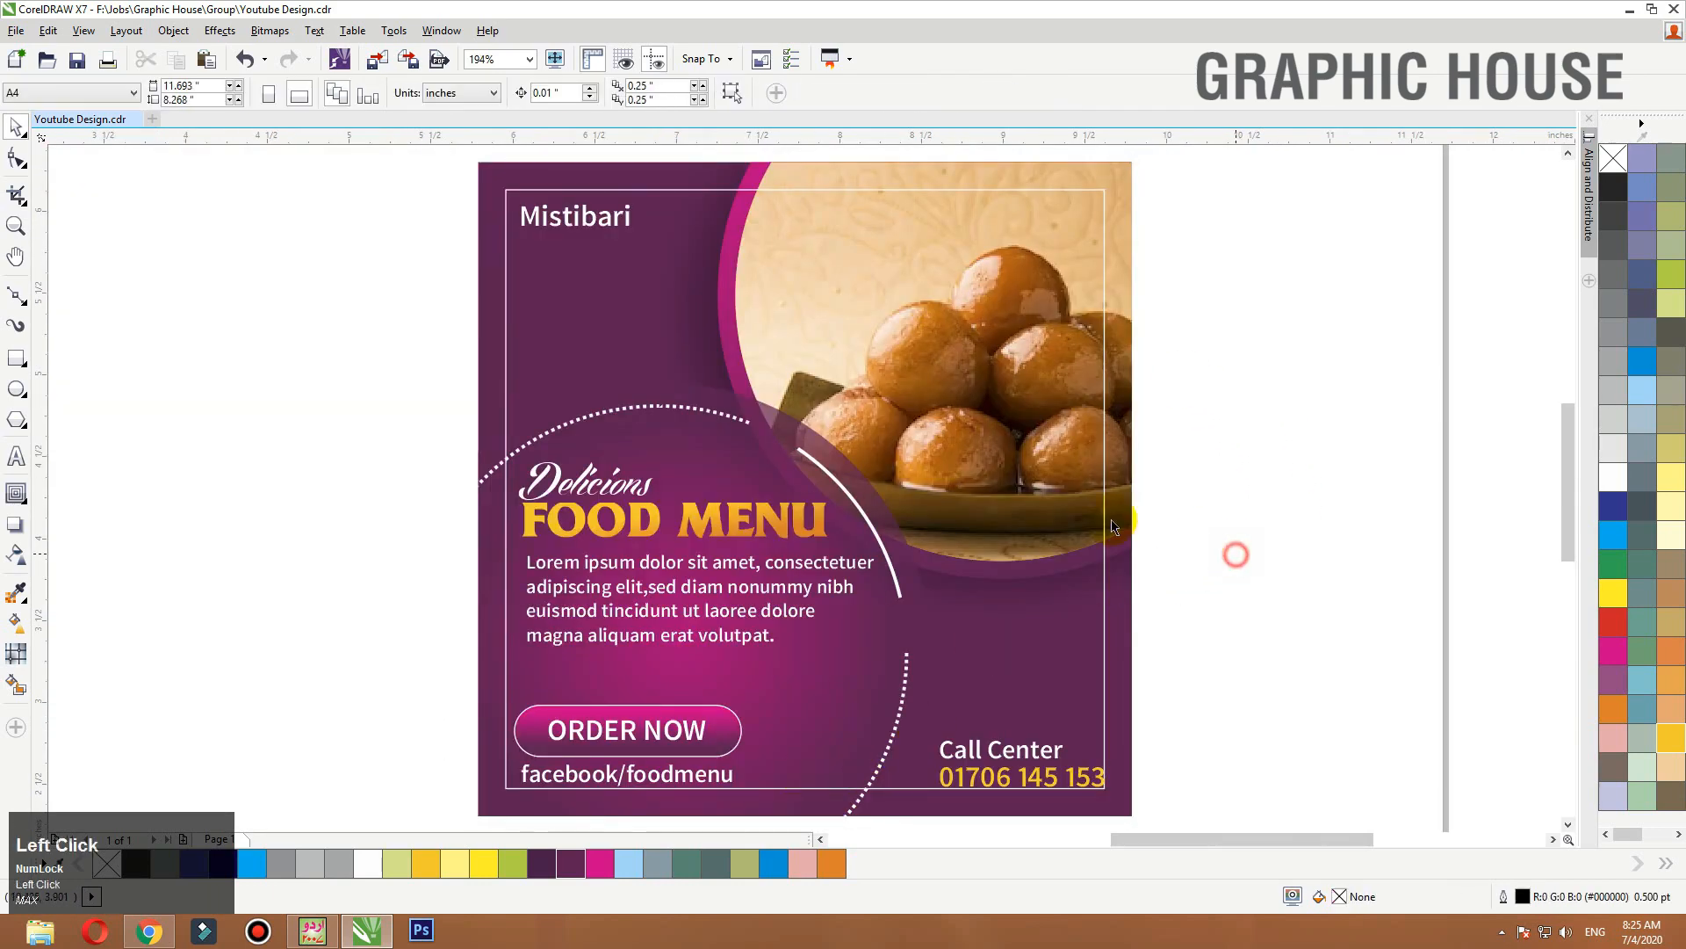
pyautogui.press('F3')
pyautogui.press('F2')
pyautogui.moveTo(1140, 486); pyautogui.dragTo(592, 754)
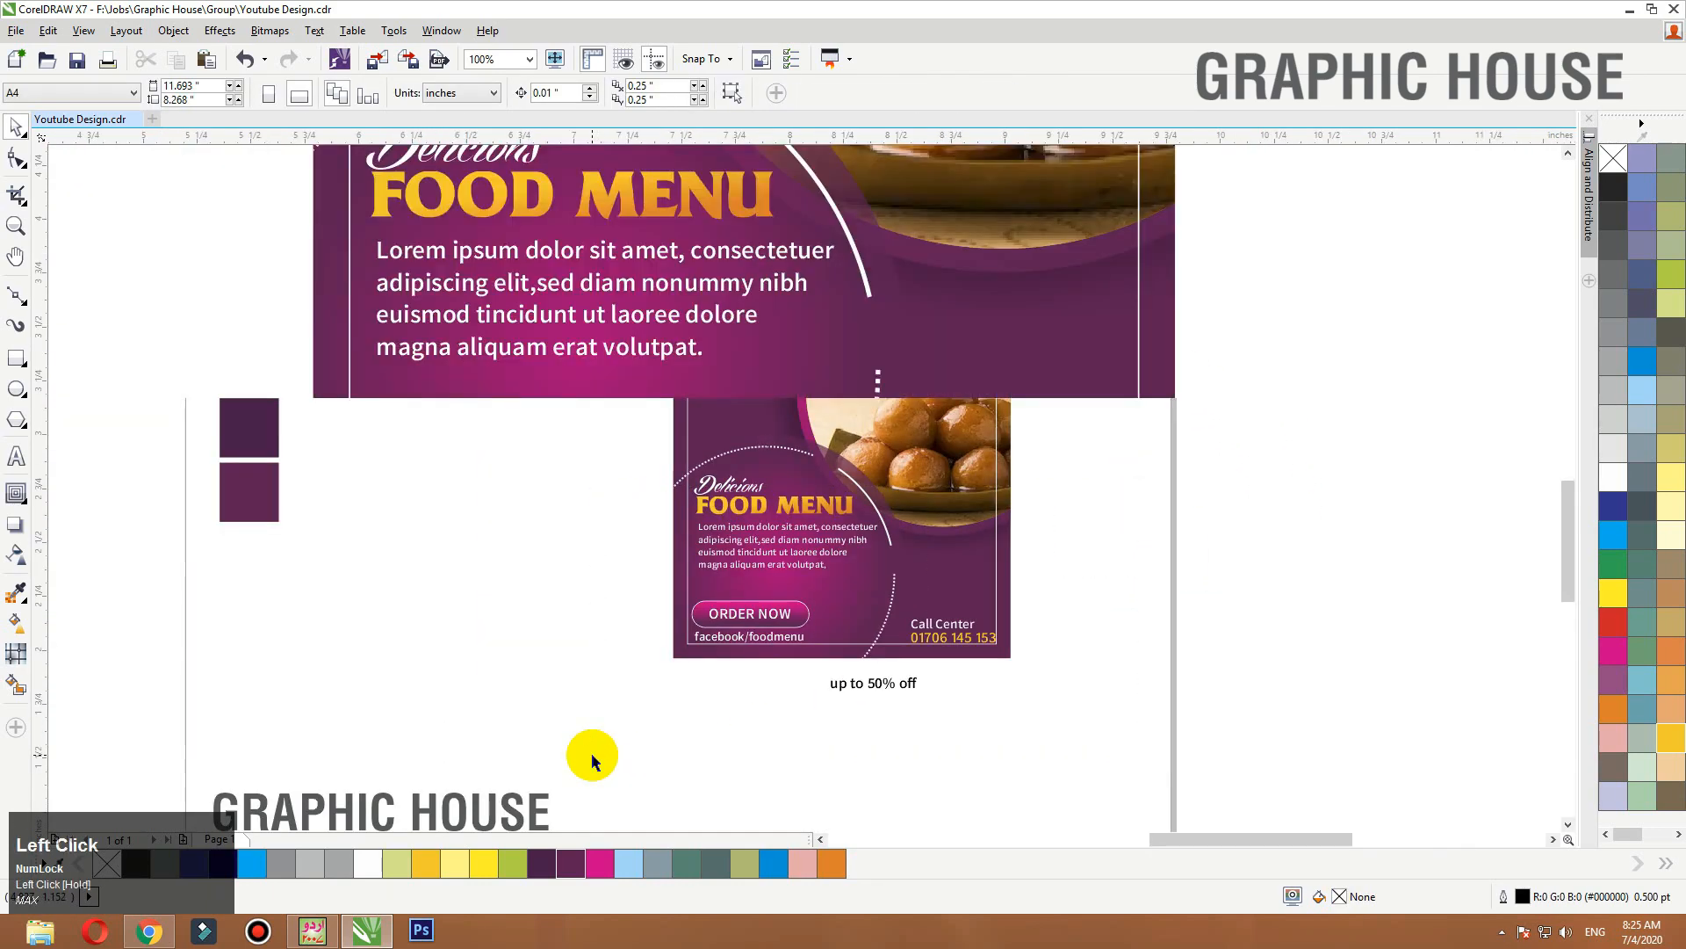
pyautogui.click(28, 392)
pyautogui.moveTo(797, 354); pyautogui.dragTo(925, 477)
pyautogui.press('space')
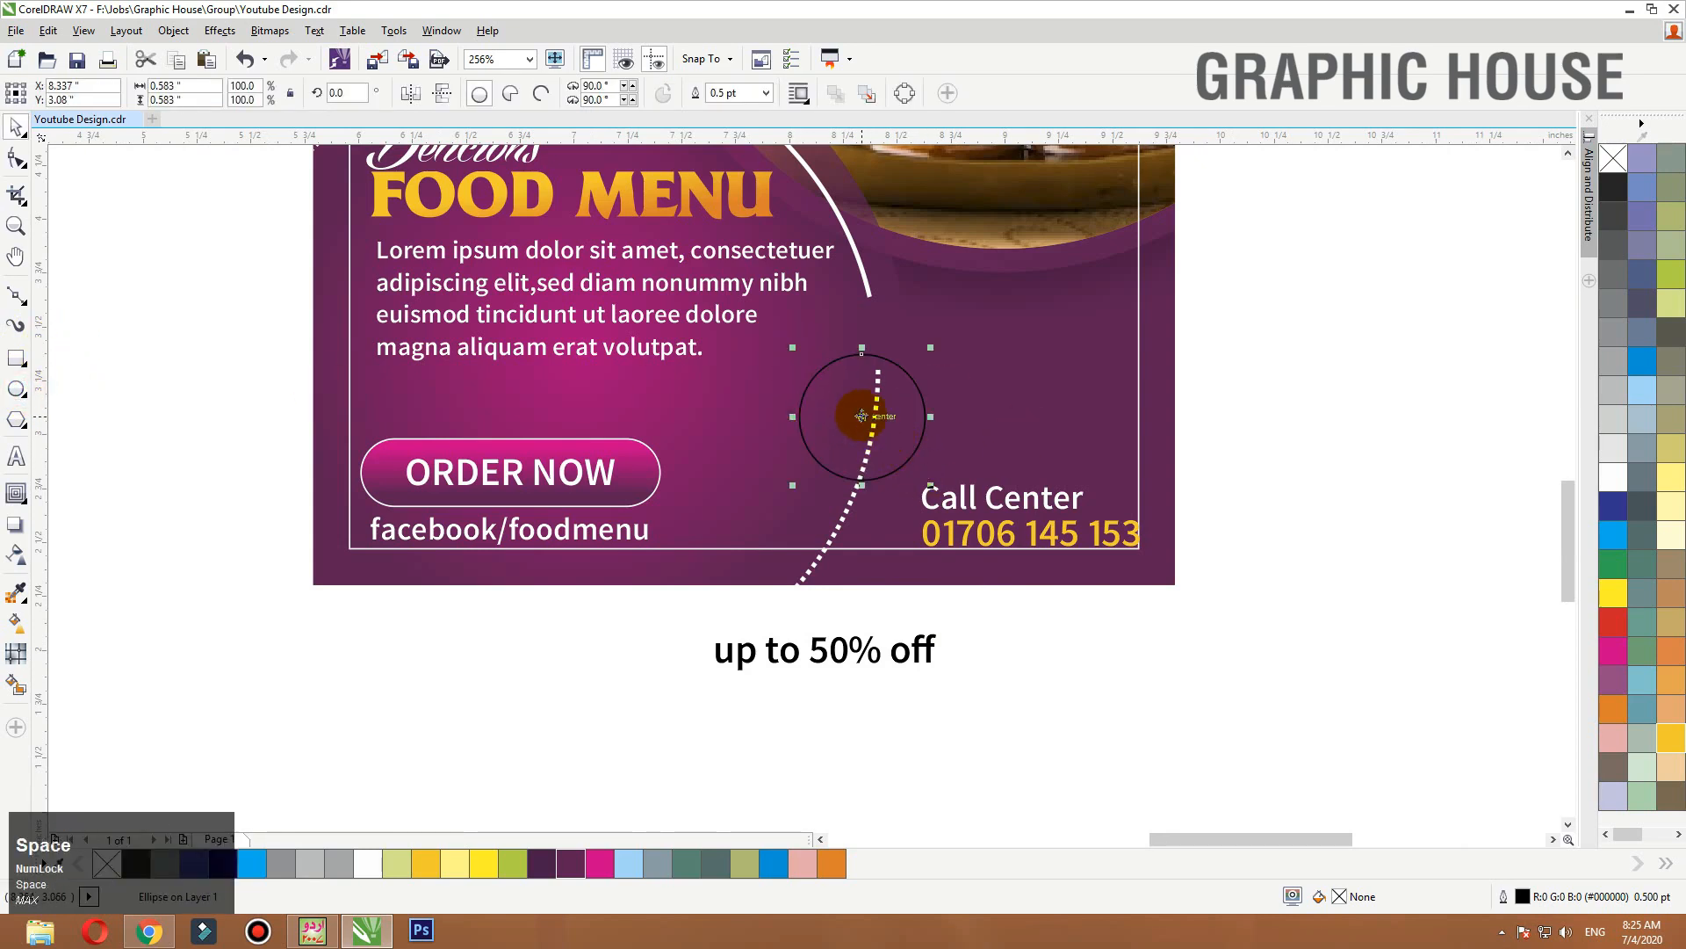
pyautogui.moveTo(862, 414); pyautogui.dragTo(879, 413)
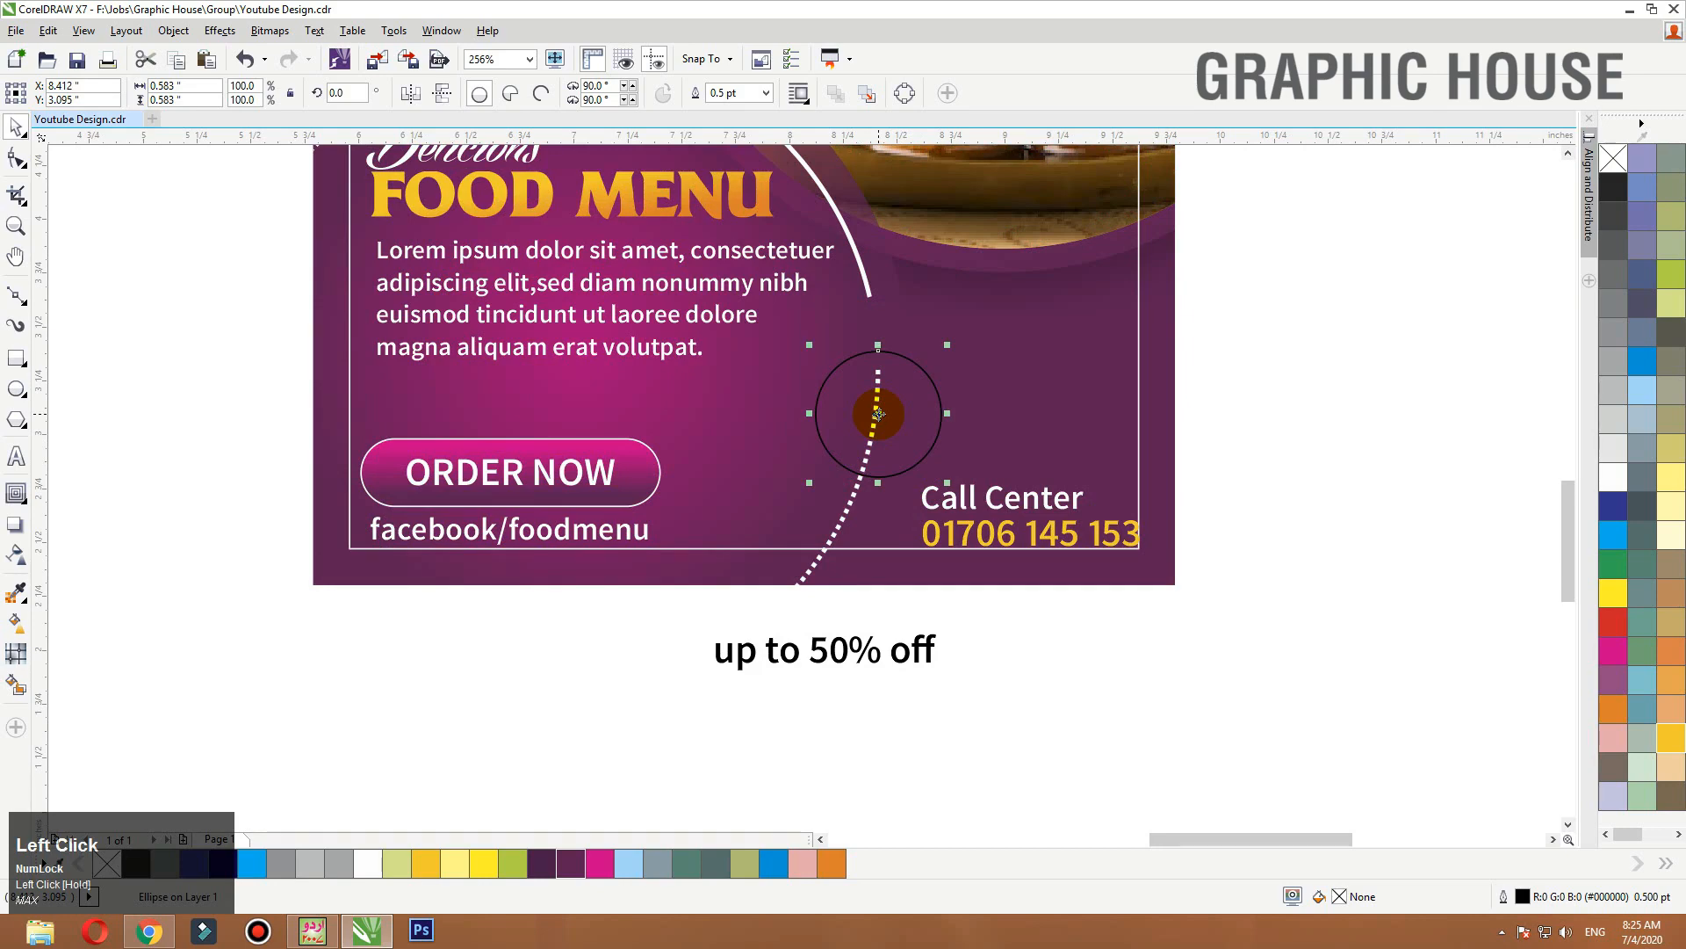
# Fill the new circle with magenta, remove its outline and nudge it slightly upward.
pyautogui.click(1612, 652)
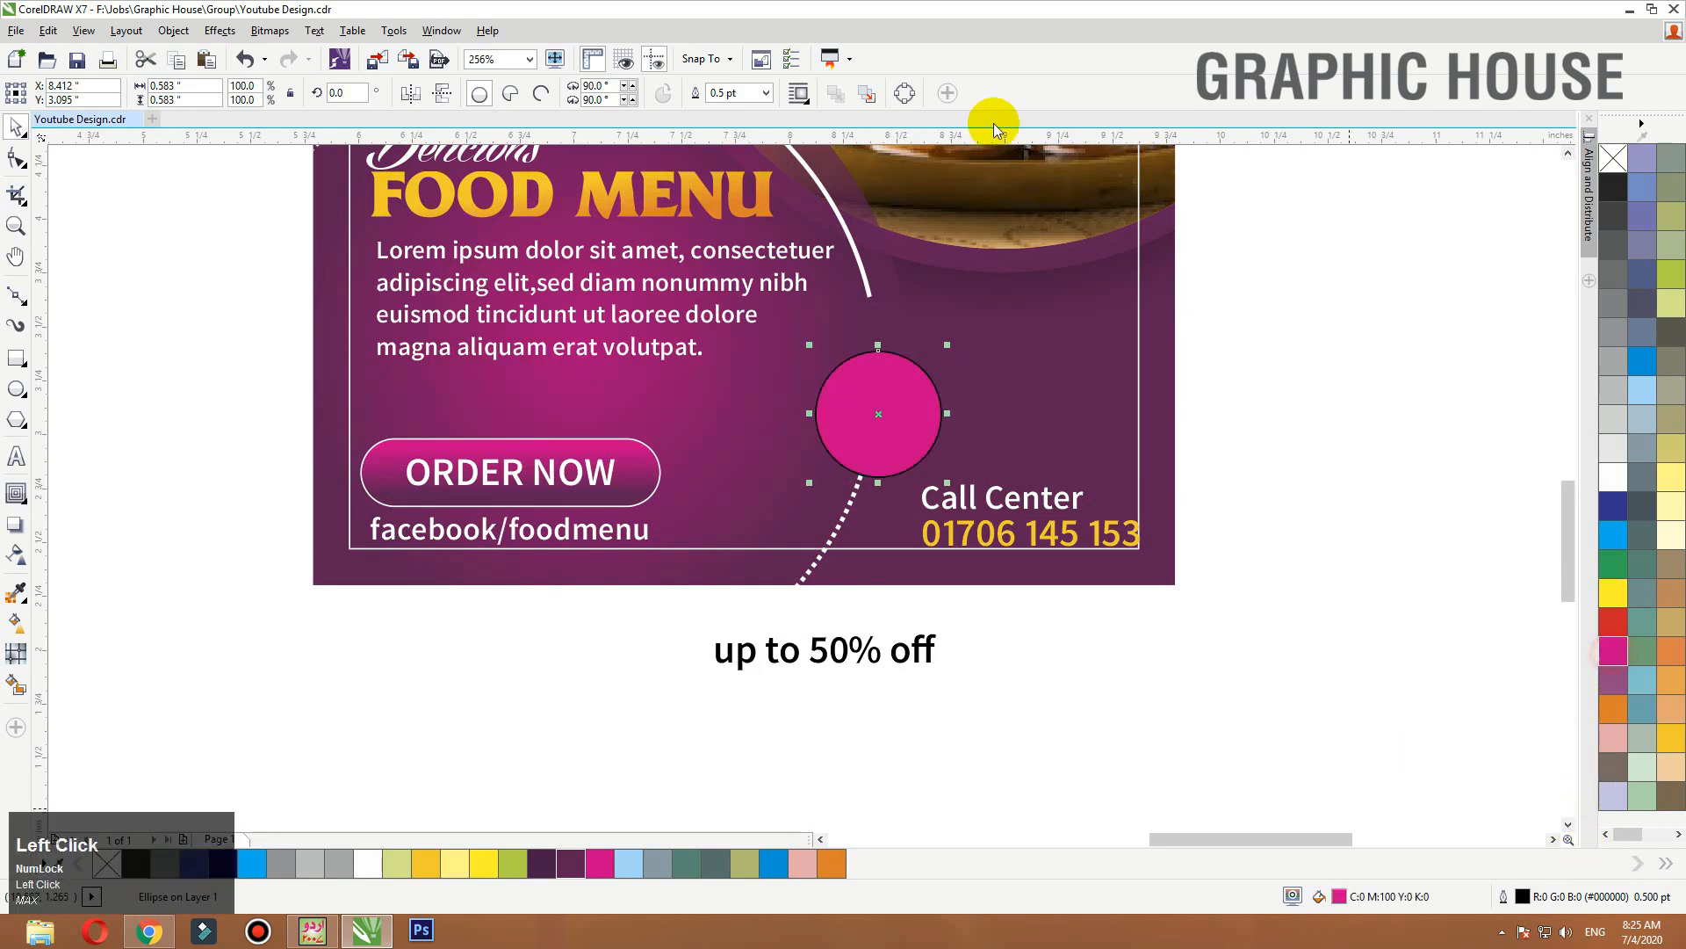
pyautogui.scroll(2, 881, 317)
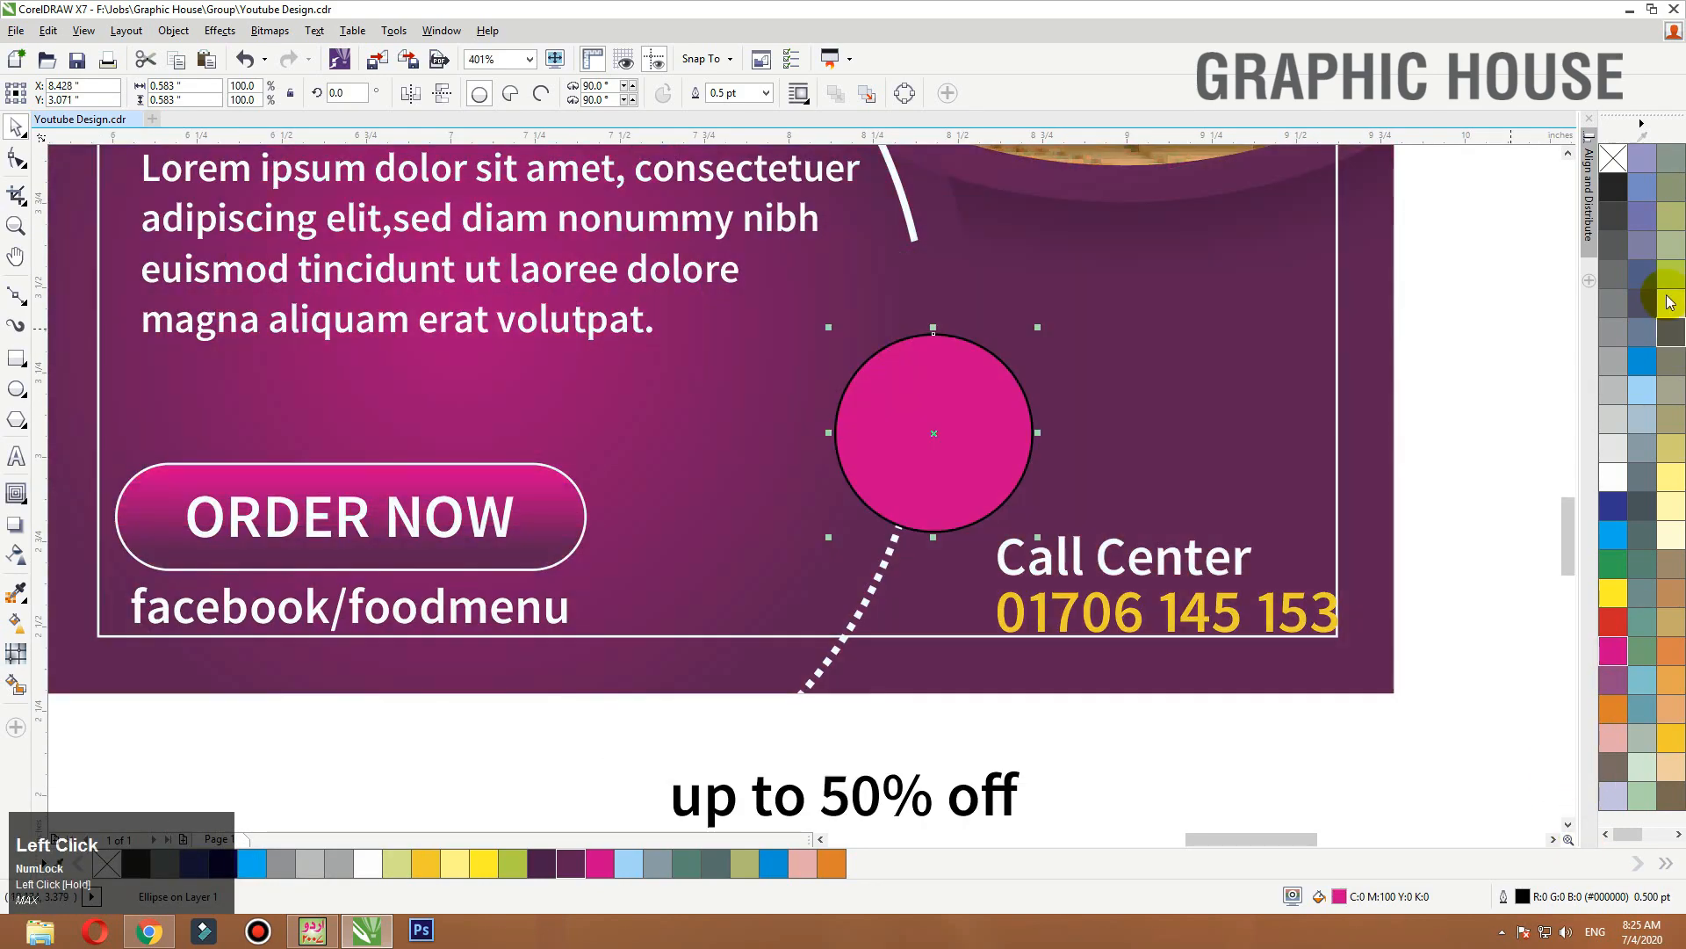
pyautogui.rightClick(1613, 160)
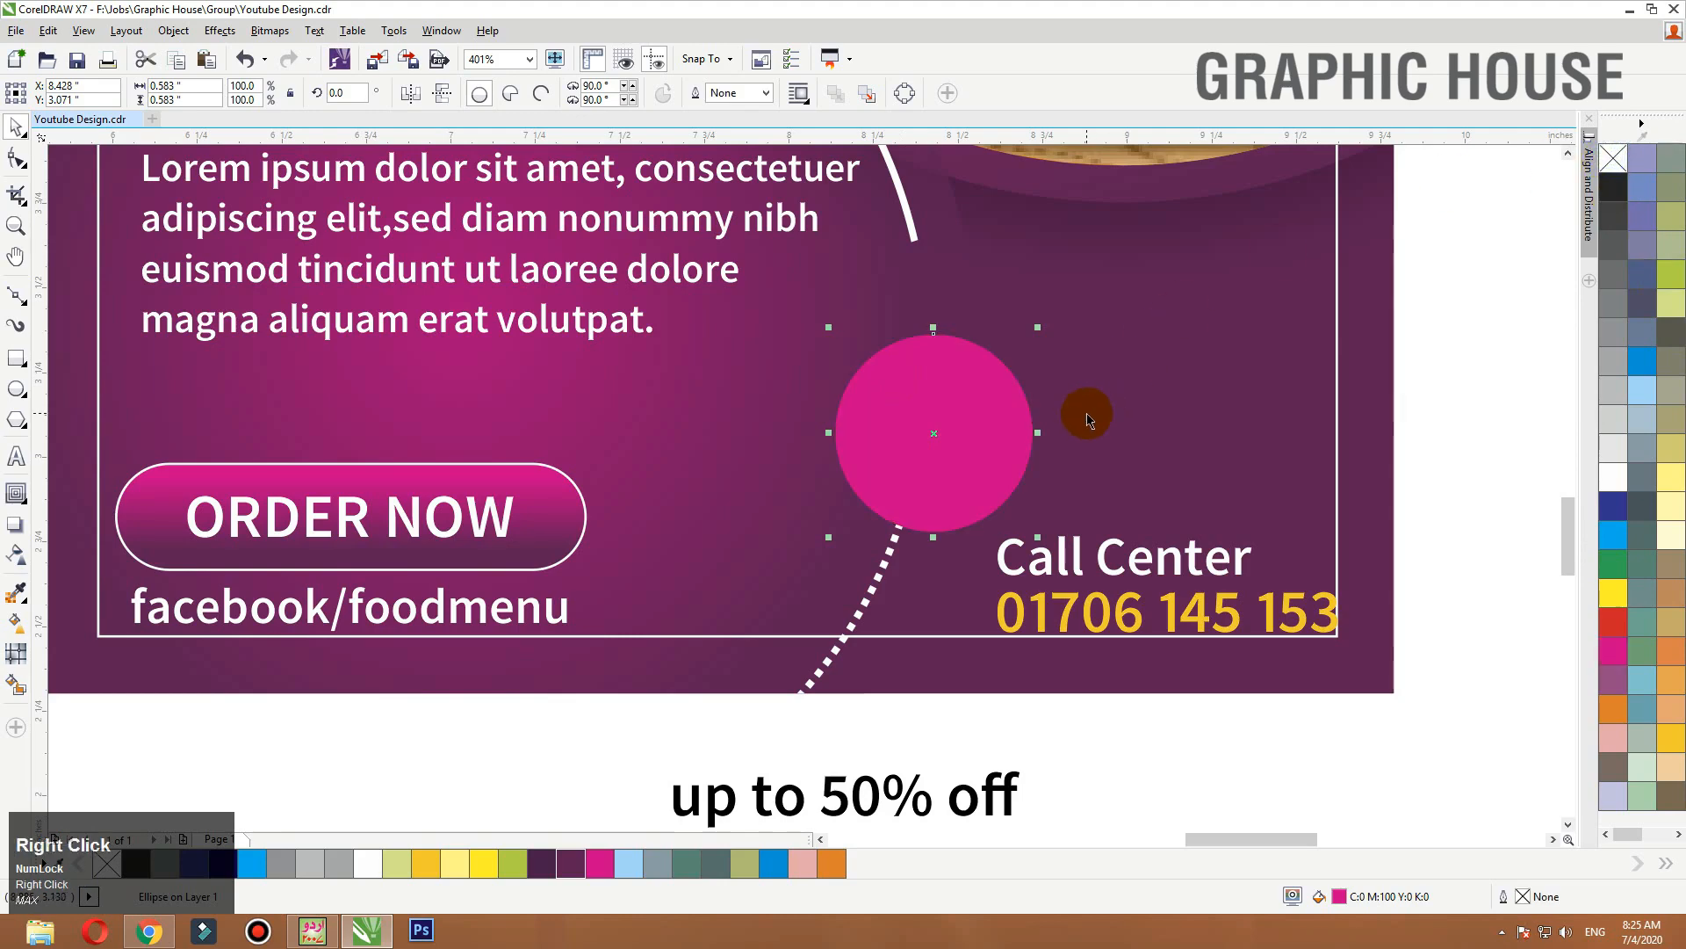
pyautogui.click(963, 448)
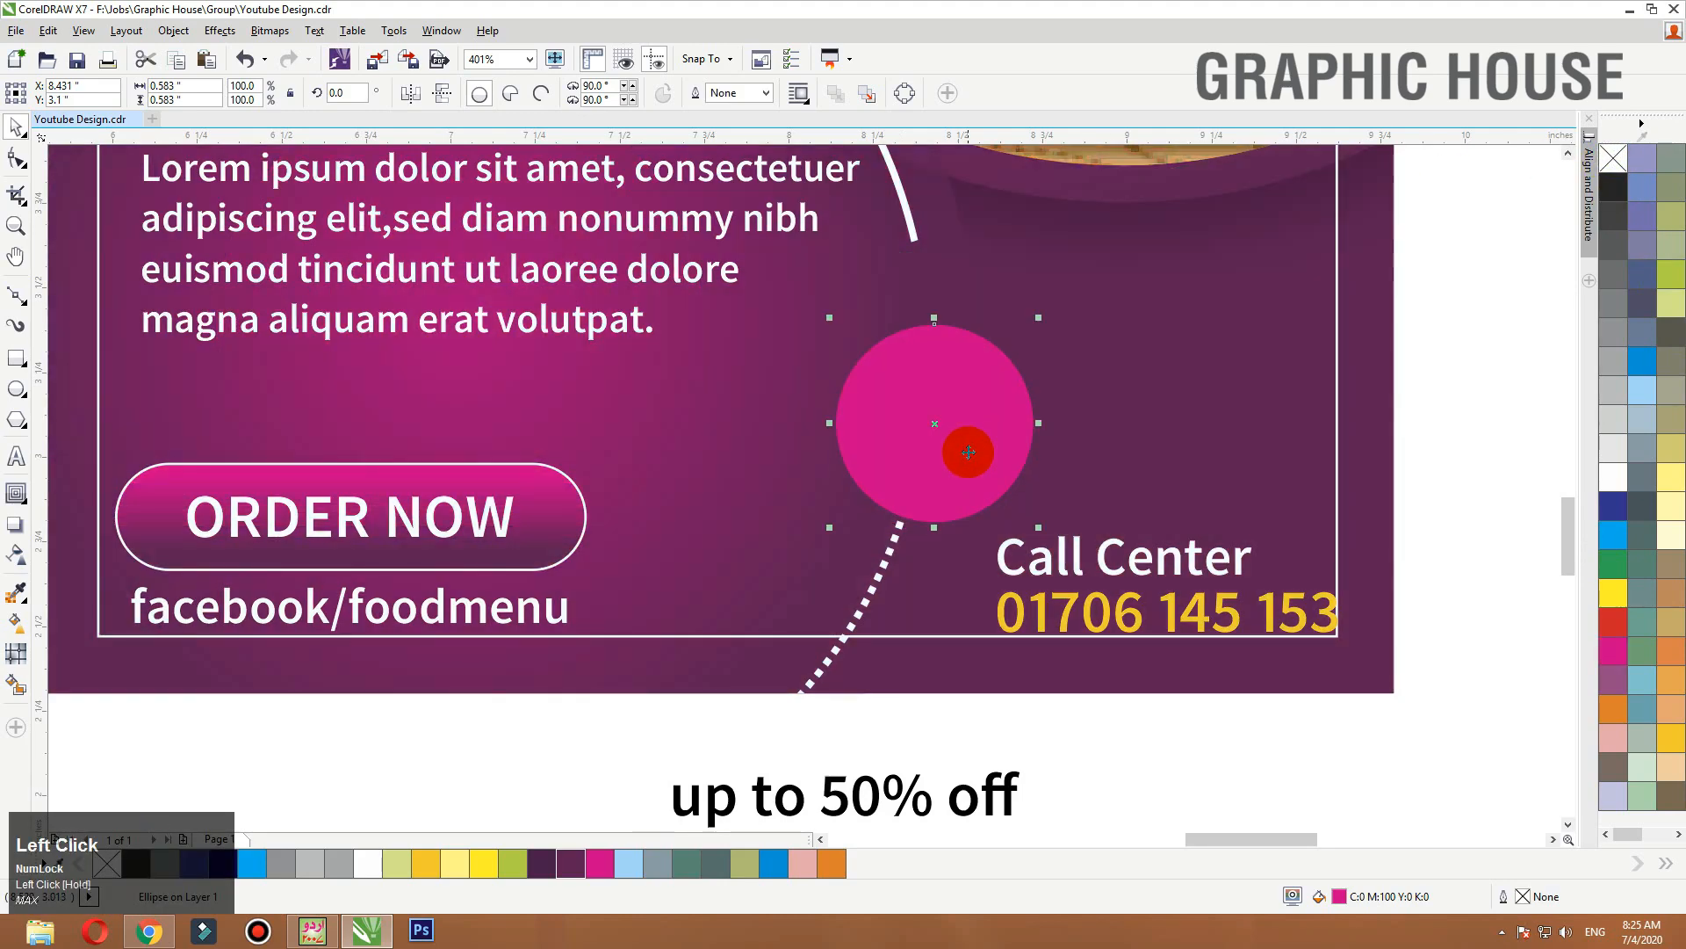
# Apply a vertical linear gradient to the circle, running from magenta at its top to dark purple below.
pyautogui.press('g')
pyautogui.moveTo(953, 358); pyautogui.dragTo(941, 503)
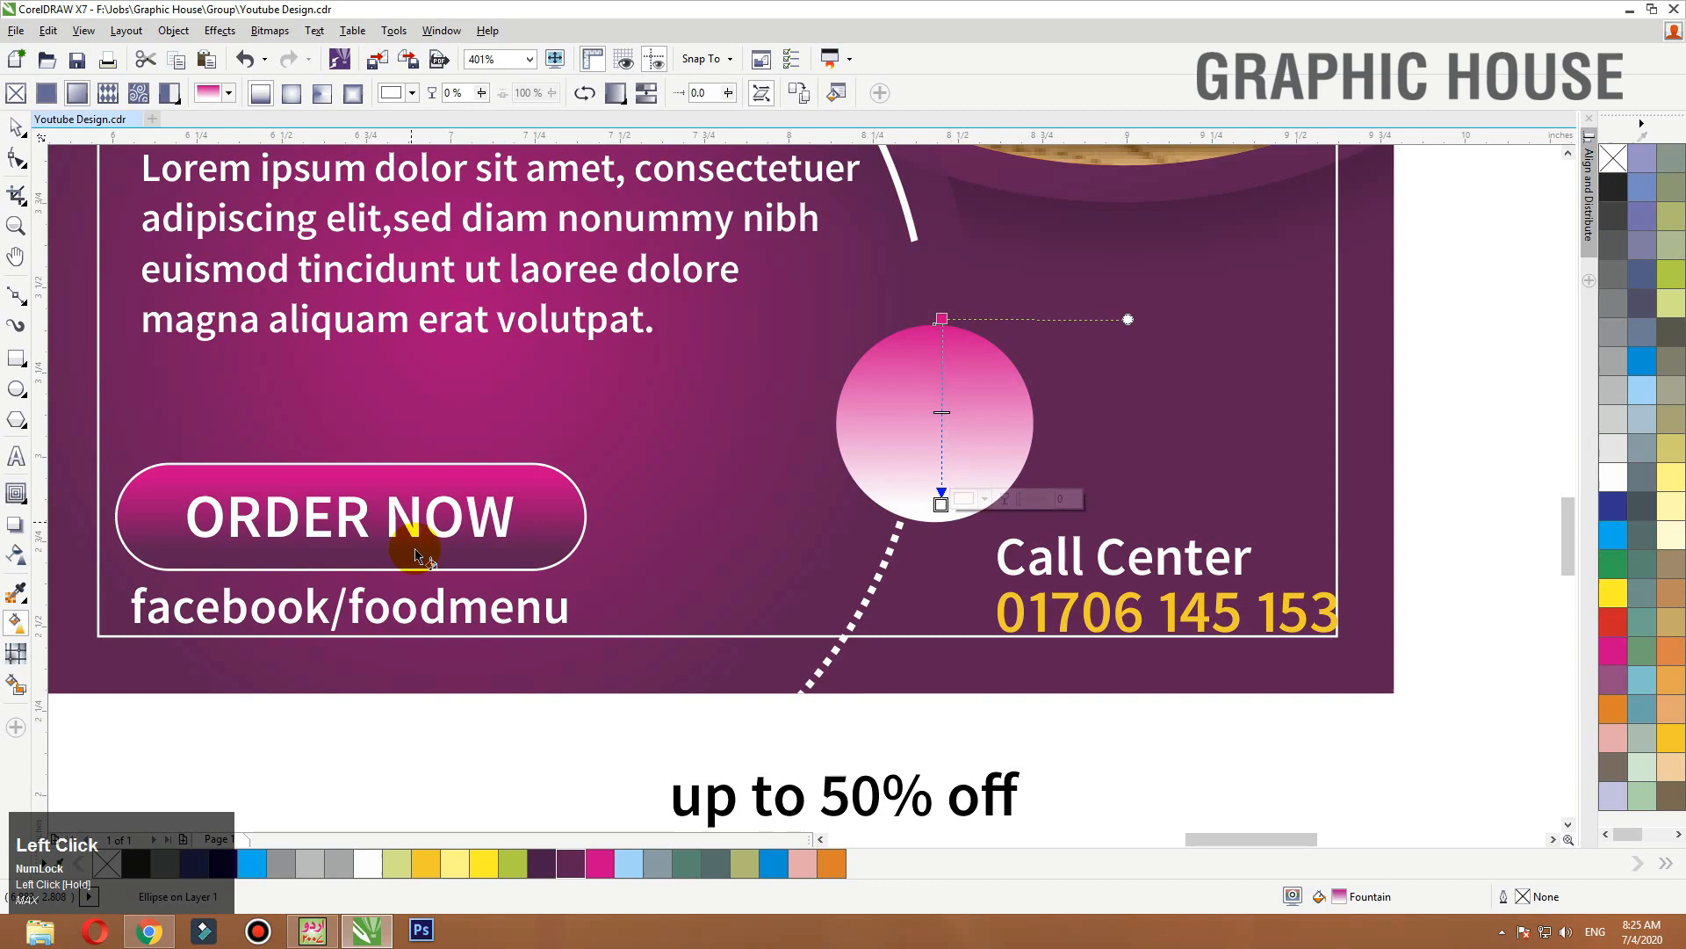
pyautogui.click(571, 863)
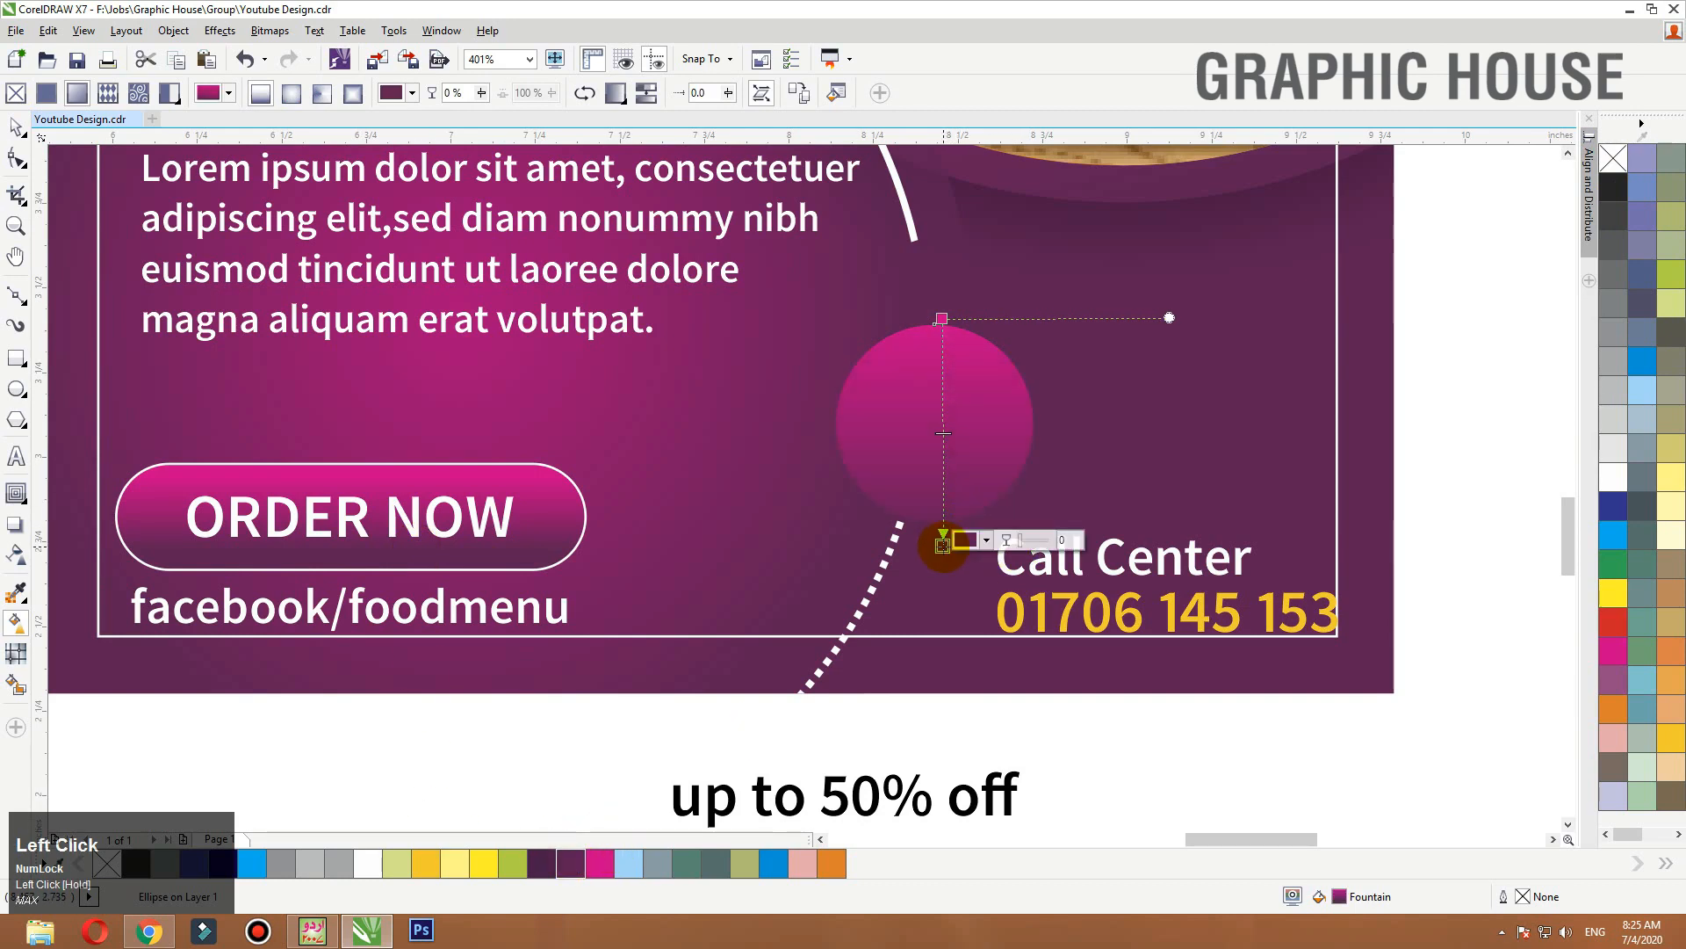
pyautogui.press('space')
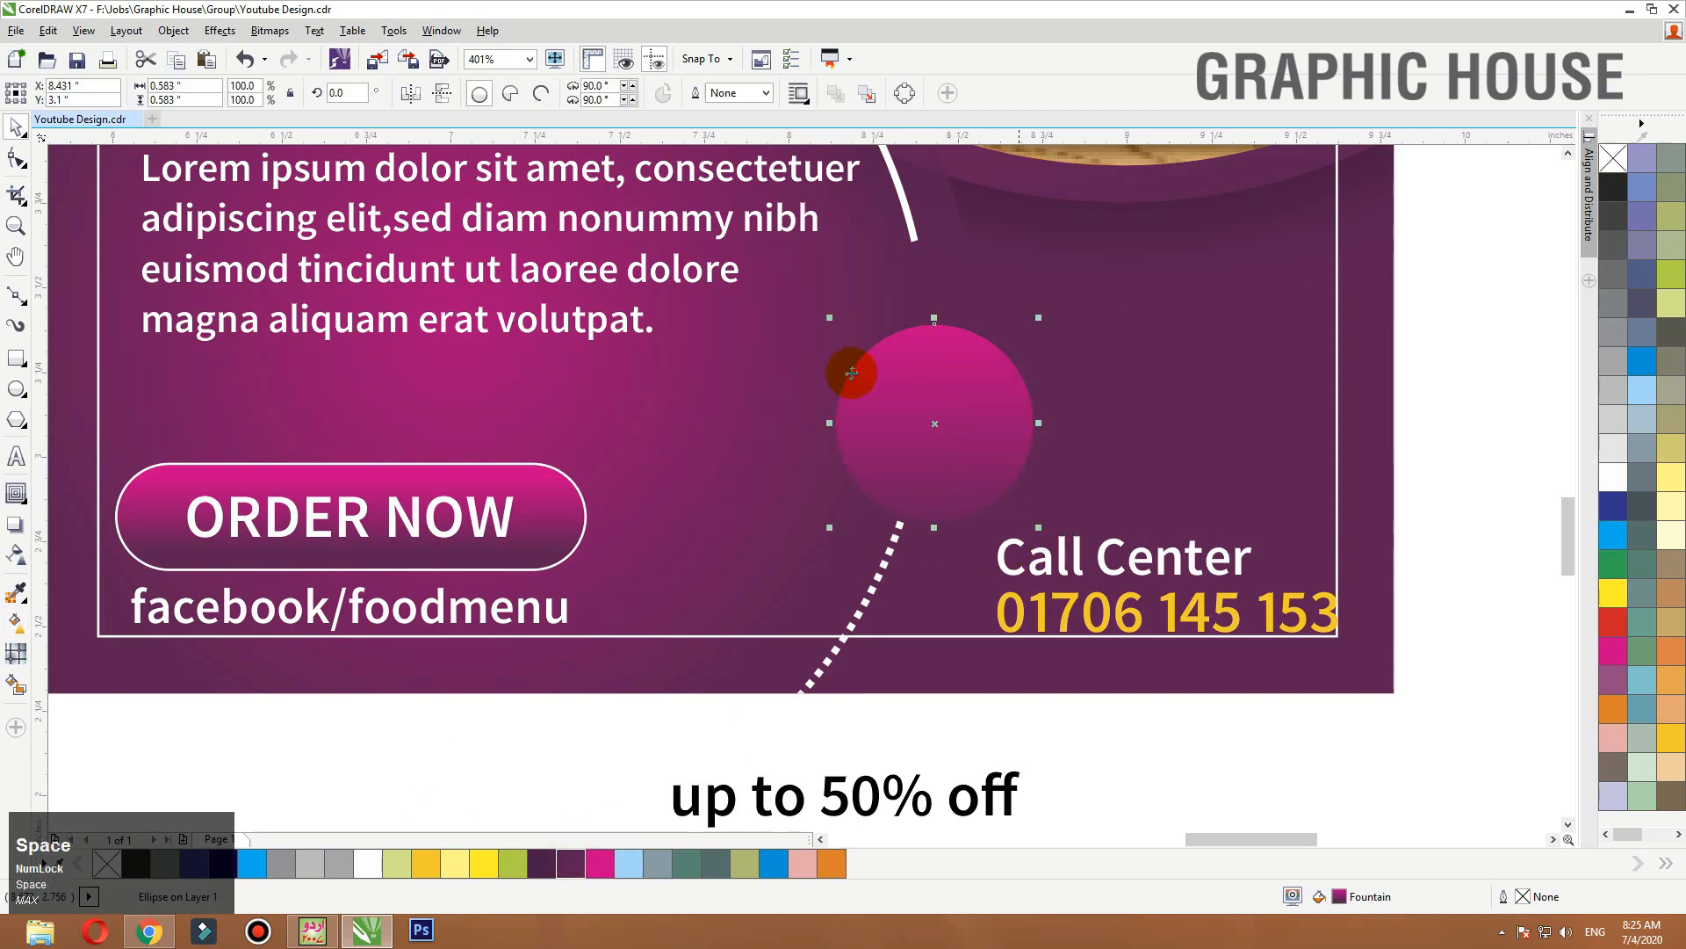
# Add a drop shadow around the circle's lower-left side, with opacity 26 and feathering 15.
pyautogui.click(17, 526)
pyautogui.moveTo(933, 521); pyautogui.dragTo(899, 361)
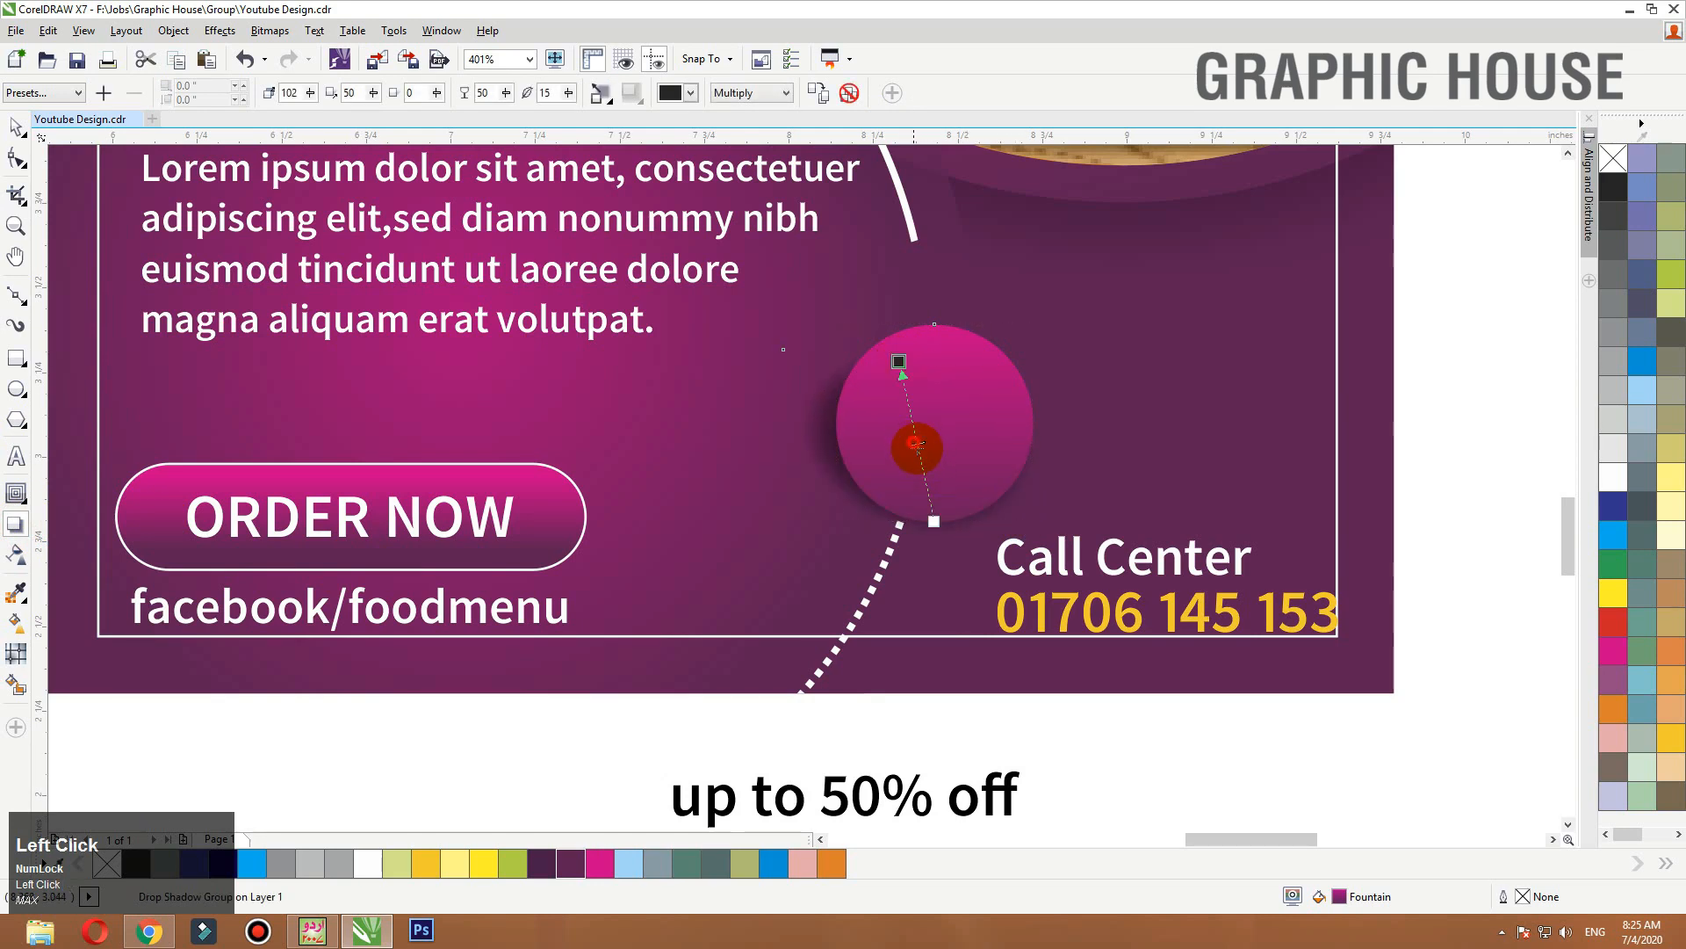
pyautogui.press('space')
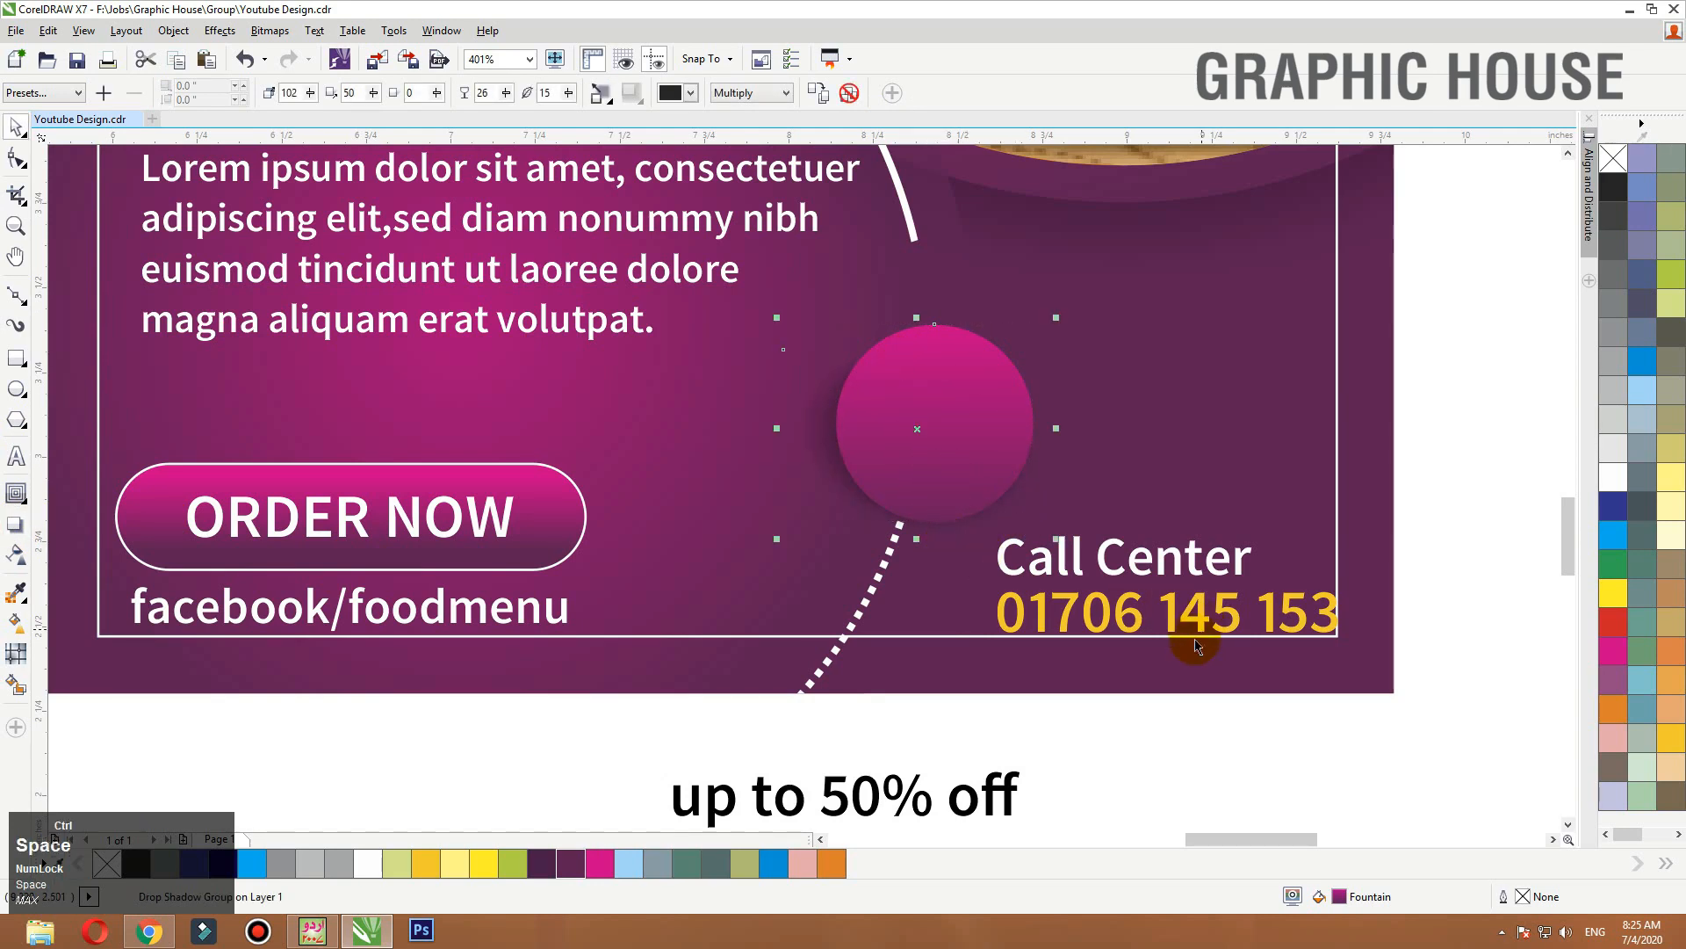
# Create a concentric copy of the circle scaled to about 0.509 inches and flip its gradient vertically.
pyautogui.click(977, 404)
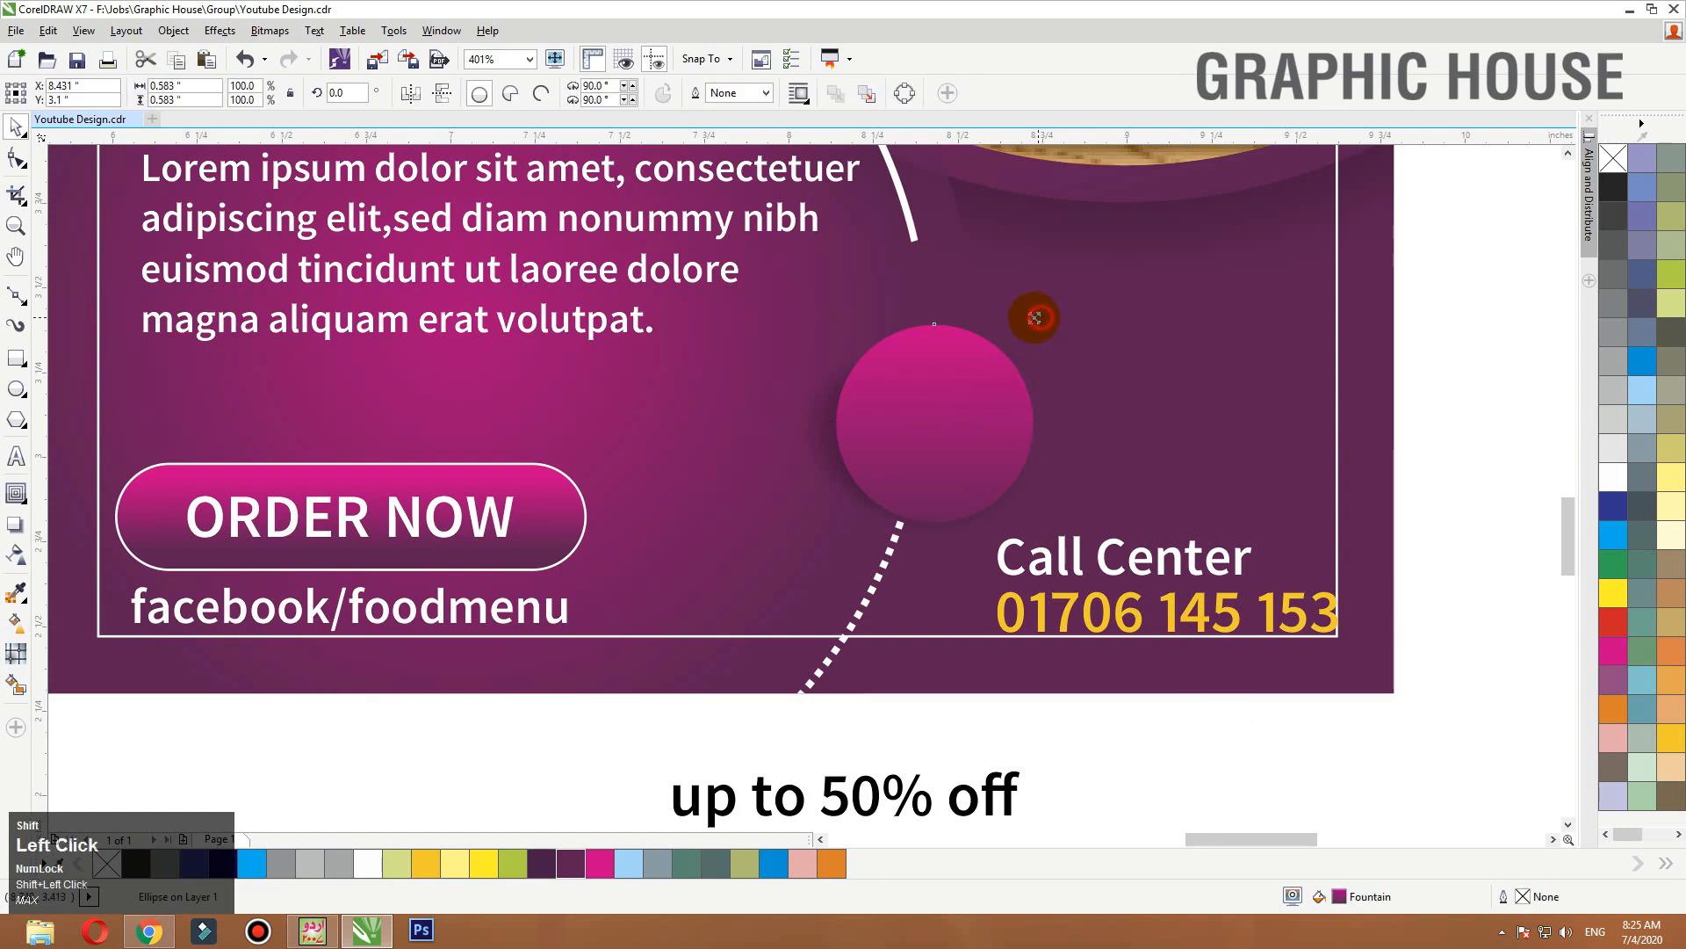
pyautogui.click(441, 97)
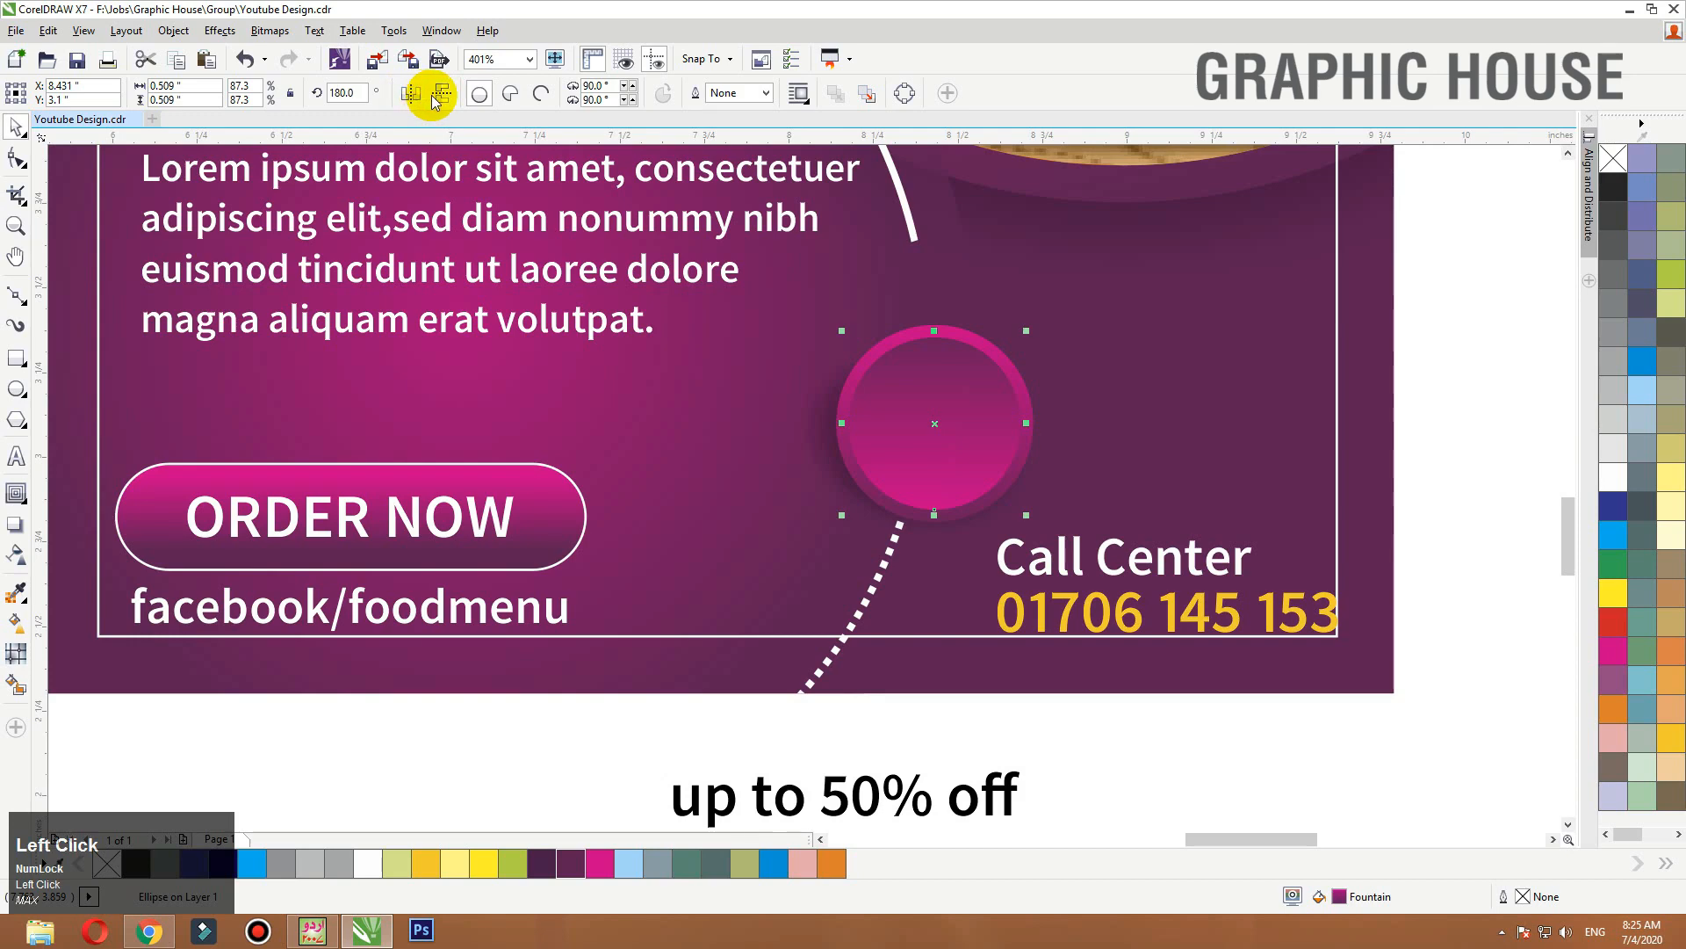
pyautogui.click(441, 97)
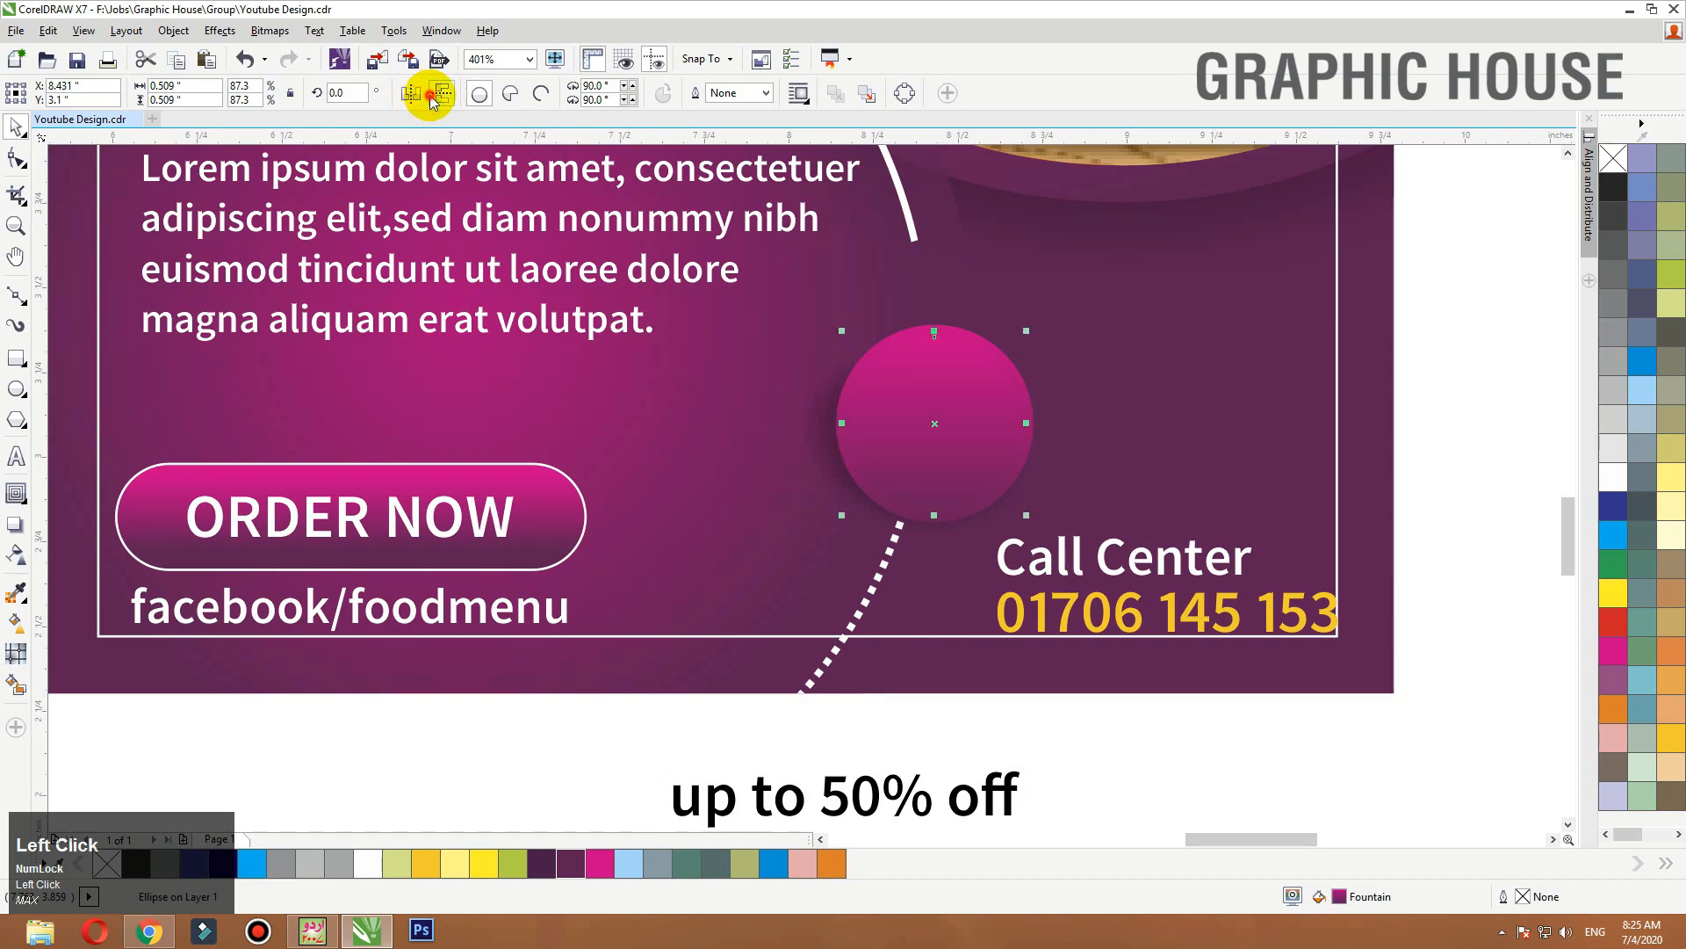
pyautogui.click(433, 99)
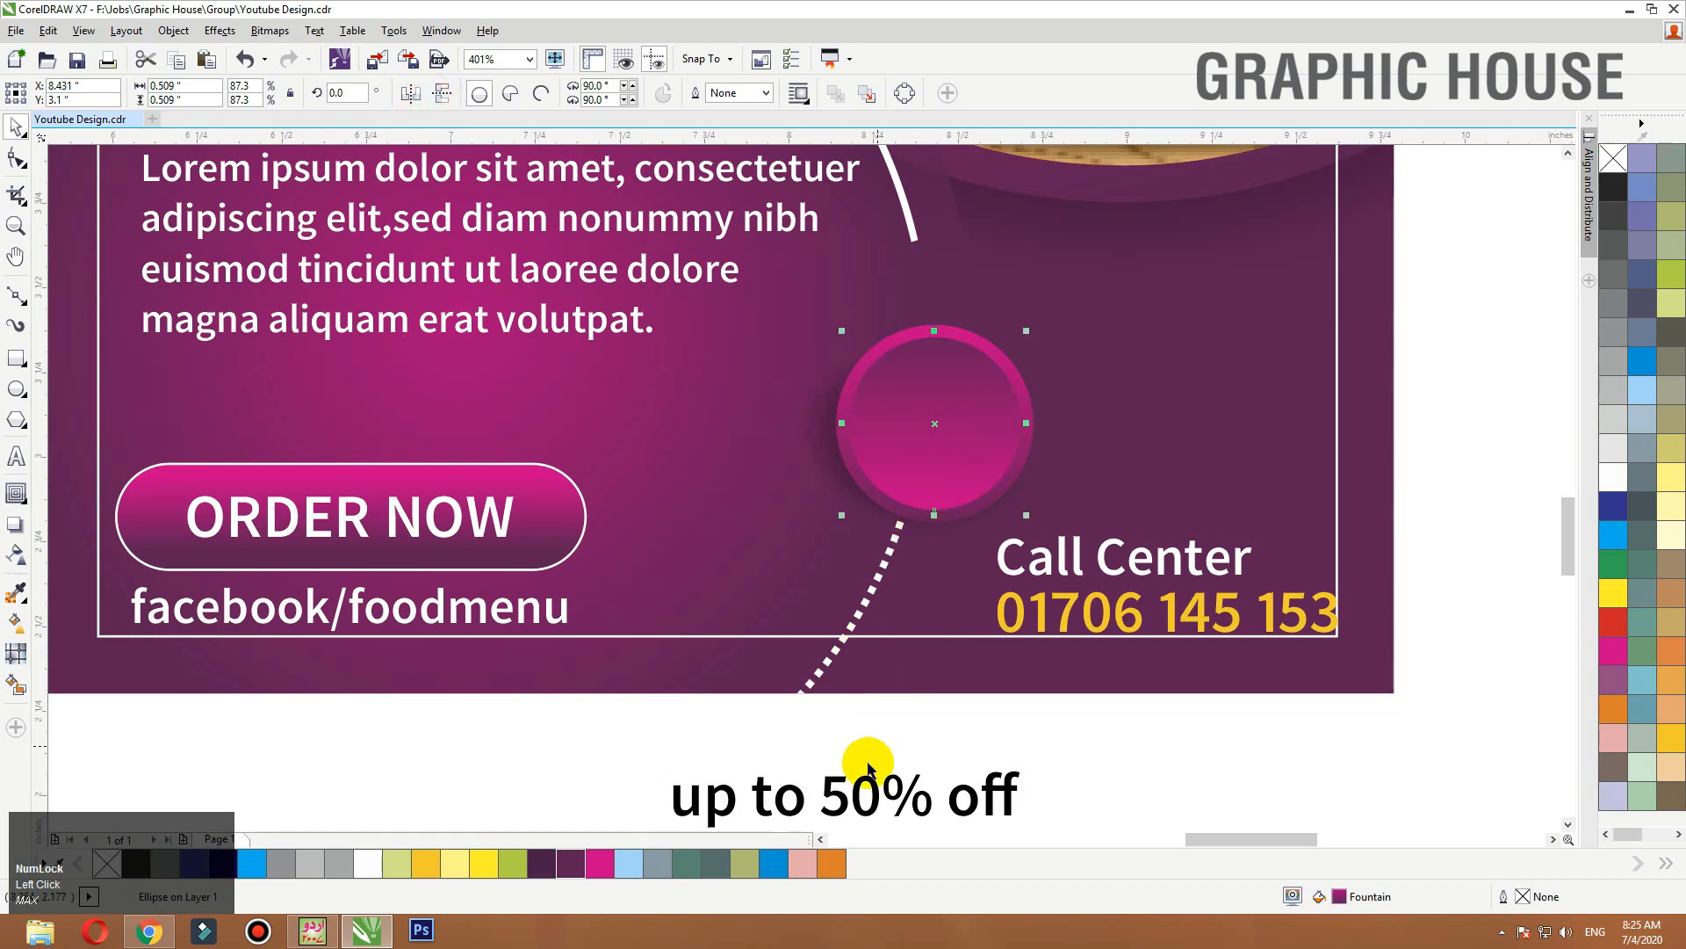
# Move "up to 50% off" onto the circle, bring it to the front and fill it white.
pyautogui.moveTo(881, 773); pyautogui.dragTo(1053, 367)
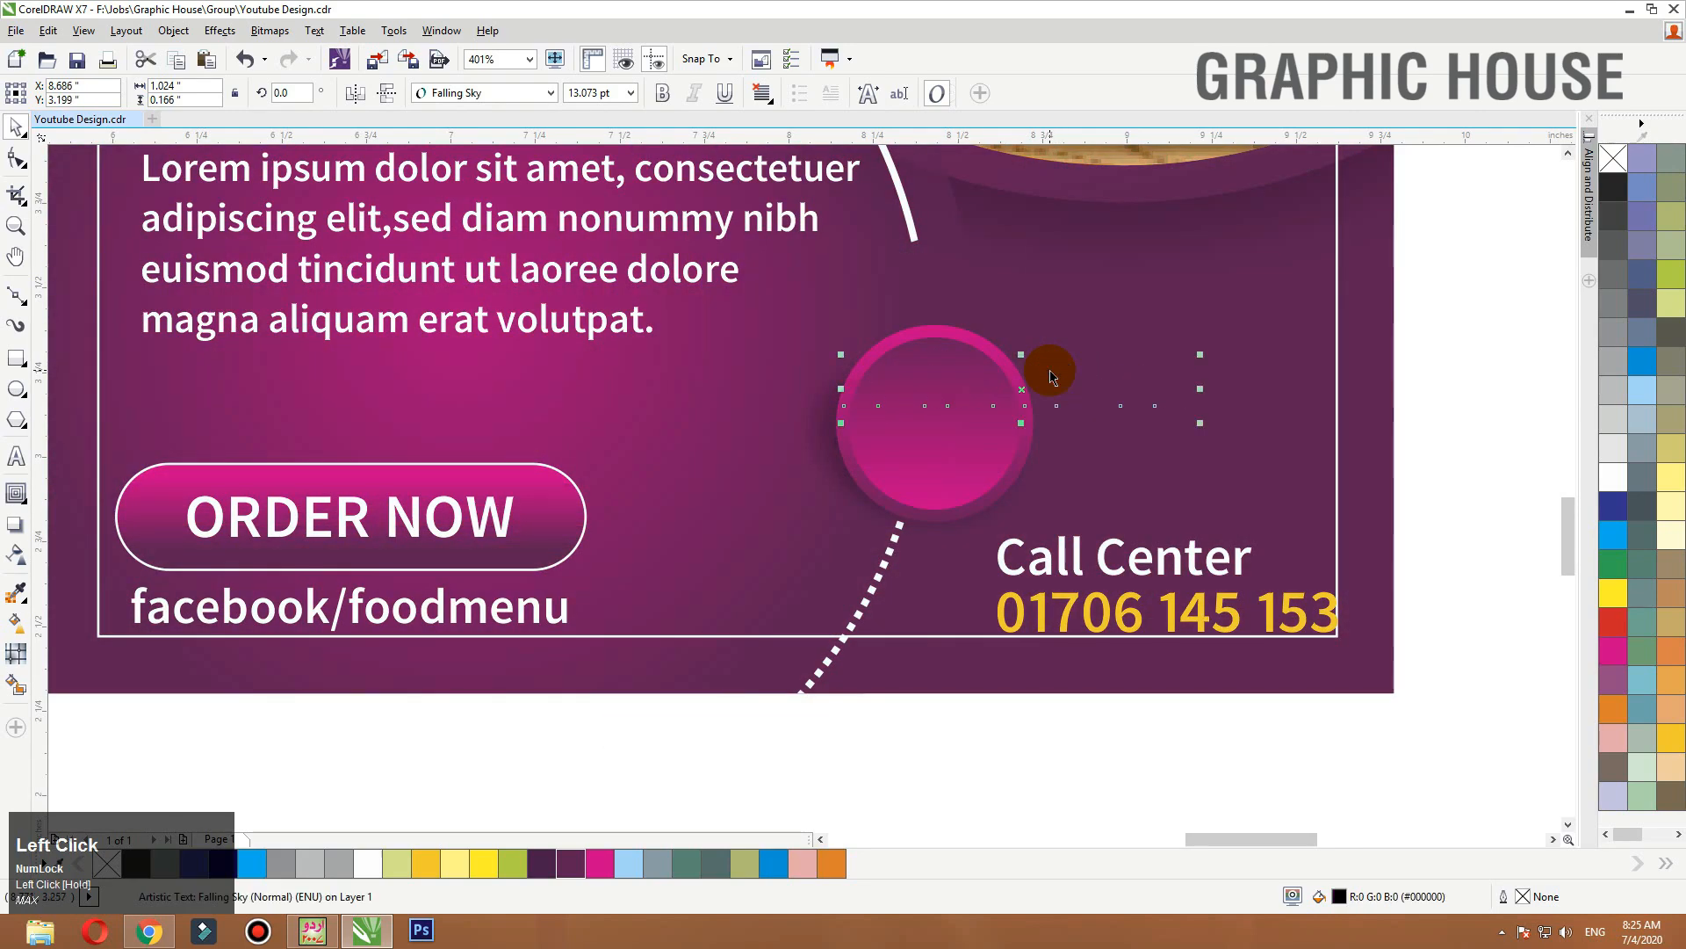
pyautogui.hotkey('shift', 'pageup')
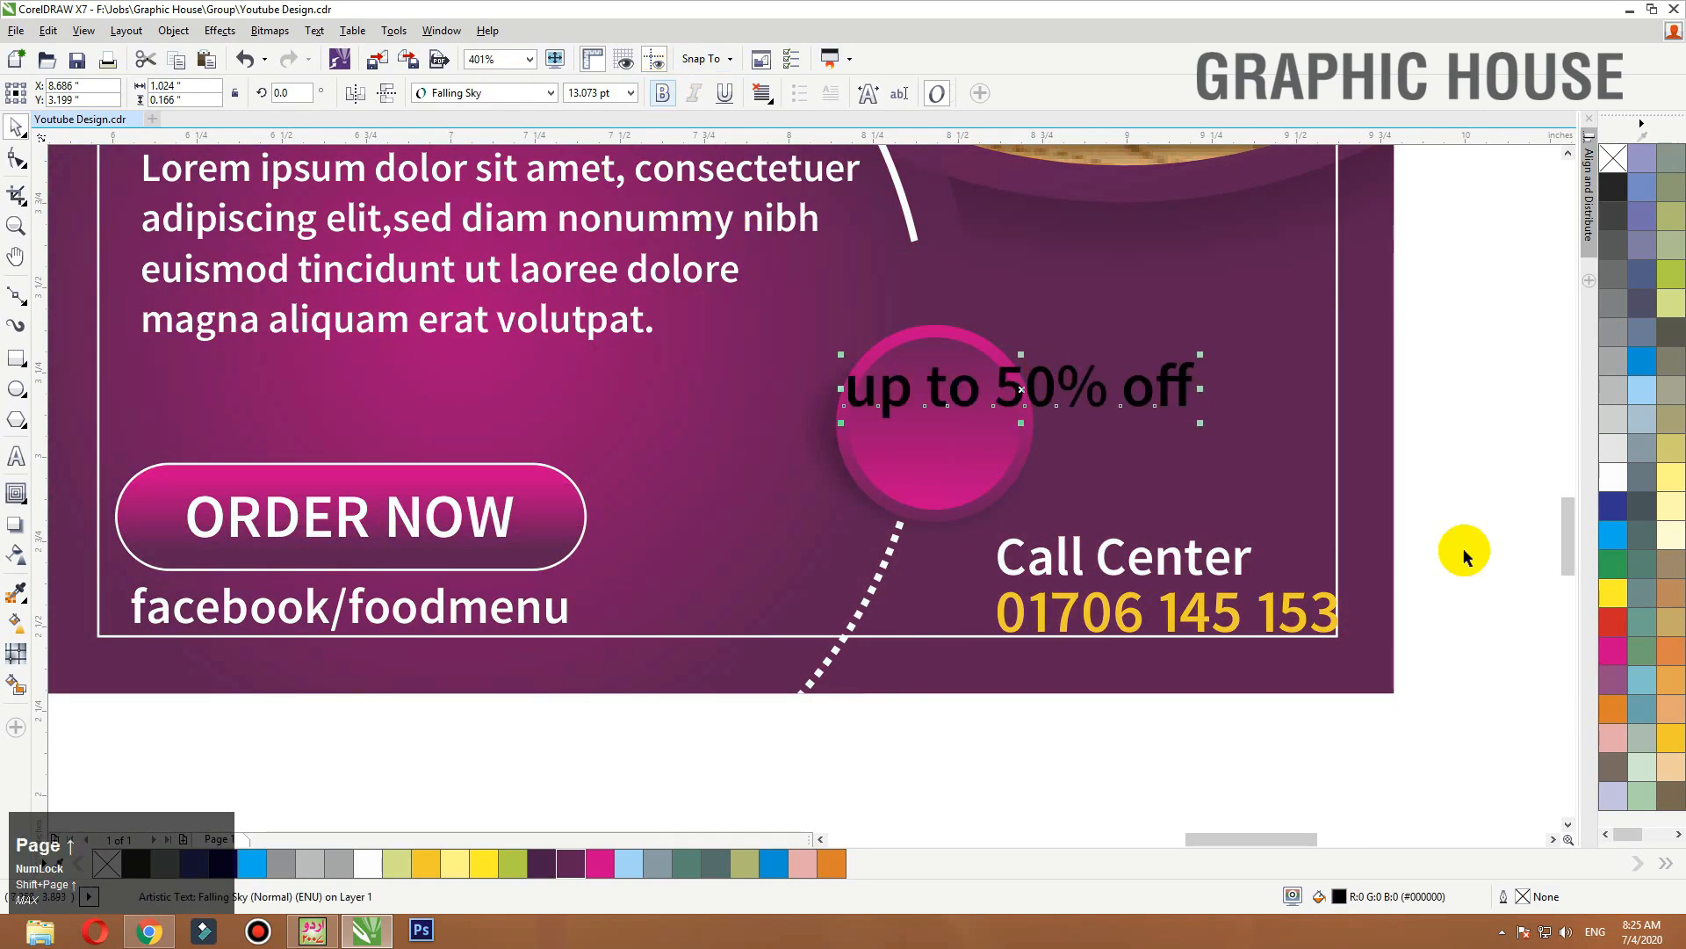
pyautogui.click(1612, 477)
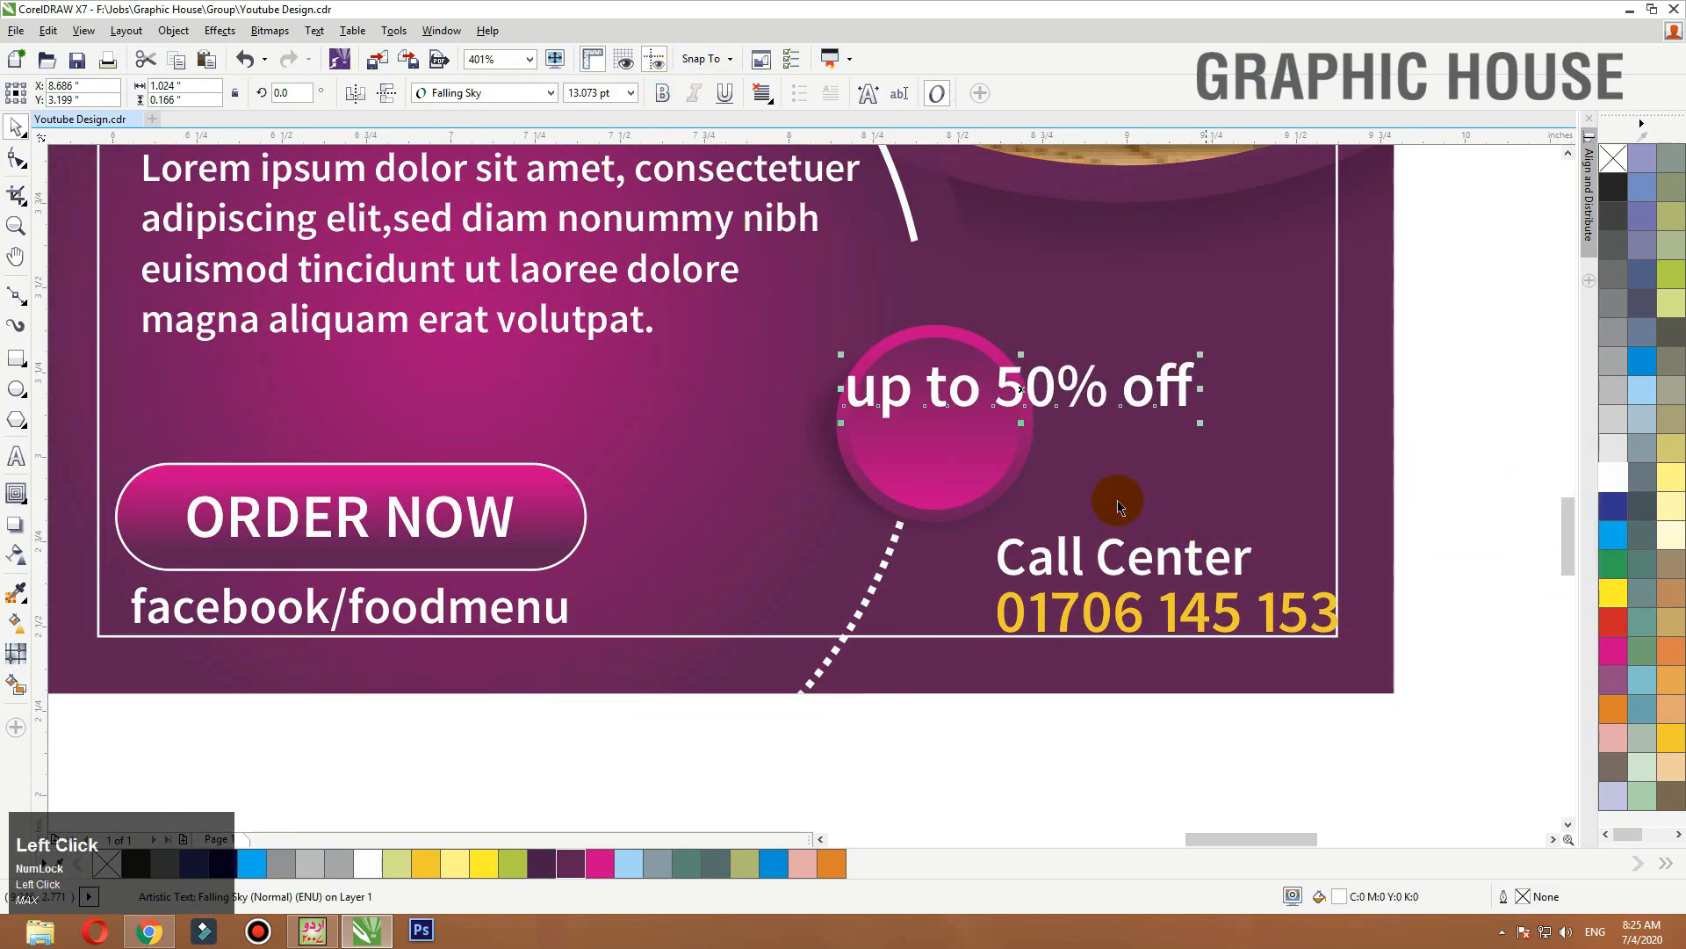
# Split the offer text into the lines "up to", "50%" and "off", and break them into separate objects.
pyautogui.doubleClick(977, 393)
pyautogui.press('Return')
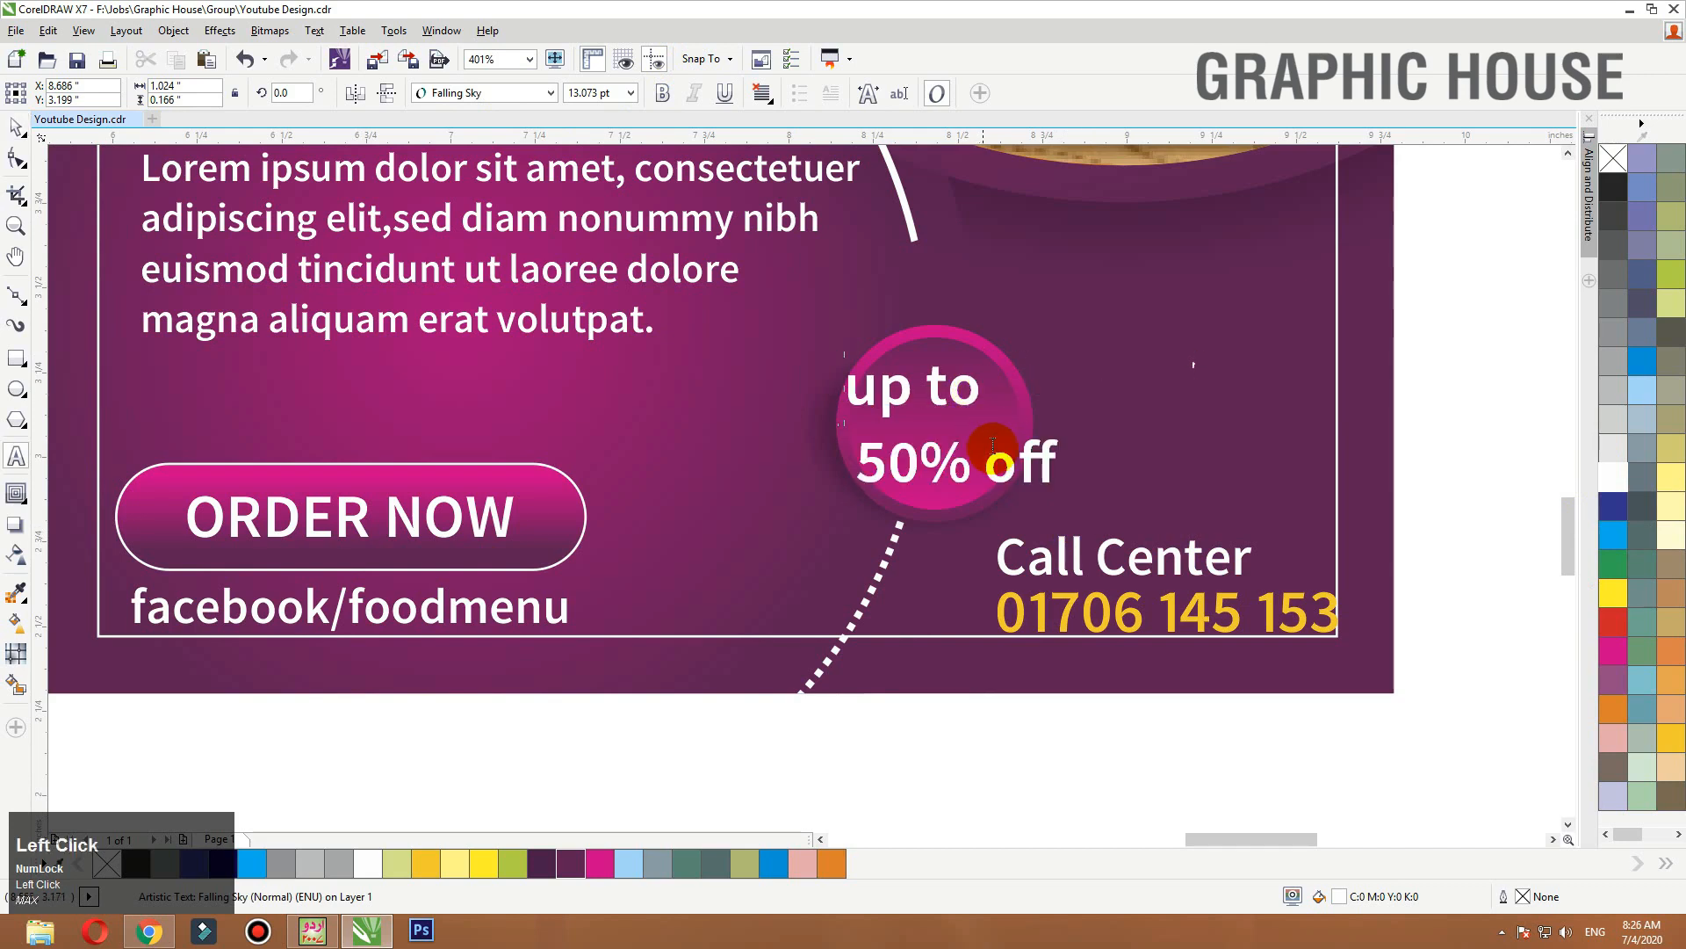
pyautogui.press('Return')
pyautogui.click(10, 128)
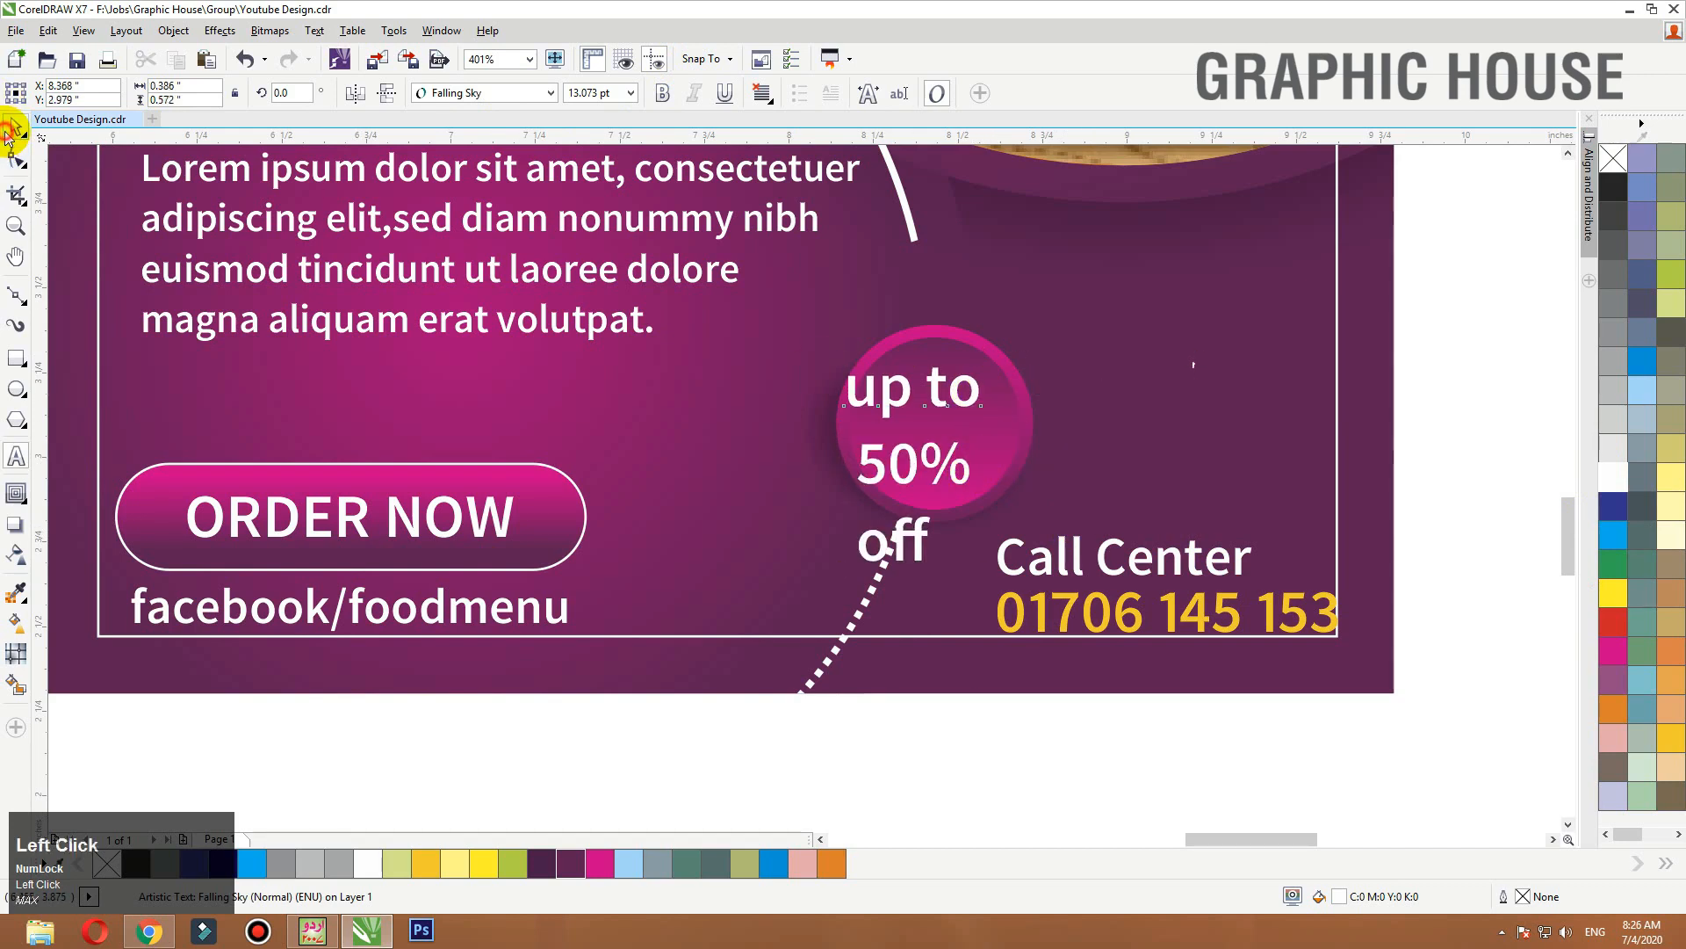
pyautogui.hotkey('ctrl', 'k')
# Set the "up to" and "off" texts to 7 pt.
pyautogui.press('F2')
pyautogui.moveTo(610, 244); pyautogui.dragTo(1279, 607)
pyautogui.moveTo(878, 374); pyautogui.dragTo(823, 394)
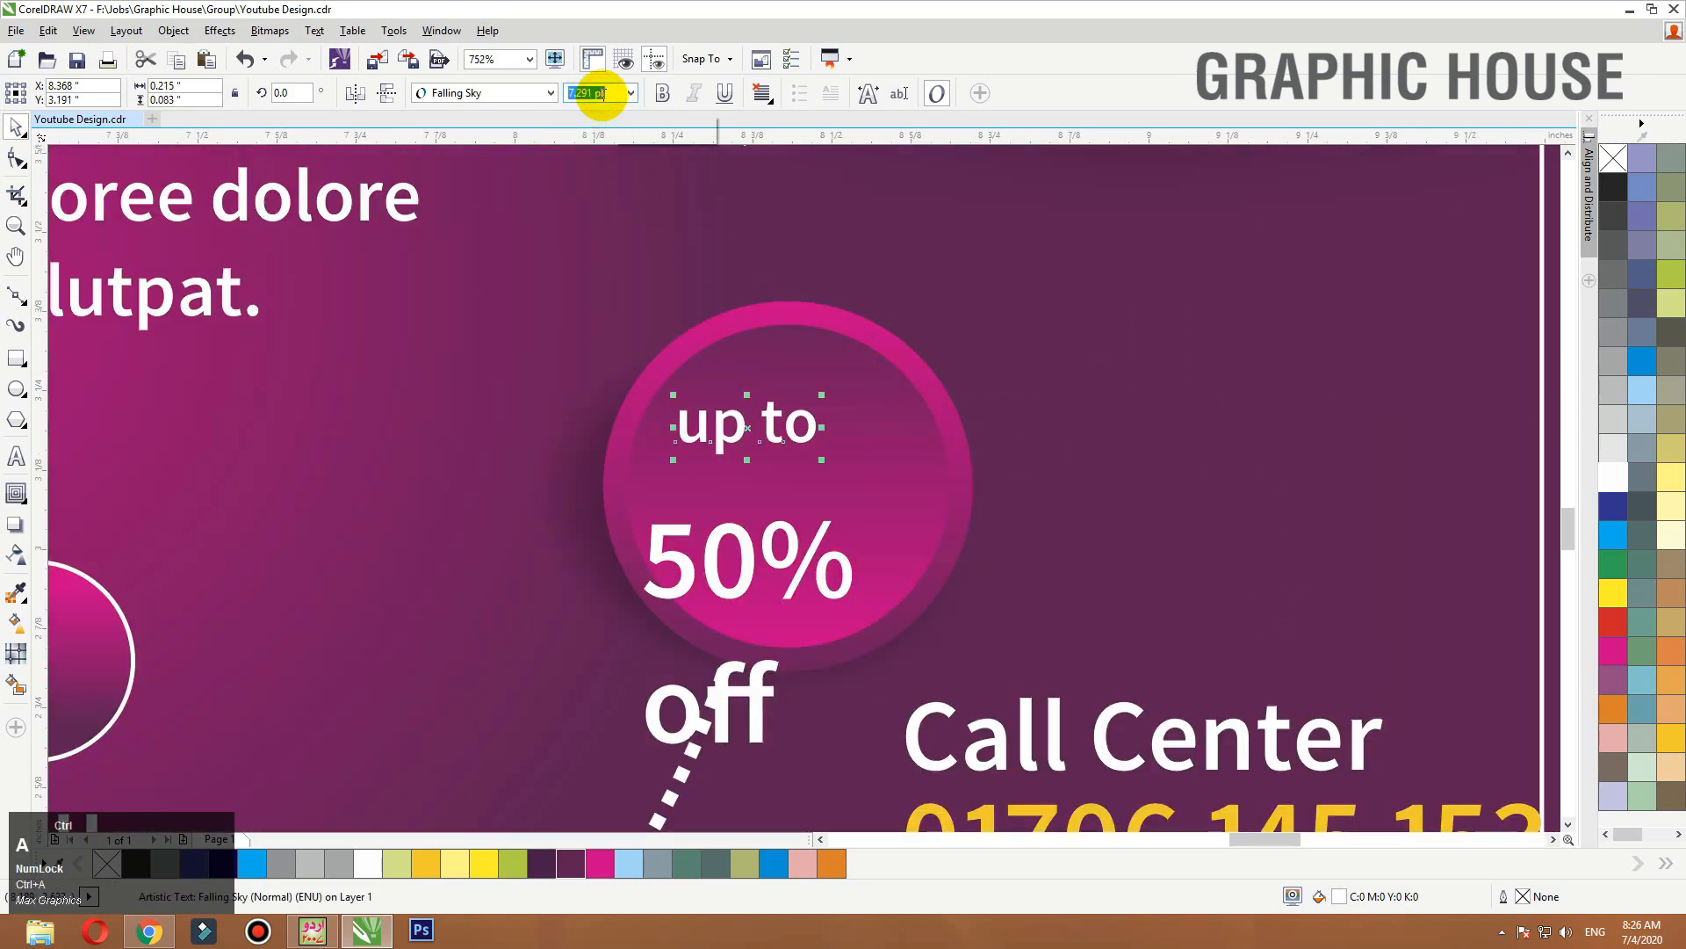
pyautogui.click(746, 703)
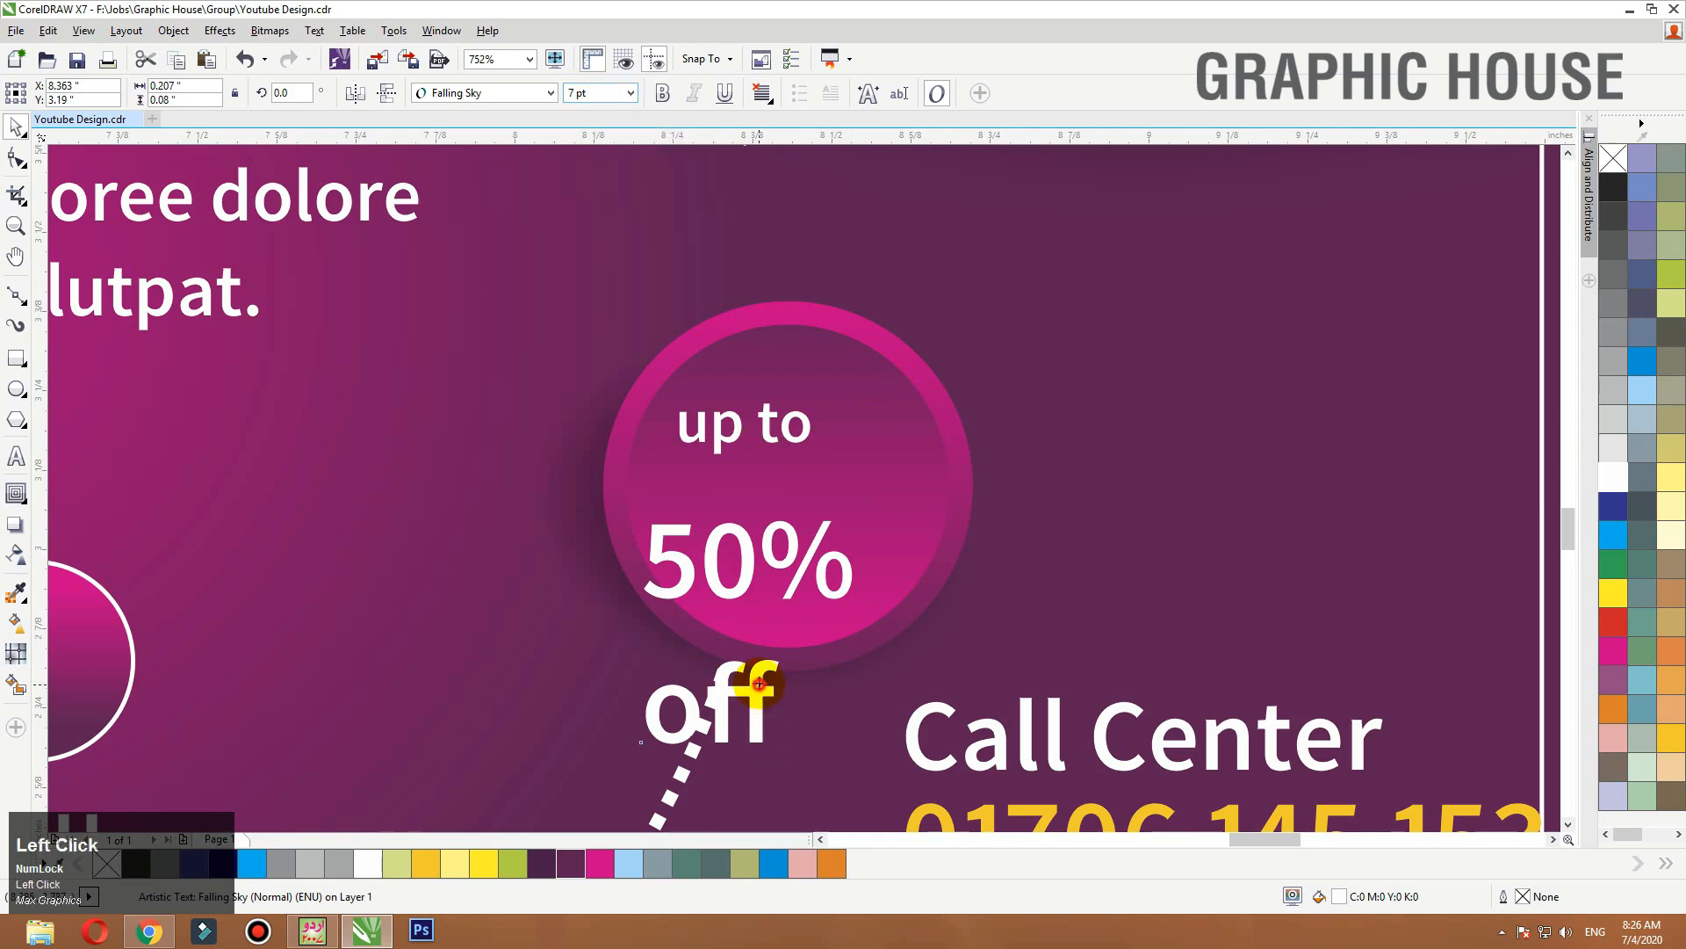
pyautogui.click(612, 91)
pyautogui.hotkey('ctrl', 'a')
pyautogui.write('7')
pyautogui.press('Return')
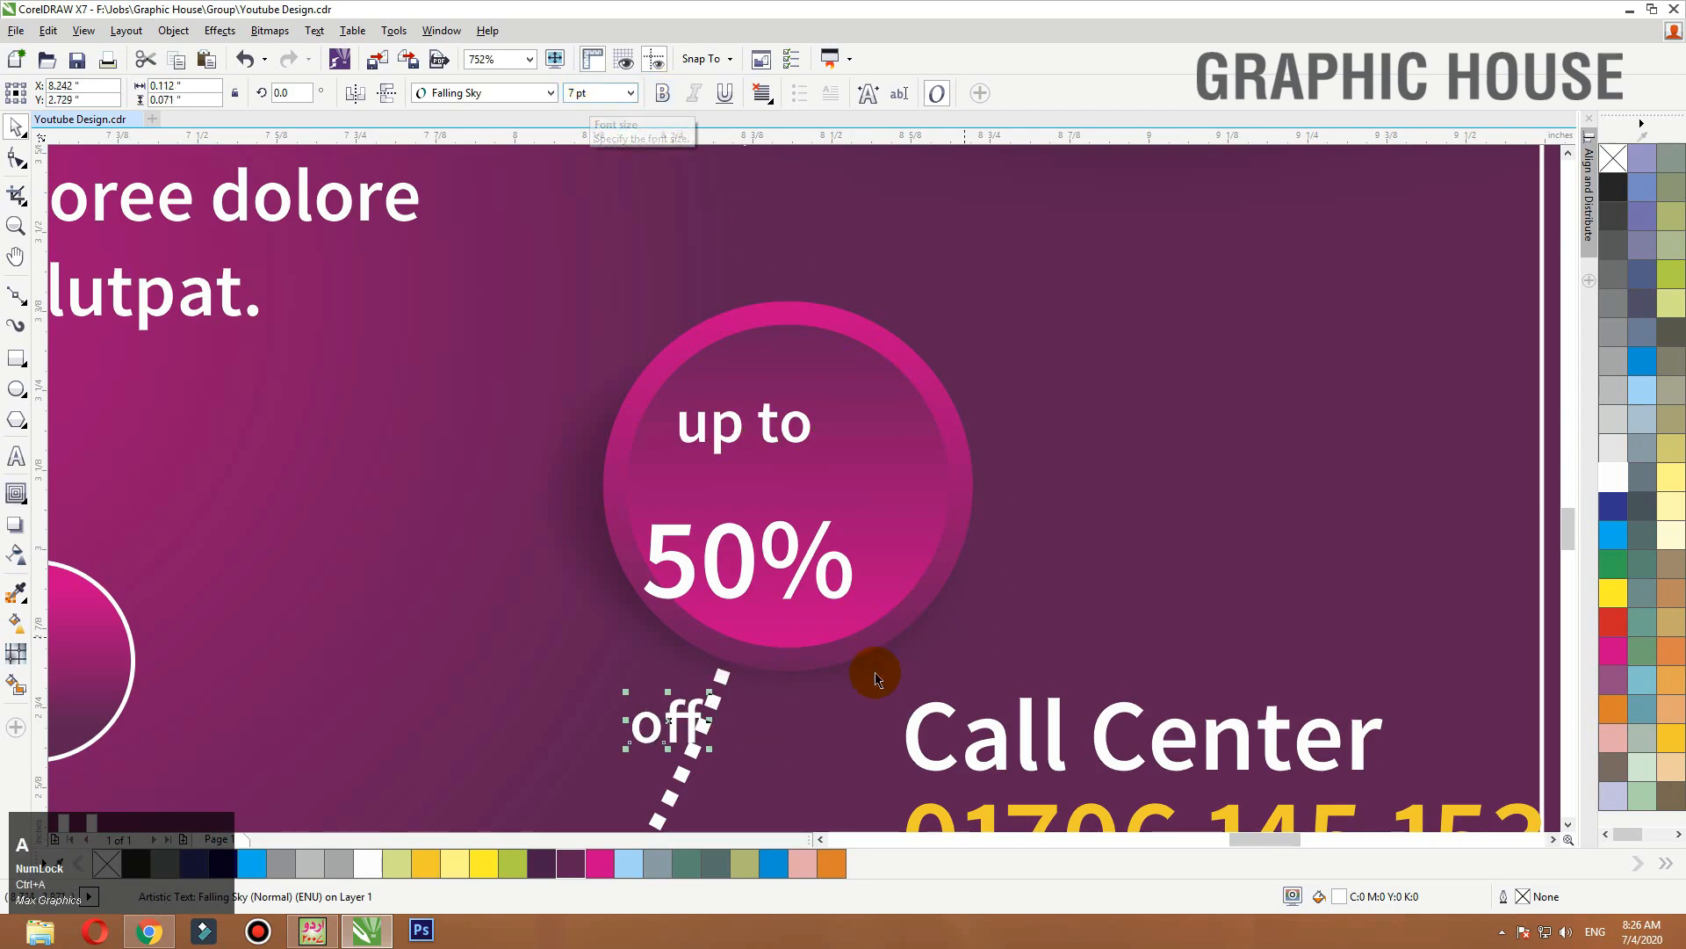
# Stack "50%" and "off" below "up to" inside the circle, making "50%" golden yellow and about 15.96 pt.
pyautogui.moveTo(689, 703); pyautogui.dragTo(835, 500)
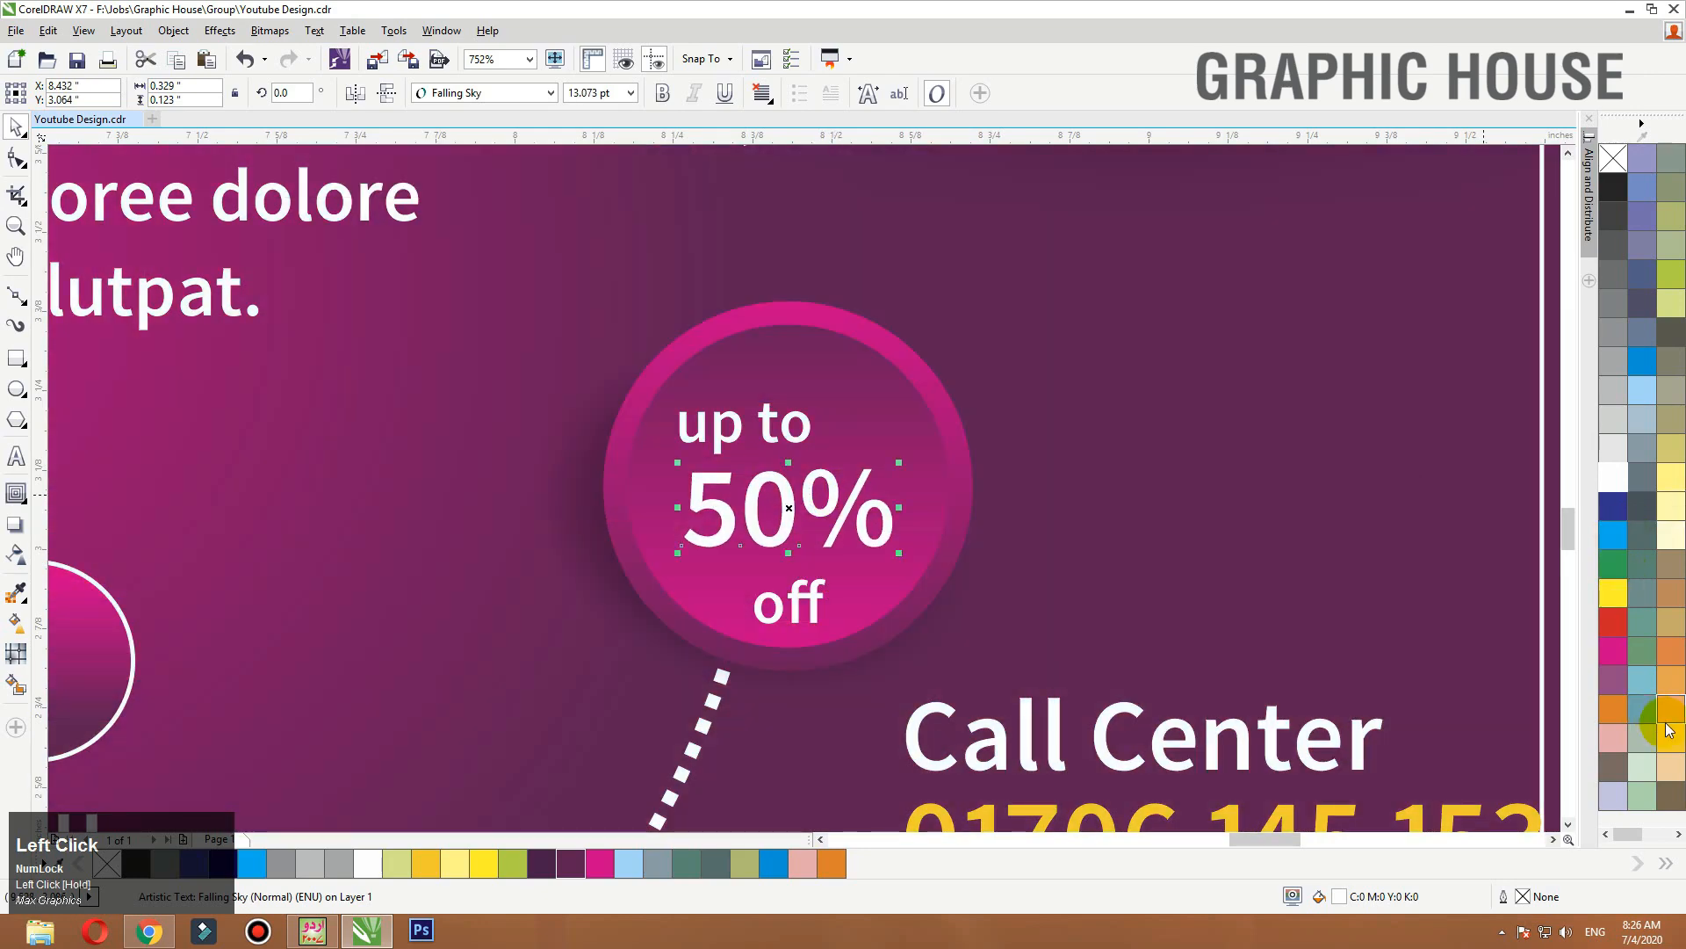
pyautogui.click(1668, 729)
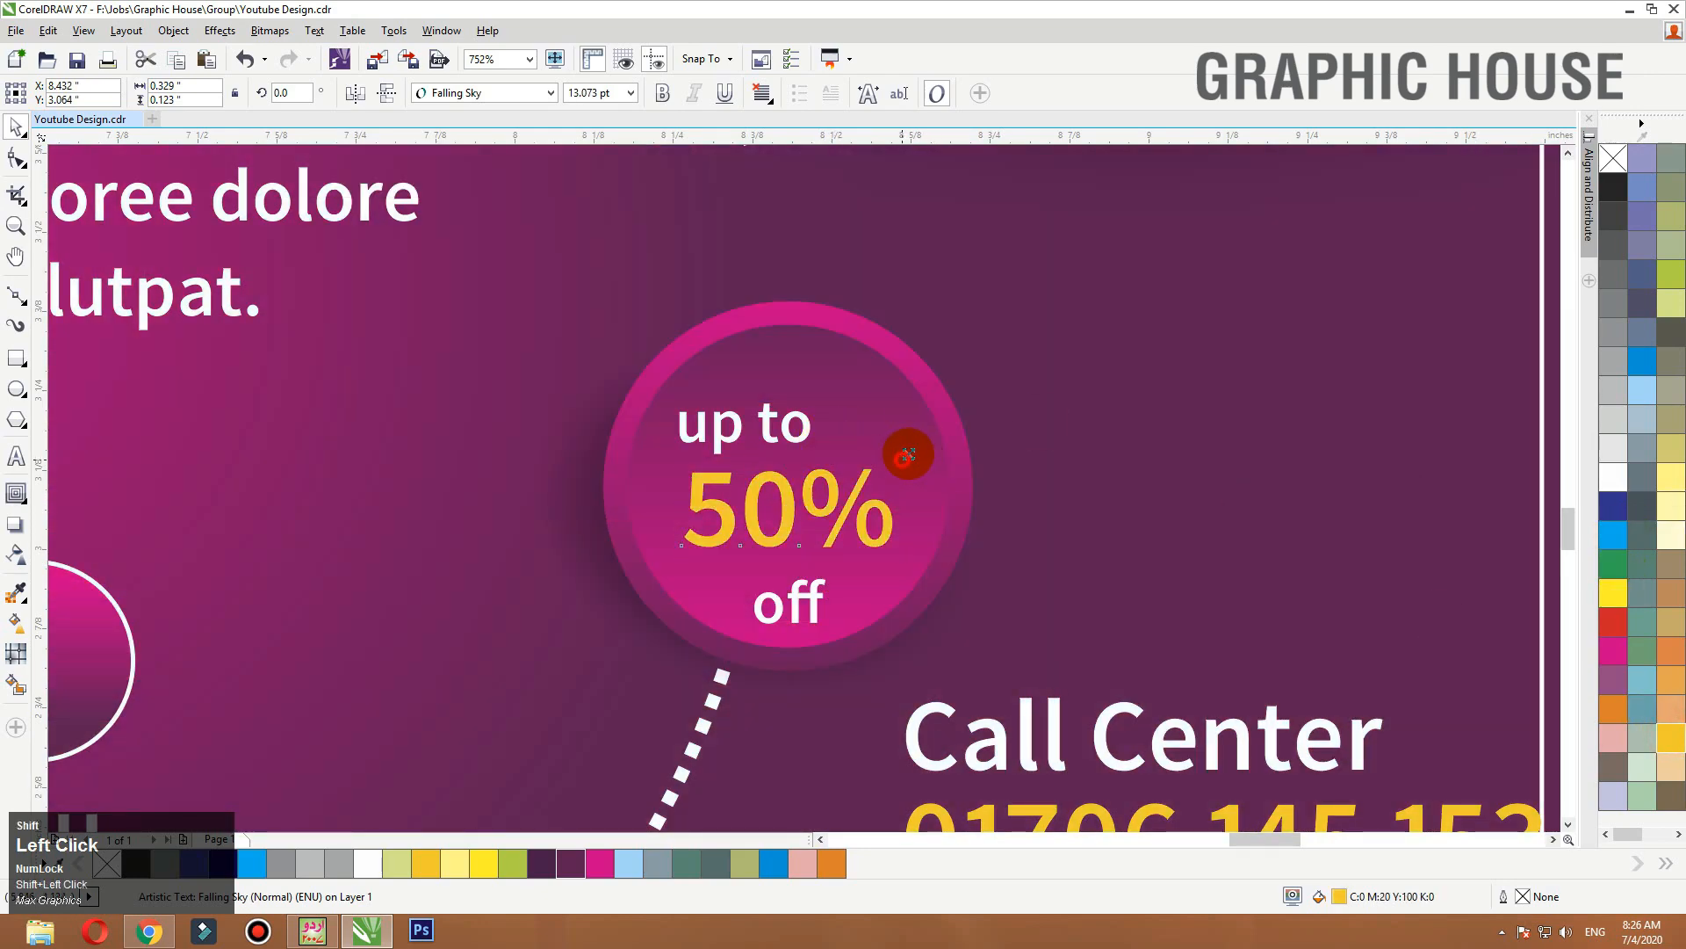
pyautogui.moveTo(908, 454); pyautogui.dragTo(822, 414)
# Center "up to" horizontally over "50%", raise both within the circle and move "off" up close beneath them.
pyautogui.click(812, 429)
pyautogui.keyDown('shift'); pyautogui.click(784, 484); pyautogui.keyUp('shift')
pyautogui.press('c')
pyautogui.moveTo(793, 499); pyautogui.dragTo(793, 502)
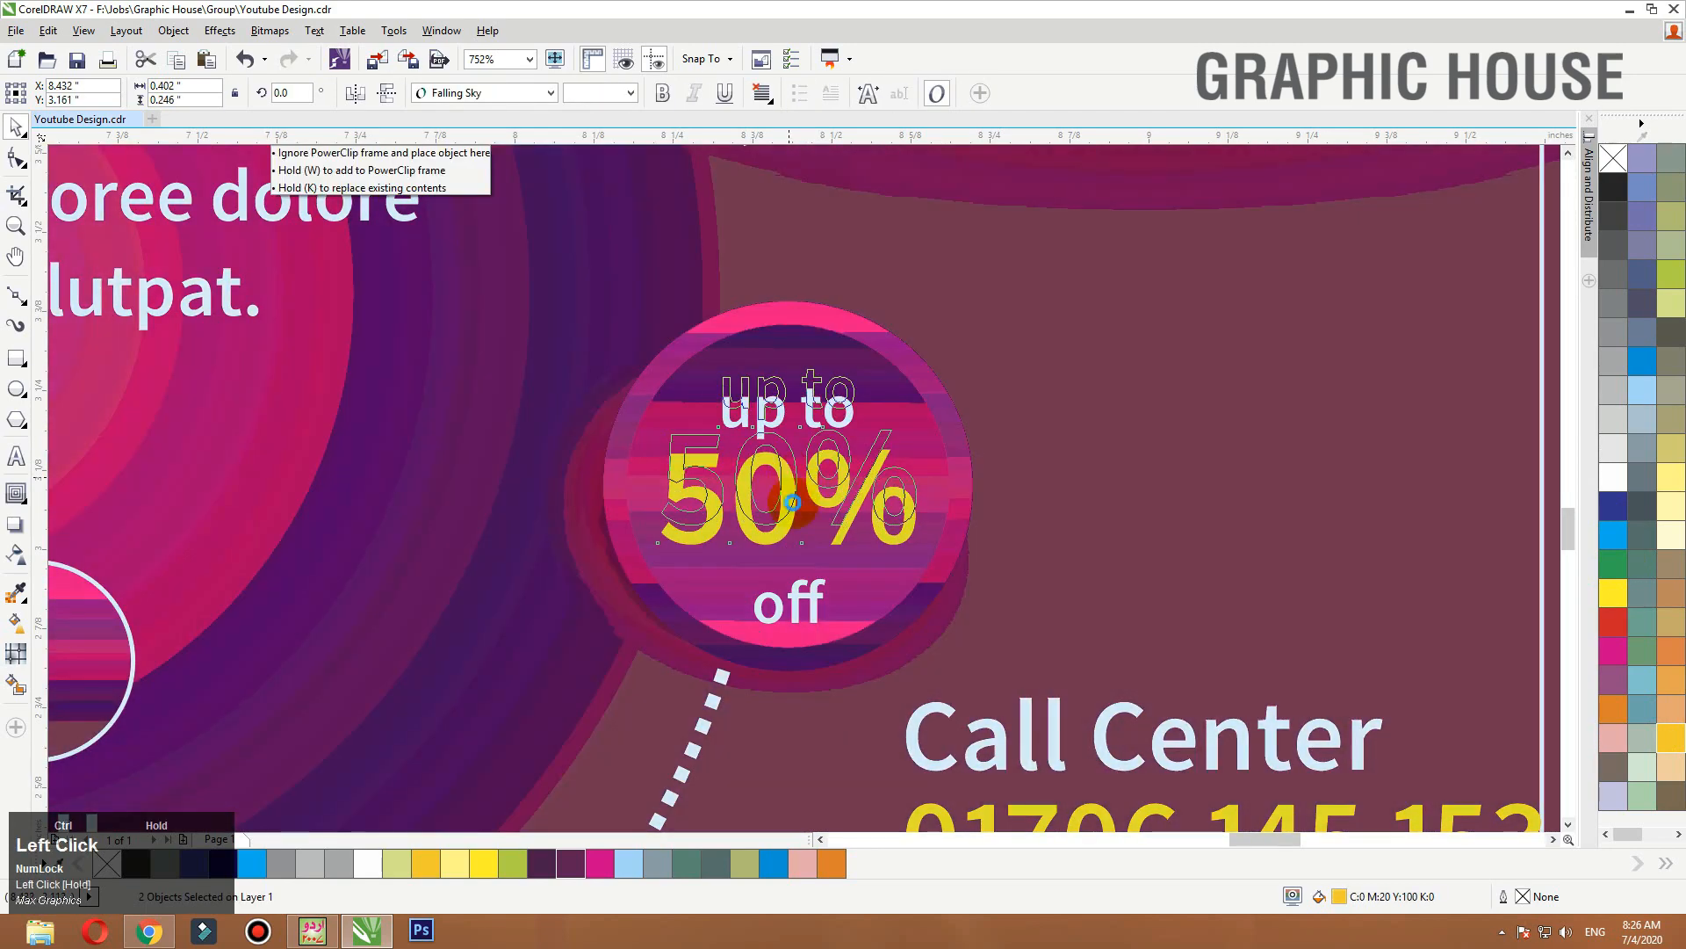
pyautogui.moveTo(820, 592); pyautogui.dragTo(809, 562)
# Distribute "up to", "50%" and "off" with equal vertical spacing.
pyautogui.keyDown('ctrl'); pyautogui.click(786, 517); pyautogui.keyUp('ctrl')
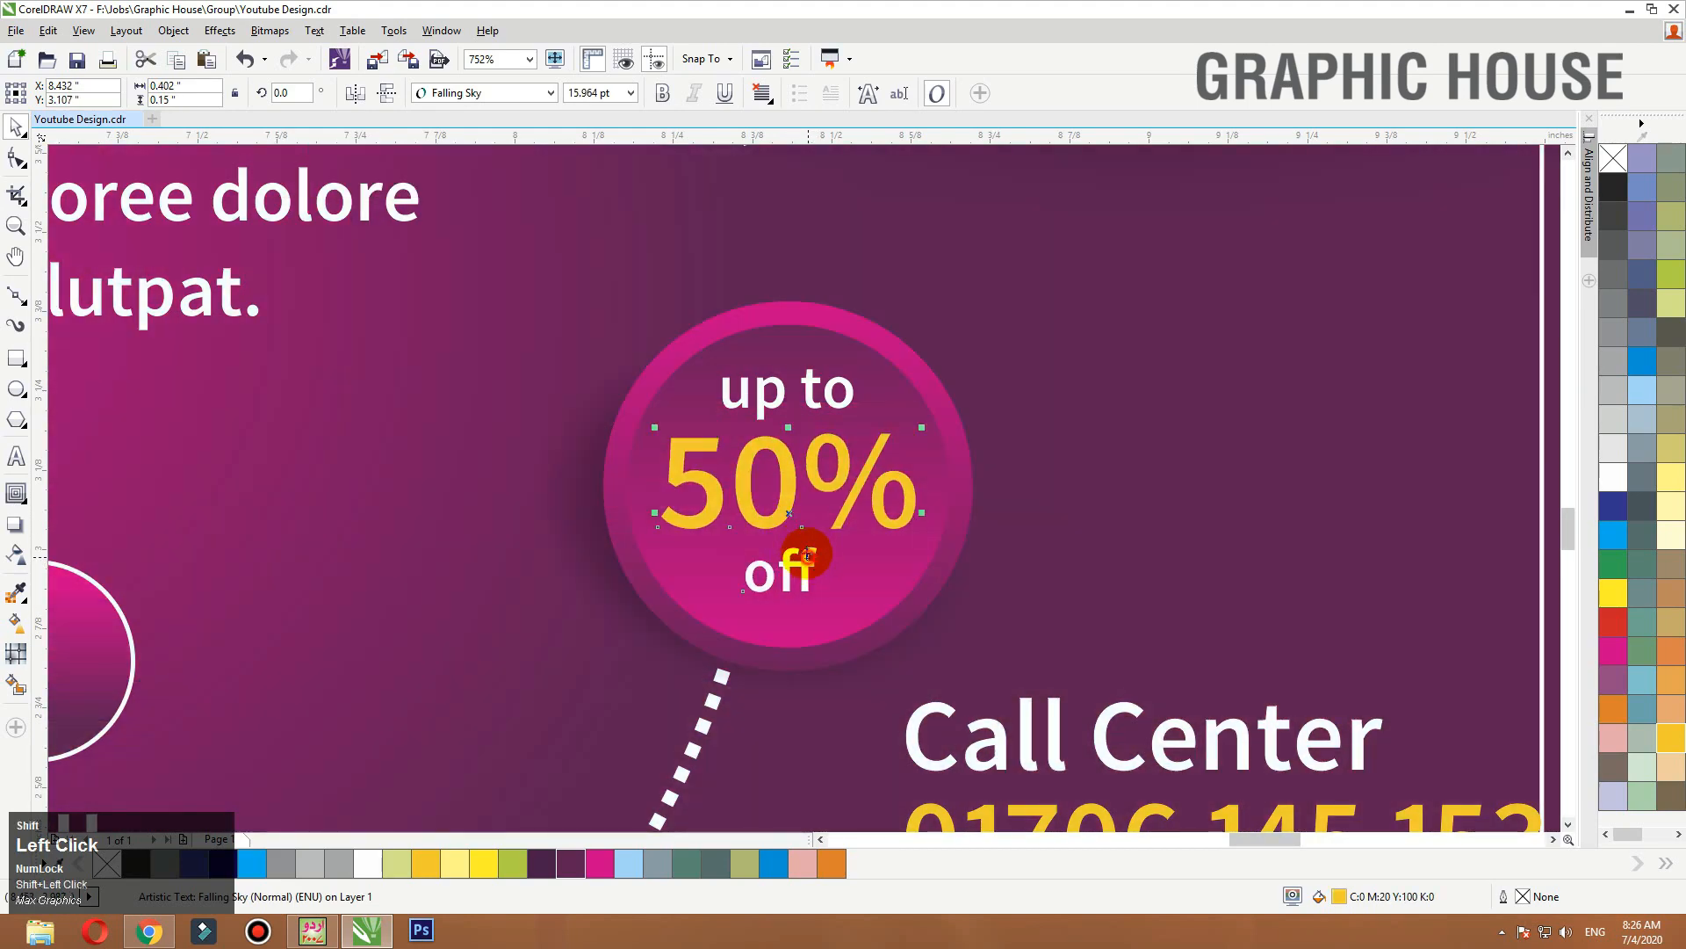
pyautogui.keyDown('shift'); pyautogui.click(806, 554); pyautogui.keyUp('shift')
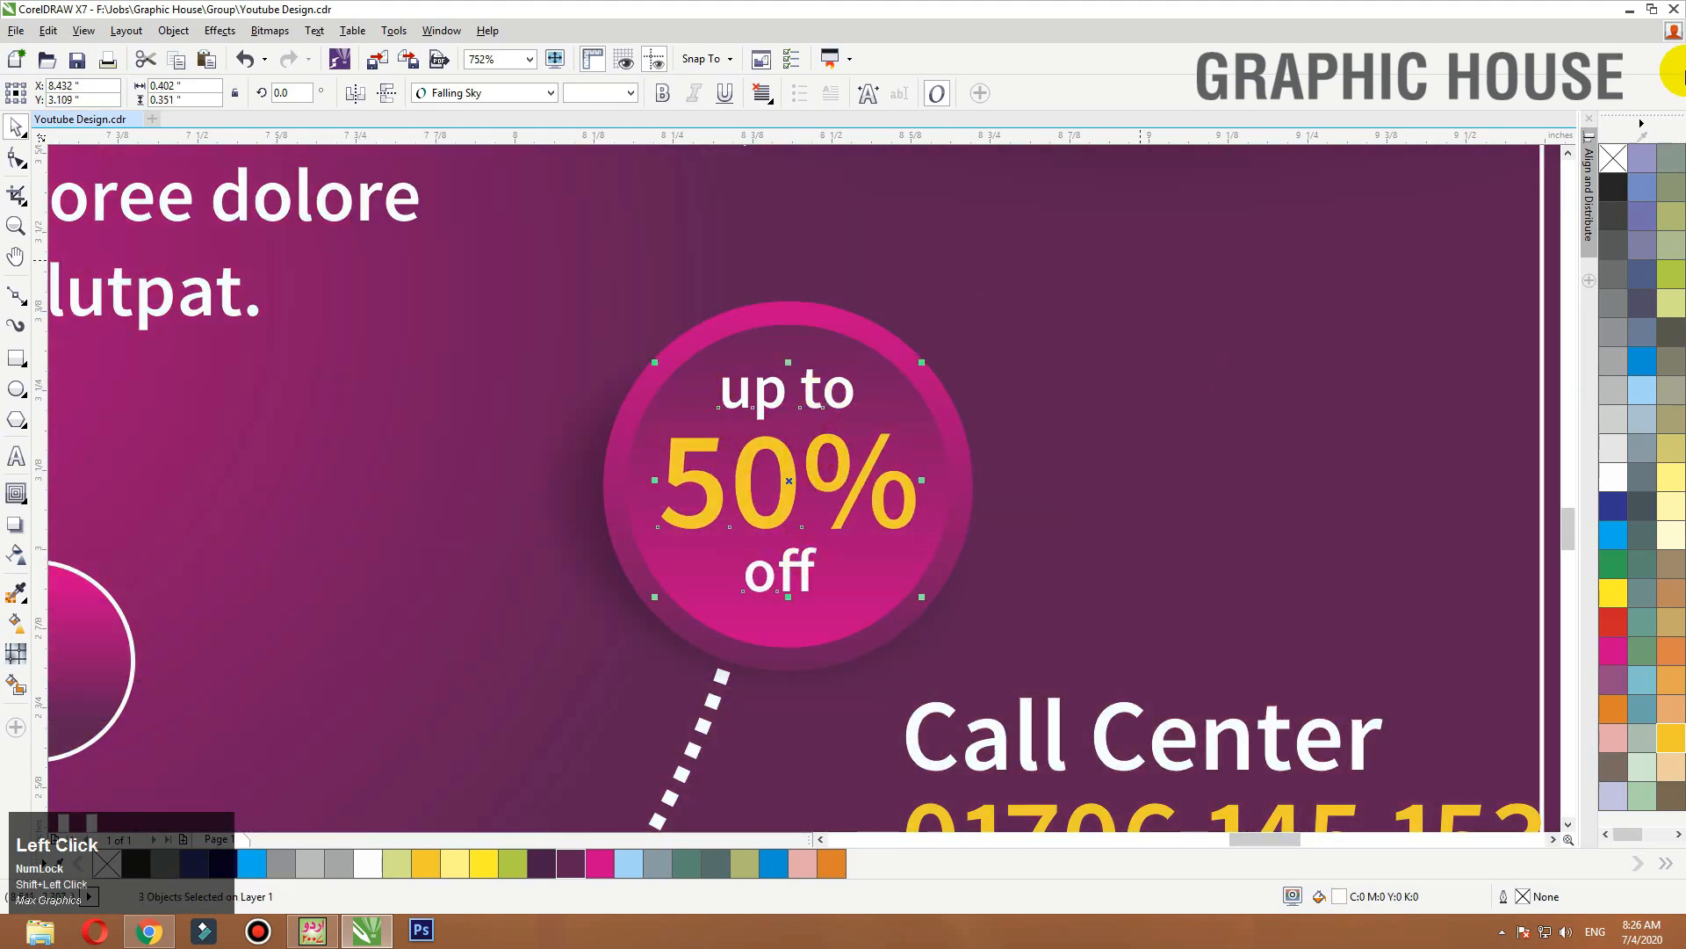
pyautogui.click(1589, 185)
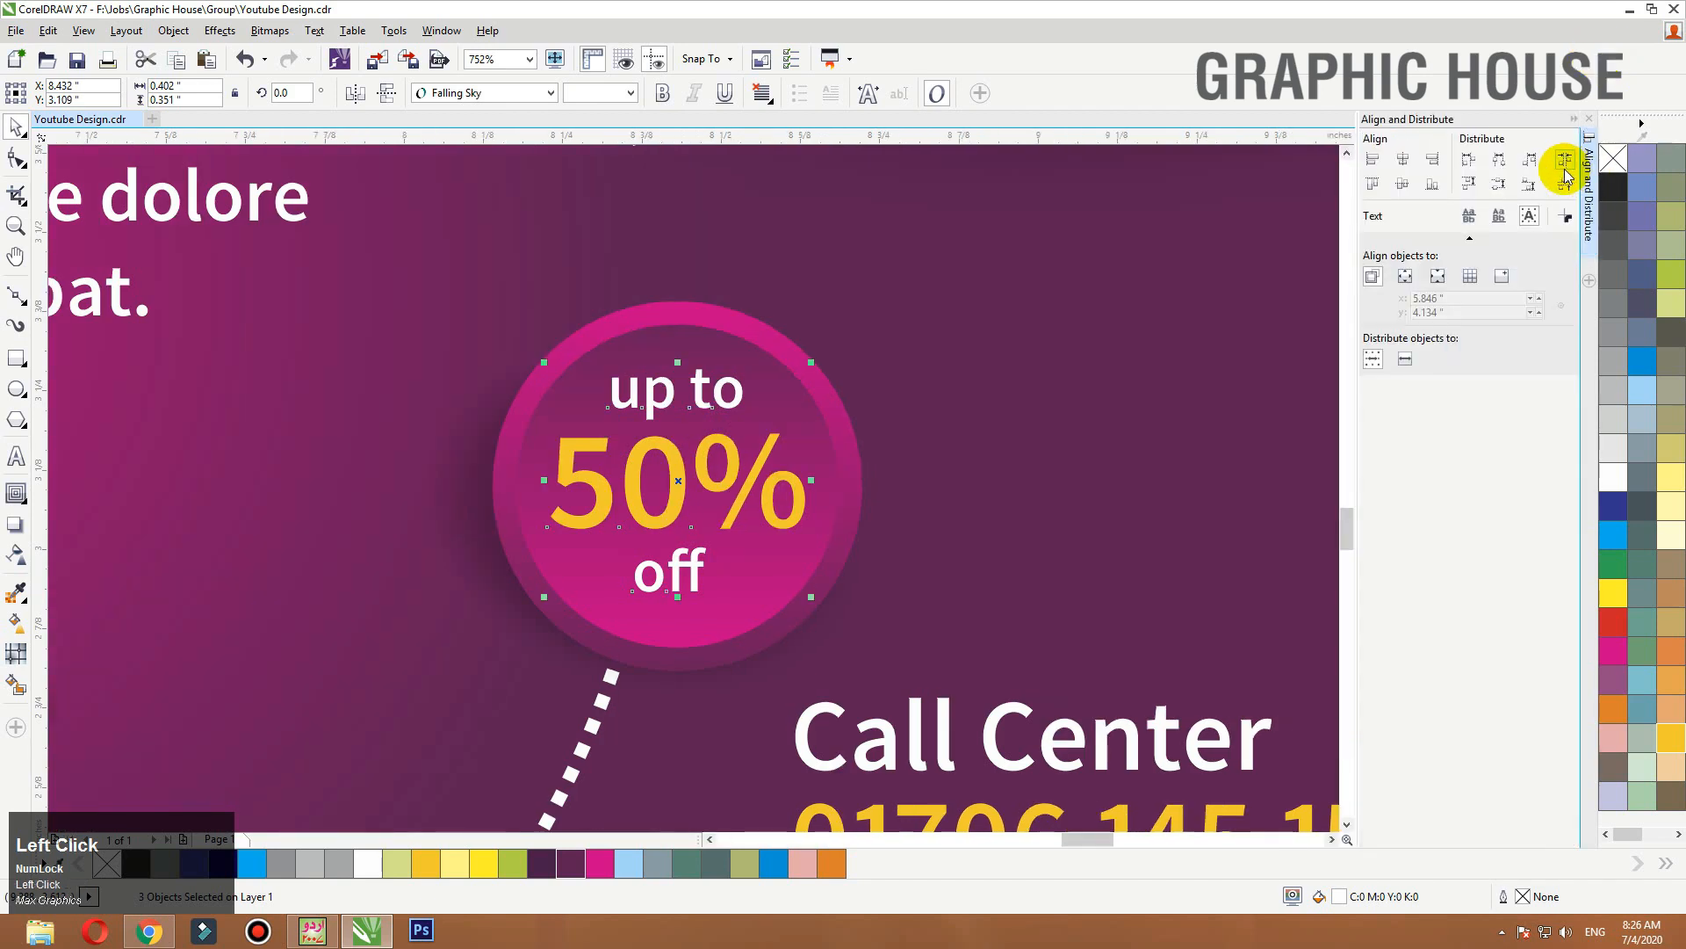
pyautogui.click(1564, 185)
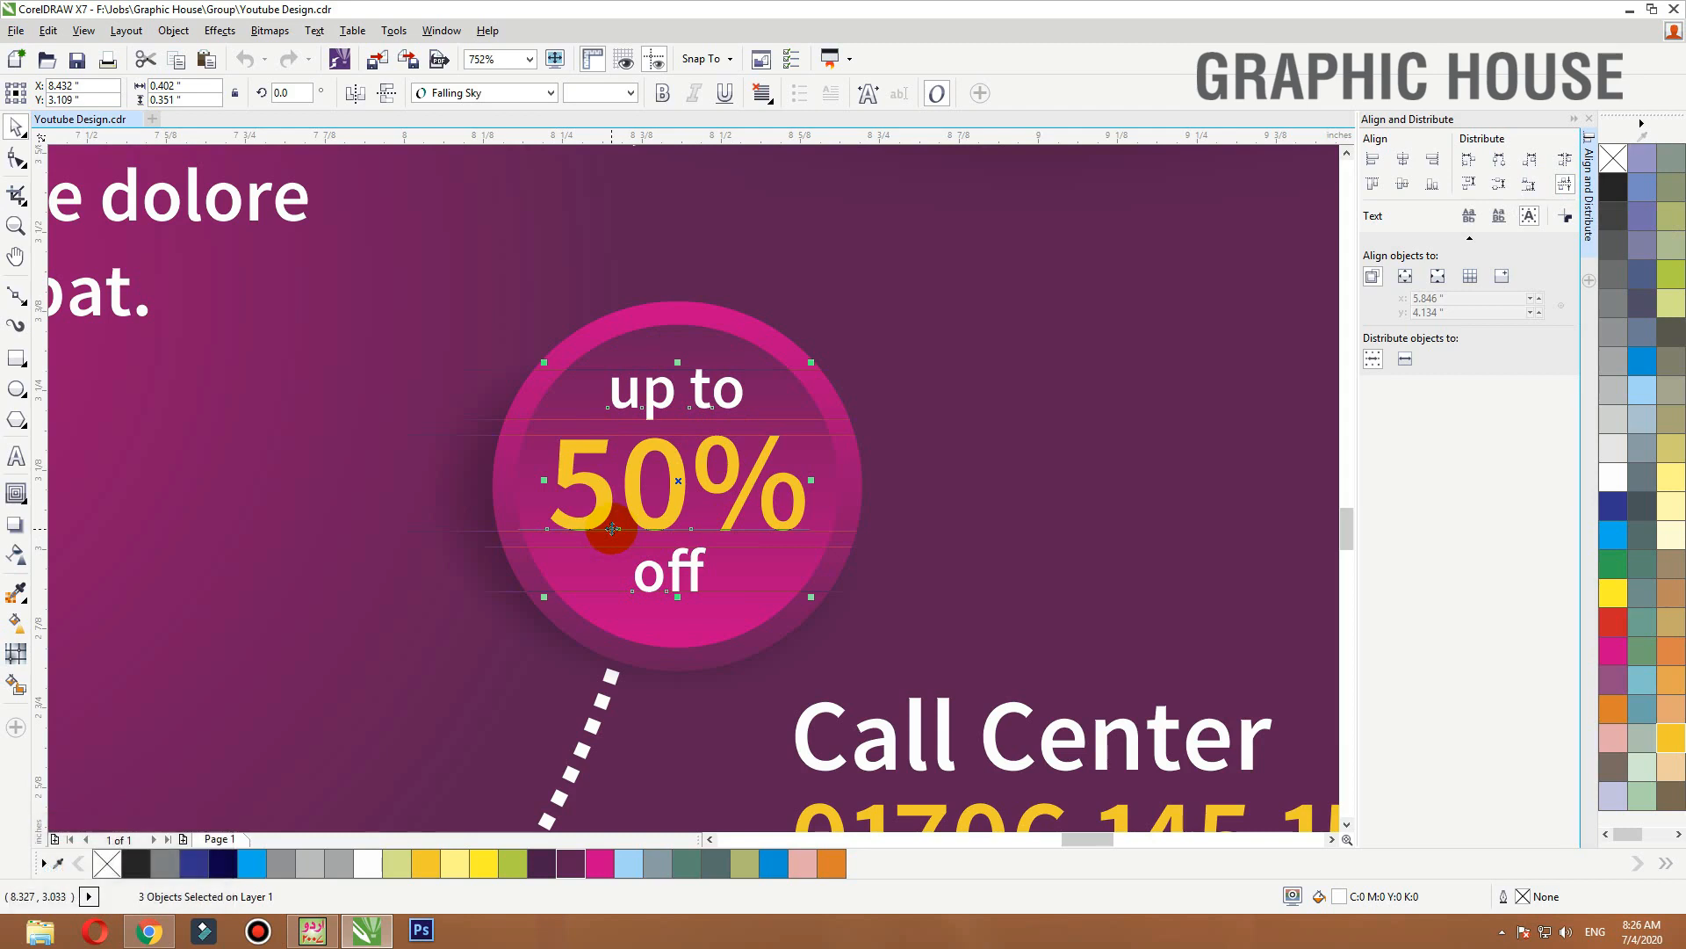
# Group the three offer lines, center the group vertically on the inner circle and move both up-left off the outer circle.
pyautogui.hotkey('ctrl', 'g')
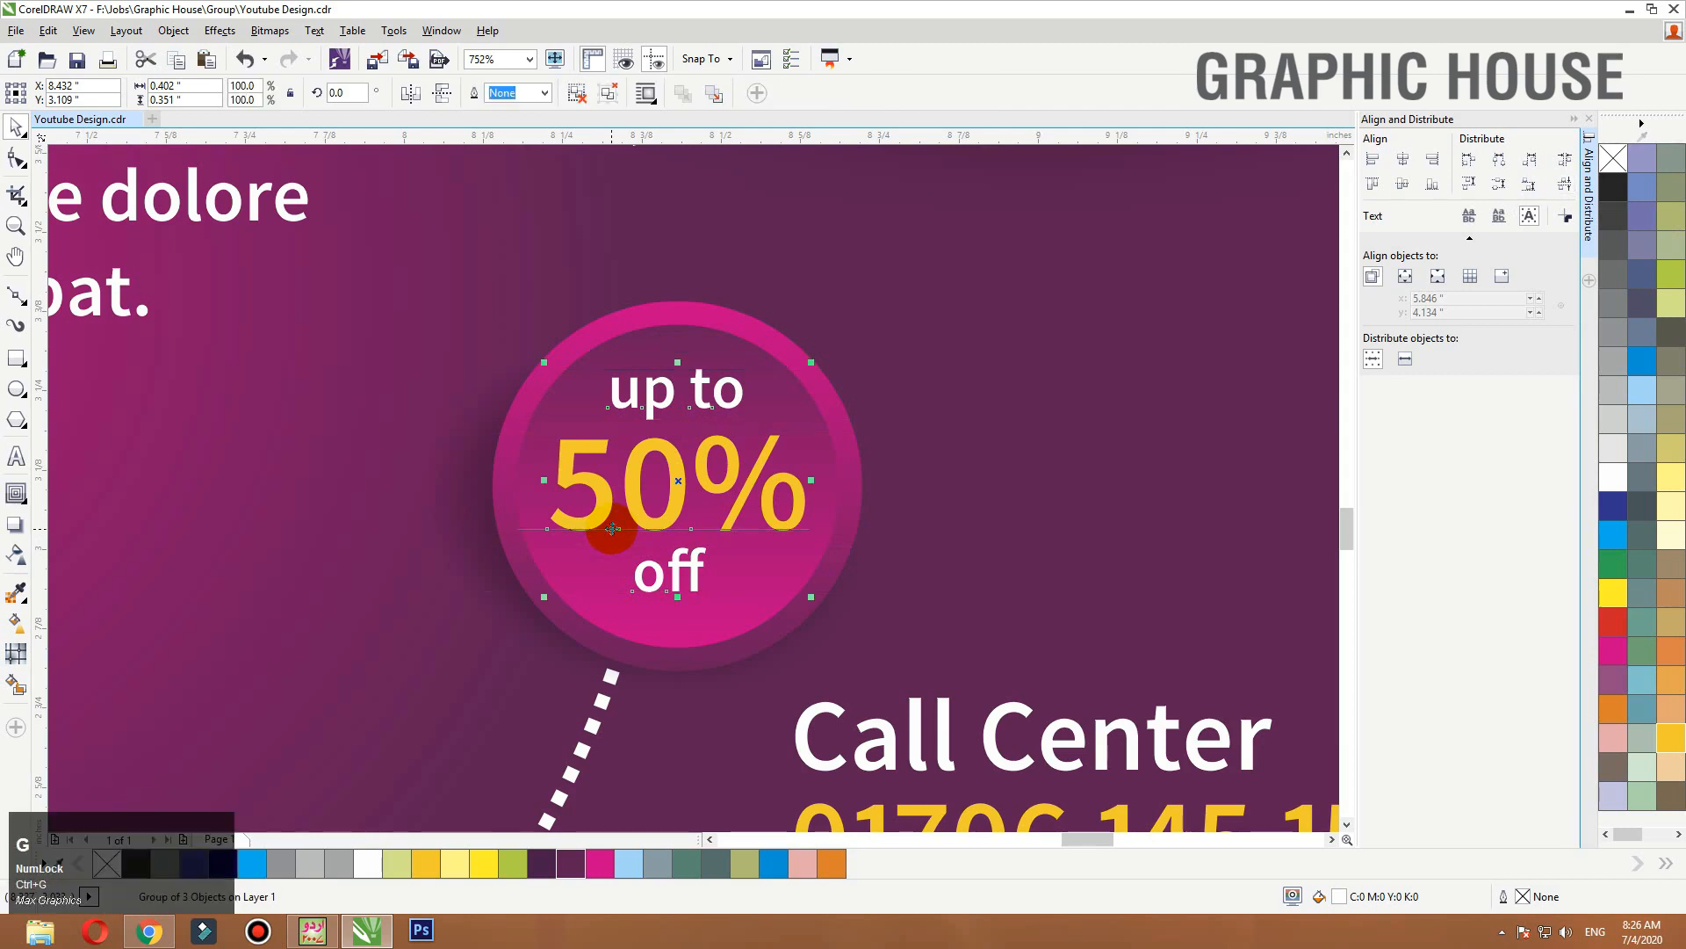
pyautogui.keyDown('shift'); pyautogui.click(659, 331); pyautogui.keyUp('shift')
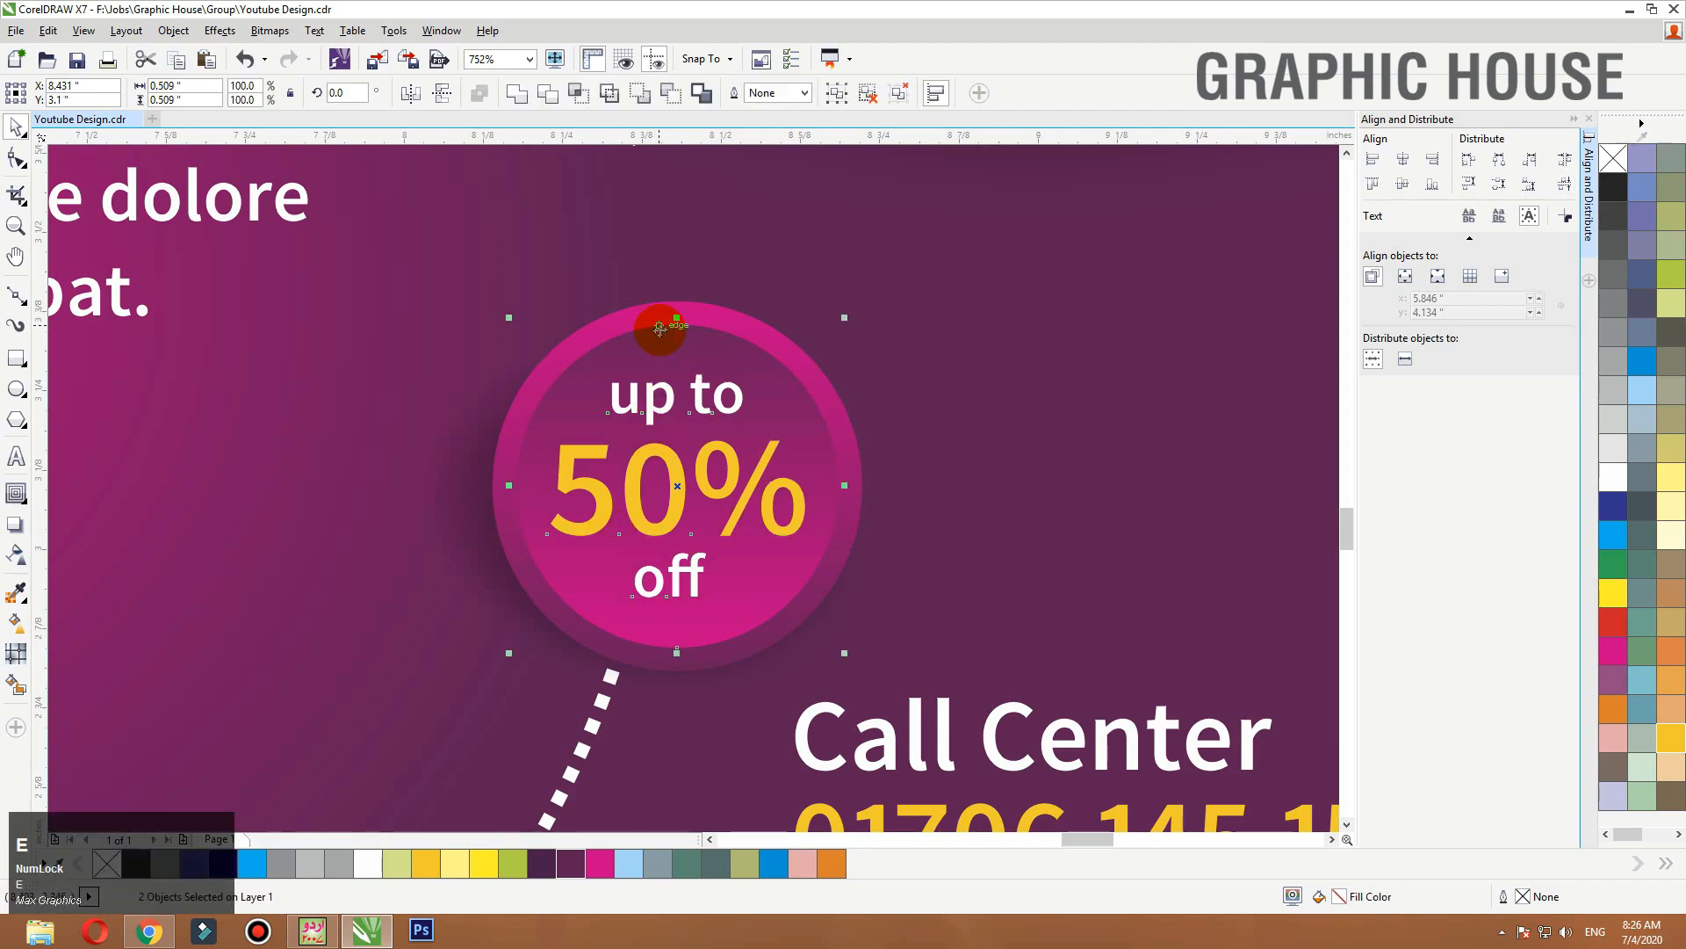
pyautogui.moveTo(767, 401); pyautogui.dragTo(477, 357)
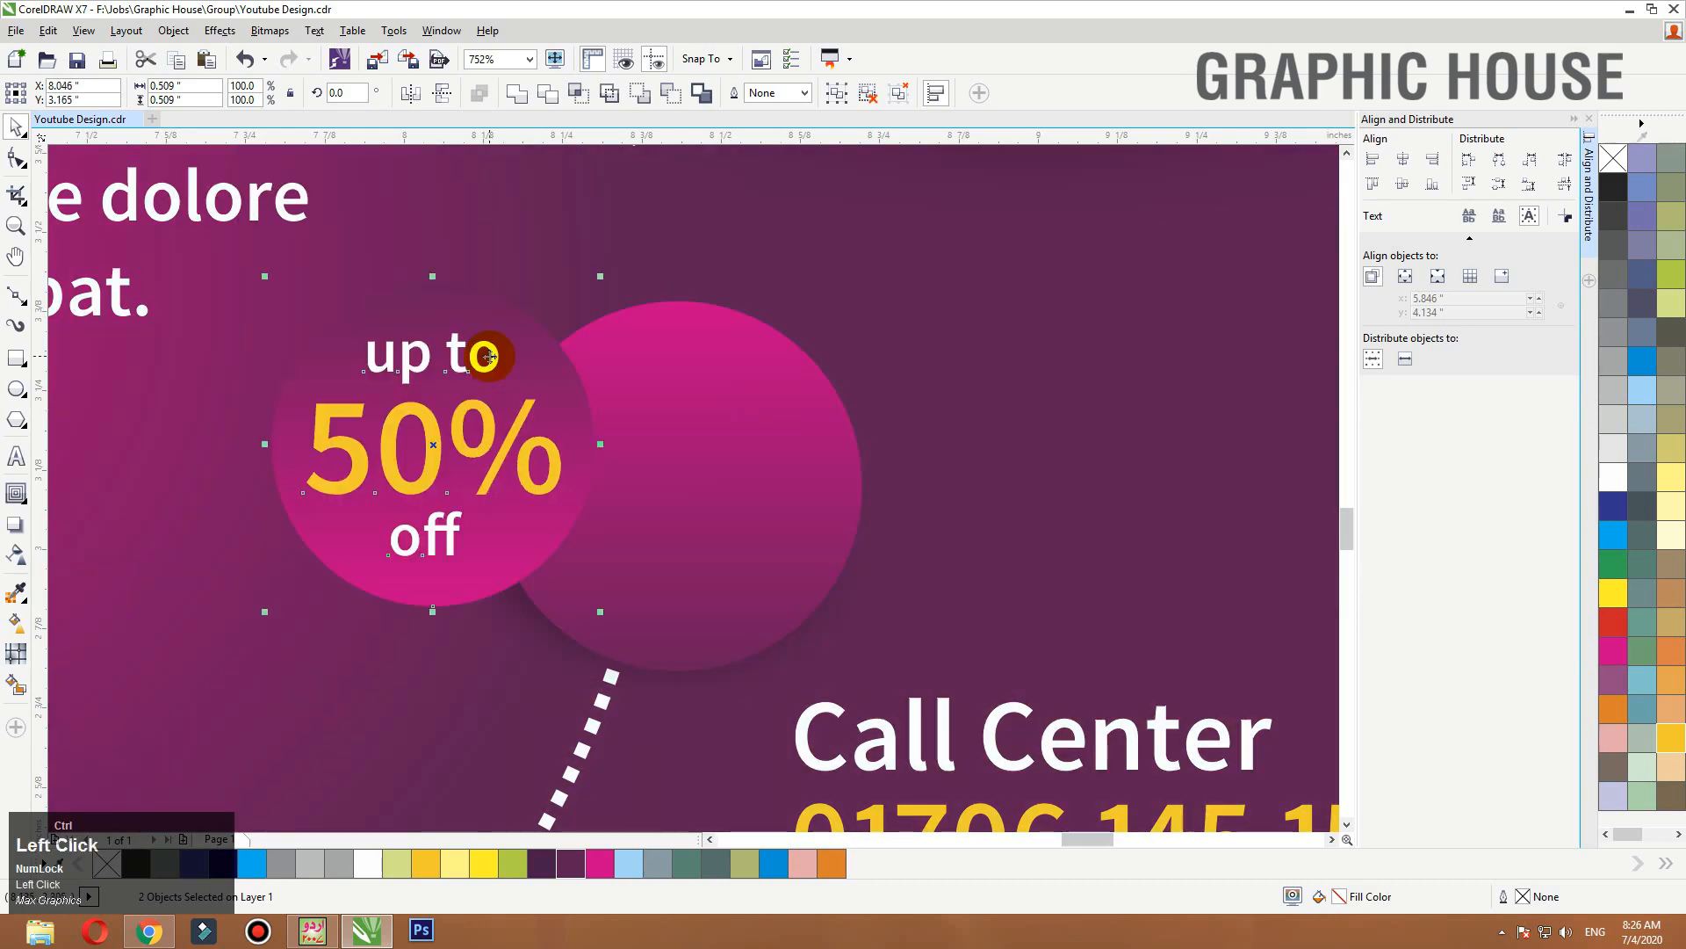
# Undo the last move of the badge's inner circle and offer text, and close the Align and Distribute docker.
pyautogui.hotkey('ctrl', 'z')
pyautogui.click(1581, 118)
pyautogui.scroll(-4, 1148, 557)
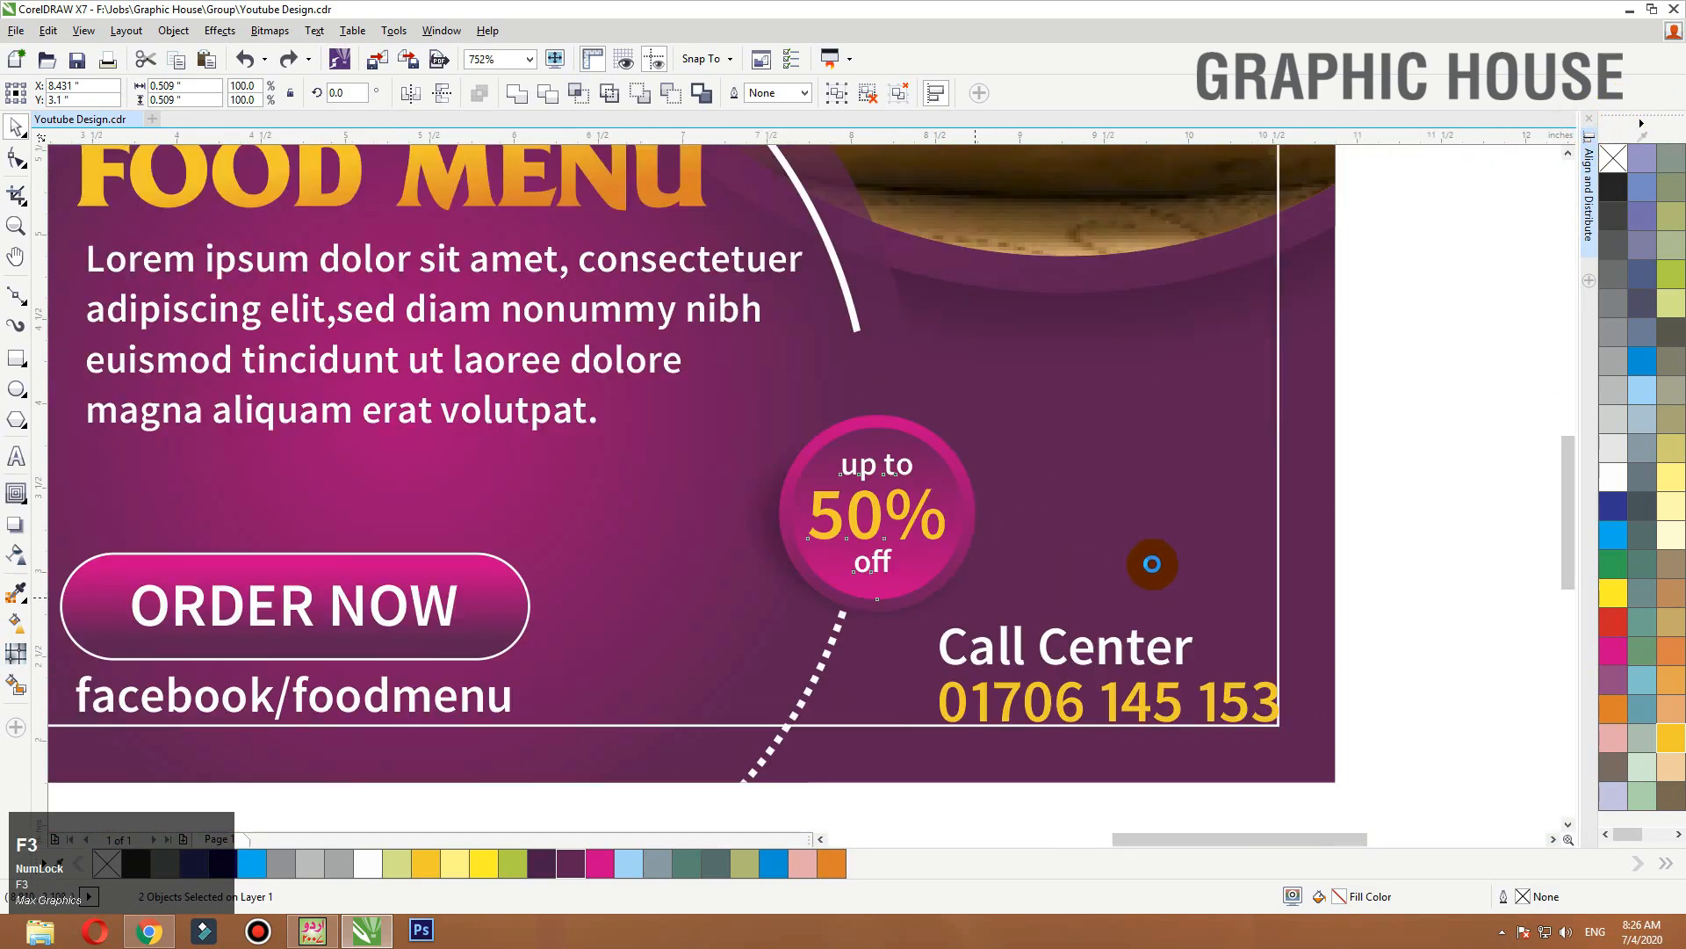
# Inside the background's PowerClip, recolor the dotted circle and its solid arc golden yellow, and finish editing the contents.
pyautogui.click(1235, 519)
pyautogui.click(822, 692)
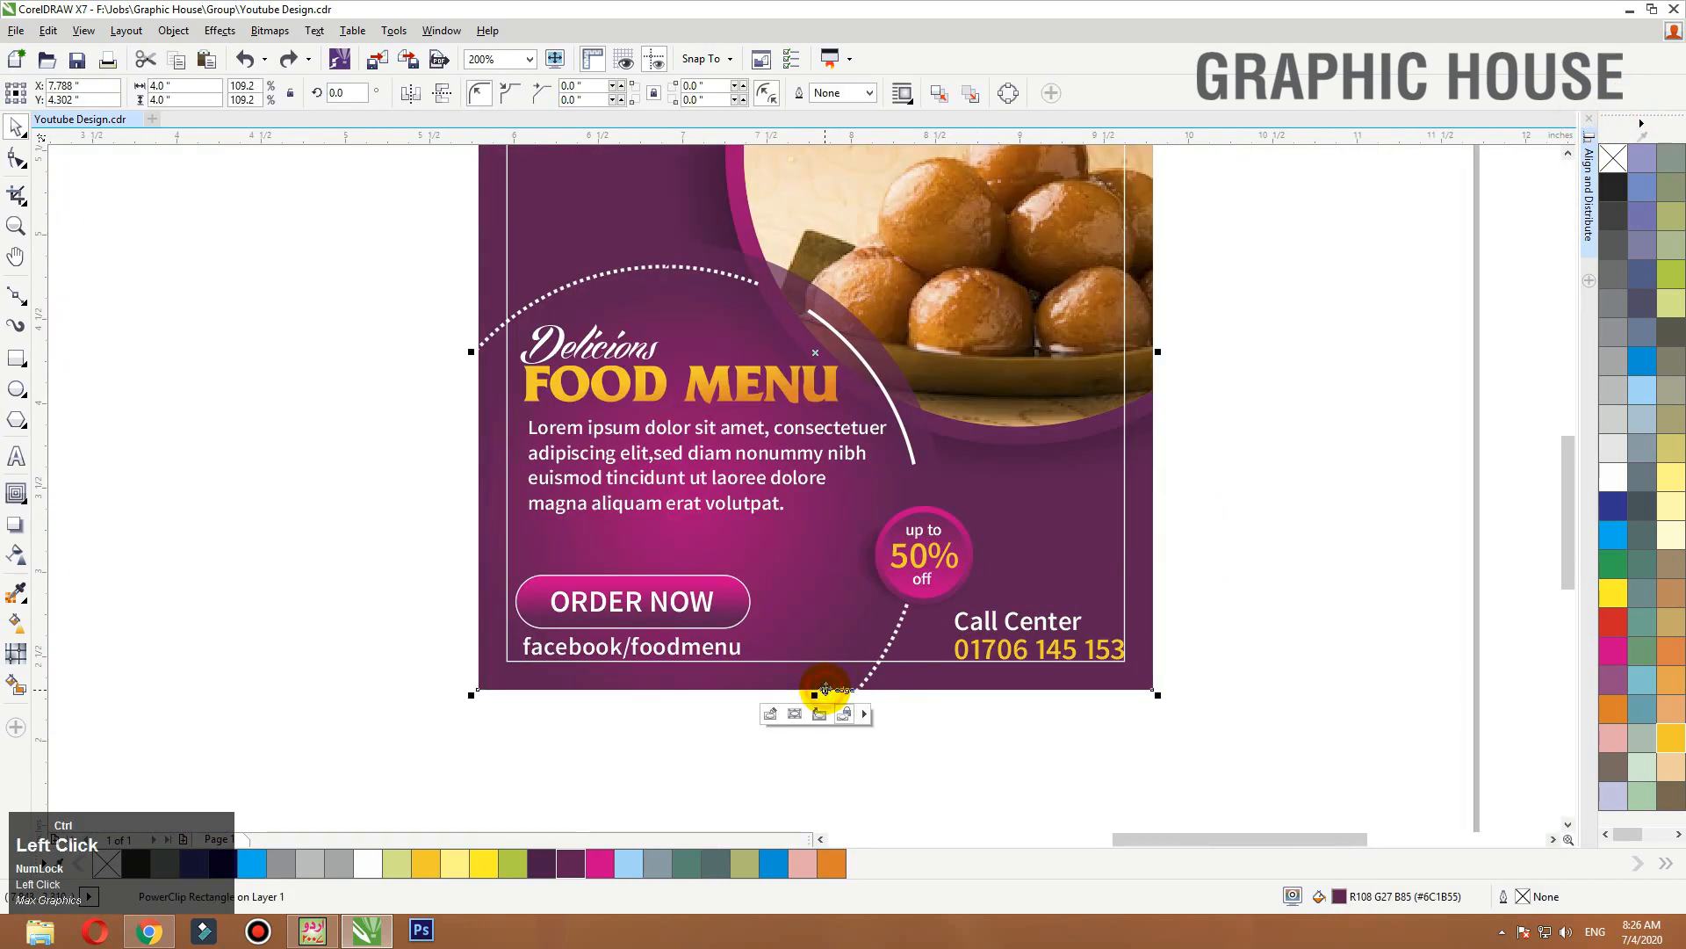
pyautogui.keyDown('ctrl'); pyautogui.click(808, 690); pyautogui.keyUp('ctrl')
pyautogui.click(621, 275)
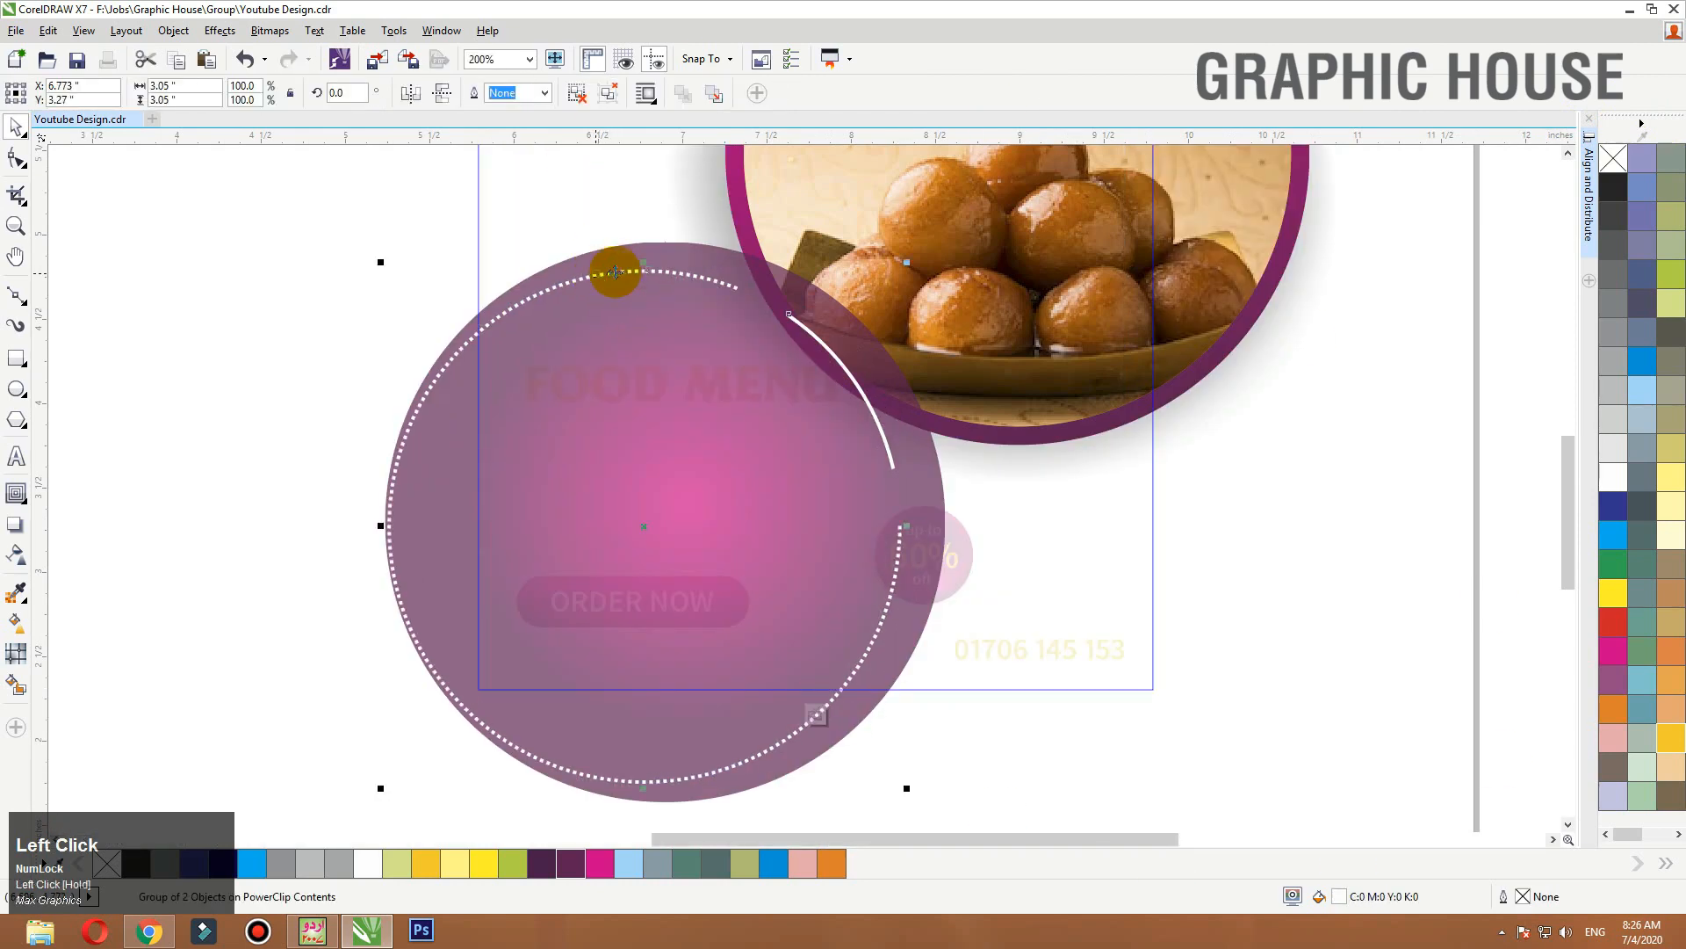
pyautogui.hotkey('ctrl', 'z')
pyautogui.click(1673, 739)
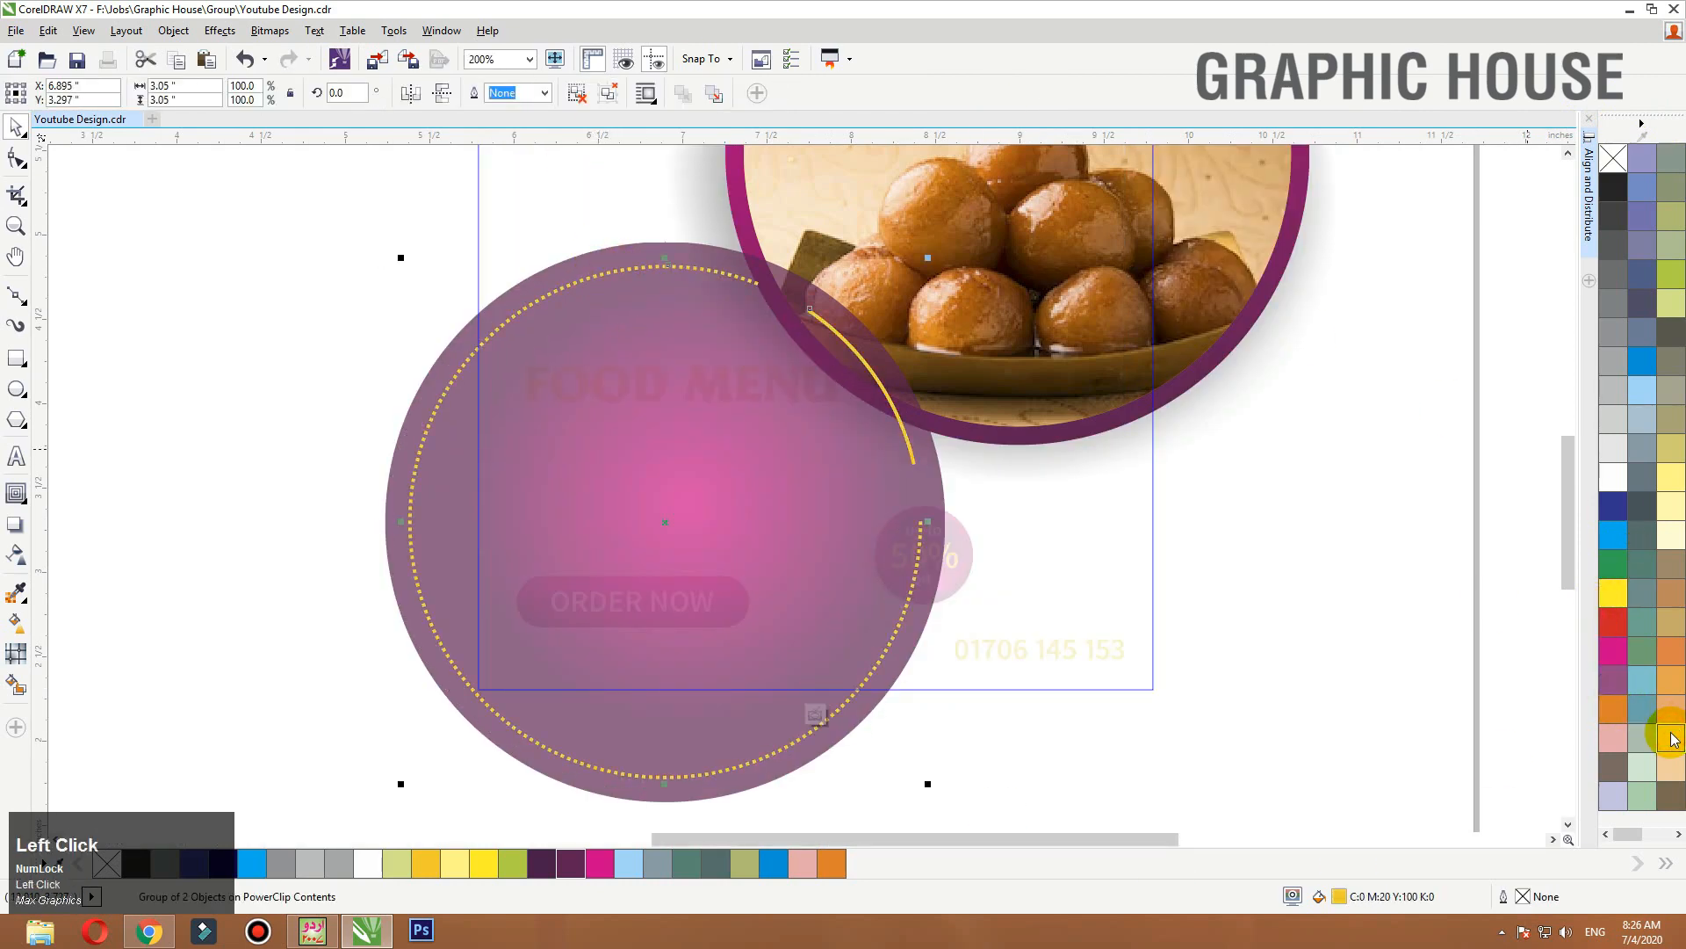
pyautogui.click(1345, 432)
pyautogui.press('space')
pyautogui.keyDown('ctrl'); pyautogui.click(1422, 664); pyautogui.keyUp('ctrl')
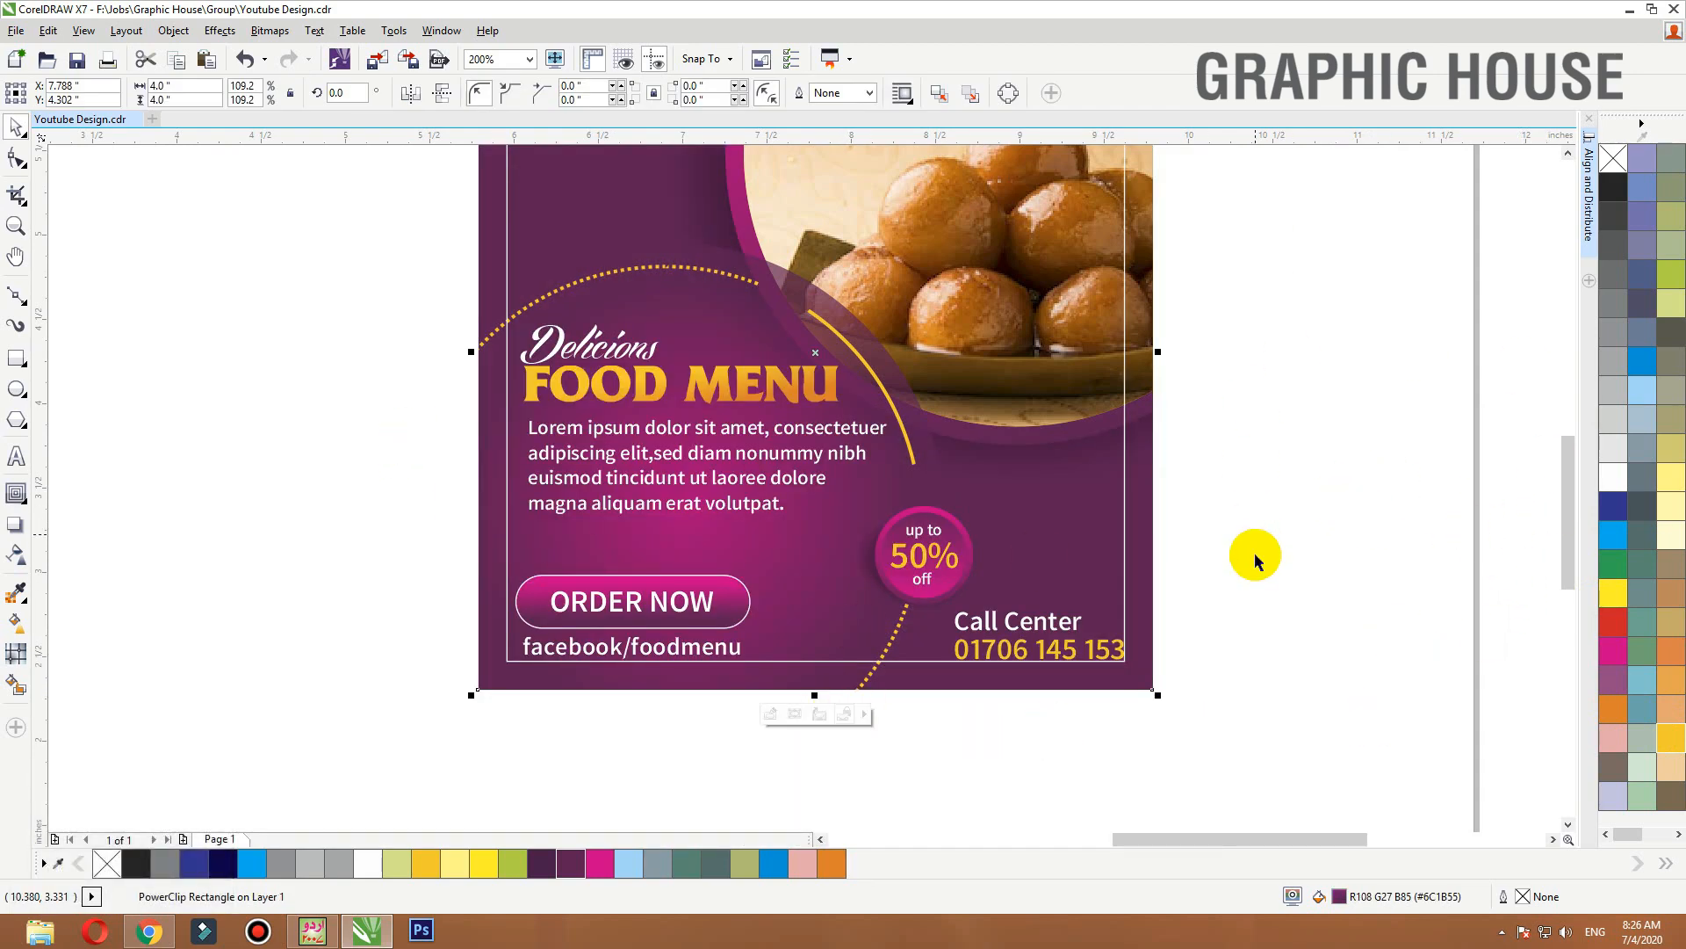
# Move the "Mistibari" heading slightly down and right, inside the margin frame.
pyautogui.click(1155, 571)
pyautogui.hotkey('shift', 'F2')
pyautogui.click(321, 203)
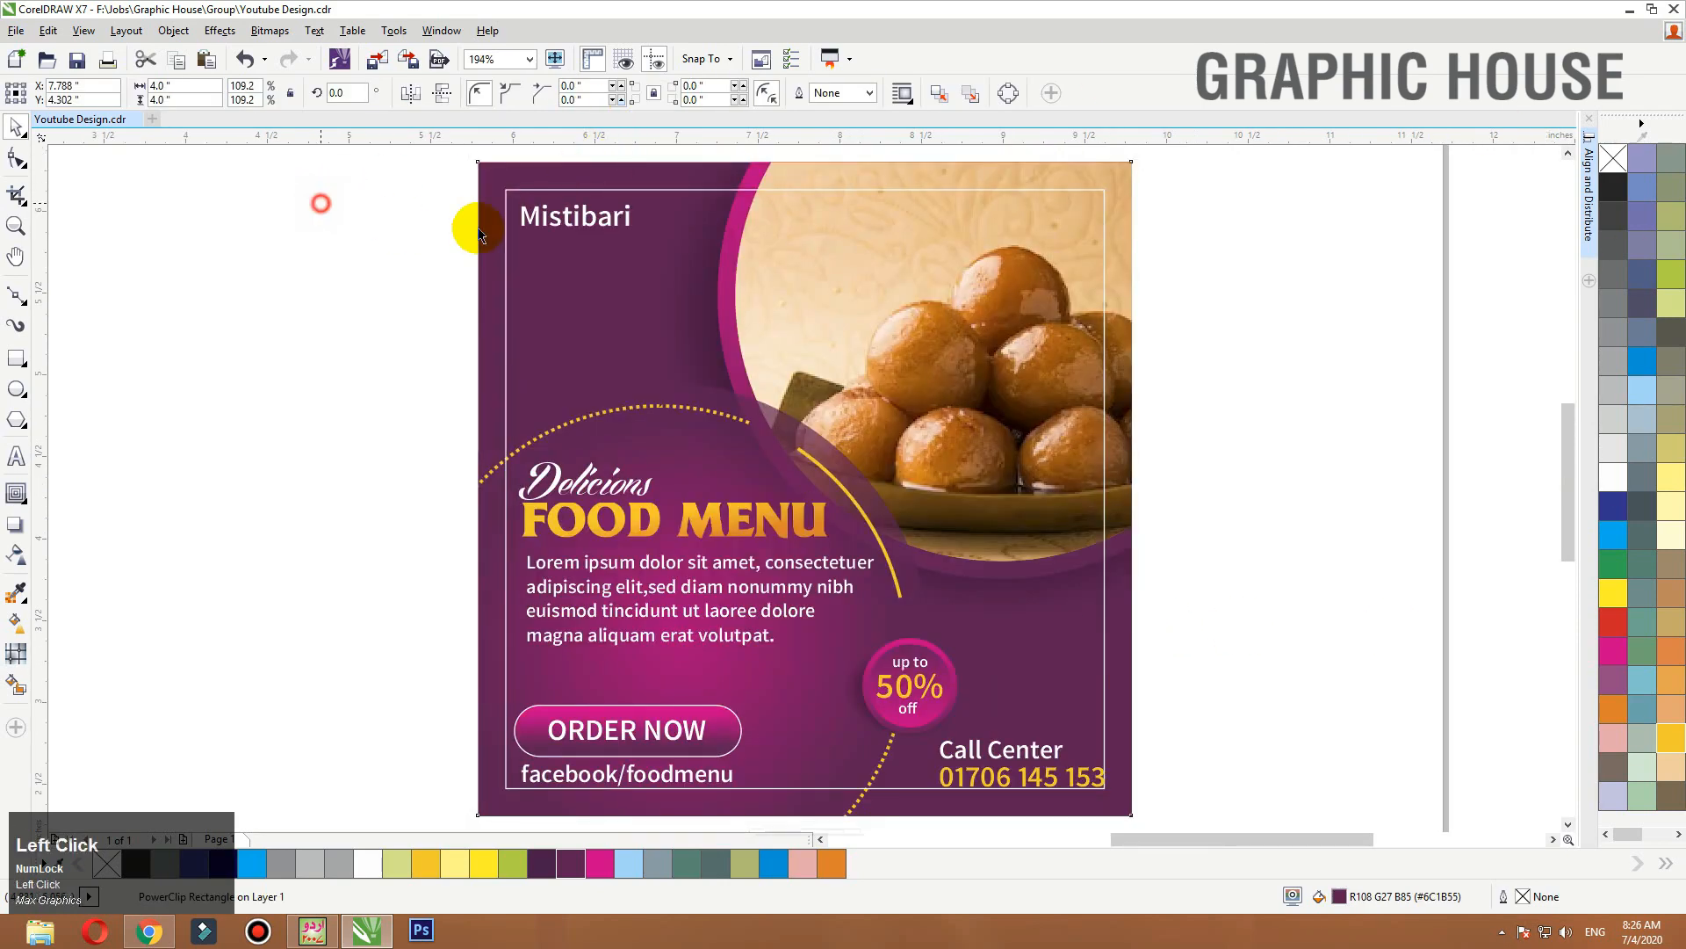
pyautogui.moveTo(591, 226); pyautogui.dragTo(613, 250)
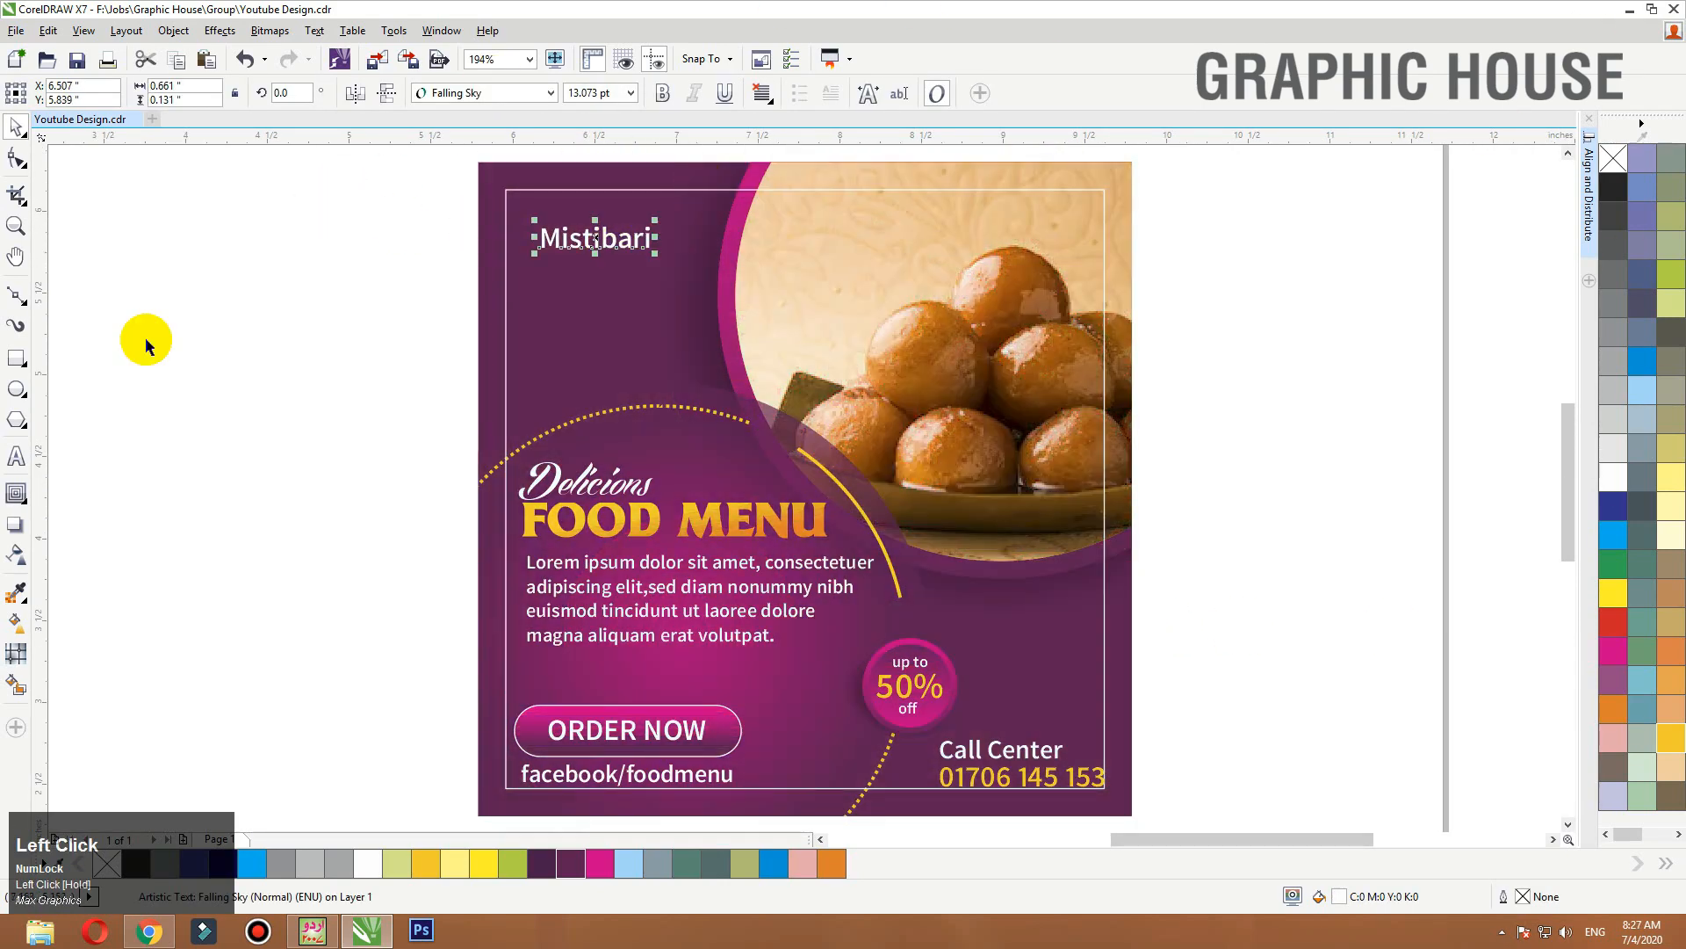
# Switch to Chrome and search Google Images for "m logo design".
pyautogui.click(149, 931)
pyautogui.click(654, 10)
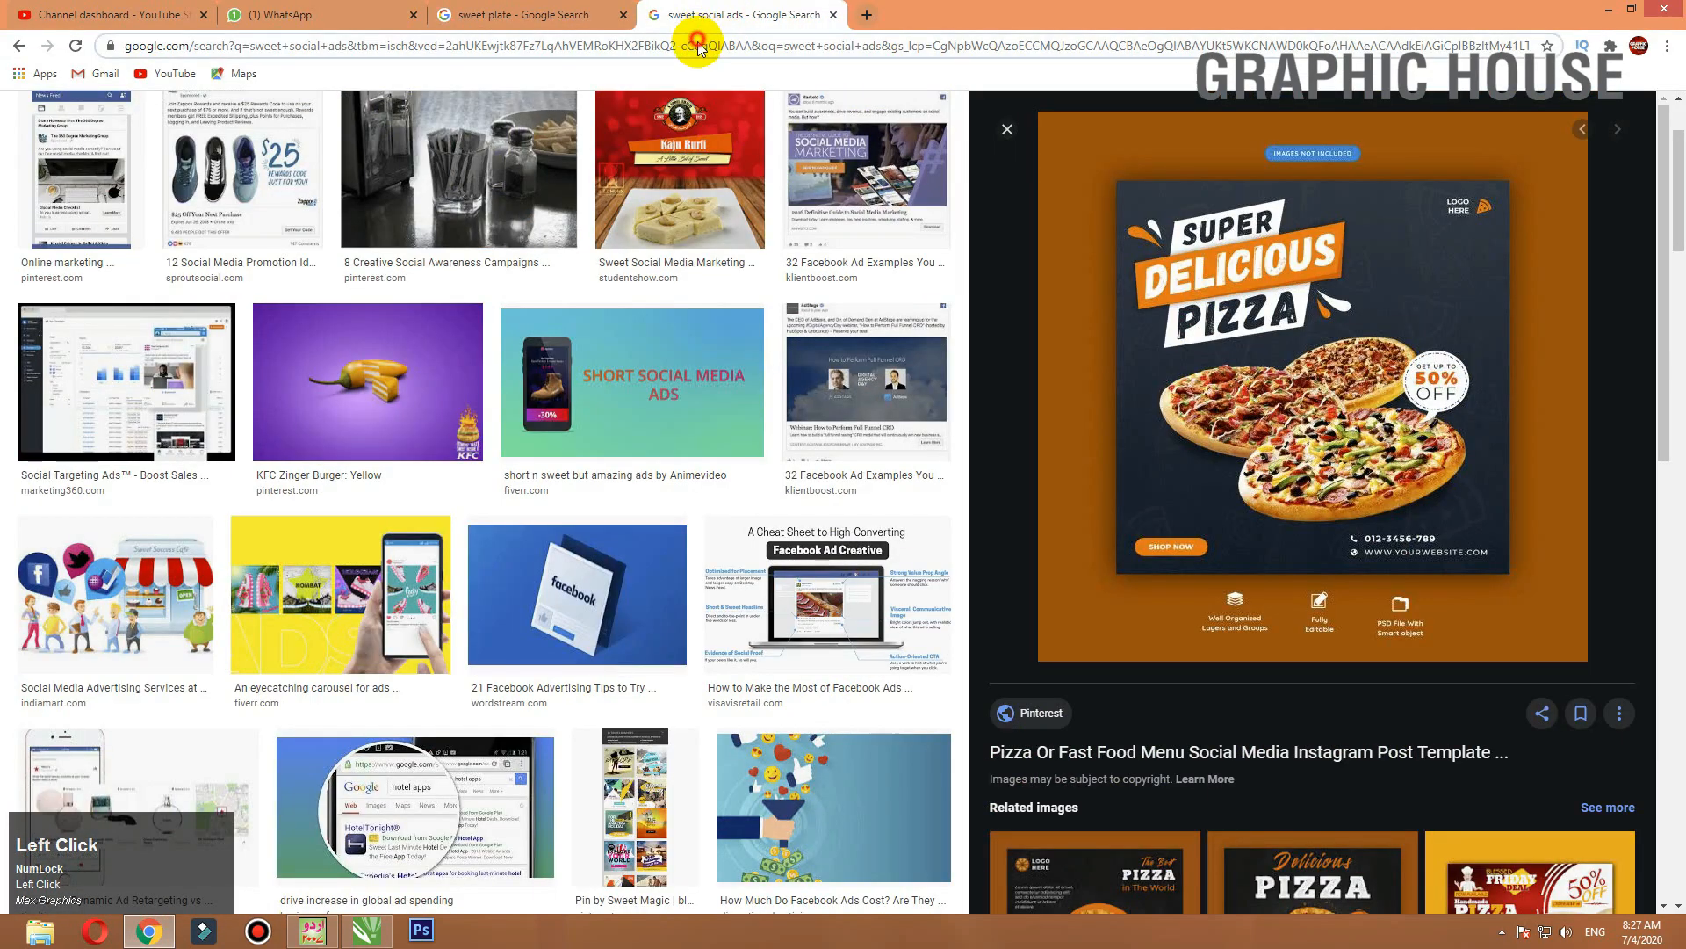
pyautogui.click(697, 40)
pyautogui.write('m logo design')
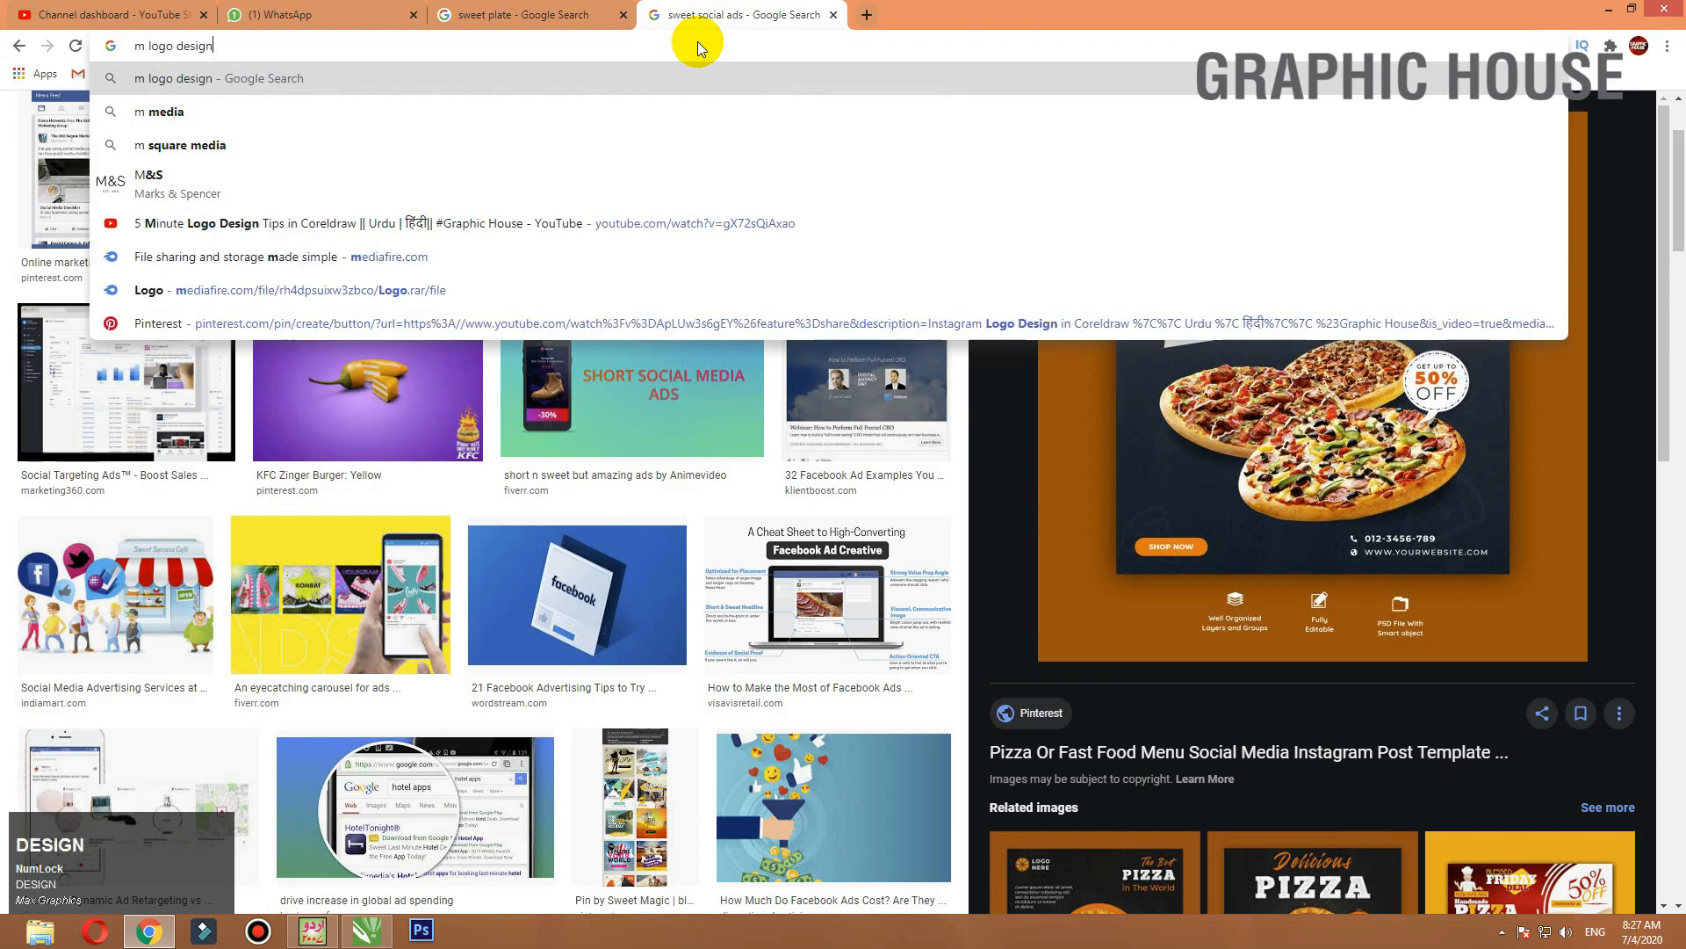
pyautogui.press('Return')
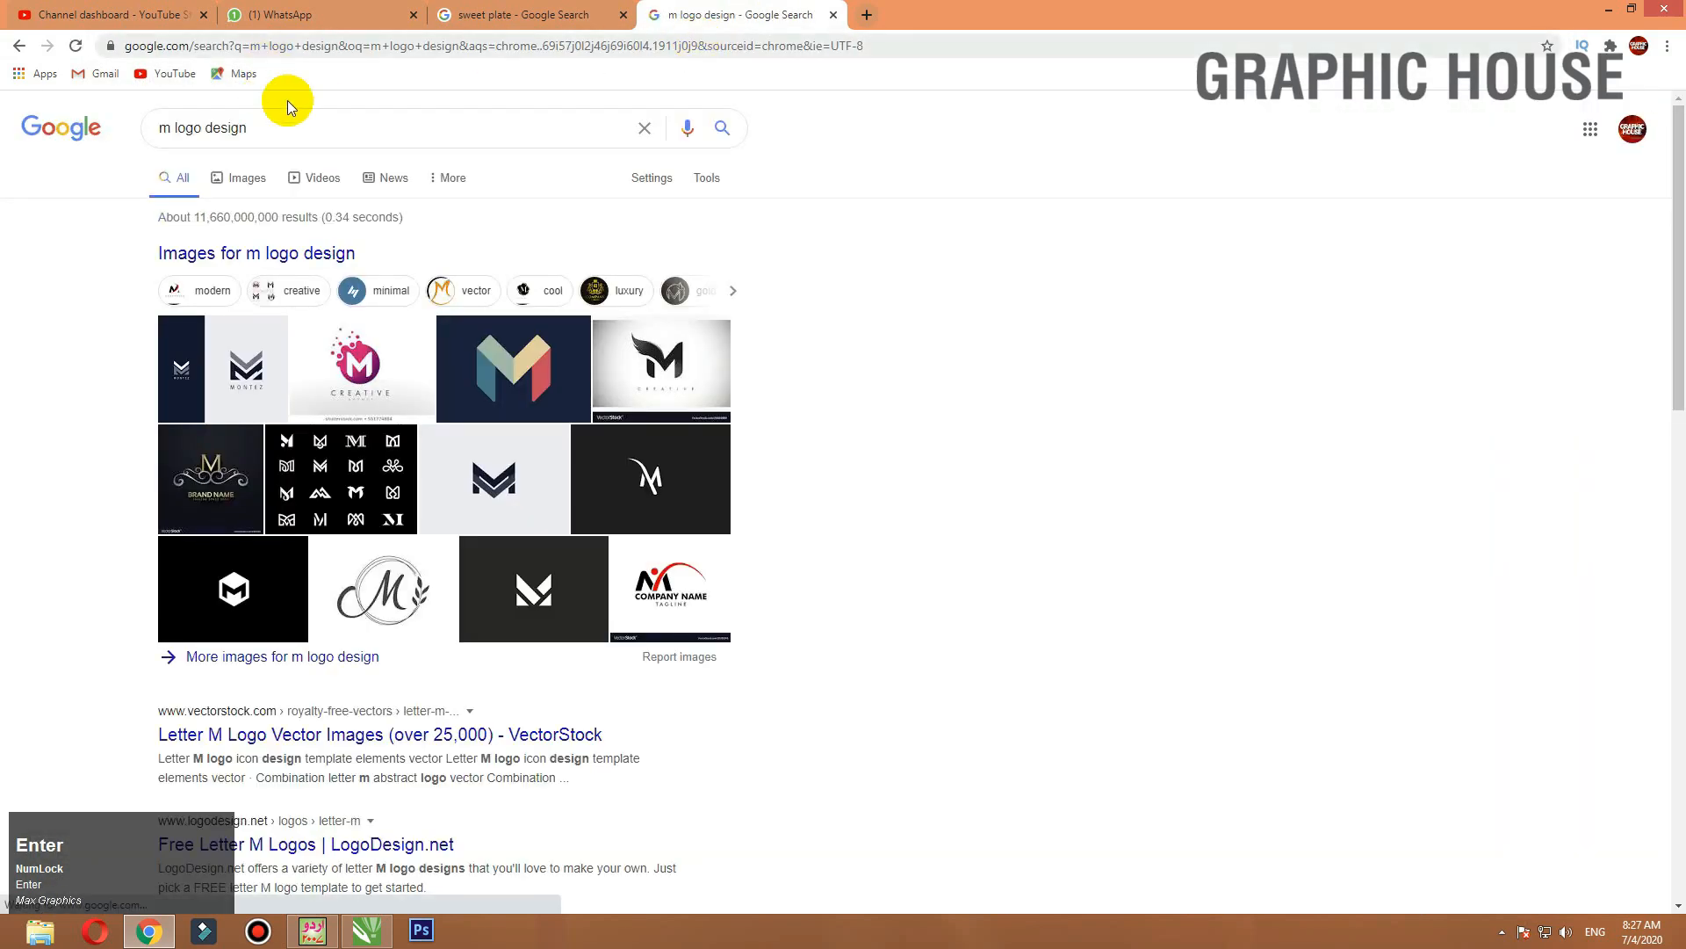
pyautogui.click(247, 178)
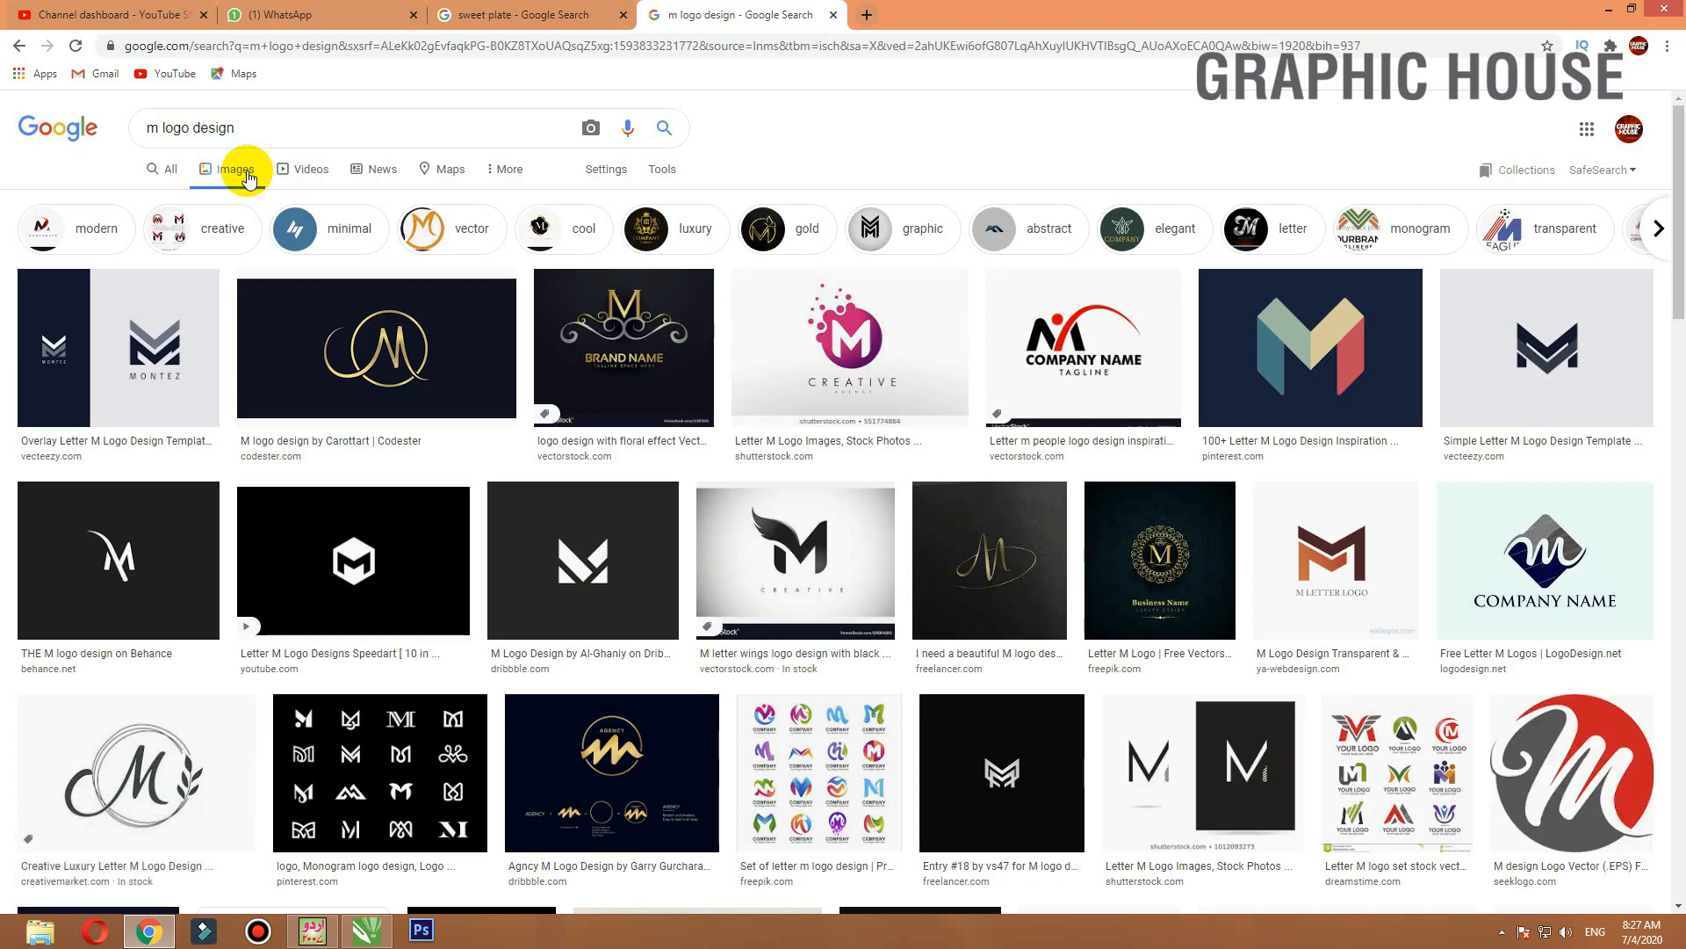
# Copy the brown and orange "M Letter Logo" image and paste it into the CorelDRAW document.
pyautogui.click(1344, 554)
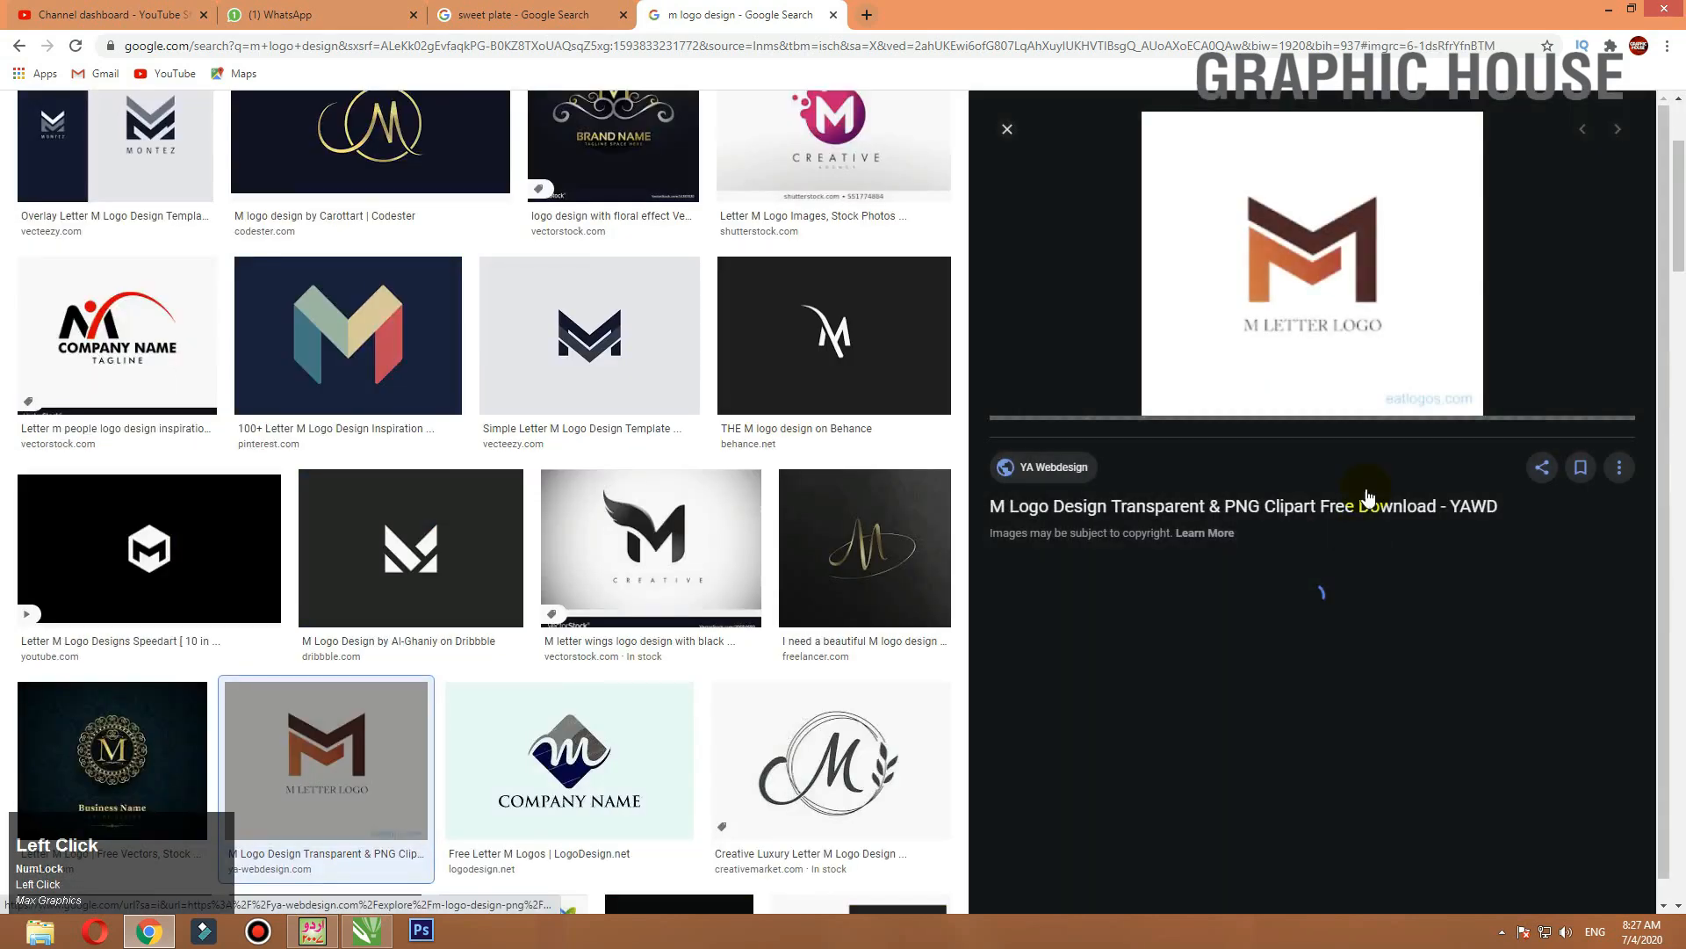
pyautogui.rightClick(1338, 260)
pyautogui.click(1398, 421)
pyautogui.hotkey('alt', 'Tab')
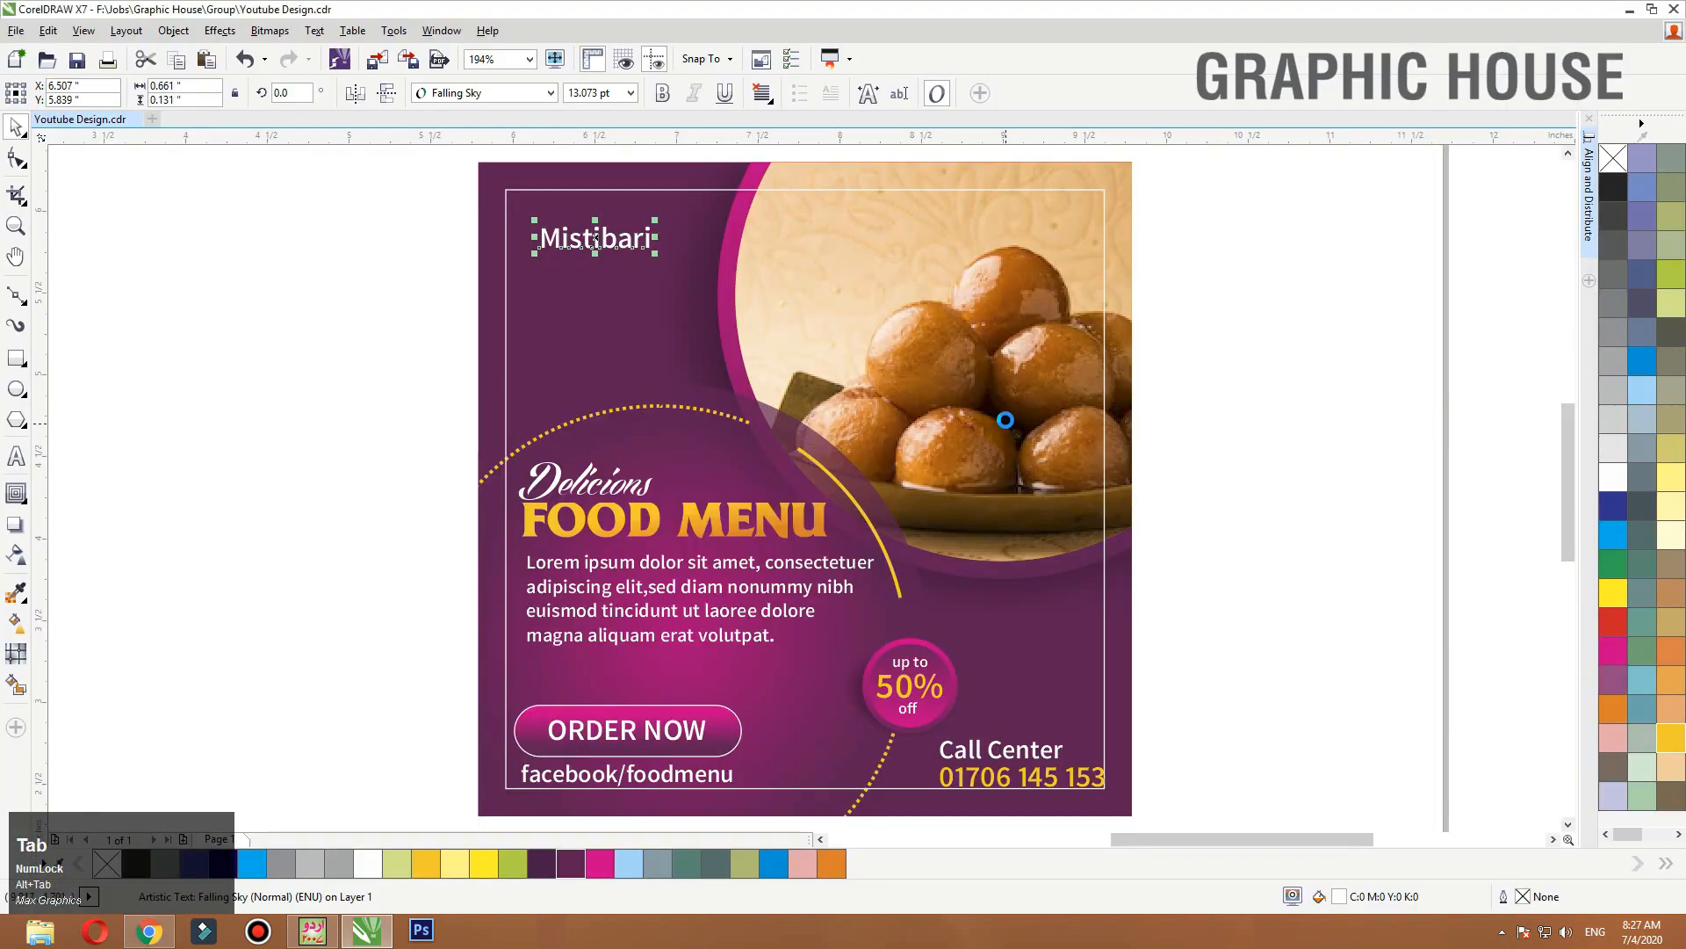
pyautogui.hotkey('ctrl', 'v')
# Try an outline trace of the pasted logo bitmap as line art.
pyautogui.hotkey('shift', 'F2')
pyautogui.click(675, 98)
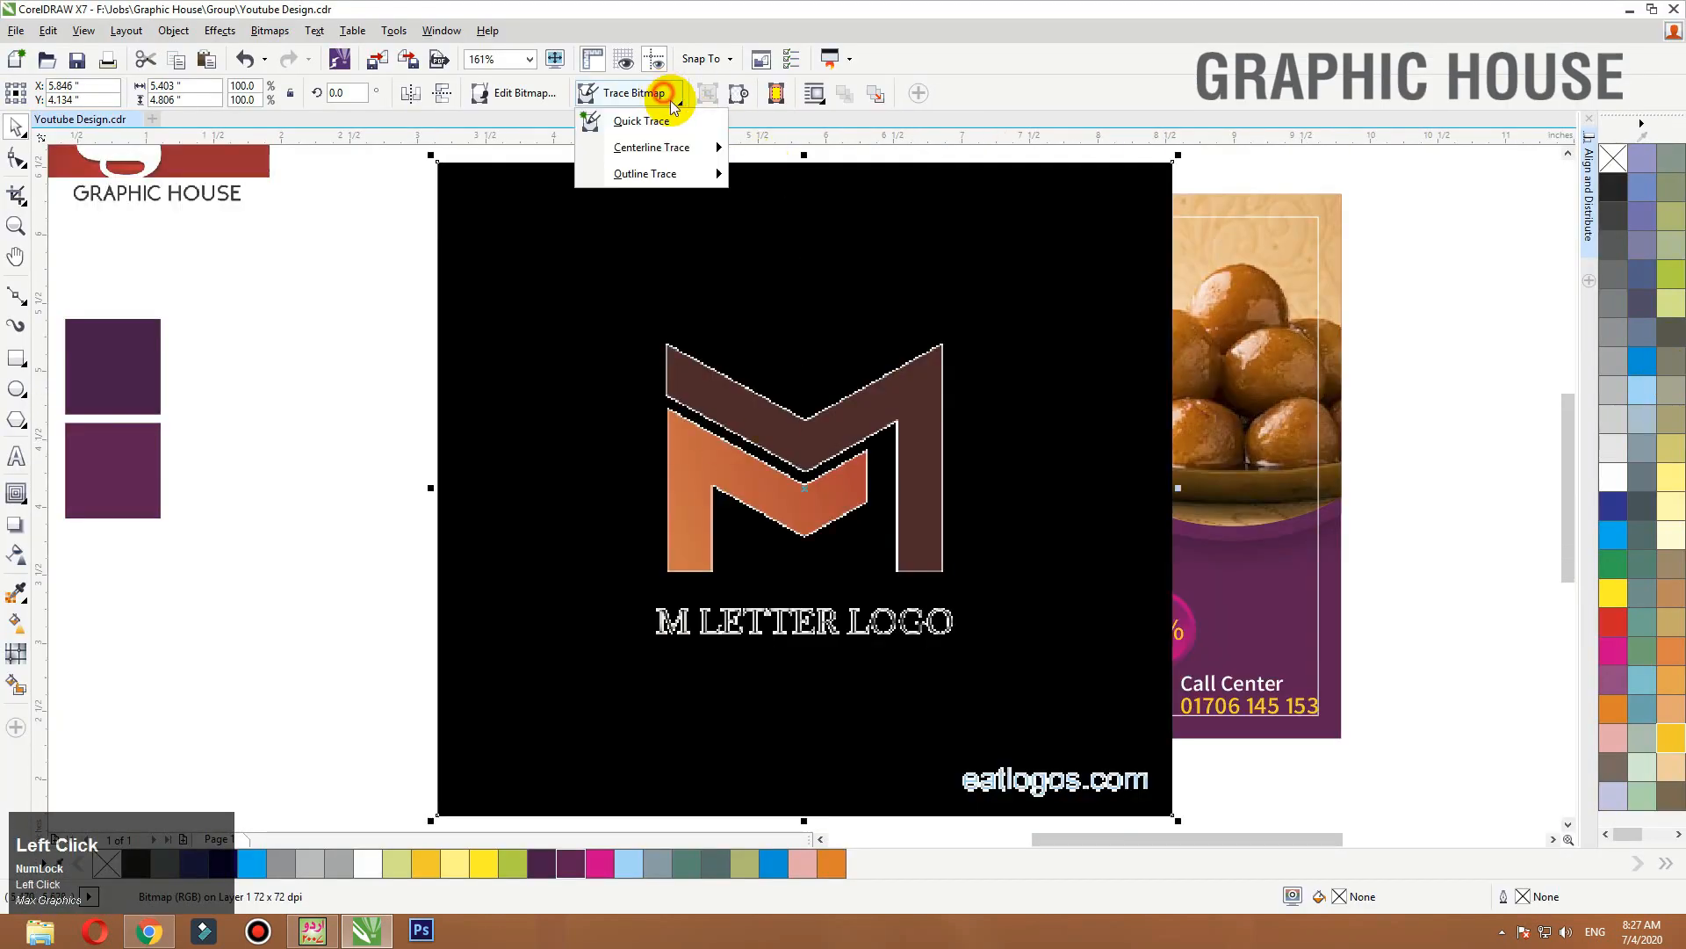
pyautogui.moveTo(703, 172)
pyautogui.click(793, 175)
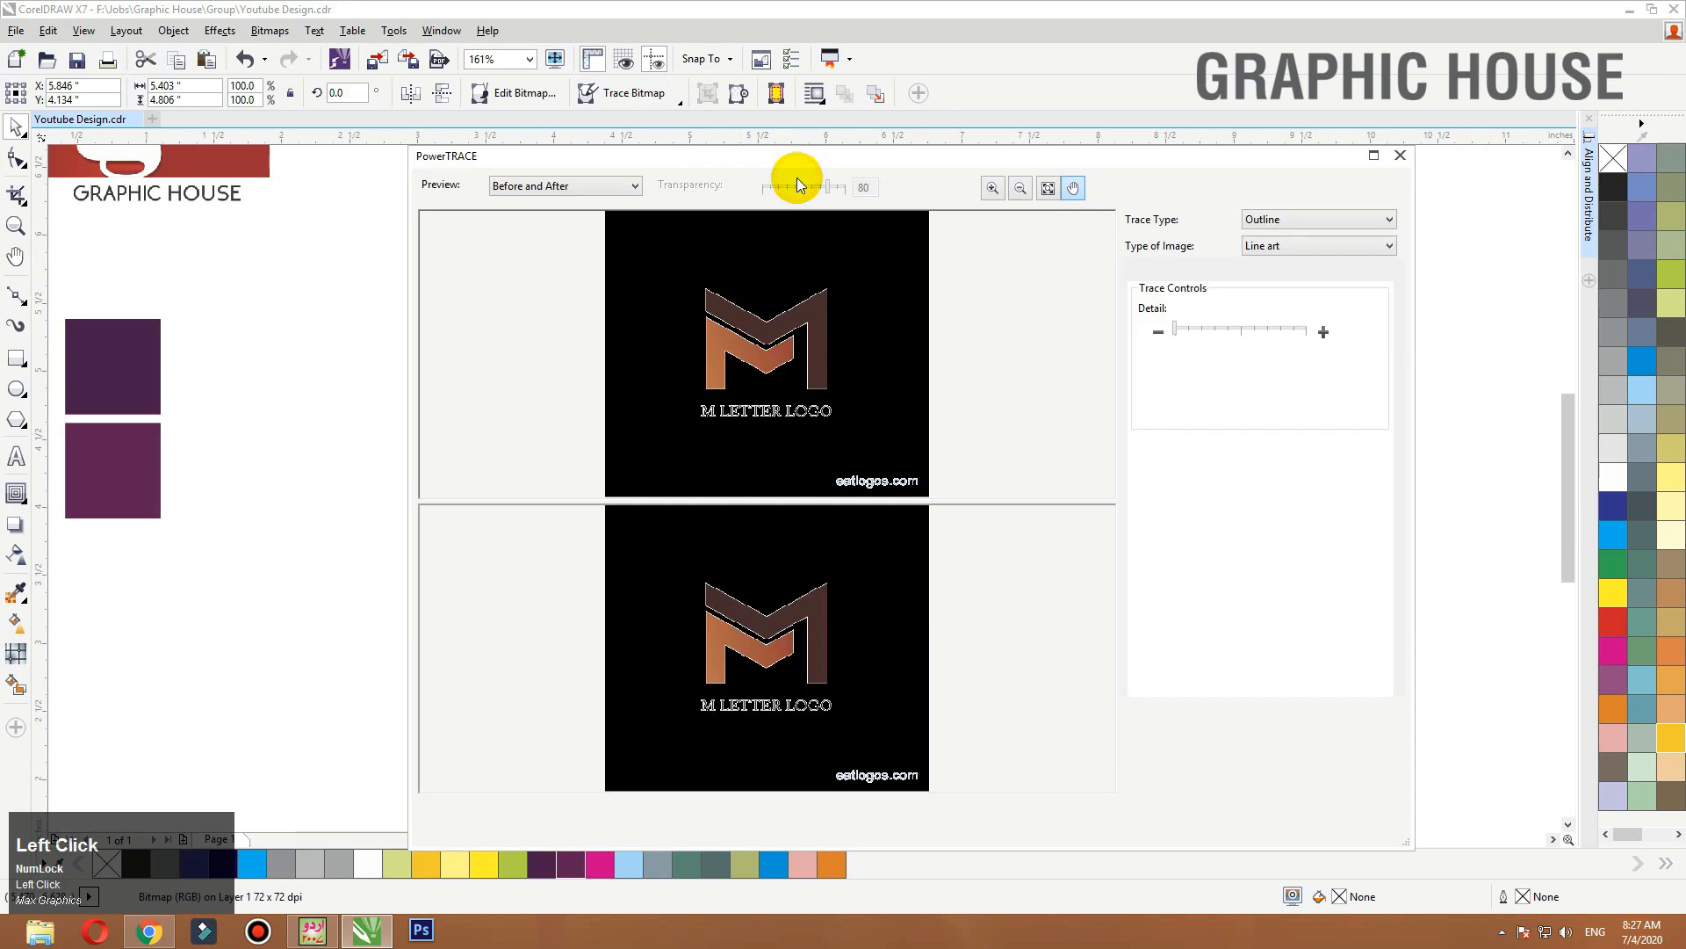
pyautogui.click(1182, 823)
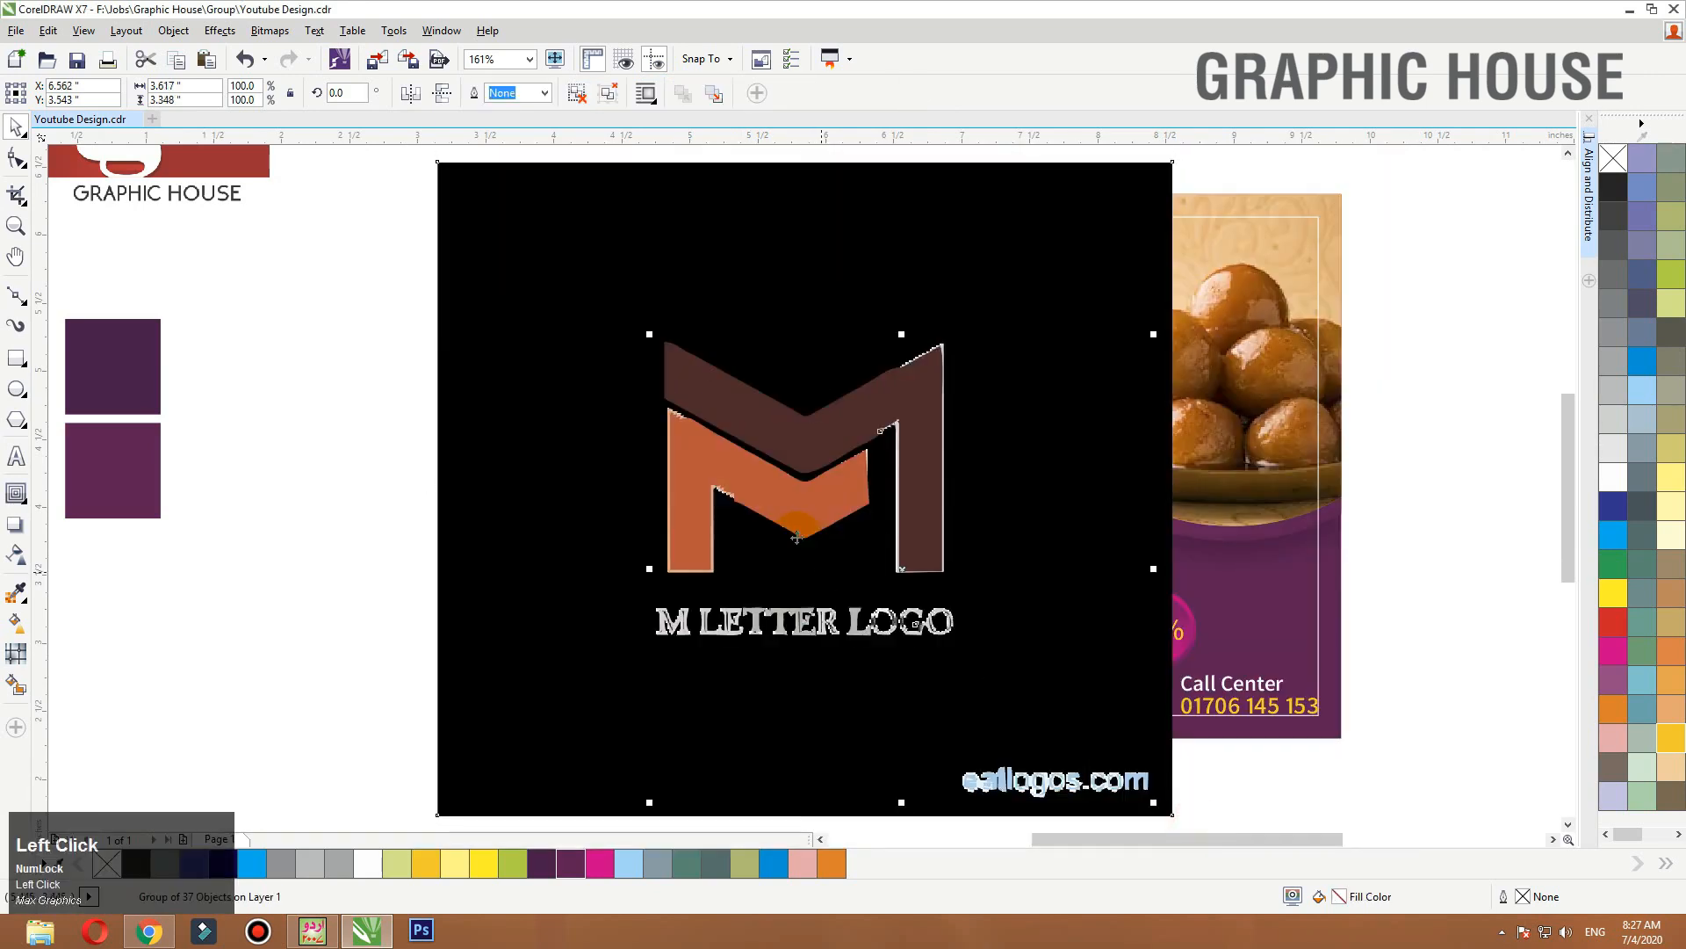
# Move the traced logo off the page for inspection and delete it.
pyautogui.scroll(-3, 790, 511)
pyautogui.moveTo(791, 510); pyautogui.dragTo(1204, 497)
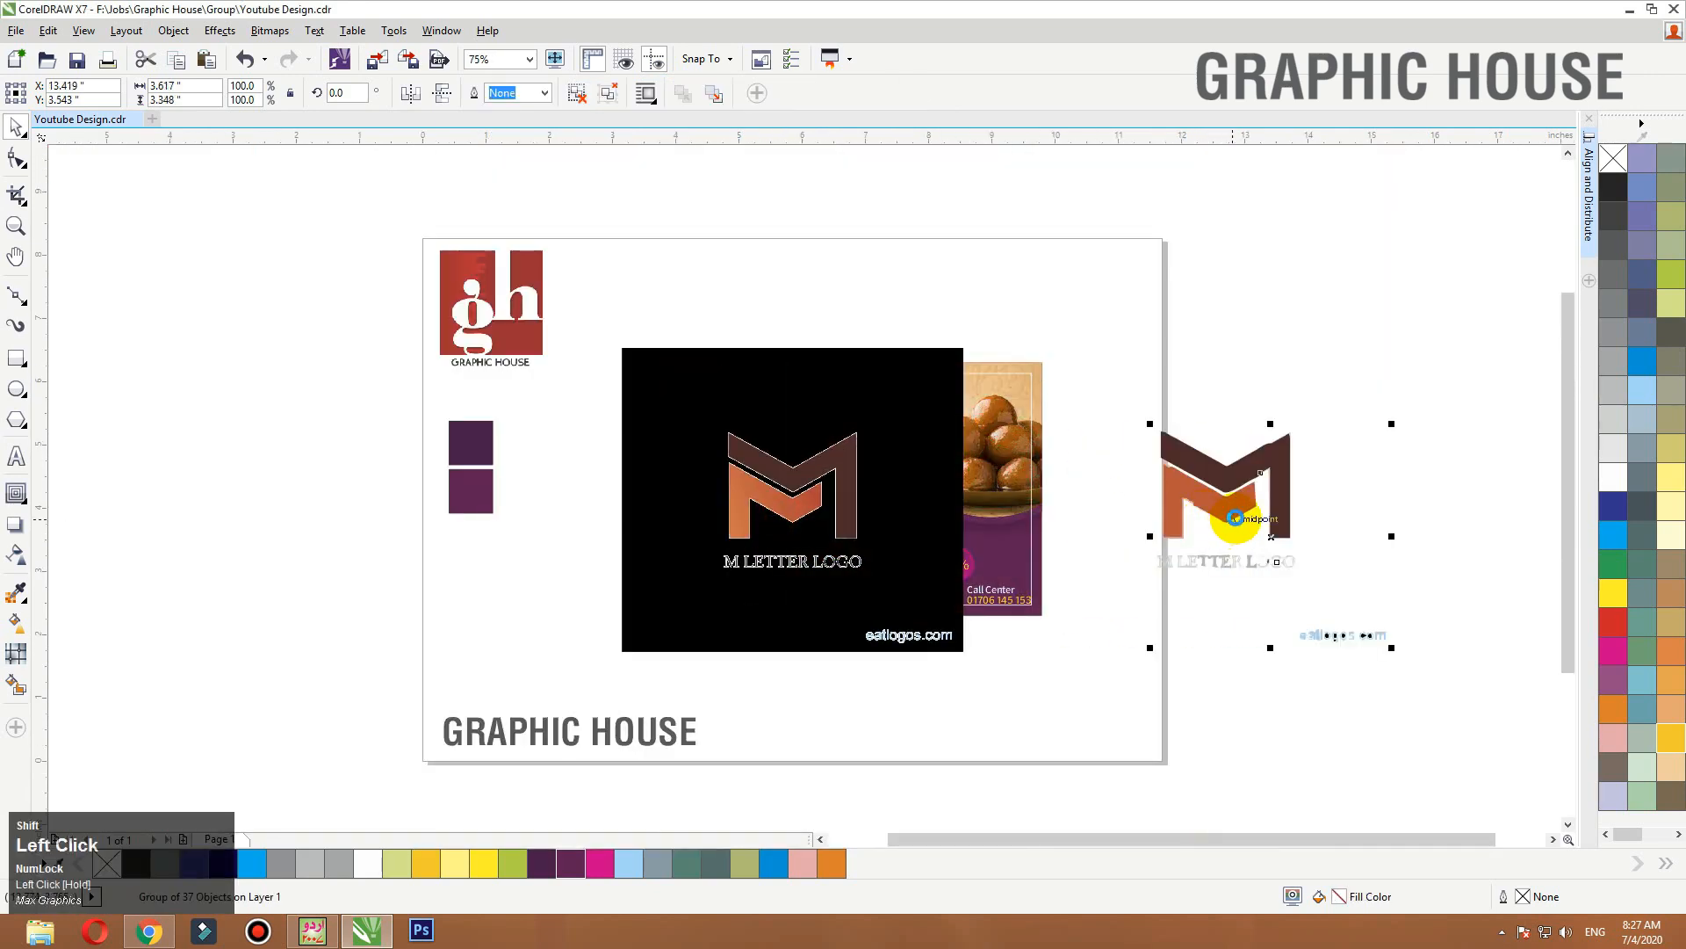
pyautogui.hotkey('shift', 'F2')
pyautogui.press('F3')
pyautogui.press('Delete')
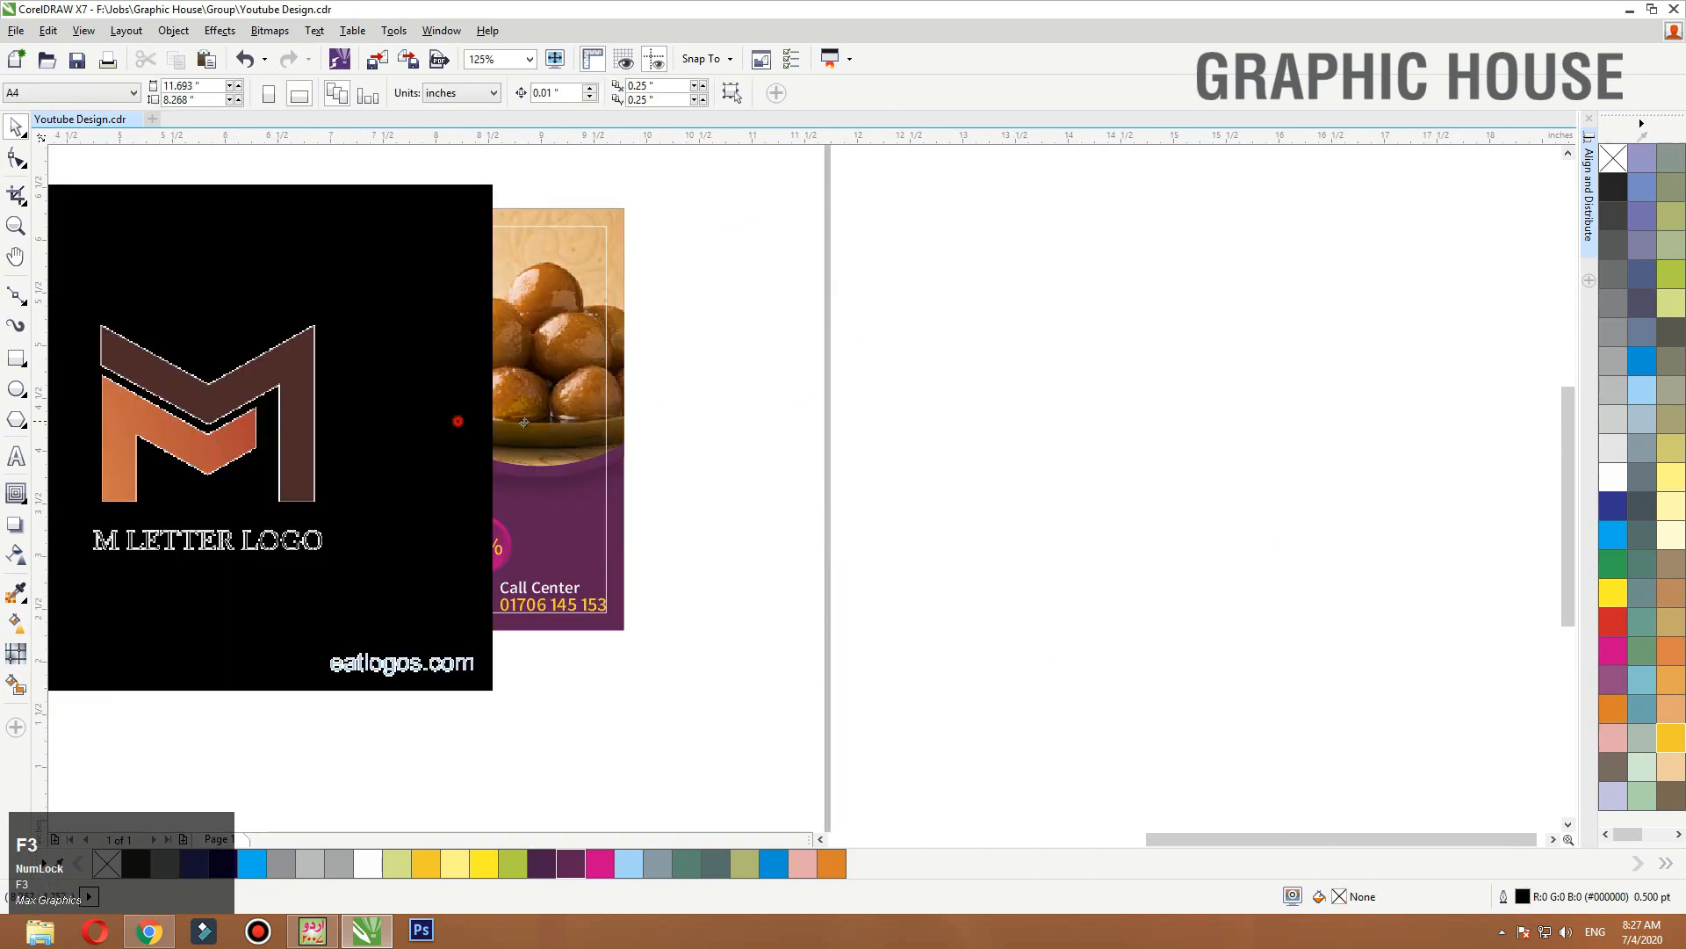
# Move the logo bitmap clear of the post into the empty area beside the page.
pyautogui.moveTo(456, 418); pyautogui.dragTo(1208, 418)
pyautogui.hotkey('shift', 'F2')
pyautogui.moveTo(1440, 210); pyautogui.dragTo(1143, 433)
pyautogui.press('F2')
pyautogui.moveTo(663, 648); pyautogui.dragTo(543, 672)
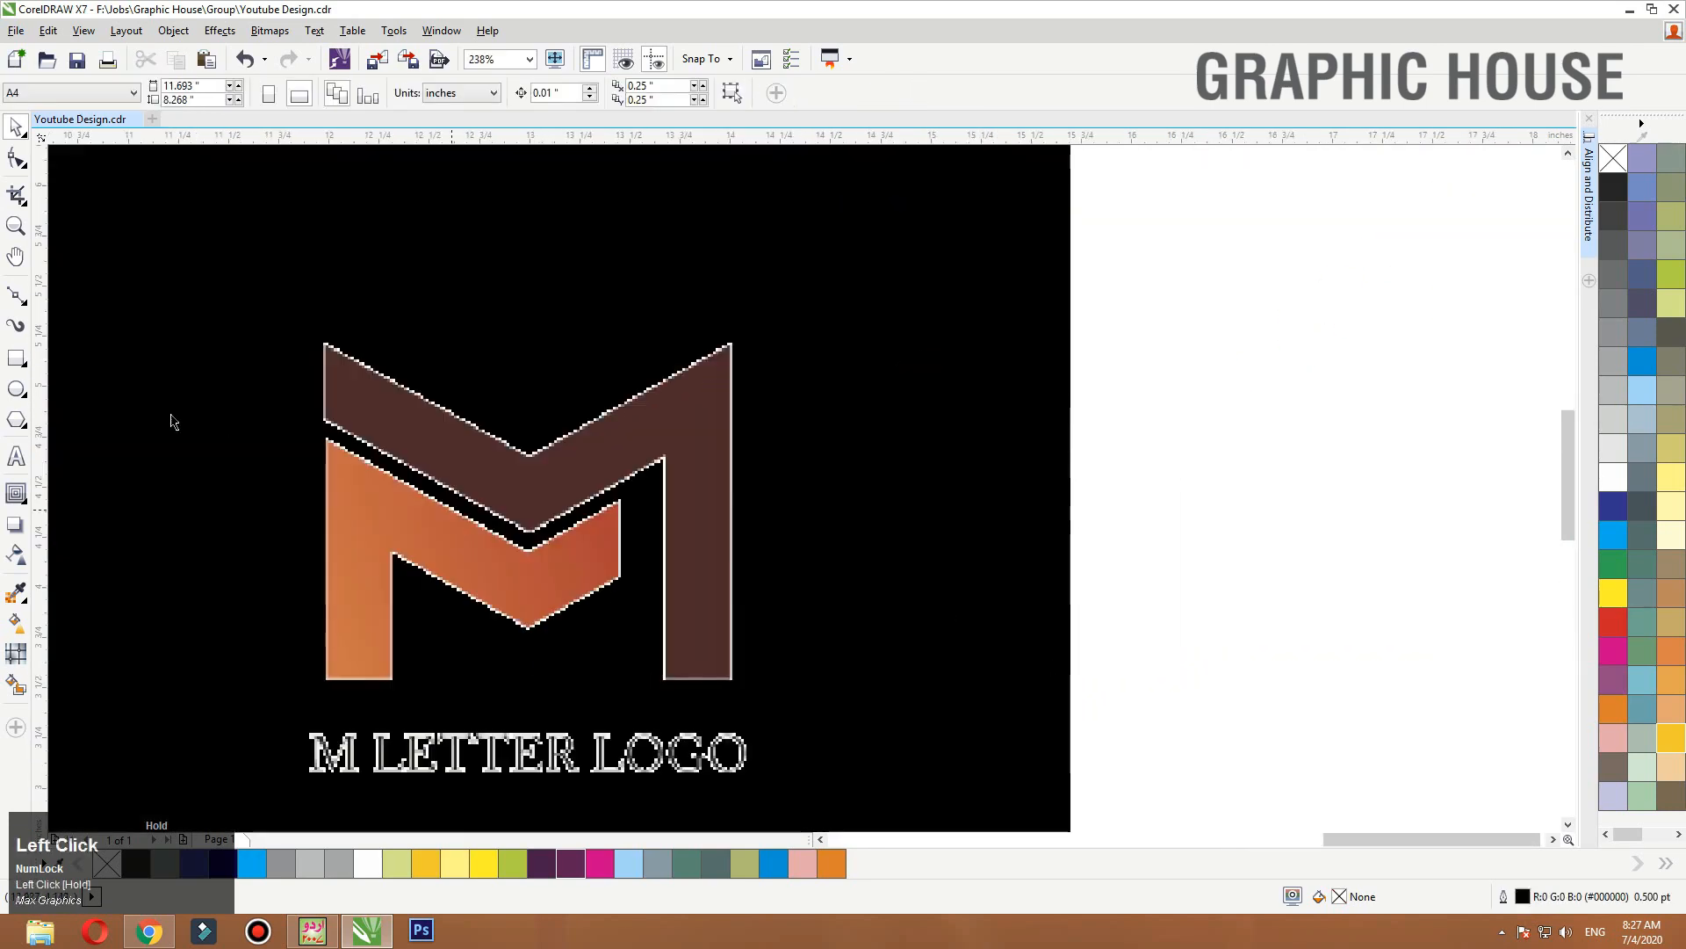
# Draw a rectangle about 0.315 × 1.19 in over the M's left leg and copy it to the right leg, stretched to about 1.68 in tall.
pyautogui.click(16, 357)
pyautogui.moveTo(392, 677); pyautogui.dragTo(327, 440)
pyautogui.press('space')
pyautogui.moveTo(360, 560); pyautogui.dragTo(699, 560)
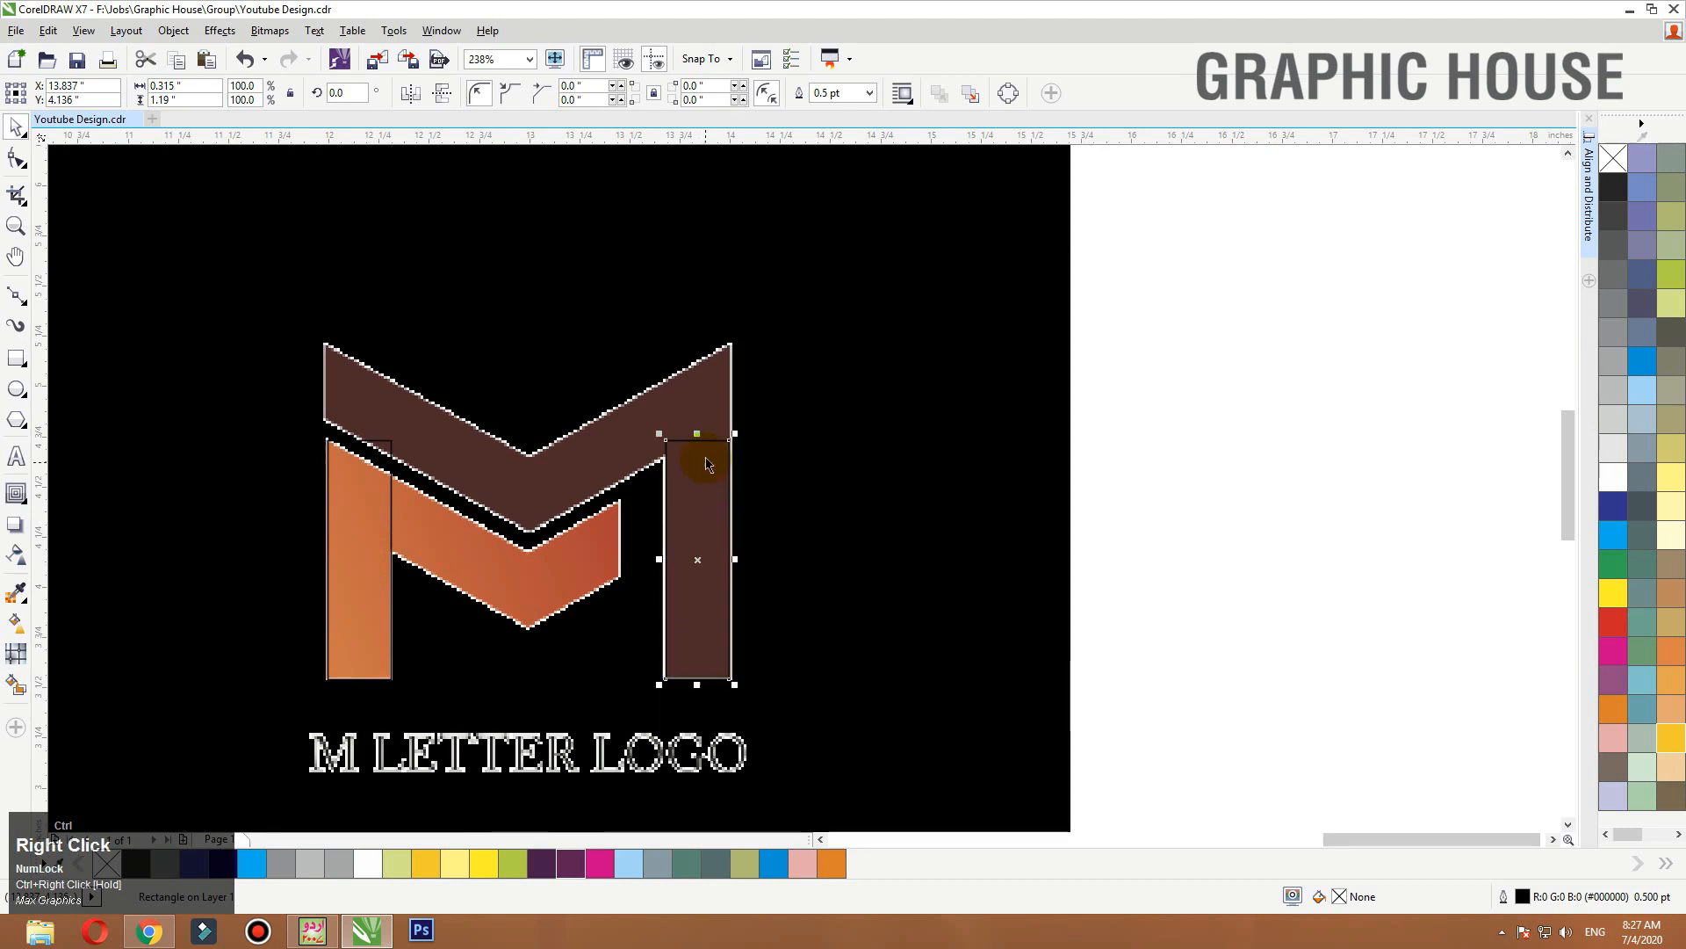
pyautogui.moveTo(699, 440); pyautogui.dragTo(700, 335)
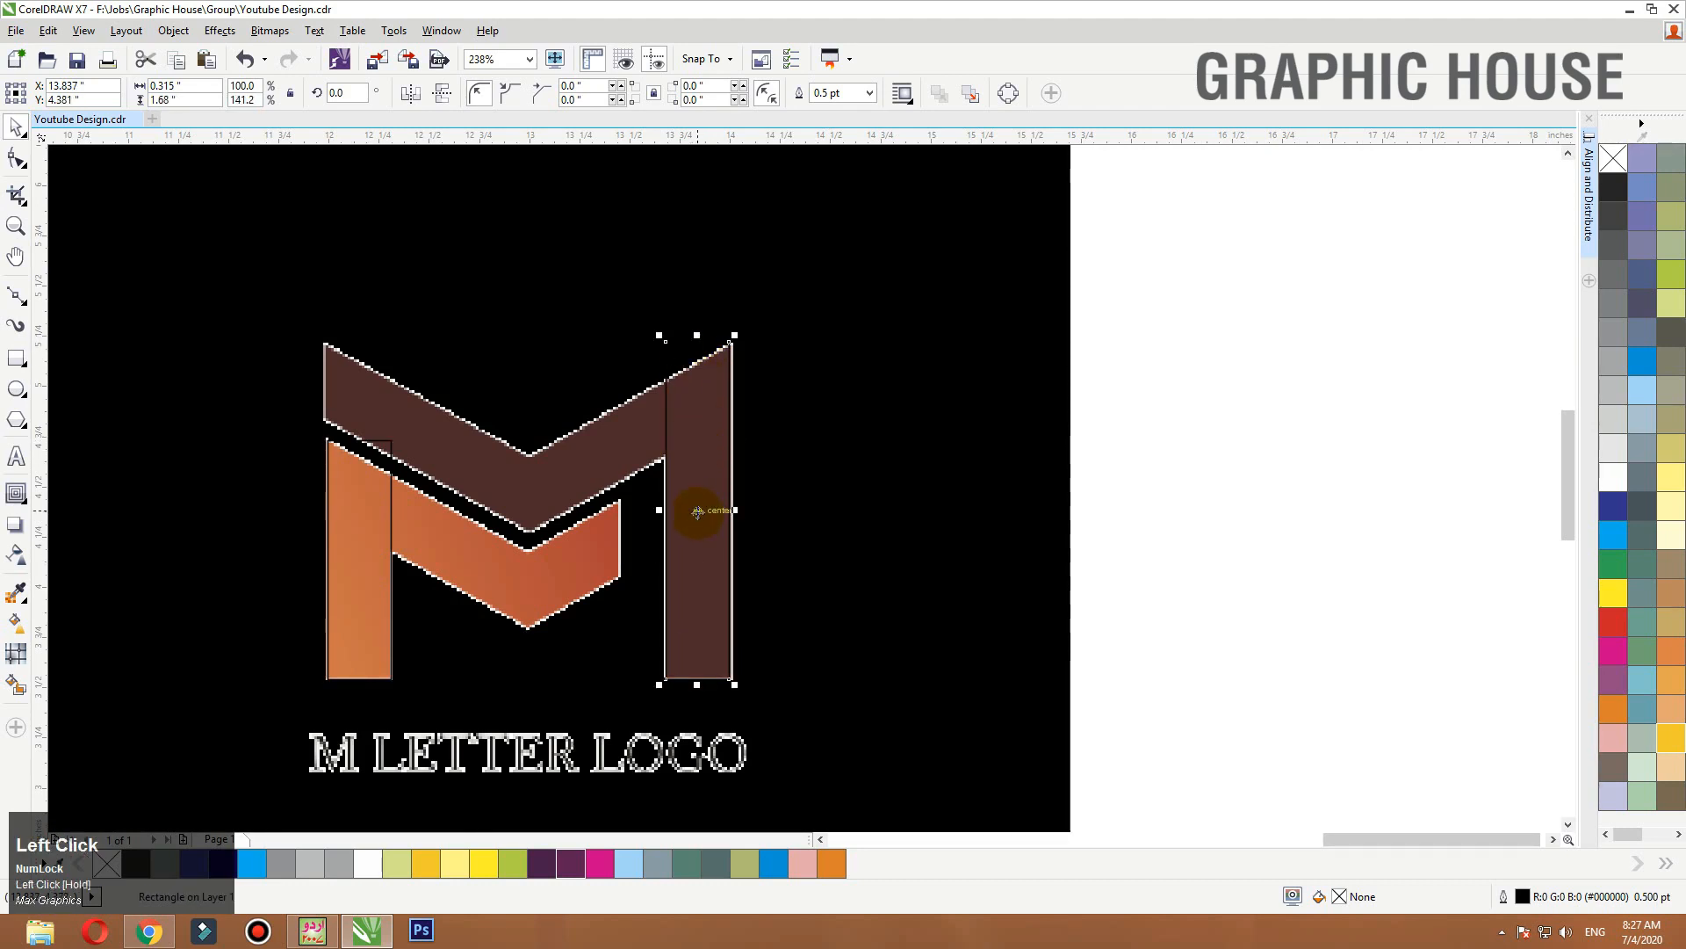
# Copy the tall rectangle to the right of the M and fill the copy dark blue.
pyautogui.moveTo(697, 511); pyautogui.dragTo(873, 509)
pyautogui.keyDown('ctrl'); pyautogui.rightClick(1620, 497); pyautogui.keyUp('ctrl')
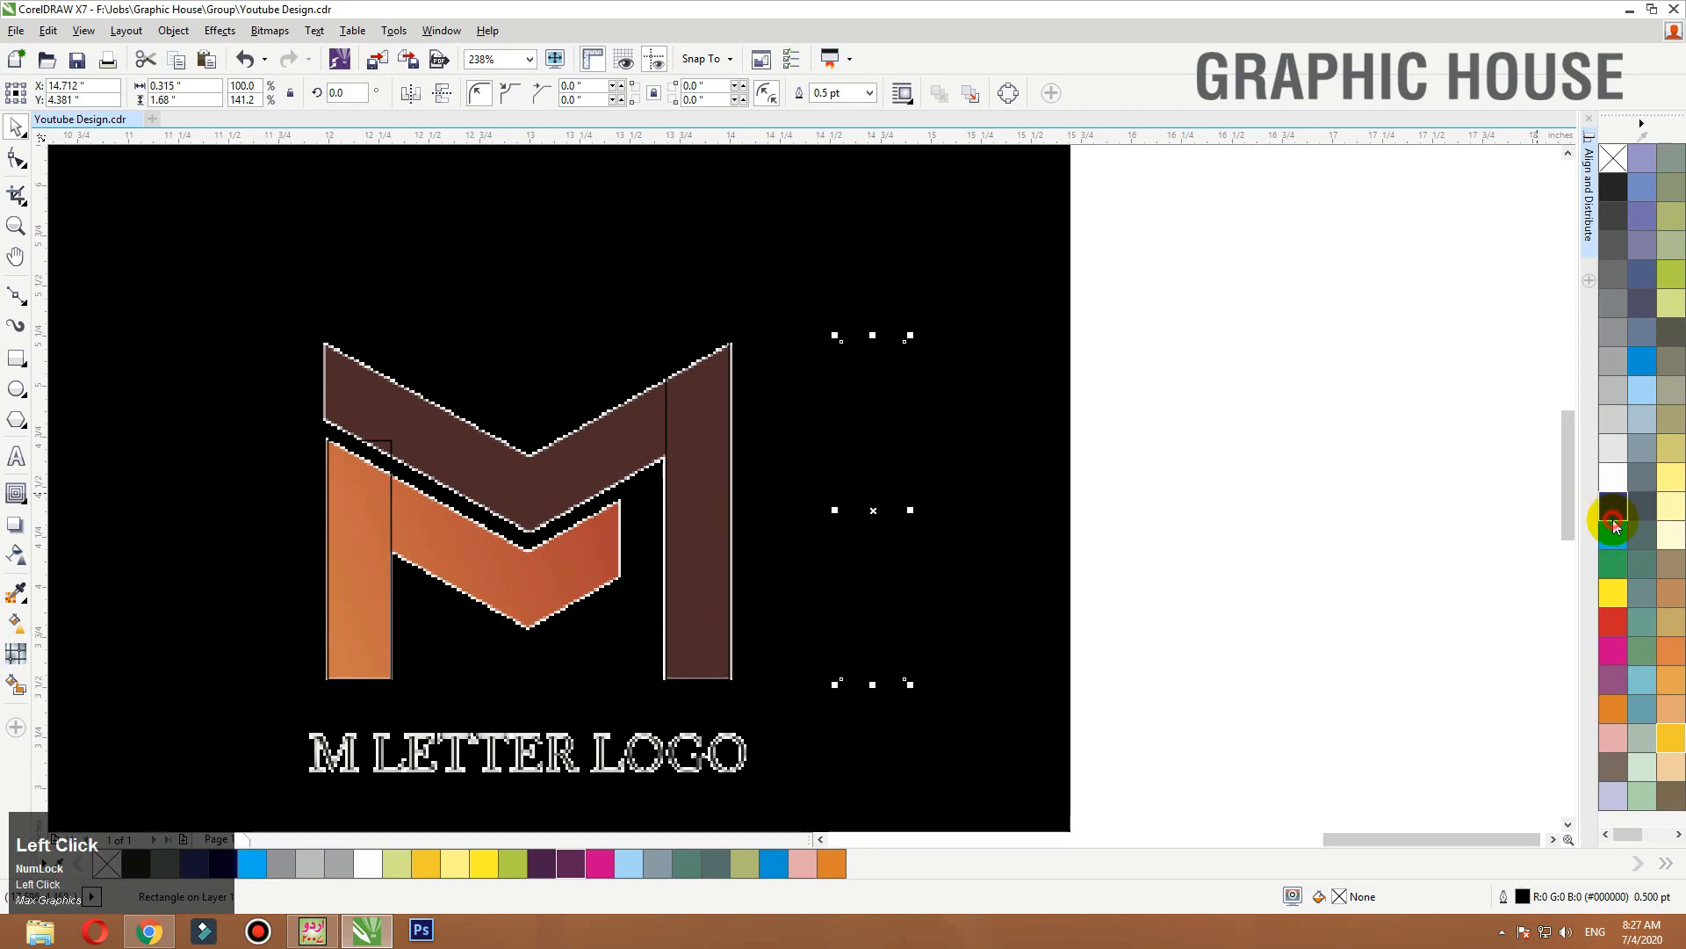
pyautogui.click(1616, 520)
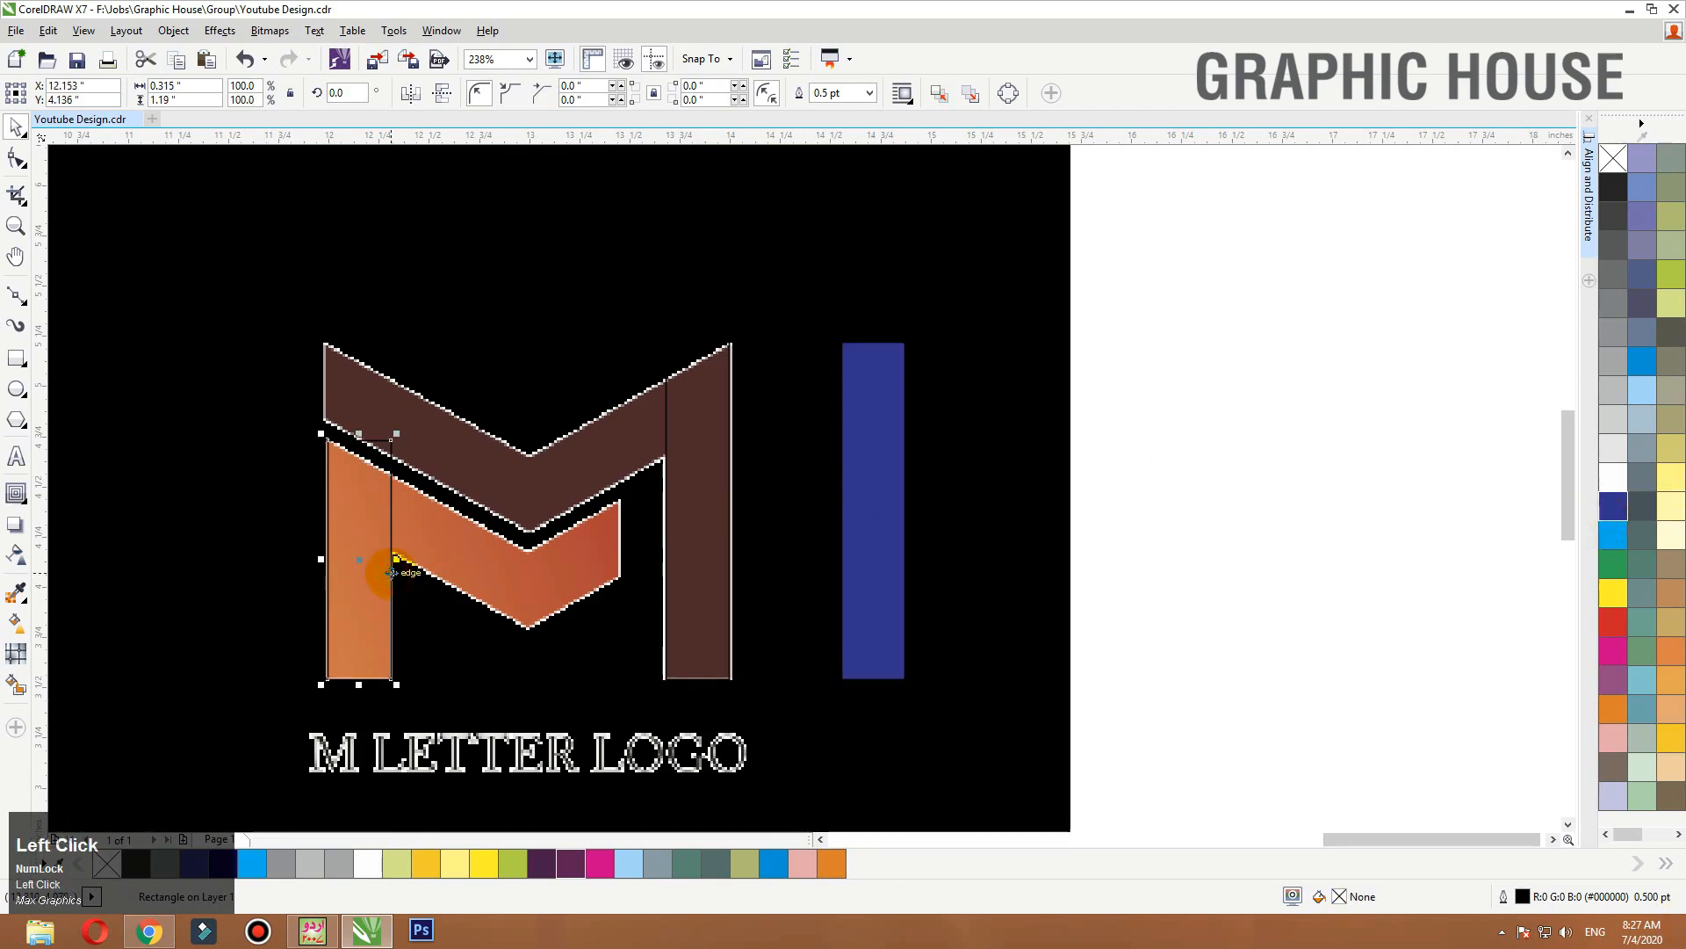
# Place a copy of the left leg's rectangle, rotated to horizontal, over the orange V of the logo.
pyautogui.moveTo(395, 430); pyautogui.dragTo(466, 580)
pyautogui.keyDown('ctrl'); pyautogui.rightClick(452, 599); pyautogui.keyUp('ctrl')
pyautogui.moveTo(632, 559); pyautogui.dragTo(622, 532)
# Convert the horizontal rectangle to curves and reshape its nodes, adding a middle one on both long edges, to match the orange V.
pyautogui.press('F2')
pyautogui.moveTo(915, 370)
pyautogui.mouseDown()
pyautogui.moveTo(109, 669)
pyautogui.moveTo(109, 706)
pyautogui.mouseUp()
pyautogui.hotkey('ctrl', 'q')
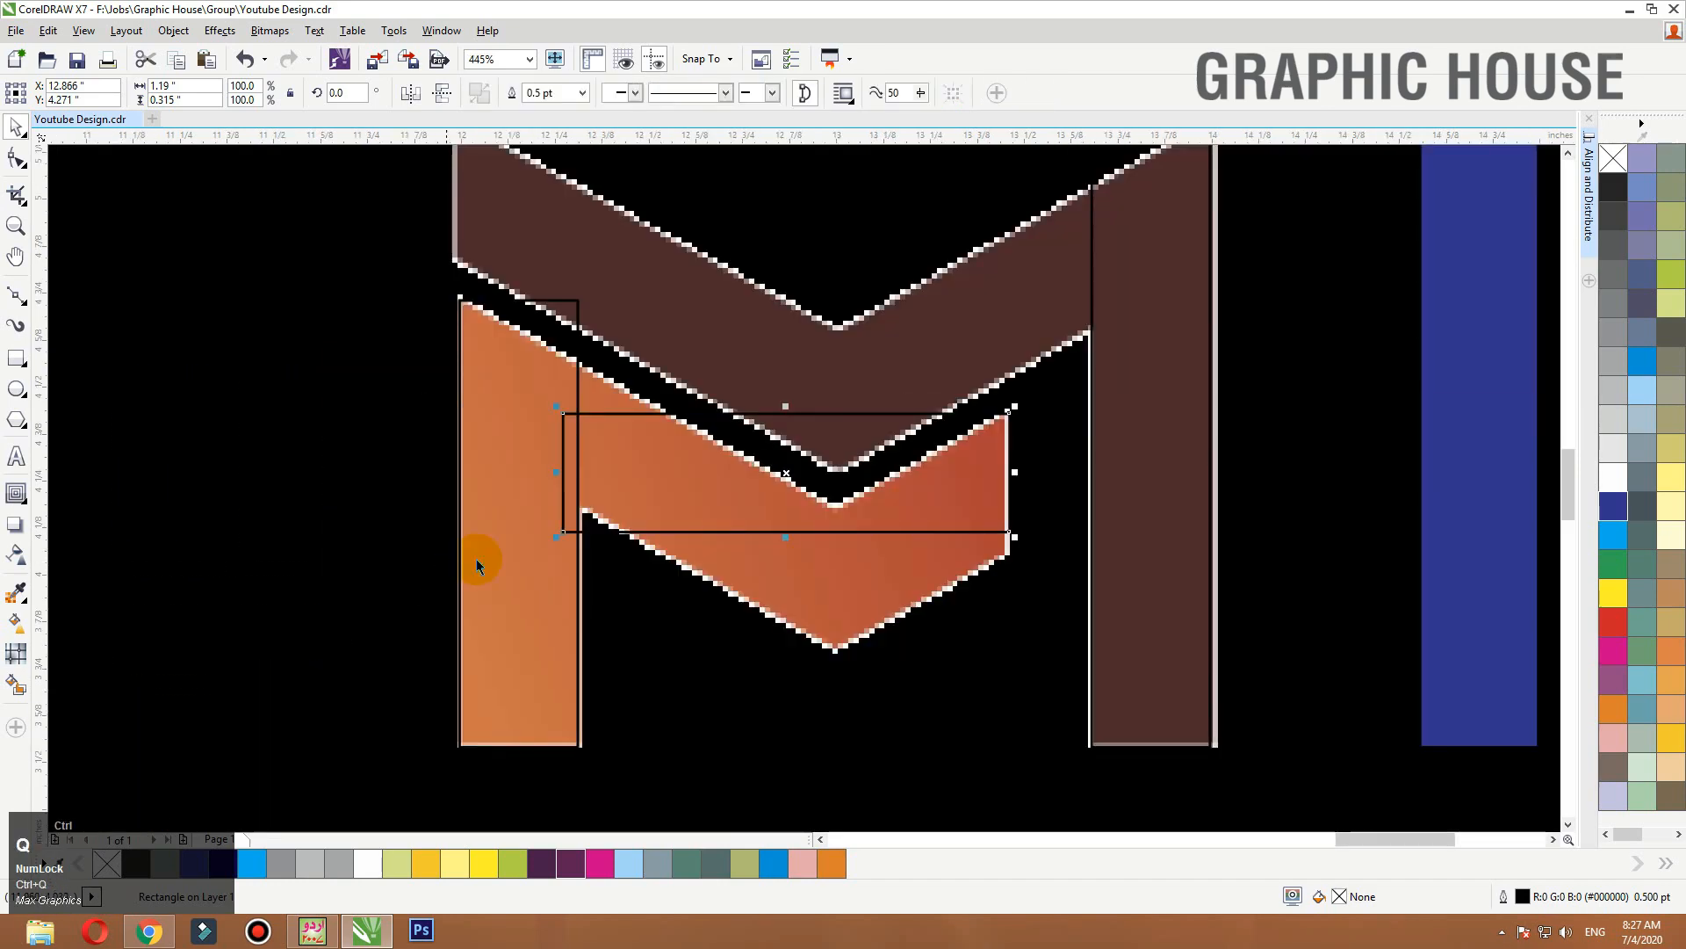
pyautogui.press('F10')
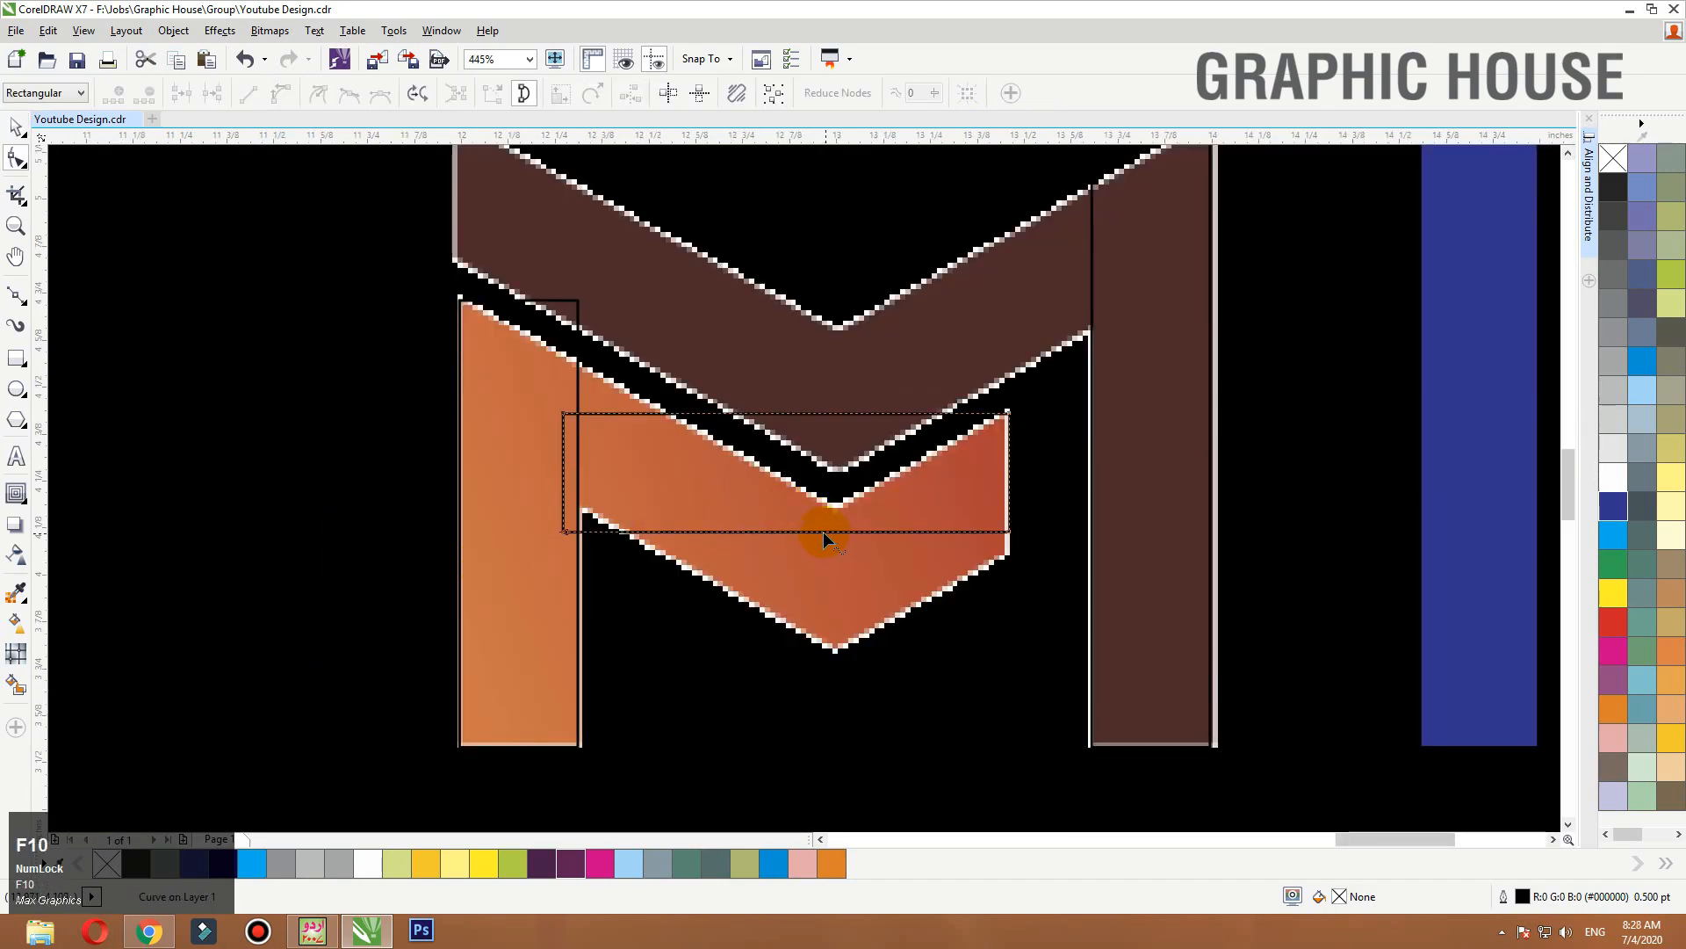
pyautogui.moveTo(828, 533); pyautogui.dragTo(835, 648)
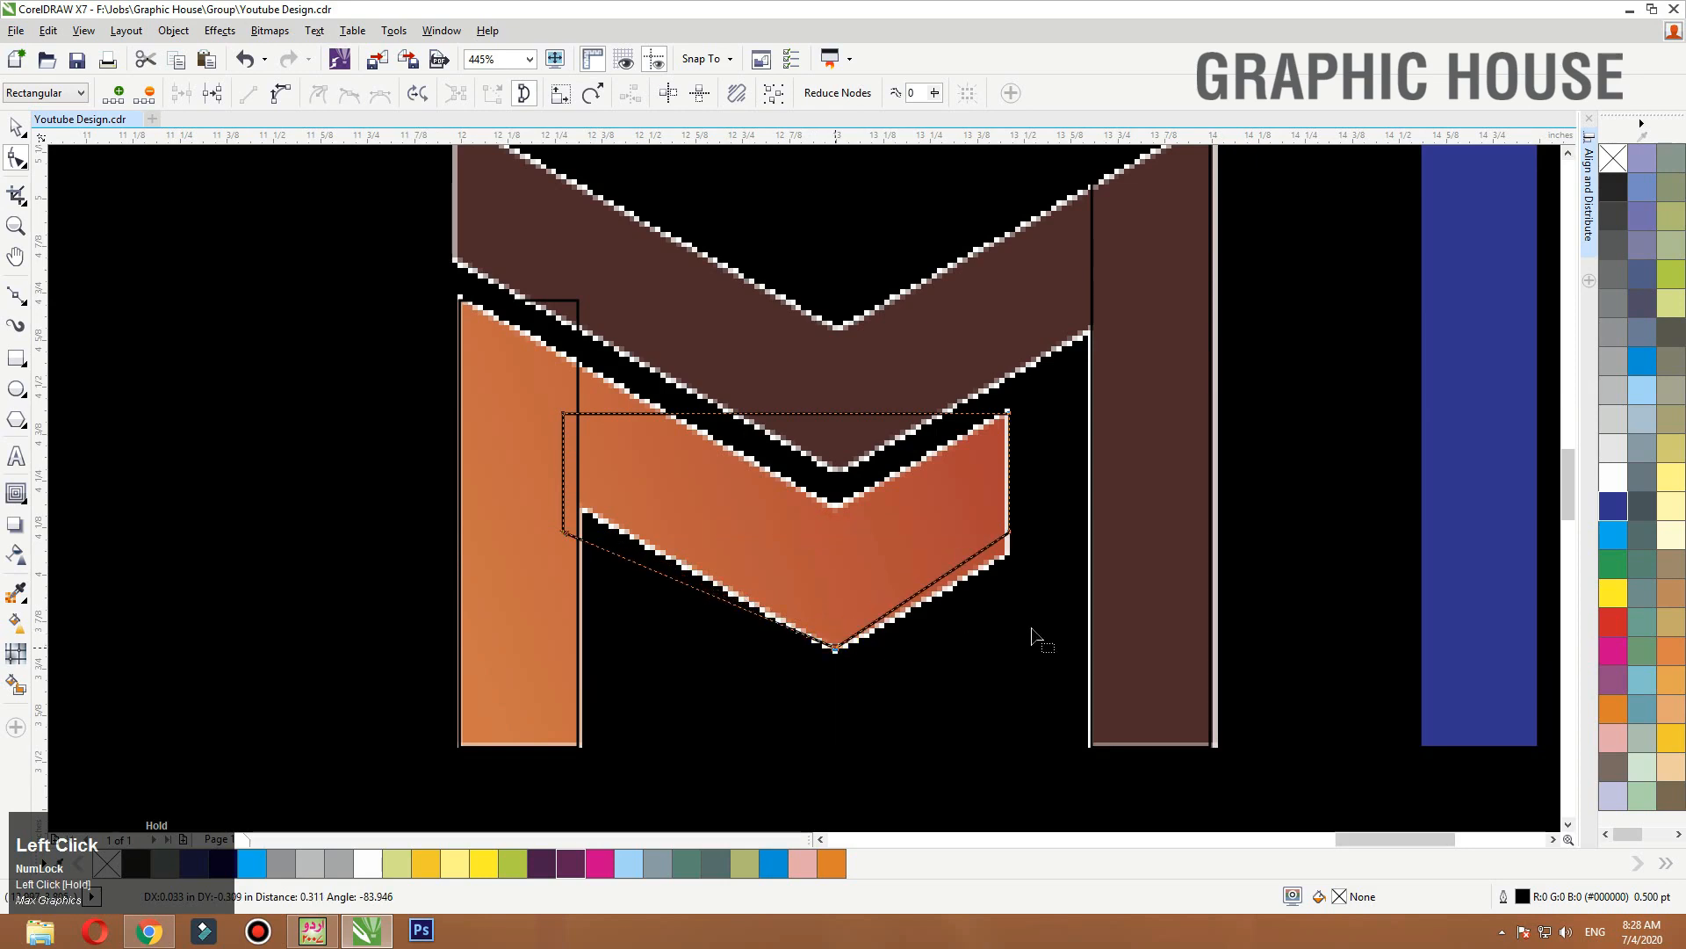
pyautogui.moveTo(1009, 532); pyautogui.dragTo(1010, 554)
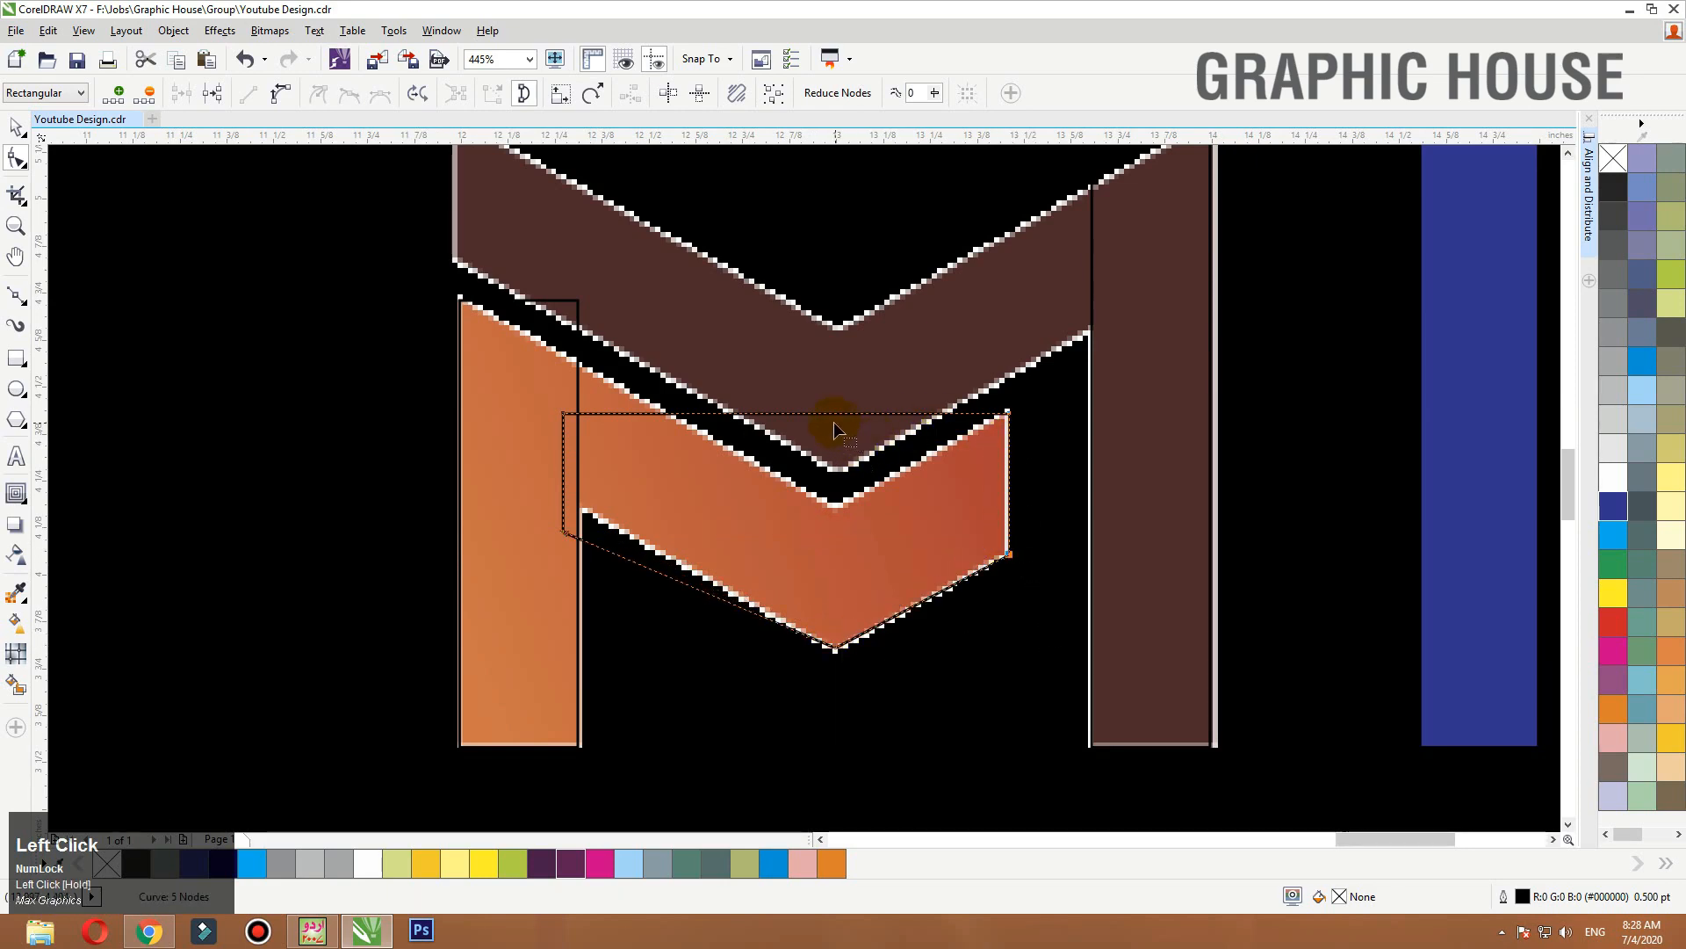
pyautogui.moveTo(828, 415); pyautogui.dragTo(835, 506)
pyautogui.moveTo(561, 423); pyautogui.dragTo(578, 364)
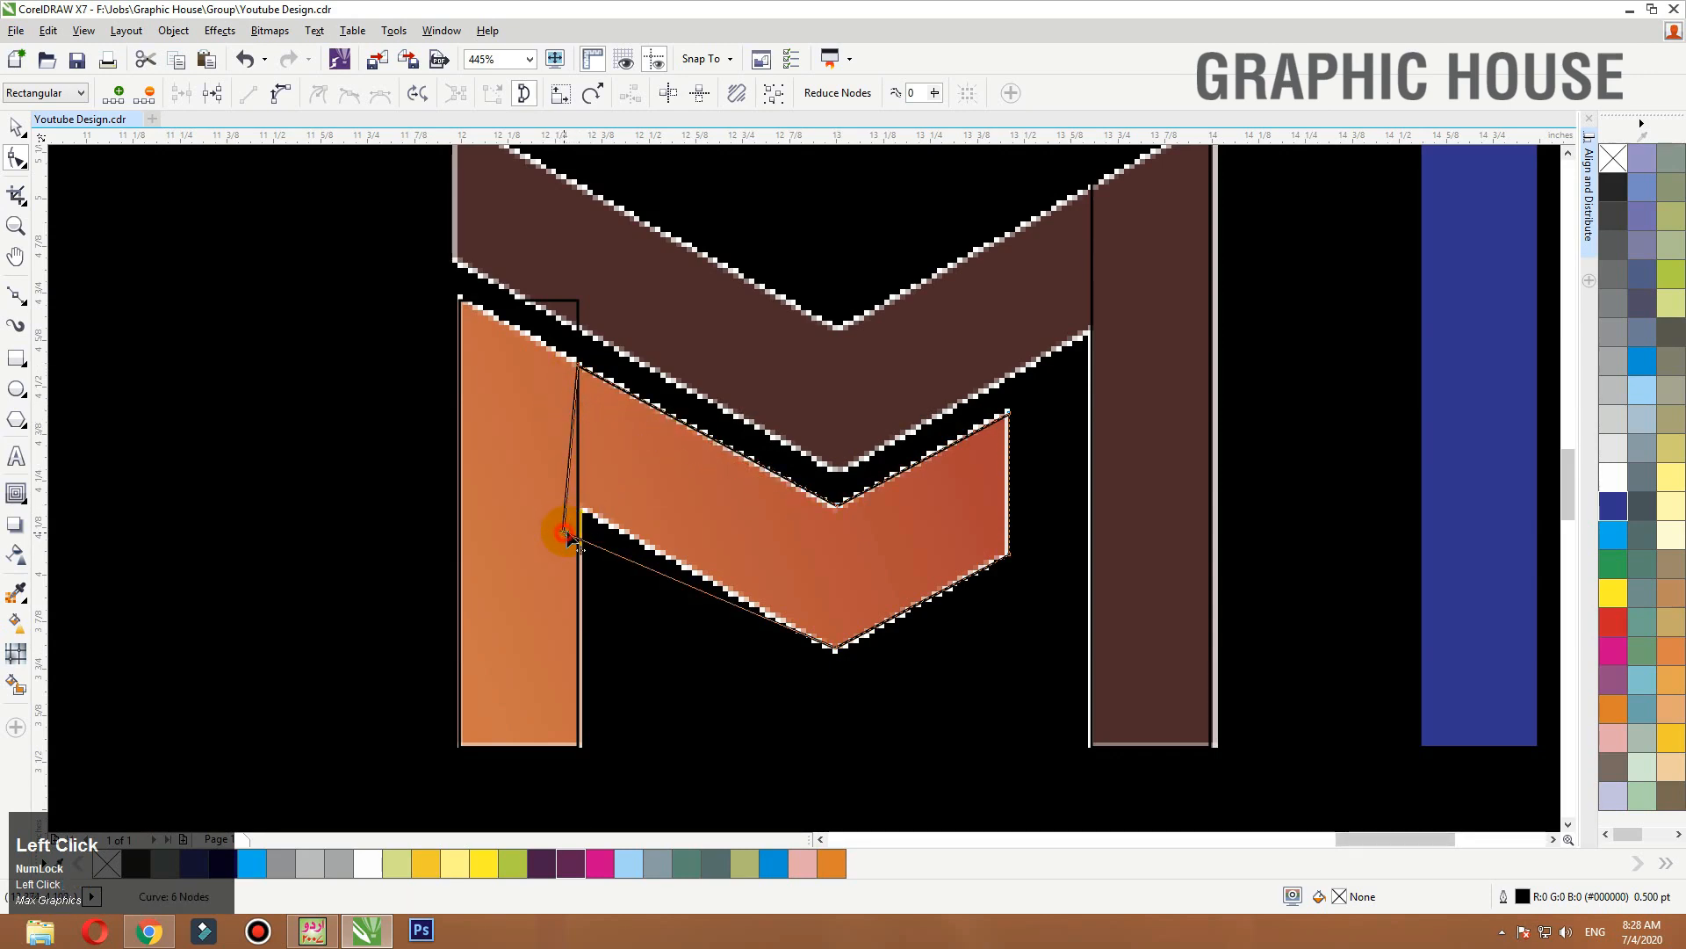
pyautogui.moveTo(566, 534); pyautogui.dragTo(578, 508)
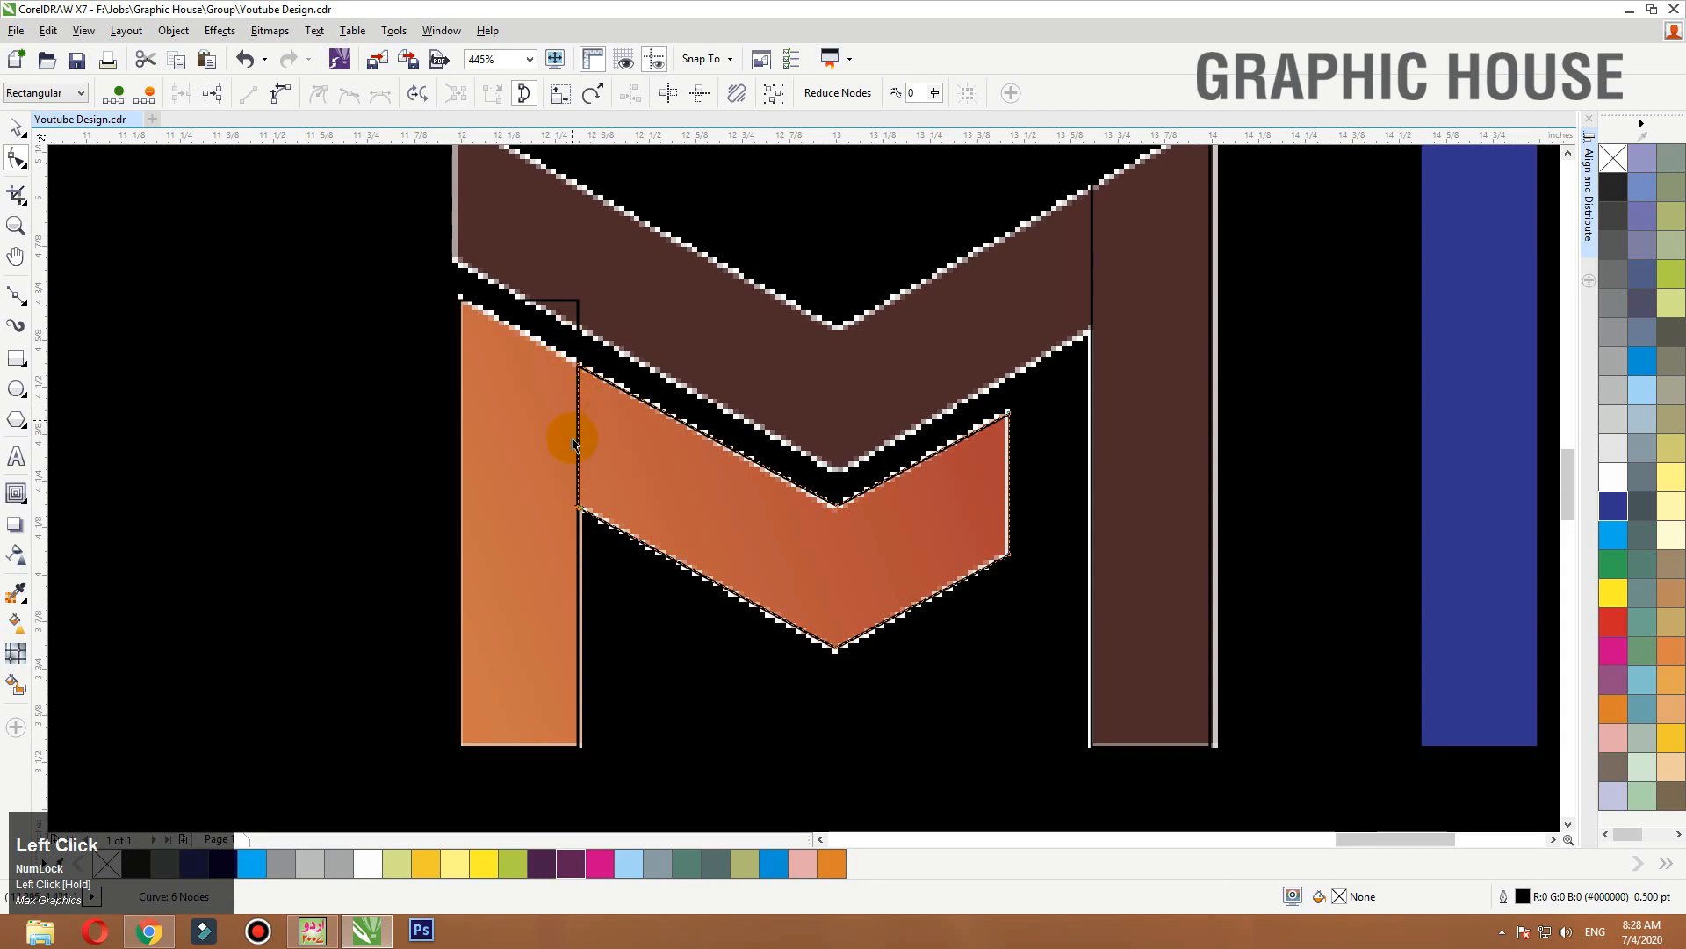
# Convert the left leg's rectangle to curves, lower its upper-right corner to the V's edge and weld both shapes together.
pyautogui.press('space')
pyautogui.click(578, 326)
pyautogui.hotkey('ctrl', 'q')
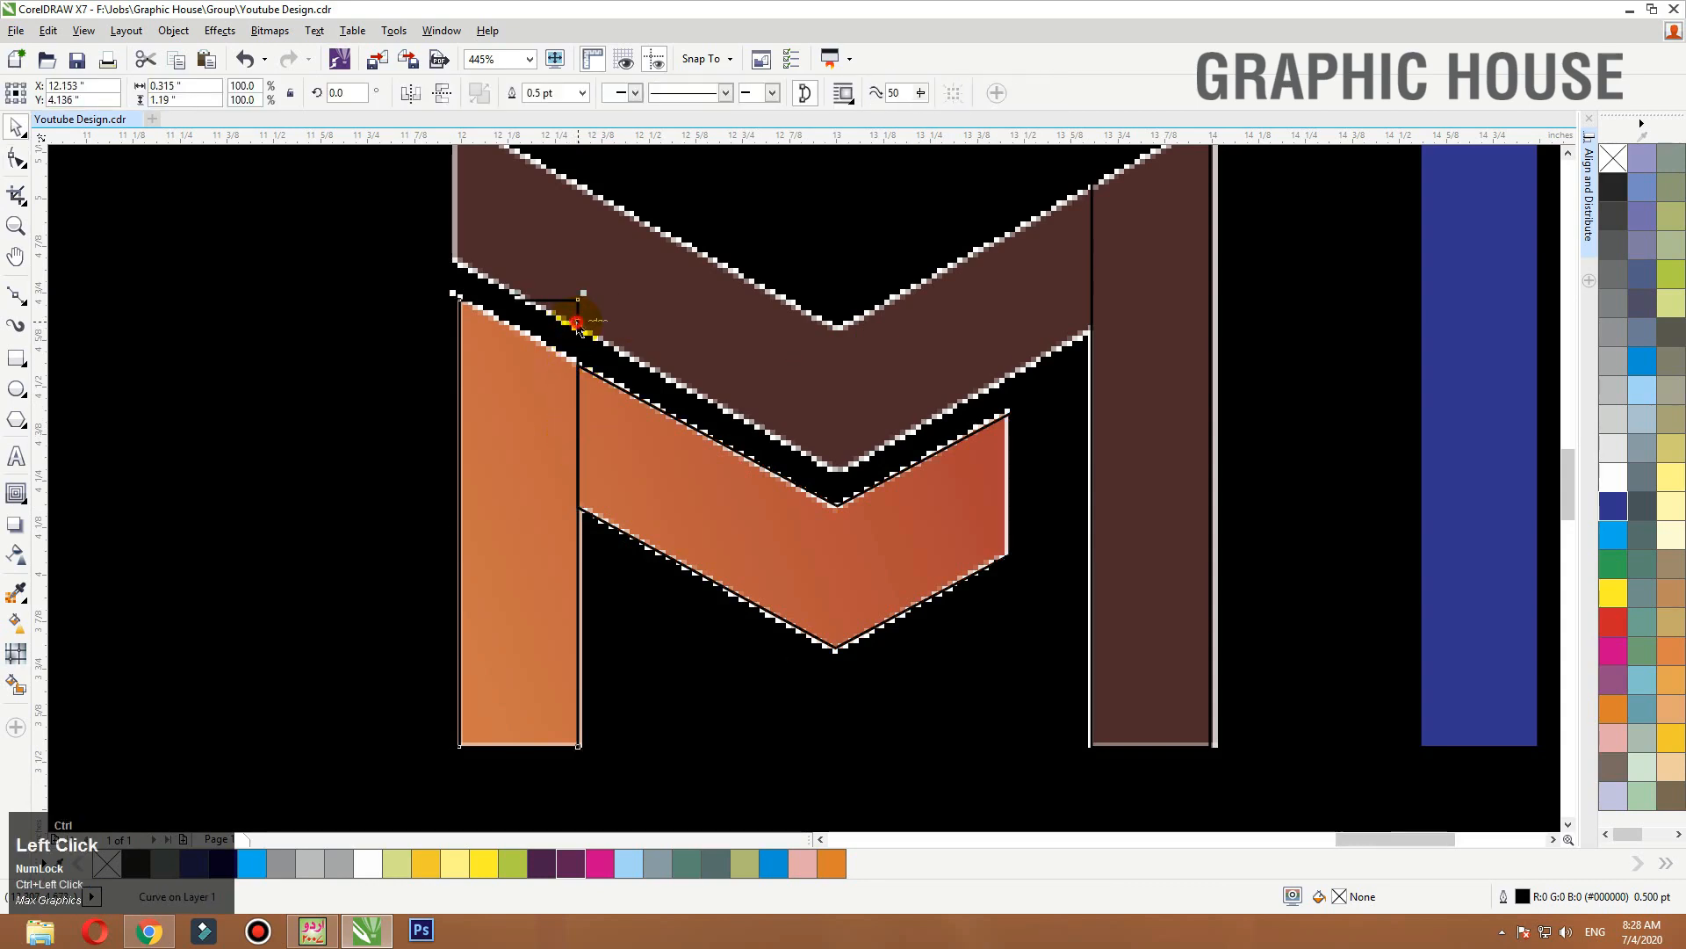
pyautogui.press('space')
pyautogui.moveTo(578, 301); pyautogui.dragTo(580, 364)
pyautogui.press('space')
pyautogui.click(538, 214)
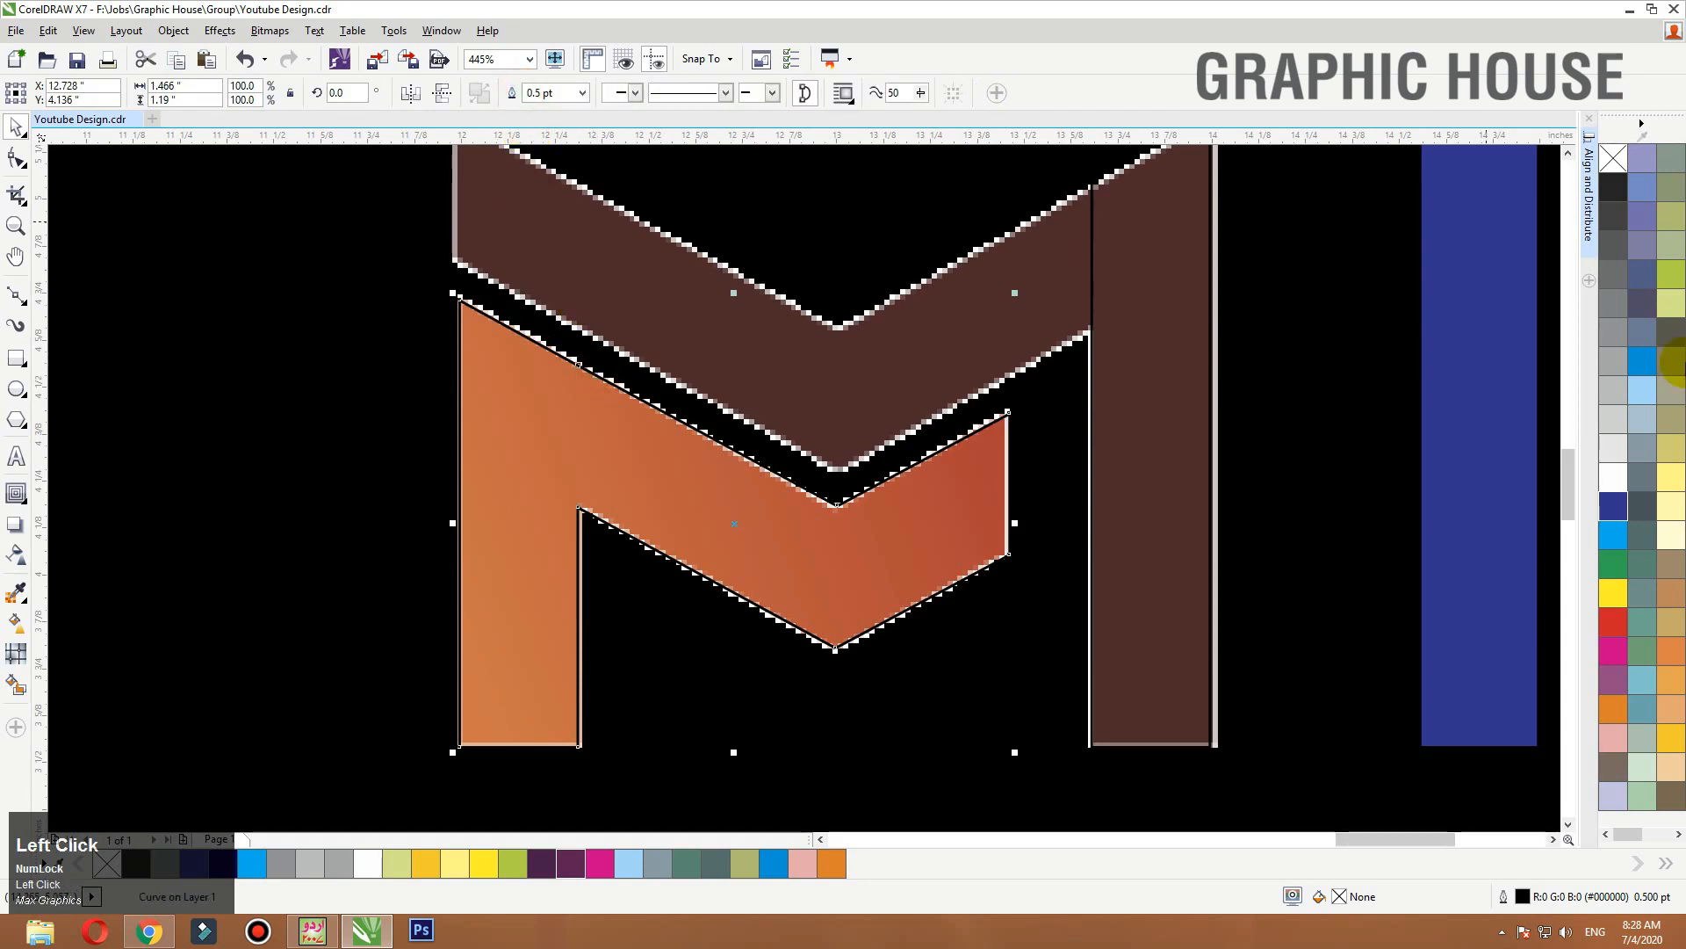
# Fill the welded orange-part shape cyan without an outline, and fill the right leg's rectangle cyan too.
pyautogui.click(1614, 533)
pyautogui.rightClick(1614, 159)
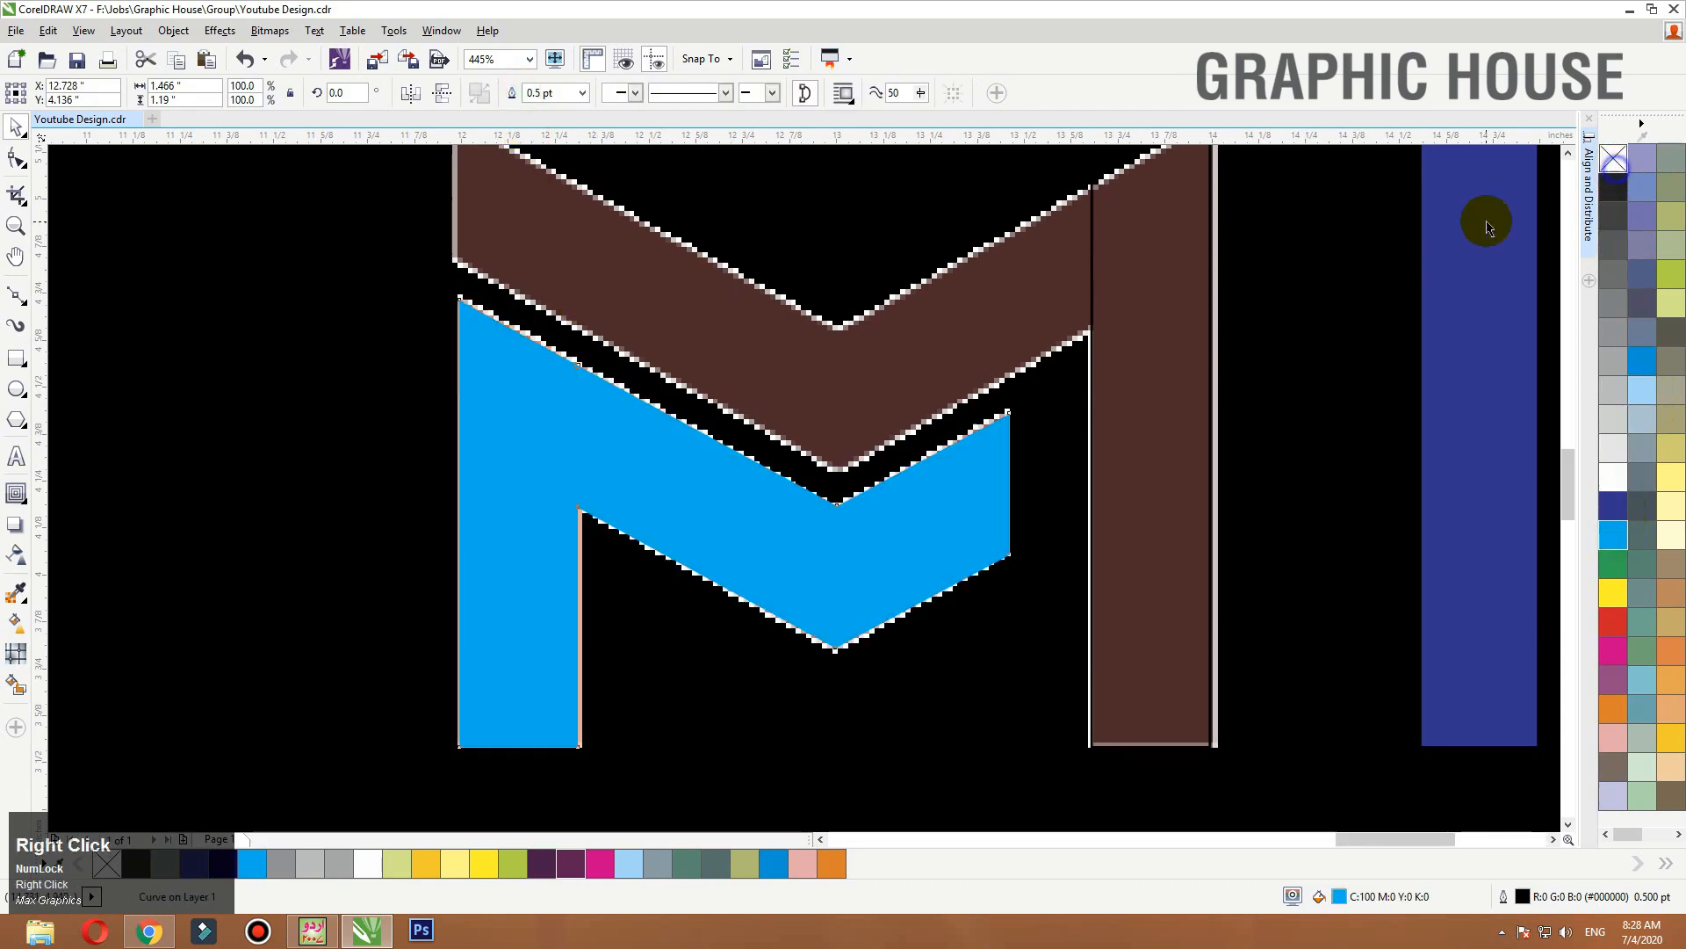
pyautogui.scroll(-2, 1050, 546)
pyautogui.click(1028, 417)
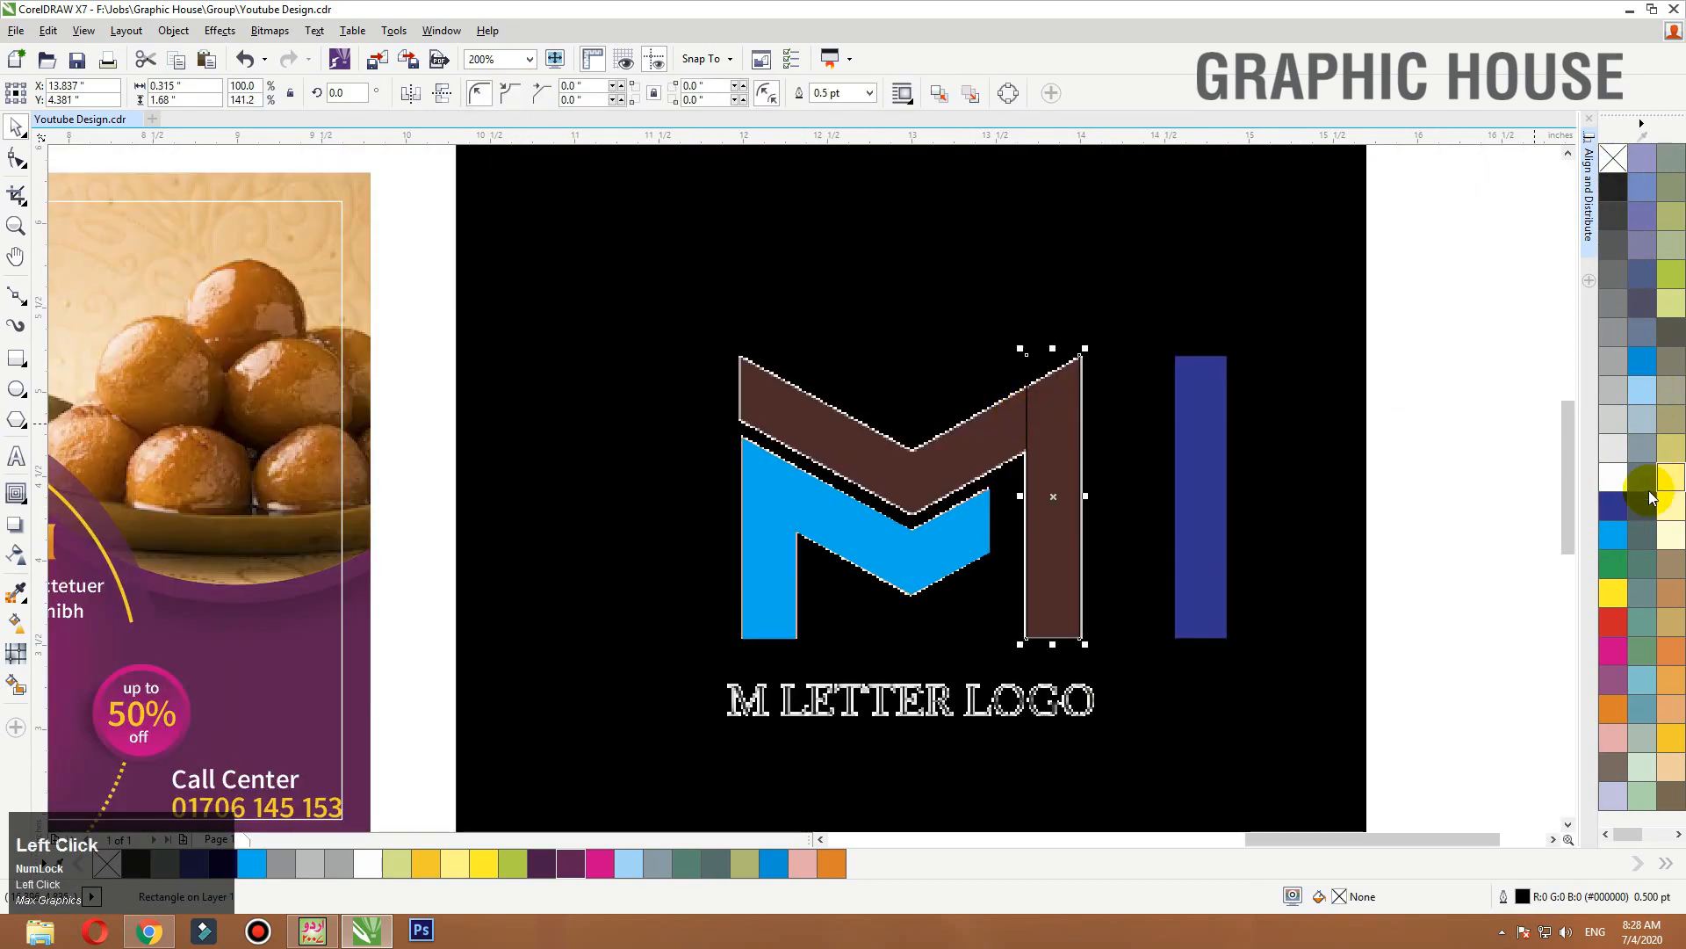
pyautogui.click(1613, 533)
pyautogui.moveTo(1283, 252); pyautogui.dragTo(609, 694)
pyautogui.moveTo(929, 437); pyautogui.dragTo(858, 437)
pyautogui.hotkey('ctrl', 'z')
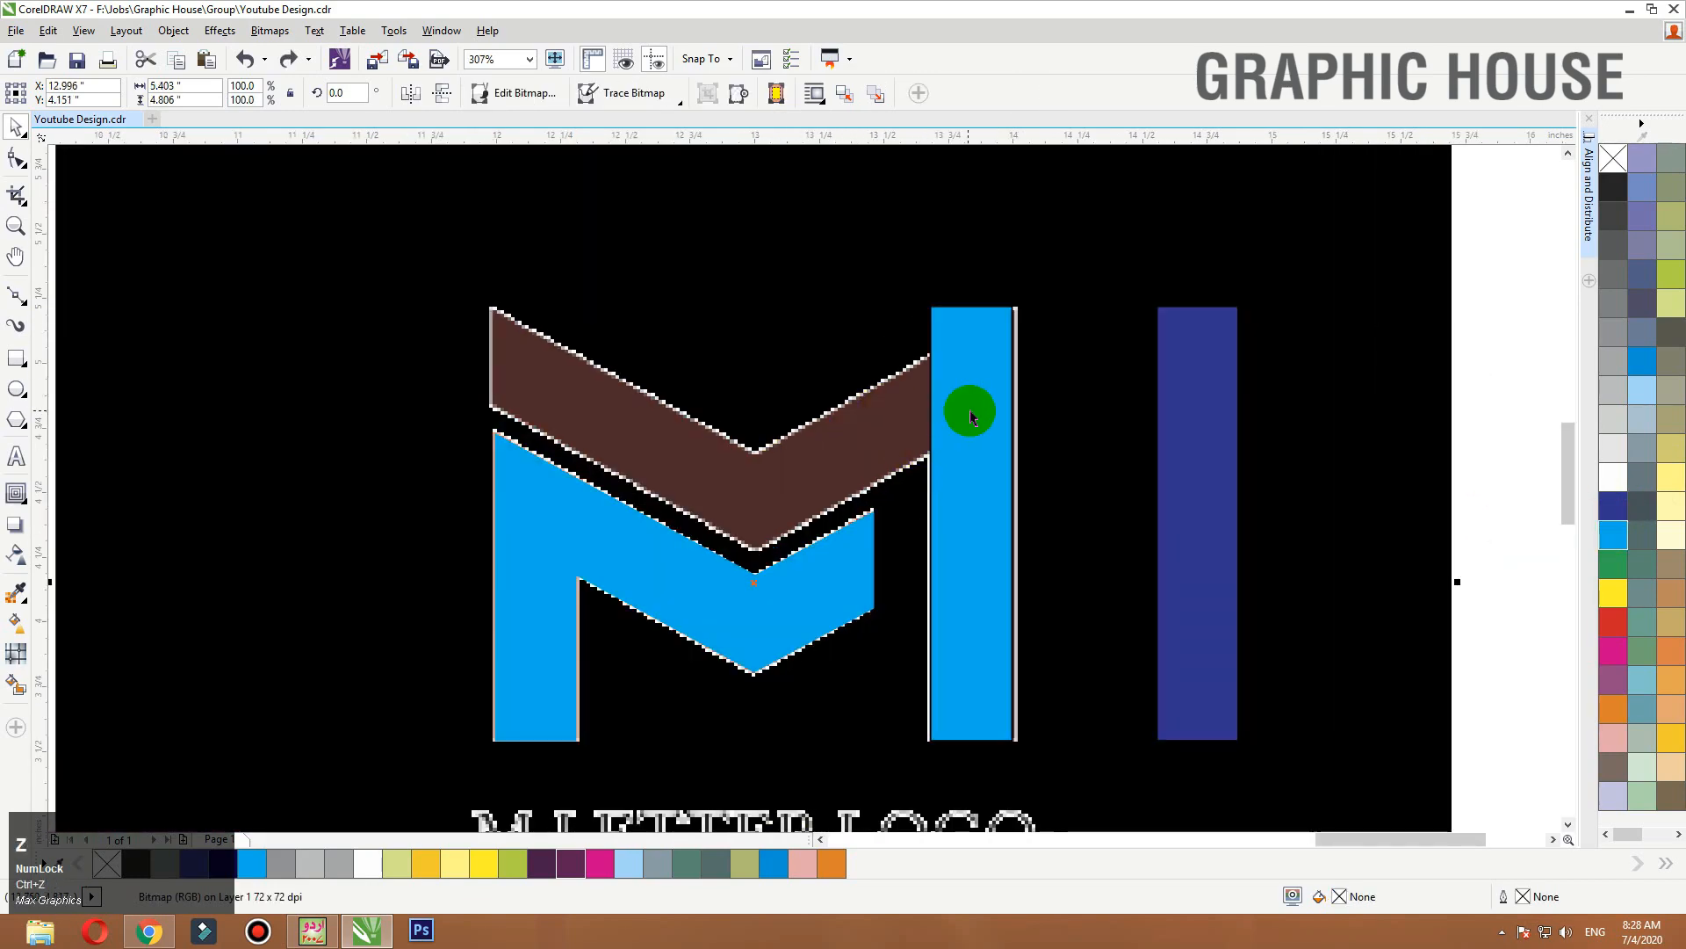
pyautogui.click(971, 408)
pyautogui.click(19, 194)
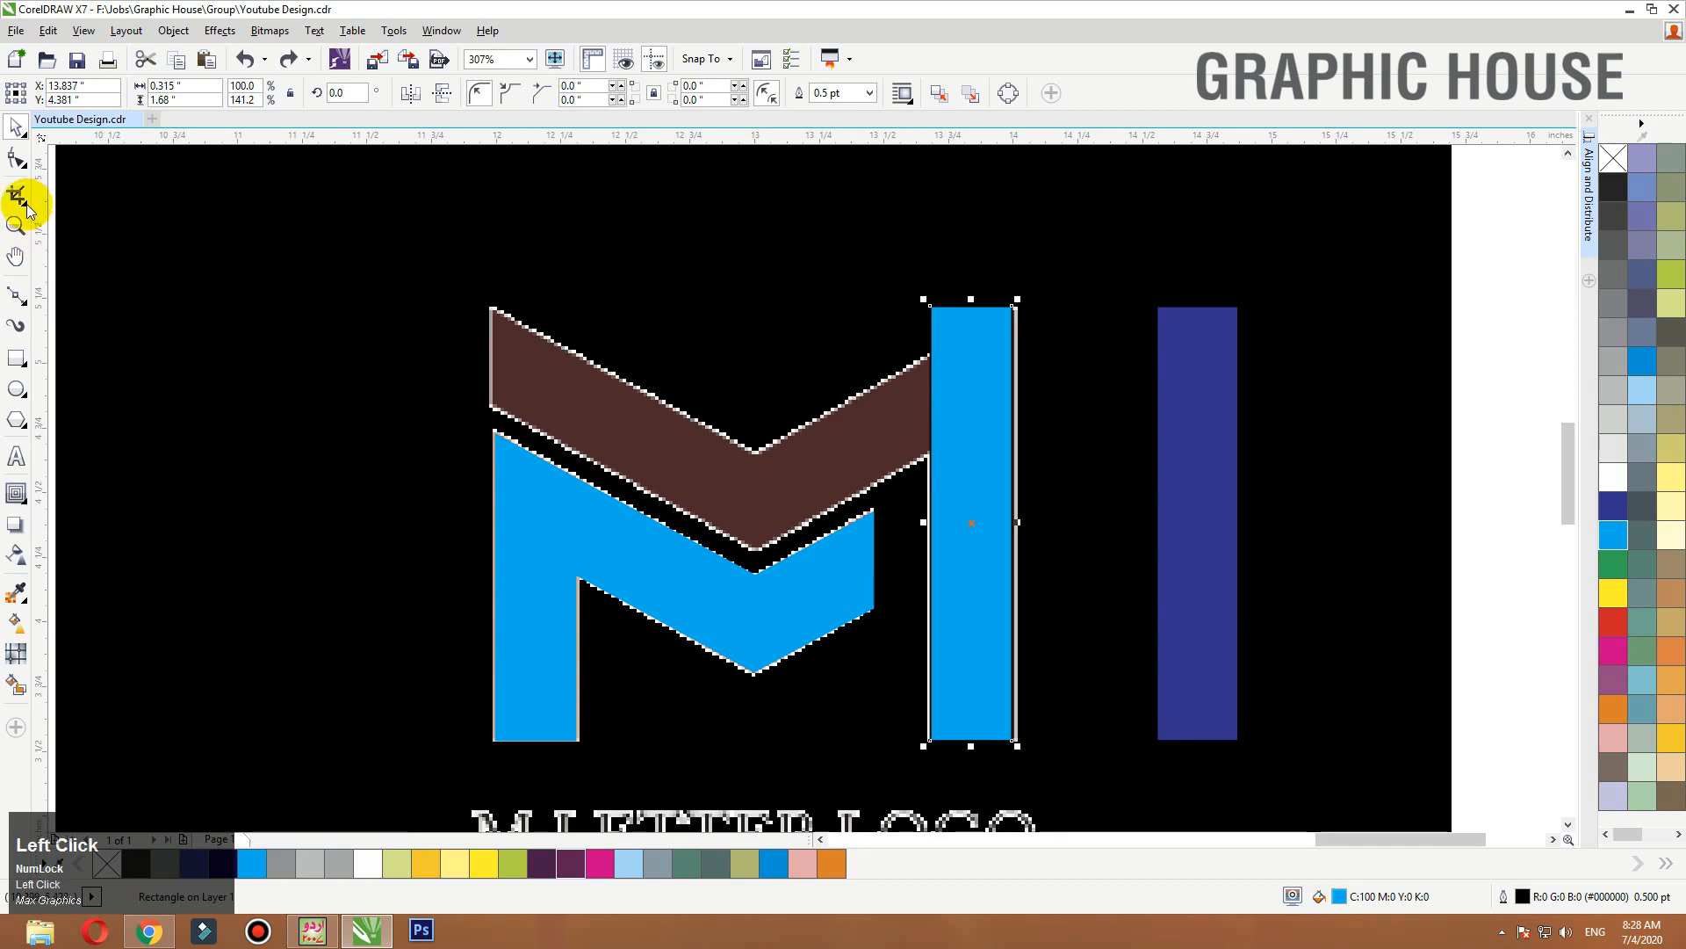
pyautogui.click(19, 194)
pyautogui.click(20, 194)
# Trace the brown V of the logo as a closed straight-line shape reaching the right leg's outer edge, and fill it red.
pyautogui.click(19, 292)
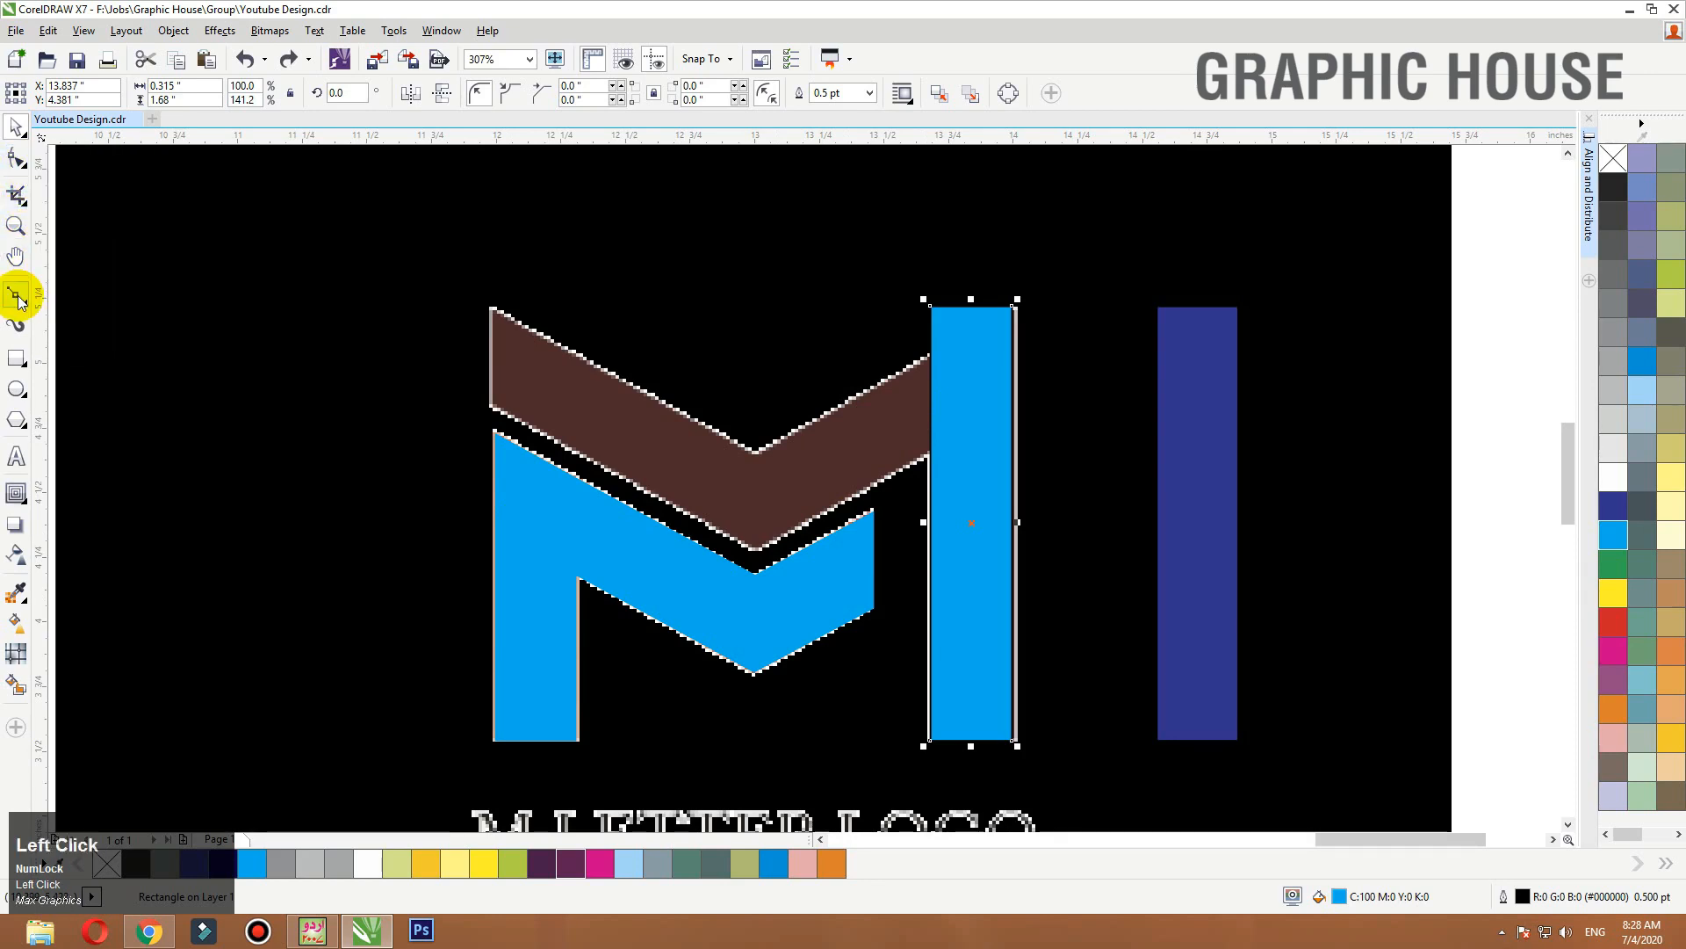
pyautogui.click(68, 301)
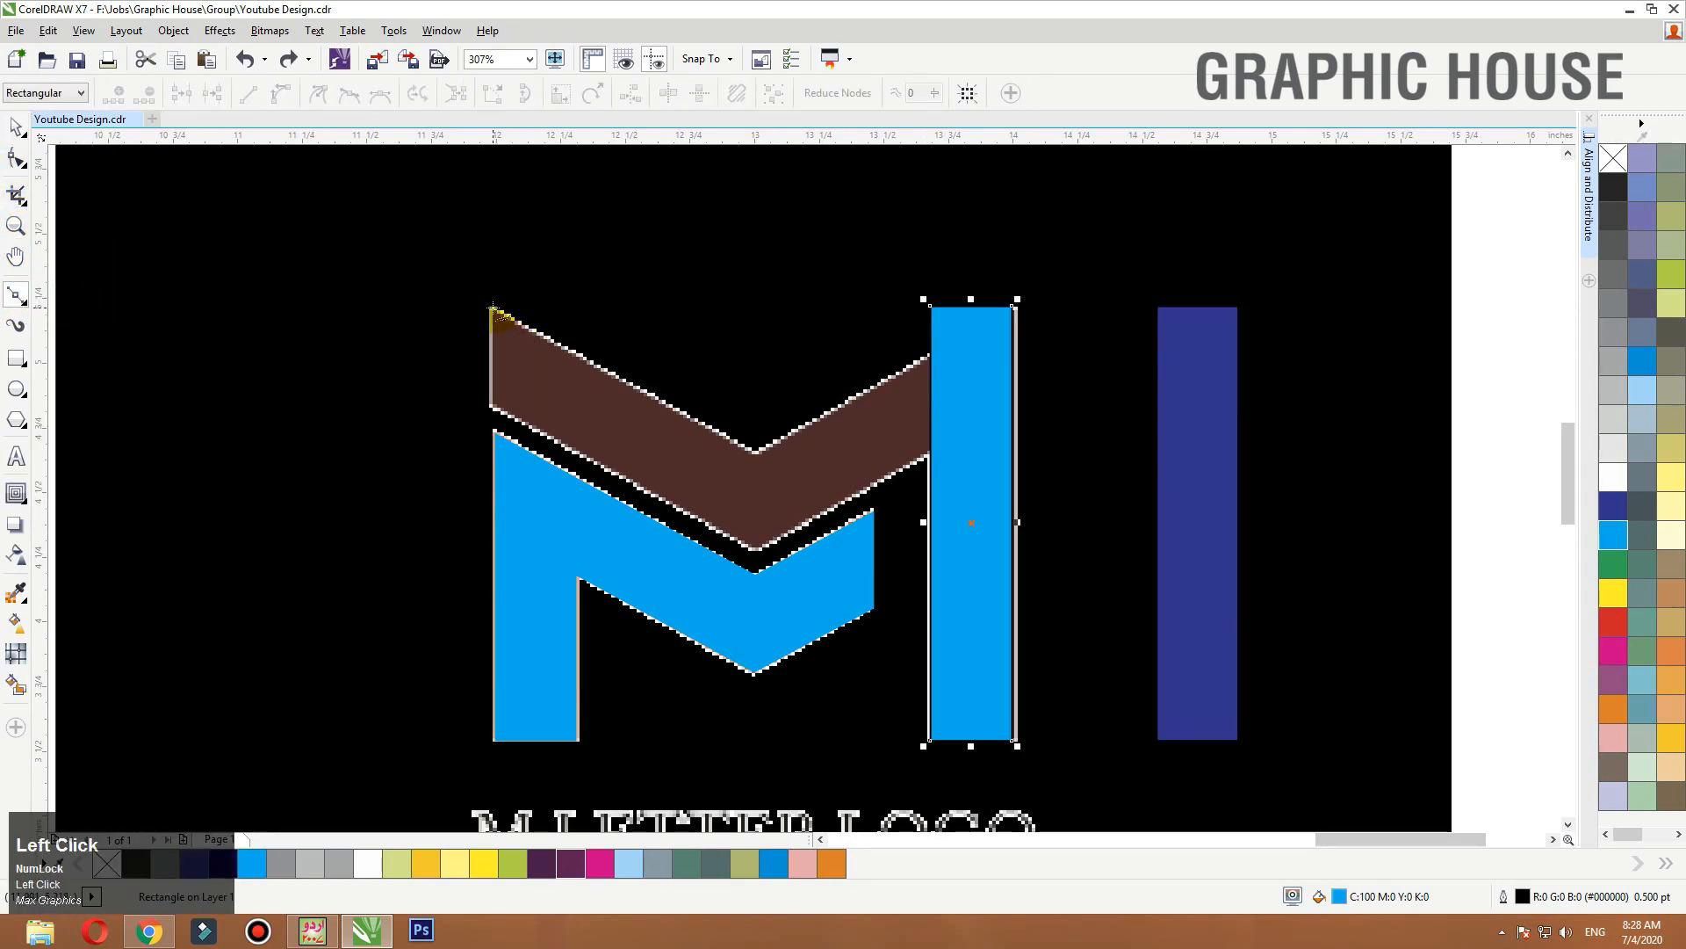
pyautogui.click(754, 452)
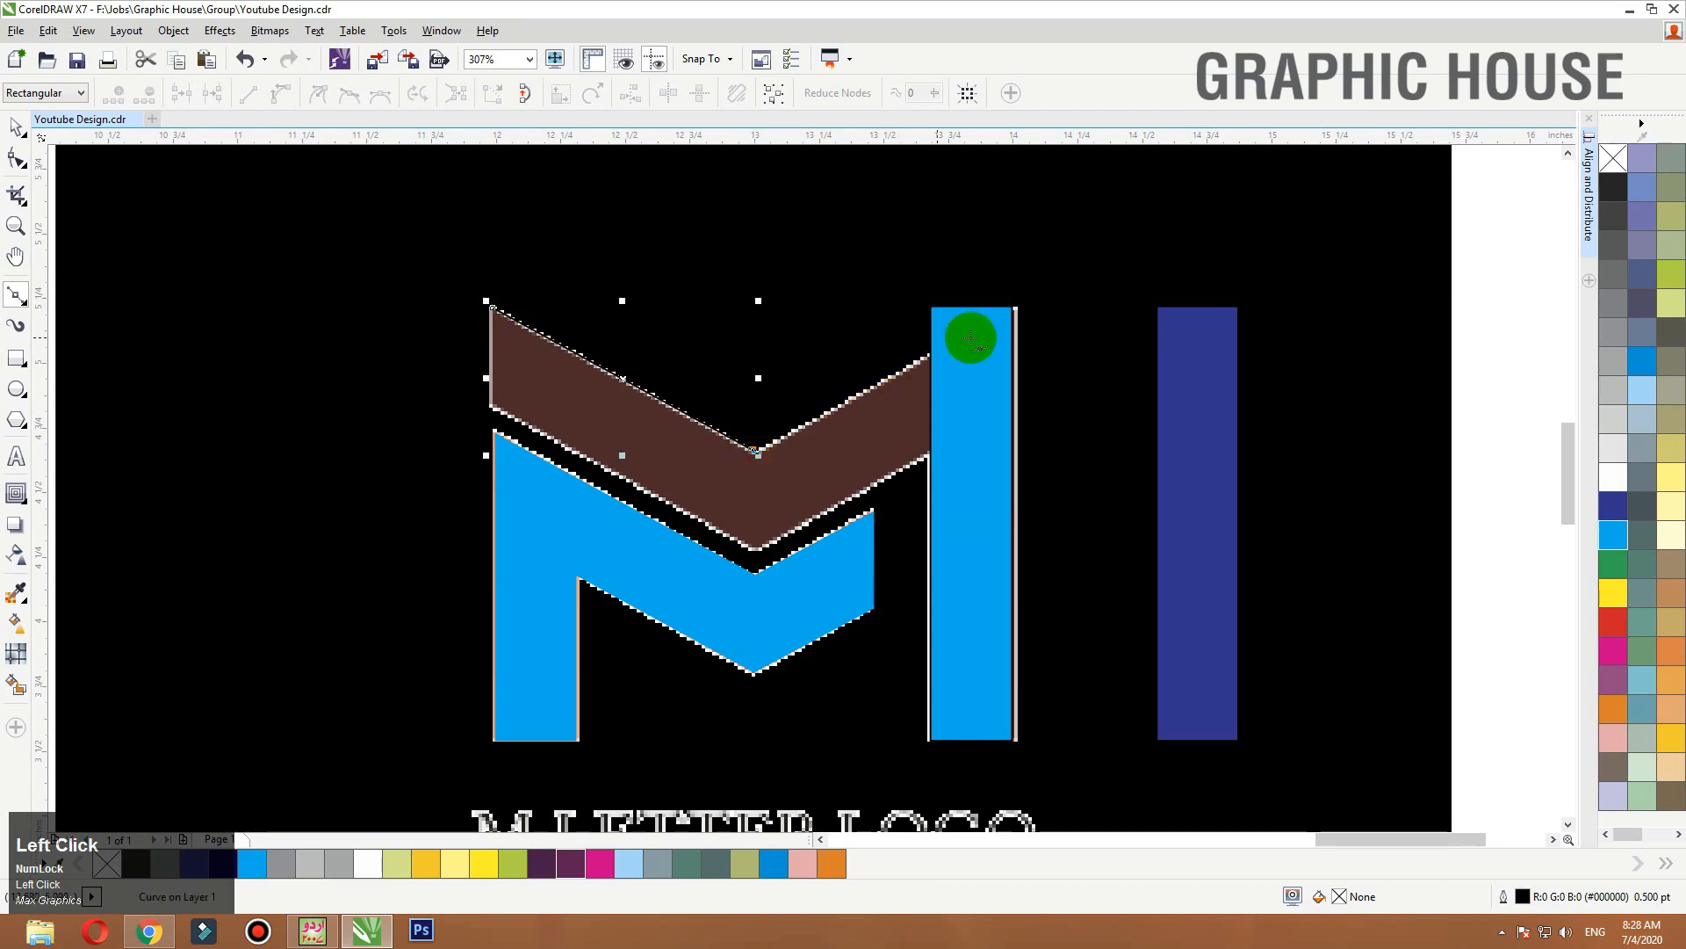
pyautogui.click(1012, 307)
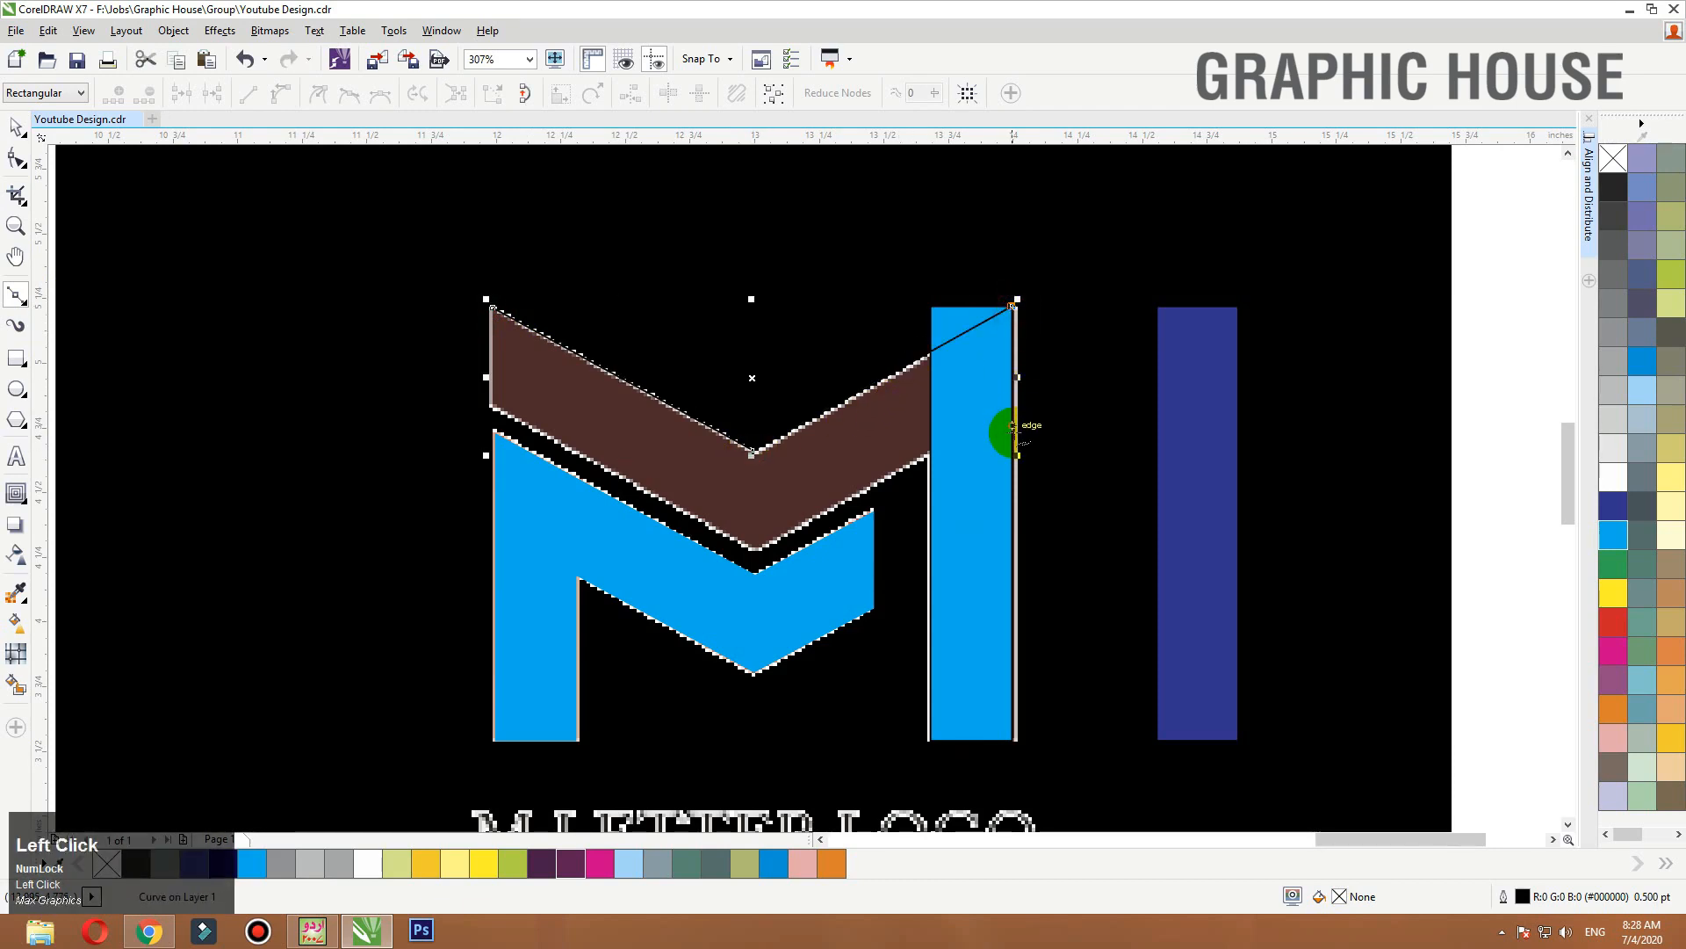
pyautogui.click(1014, 432)
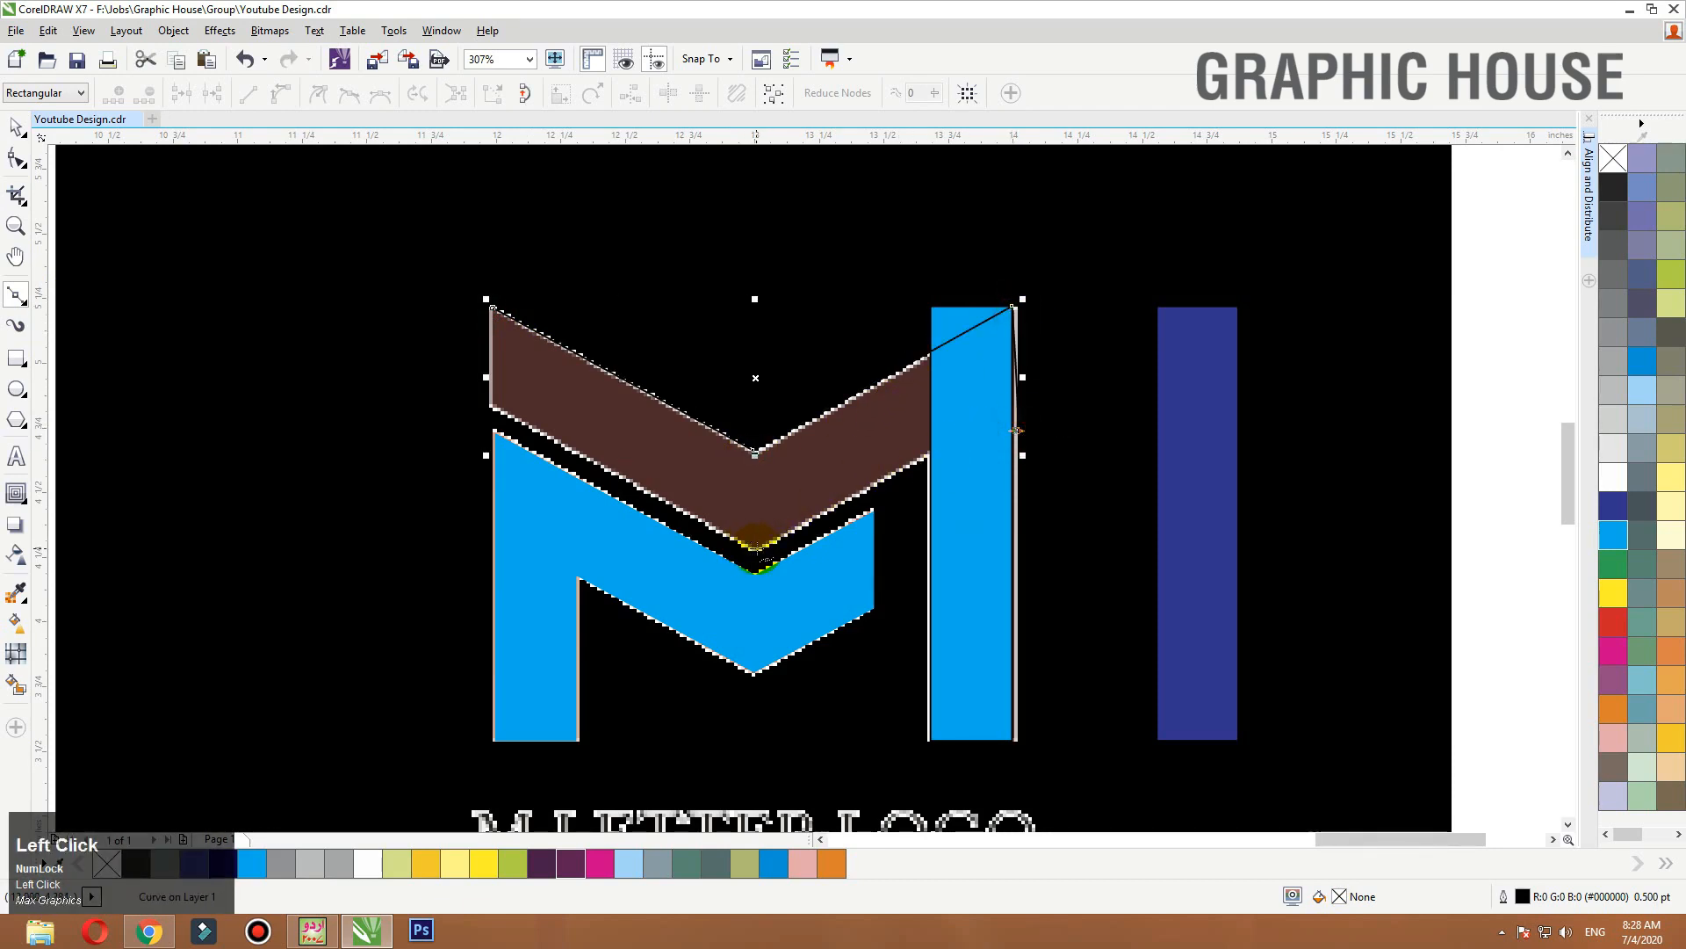
pyautogui.click(494, 409)
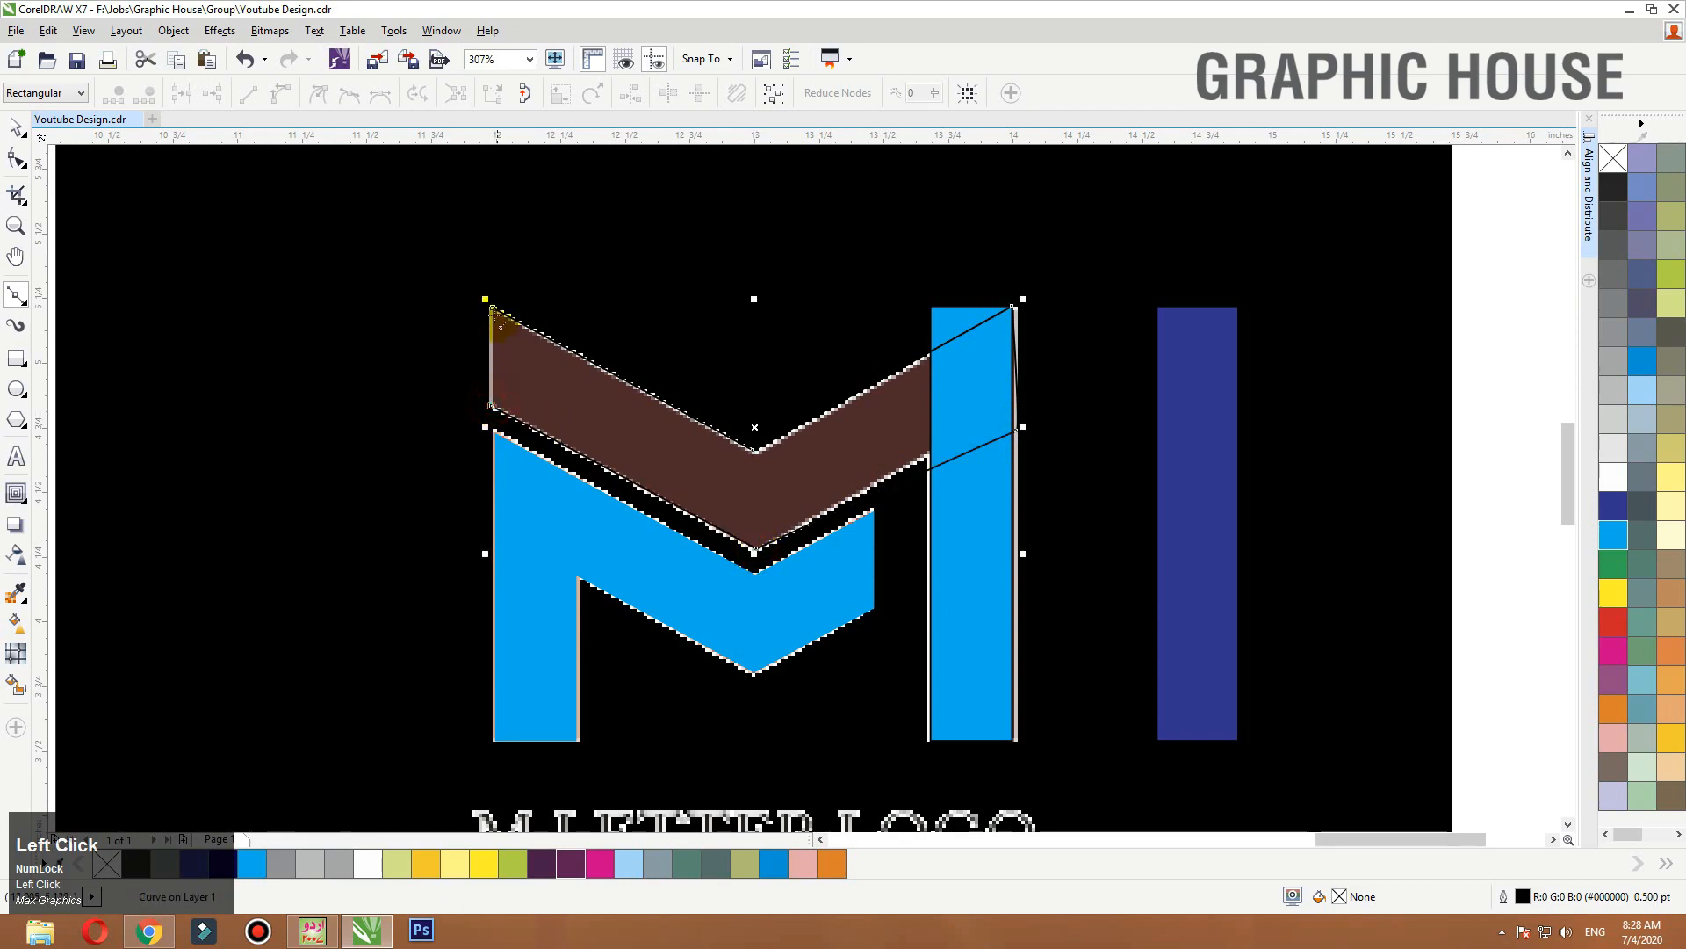
pyautogui.press('space')
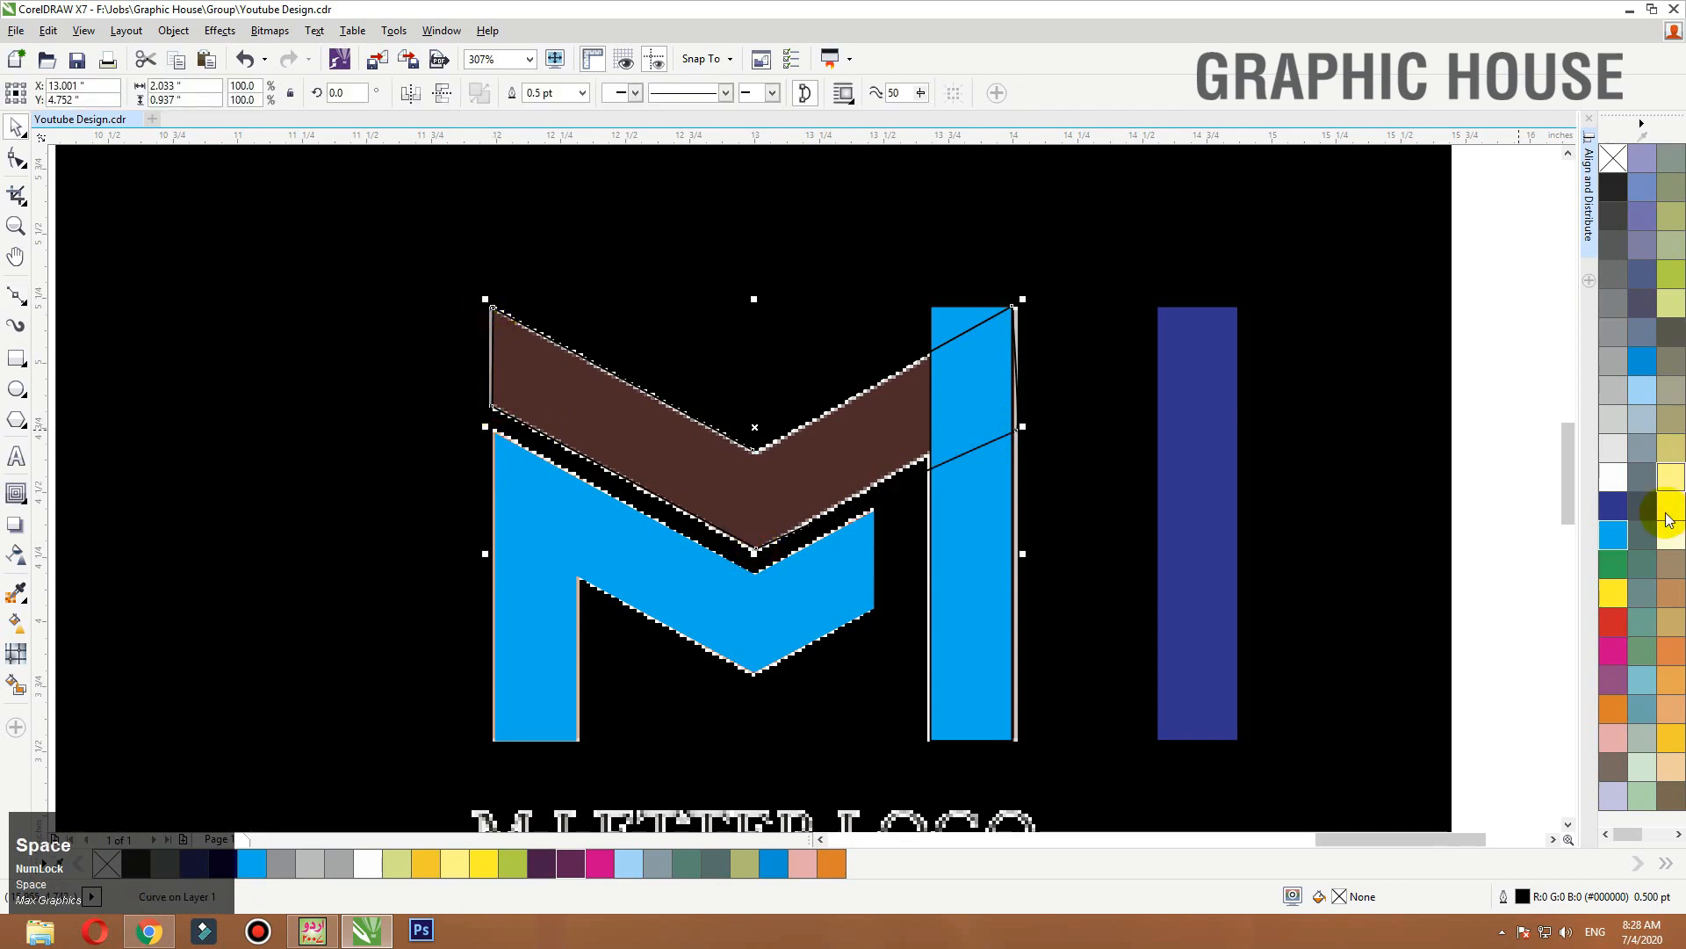
pyautogui.click(1616, 620)
# Convert the right leg's rectangle to curves, lower its upper-left corner to the red V's edge and weld both shapes together.
pyautogui.click(982, 565)
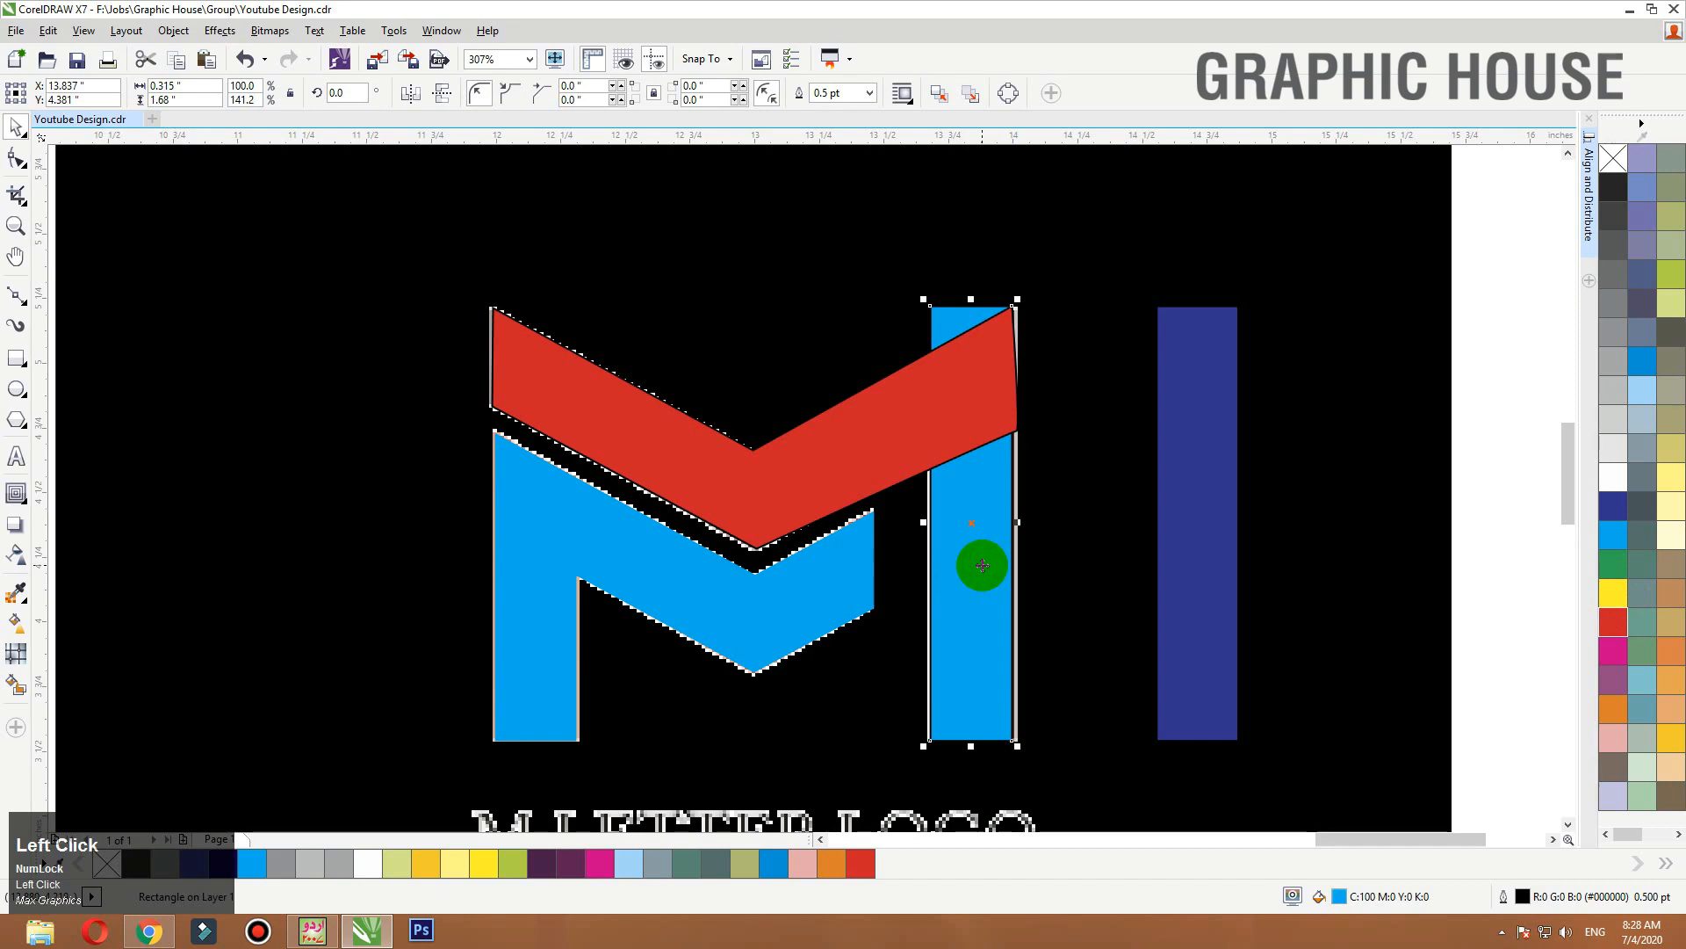
pyautogui.click(1009, 92)
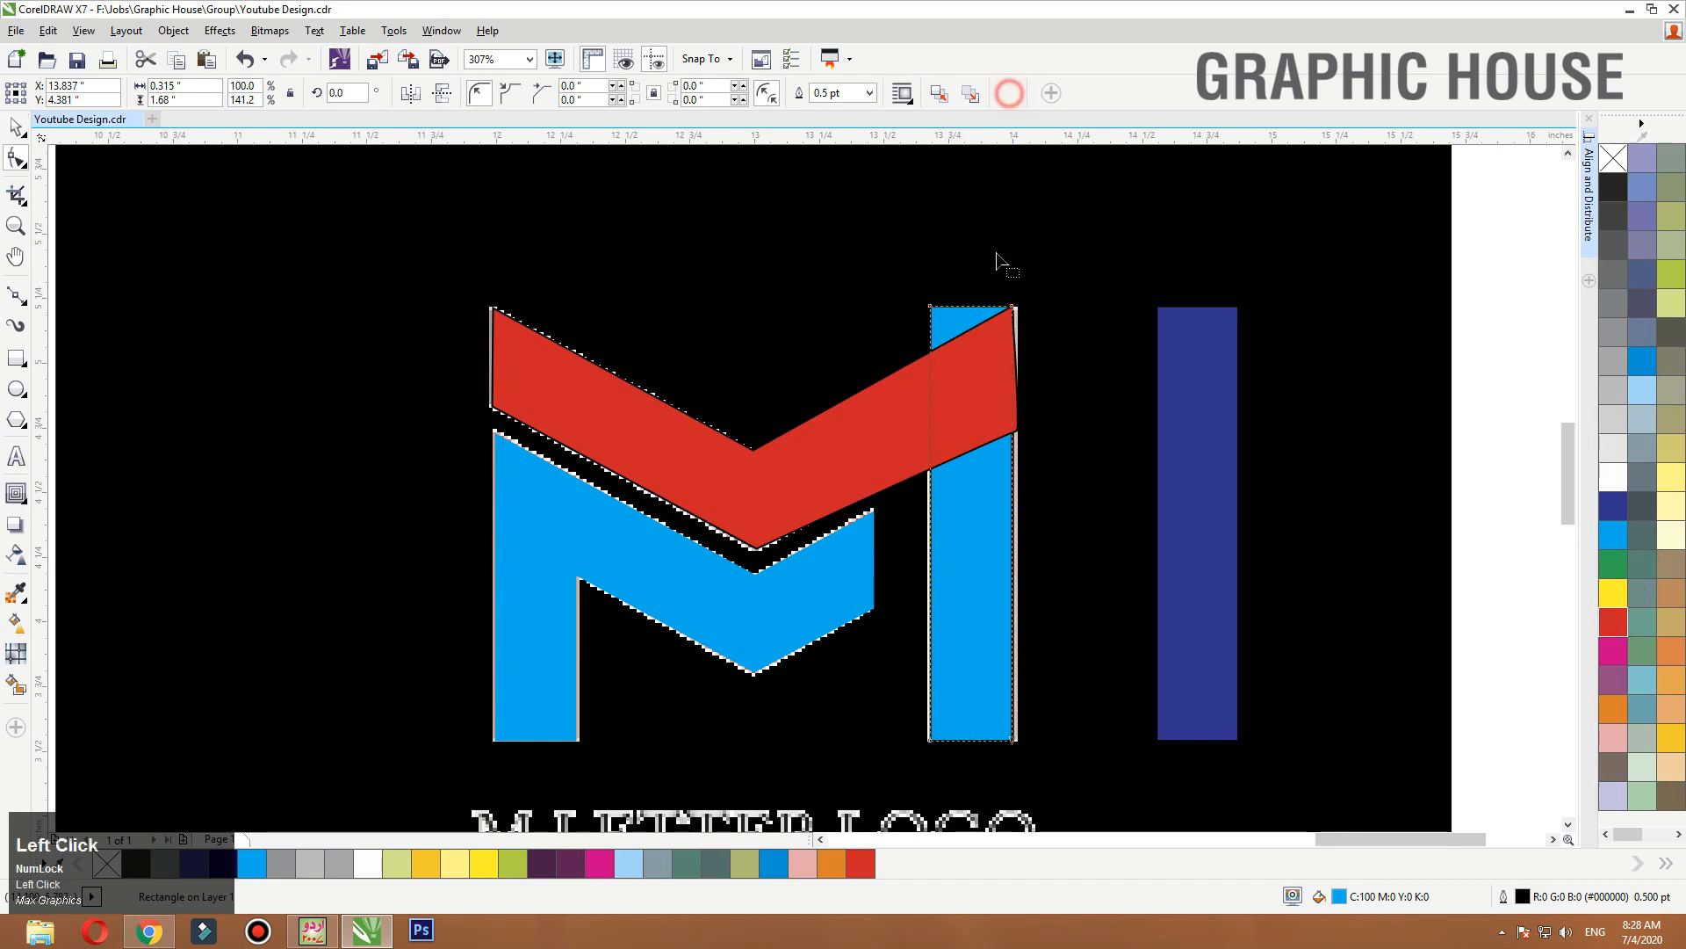
pyautogui.moveTo(931, 308); pyautogui.dragTo(932, 360)
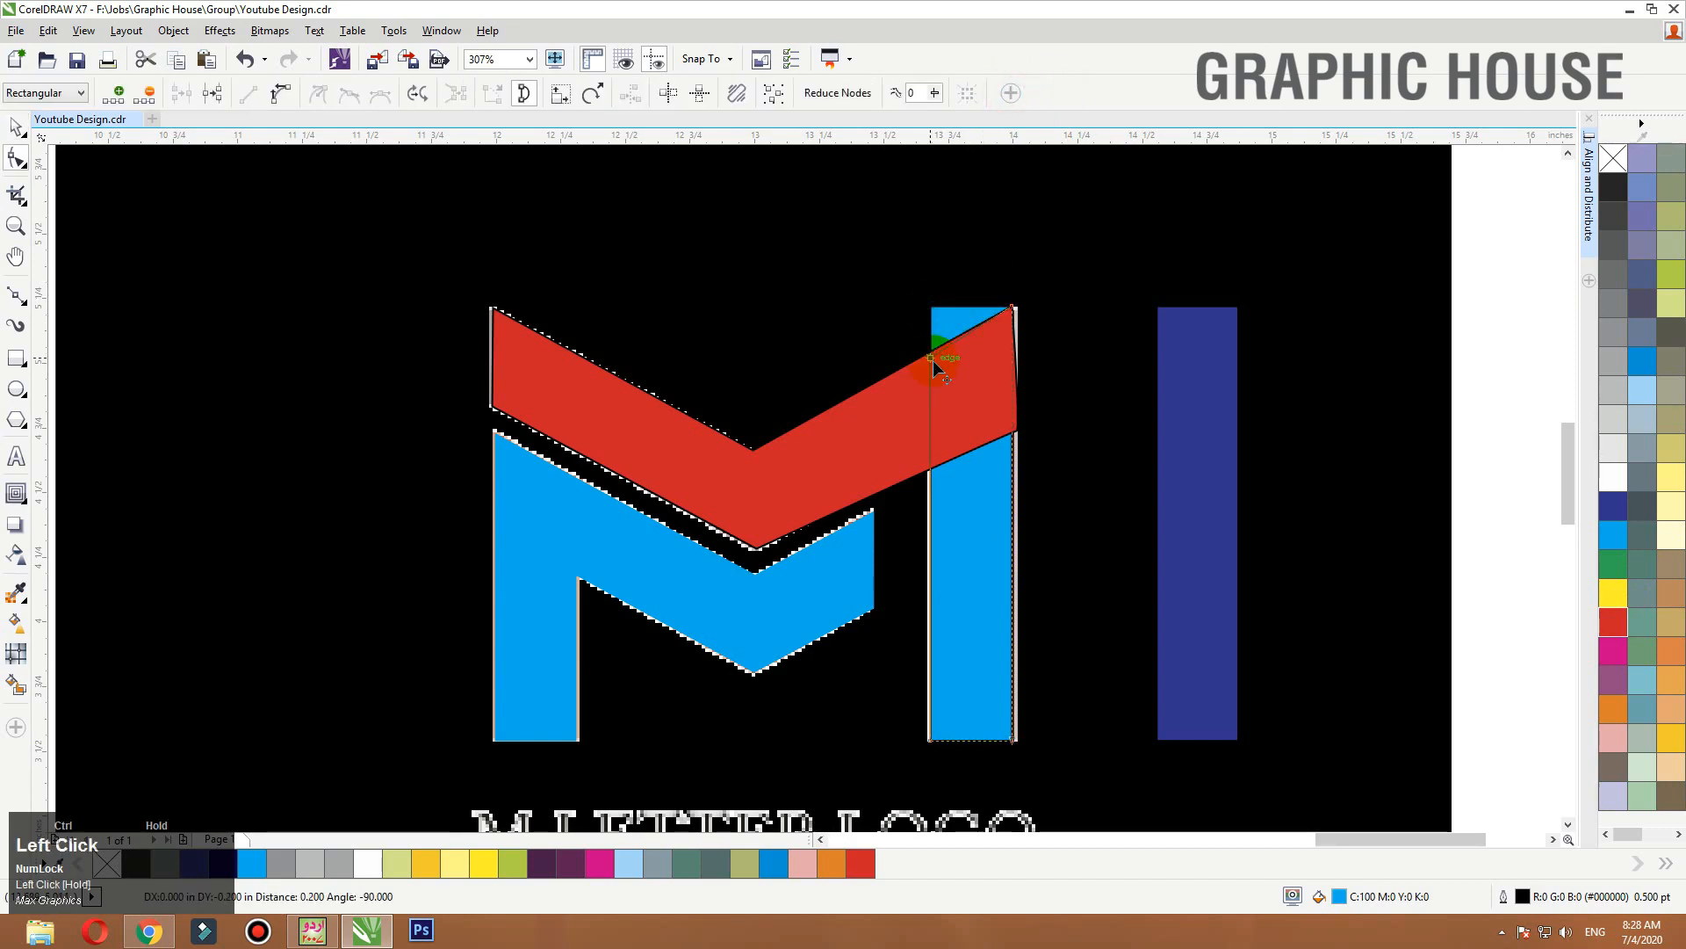
pyautogui.press('space')
pyautogui.keyDown('shift'); pyautogui.click(870, 446); pyautogui.keyUp('shift')
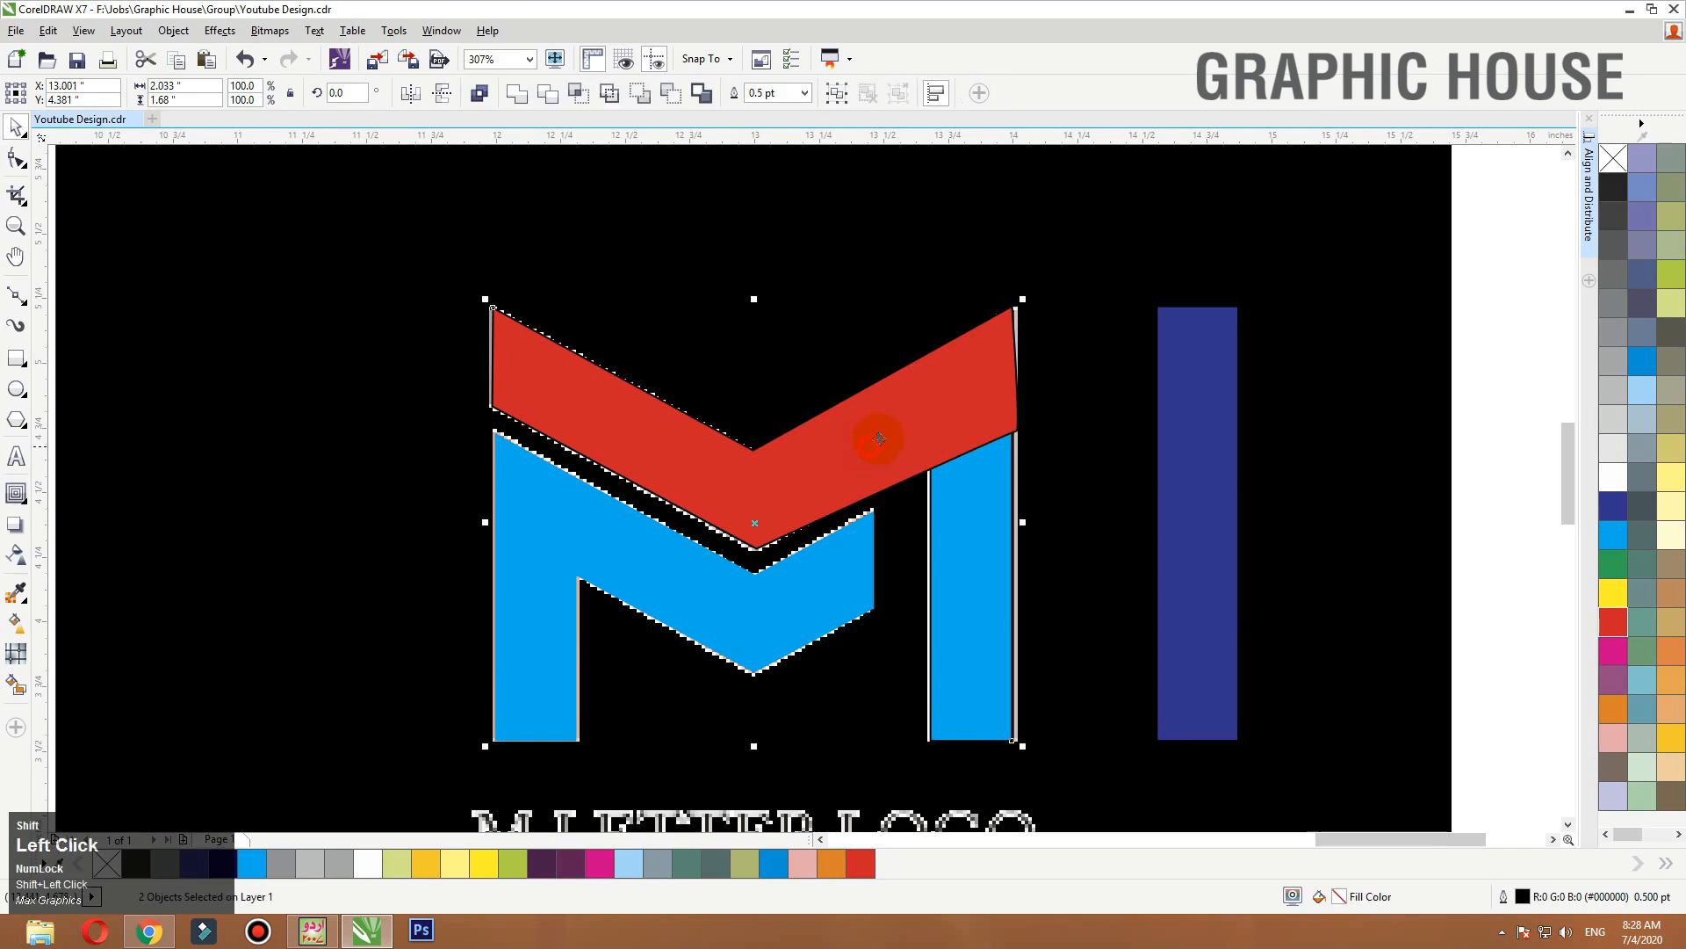
pyautogui.click(513, 92)
# Delete the extra nodes at the notch on the outer edge of the welded red shape's right leg.
pyautogui.hotkey('shift', 'F3')
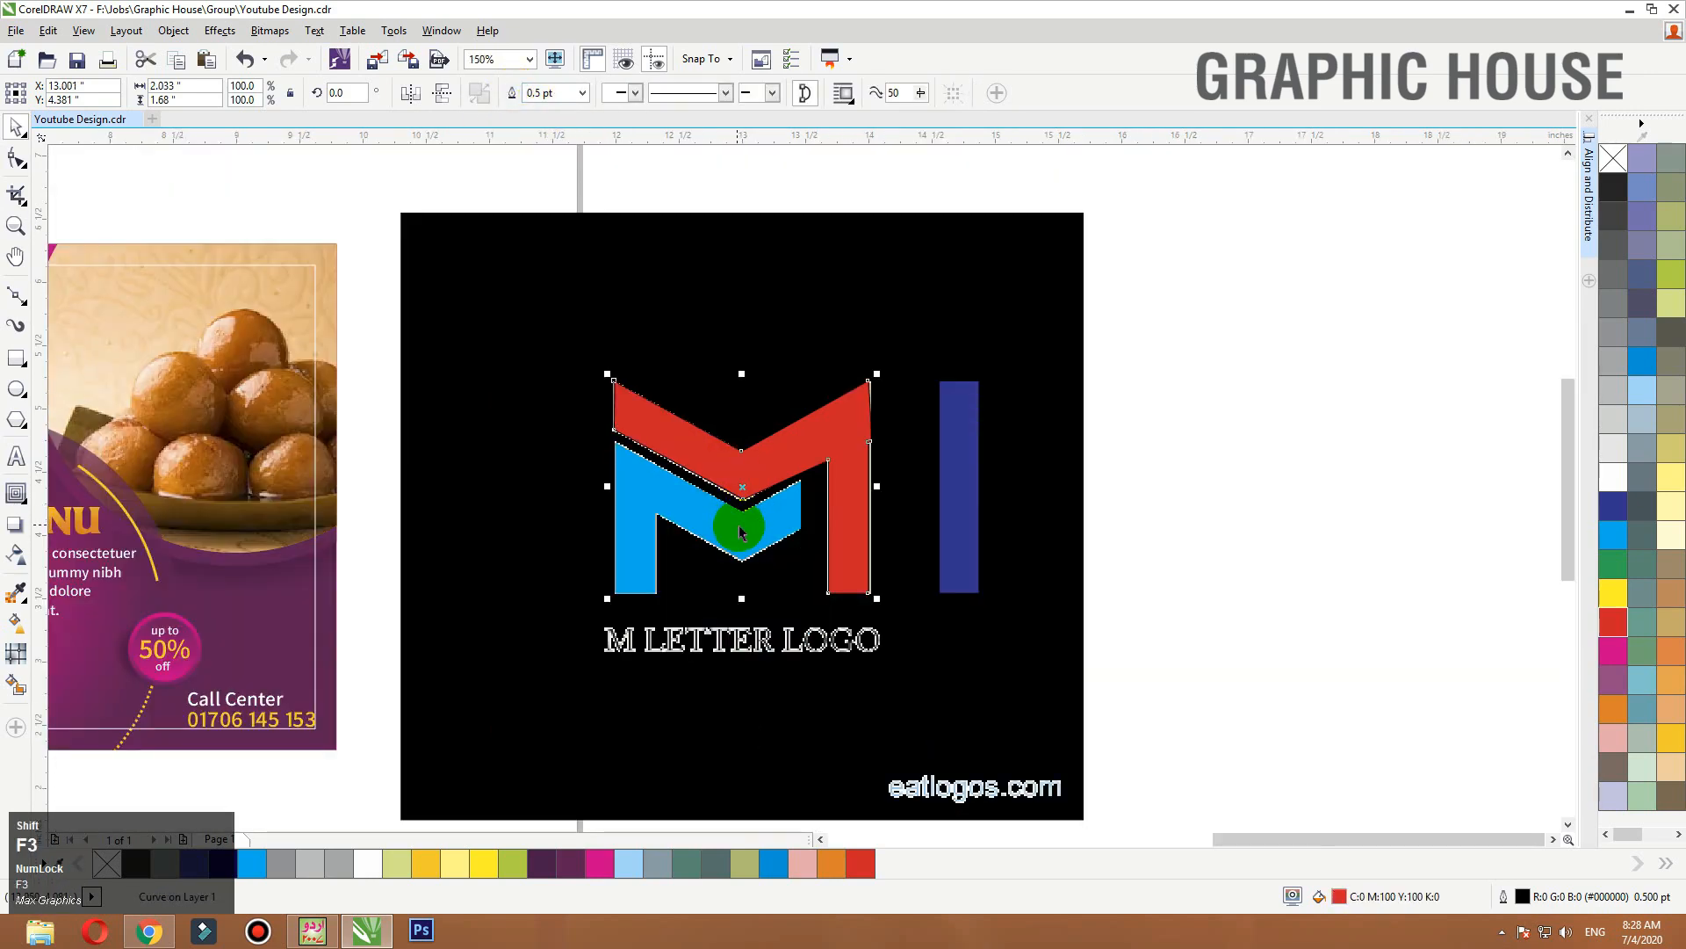
pyautogui.doubleClick(840, 449)
pyautogui.scroll(4, 857, 394)
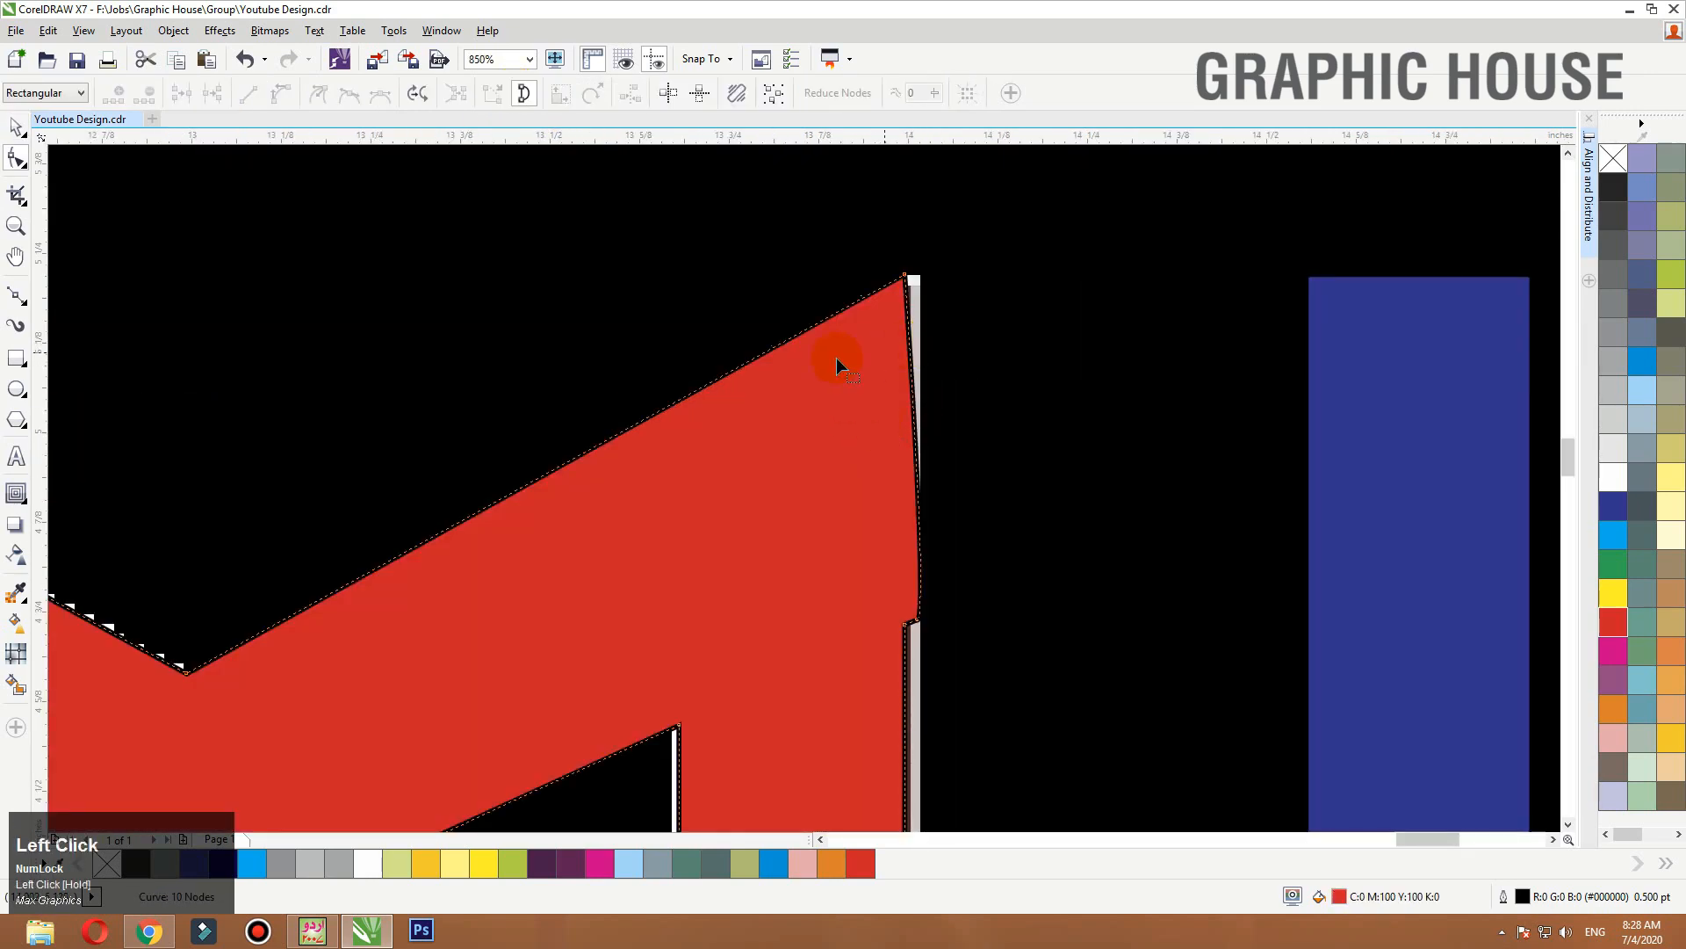
pyautogui.moveTo(820, 666); pyautogui.dragTo(825, 664)
pyautogui.press('Delete')
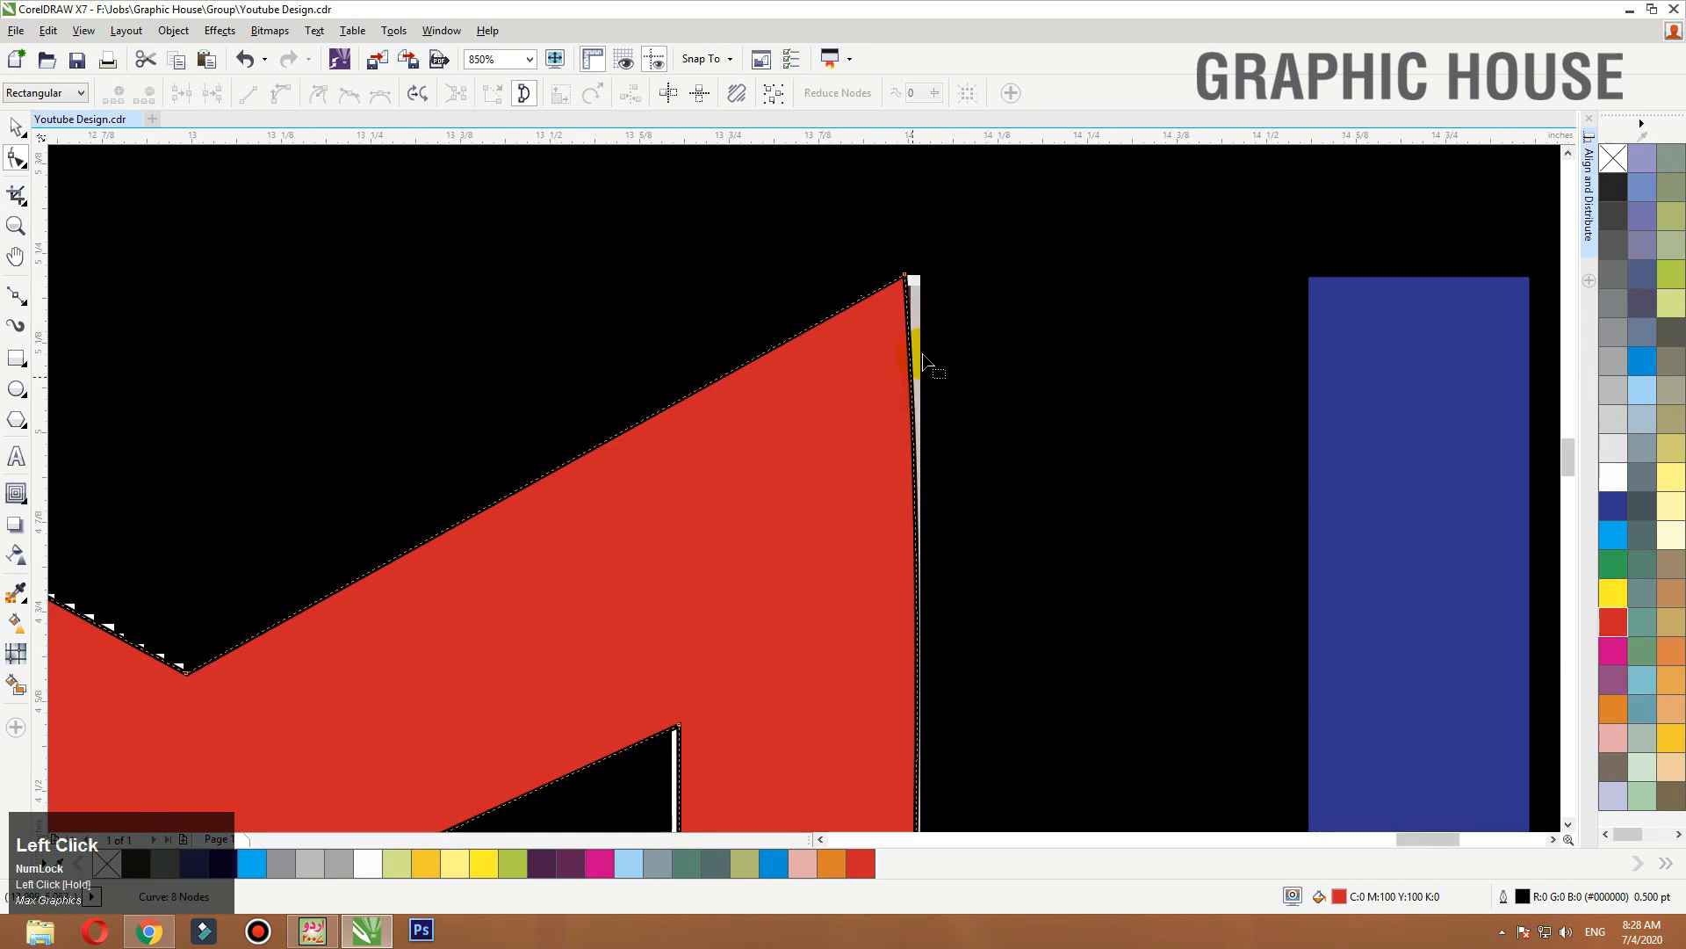
# Try to move the red shape's upper-right corner node onto the outer edge of the reference logo.
pyautogui.scroll(-5, 923, 333)
pyautogui.scroll(3, 854, 349)
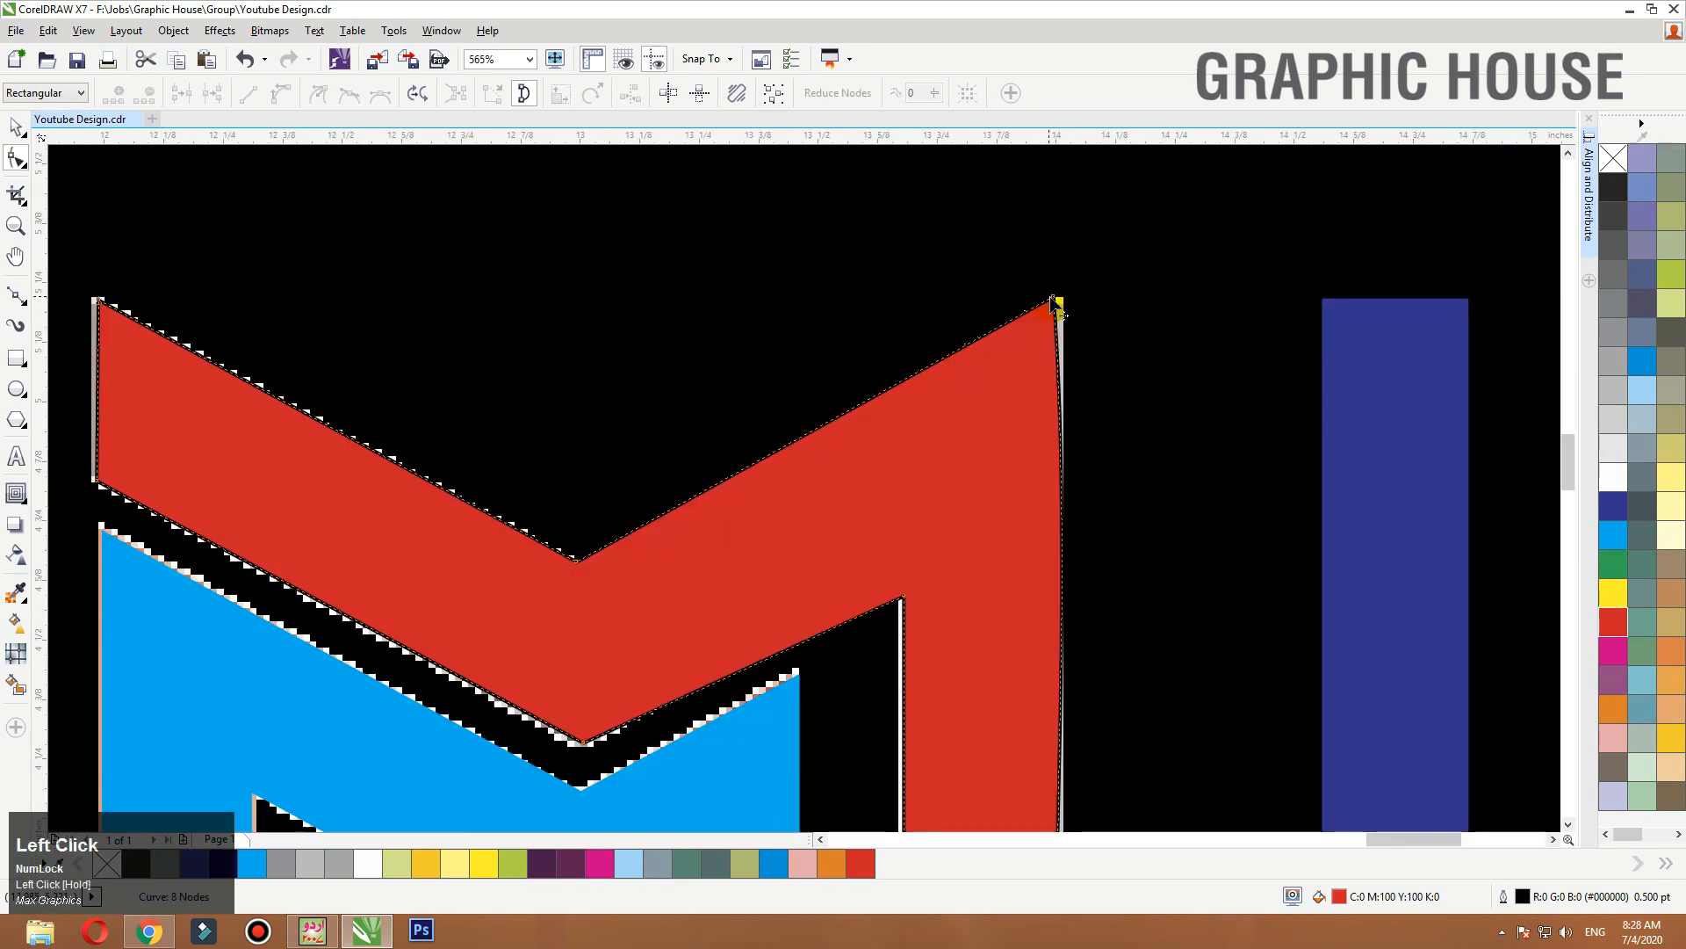
pyautogui.moveTo(1057, 308)
pyautogui.mouseDown()
pyautogui.moveTo(1281, 170)
pyautogui.moveTo(1067, 315)
pyautogui.mouseUp()
pyautogui.hotkey('ctrl', 'z')
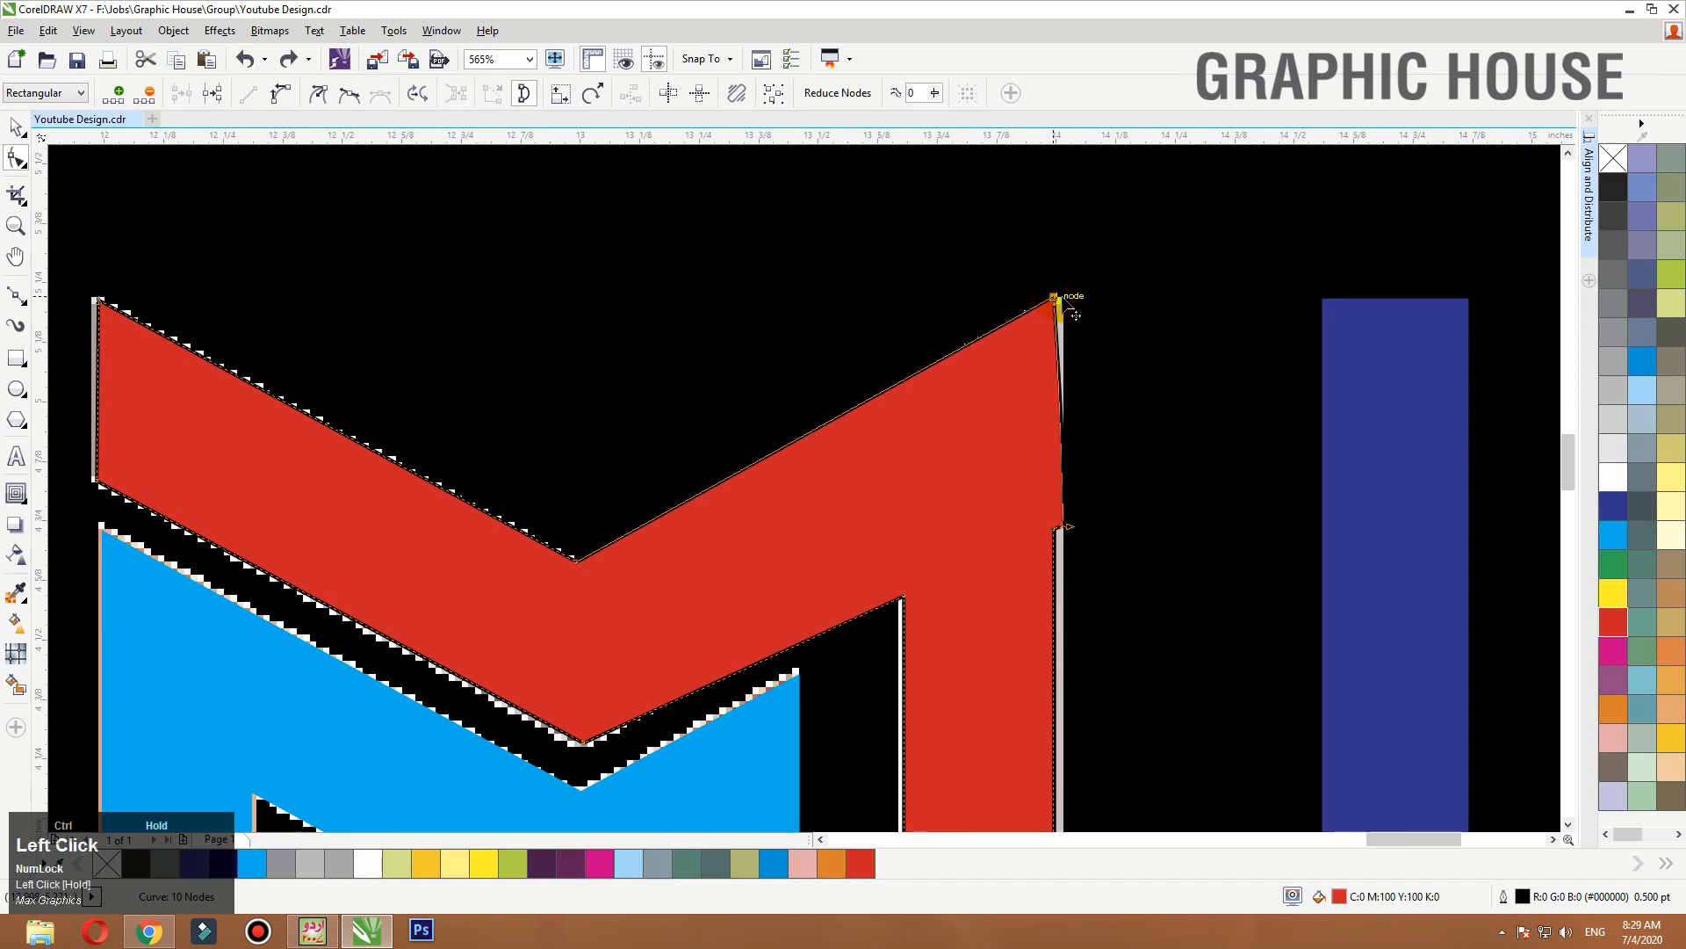
pyautogui.hotkey('ctrl', 'shift', 'z')
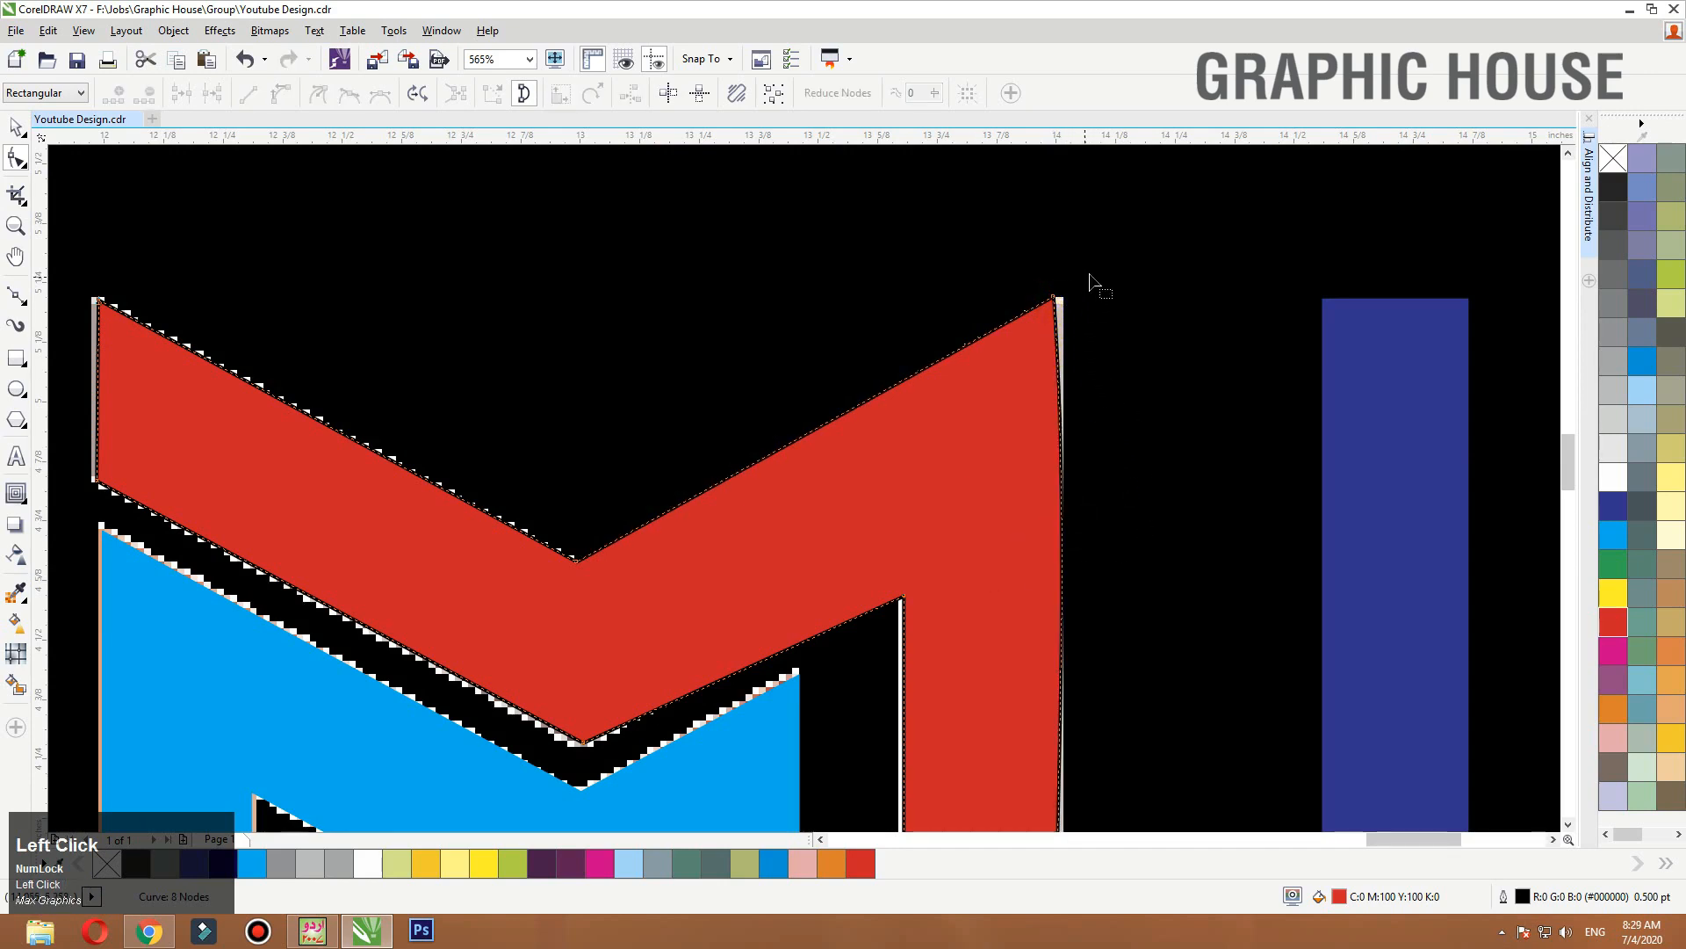
pyautogui.moveTo(1058, 299); pyautogui.dragTo(1065, 308)
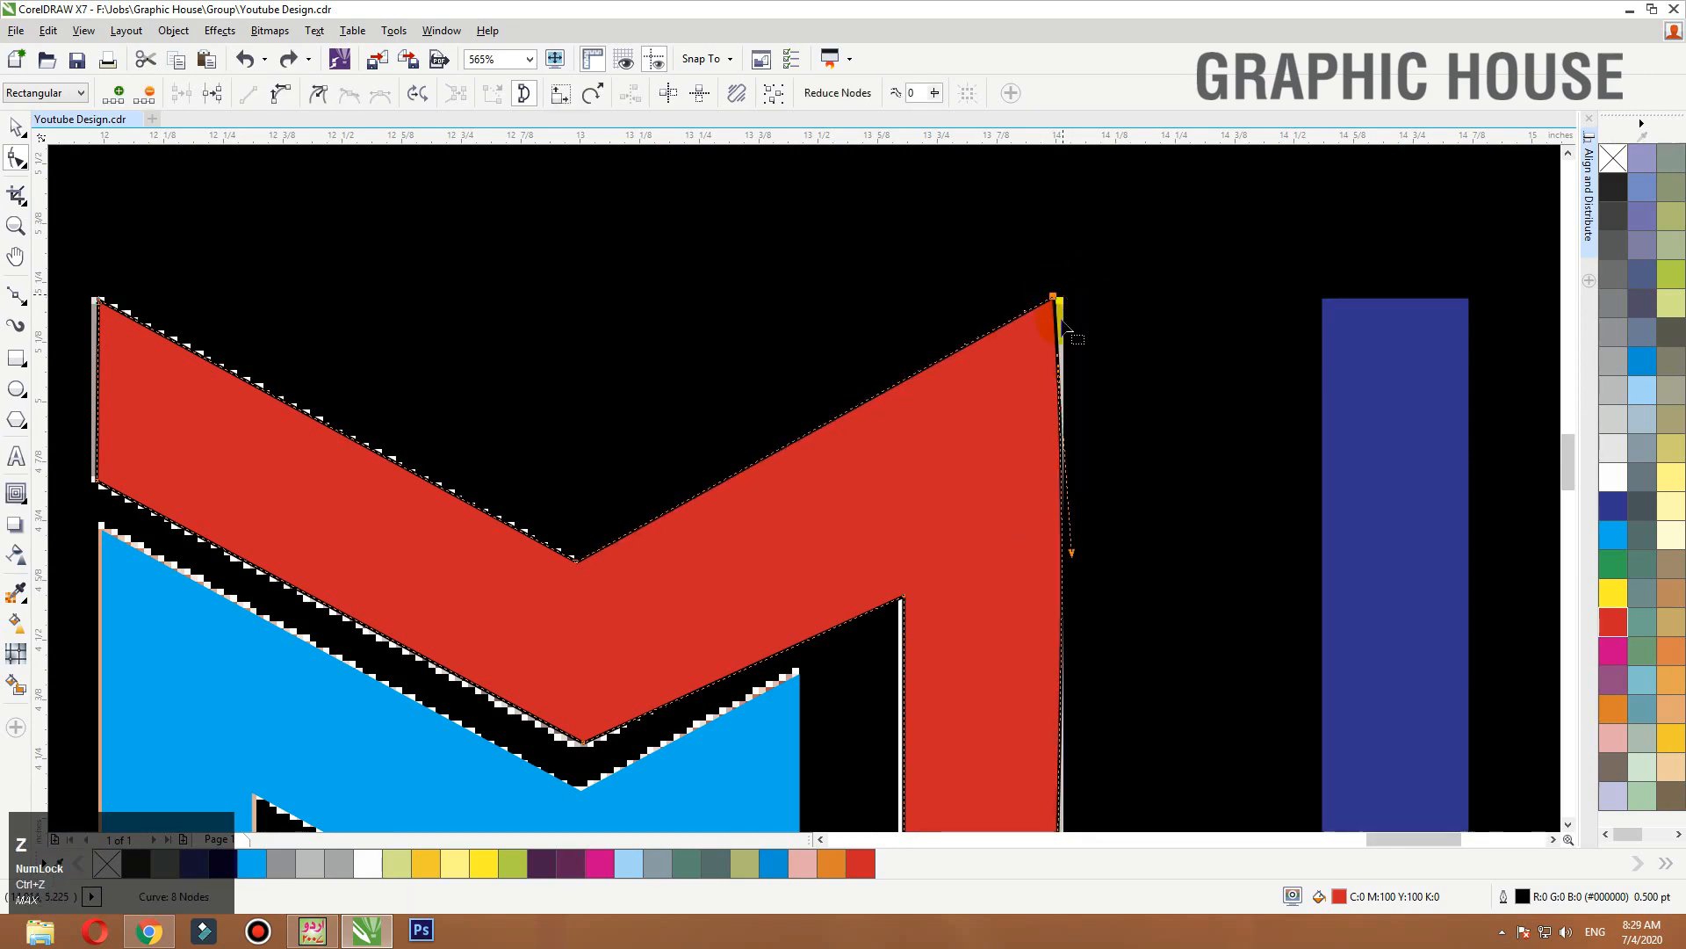
# Group both M shapes above the reference image and fill the group black without an outline.
pyautogui.press('F3')
pyautogui.press('space')
pyautogui.click(828, 595)
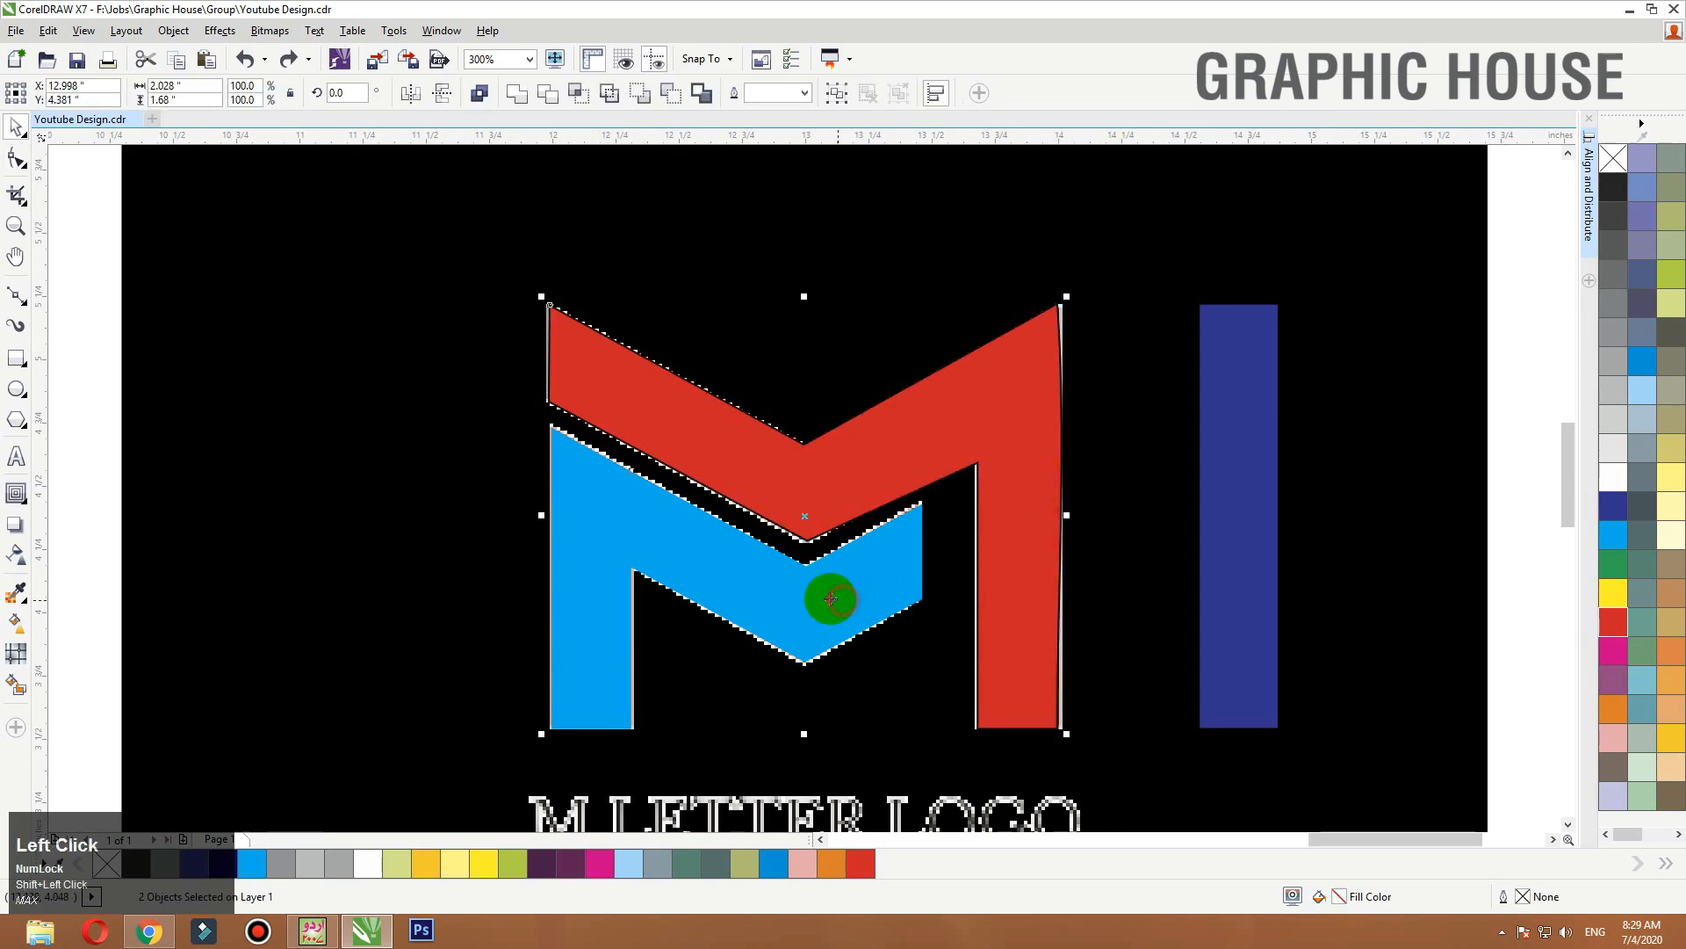
pyautogui.scroll(-1, 828, 595)
pyautogui.moveTo(835, 604); pyautogui.dragTo(835, 221)
pyautogui.click(1614, 186)
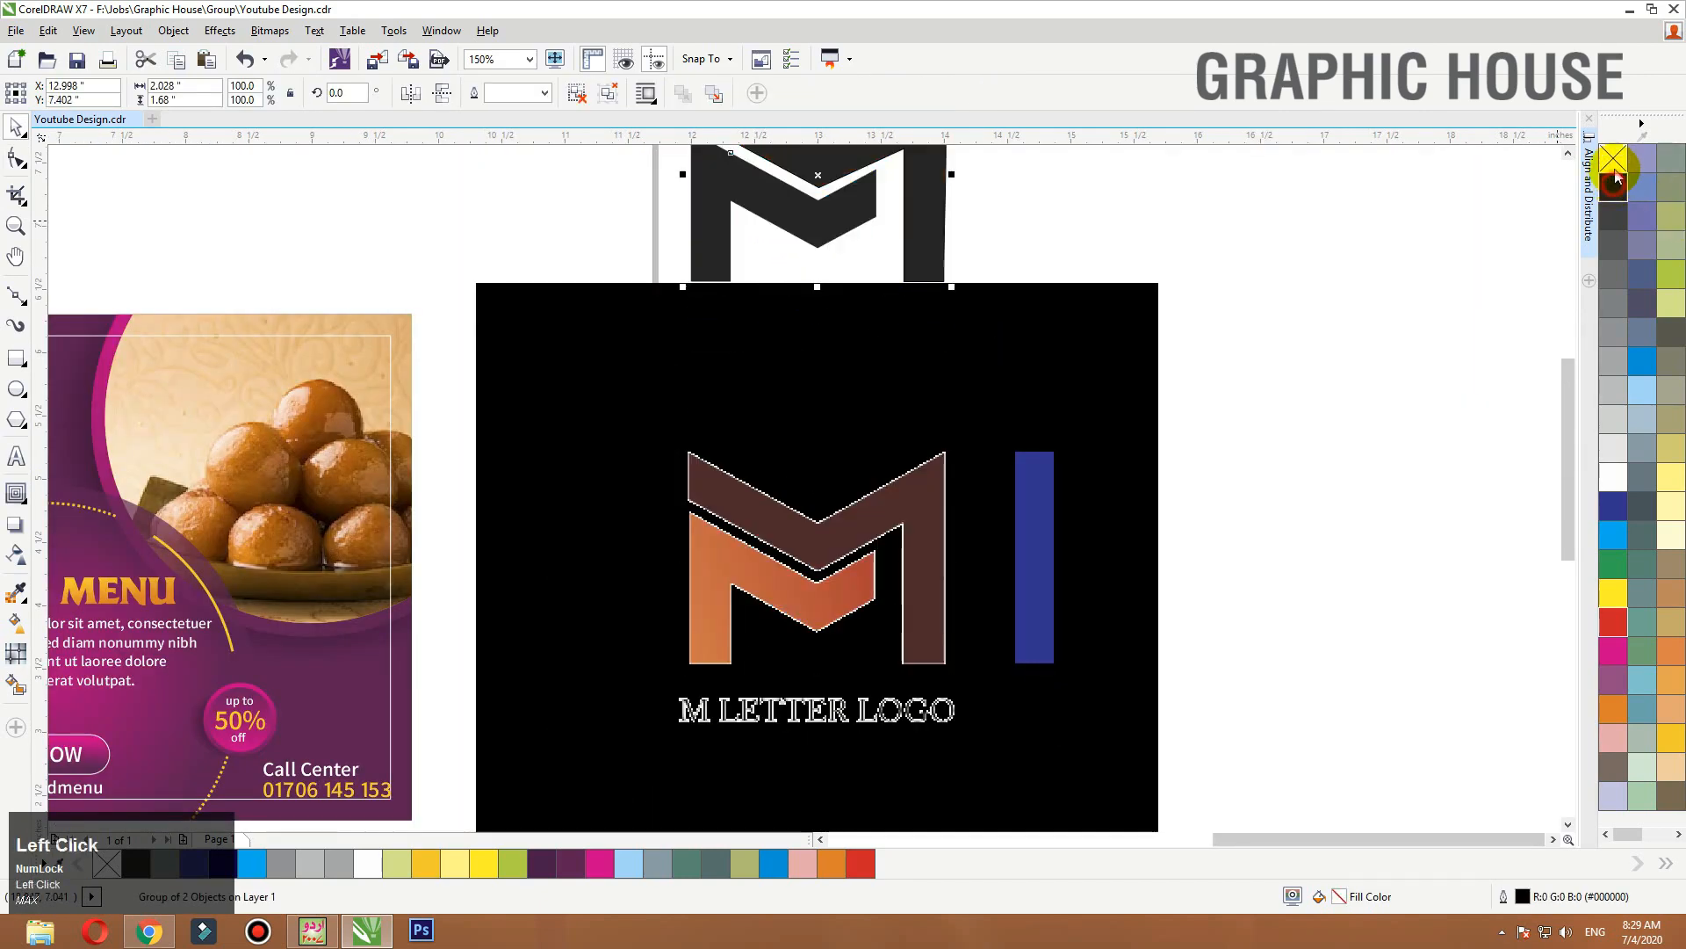
pyautogui.rightClick(1613, 160)
# Delete the black reference logo image and the leftover blue rectangle.
pyautogui.scroll(-1, 1151, 465)
pyautogui.click(1051, 492)
pyautogui.press('Delete')
pyautogui.click(1090, 511)
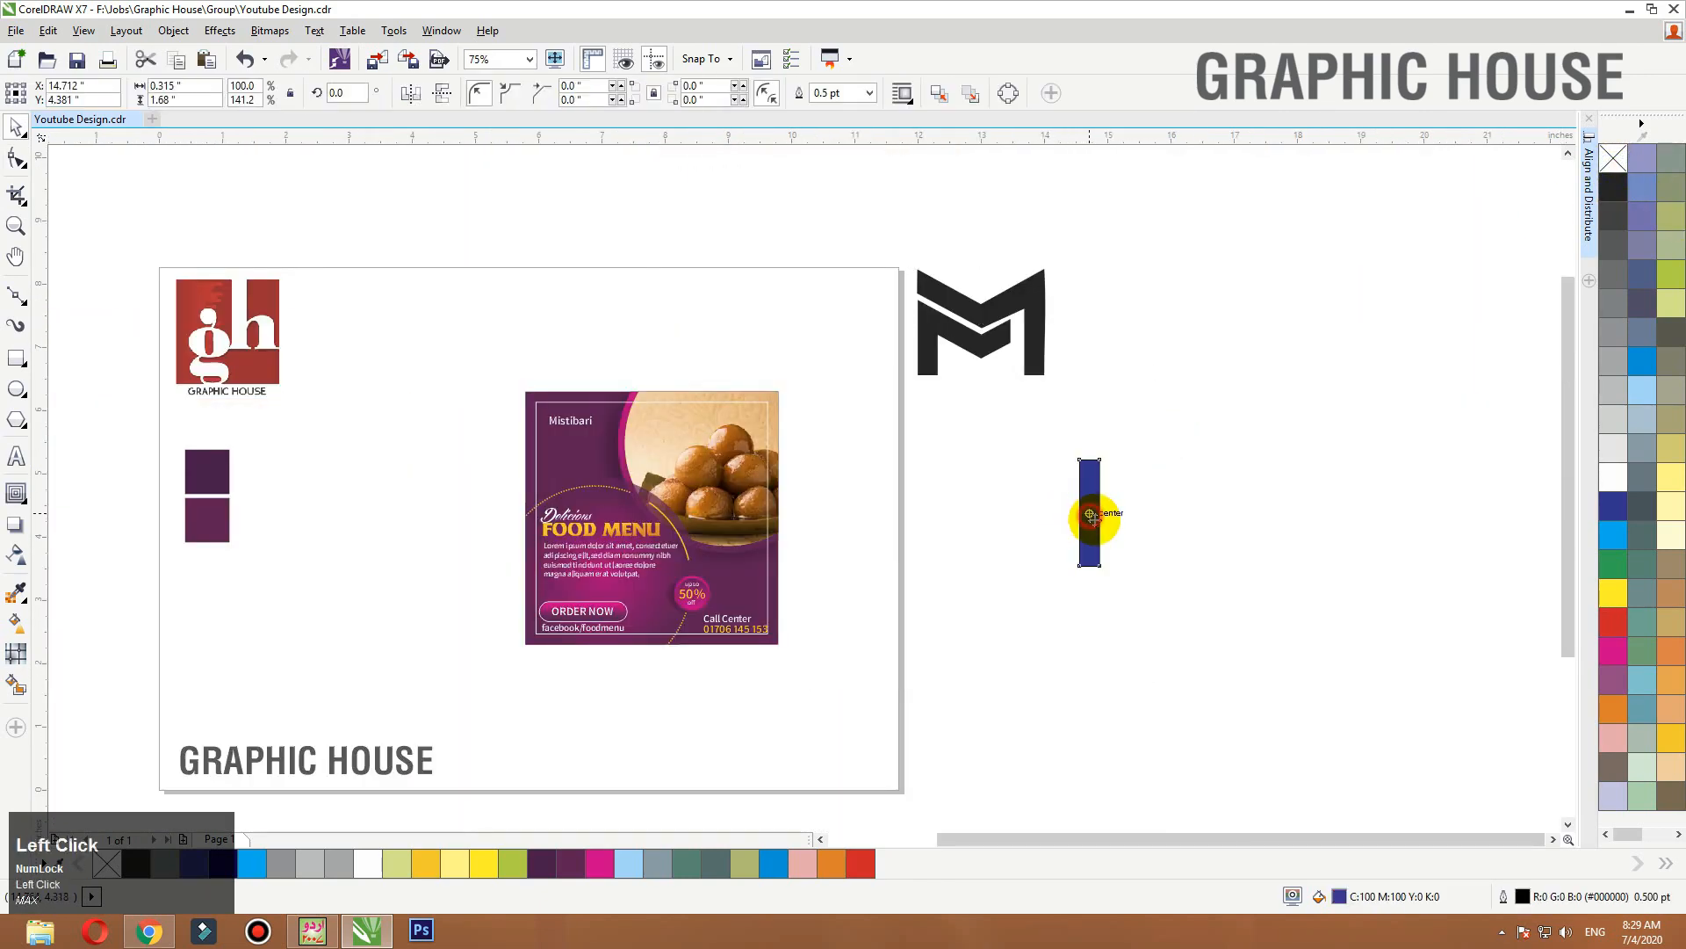
pyautogui.press('Delete')
# Move the black M logo above the food menu post and ungroup its two shapes.
pyautogui.moveTo(1036, 315); pyautogui.dragTo(641, 290)
pyautogui.hotkey('shift', 'F2')
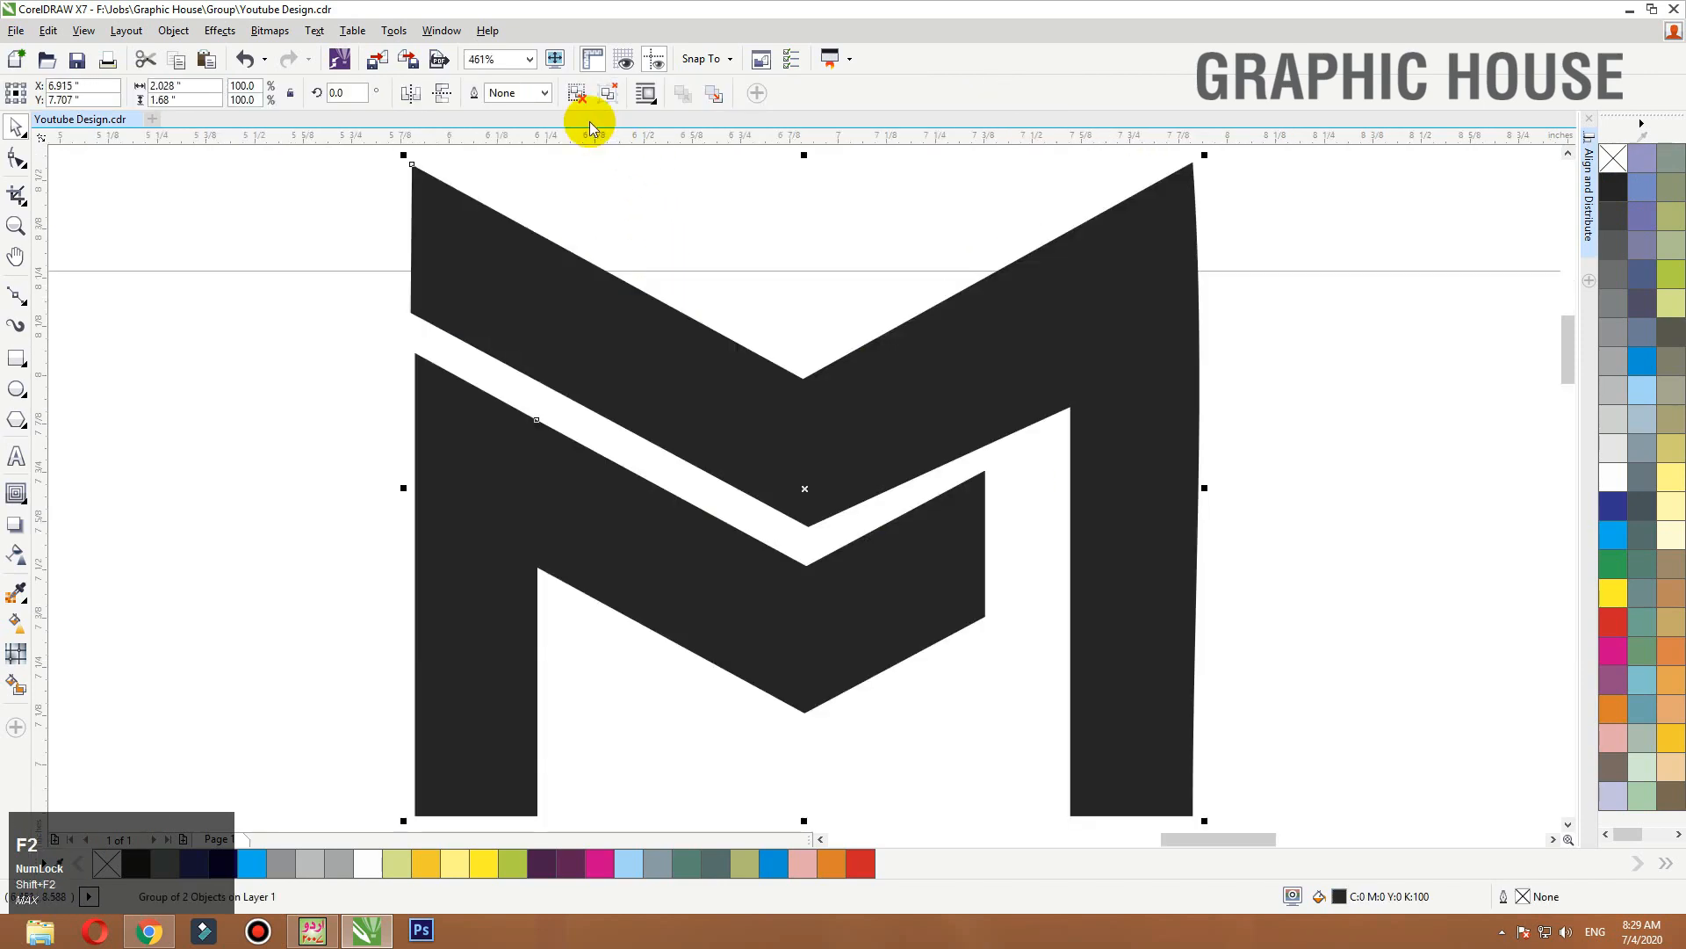
pyautogui.click(573, 100)
pyautogui.press('F3')
pyautogui.click(1186, 369)
pyautogui.doubleClick(885, 409)
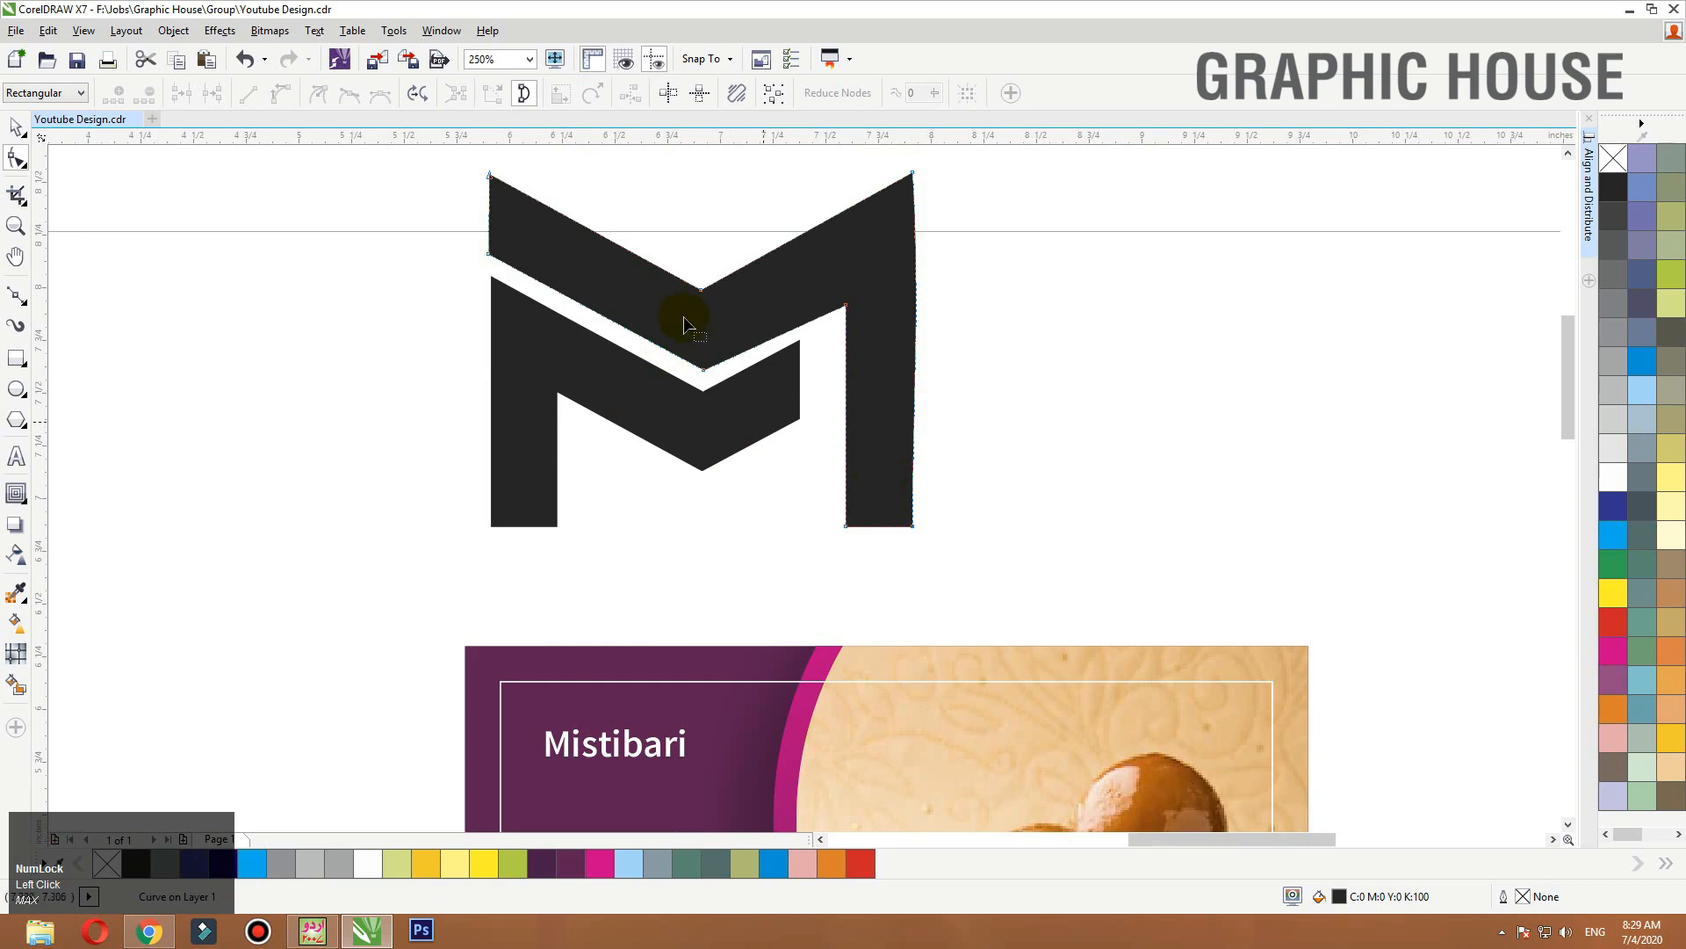
# Draw a rectangle about 0.75 by 2.4 inches over the bulging outer edge of the M's right leg, filled yellow without an outline.
pyautogui.click(16, 358)
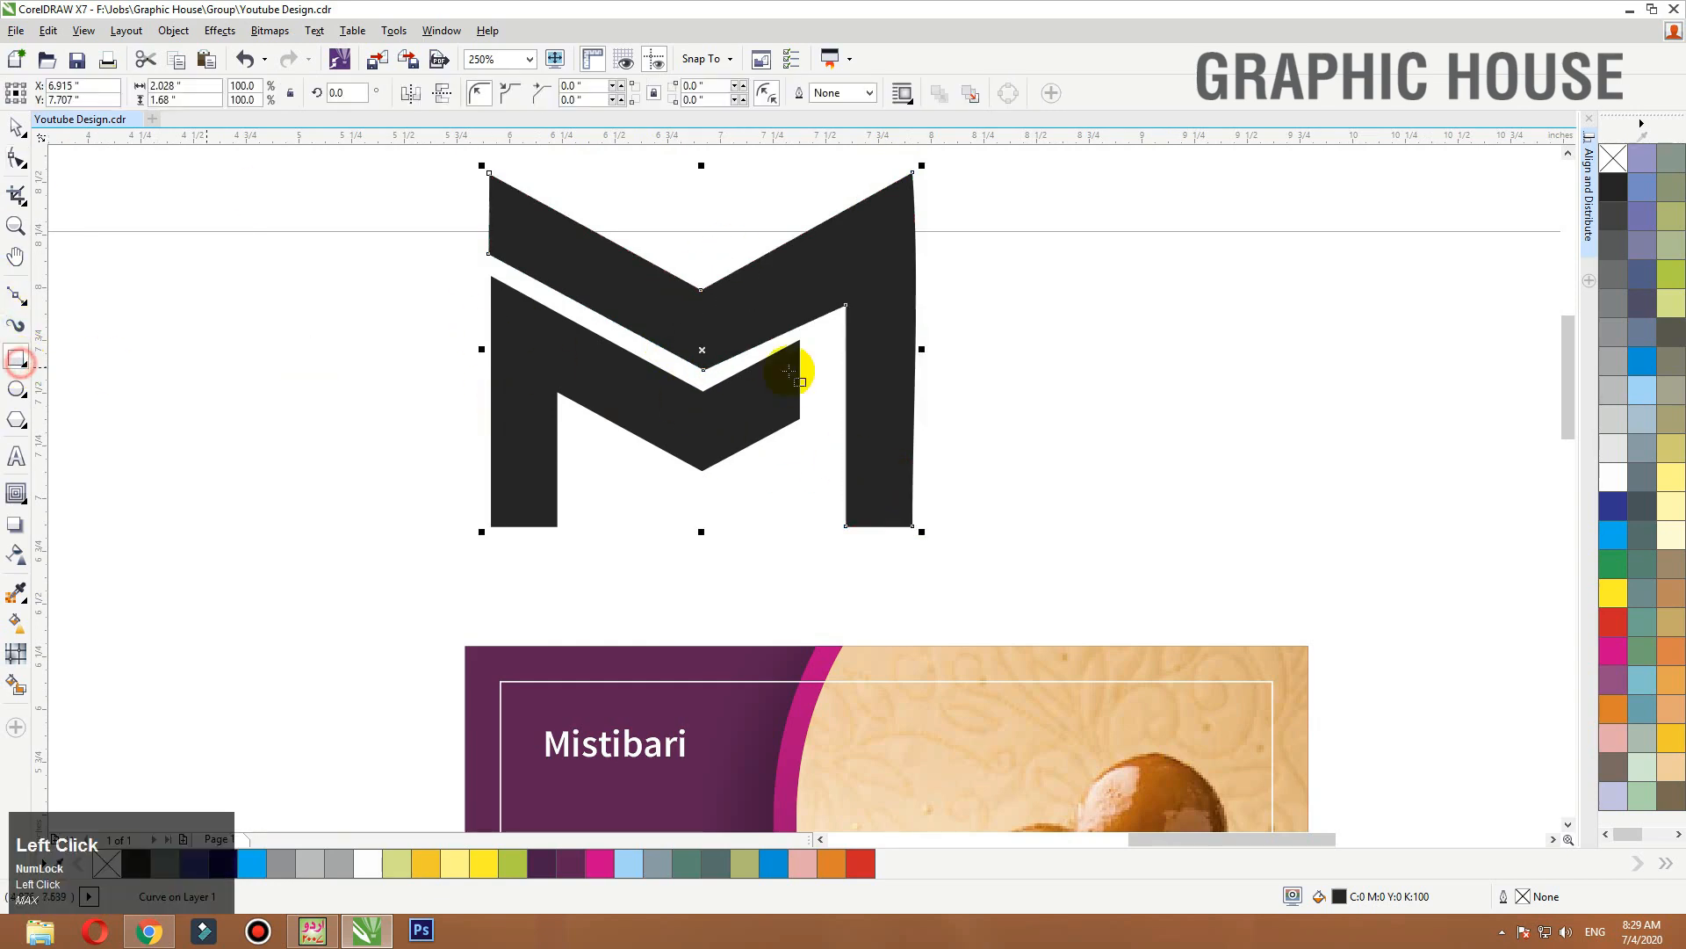
pyautogui.moveTo(1065, 577); pyautogui.dragTo(939, 432)
pyautogui.moveTo(935, 288); pyautogui.dragTo(911, 162)
pyautogui.press('space')
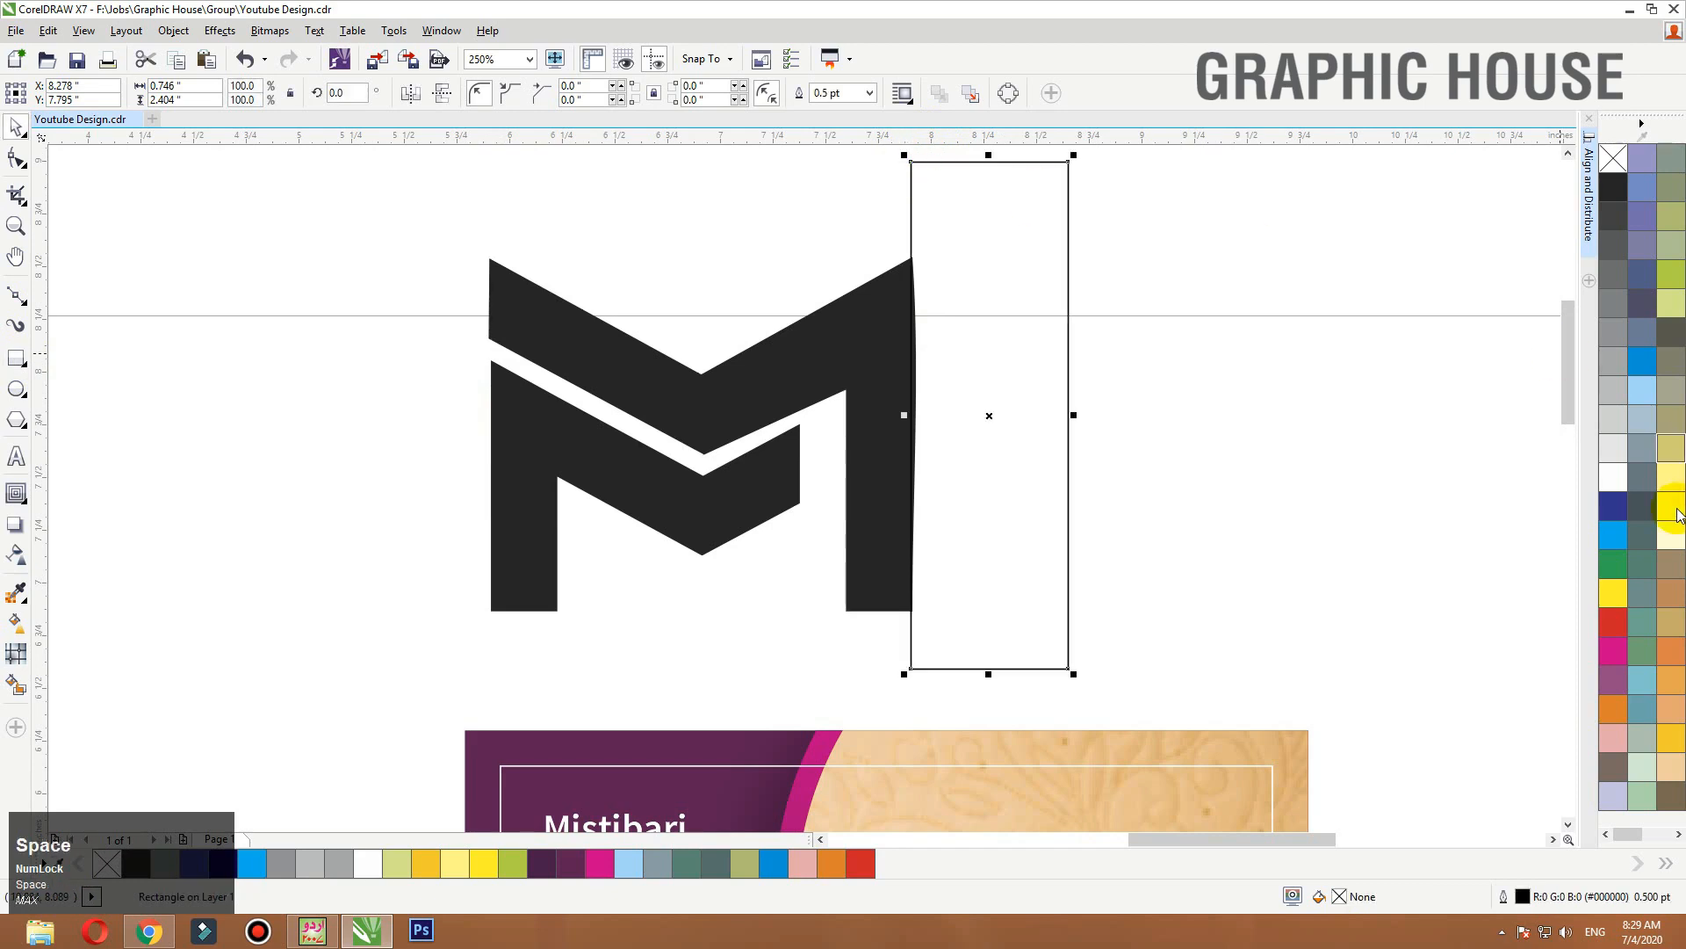
pyautogui.press('F2')
pyautogui.moveTo(1152, 283); pyautogui.dragTo(846, 444)
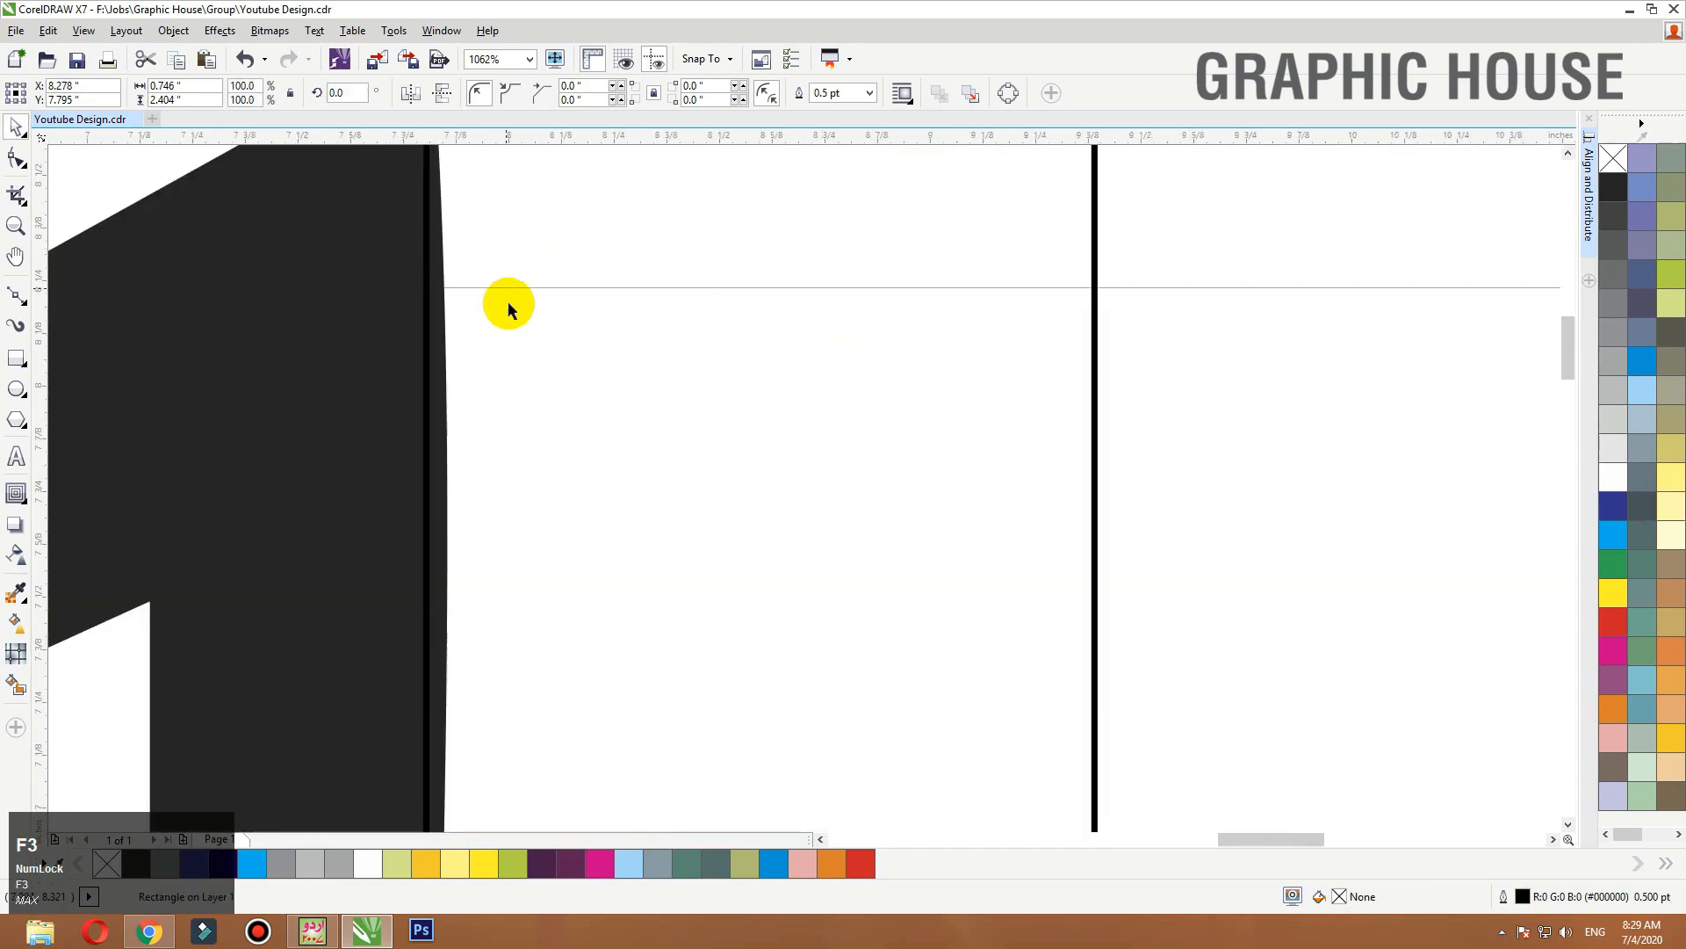
pyautogui.press('F3')
pyautogui.press('F3')
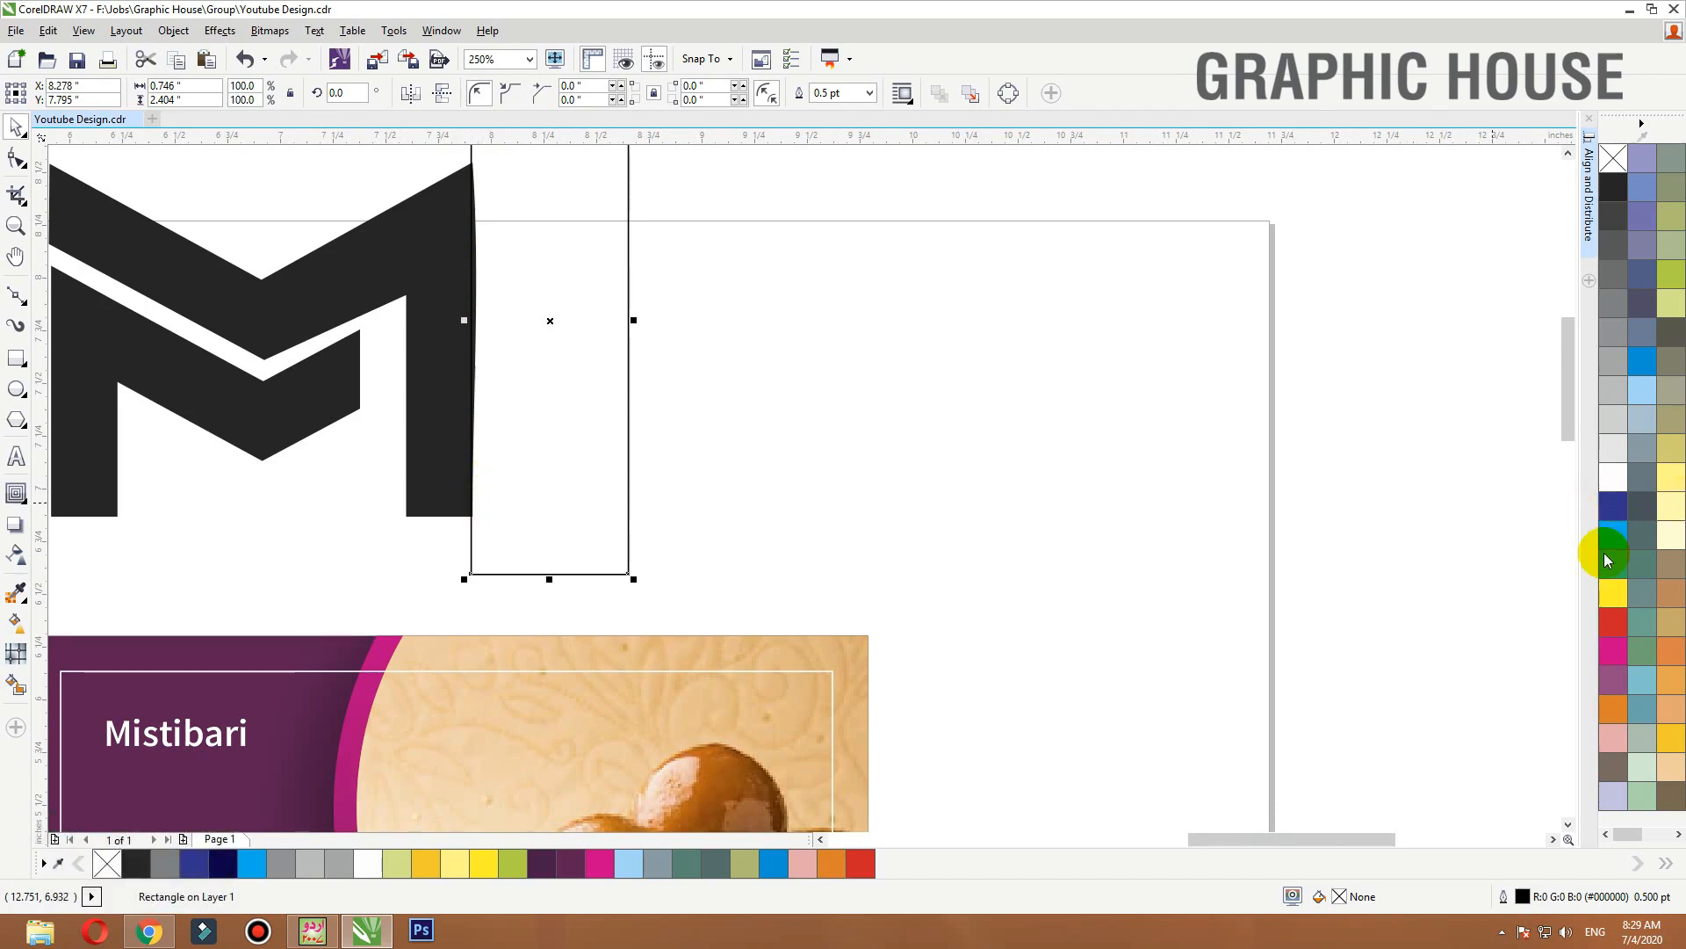
pyautogui.click(1614, 591)
pyautogui.rightClick(1612, 156)
pyautogui.press('F3')
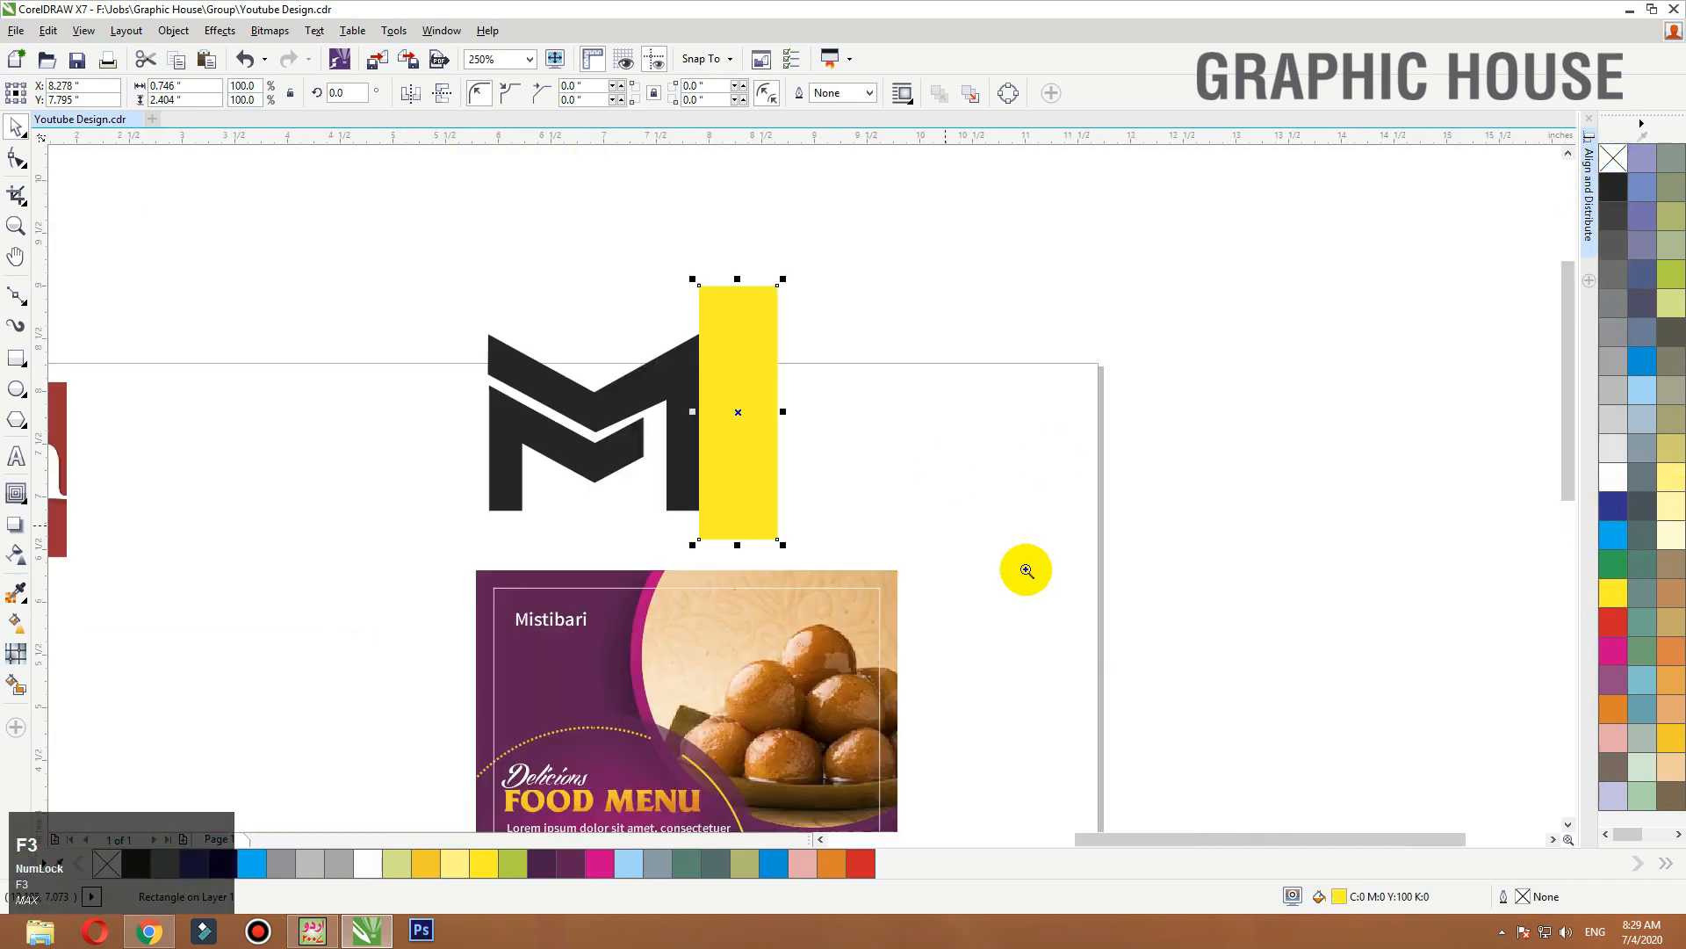
# Trim the M's right leg straight with the yellow rectangle, then delete the rectangle.
pyautogui.moveTo(971, 560); pyautogui.dragTo(445, 279)
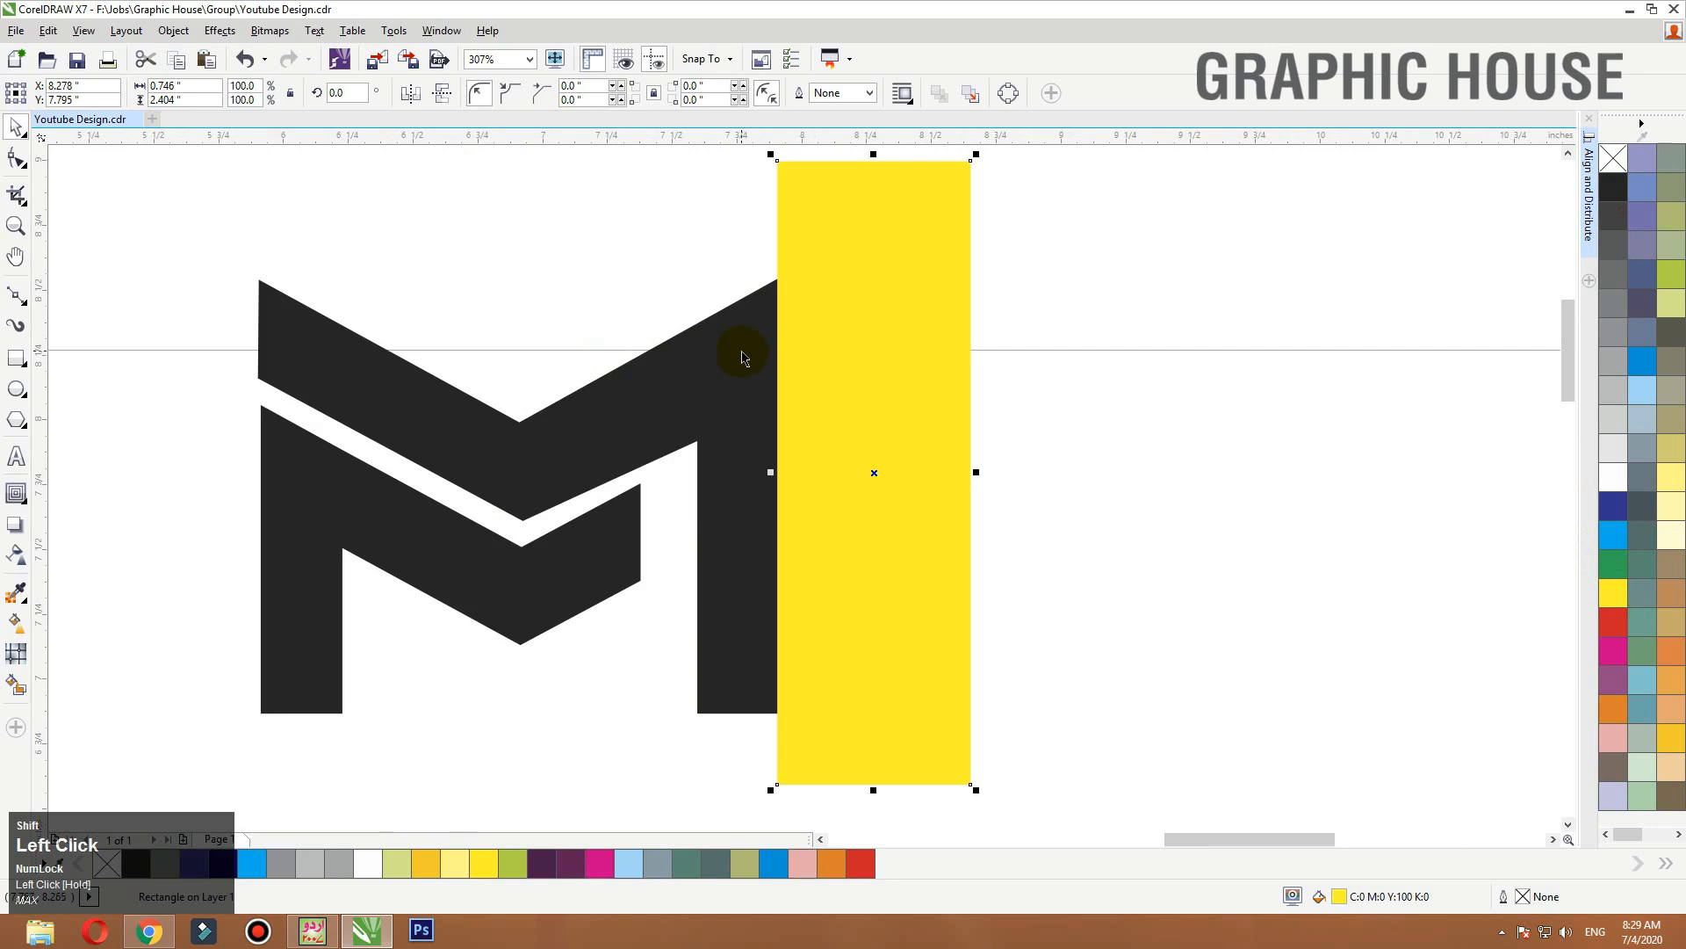
pyautogui.keyDown('shift'); pyautogui.click(742, 357); pyautogui.keyUp('shift')
pyautogui.click(550, 95)
pyautogui.click(894, 462)
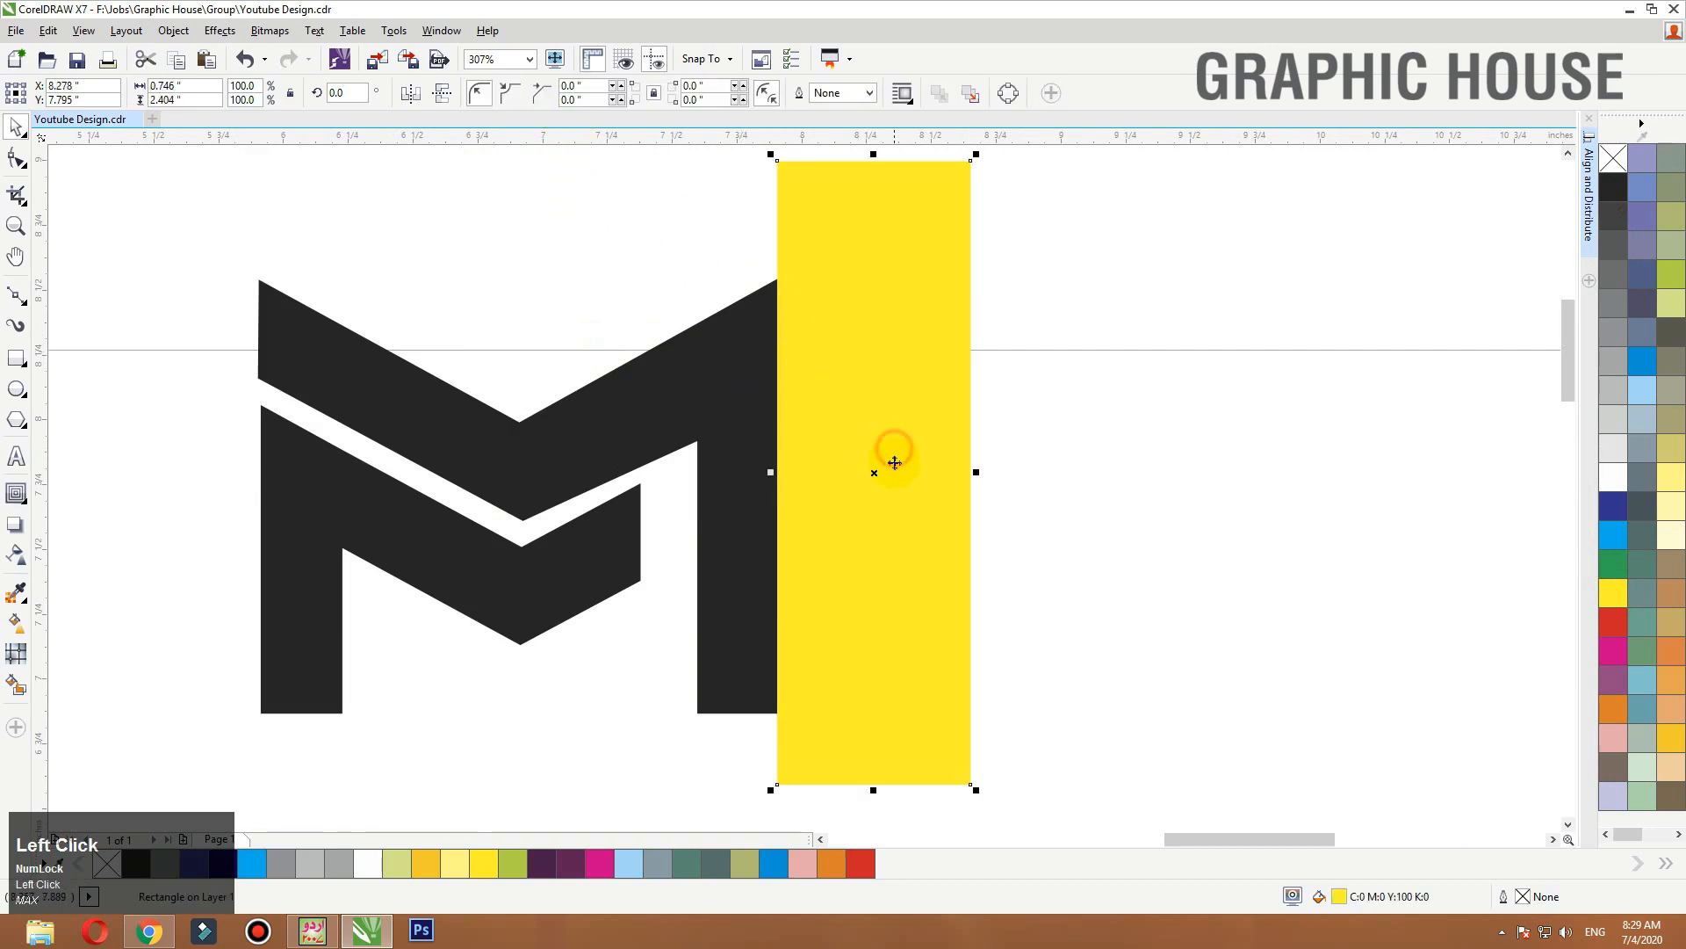
pyautogui.press('Delete')
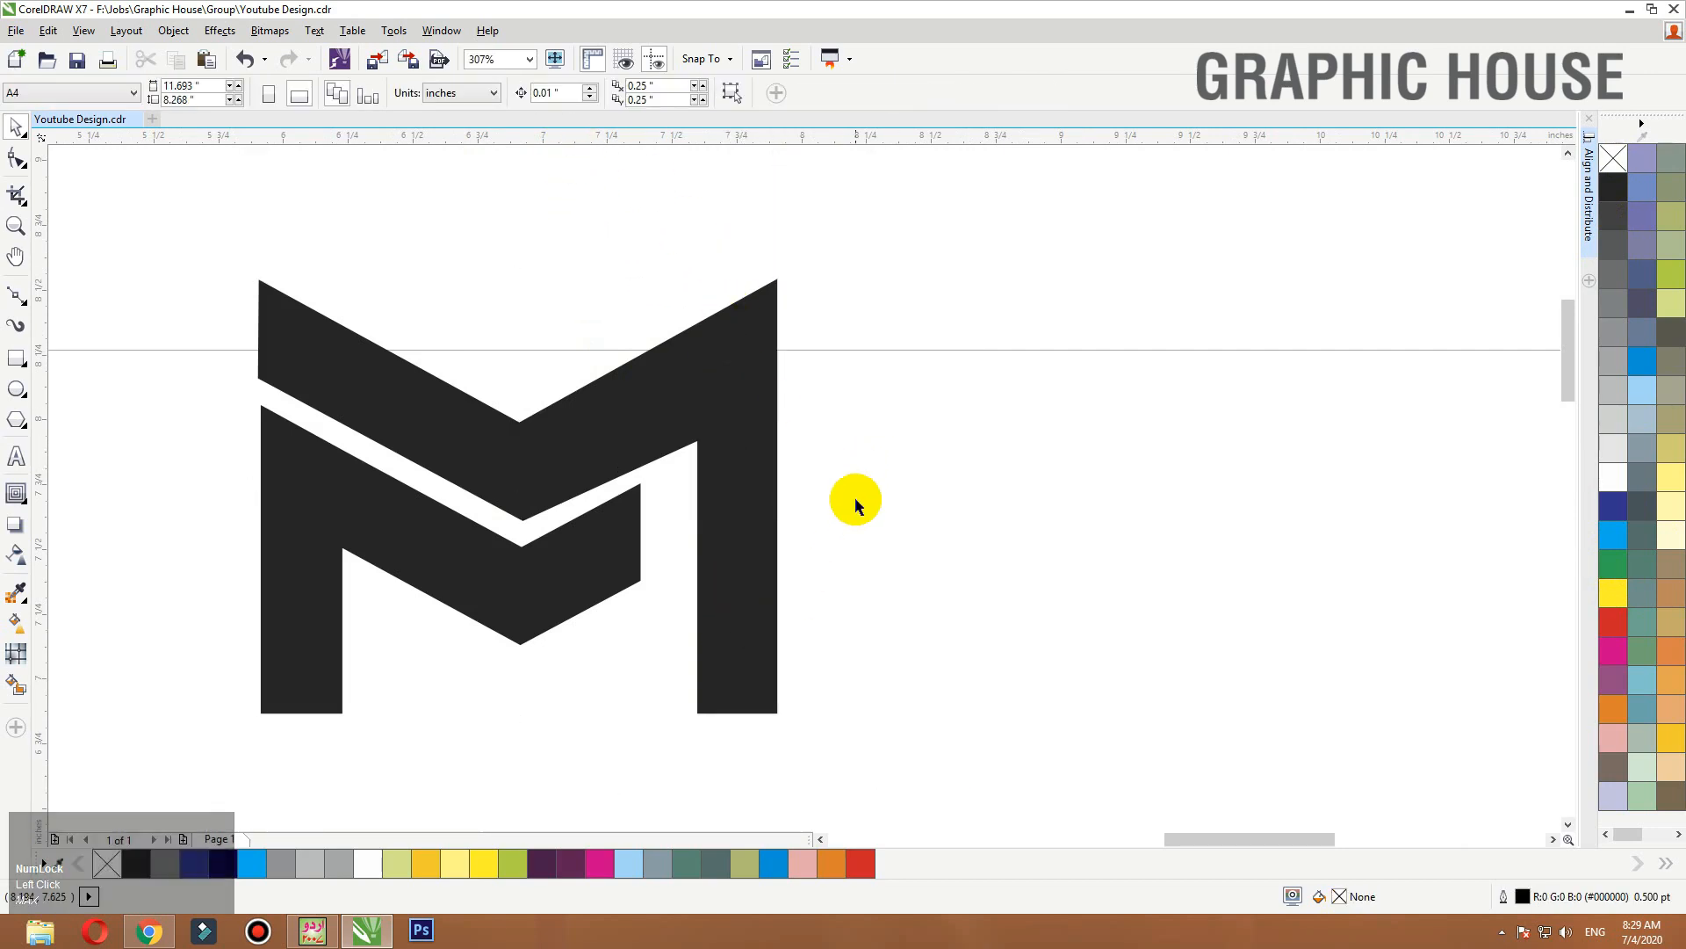
# Draw a rectangle about 0.47 by 2.5 inches over the outer edge of the M's left leg, filled cyan blue without an outline.
pyautogui.scroll(-1, 971, 440)
pyautogui.press('F2')
pyautogui.moveTo(1083, 267); pyautogui.dragTo(512, 706)
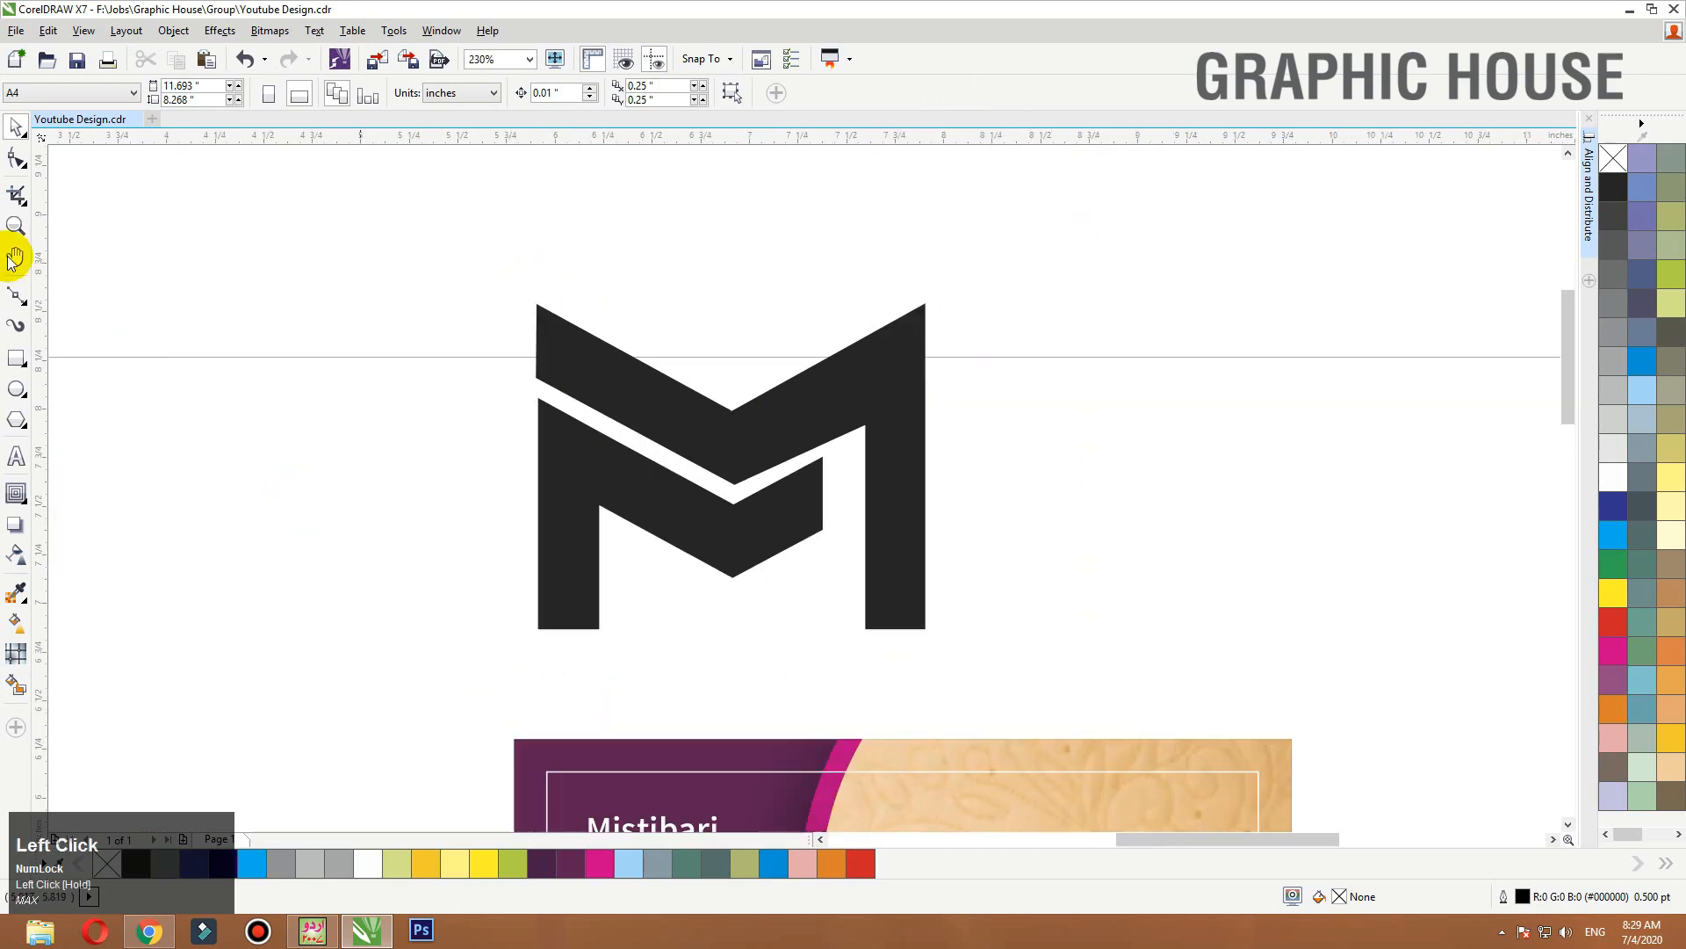
pyautogui.click(16, 358)
pyautogui.moveTo(451, 206); pyautogui.dragTo(541, 689)
pyautogui.press('space')
pyautogui.click(1620, 543)
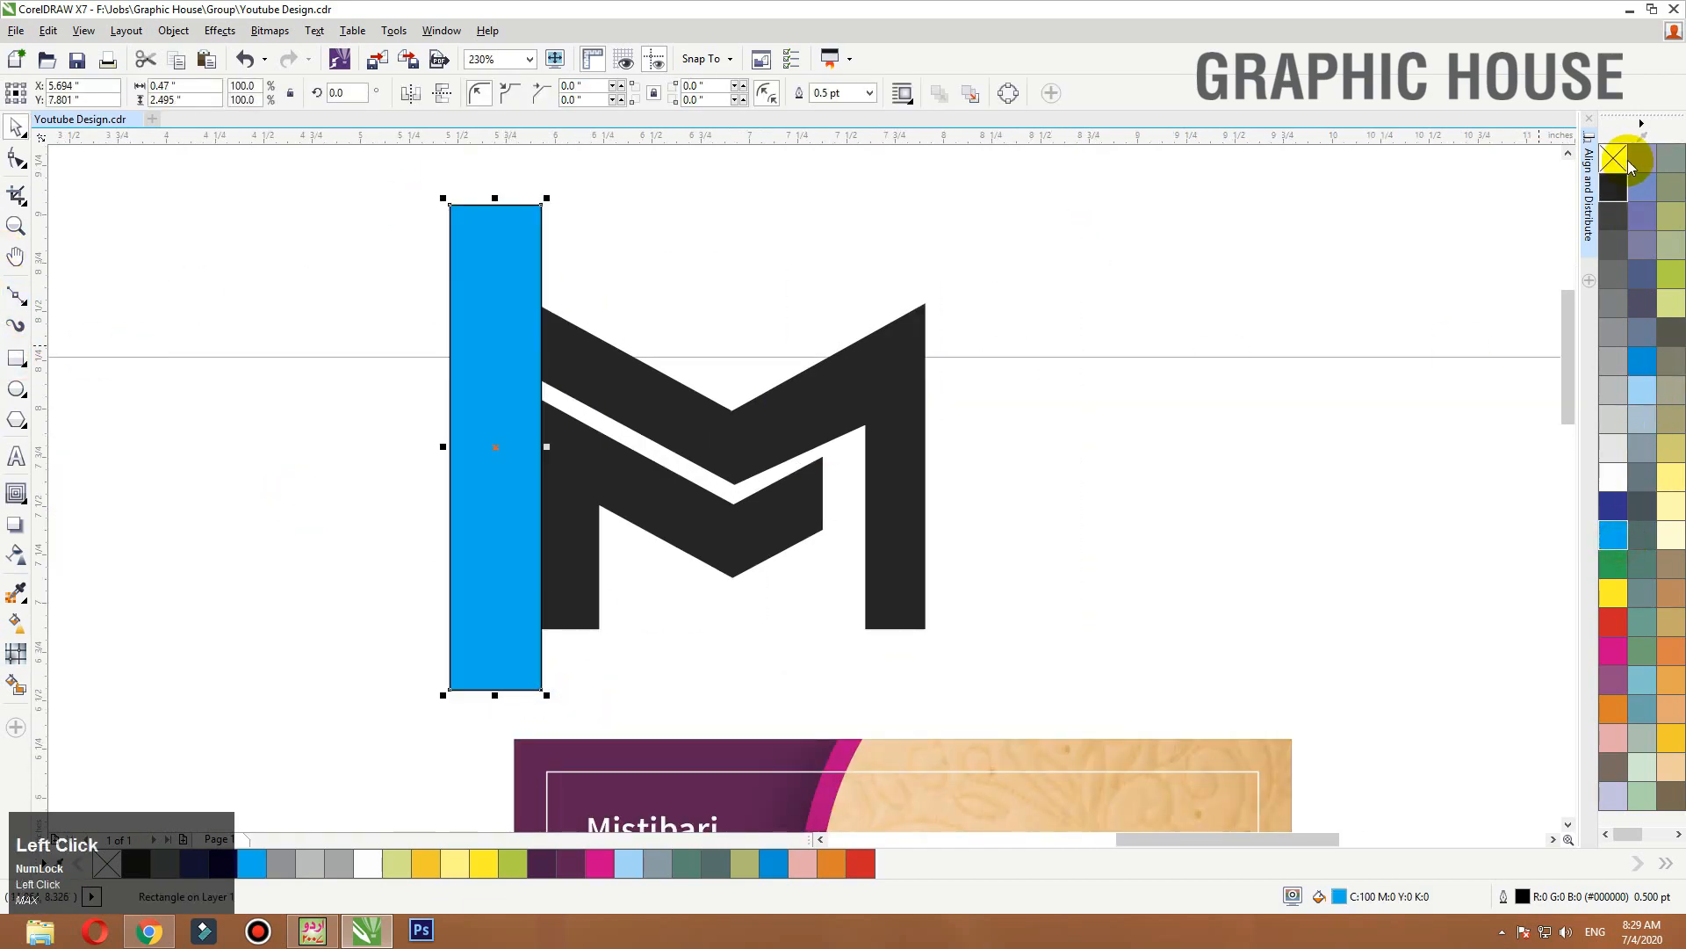
pyautogui.rightClick(1614, 158)
# Trim the left side of both M shapes straight with the blue rectangle, then delete the rectangle.
pyautogui.moveTo(1099, 210); pyautogui.dragTo(717, 652)
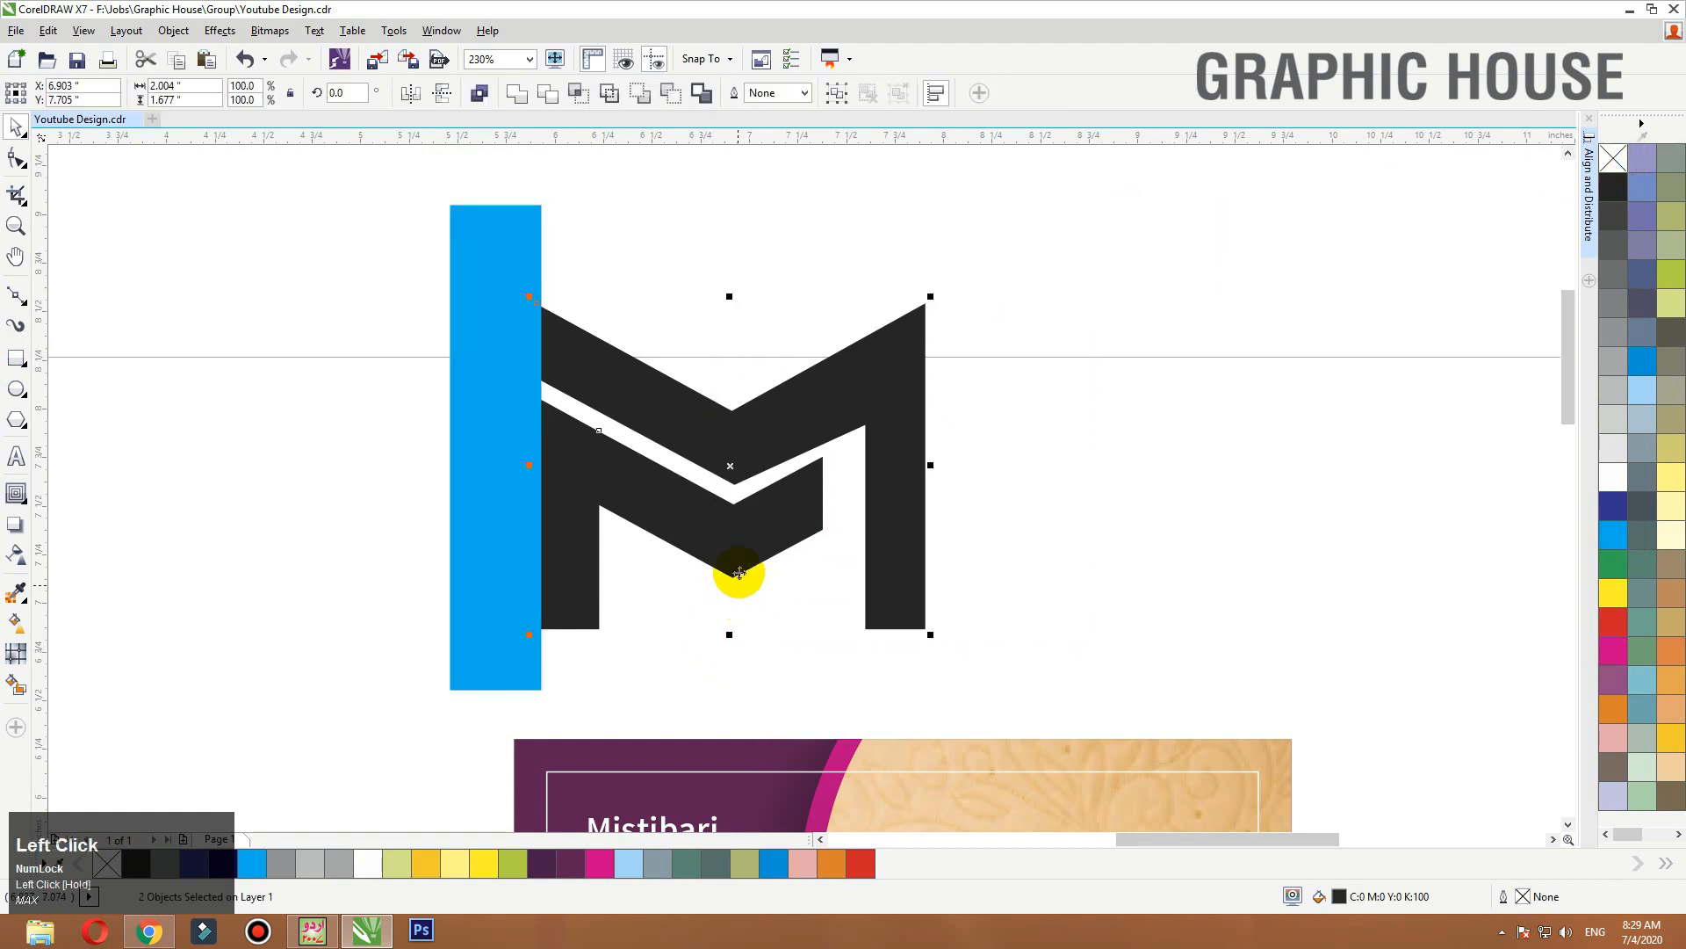
pyautogui.keyDown('shift'); pyautogui.click(523, 482); pyautogui.keyUp('shift')
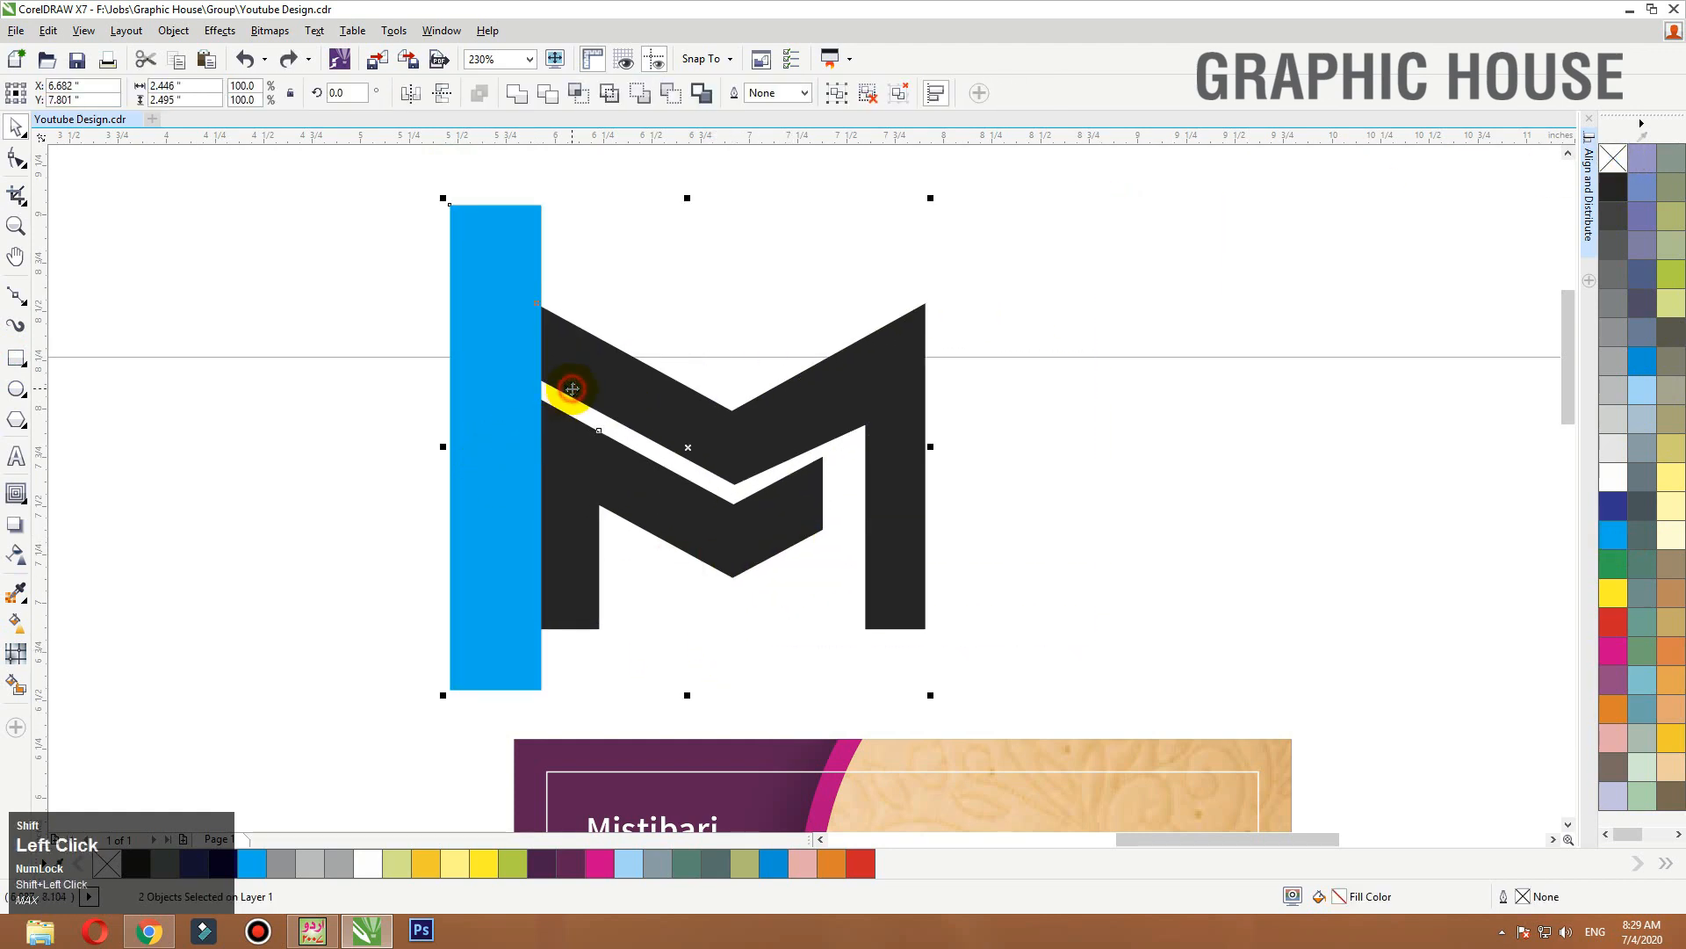
pyautogui.click(547, 95)
pyautogui.click(494, 400)
pyautogui.press('Delete')
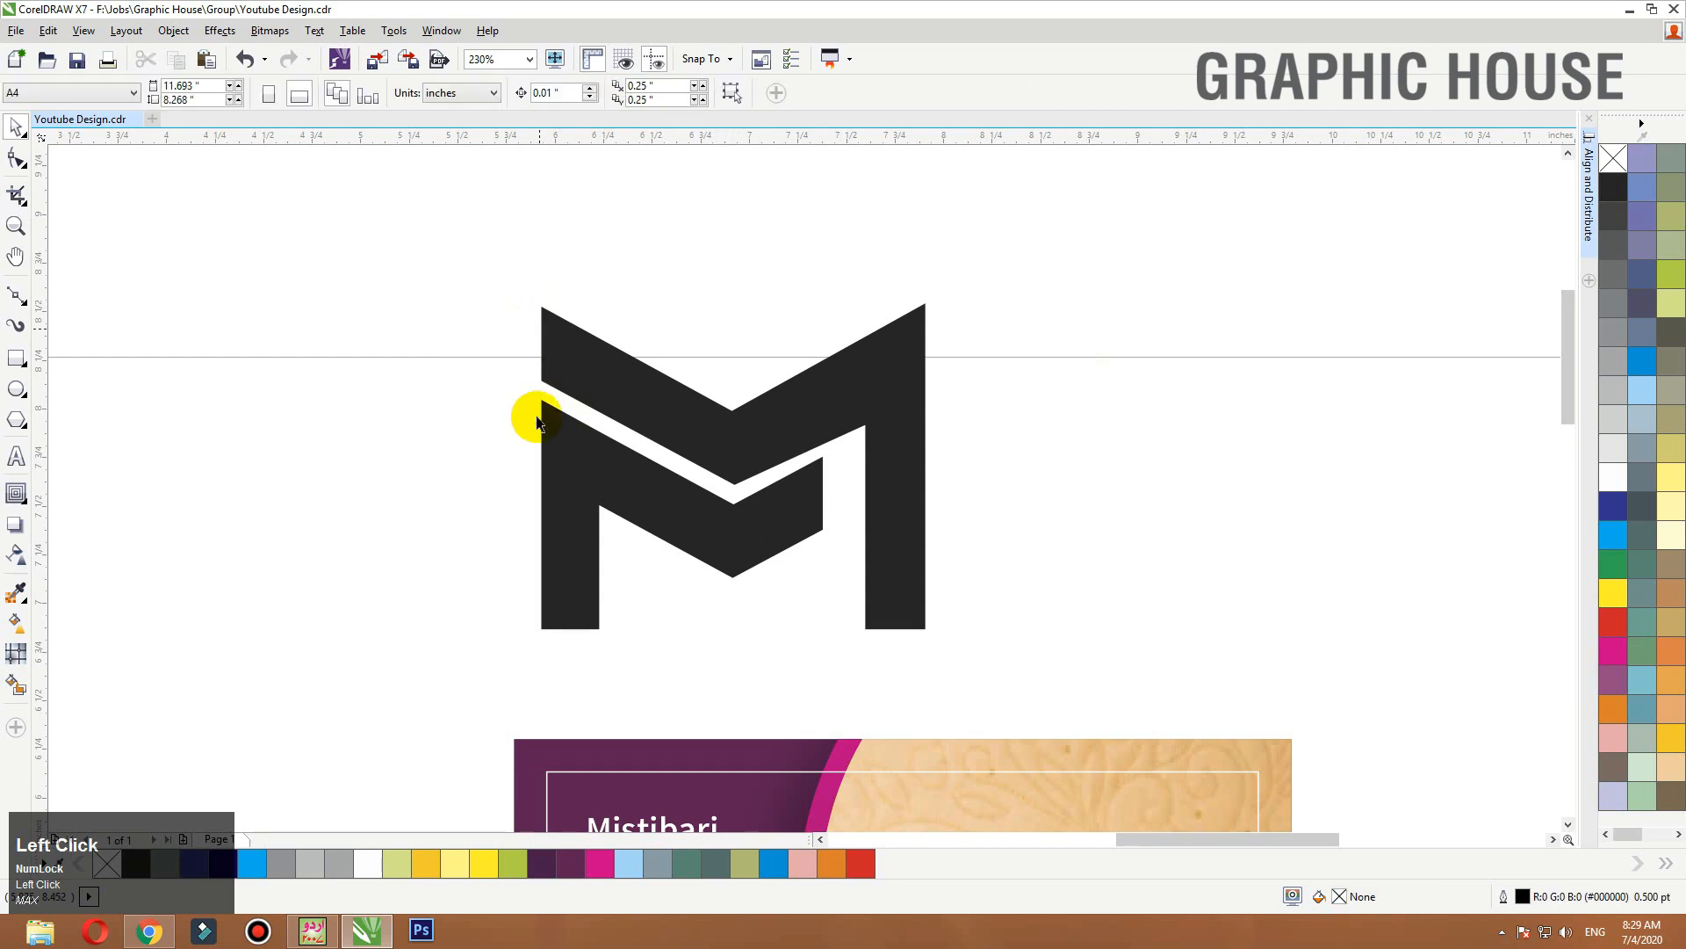
# Group the two M shapes, move them to the food post's upper edge and shrink them to about 0.17 by 0.14 inches.
pyautogui.press('F3')
pyautogui.moveTo(883, 339); pyautogui.dragTo(876, 481)
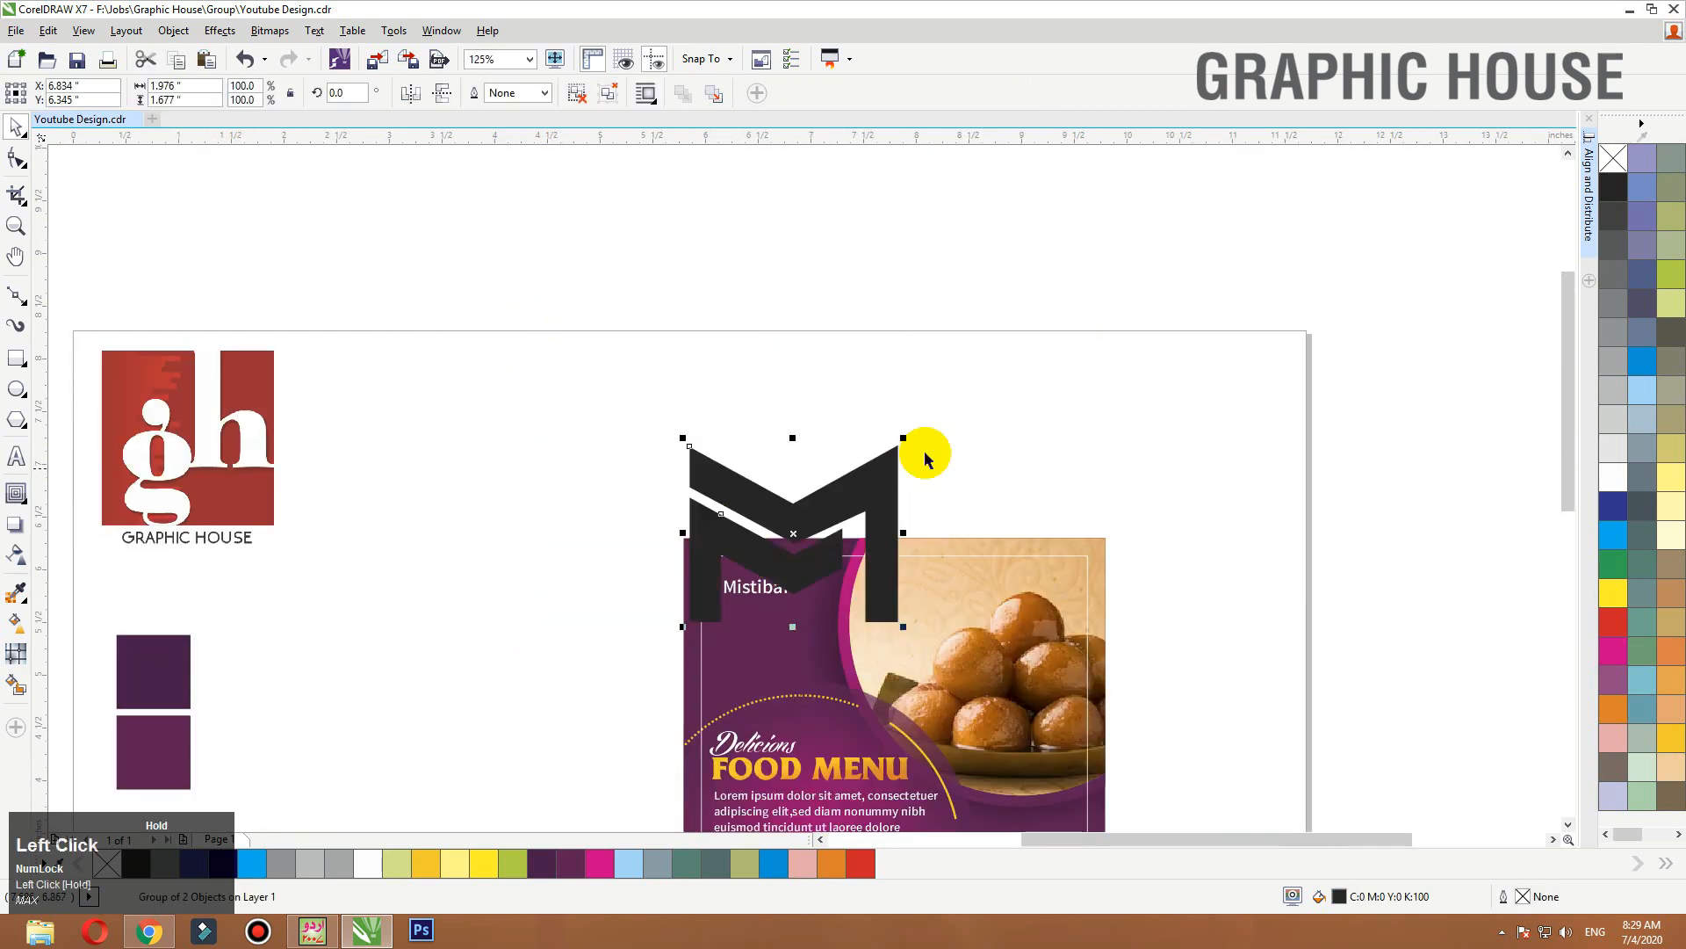
pyautogui.press('F2')
pyautogui.moveTo(1051, 403); pyautogui.dragTo(490, 638)
pyautogui.moveTo(1142, 245); pyautogui.dragTo(901, 345)
pyautogui.press('F2')
pyautogui.moveTo(1136, 379); pyautogui.dragTo(446, 798)
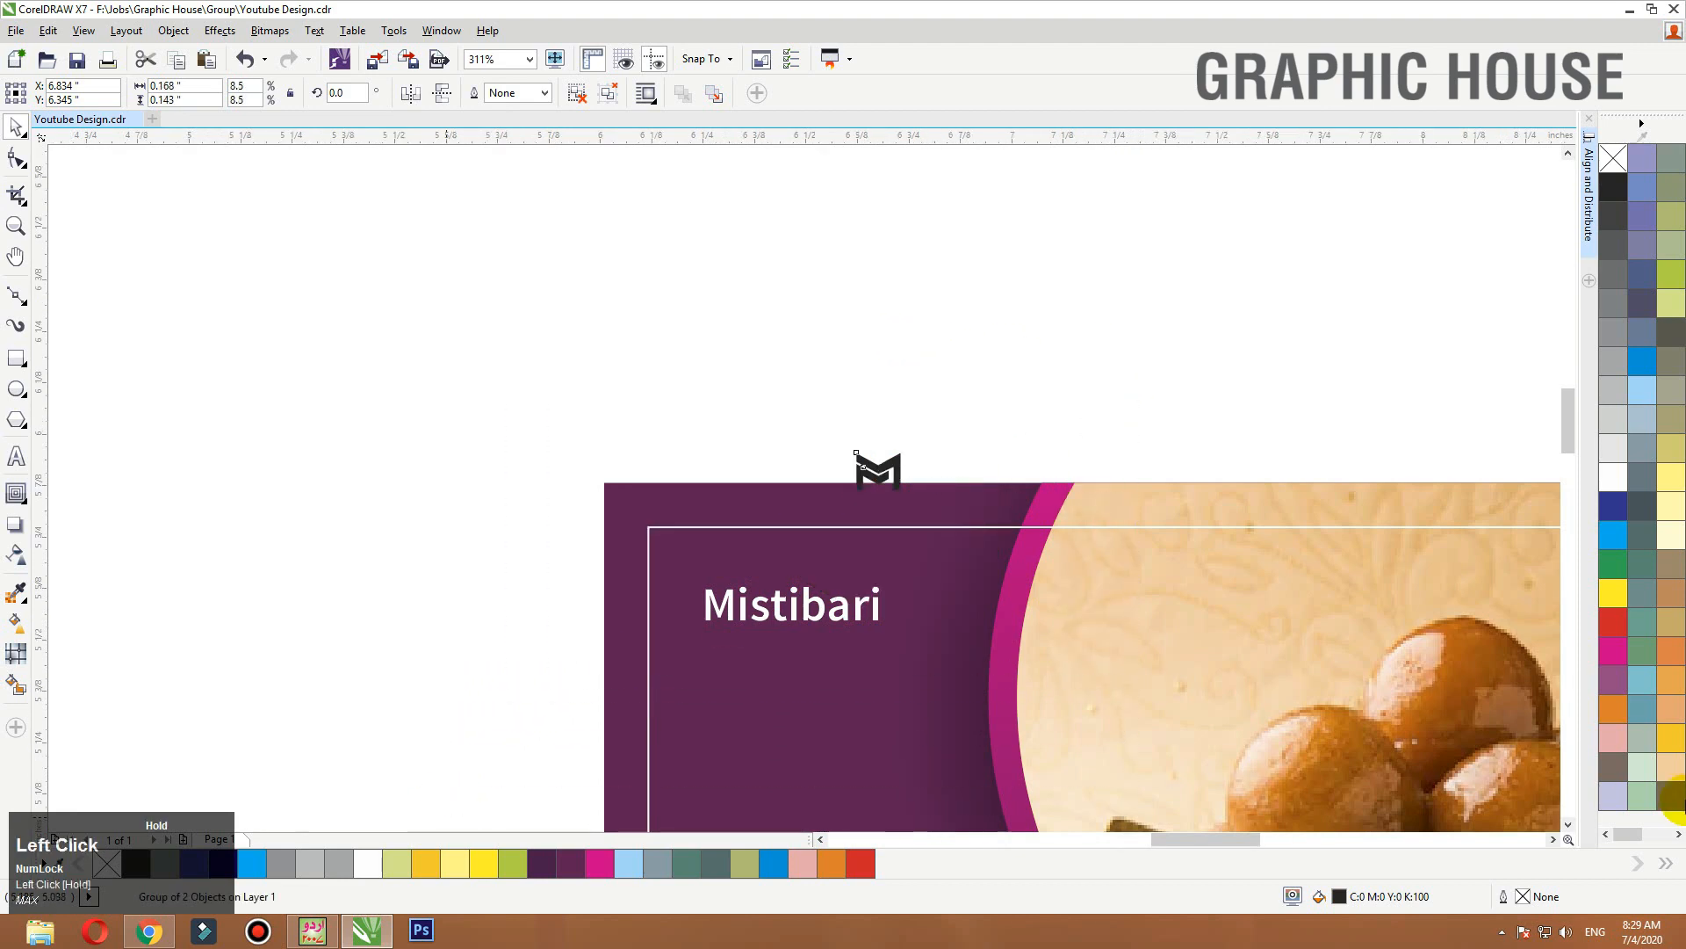
# Fill the M logo with golden yellow (C0 M20 Y100 K0) and its lower shape with white.
pyautogui.click(1614, 594)
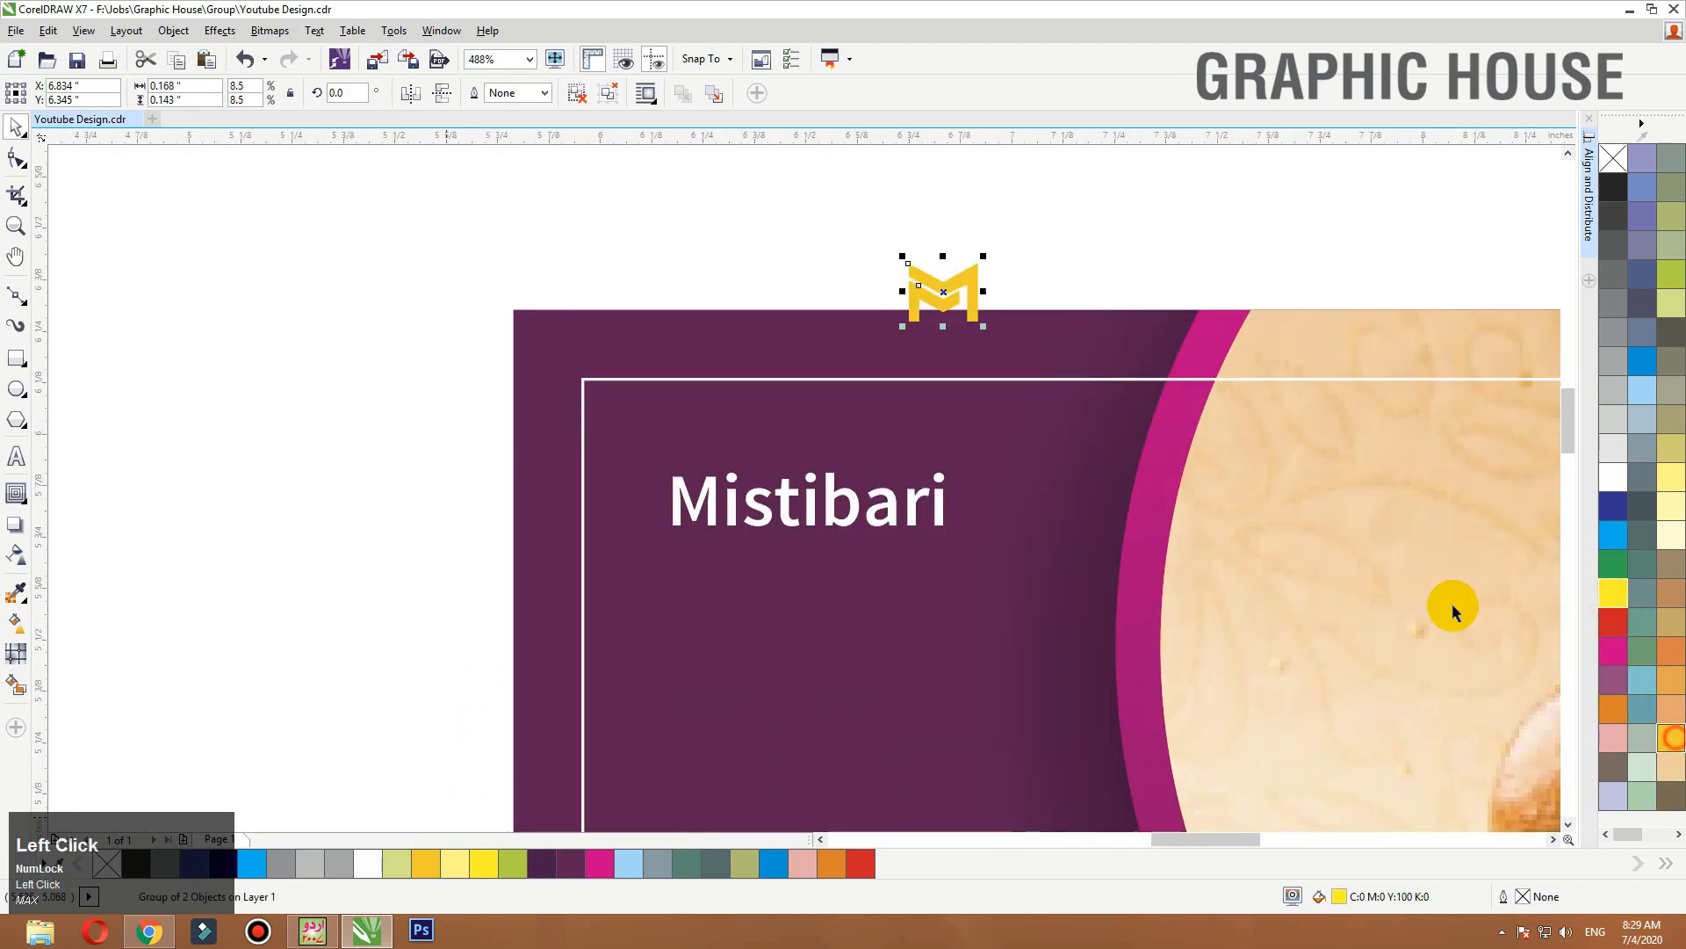
pyautogui.keyDown('ctrl'); pyautogui.click(938, 305); pyautogui.keyUp('ctrl')
pyautogui.click(1615, 477)
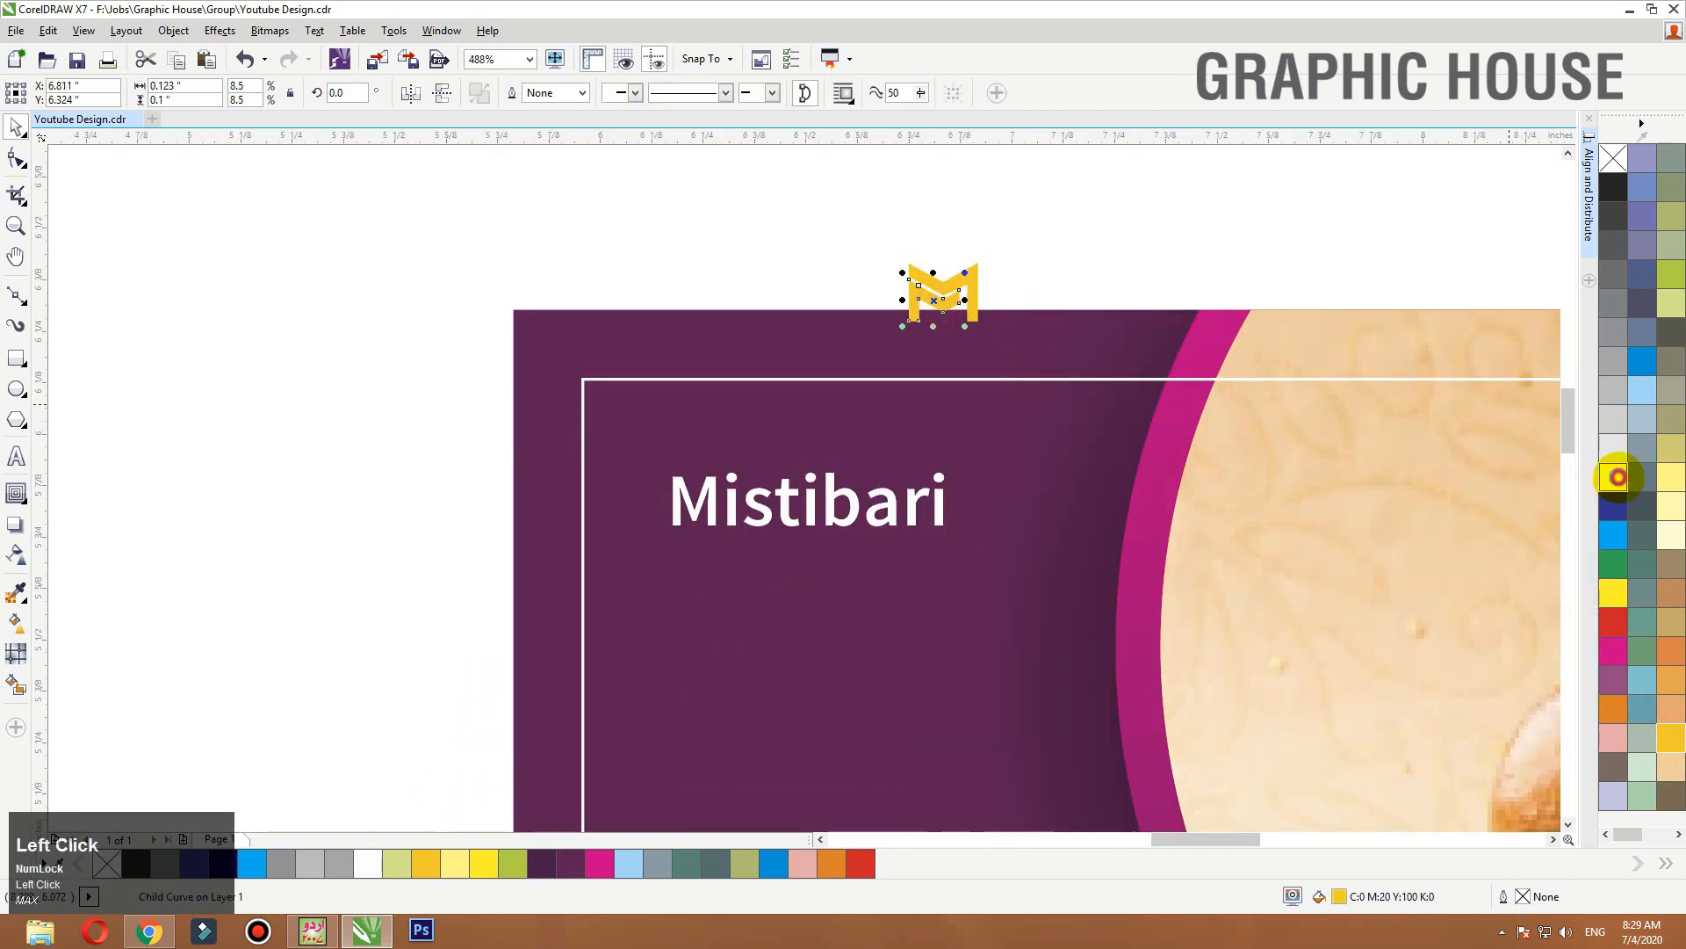
pyautogui.click(1136, 200)
# Shift the Mistibari name slightly down, place the M logo directly above it and align both on their vertical centres.
pyautogui.moveTo(854, 512); pyautogui.dragTo(848, 563)
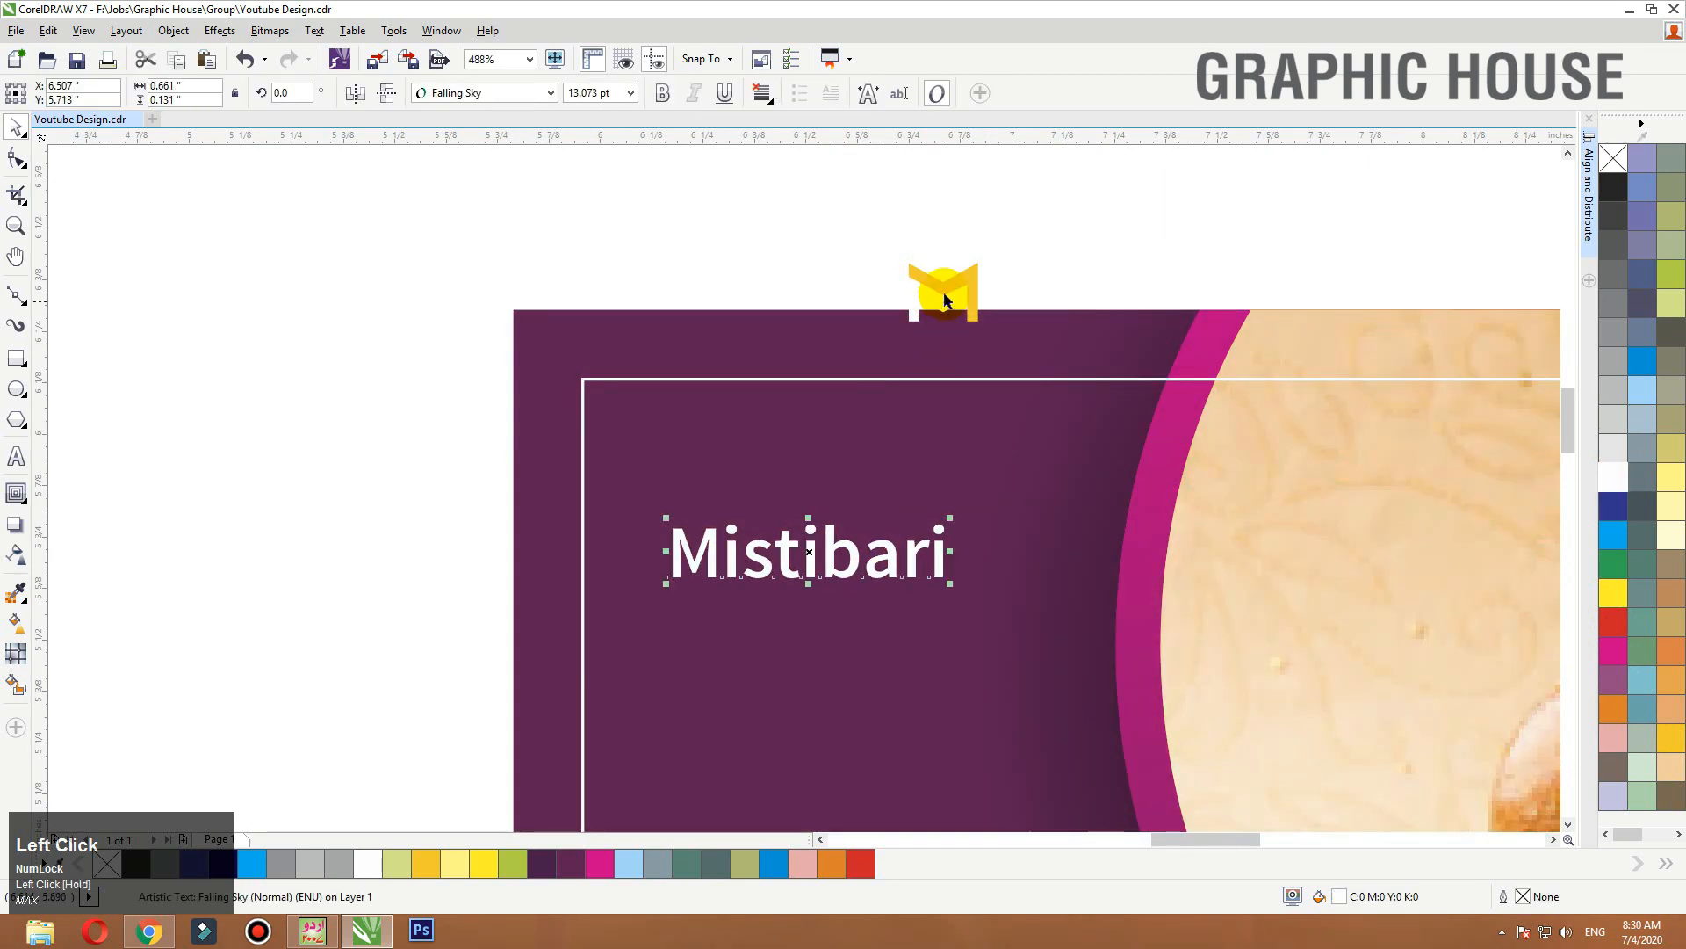
pyautogui.click(856, 354)
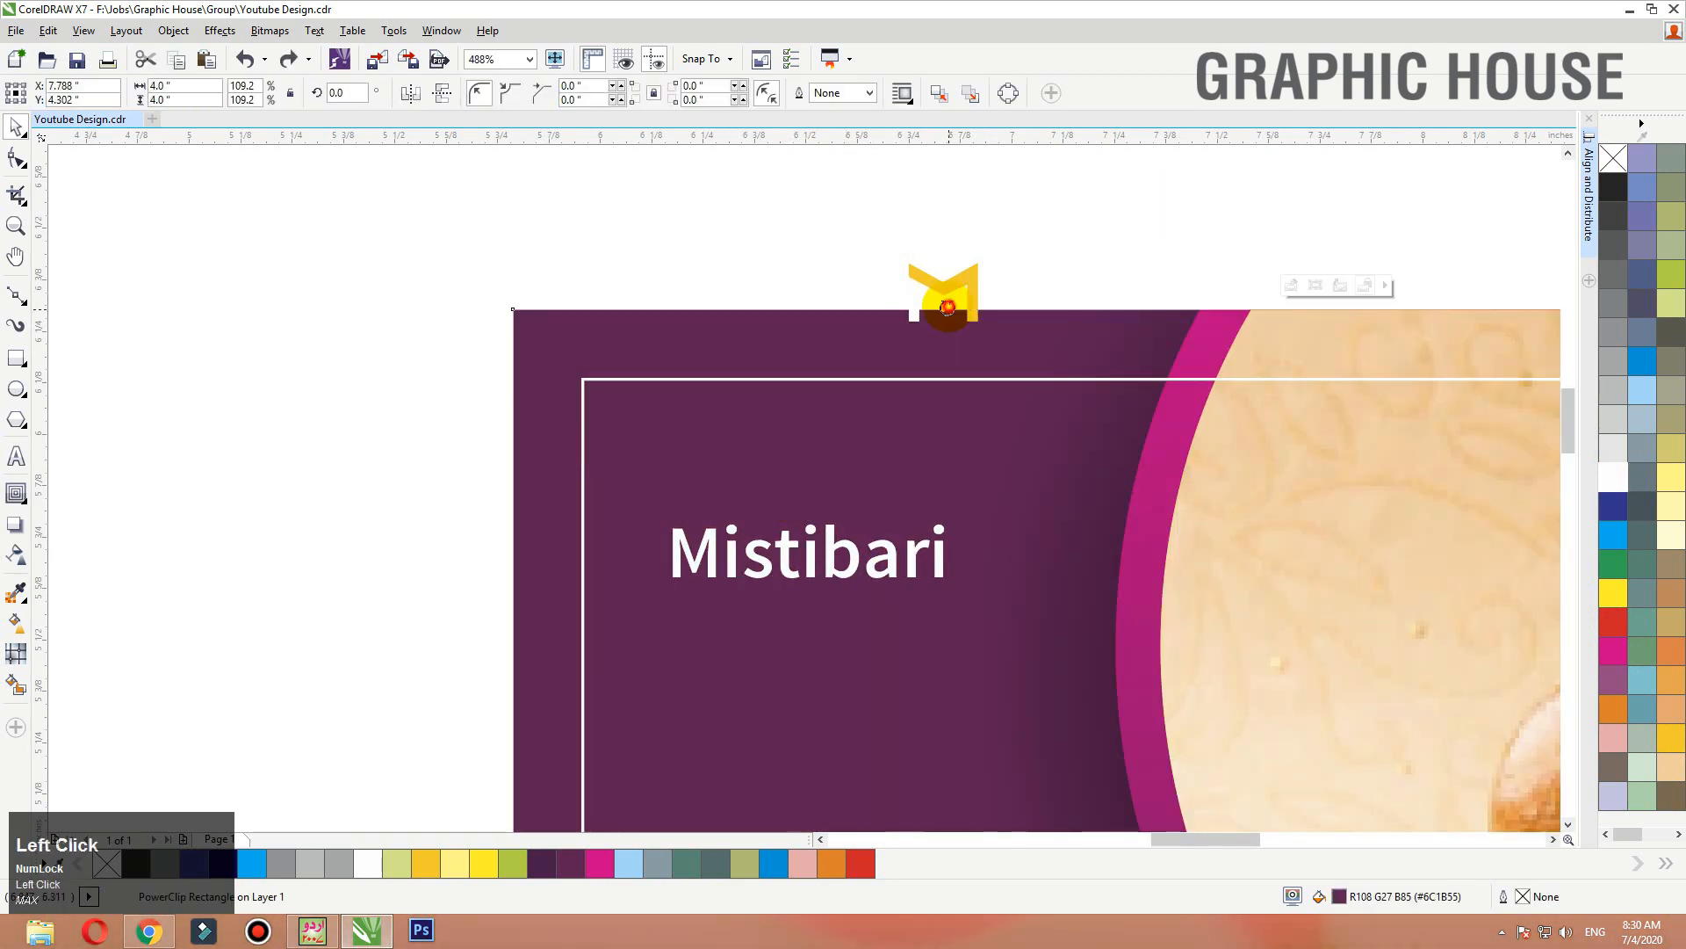
pyautogui.moveTo(924, 297); pyautogui.dragTo(846, 454)
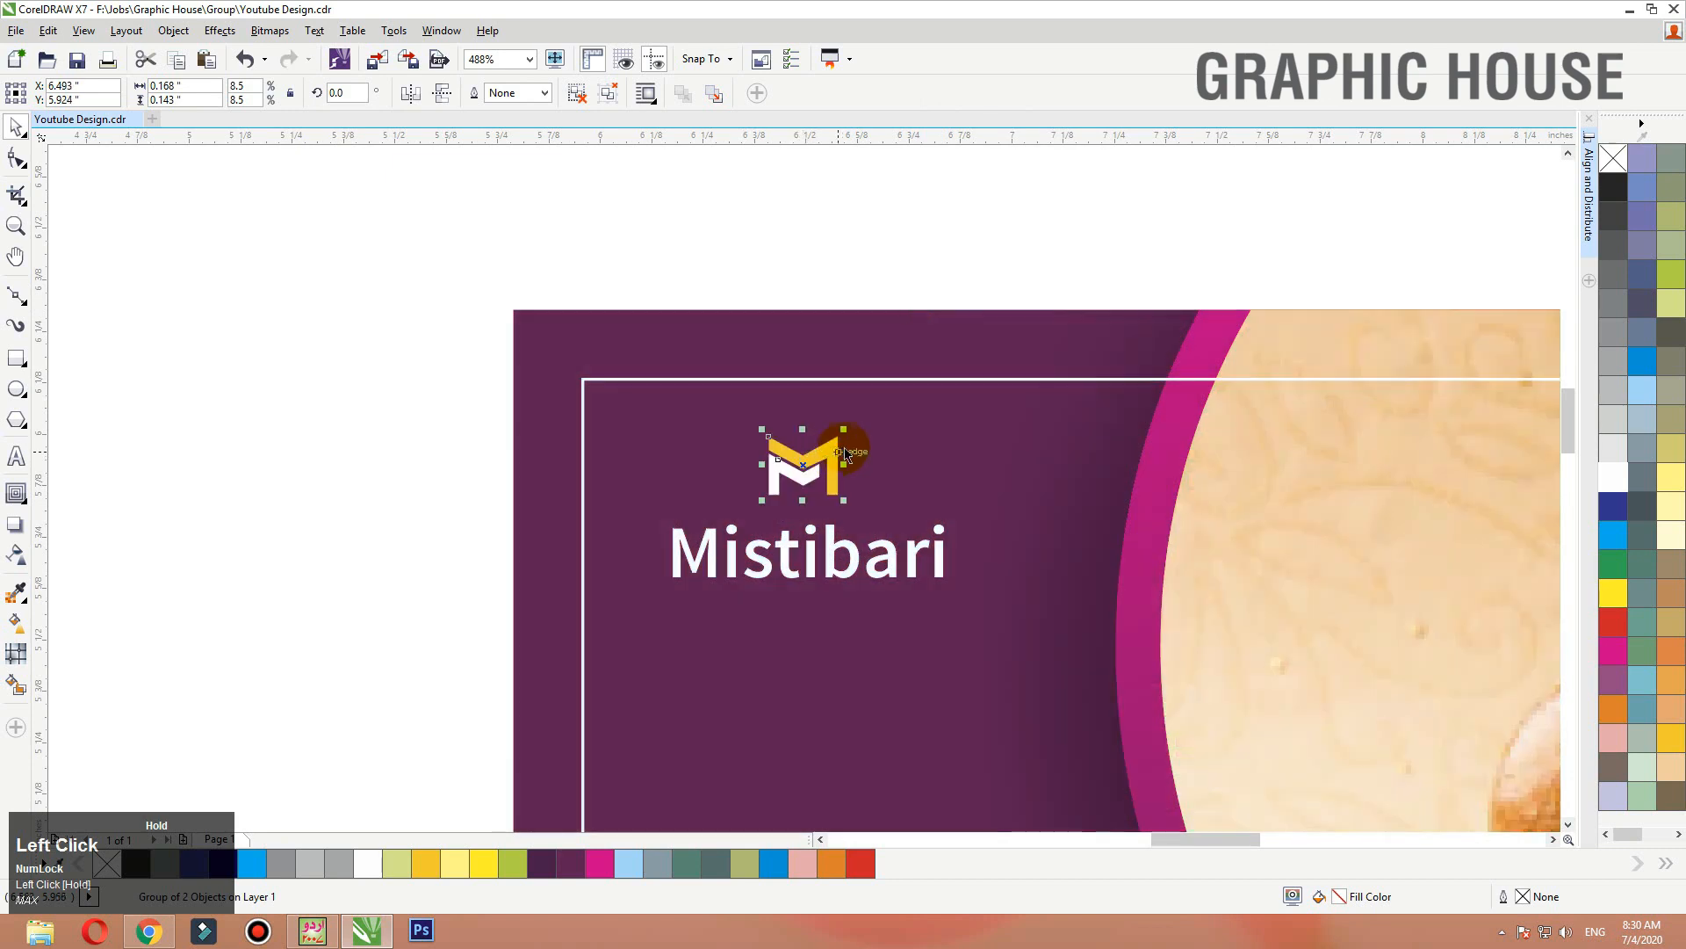
pyautogui.keyDown('shift'); pyautogui.click(839, 540); pyautogui.keyUp('shift')
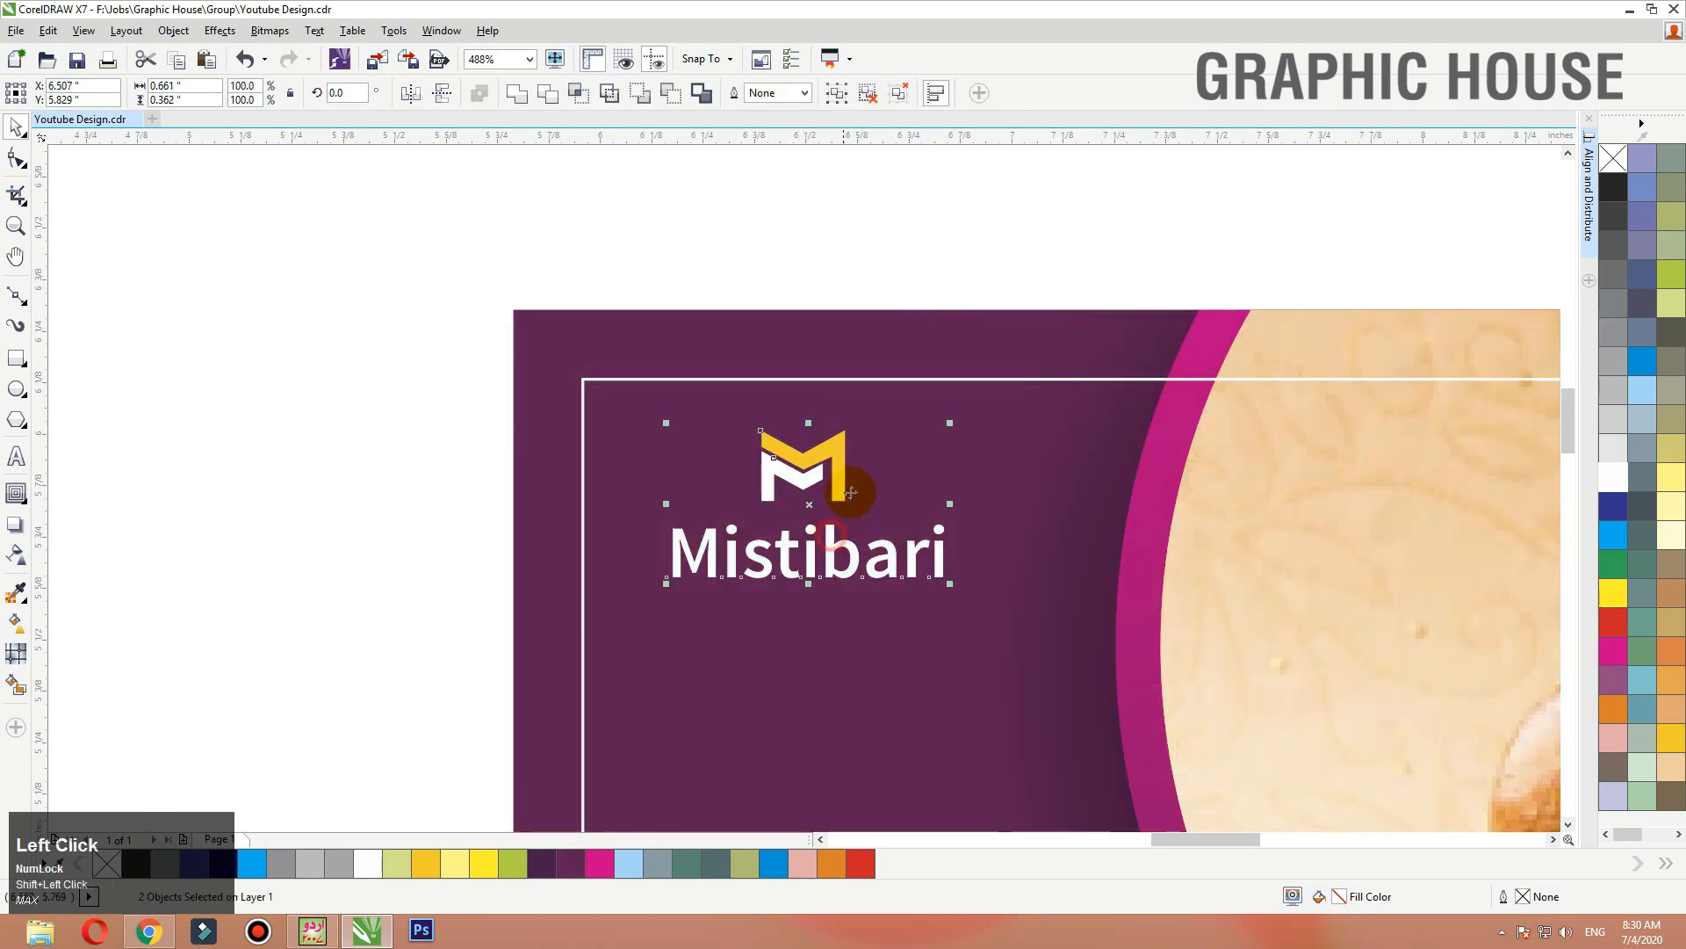
pyautogui.press('c')
pyautogui.press('F4')
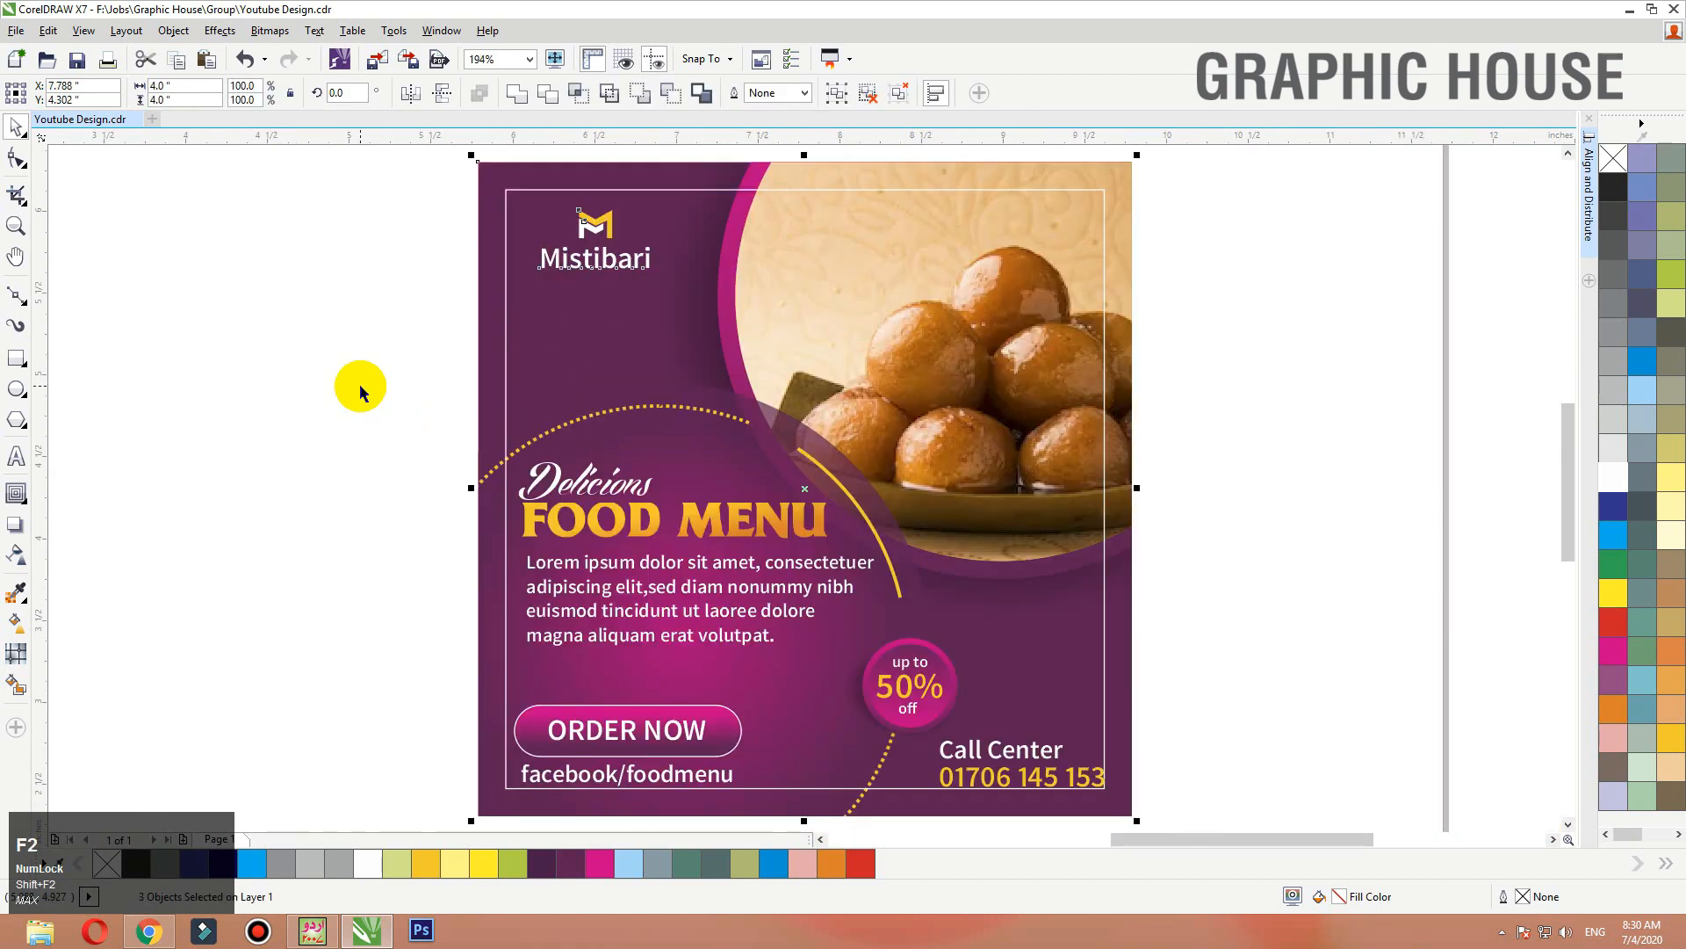
pyautogui.click(360, 386)
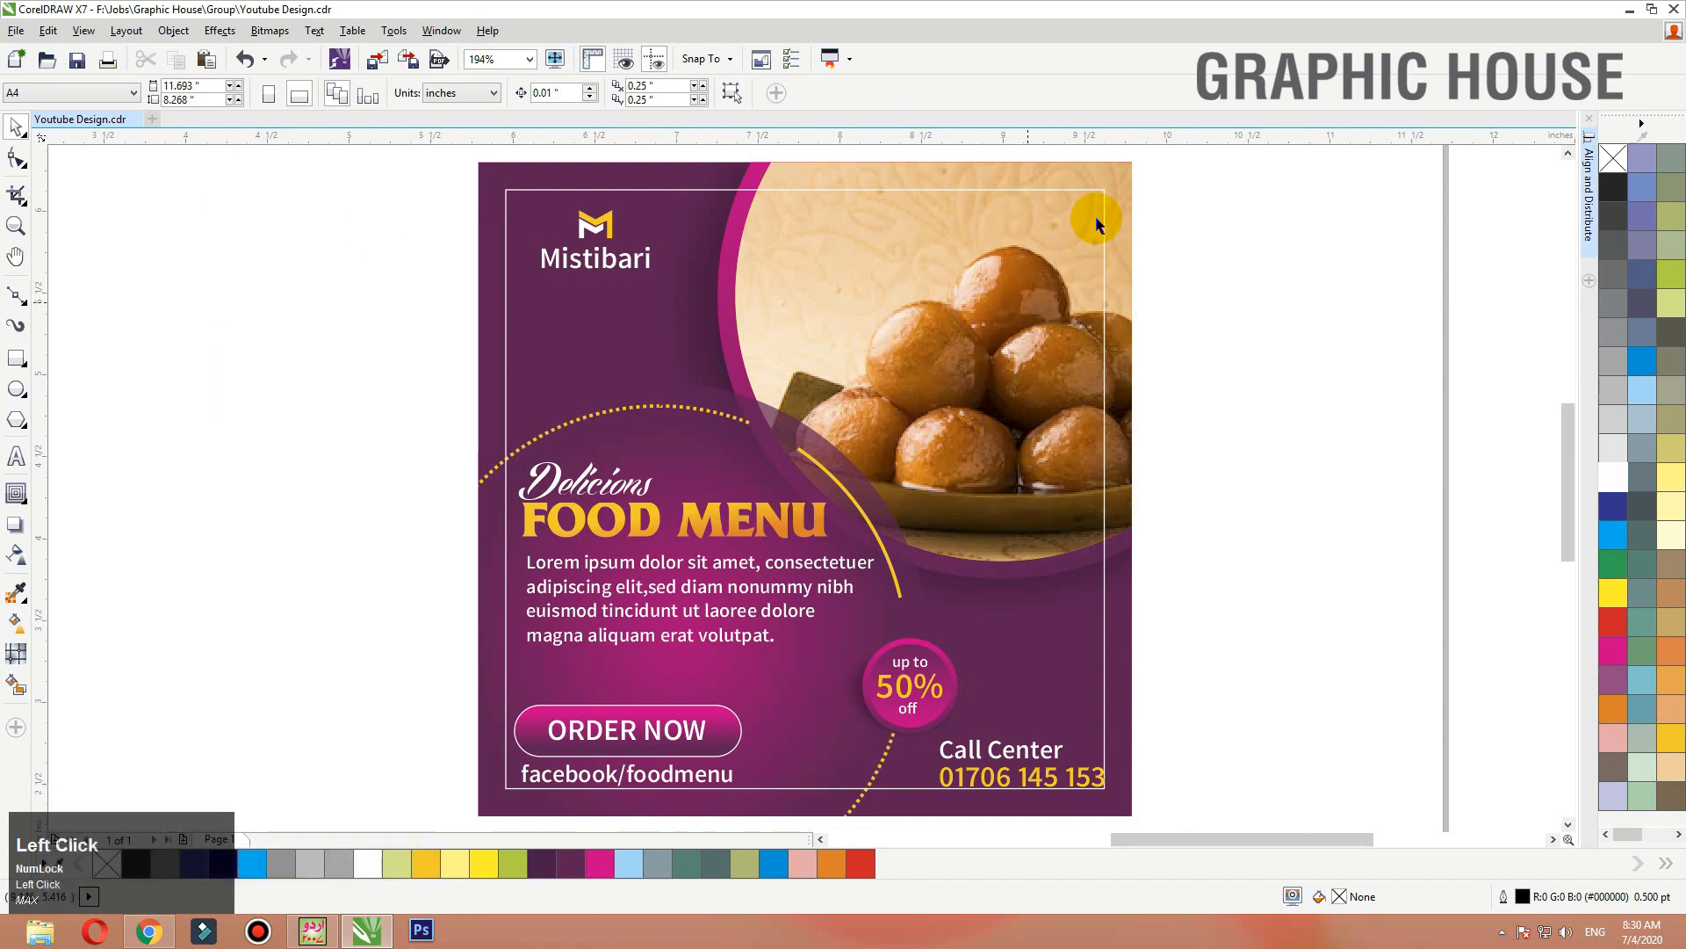
# Remove the white outline from the 3.662-inch square margin frame on the post.
pyautogui.click(1098, 188)
pyautogui.click(1616, 156)
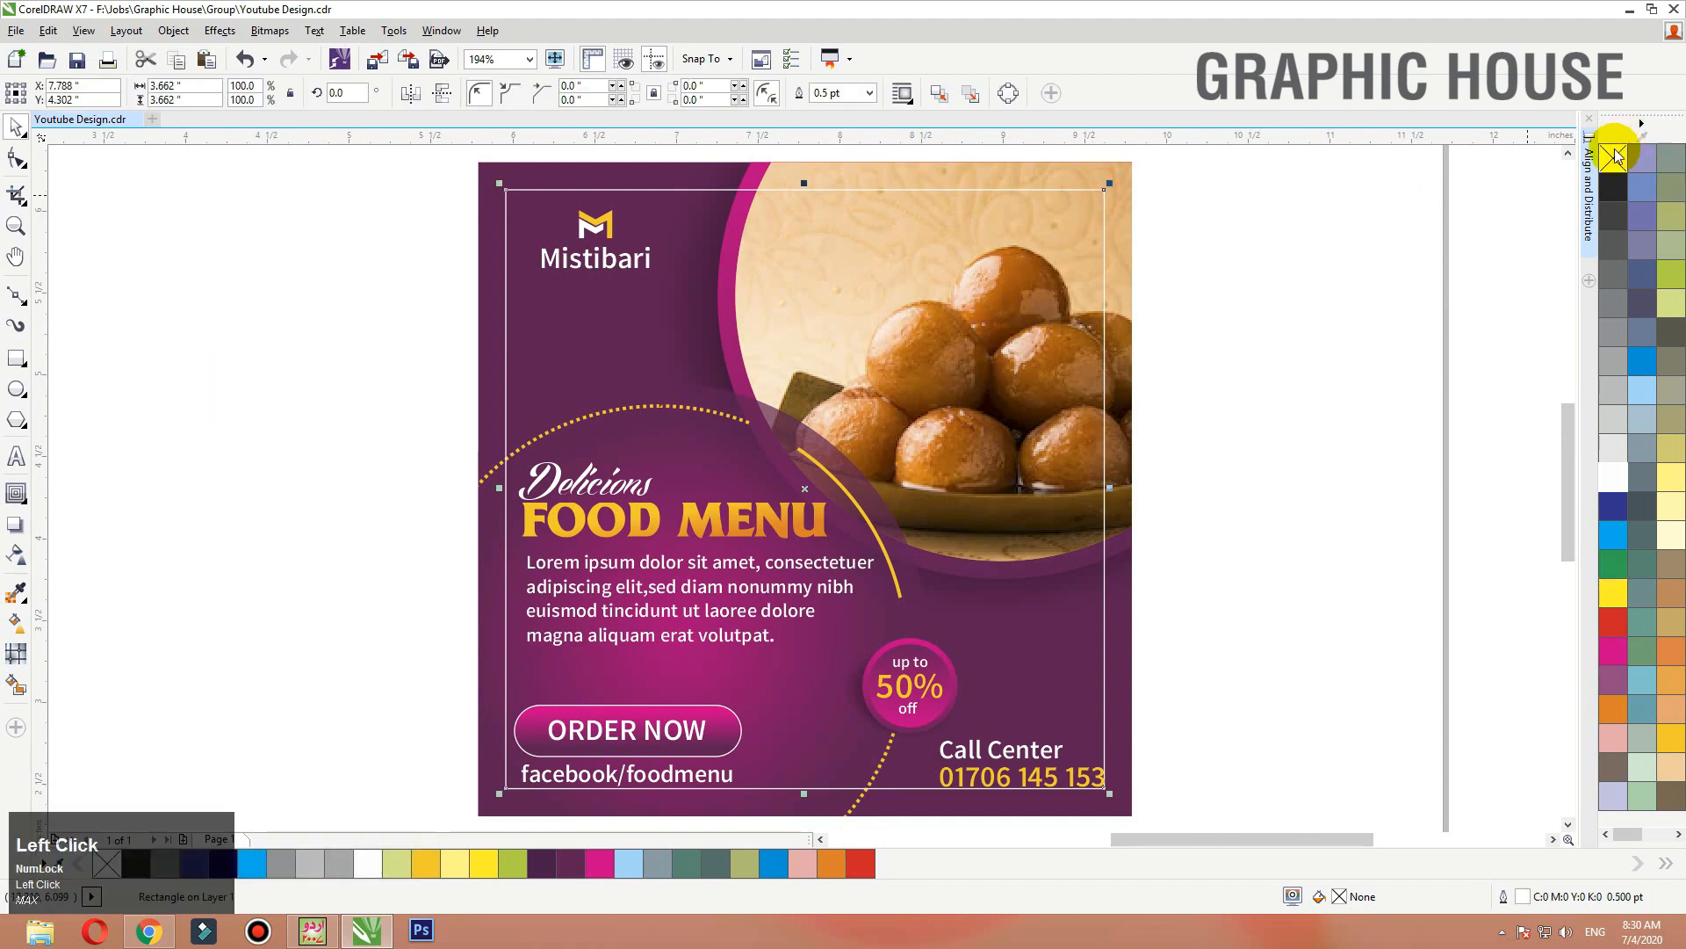
pyautogui.rightClick(1616, 156)
pyautogui.click(1347, 292)
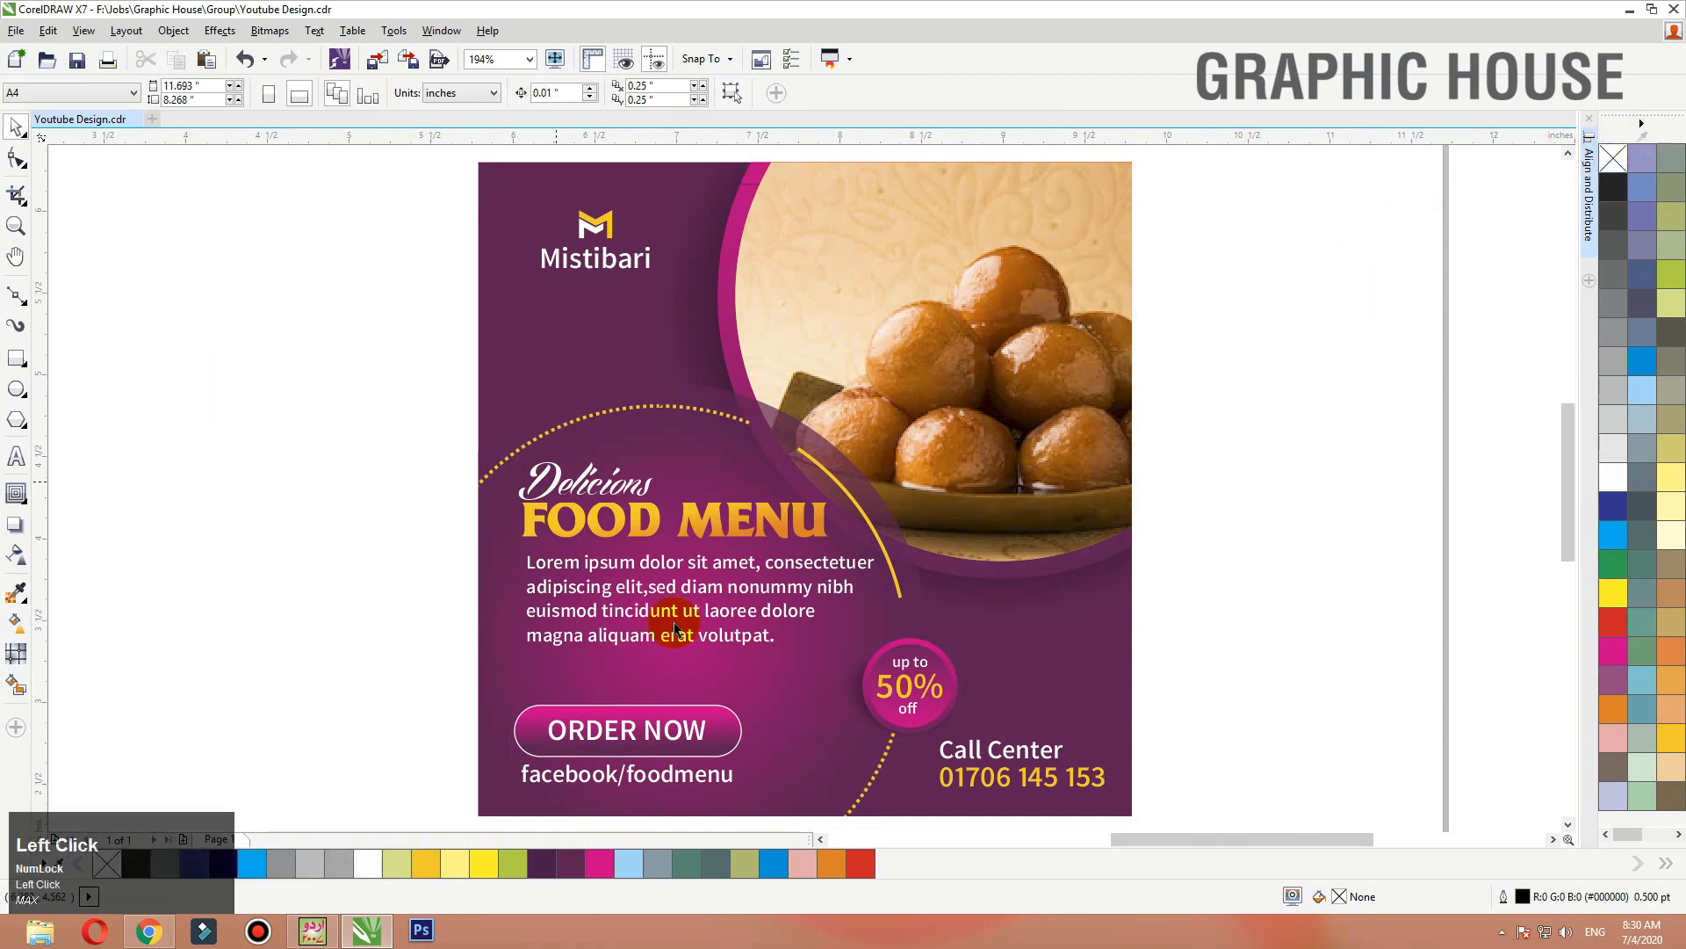
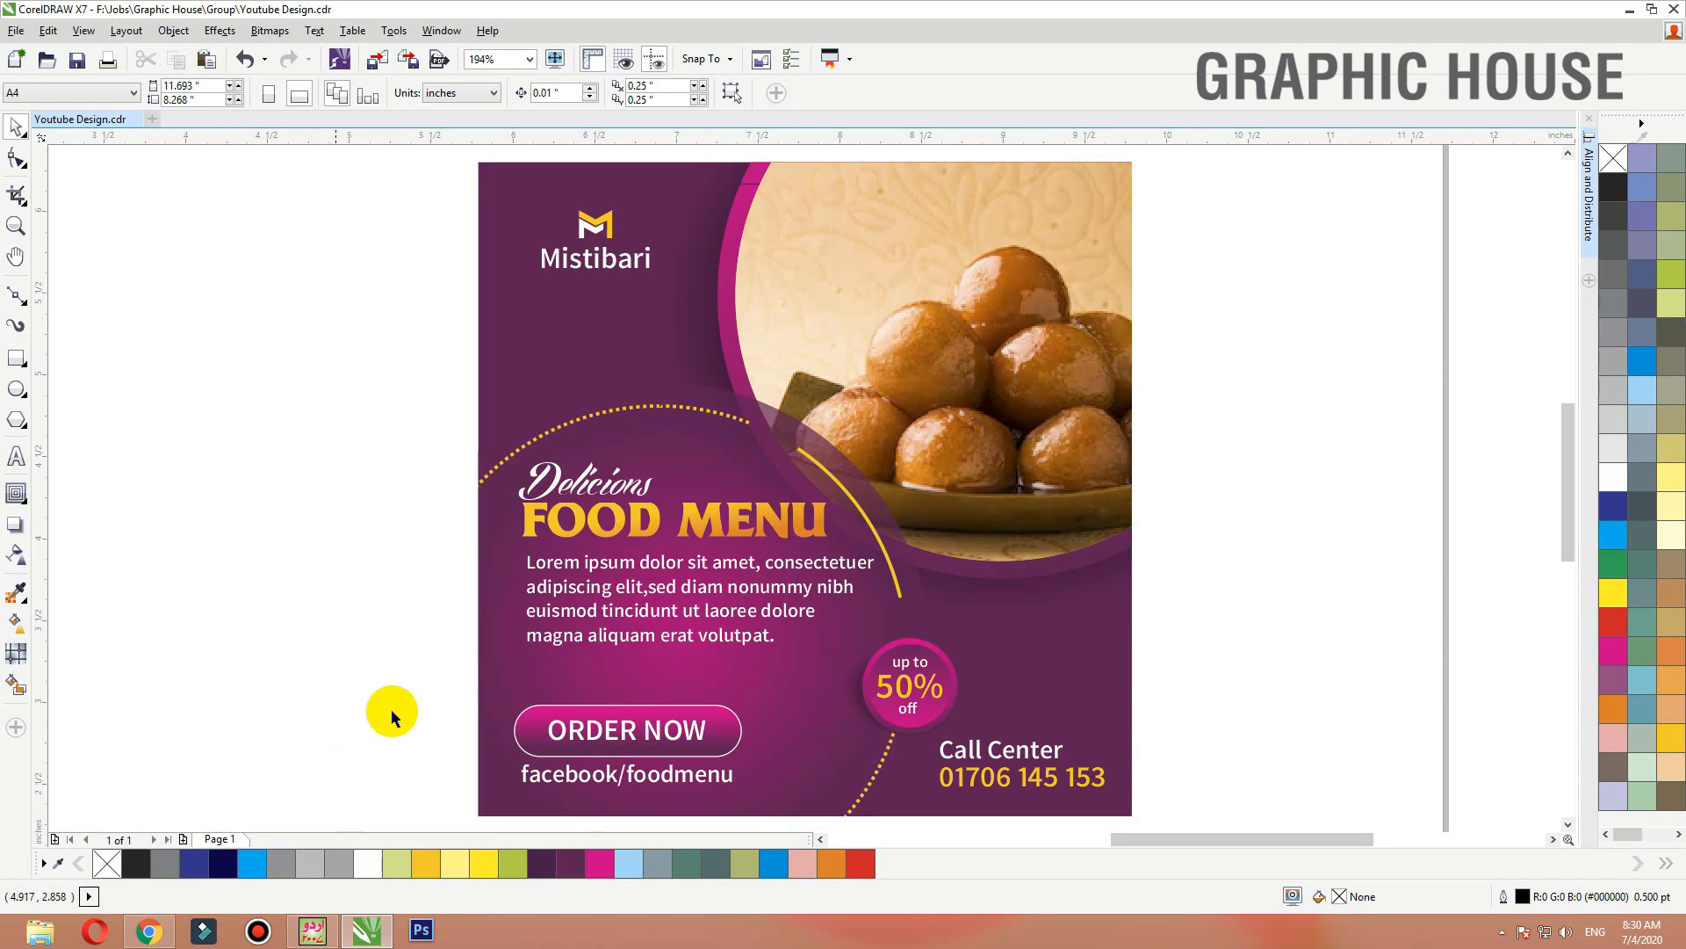
# Reduce the ORDER NOW button shape to about 0.256 inches high and narrow it slightly around its centre.
pyautogui.click(734, 716)
pyautogui.press('F3')
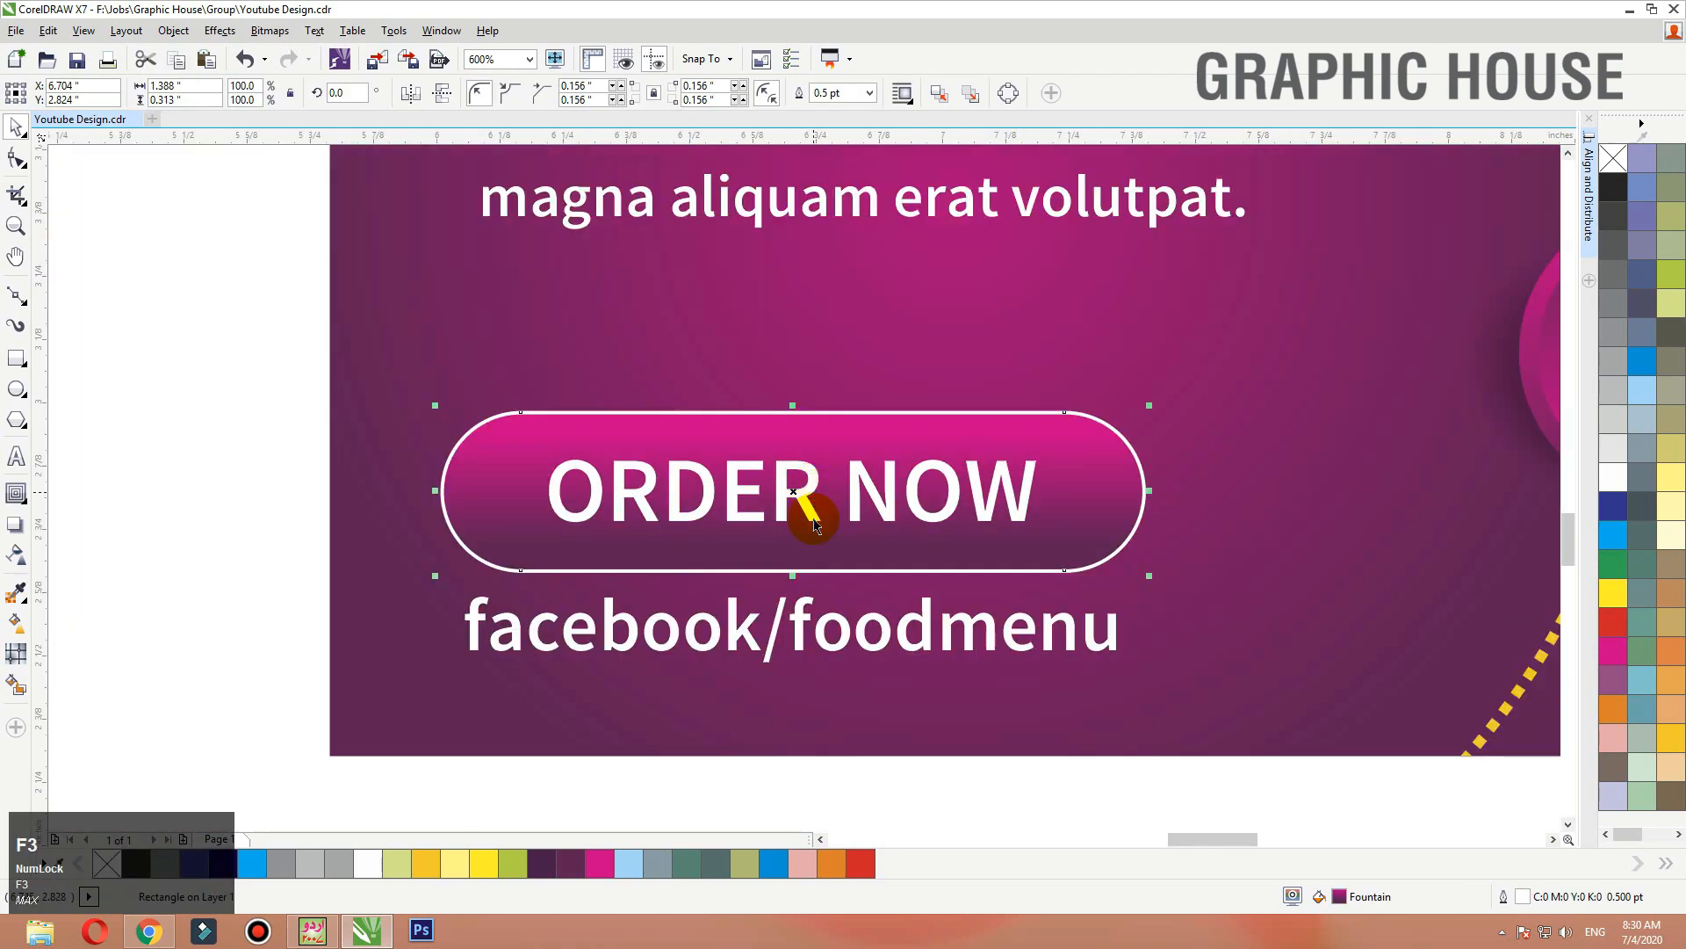
pyautogui.moveTo(792, 576); pyautogui.dragTo(850, 561)
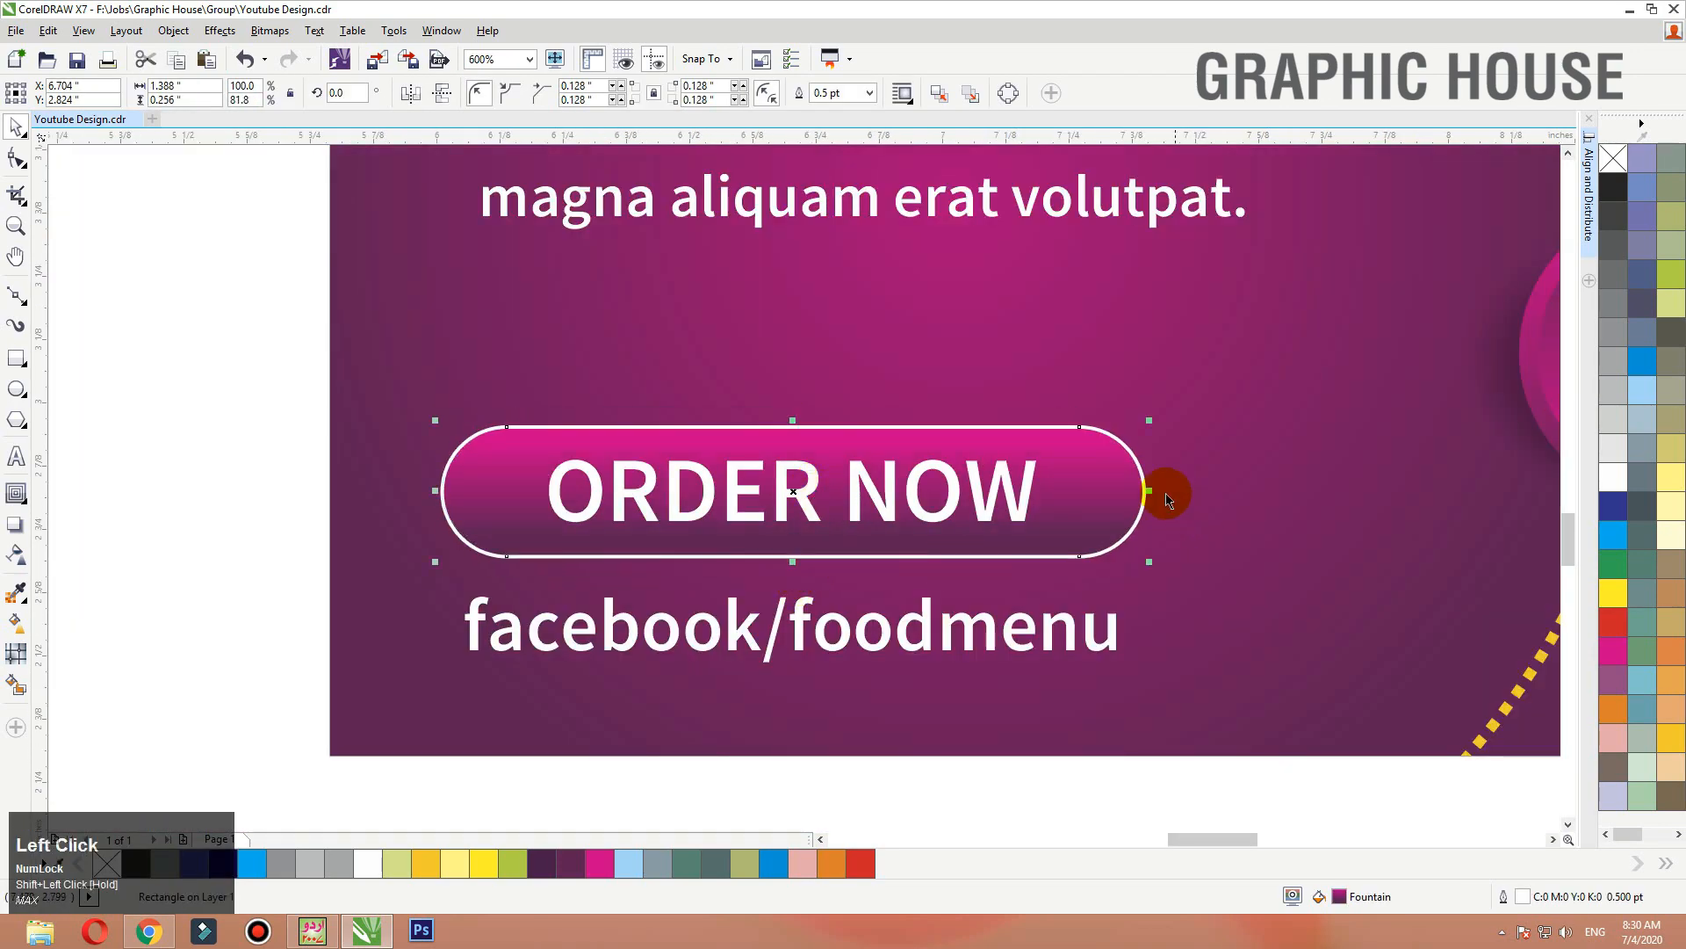
pyautogui.moveTo(1149, 491); pyautogui.dragTo(1133, 490)
pyautogui.click(226, 519)
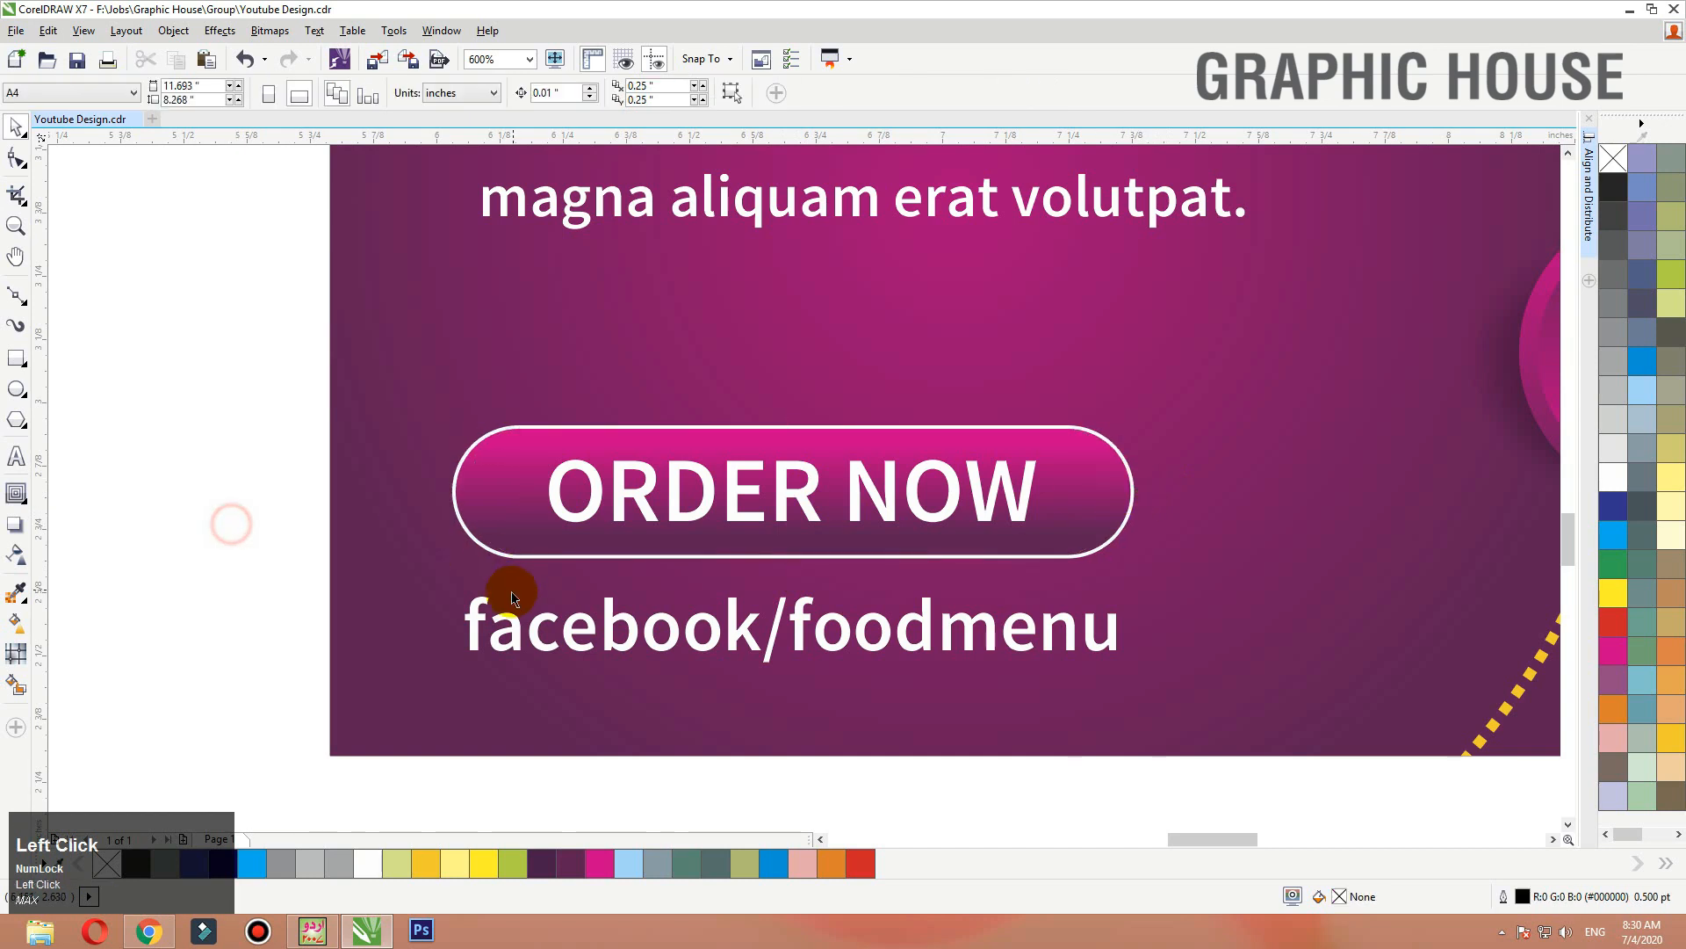
# Select the complete post and place a copy of it beside the original, leaving a small gap.
pyautogui.press('F3')
pyautogui.press('F3')
pyautogui.press('F3')
pyautogui.moveTo(838, 730); pyautogui.dragTo(425, 252)
pyautogui.moveTo(572, 397); pyautogui.dragTo(659, 440)
pyautogui.rightClick(658, 440)
pyautogui.click(697, 301)
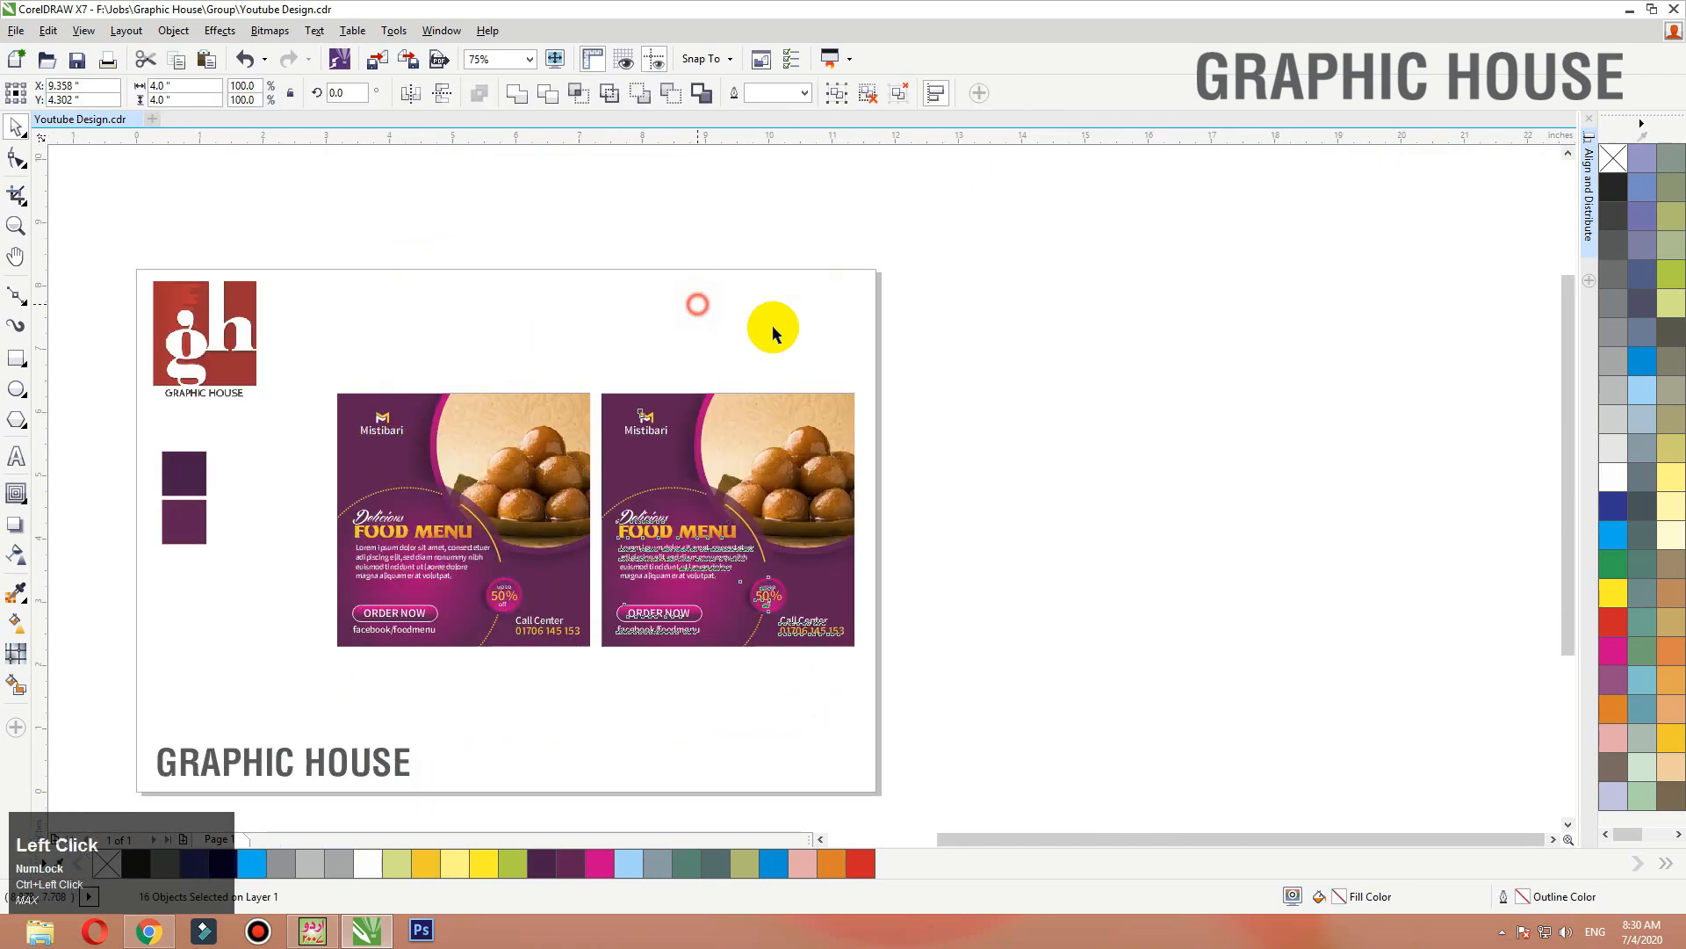
pyautogui.moveTo(901, 339); pyautogui.dragTo(541, 699)
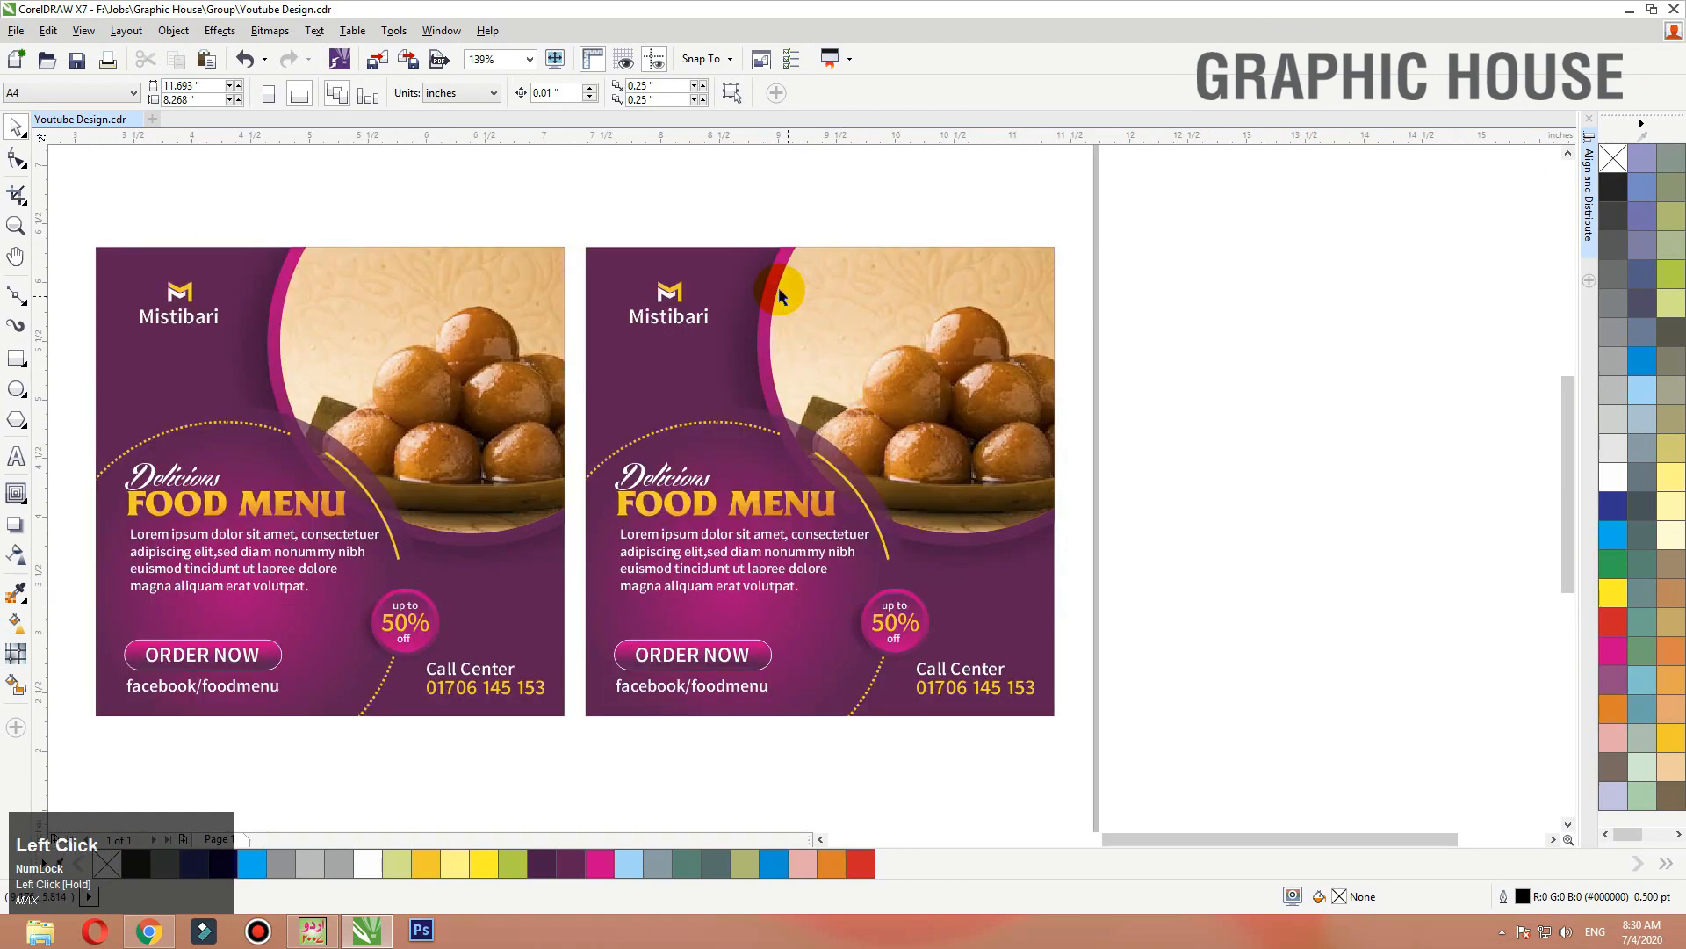
# Group the second post's M logo with the Mistibari name and place a copy of the group outside the page.
pyautogui.click(676, 288)
pyautogui.moveTo(787, 218); pyautogui.dragTo(598, 417)
pyautogui.hotkey('ctrl', 'g')
pyautogui.moveTo(688, 356); pyautogui.dragTo(1136, 343)
pyautogui.rightClick(1136, 343)
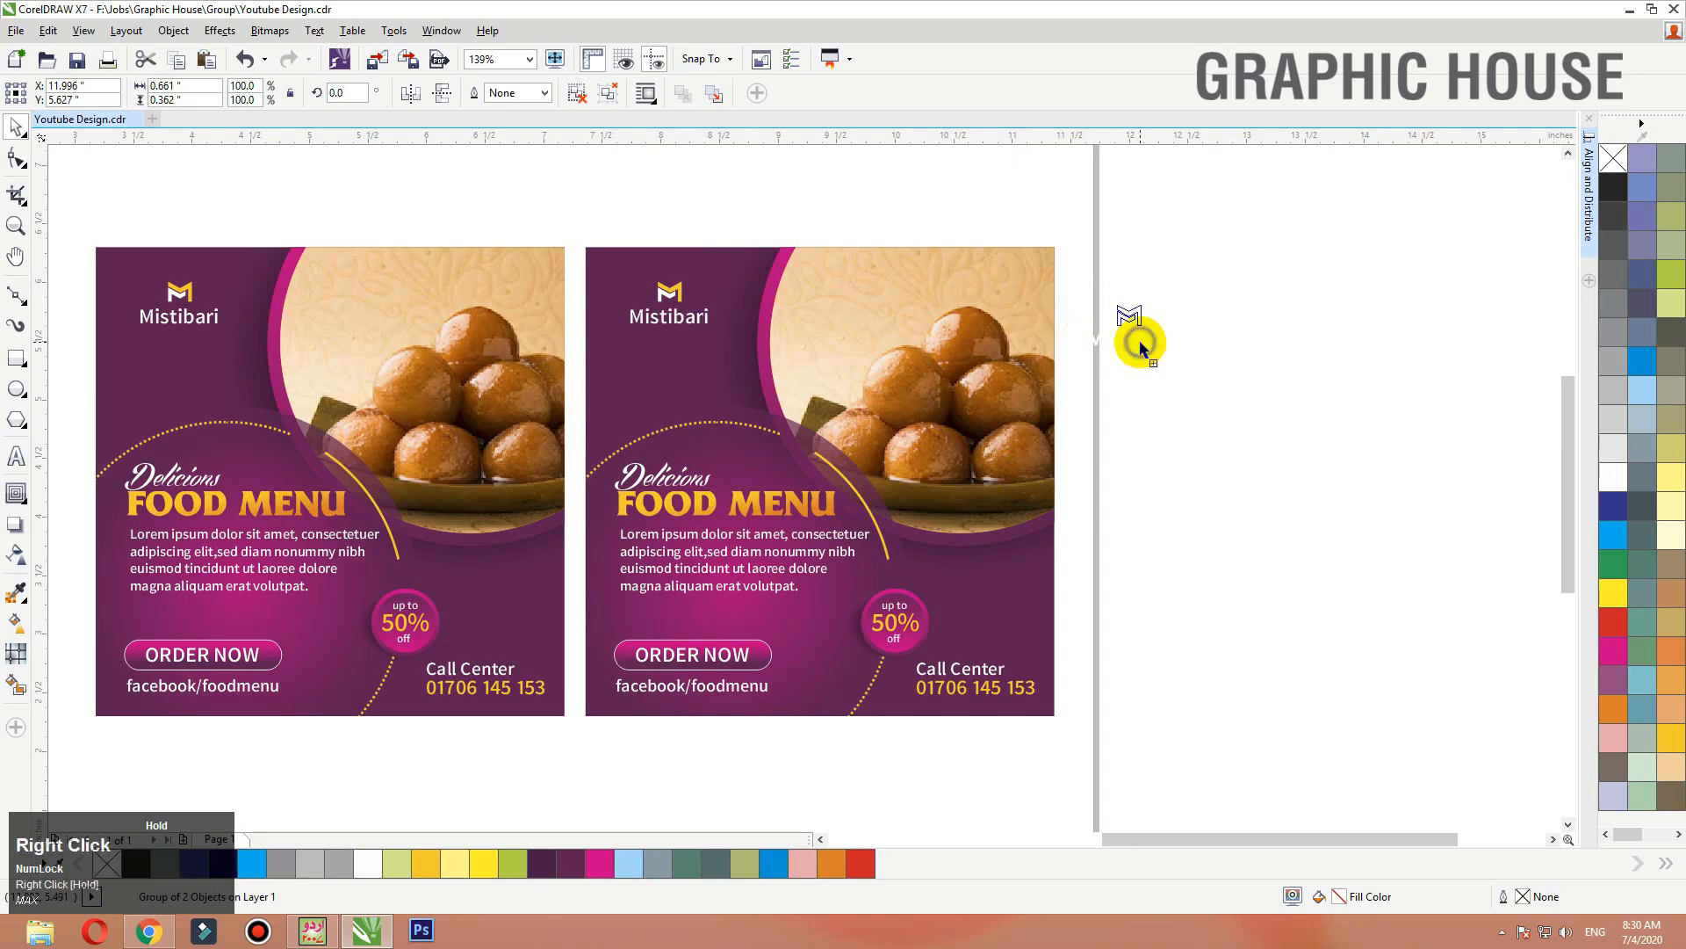
# Fill the copied logo group with golden yellow and move it below the original logo on the second post.
pyautogui.click(1671, 737)
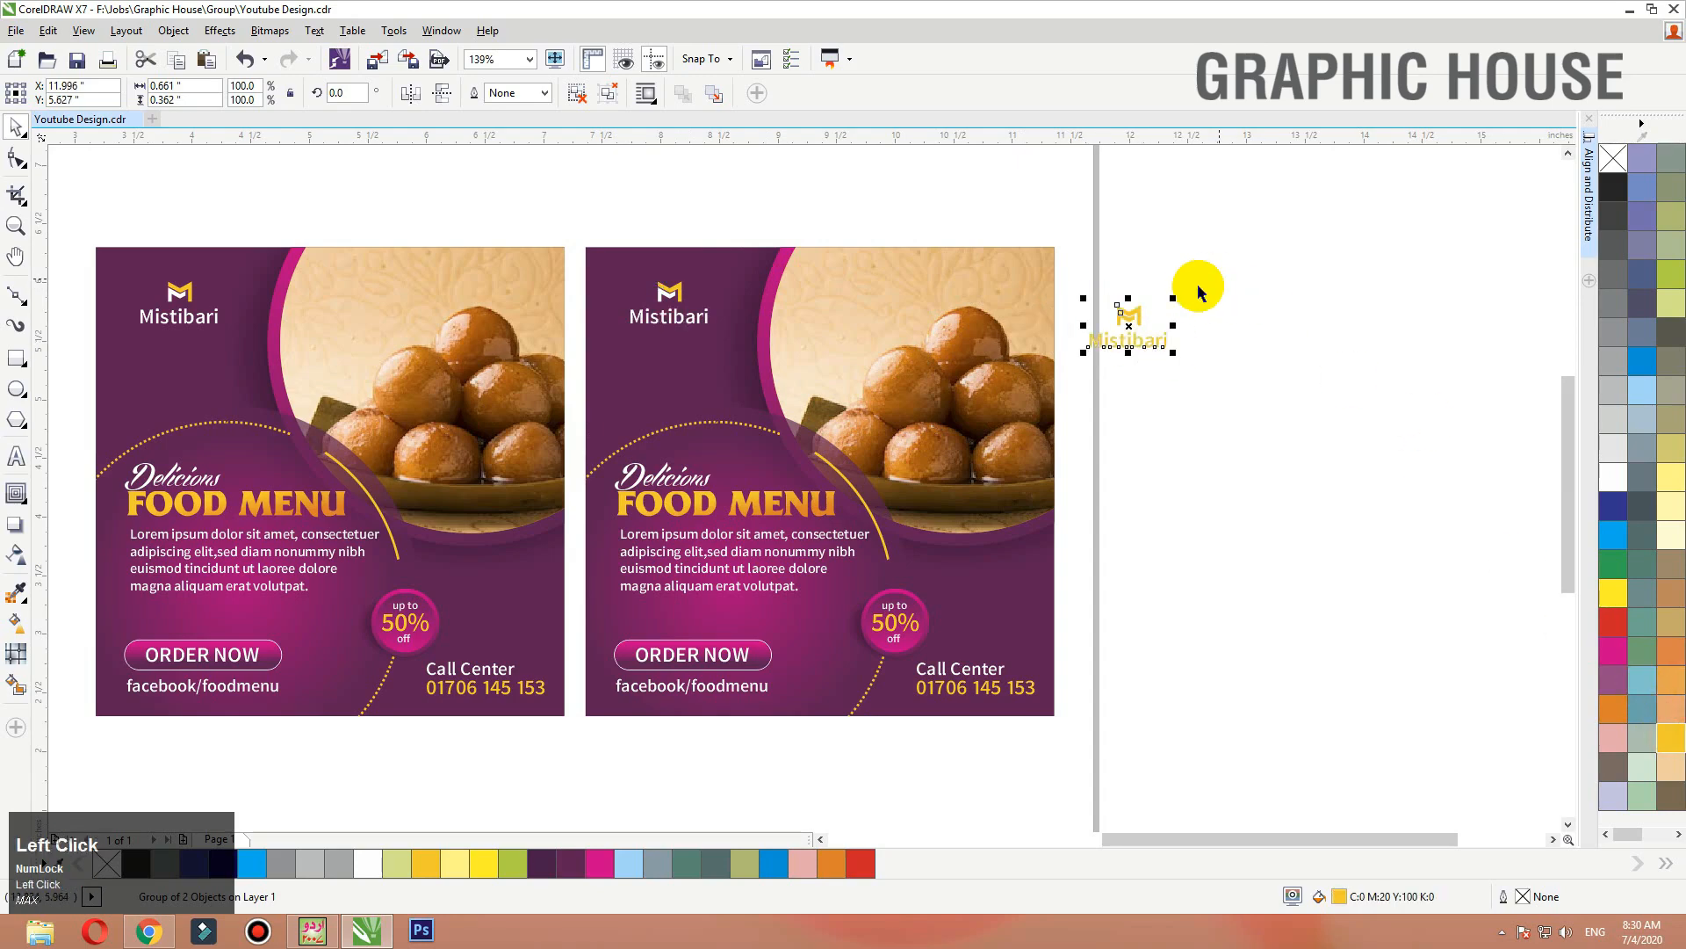
pyautogui.moveTo(1125, 313); pyautogui.dragTo(651, 368)
pyautogui.press('F2')
pyautogui.moveTo(986, 282); pyautogui.dragTo(419, 467)
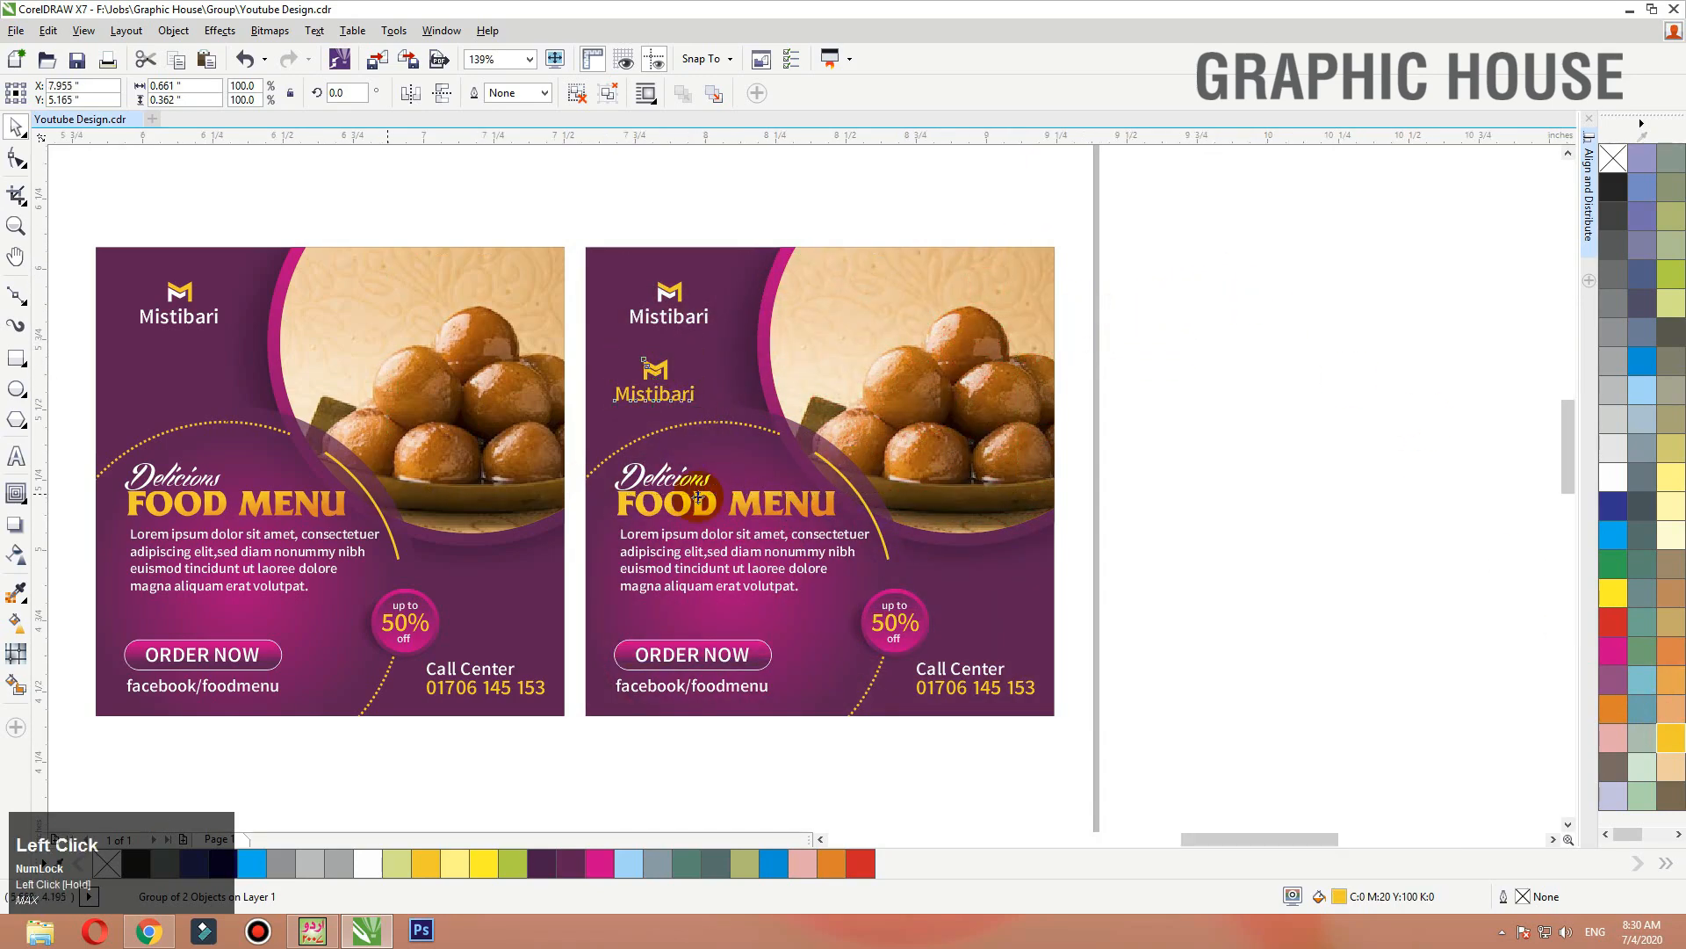
# Try magenta, purple and mixed palette fills on the copied logo group.
pyautogui.click(604, 865)
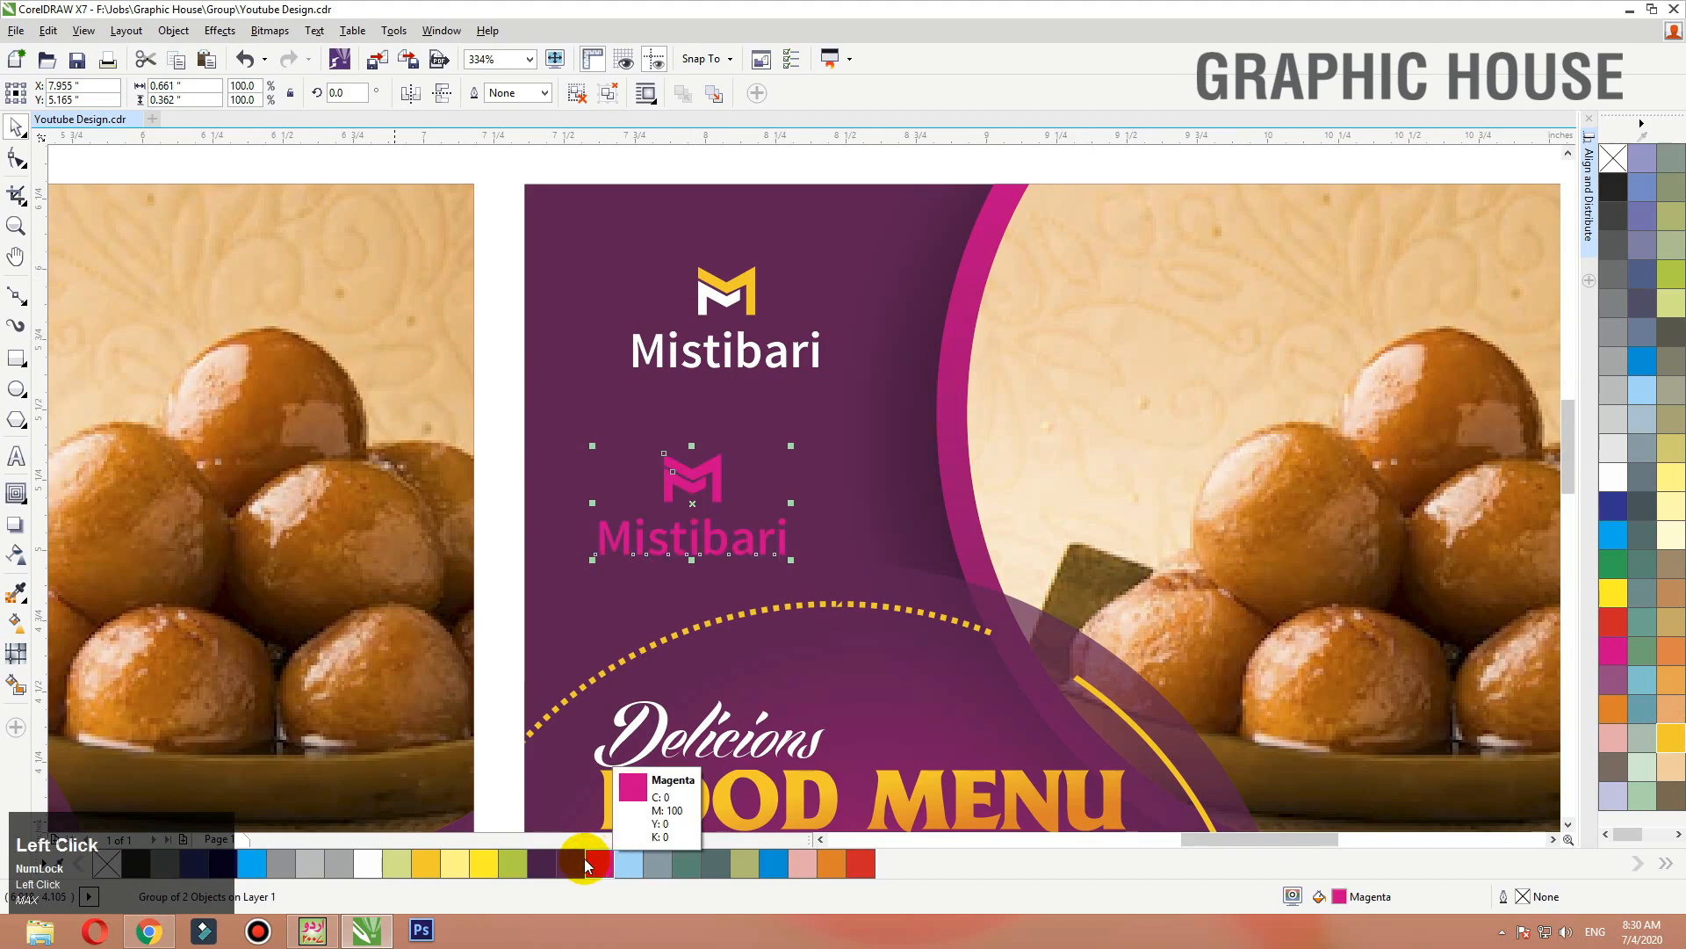
pyautogui.click(572, 863)
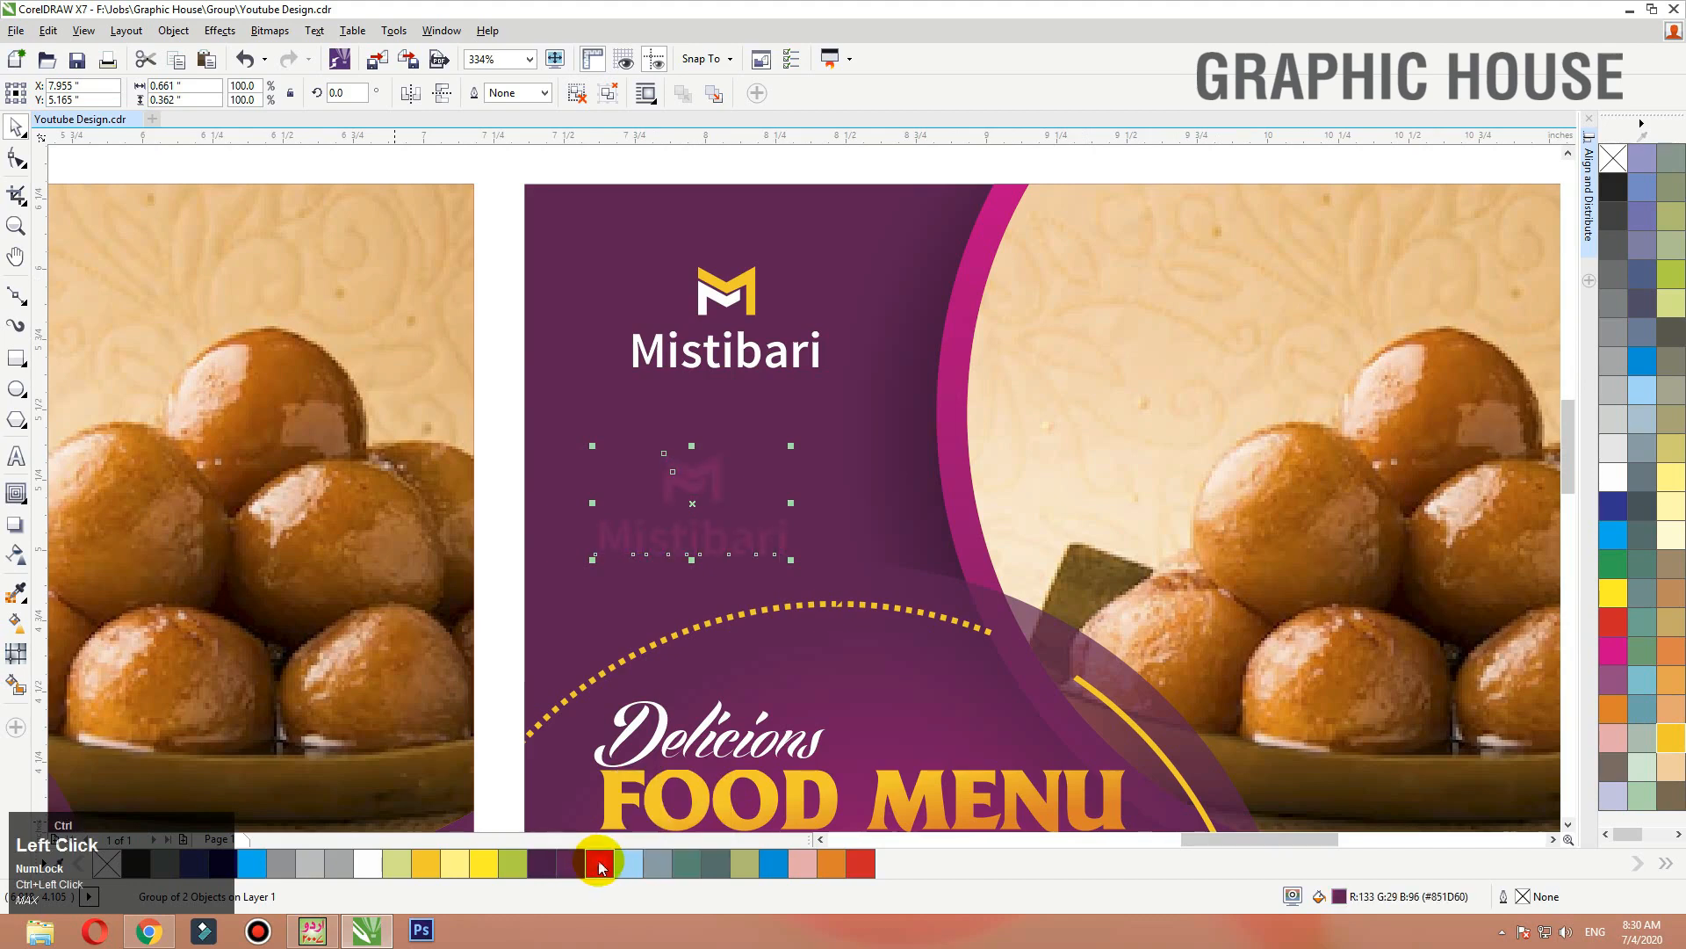
pyautogui.click(576, 870)
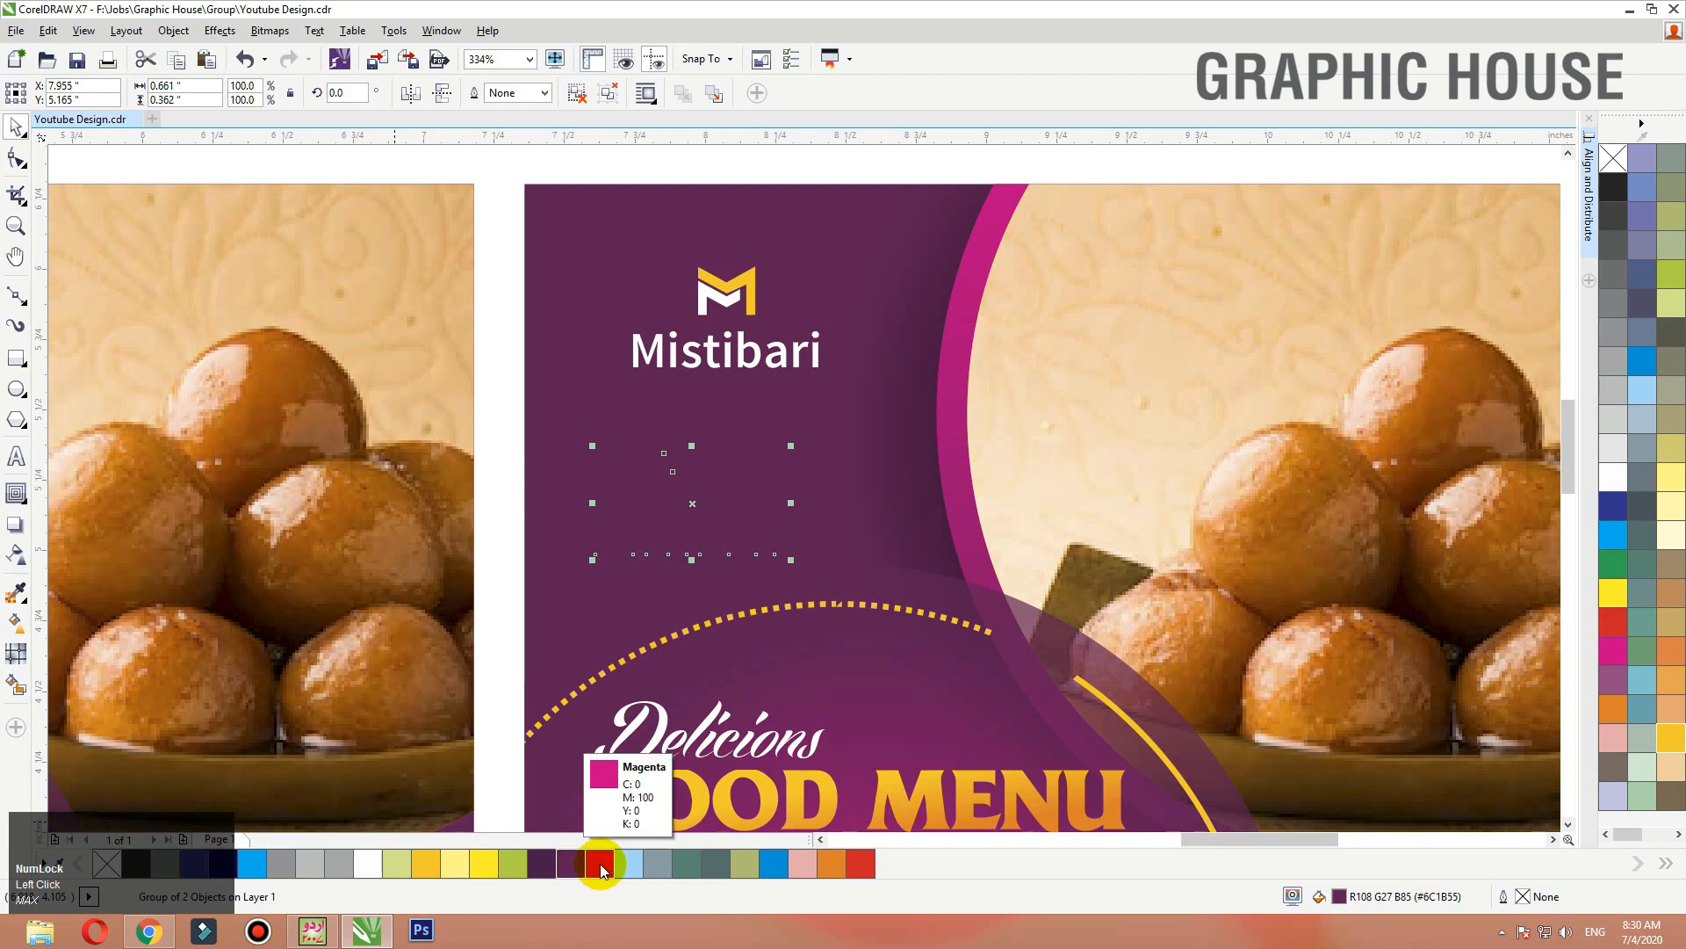
pyautogui.keyDown('ctrl'); pyautogui.click(1616, 653); pyautogui.keyUp('ctrl')
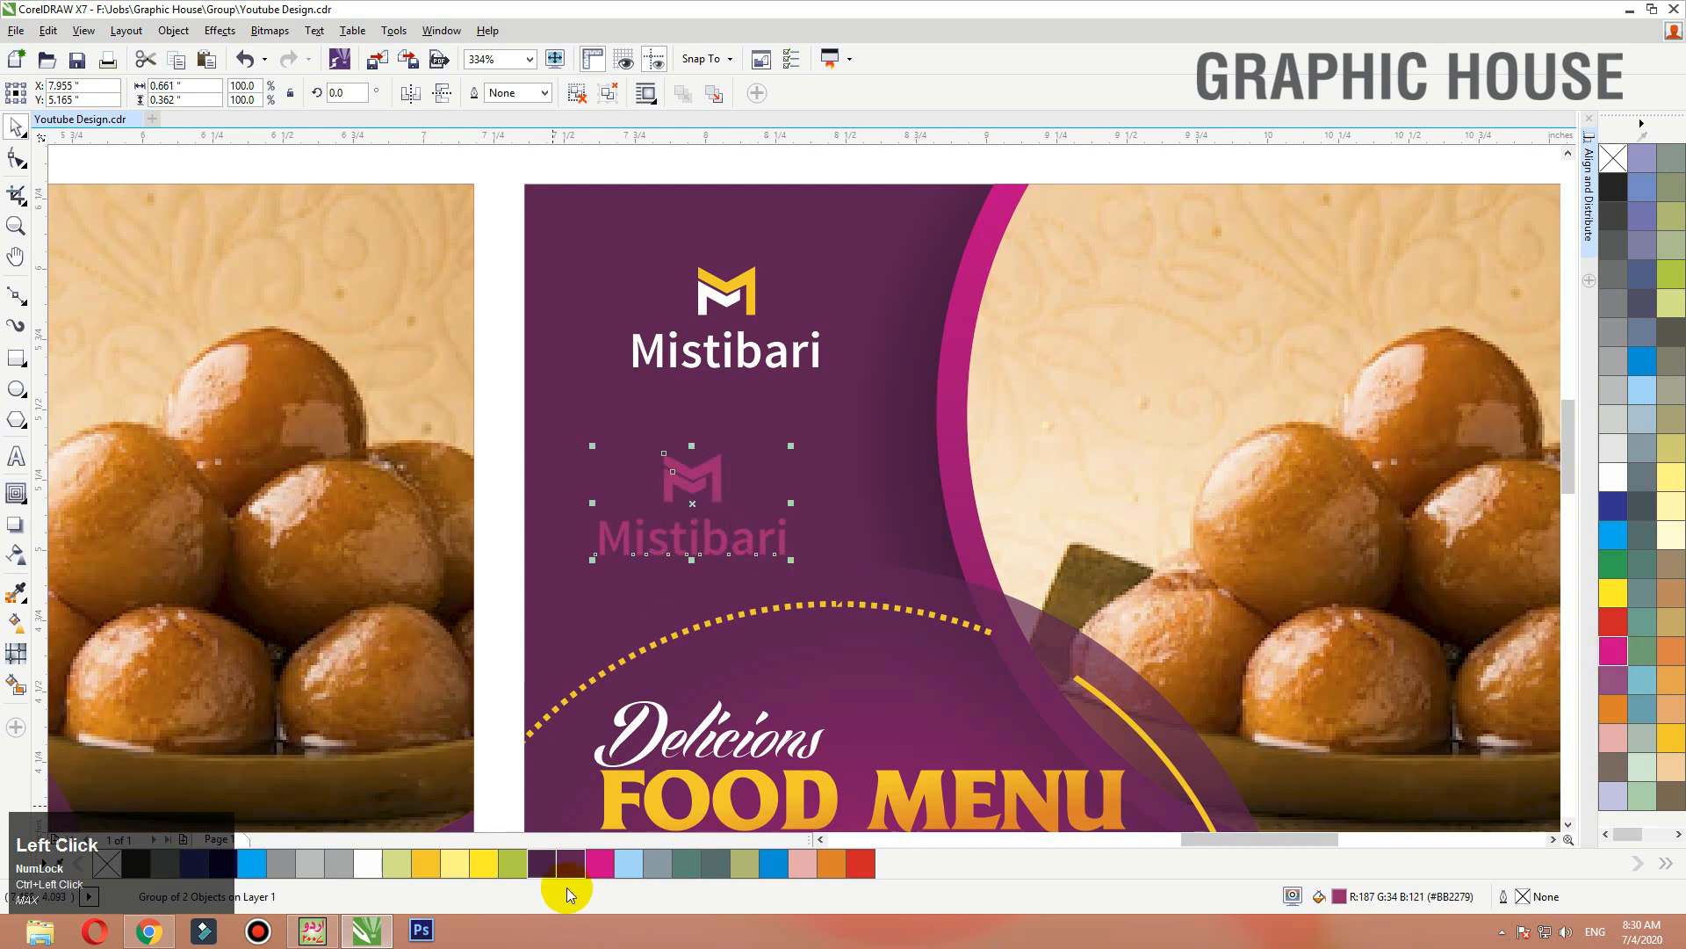
pyautogui.click(568, 865)
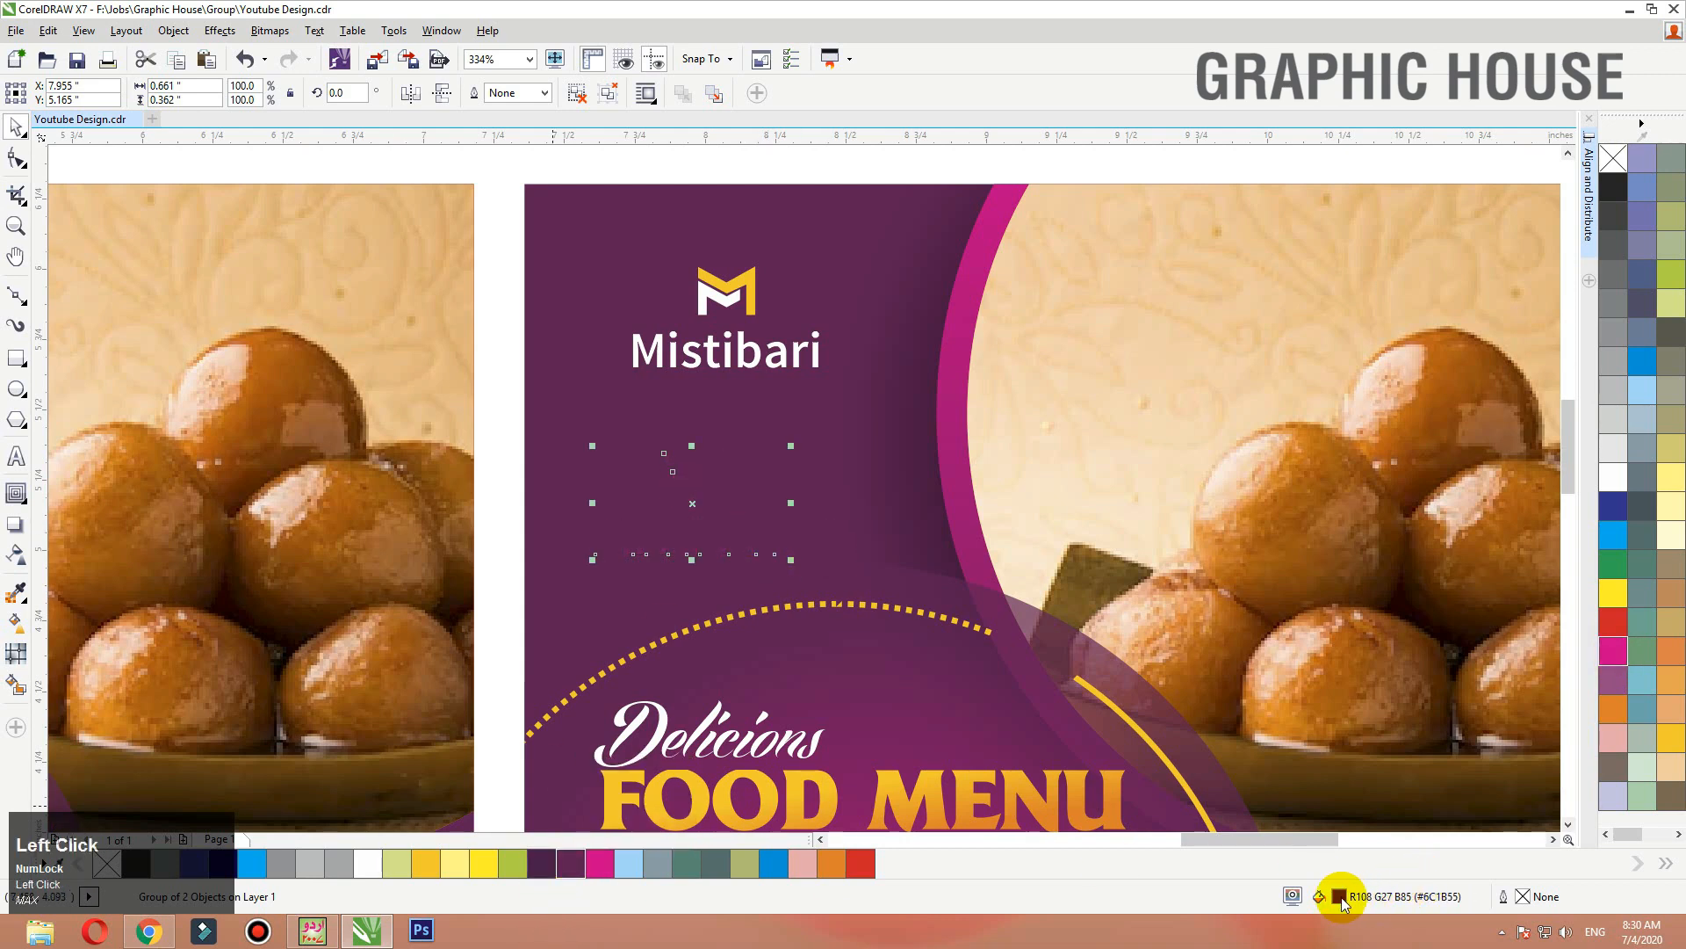
# Set the copied logo group's fill to #9E1477 and add that colour to the palette.
pyautogui.doubleClick(1340, 895)
pyautogui.moveTo(797, 307); pyautogui.dragTo(1190, 136)
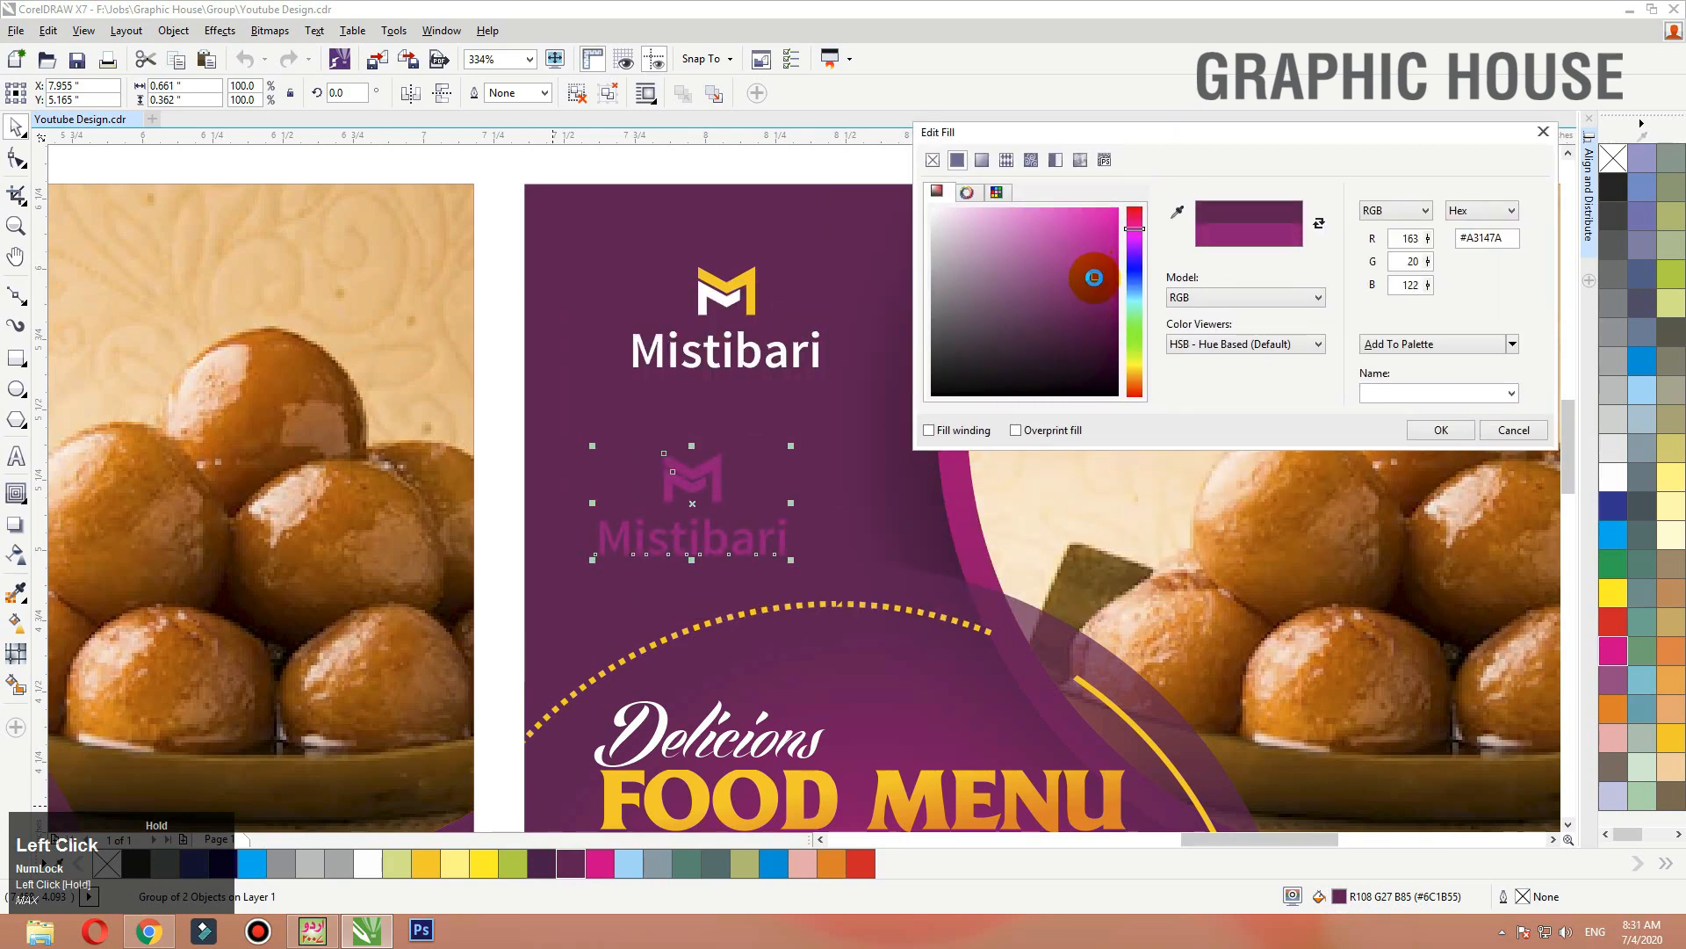
pyautogui.moveTo(1093, 278); pyautogui.dragTo(1094, 279)
pyautogui.click(1430, 343)
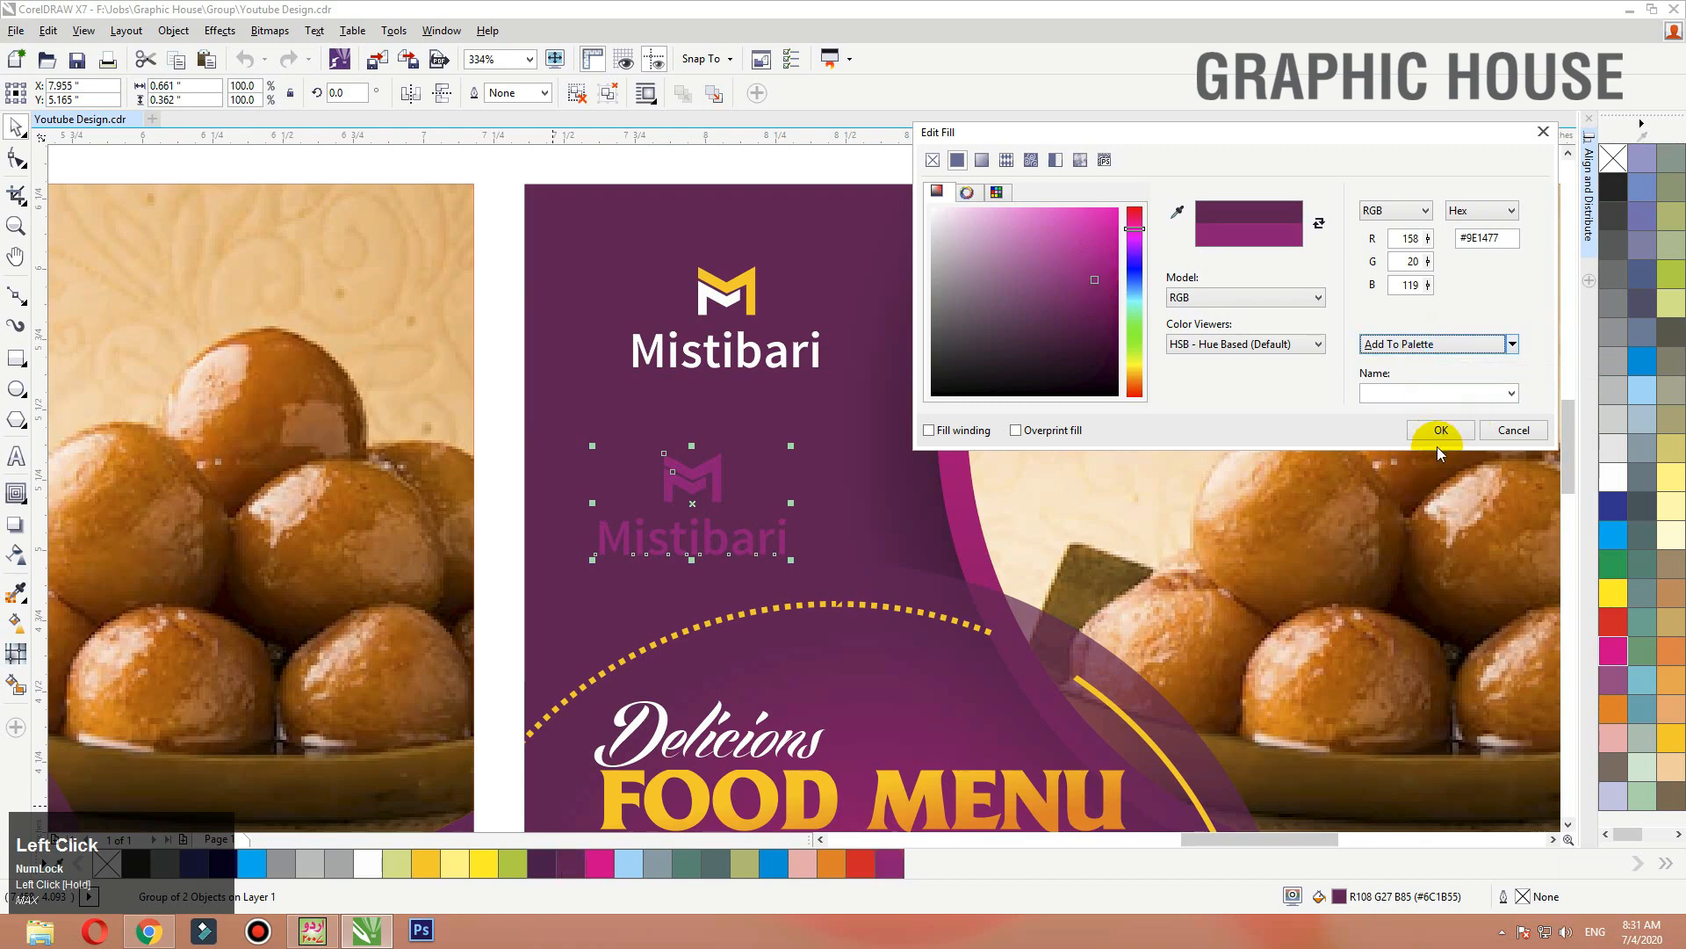
pyautogui.click(1440, 435)
# PowerClip the purple logo copy inside the second post's background and open the clip's contents for editing.
pyautogui.rightClick(690, 479)
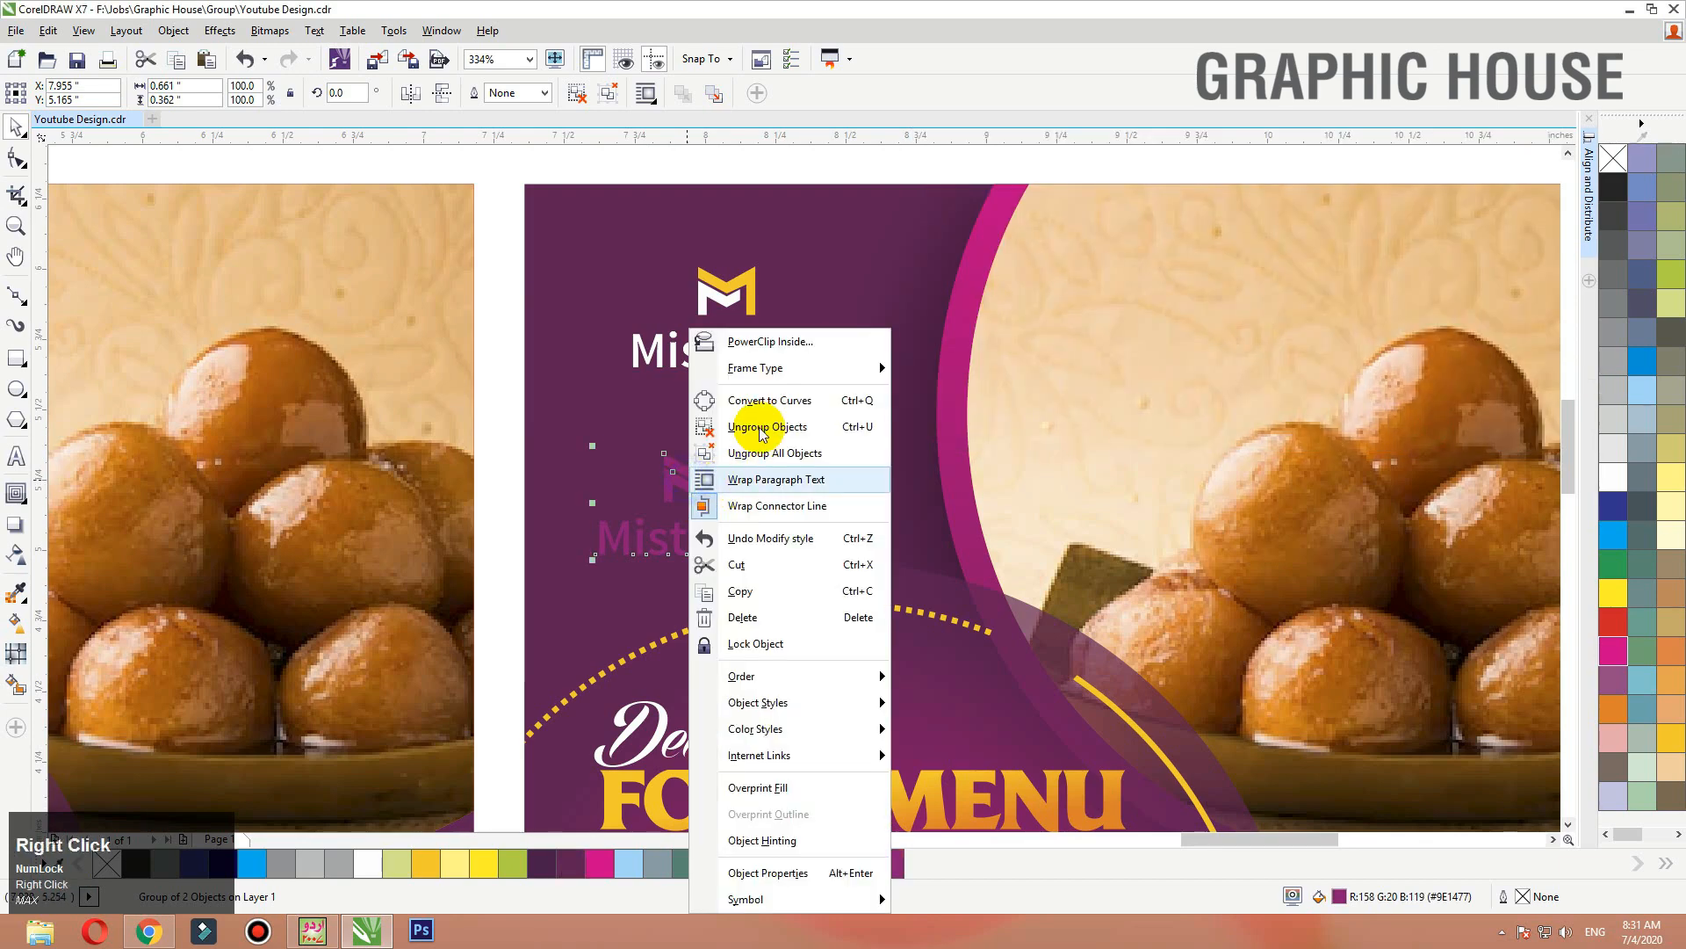
pyautogui.click(746, 344)
pyautogui.click(606, 197)
pyautogui.press('F3')
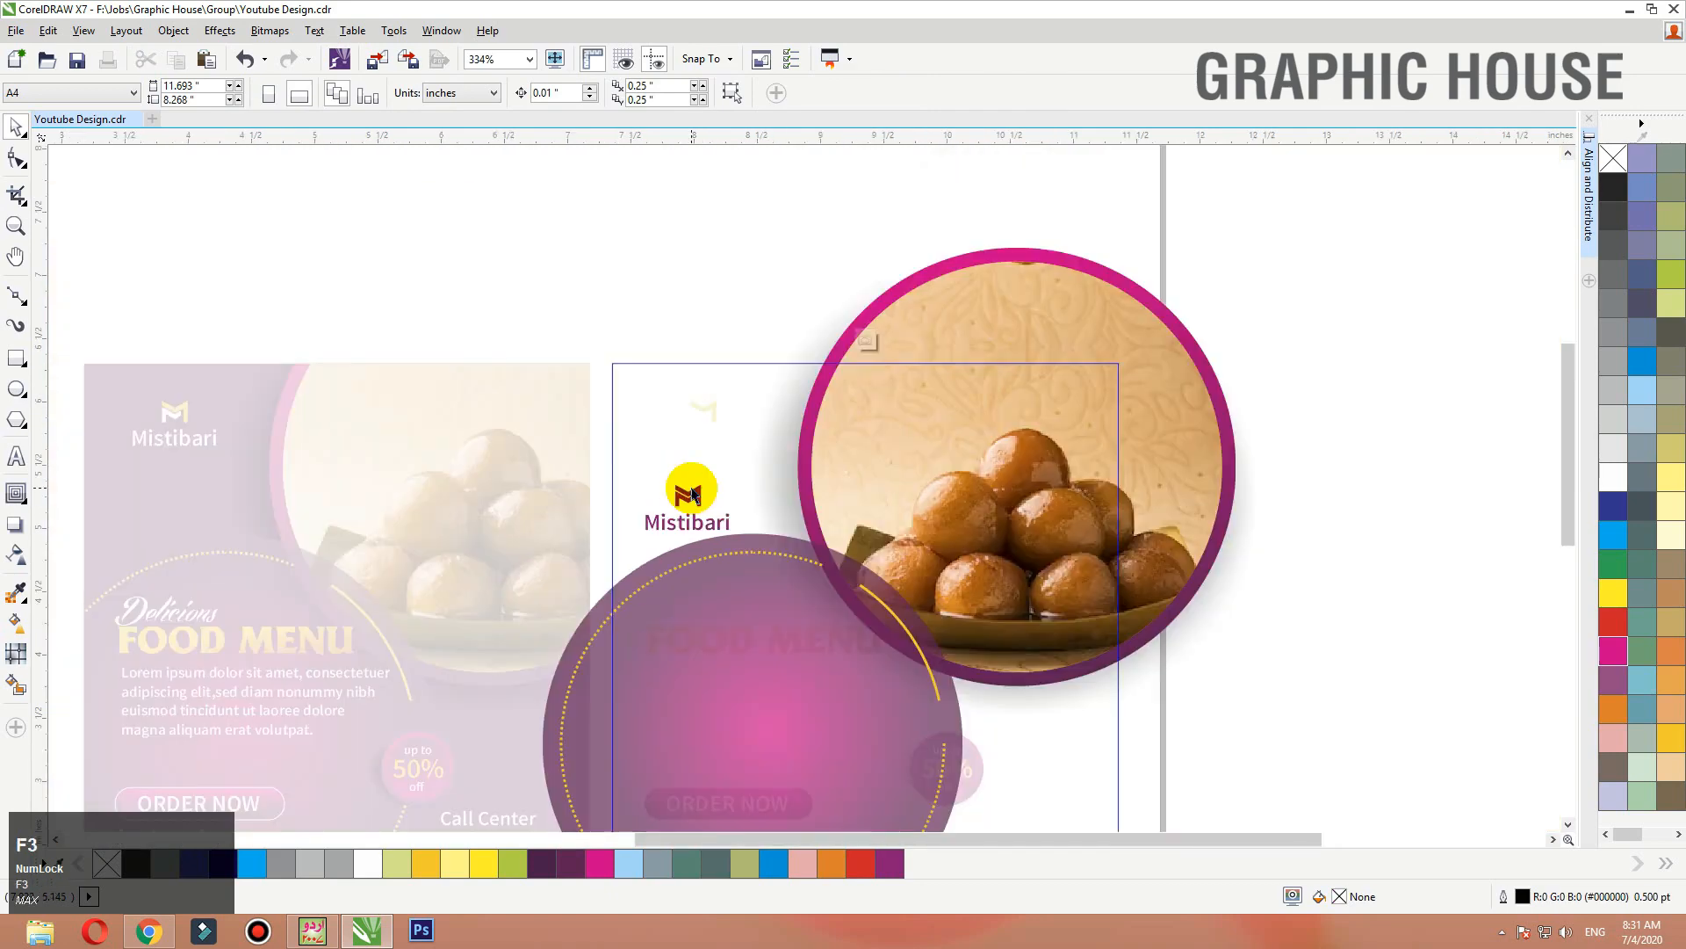
# Move the purple logo copy into the empty space above the second post and delete its Mistibari text.
pyautogui.moveTo(691, 488); pyautogui.dragTo(624, 226)
pyautogui.hotkey('shift', 'F2')
pyautogui.press('F3')
pyautogui.click(314, 346)
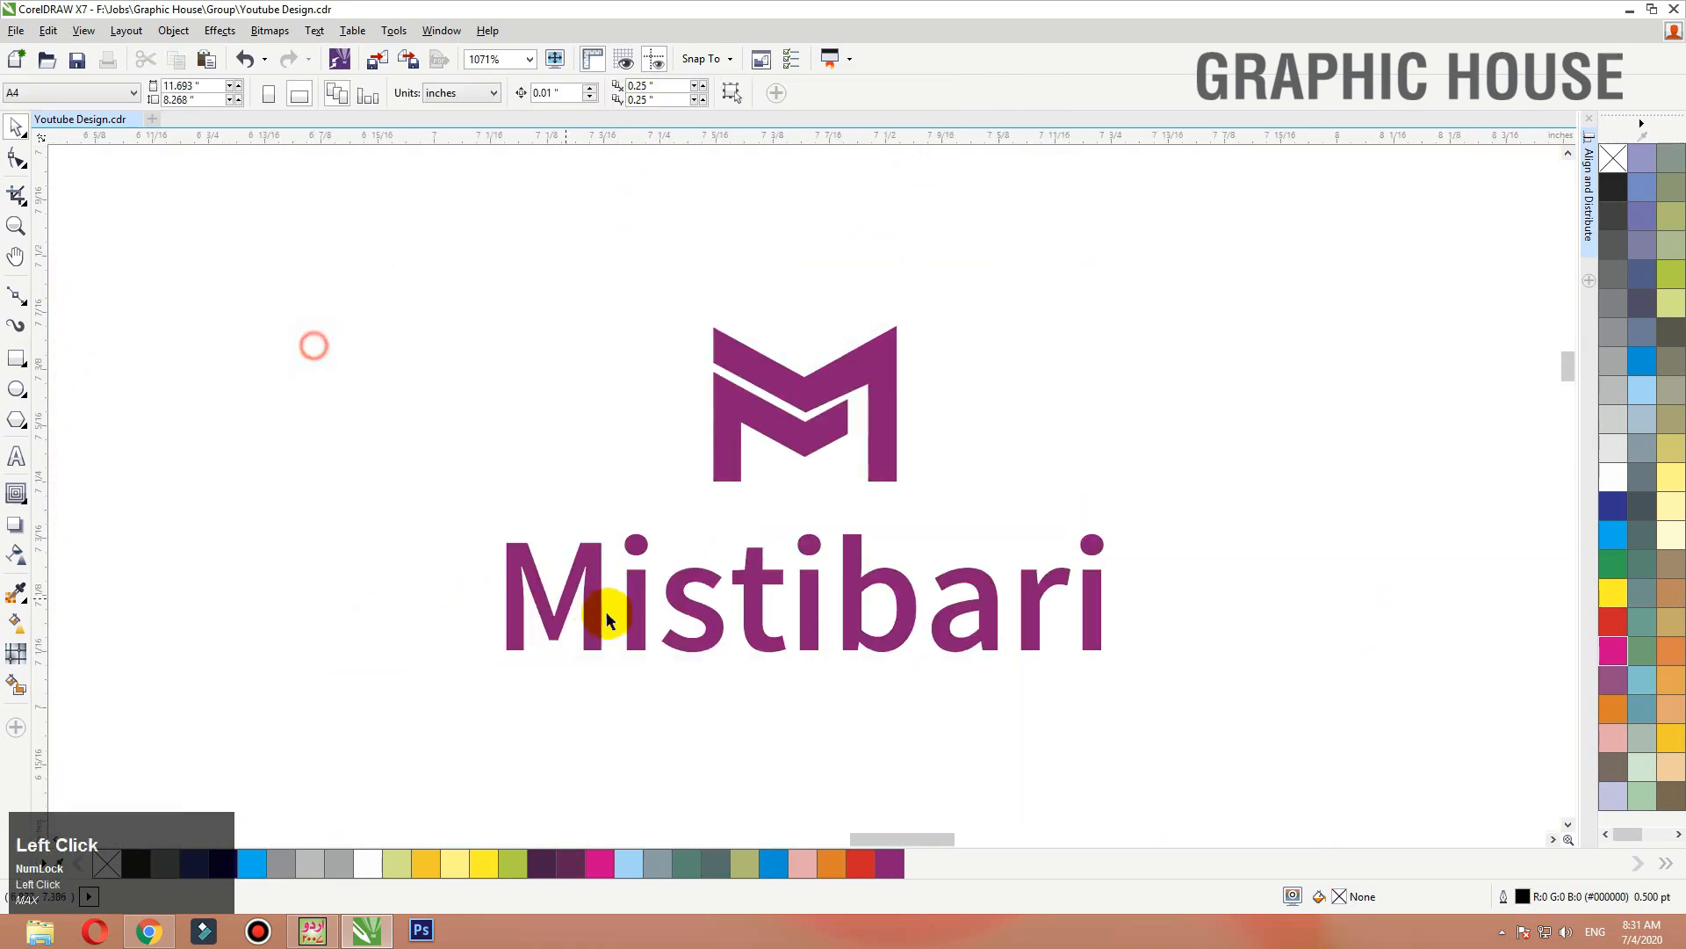
pyautogui.click(642, 613)
pyautogui.press('Delete')
# Place reduced copies of the purple M mark on both sides of the larger mark, one higher and one lower.
pyautogui.moveTo(353, 573); pyautogui.dragTo(1146, 198)
pyautogui.press('F3')
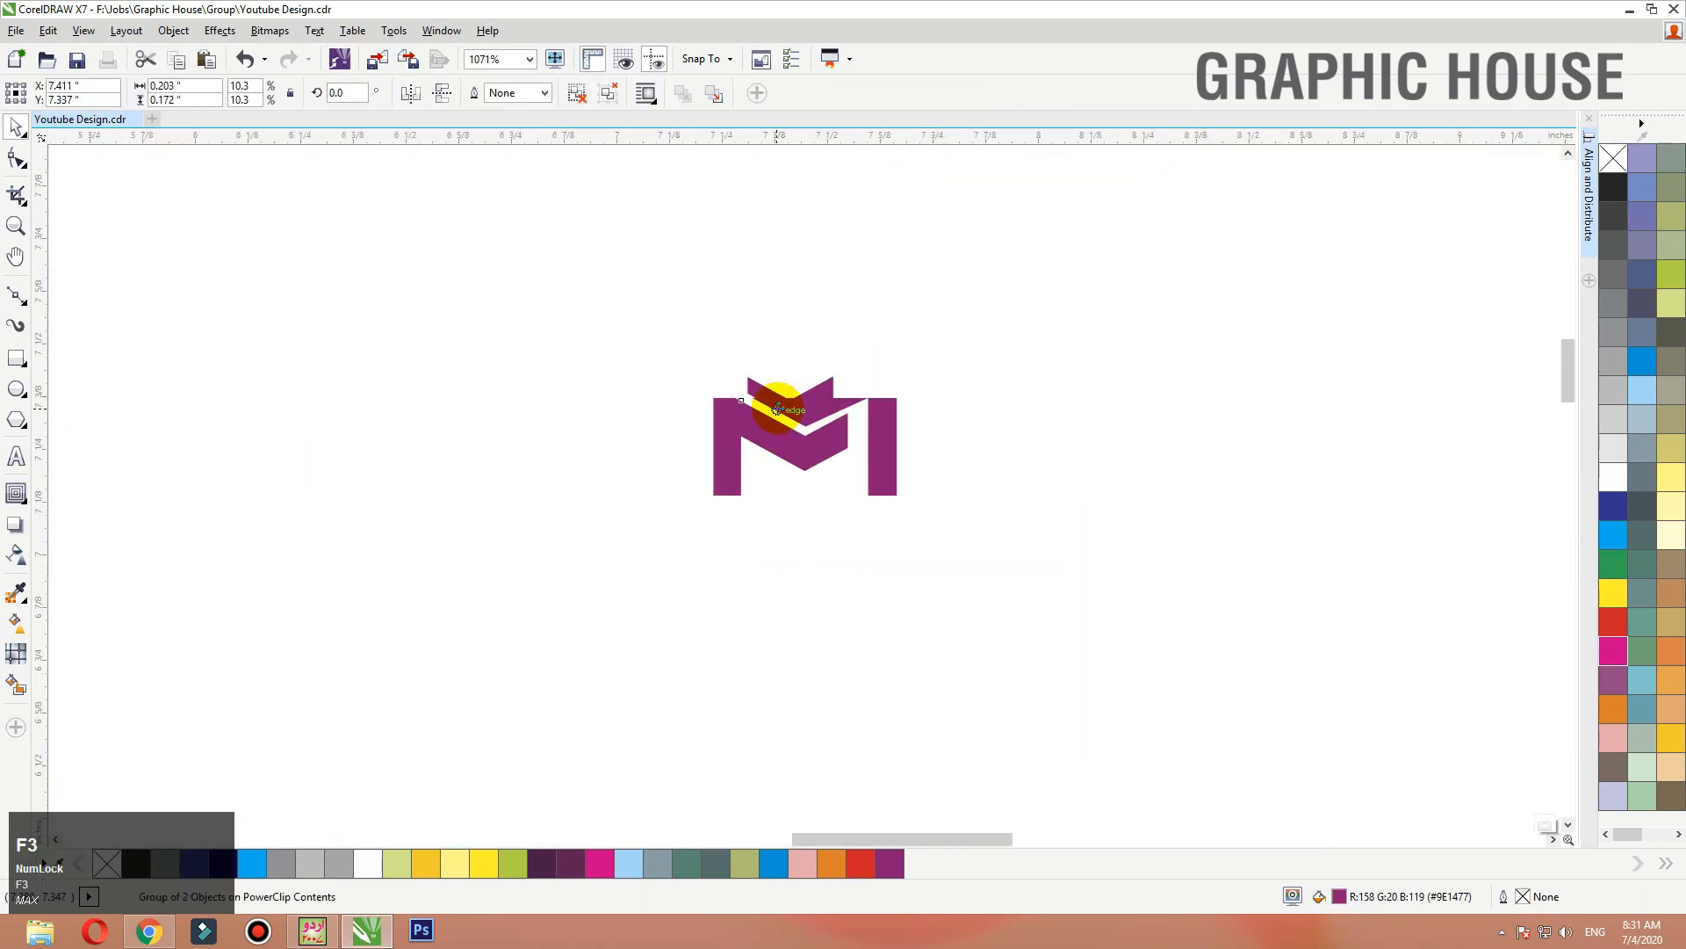
pyautogui.moveTo(777, 409); pyautogui.dragTo(1093, 512)
pyautogui.rightClick(873, 410)
pyautogui.rightClick(1093, 512)
pyautogui.click(1230, 614)
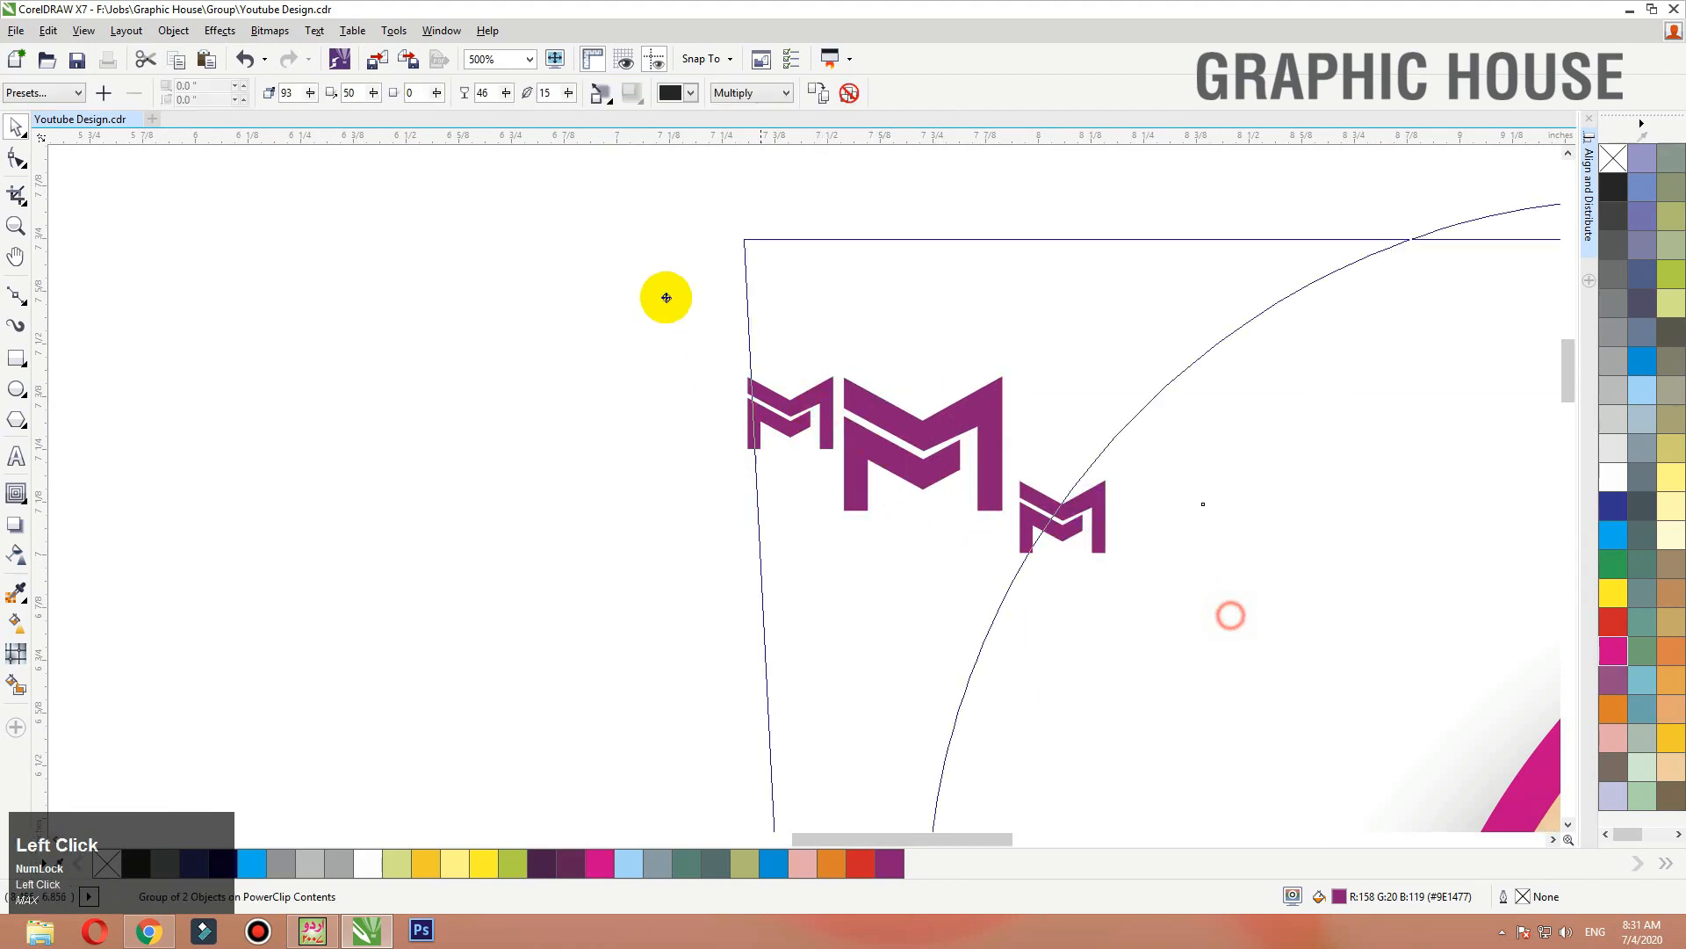
# Group the three purple M marks into one pattern unit.
pyautogui.moveTo(666, 297); pyautogui.dragTo(1035, 551)
pyautogui.hotkey('ctrl', 'z')
pyautogui.scroll(-1, 752, 422)
pyautogui.hotkey('ctrl', 'g')
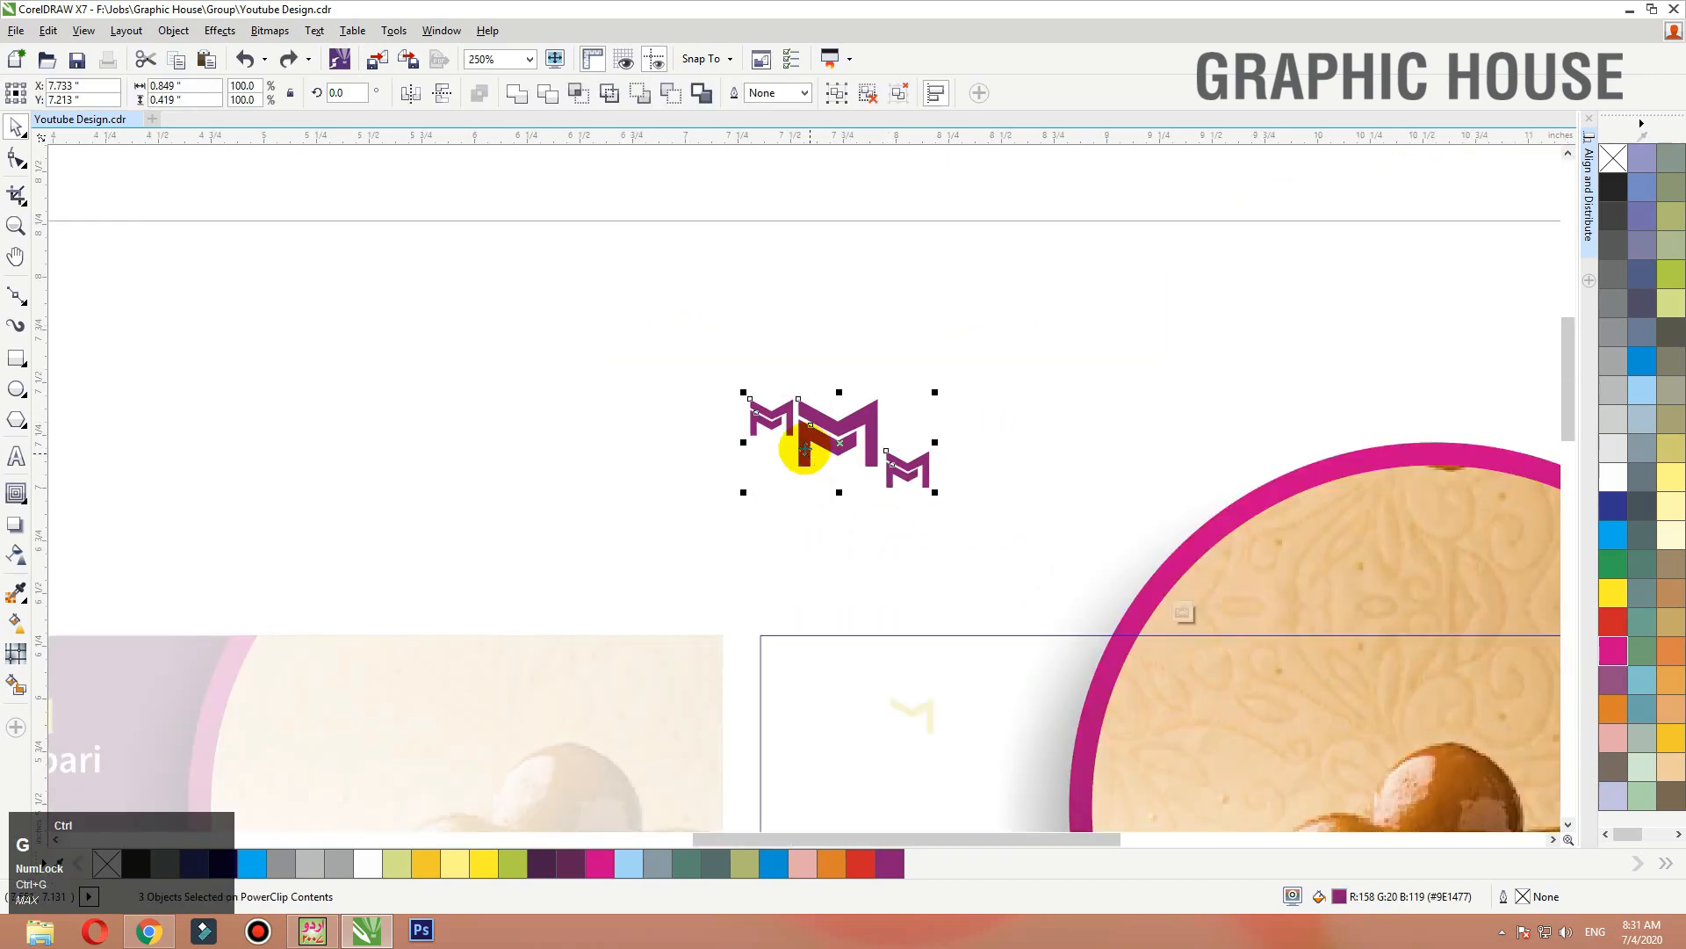
# Duplicate the M mark group several times into a staggered pattern and group all the copies together.
pyautogui.moveTo(804, 449); pyautogui.dragTo(351, 359)
pyautogui.rightClick(539, 406)
pyautogui.rightClick(710, 343)
pyautogui.rightClick(727, 440)
pyautogui.rightClick(378, 301)
pyautogui.rightClick(352, 358)
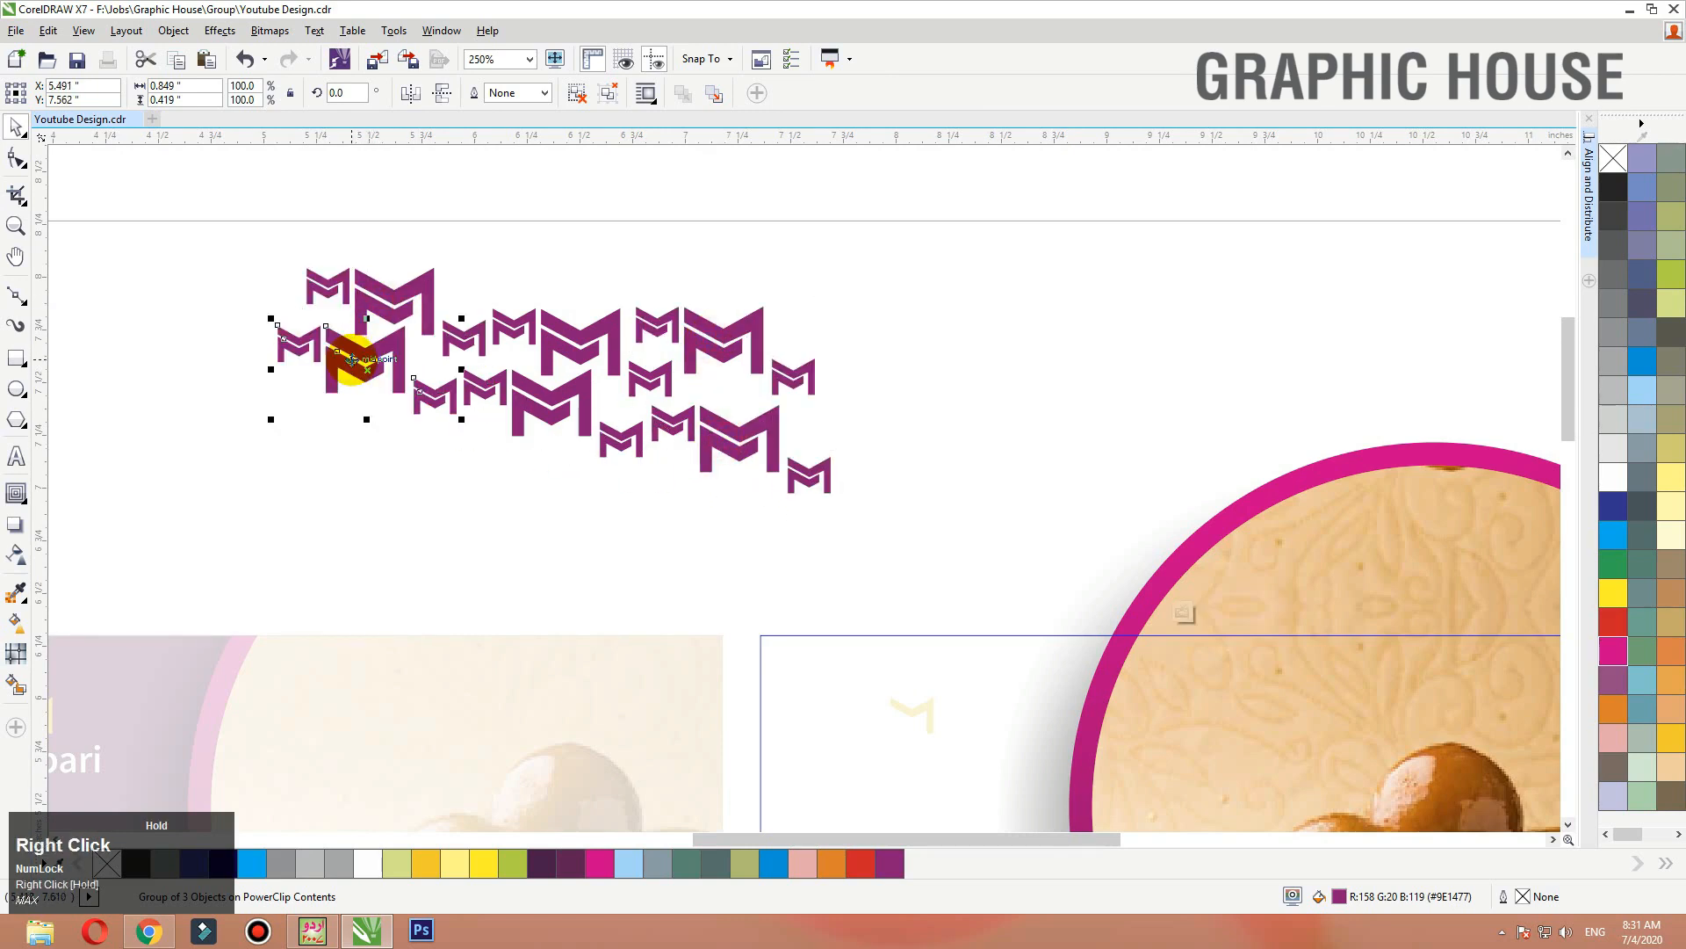
pyautogui.moveTo(1004, 192); pyautogui.dragTo(61, 590)
pyautogui.hotkey('ctrl', 'g')
# Tilt the M pattern, position it over the second post's upper-left corner and finish editing the PowerClip contents.
pyautogui.scroll(-1, 657, 431)
pyautogui.moveTo(656, 431); pyautogui.dragTo(756, 492)
pyautogui.click(756, 493)
pyautogui.moveTo(847, 404); pyautogui.dragTo(808, 334)
pyautogui.moveTo(744, 453); pyautogui.dragTo(816, 561)
pyautogui.keyDown('ctrl'); pyautogui.click(757, 410); pyautogui.keyUp('ctrl')
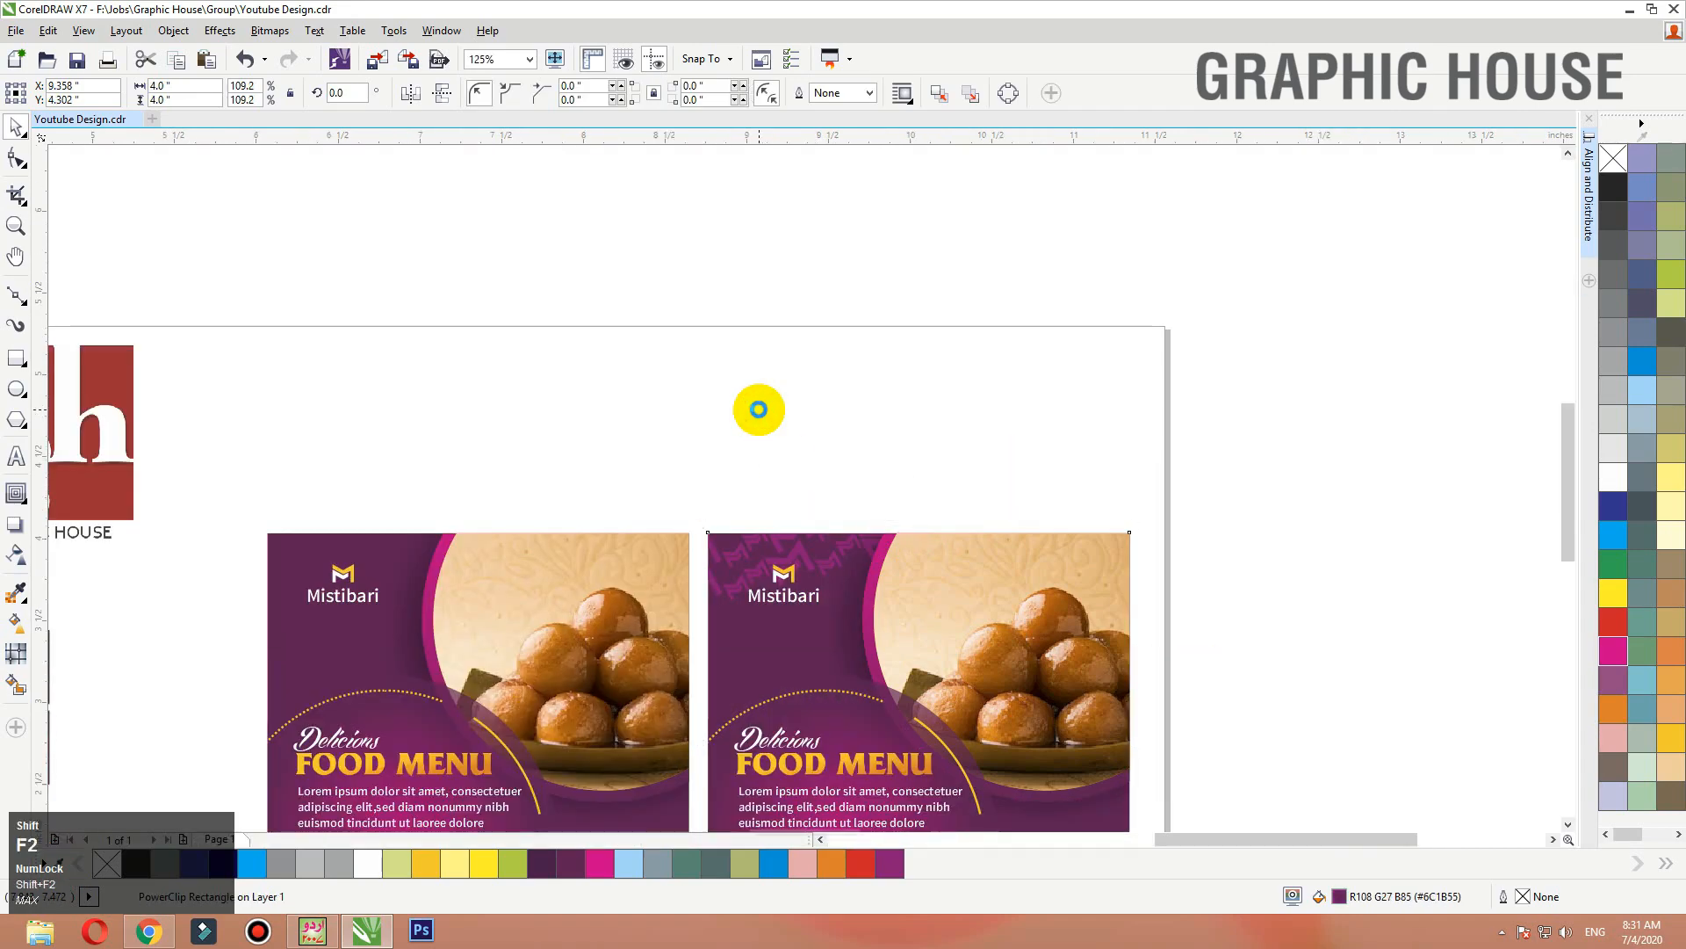
# Move the Mistibari logo slightly down on the second post.
pyautogui.hotkey('shift', 'F2')
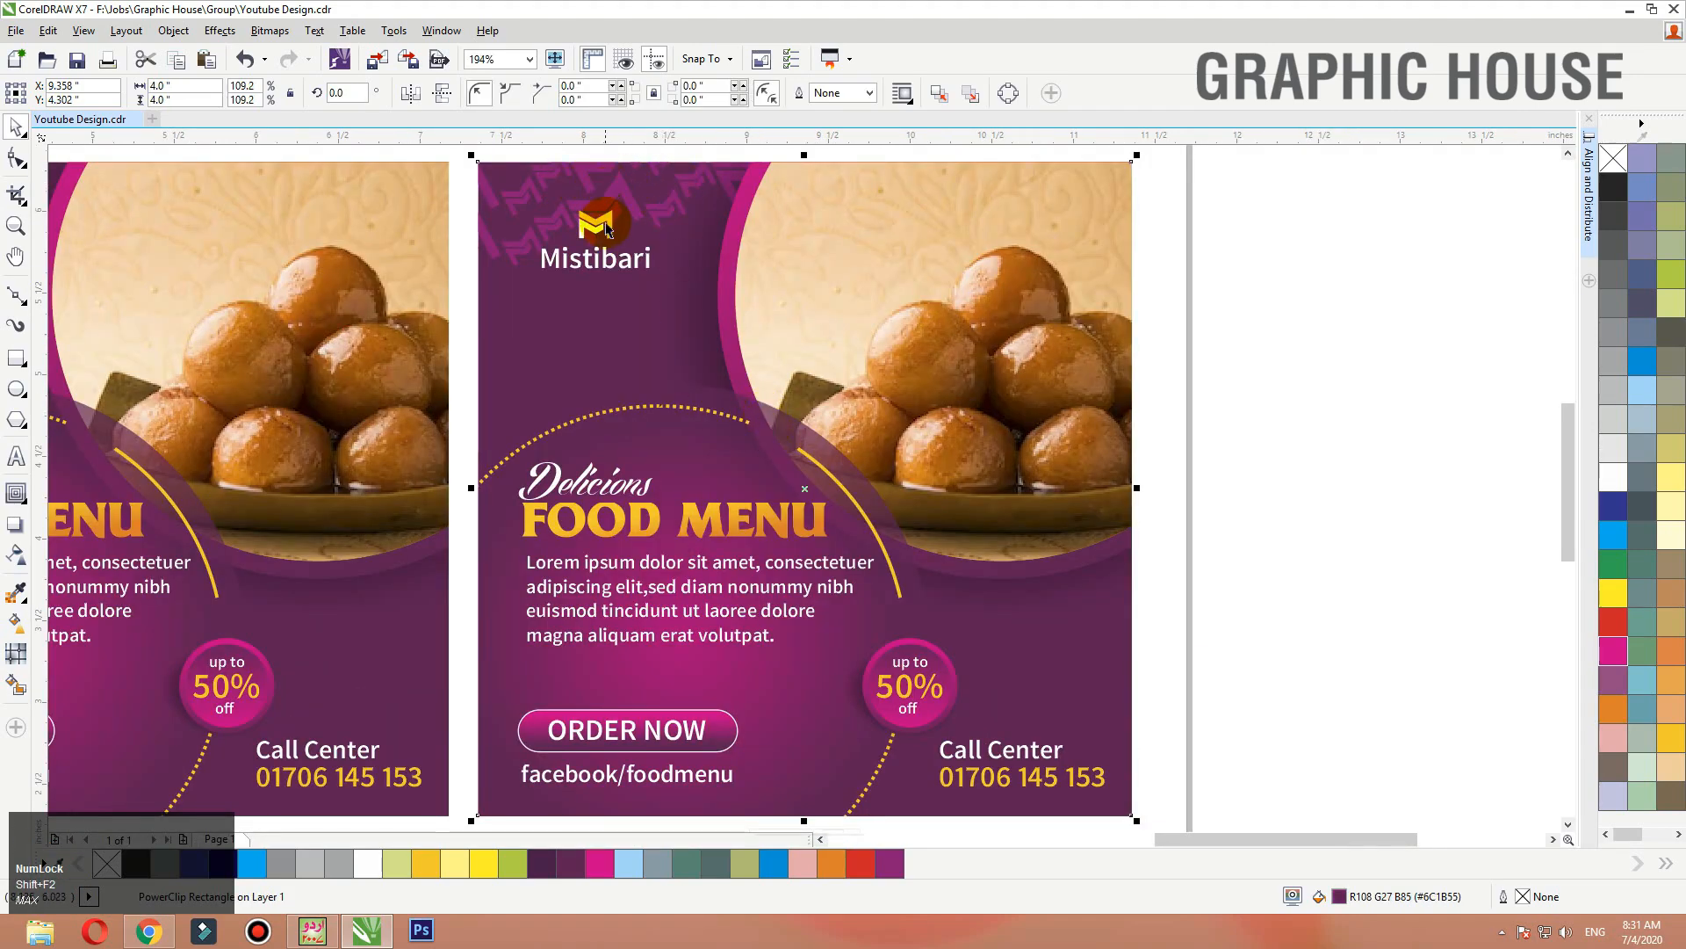
pyautogui.click(608, 266)
pyautogui.moveTo(611, 270); pyautogui.dragTo(611, 288)
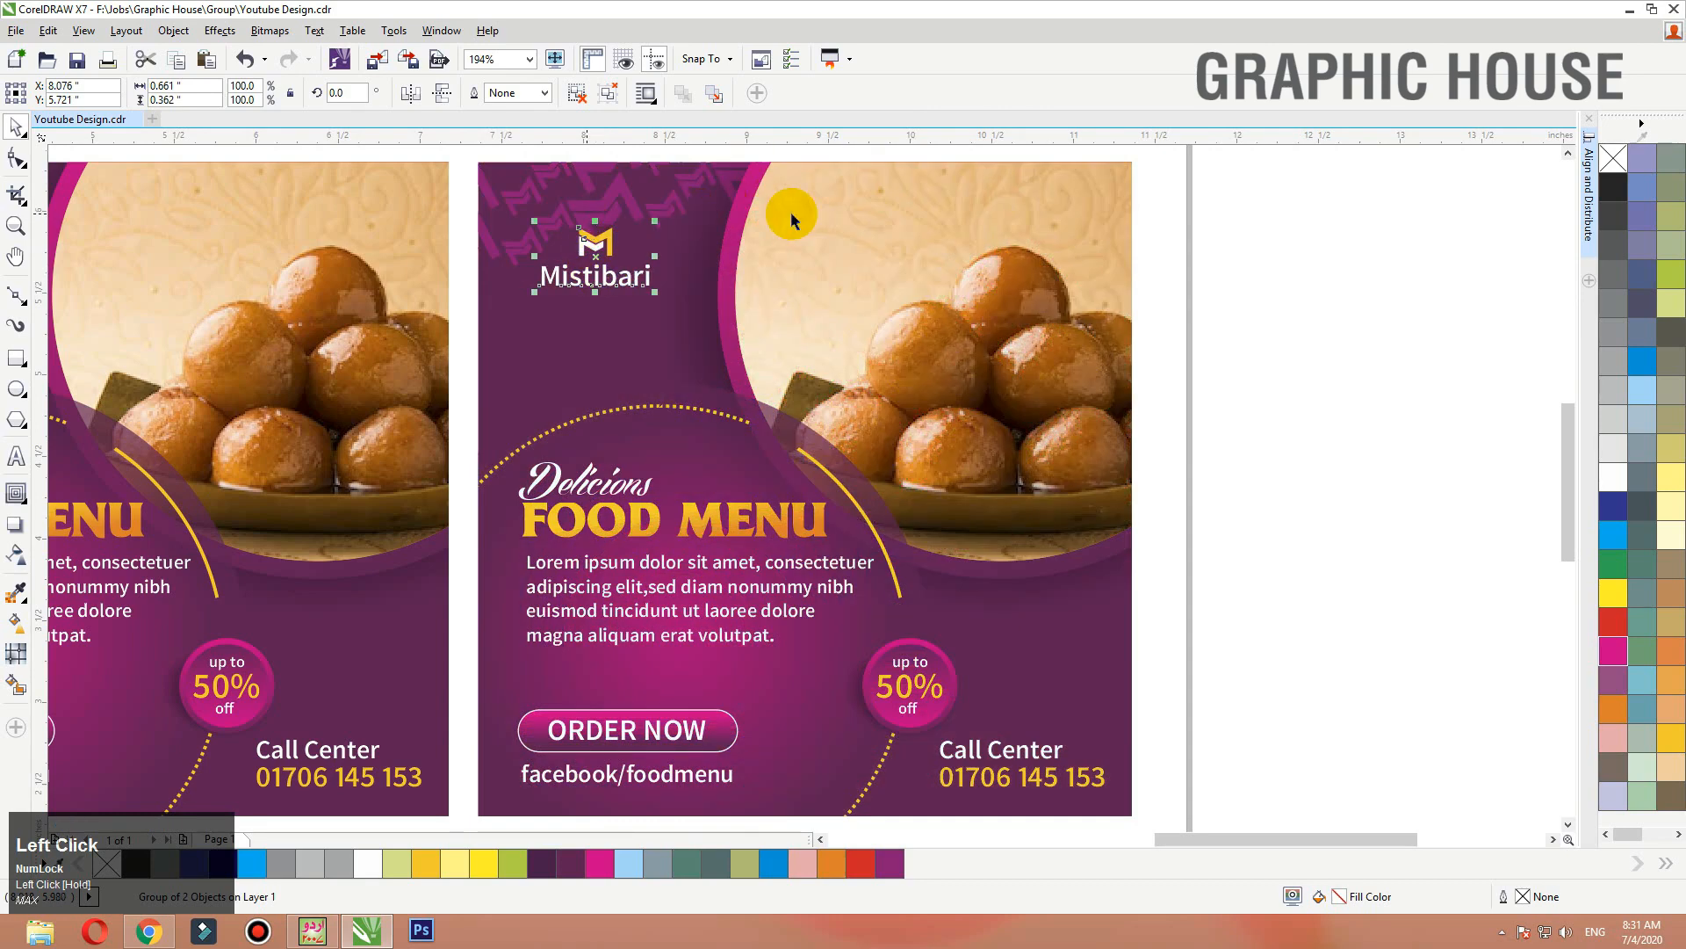
pyautogui.press('F3')
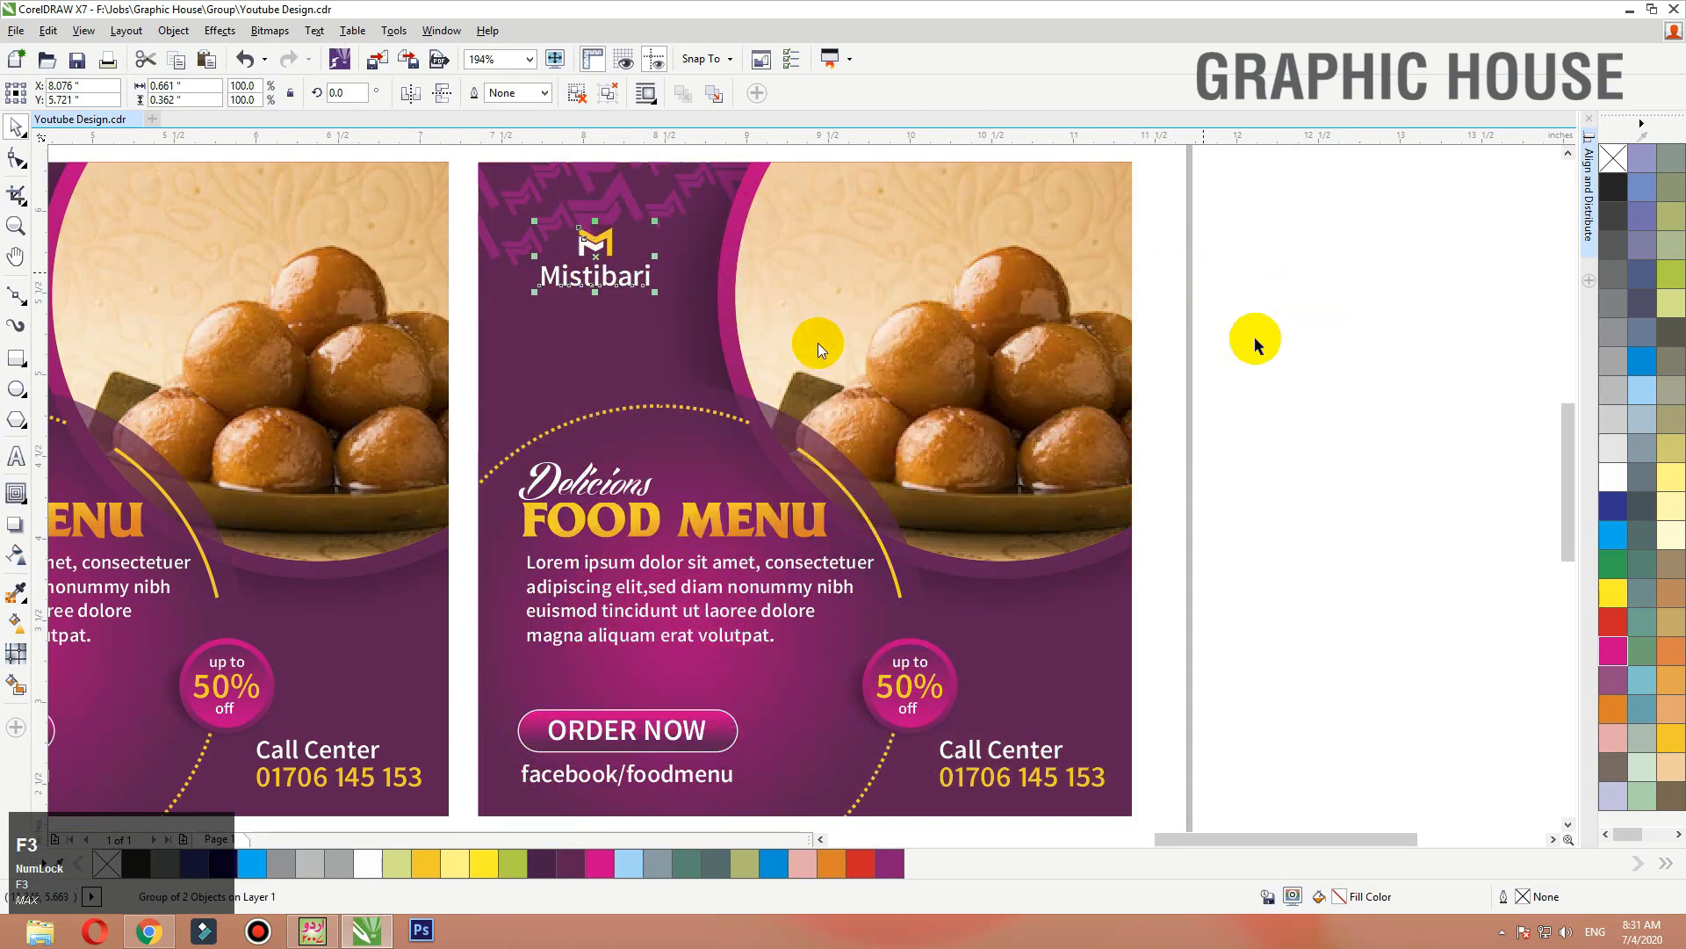